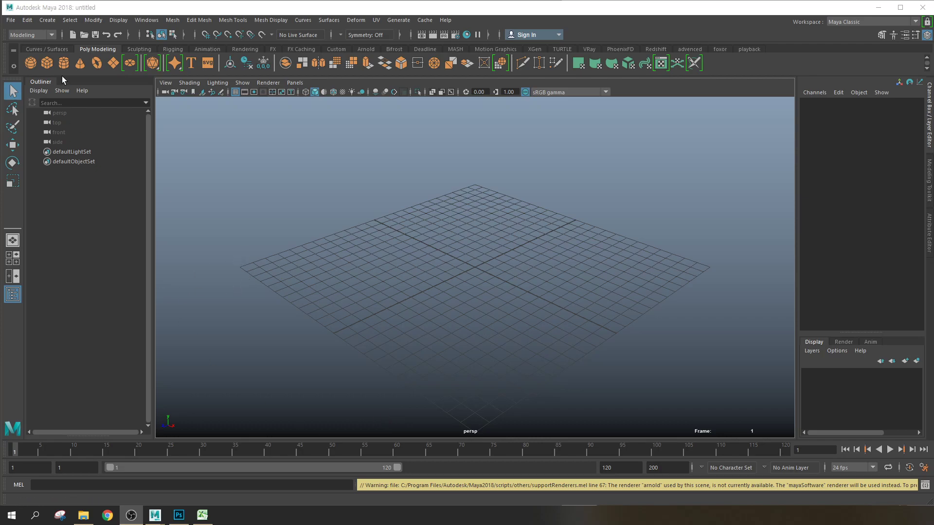
left_click(10, 22)
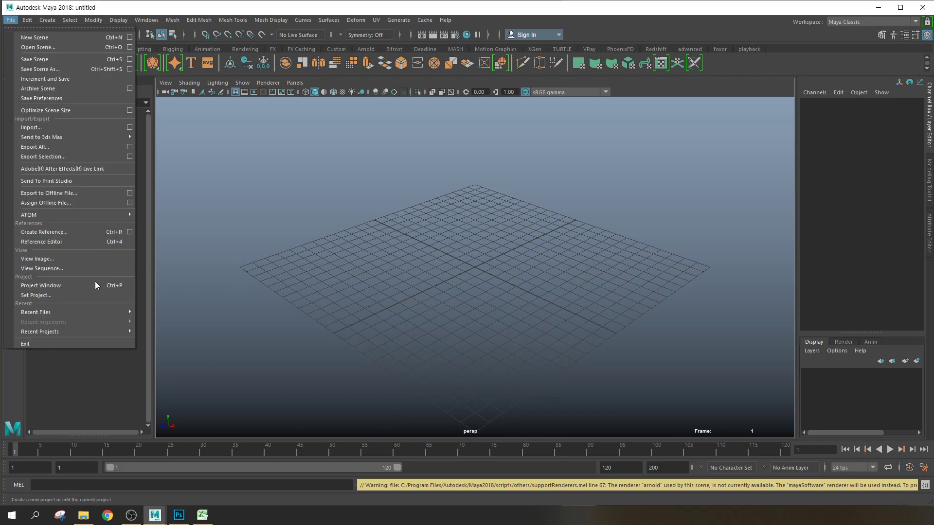
left_click(353, 274)
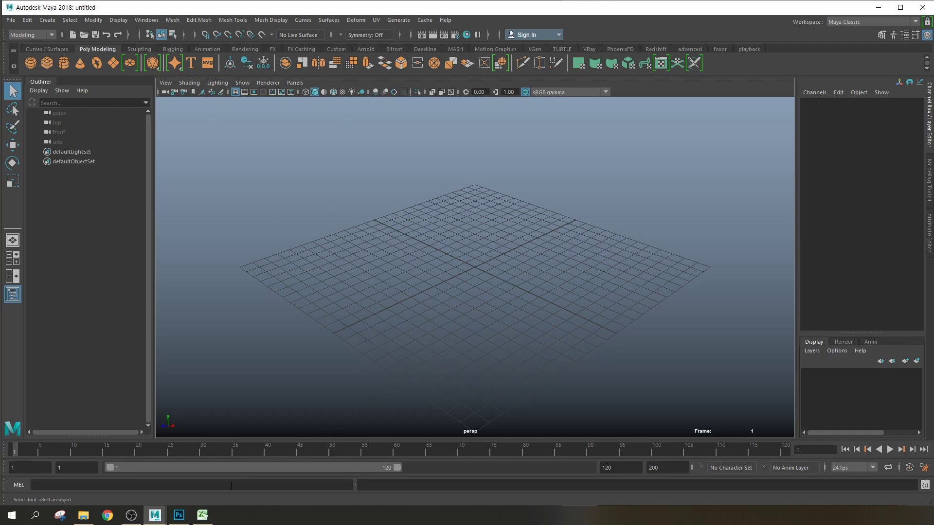
Switch to the 2020졸작내용 workbook in Excel and widen its window
left_click(202, 515)
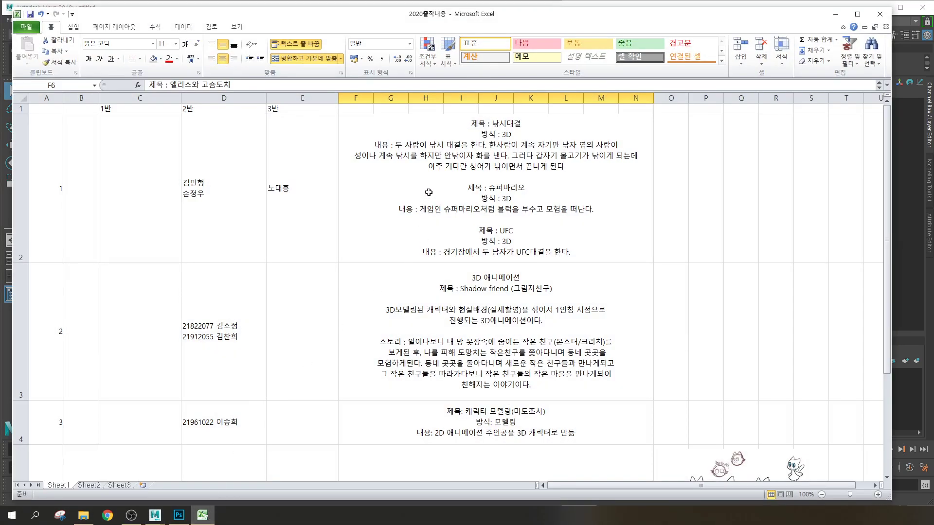
left_click_drag(891, 155, 912, 155)
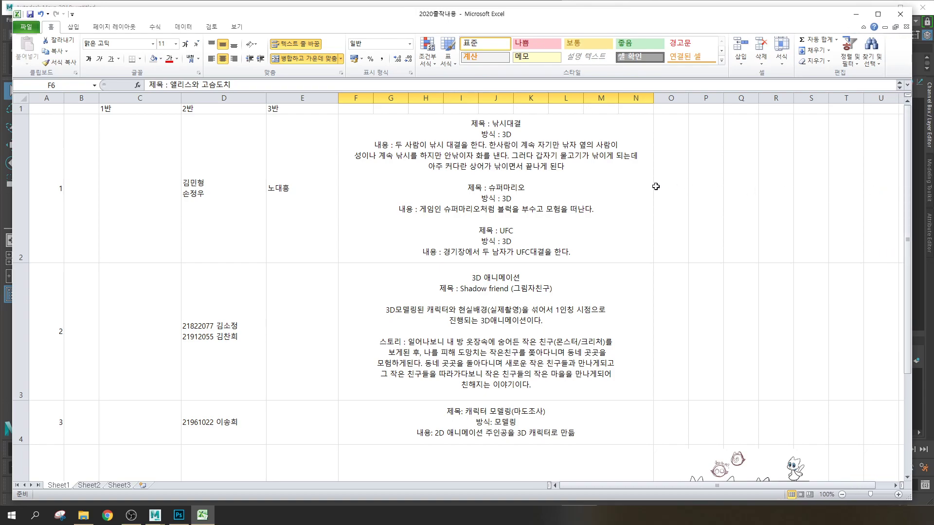
Look through the project proposals on Sheet1 from the first entry down to the student roster below them
scroll(419, 256, "down", 1)
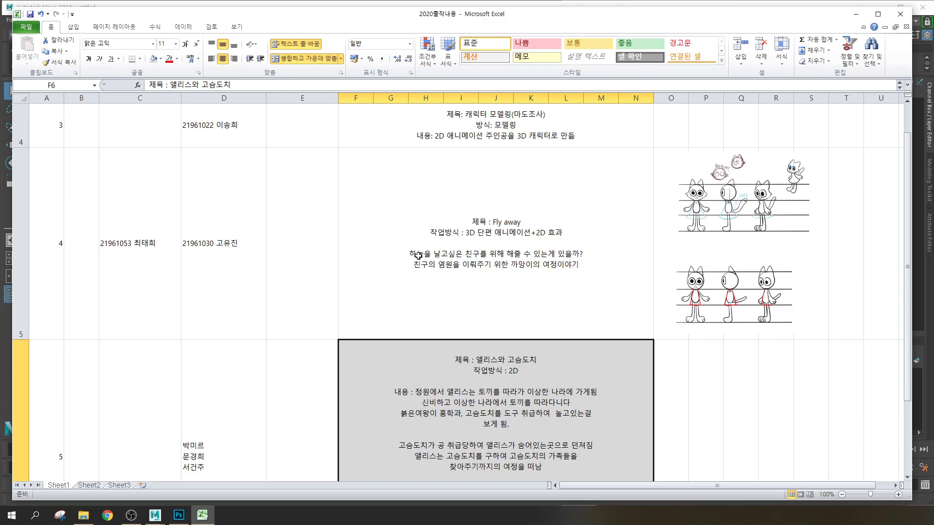
scroll(418, 256, "down", 1)
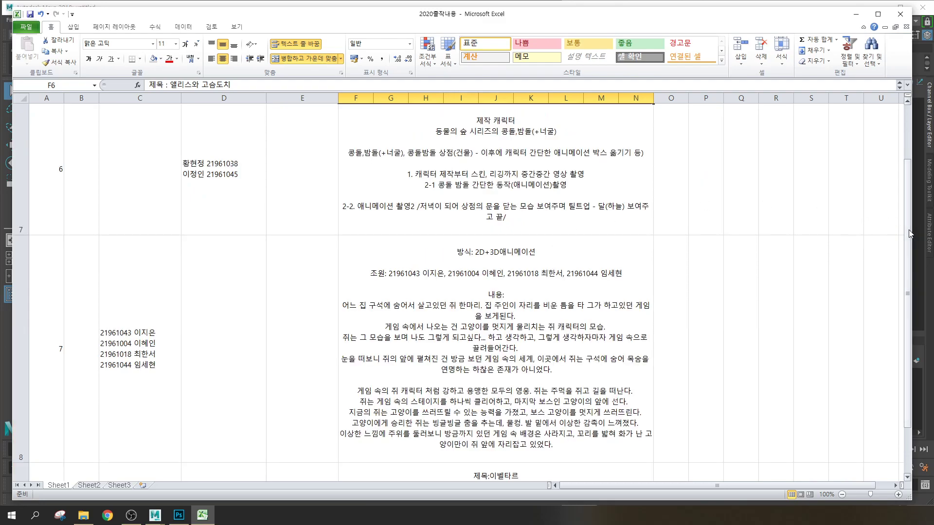
left_click_drag(908, 262, 909, 296)
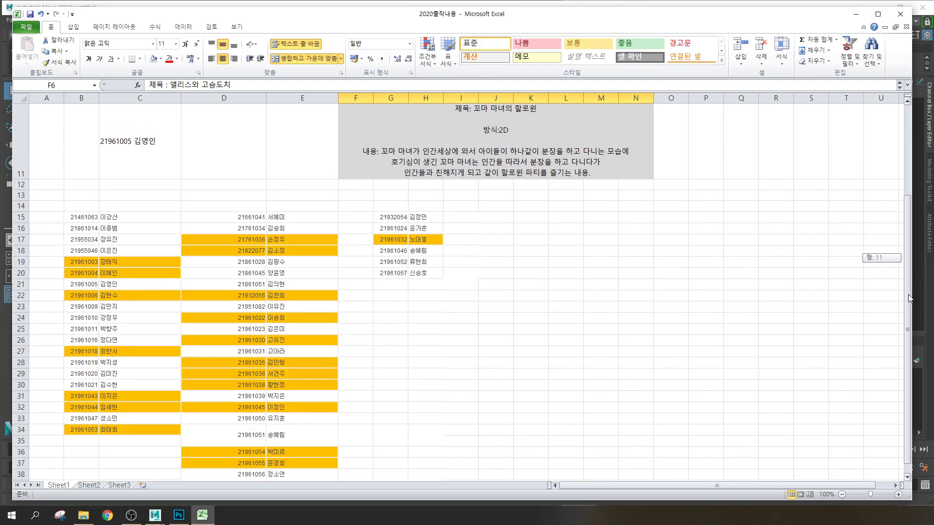
left_click_drag(910, 298, 909, 305)
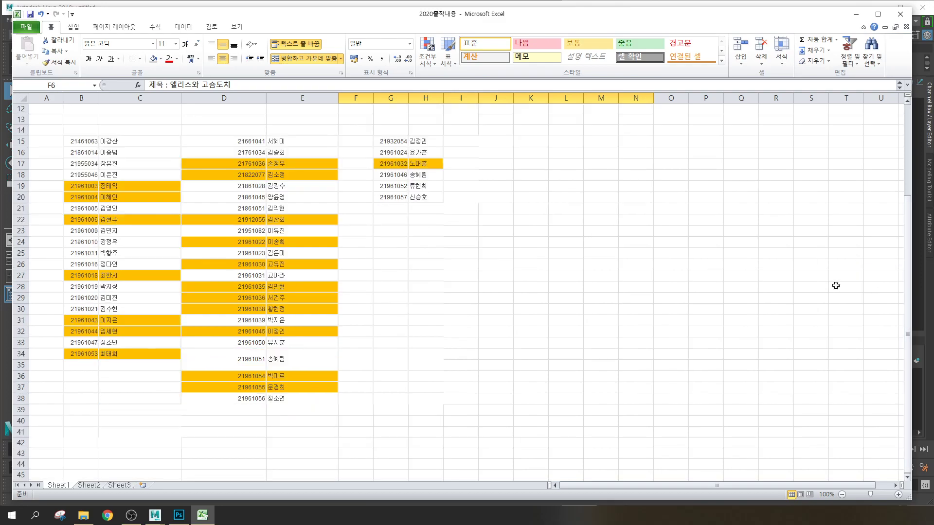
Examine the students without orange highlighting in the three class lists of the roster
left_click_drag(258, 164, 290, 165)
left_click_drag(103, 144, 156, 161)
left_click_drag(91, 231, 139, 261)
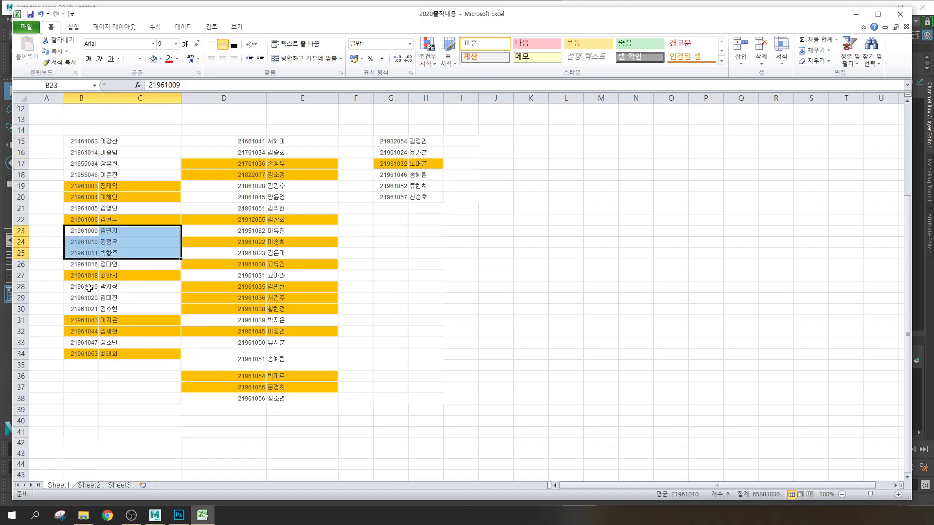
left_click_drag(89, 288, 155, 311)
left_click_drag(241, 346, 282, 360)
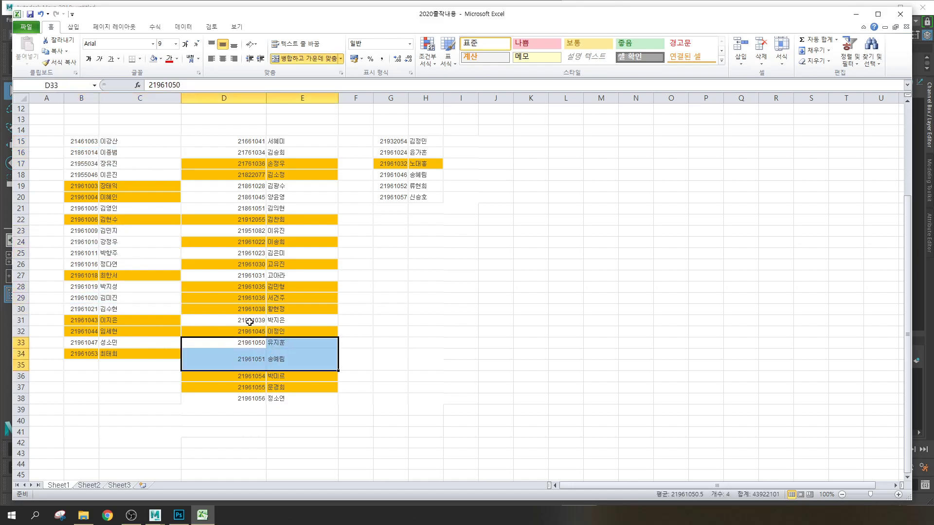
left_click_drag(251, 321, 275, 321)
left_click_drag(275, 275, 243, 188)
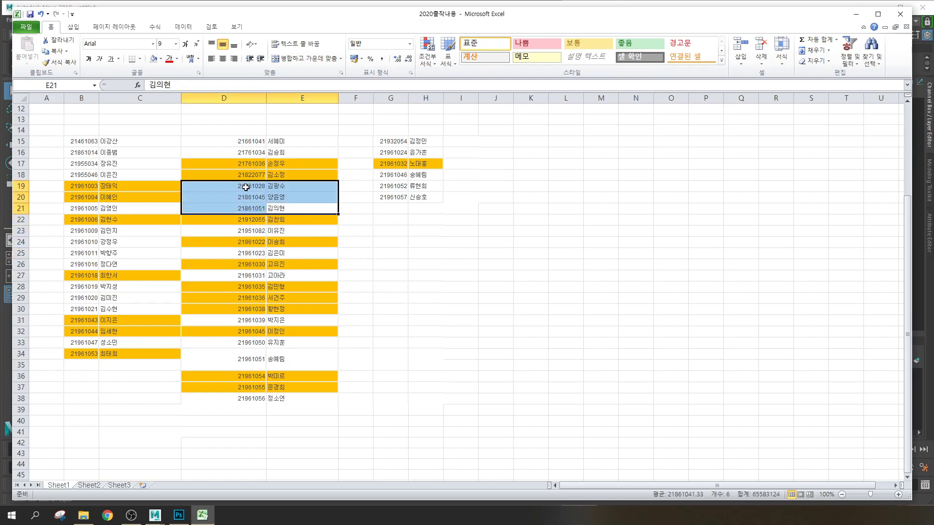
left_click_drag(390, 175, 424, 197)
left_click(398, 221)
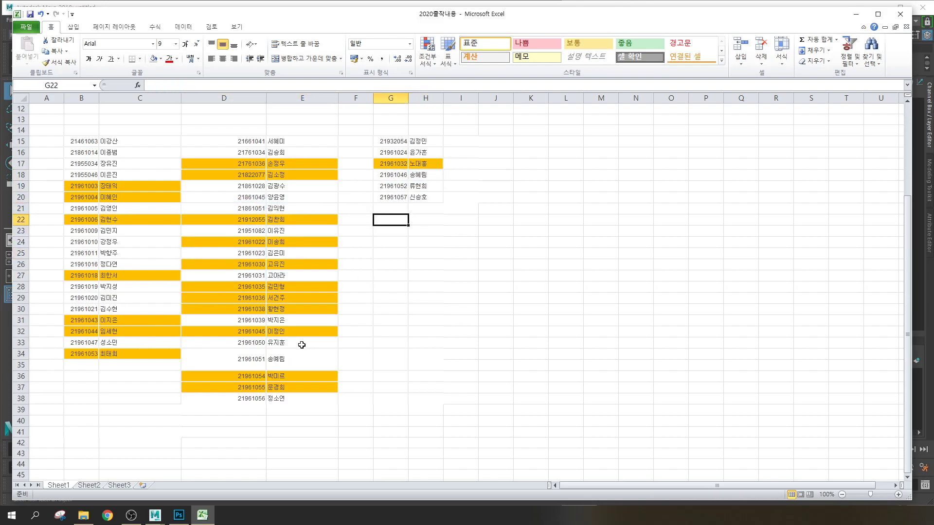
left_click_drag(302, 343, 246, 359)
left_click_drag(250, 399, 299, 399)
left_click(121, 347)
left_click(86, 343)
left_click(383, 221)
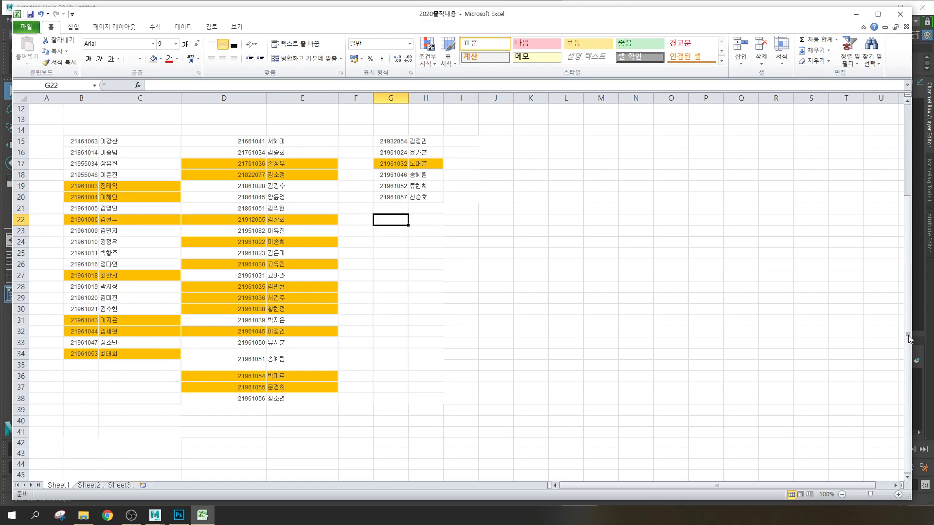
Go back over the proposals and examine the two gray-shaded 2D ones, 꼬마 마녀의 할로윈 and 앨리스와 고슴도치
left_click_drag(908, 339, 915, 316)
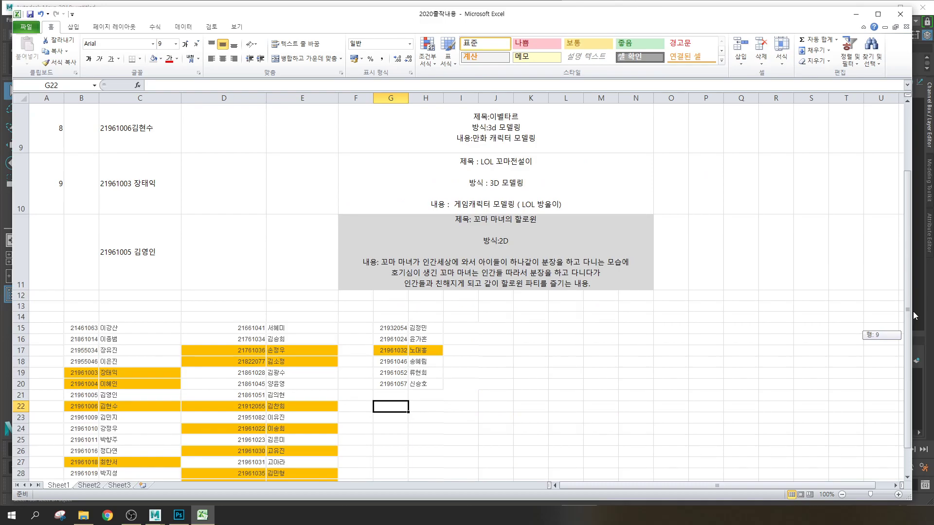
left_click_drag(915, 316, 918, 224)
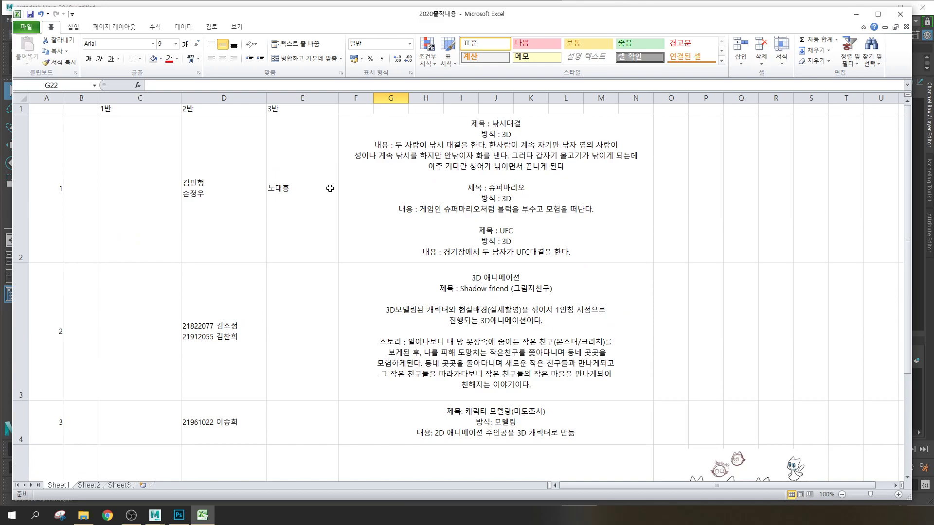
scroll(320, 193, "down", 2)
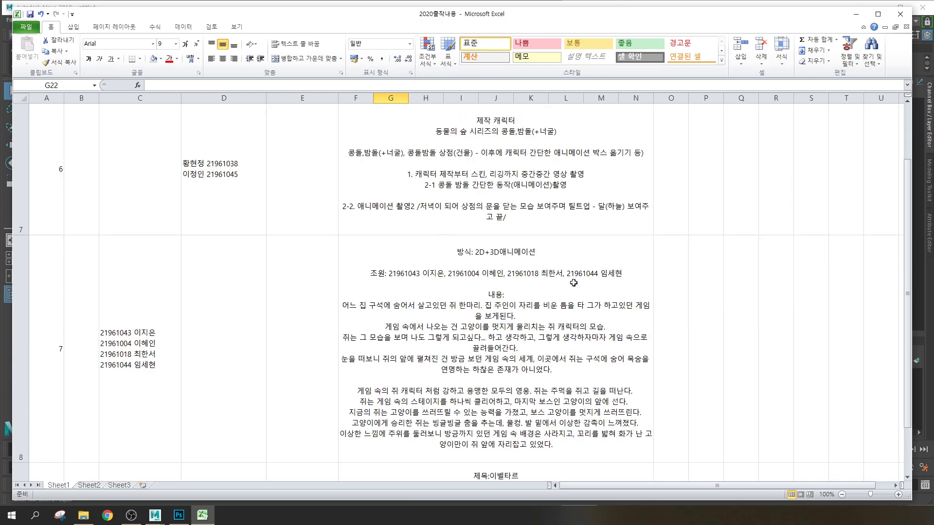
mouse_move(907, 282)
left_mouse_down()
mouse_move(908, 273)
mouse_move(906, 299)
left_mouse_up()
left_click(475, 265)
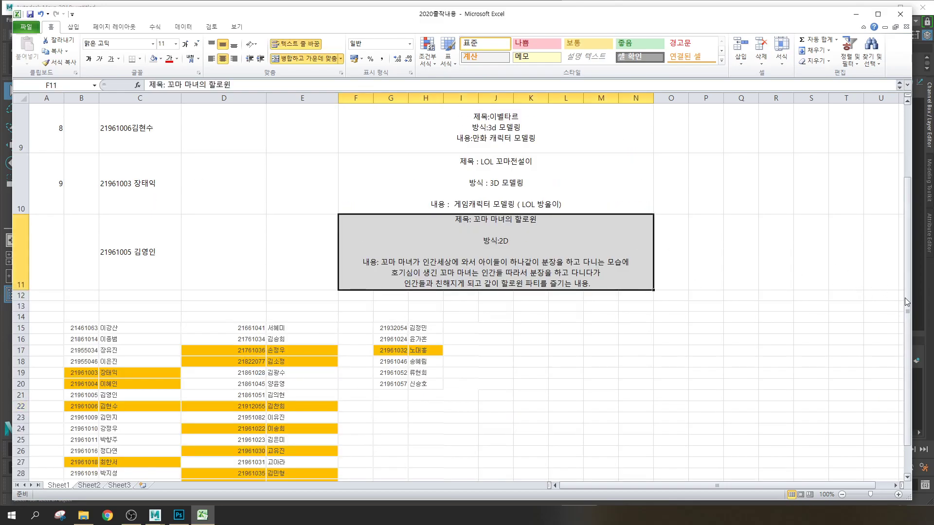
scroll(908, 300, "up", 4)
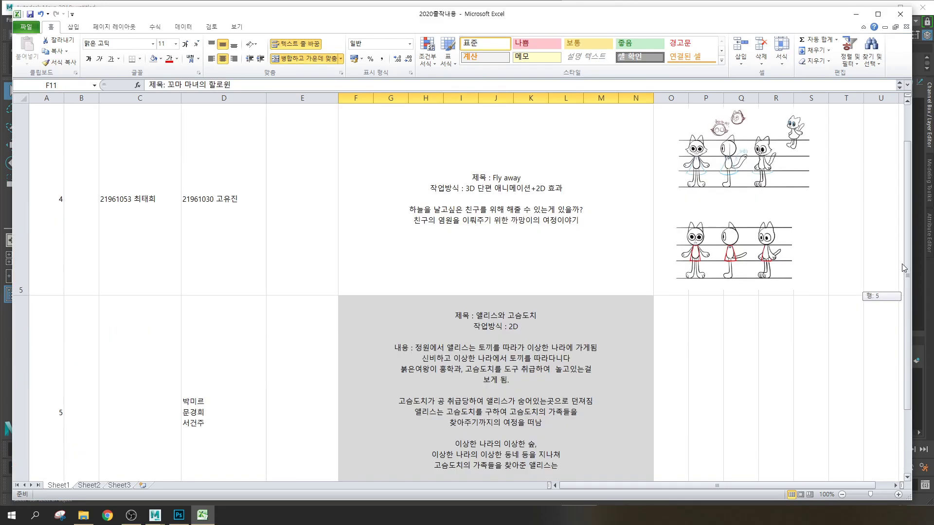
left_click(522, 320)
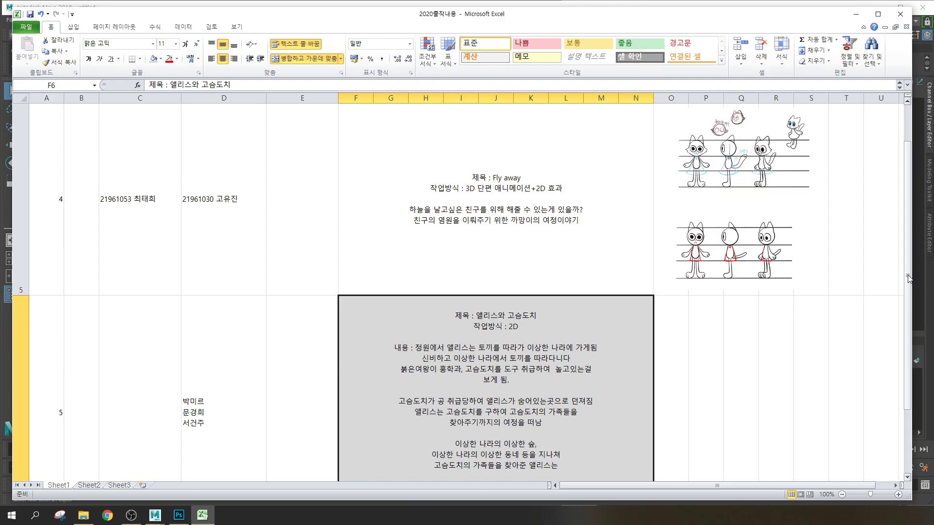
Review the complete list of proposals and the student roster again, from the first entry to the last
left_click_drag(908, 278, 908, 278)
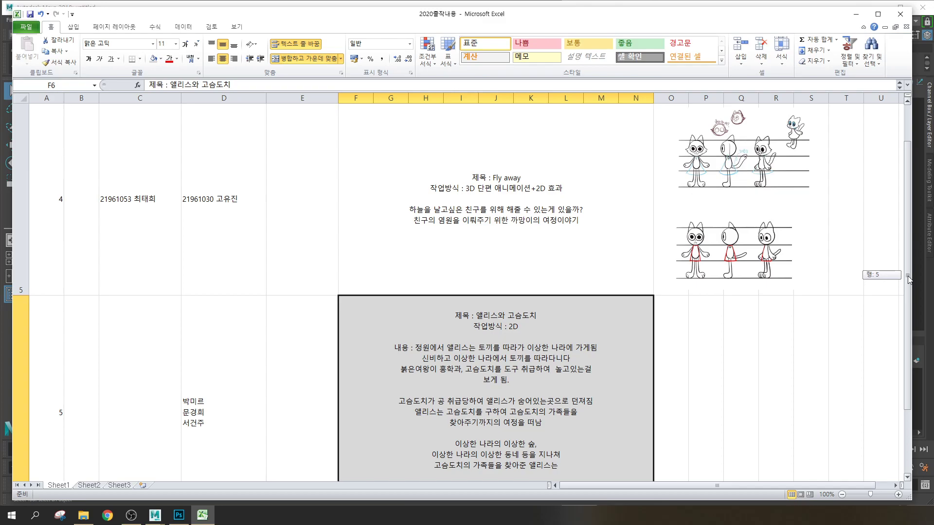
left_click_drag(908, 283, 910, 315)
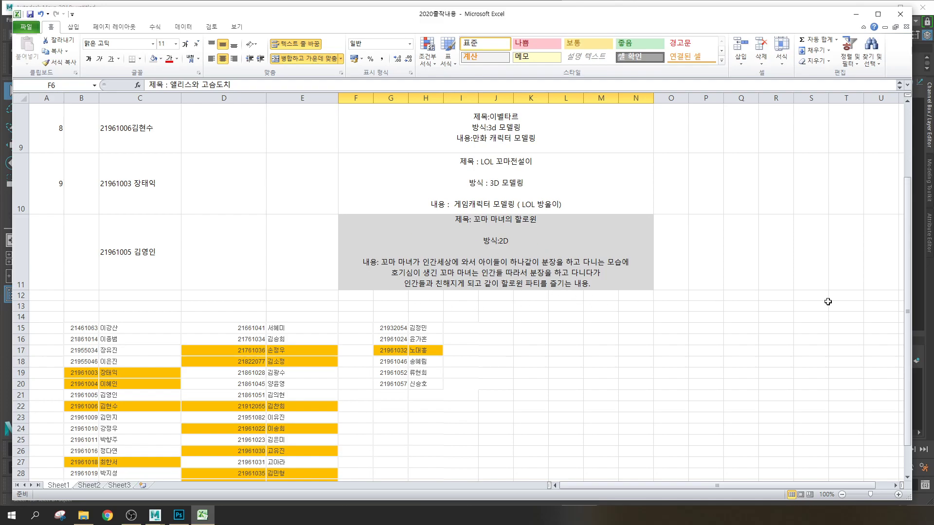
left_click_drag(907, 325, 902, 245)
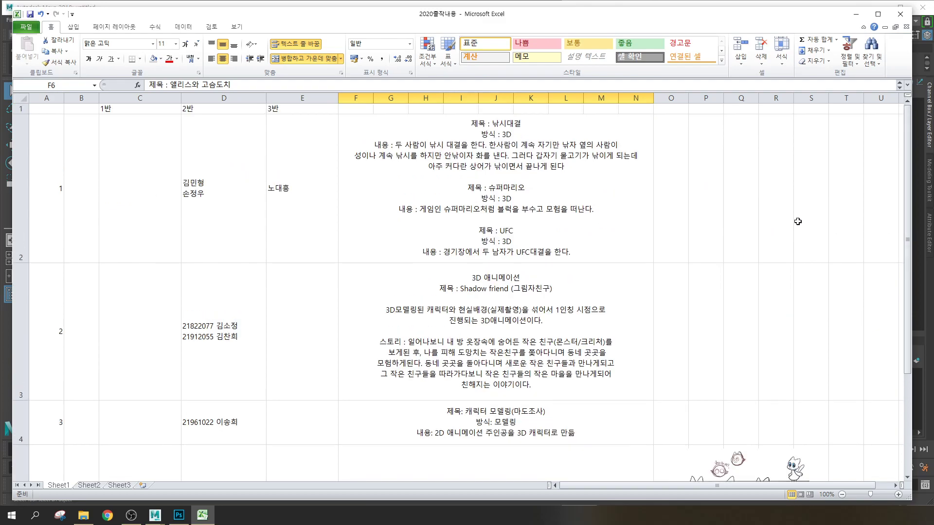
scroll(616, 362, "down", 1)
scroll(616, 361, "down", 1)
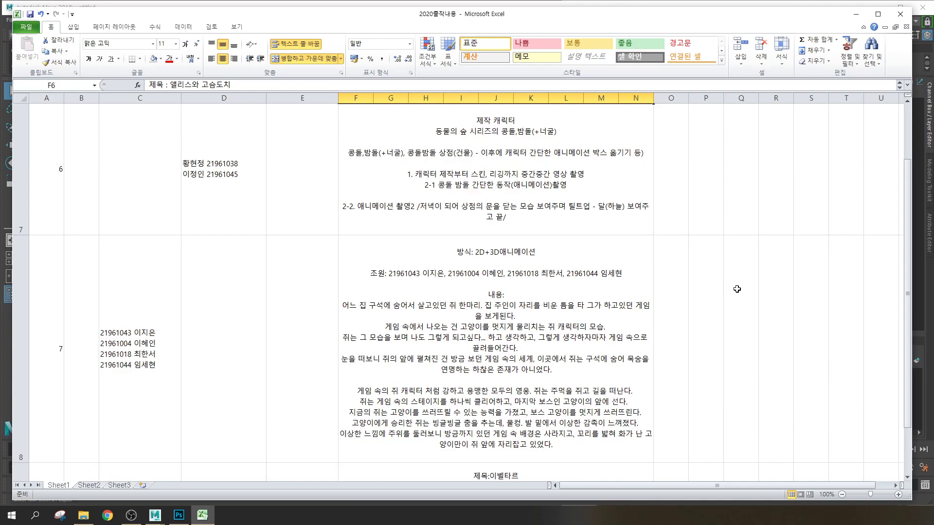
scroll(747, 313, "up", 1)
scroll(746, 313, "up", 1)
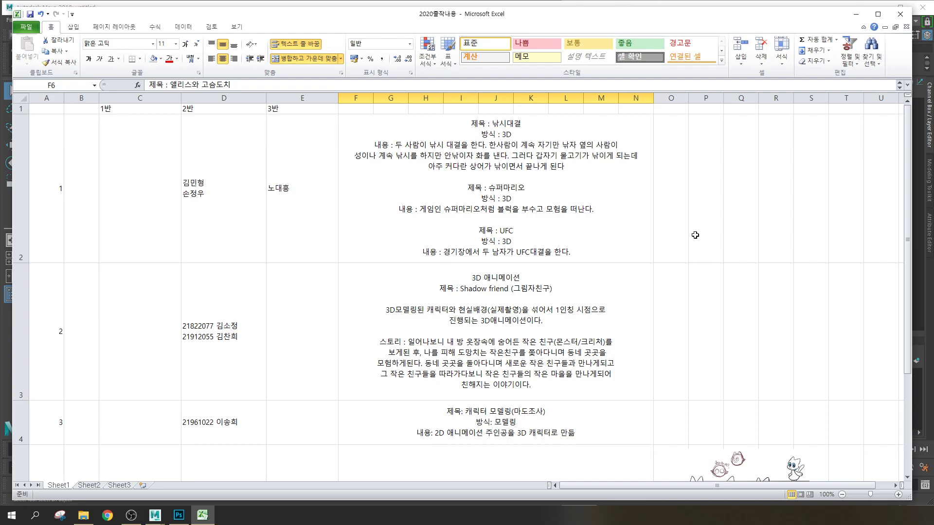
scroll(692, 243, "down", 1)
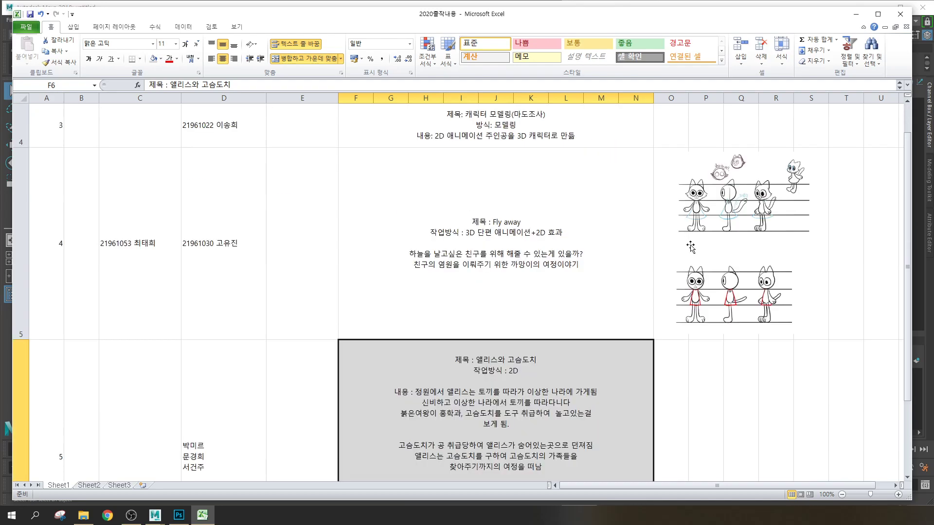
scroll(691, 247, "down", 1)
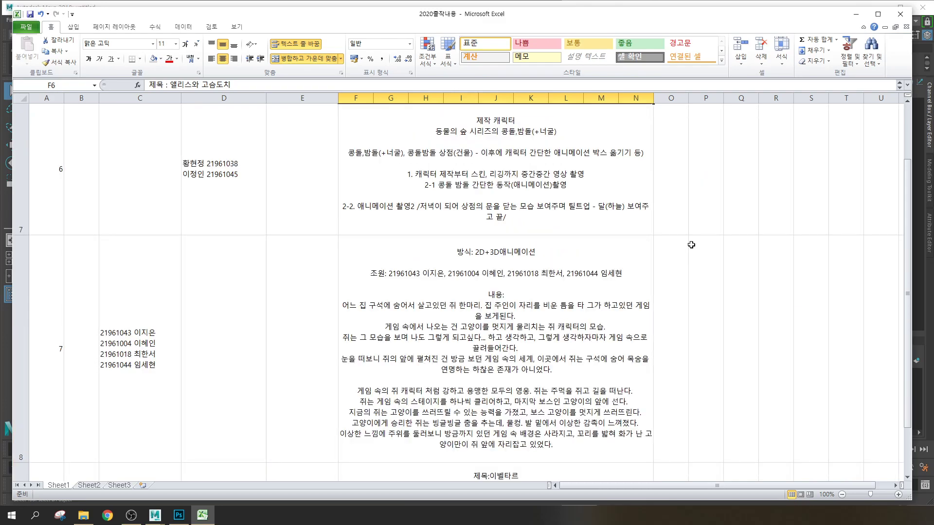
scroll(692, 245, "down", 1)
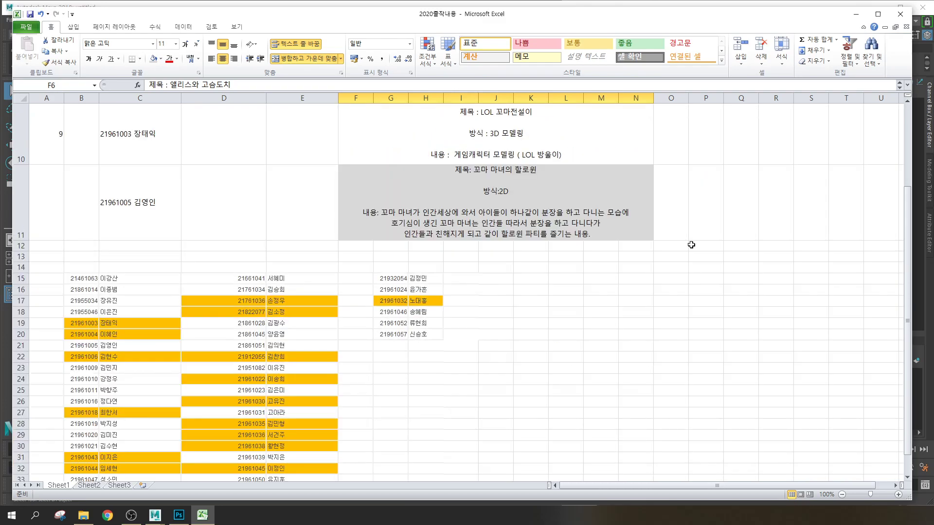
scroll(691, 244, "up", 3)
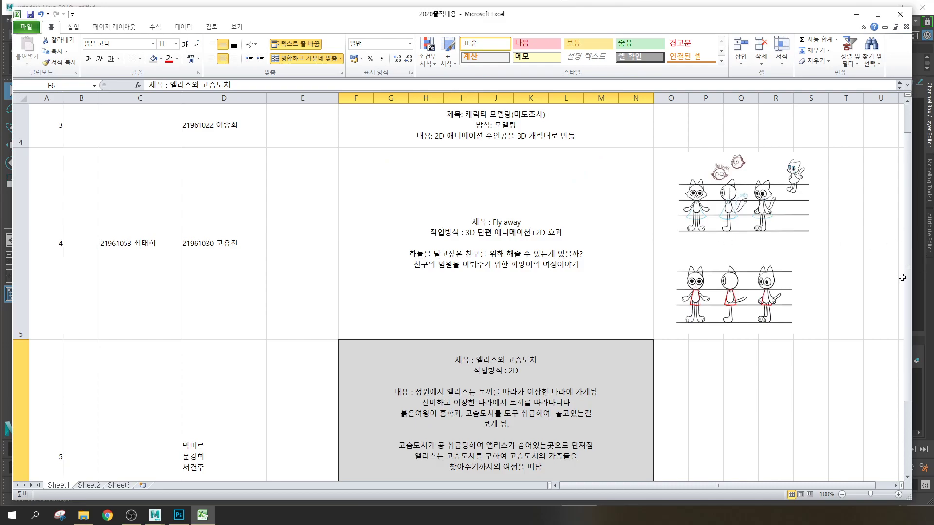
Examine the Shadow friend proposal in row 3 and the 낚시대결 proposal cell in row 2
left_click_drag(908, 279, 908, 273)
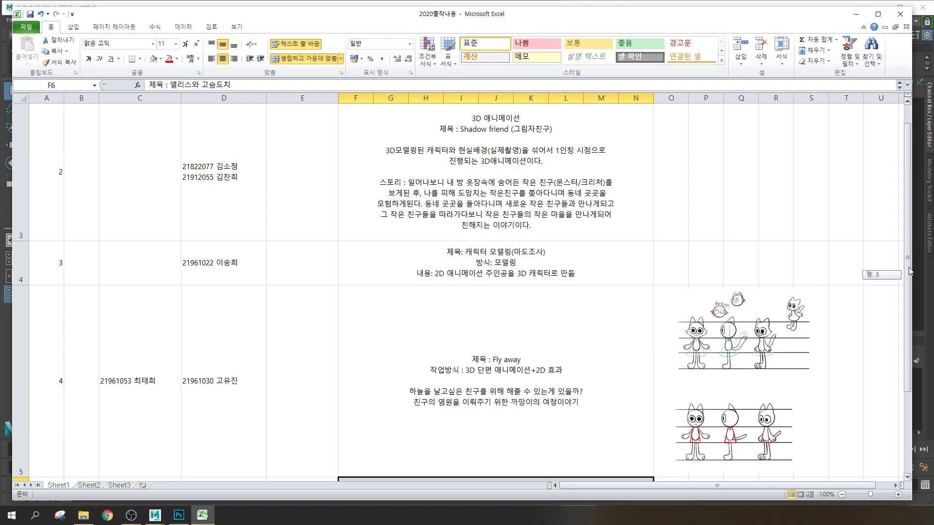
left_click(514, 184)
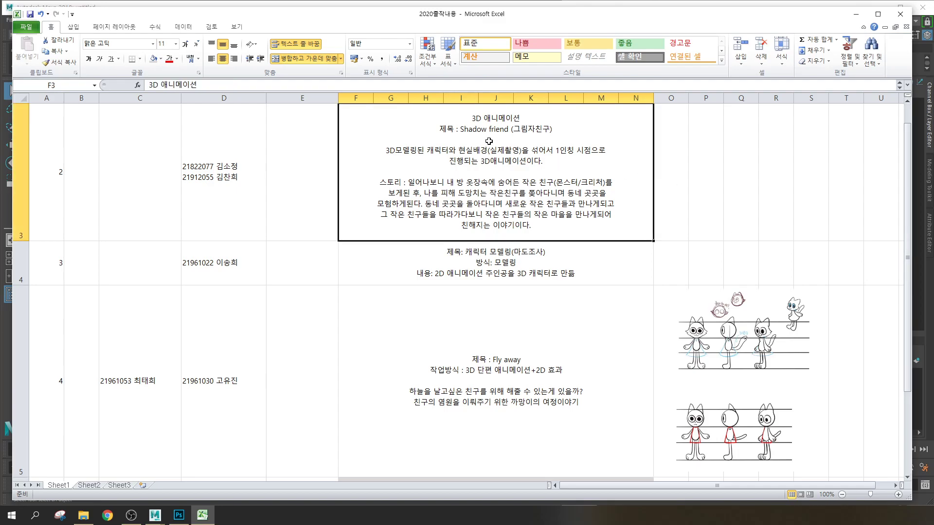
double_click(499, 152)
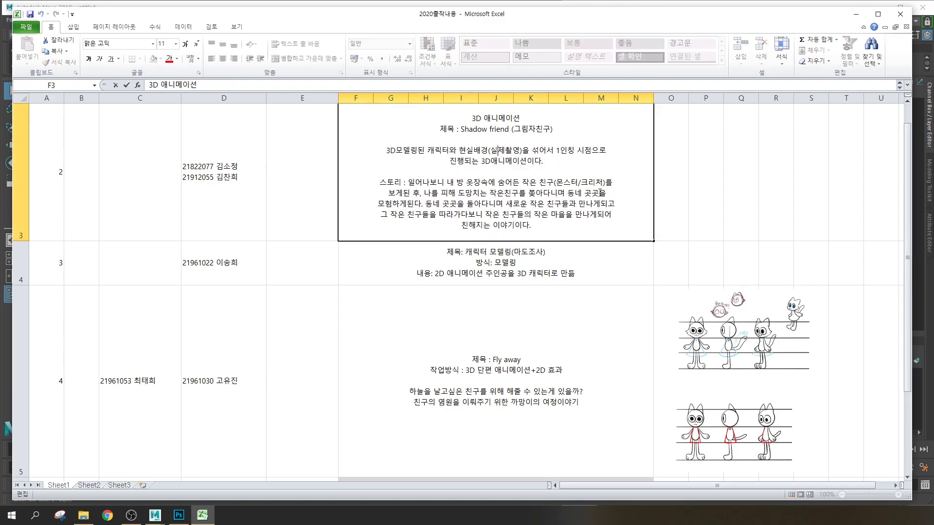
left_click(687, 186)
scroll(683, 187, "up", 1)
left_click(570, 185)
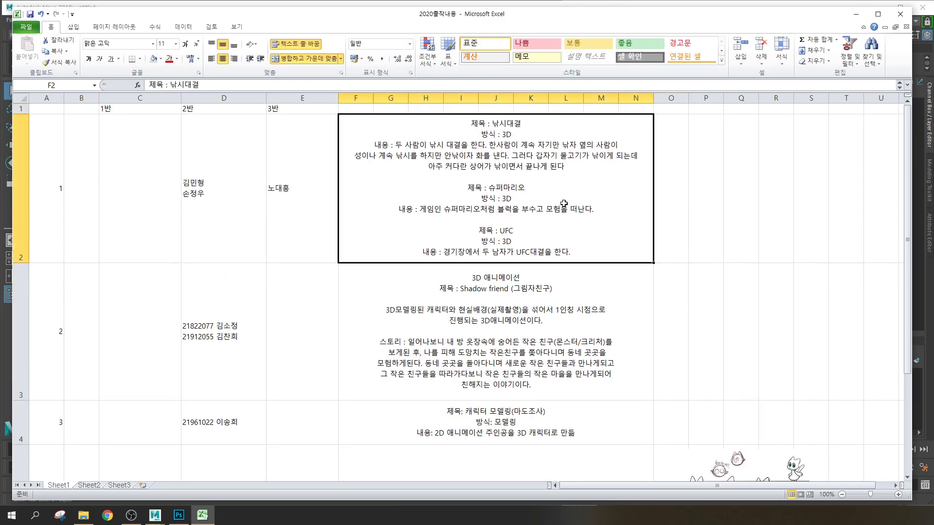
Examine the 2D+3D animation proposal in row 8
scroll(545, 230, "down", 2)
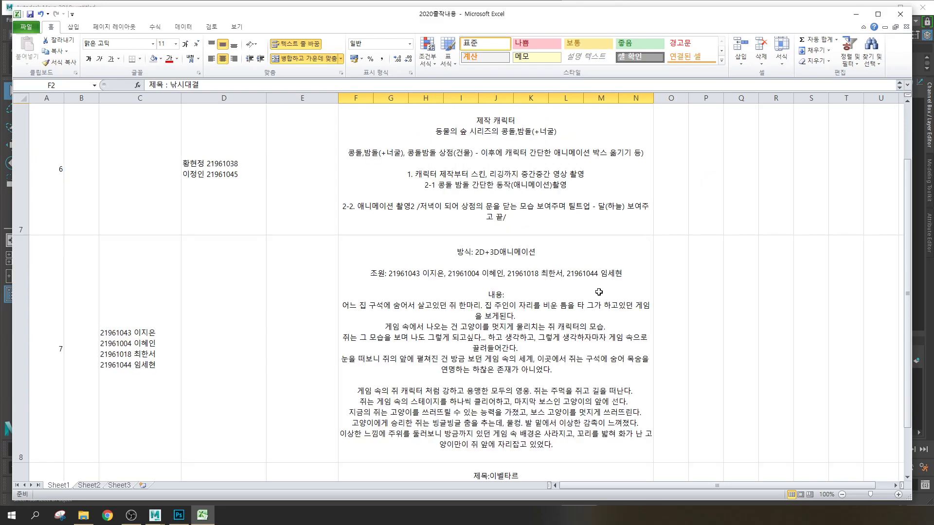
left_click(510, 260)
scroll(544, 273, "up", 3)
scroll(545, 274, "down", 1)
left_click_drag(907, 274, 908, 285)
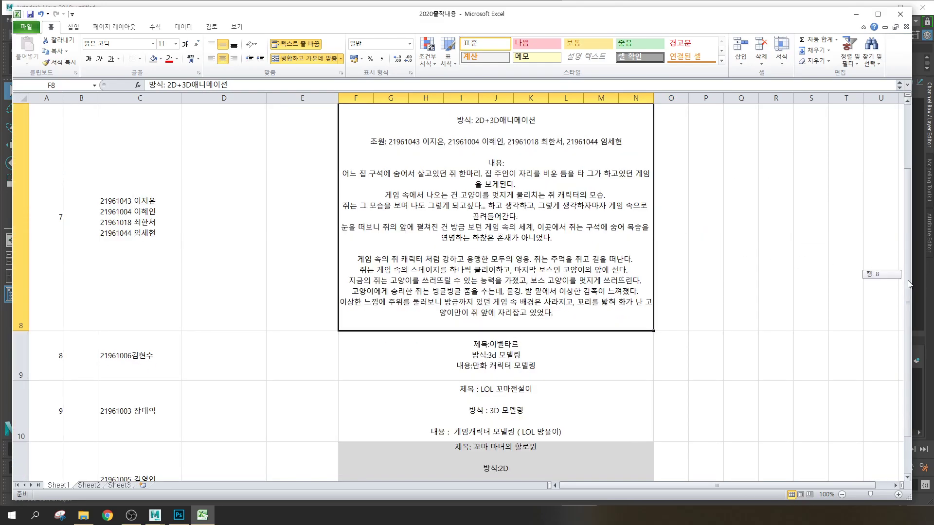
Examine the 이벨타르 and LOL 꼬마전설이 modeling proposals and the Fly away animation proposal
left_click(567, 344)
left_click(555, 401)
left_click_drag(907, 320, 912, 295)
left_click(532, 189)
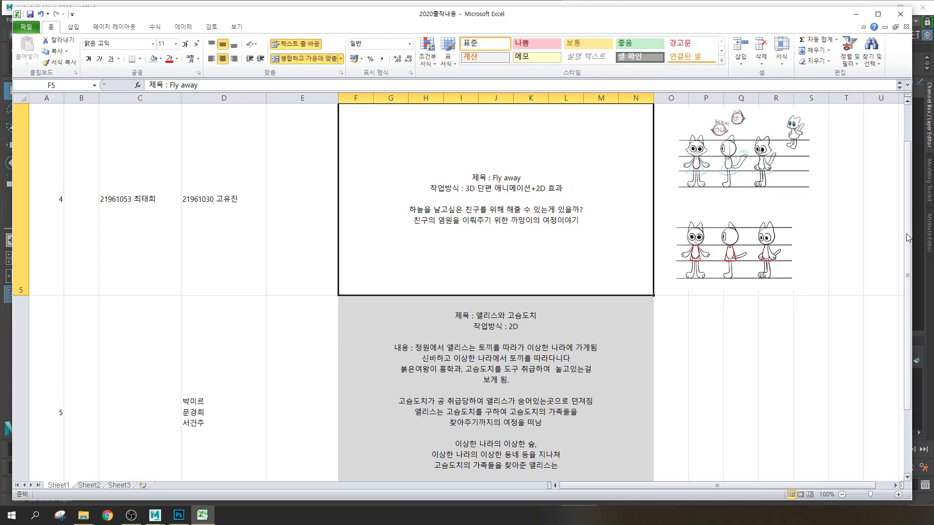
Examine the character turnaround sketches placed beside the Fly away proposal in row 5
left_click_drag(908, 237, 908, 220)
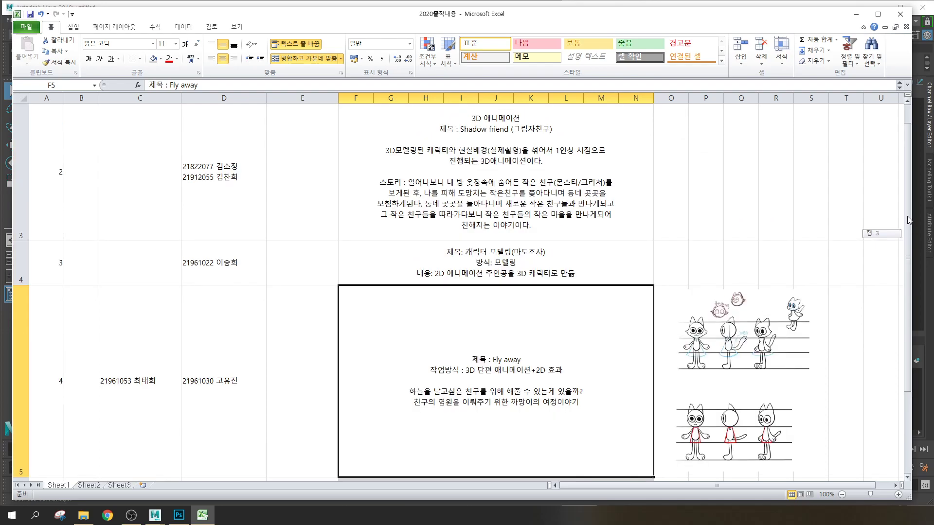
left_click_drag(907, 220, 907, 219)
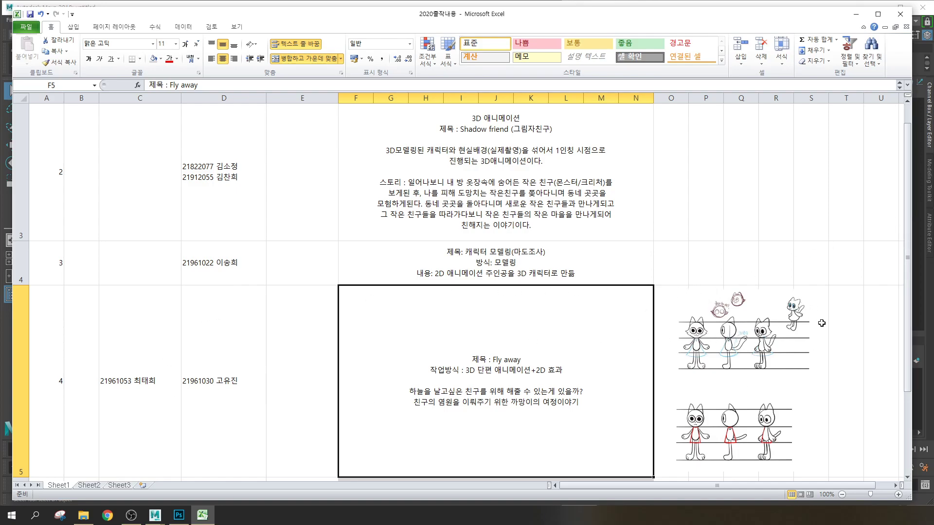
left_click(860, 314)
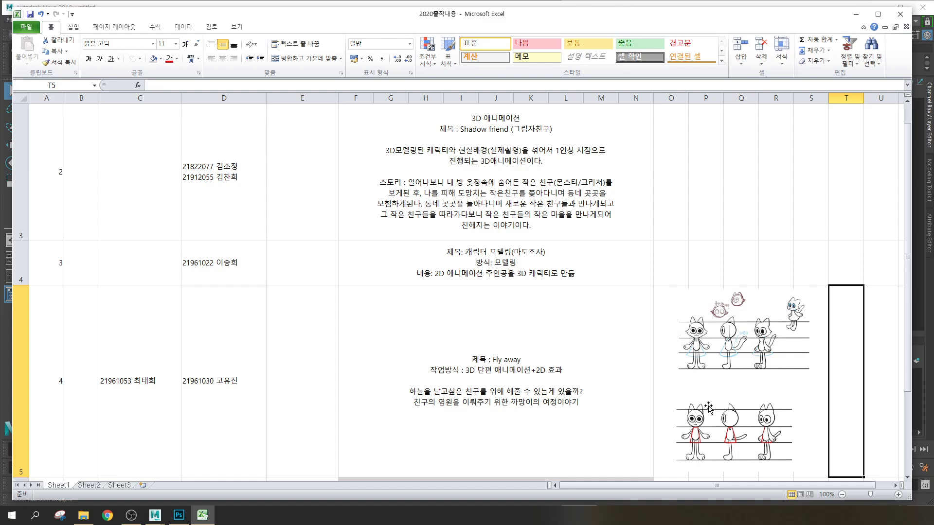
left_click(731, 405)
left_click(860, 359)
left_click(799, 370)
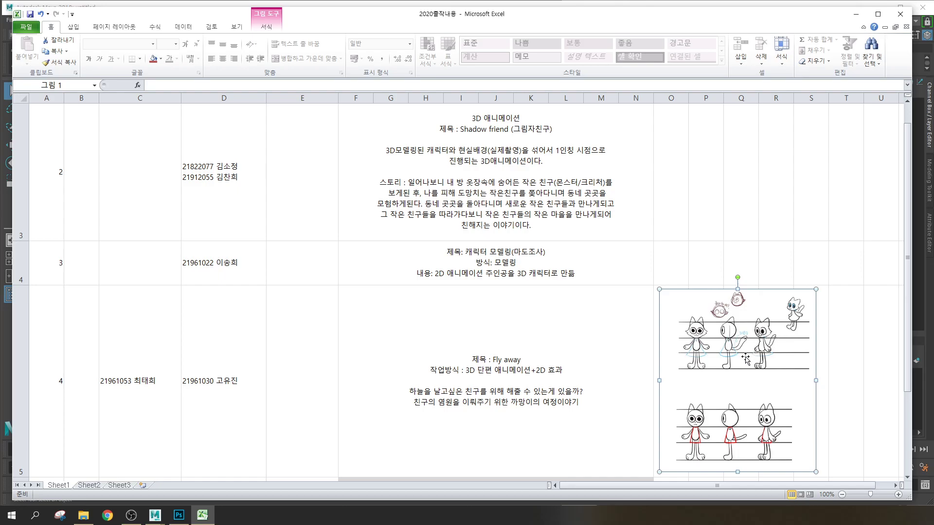
left_click(833, 323)
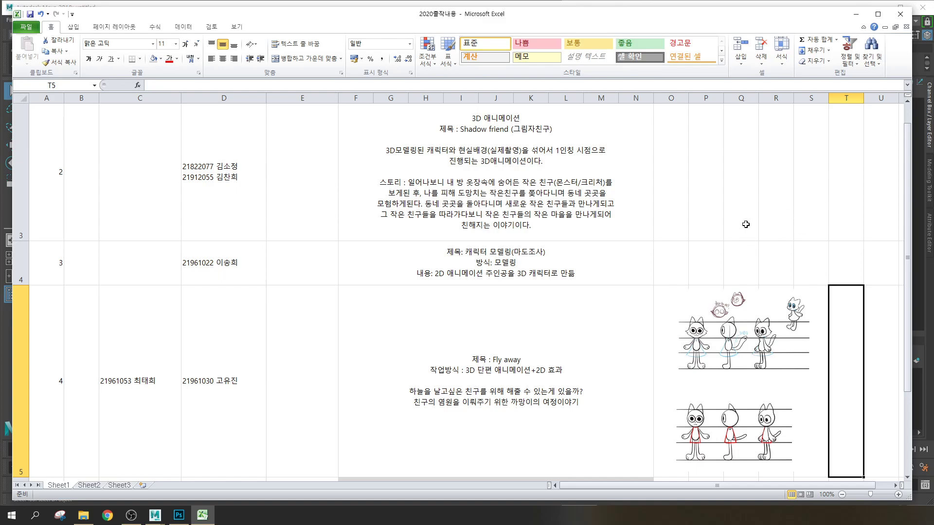
left_click(728, 348)
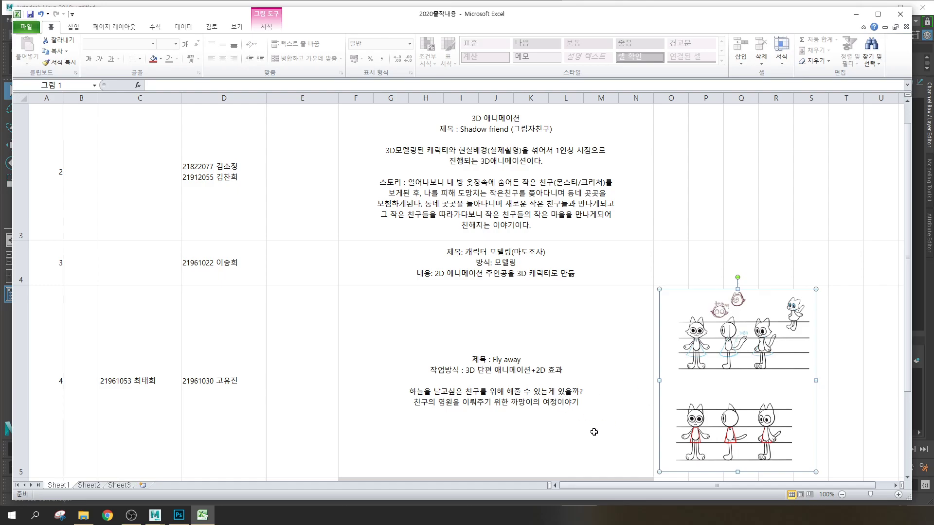
Highlight the two-line story summary in the Fly away proposal and compare it with the character sketches
left_click(623, 386)
left_click(662, 380)
left_click(640, 380)
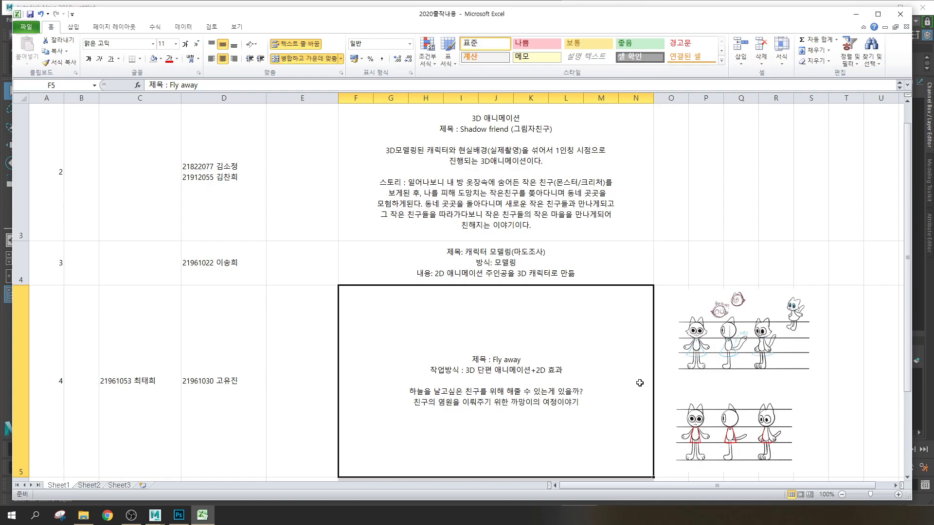
double_click(452, 400)
left_click_drag(410, 392, 585, 403)
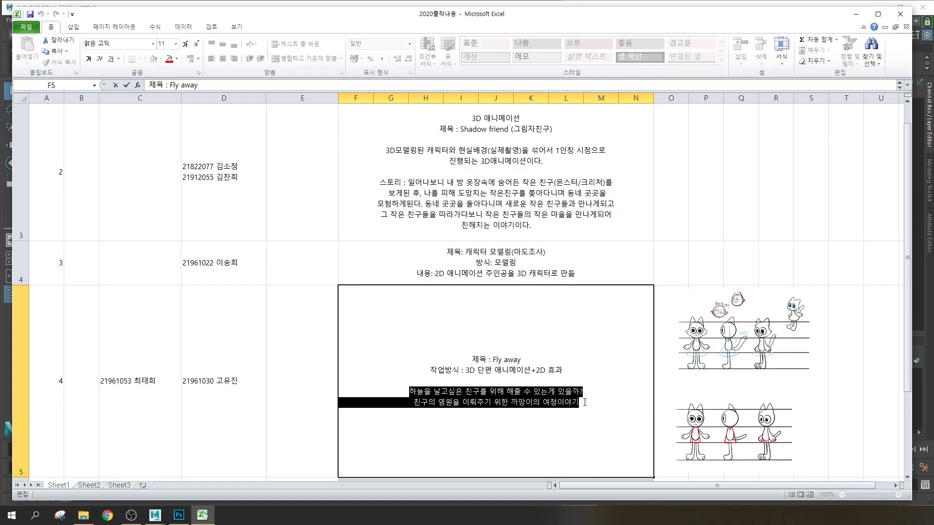
left_click(619, 398)
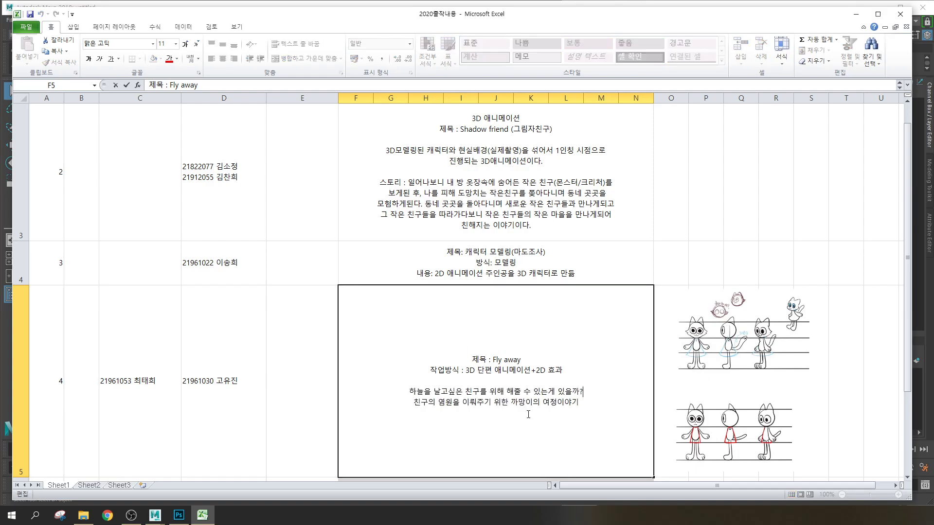
left_click(733, 341)
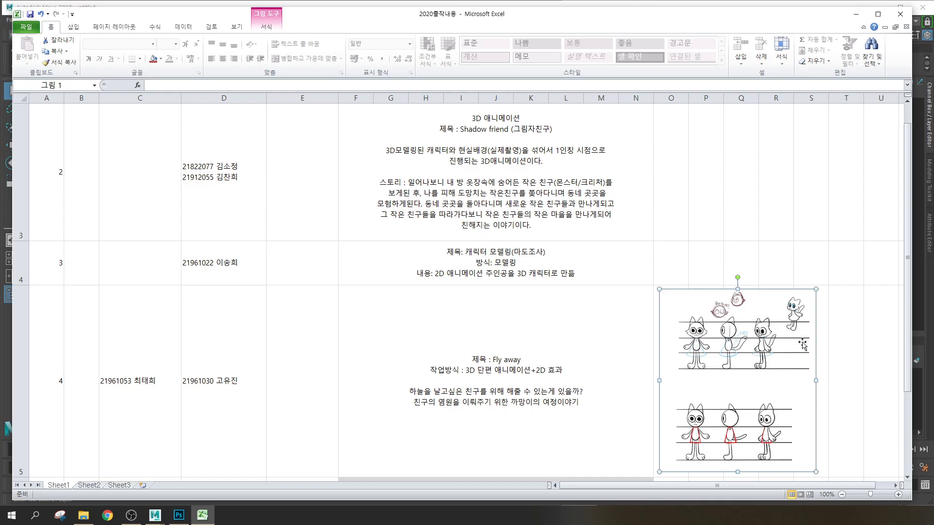
left_click(825, 371)
left_click(798, 370)
left_click_drag(870, 349, 855, 351)
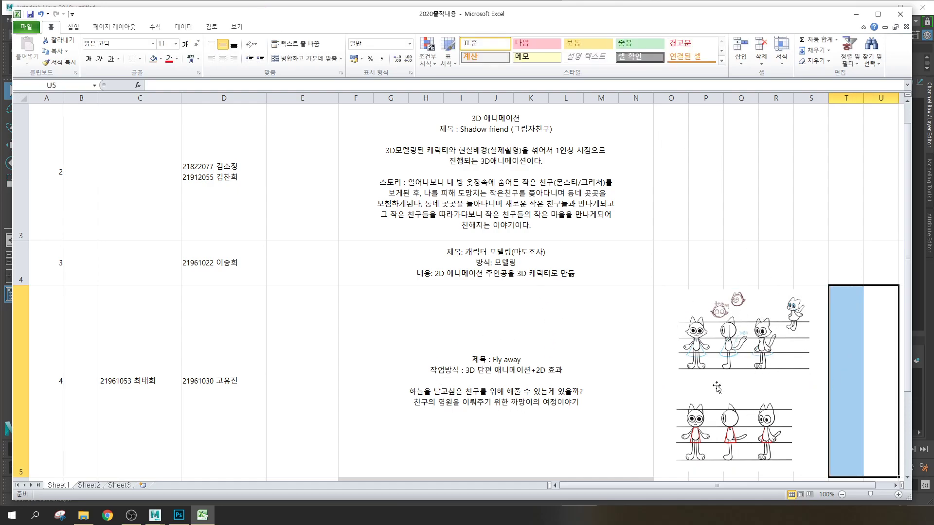
left_click(877, 358)
left_click_drag(863, 362, 885, 352)
left_click(879, 349)
left_click(888, 352)
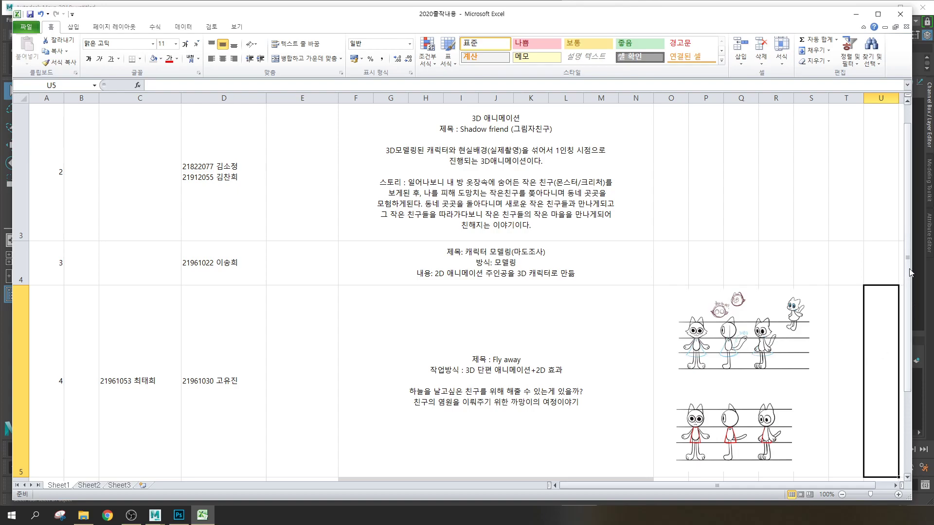
Review the proposals in rows 2 to 5 again, from 낚시대결 to Fly away
mouse_move(911, 272)
left_mouse_down()
mouse_move(911, 287)
mouse_move(912, 267)
left_mouse_up()
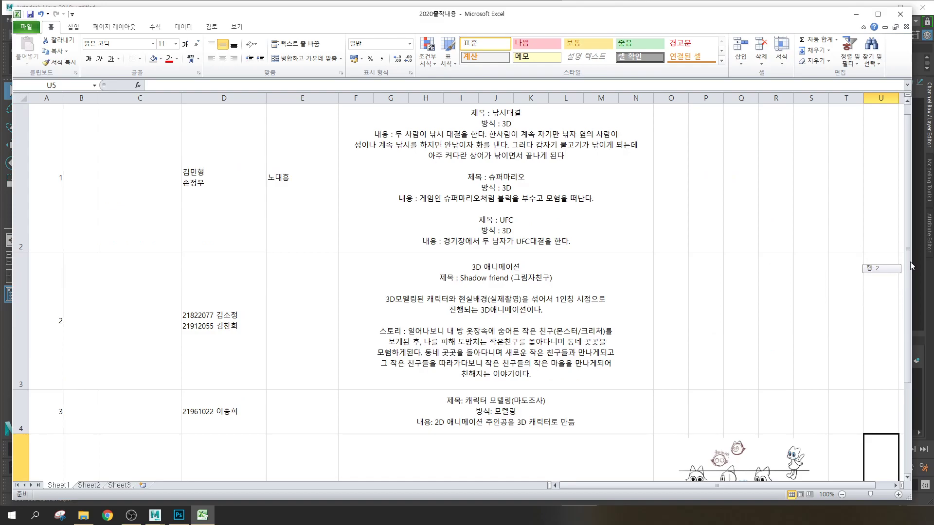
left_click_drag(868, 286, 679, 299)
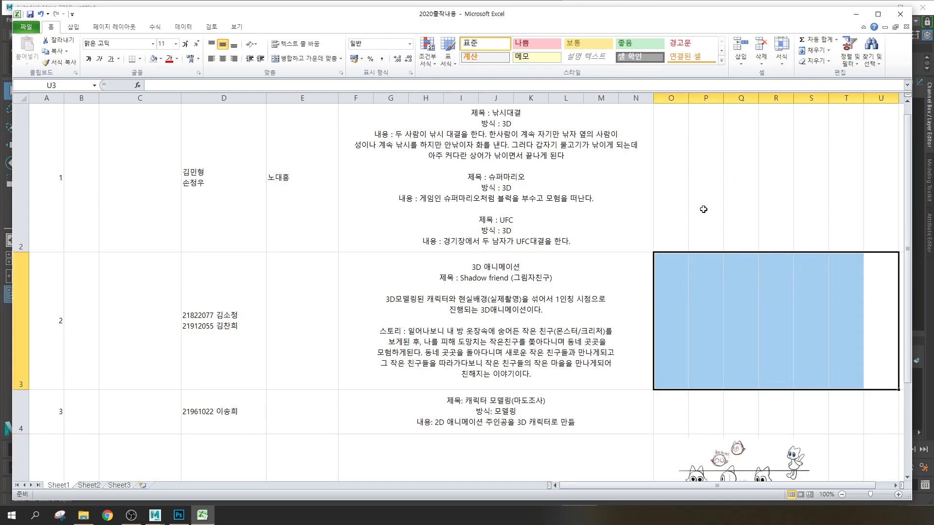
left_click(697, 294)
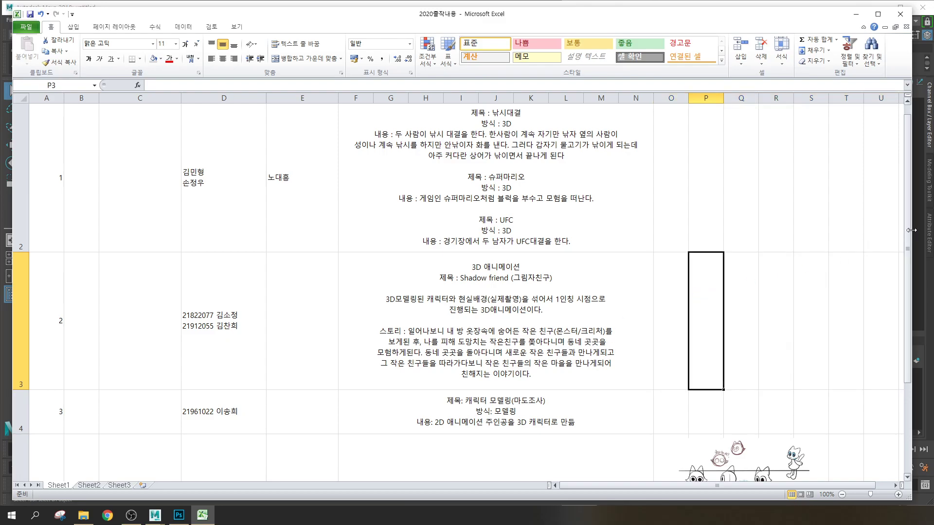
left_click_drag(907, 242, 912, 247)
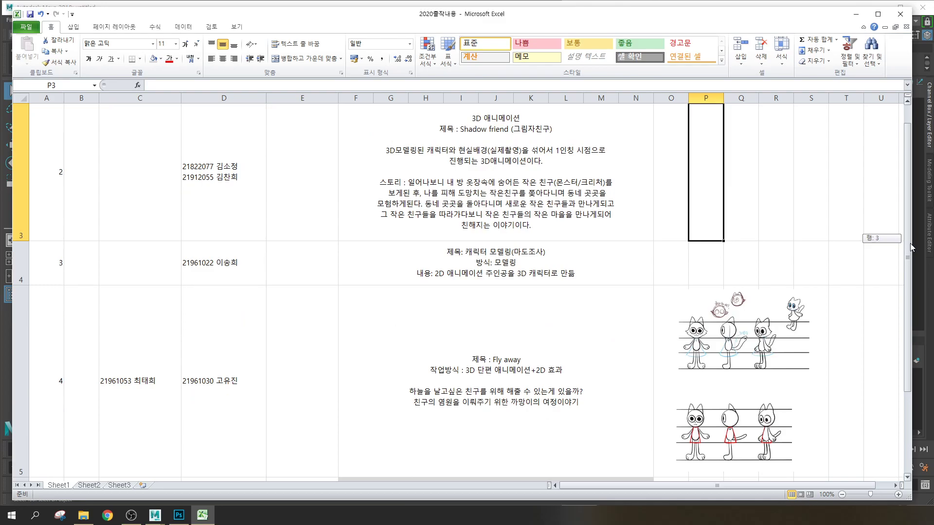
left_click_drag(912, 254, 910, 233)
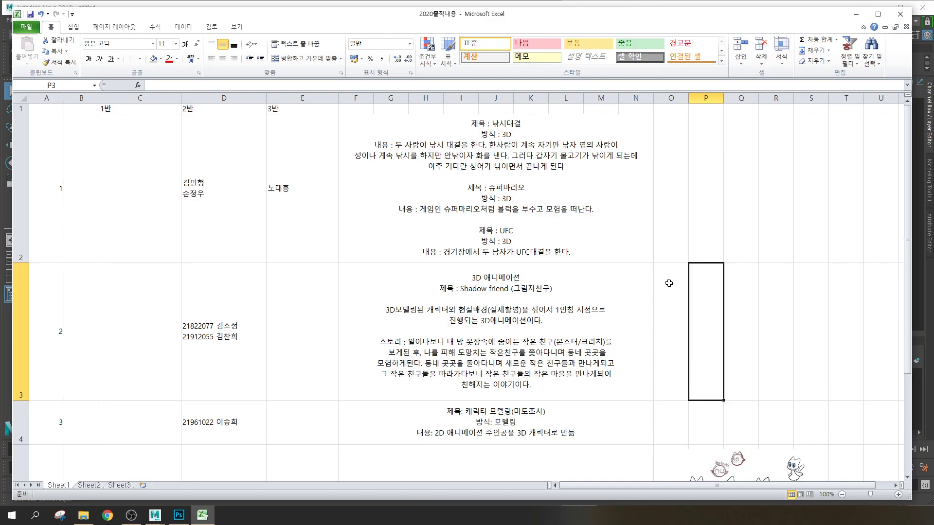
left_click_drag(908, 242, 909, 236)
Highlight the title and production method lines of the Shadow friend proposal to examine them
left_click(523, 336)
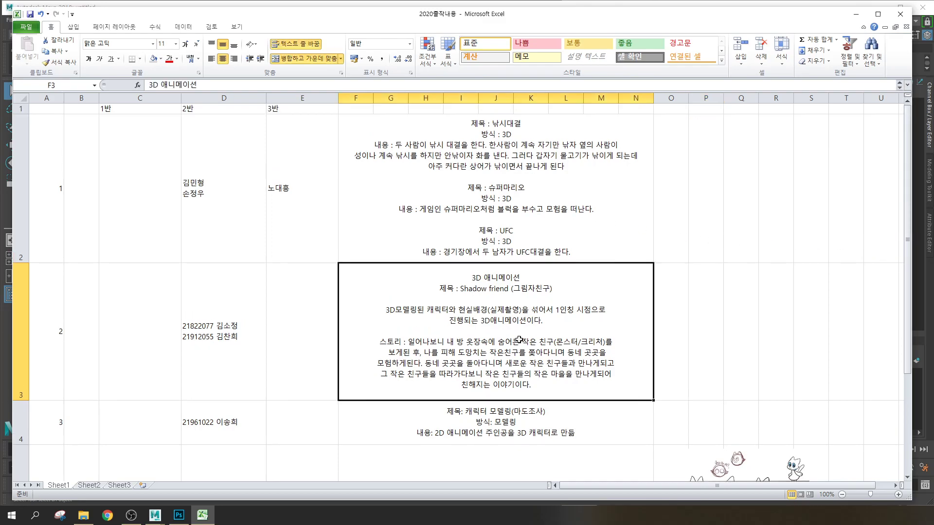
double_click(487, 281)
left_click_drag(468, 276, 558, 322)
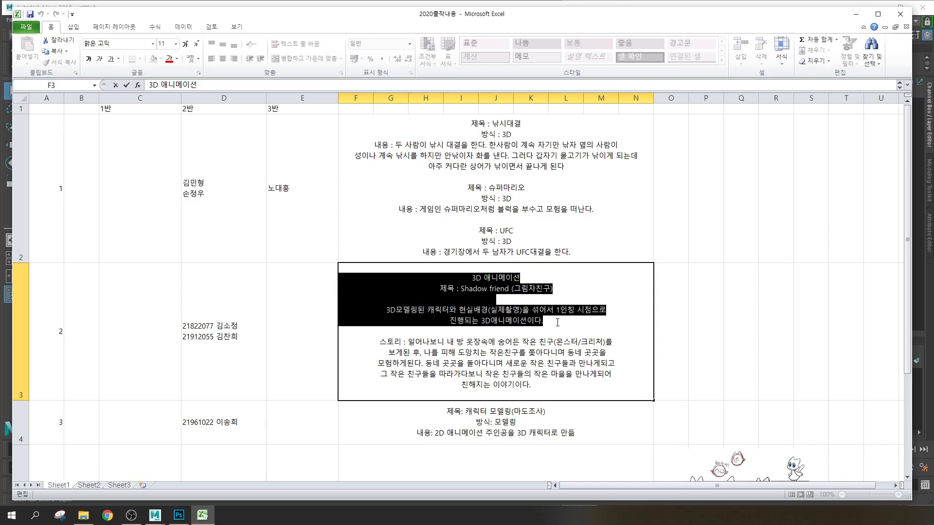
left_click(557, 322)
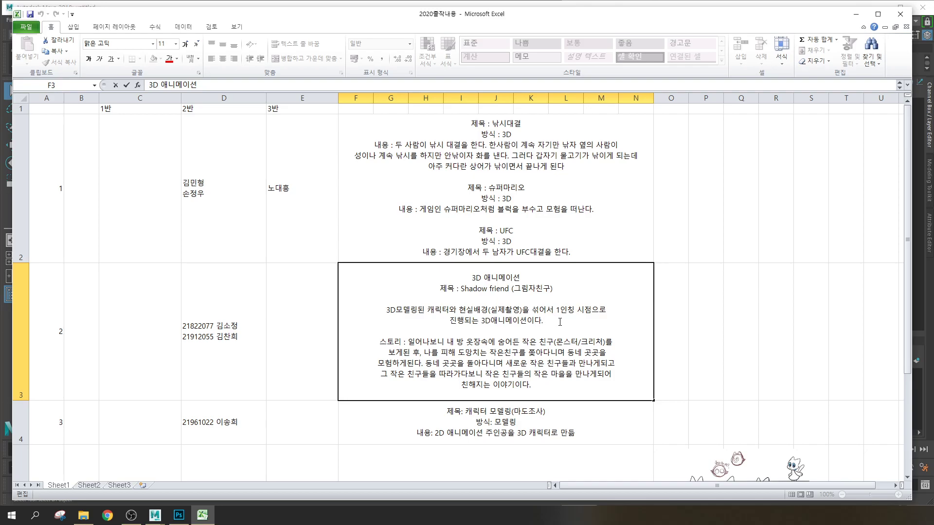
Look over the 2D+3D animation proposal in row 8 and return to the Shadow friend proposal in row 3
scroll(559, 322, "down", 2)
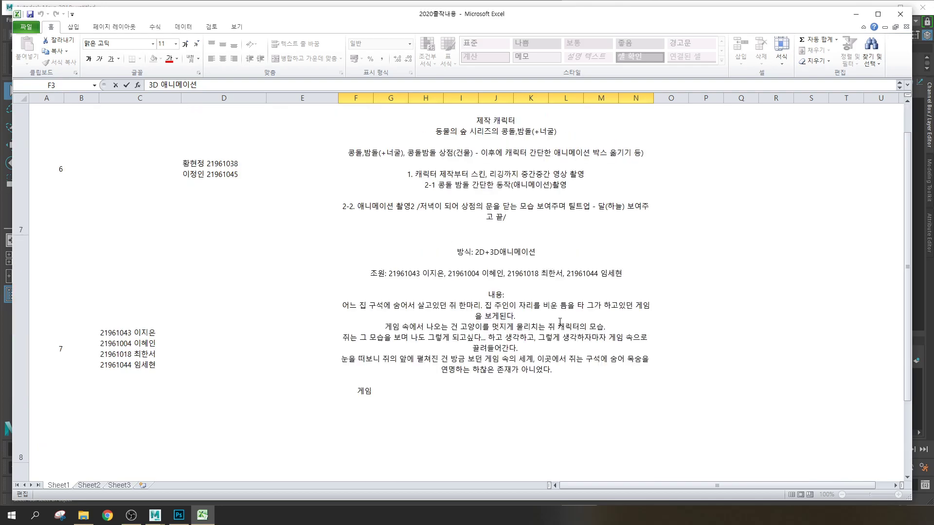
left_click(502, 200)
left_click(532, 262)
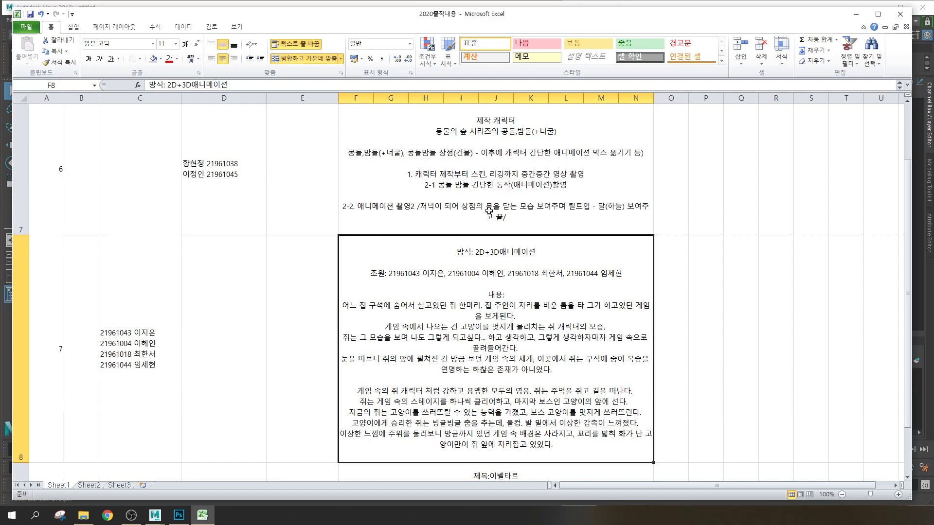
scroll(488, 214, "down", 1)
scroll(487, 215, "up", 1)
scroll(487, 215, "up", 1)
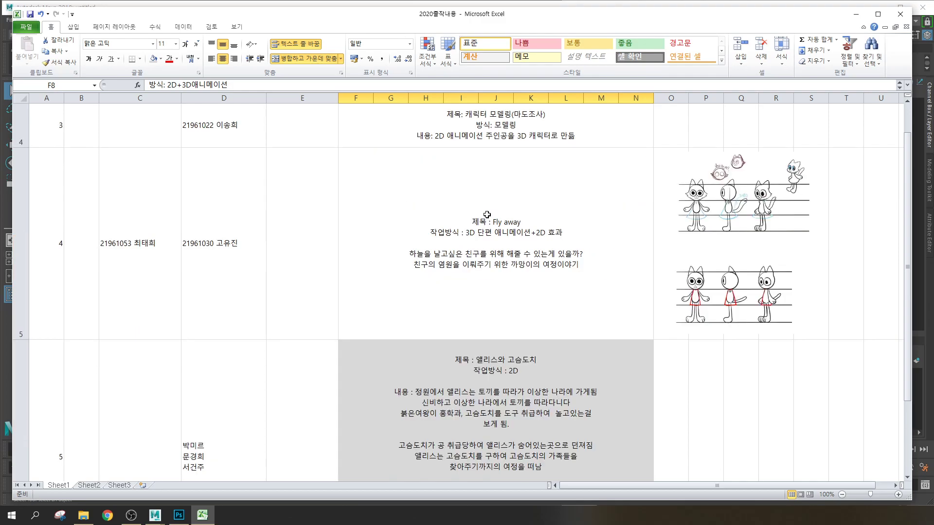
scroll(487, 216, "up", 1)
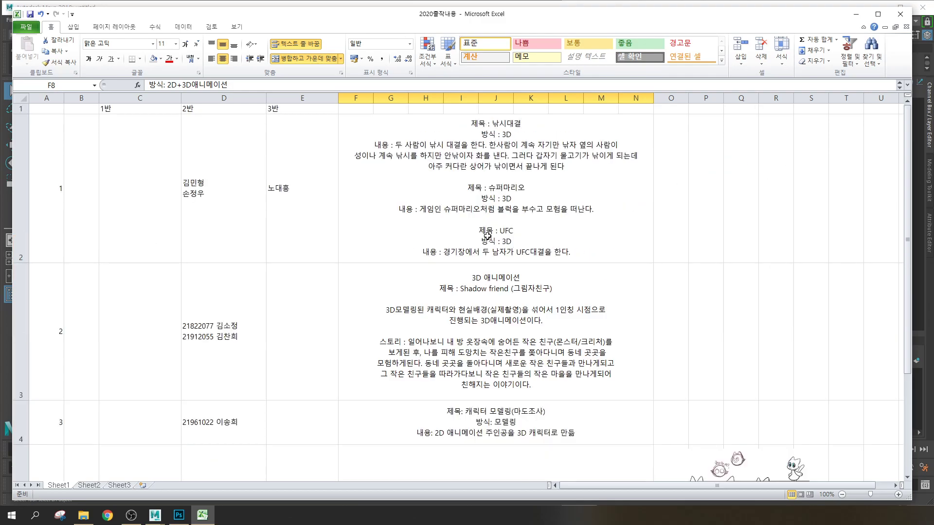
left_click(484, 303)
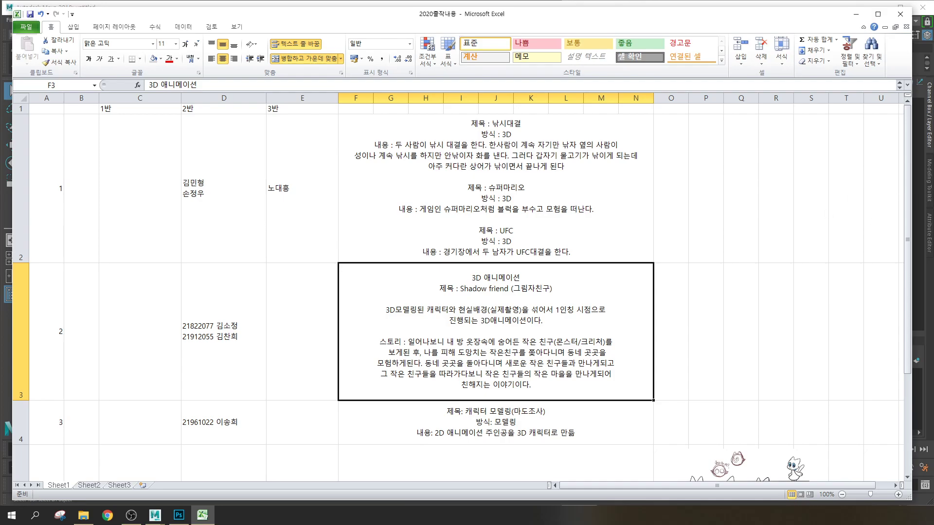
Switch to File Explorer and open the storyboard folder under D:\foxor\PROJECT\air_chacha\02_Pre-Production
left_click(83, 515)
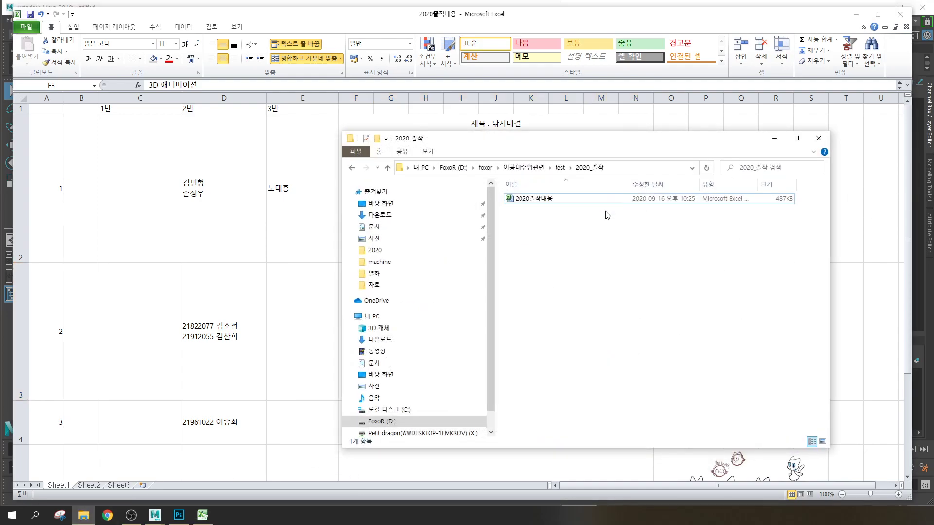
scroll(489, 358, "down", 1)
left_click(381, 402)
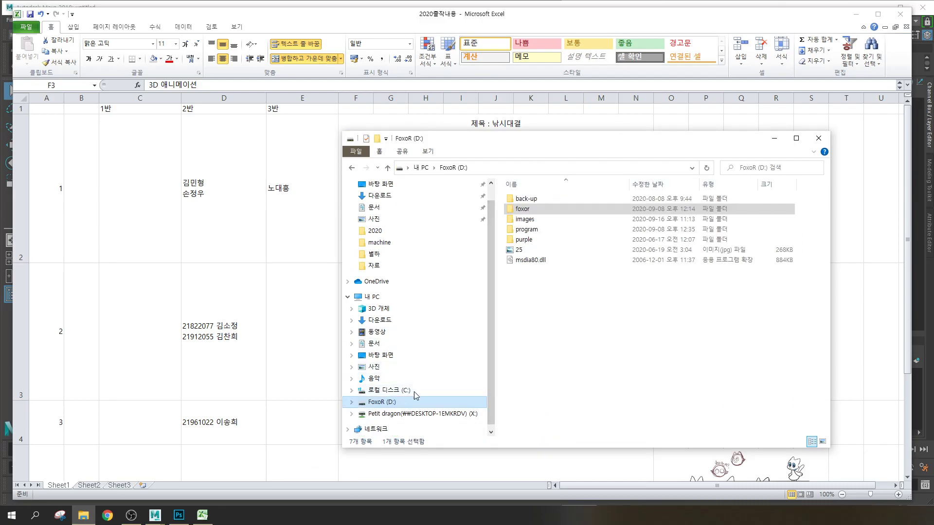
double_click(543, 208)
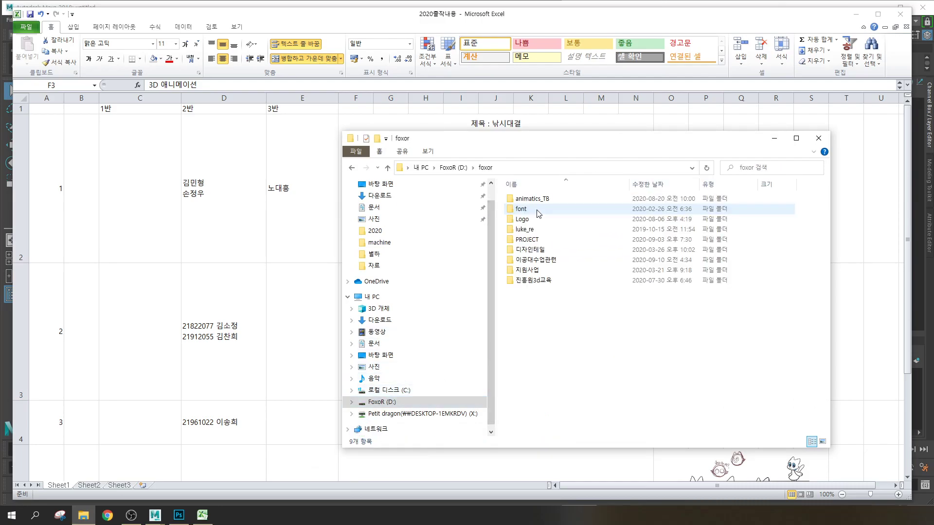
double_click(545, 240)
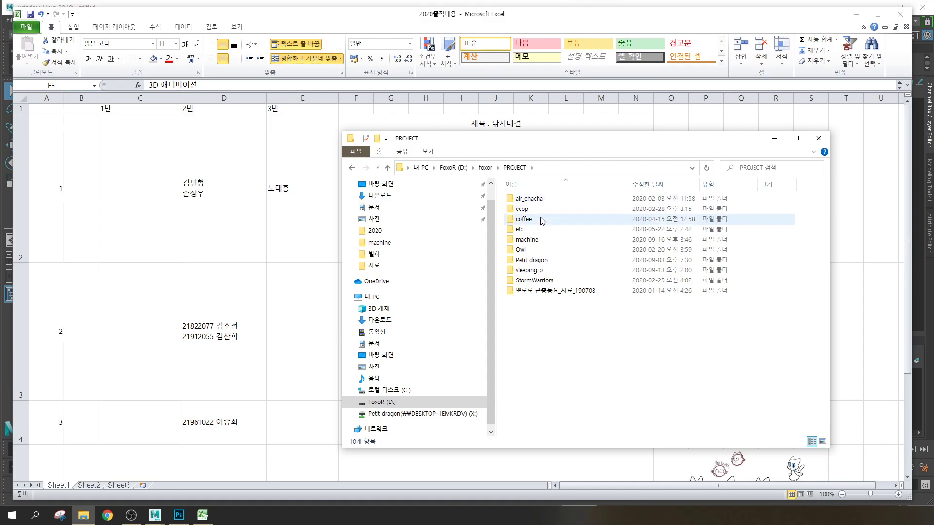
double_click(540, 199)
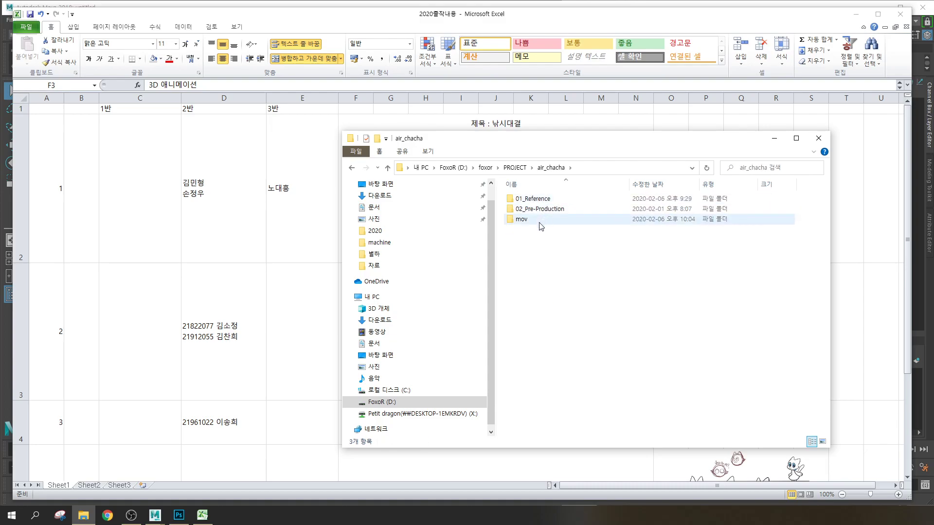
left_click(543, 209)
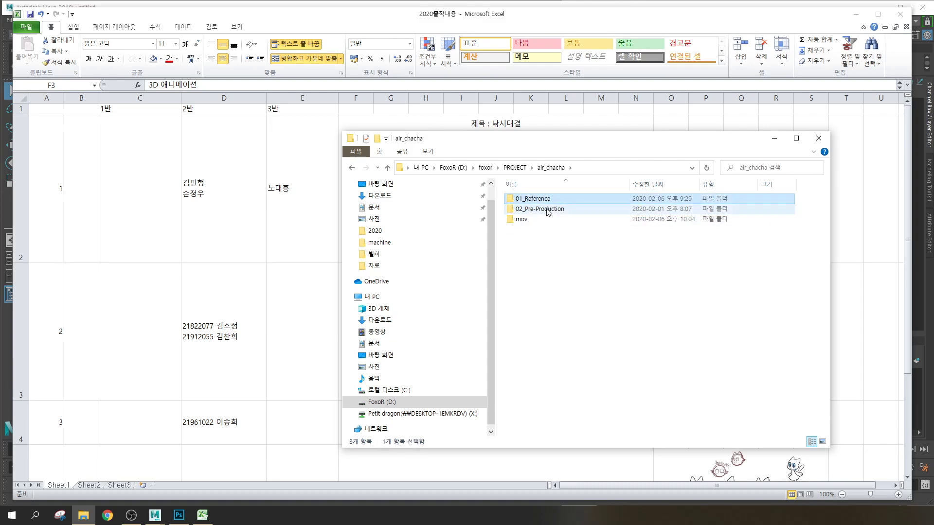
double_click(547, 212)
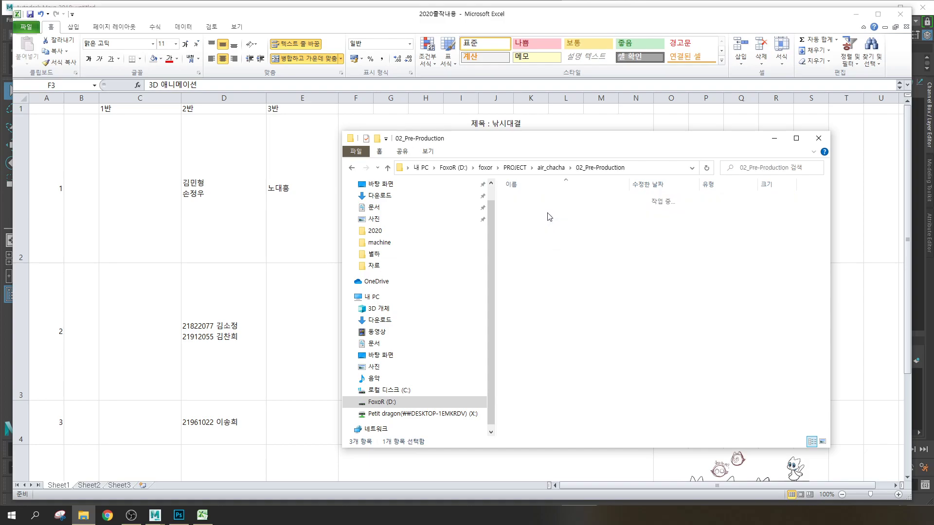
double_click(550, 219)
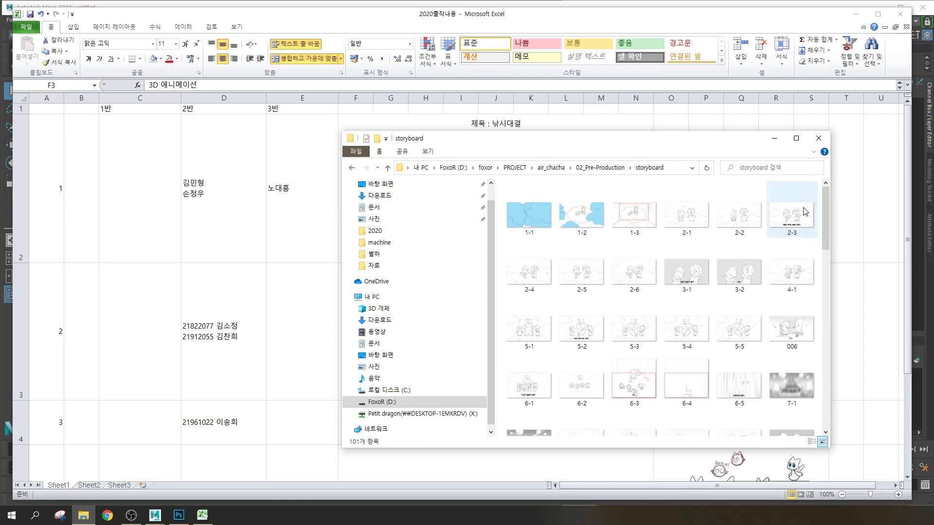
Look over the storyboard images and open the sound folder inside 02_Pre-Production
mouse_move(822, 211)
left_mouse_down()
mouse_move(820, 363)
mouse_move(835, 207)
left_mouse_up()
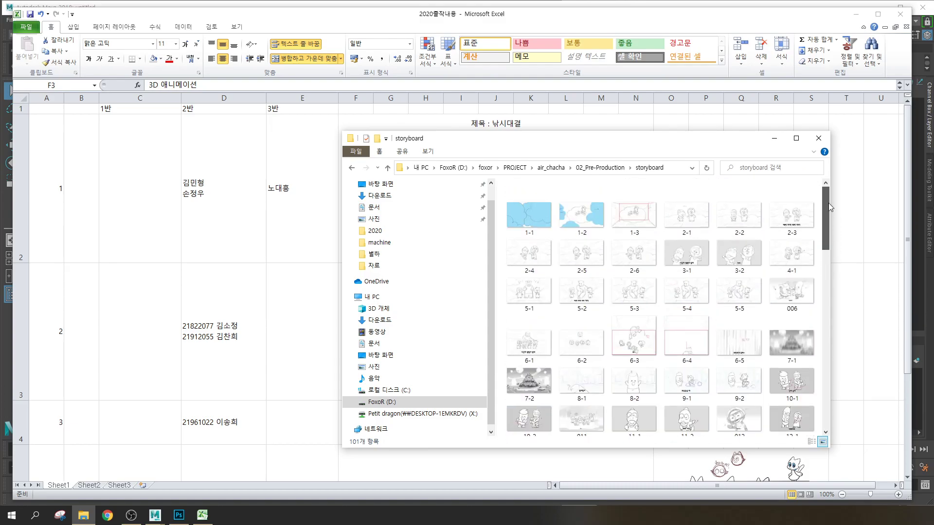
left_click(388, 169)
double_click(533, 209)
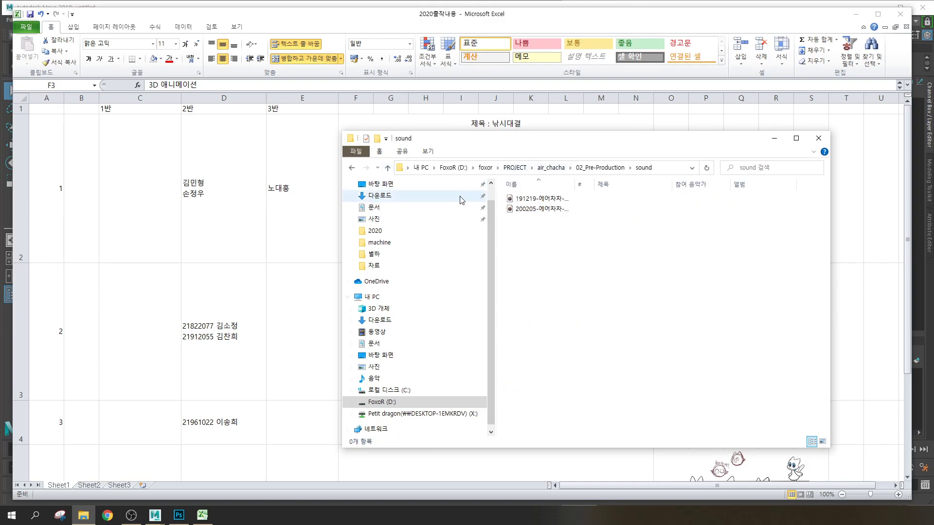
Look into the design folder inside 02_Pre-Production and return to the air_chacha folder
left_click(388, 168)
left_click(532, 200)
double_click(532, 199)
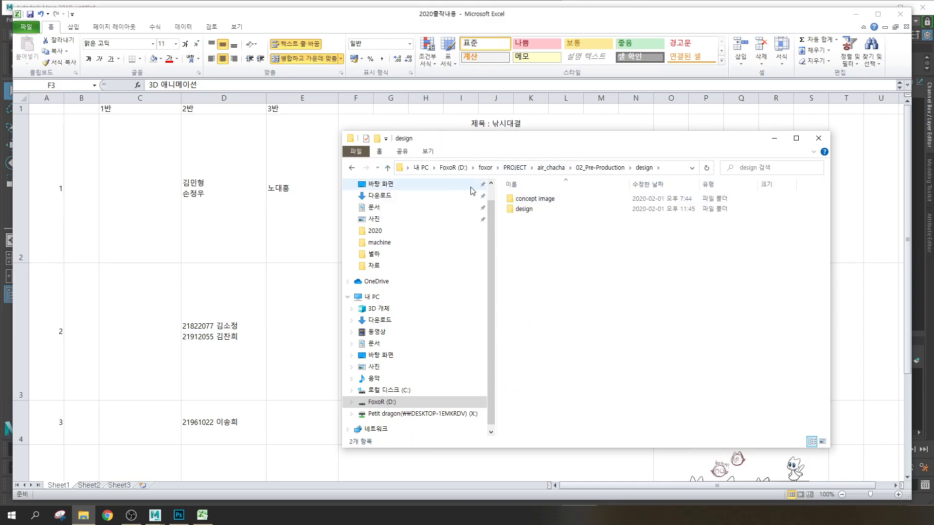
left_click(388, 169)
left_click(388, 168)
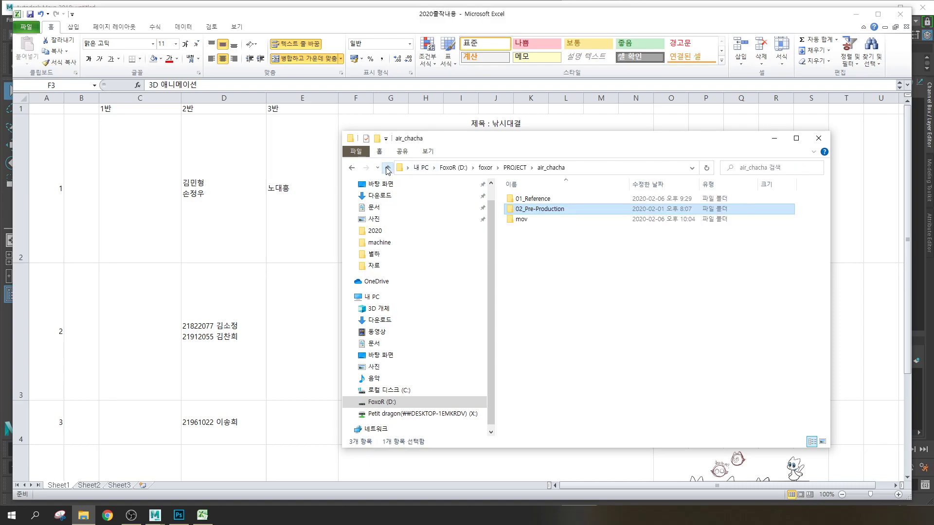
Open chacha_animatics_v03 from the mov folder with GOM Player
double_click(541, 222)
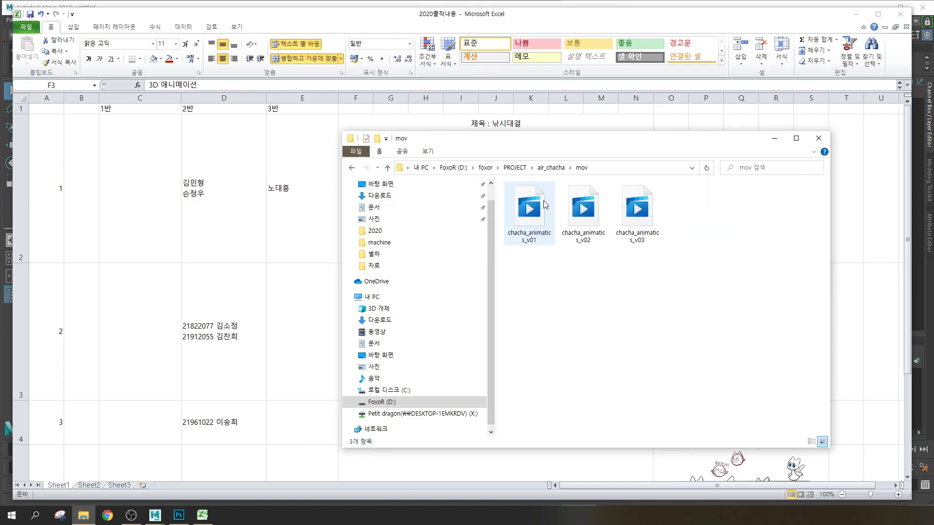
double_click(631, 216)
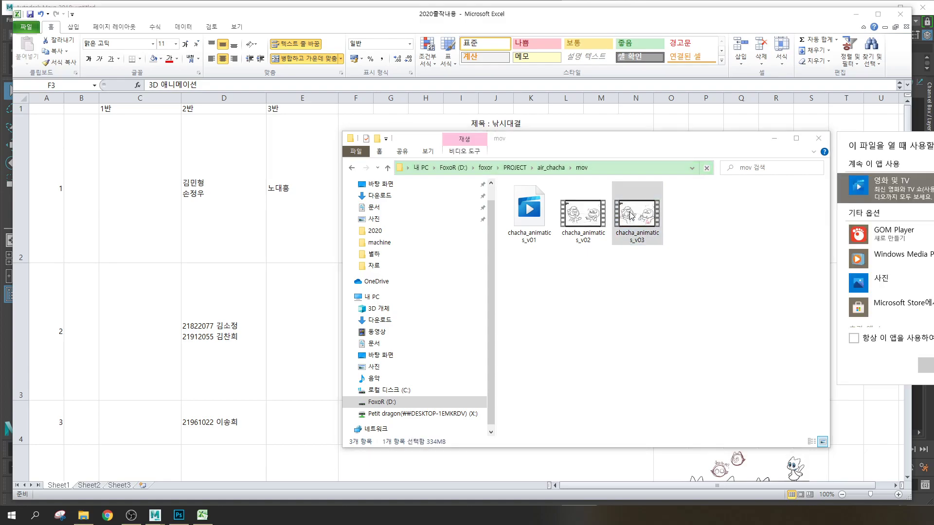
left_click(890, 239)
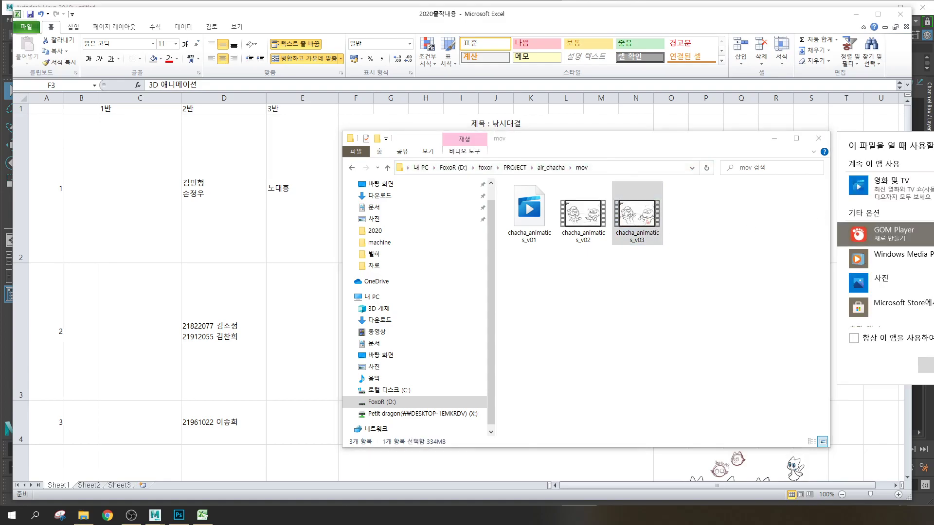
left_click(929, 365)
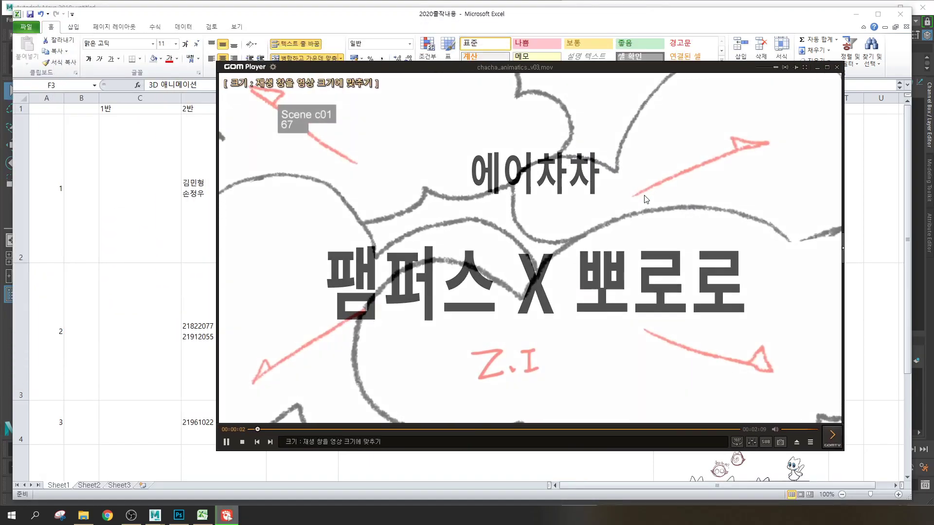
Pause the animatic near 00:00:04 in scene c01 and lower the player volume
left_click(227, 442)
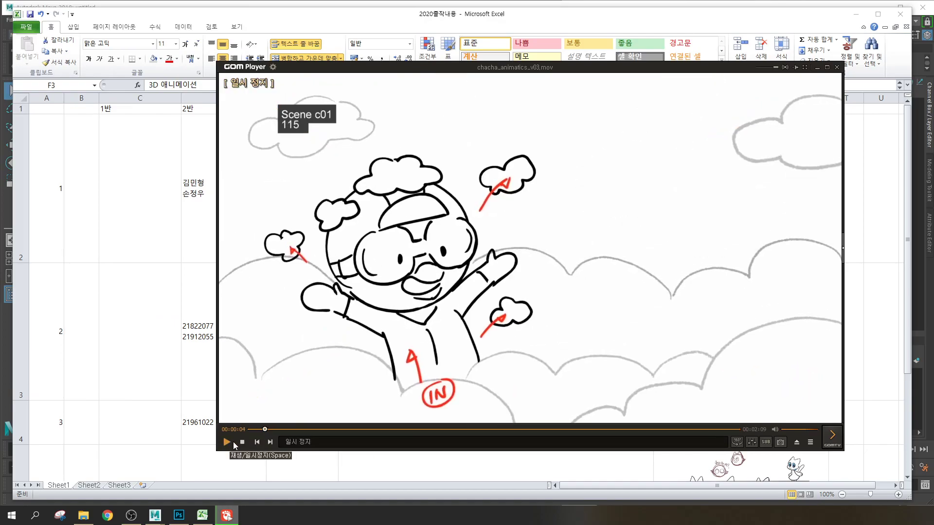
left_click(787, 430)
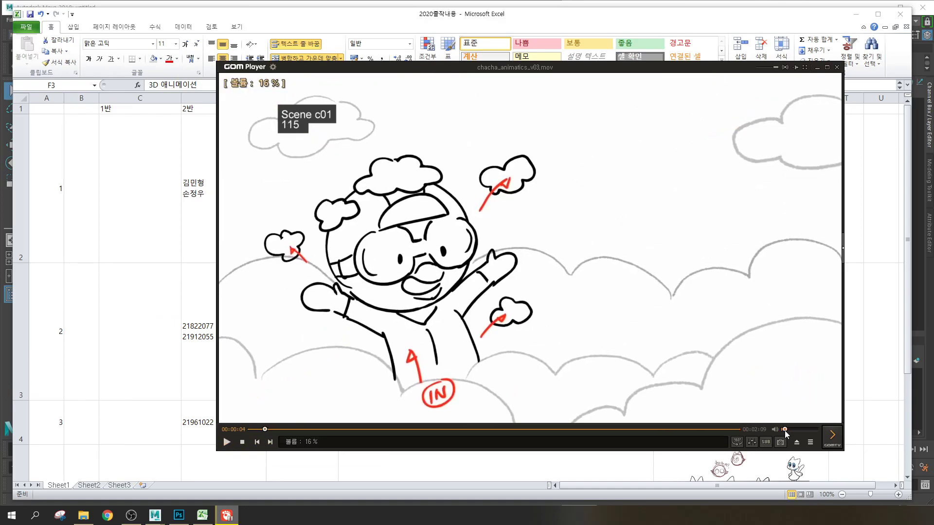
left_click(266, 430)
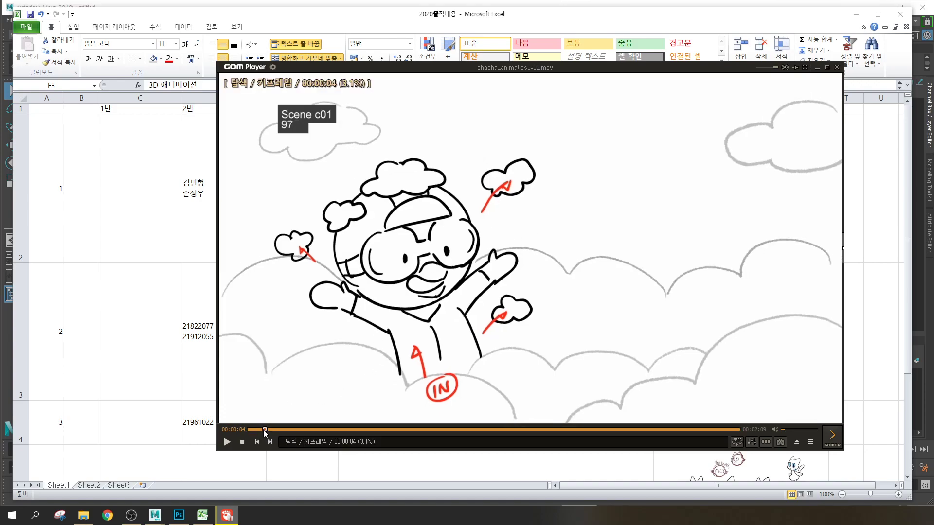
Scrub through the whole animatic from scene c01 to scene c43 several times to examine its shots
left_click_drag(264, 430, 742, 423)
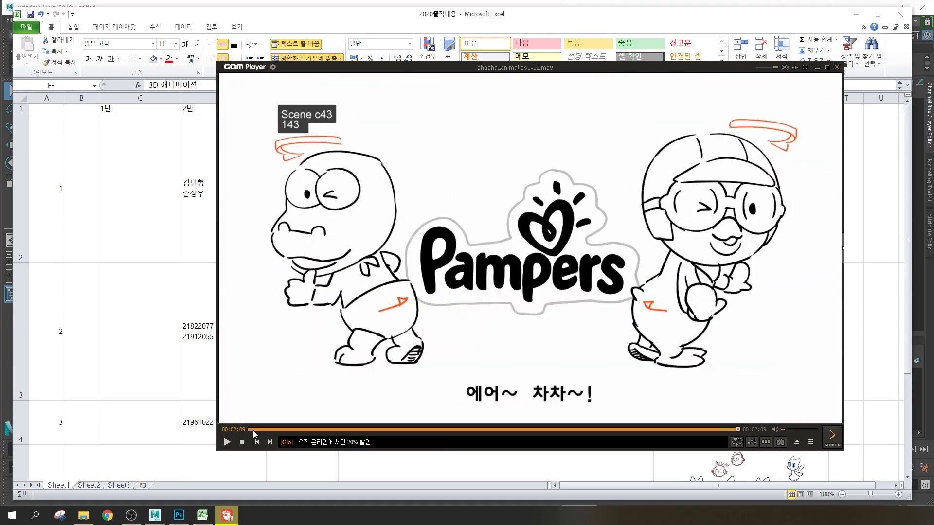
left_click(253, 430)
left_click_drag(262, 430, 292, 426)
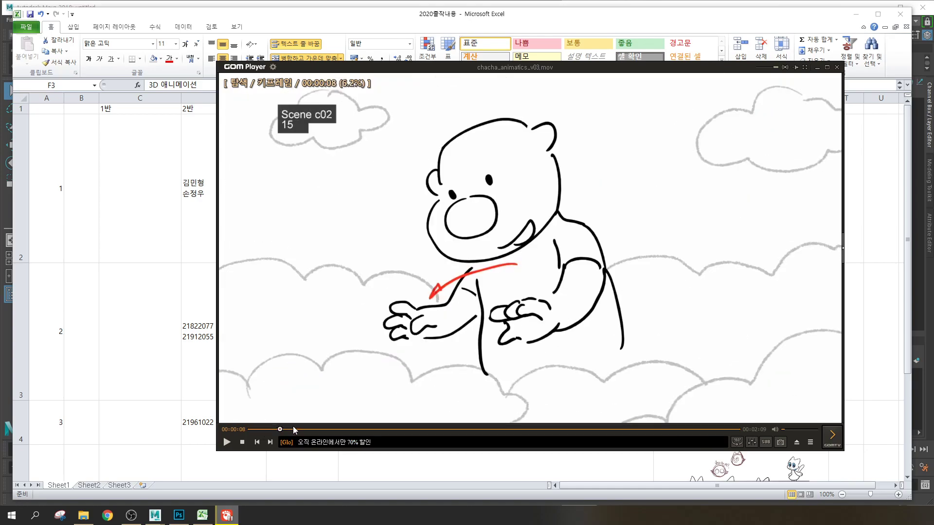
left_click(250, 429)
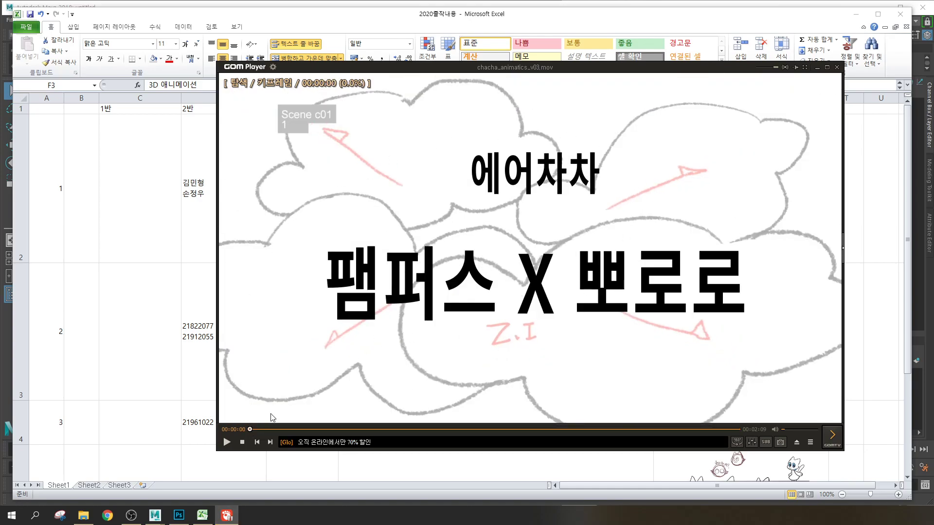
left_click_drag(255, 428, 740, 428)
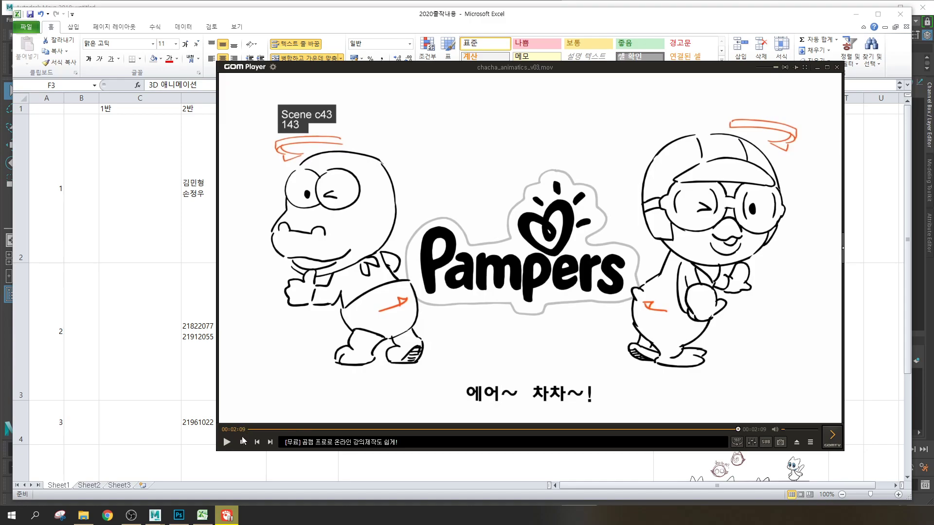
left_click_drag(250, 430, 783, 424)
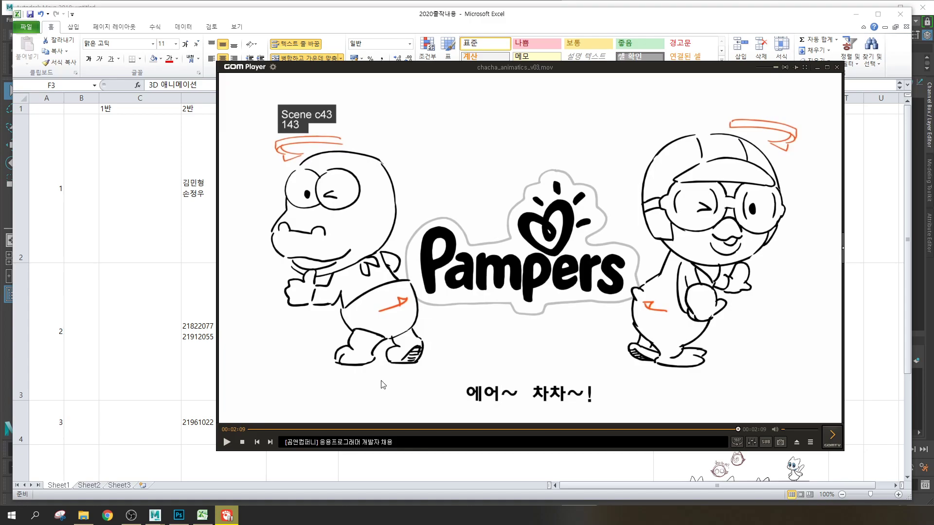
Play the animatic from the beginning at a lower volume and shift the player window slightly left
left_click(251, 430)
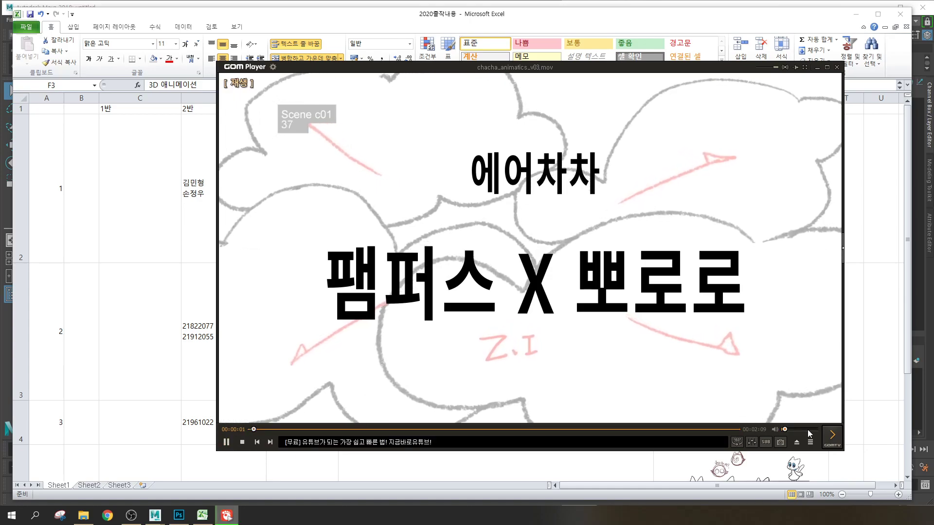
left_click(783, 430)
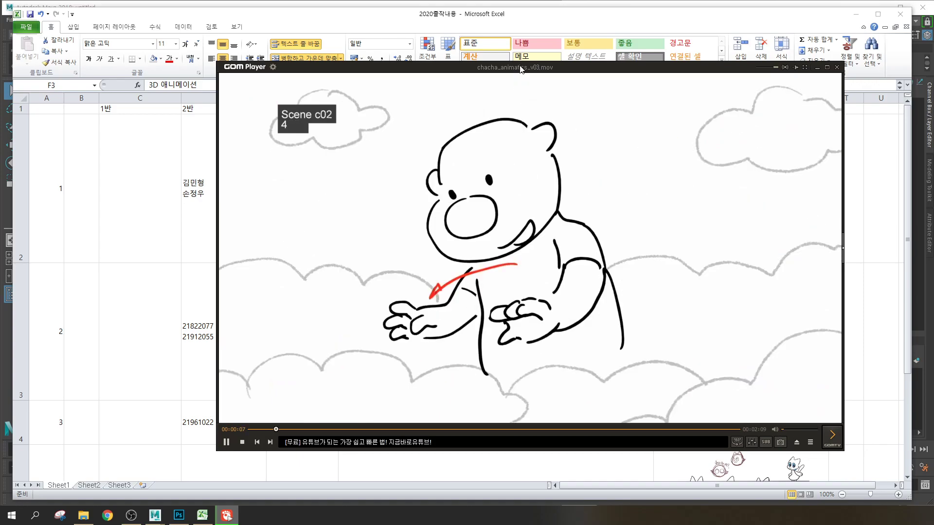
left_click_drag(521, 76, 486, 76)
scroll(628, 262, "down", 1)
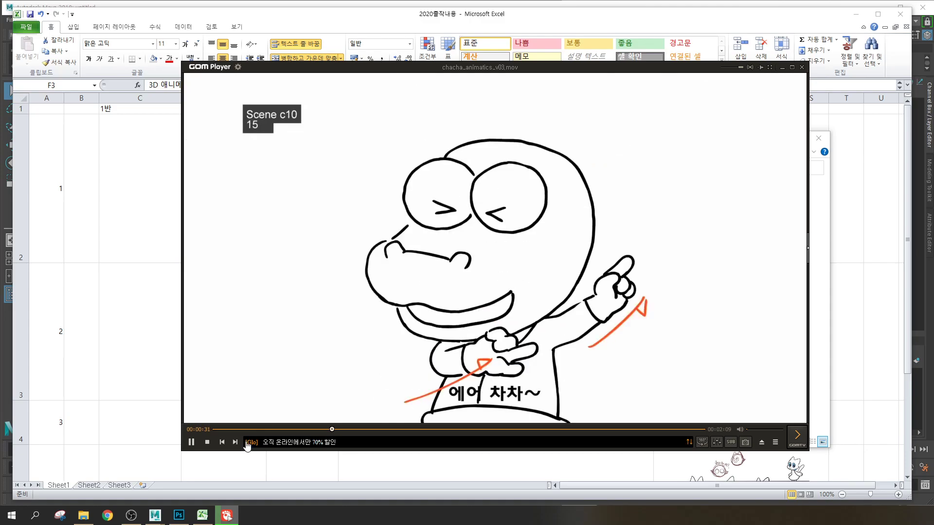
Skip ahead to scene c17 at about 00:00:55, pause to examine it, and resume playback
left_click_drag(341, 430, 419, 429)
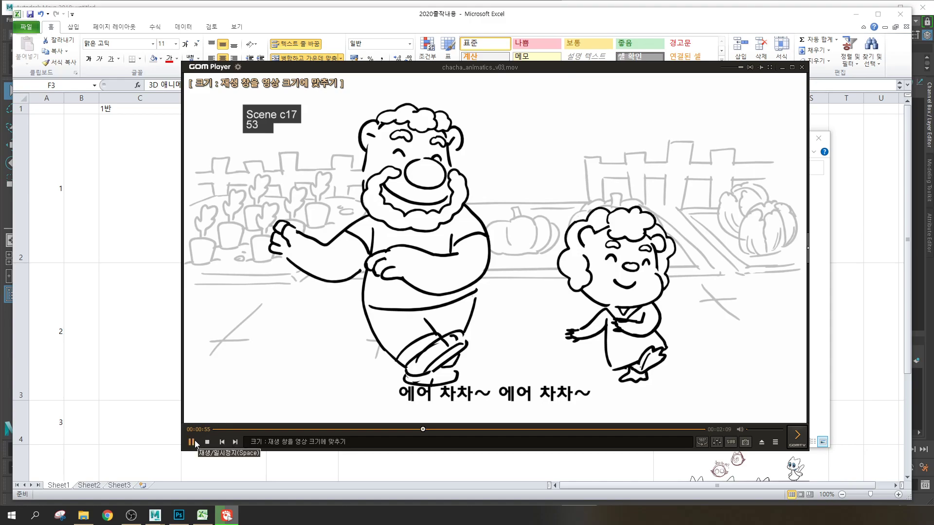
left_click(197, 443)
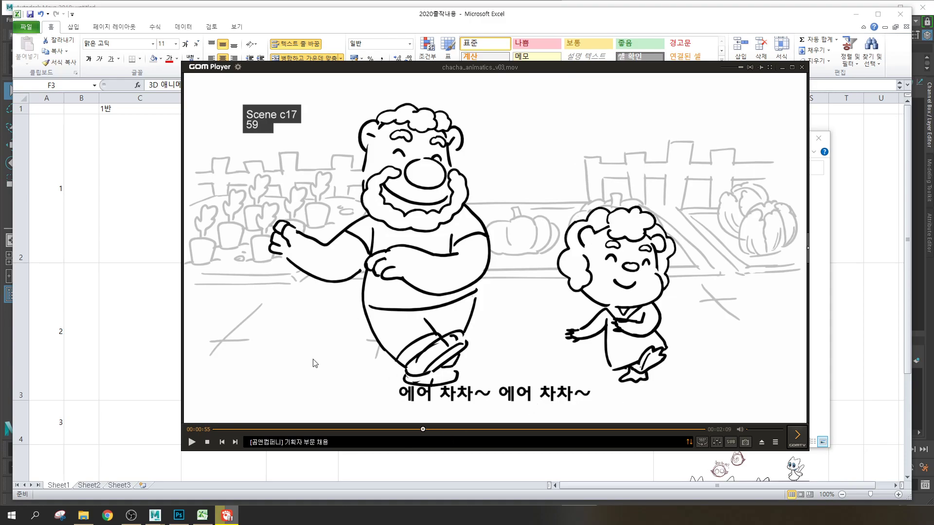
left_click(192, 443)
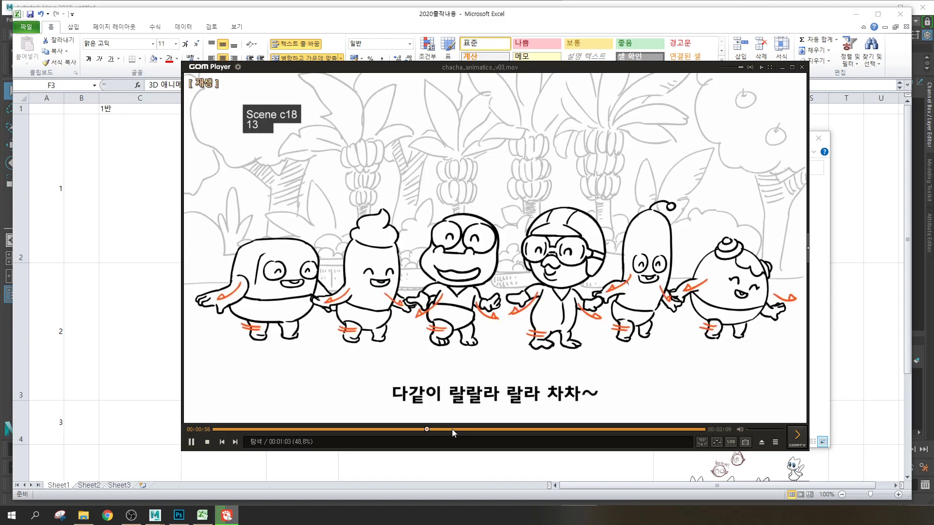
Skip ahead to scene c28 at about 00:01:21, pause to examine it, and play on briefly to scene c29
left_click_drag(452, 429, 520, 429)
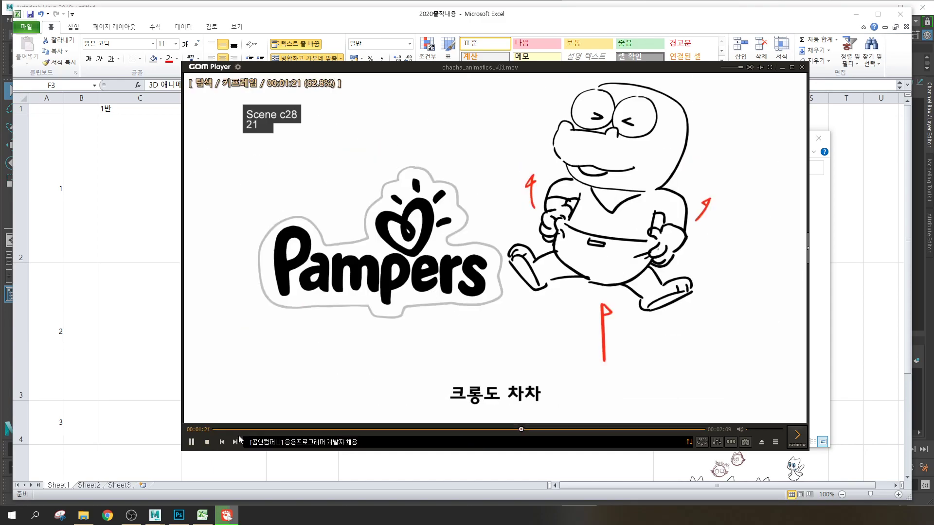
left_click(191, 442)
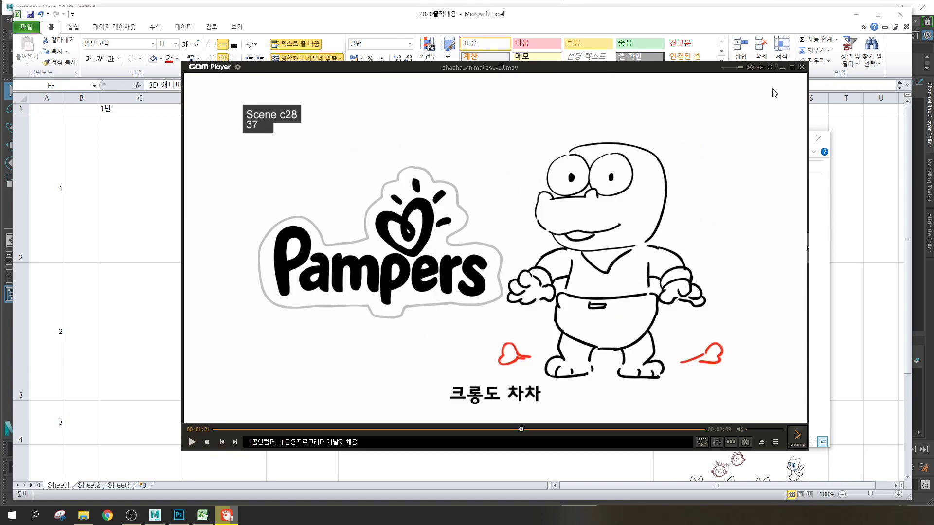
left_click(192, 443)
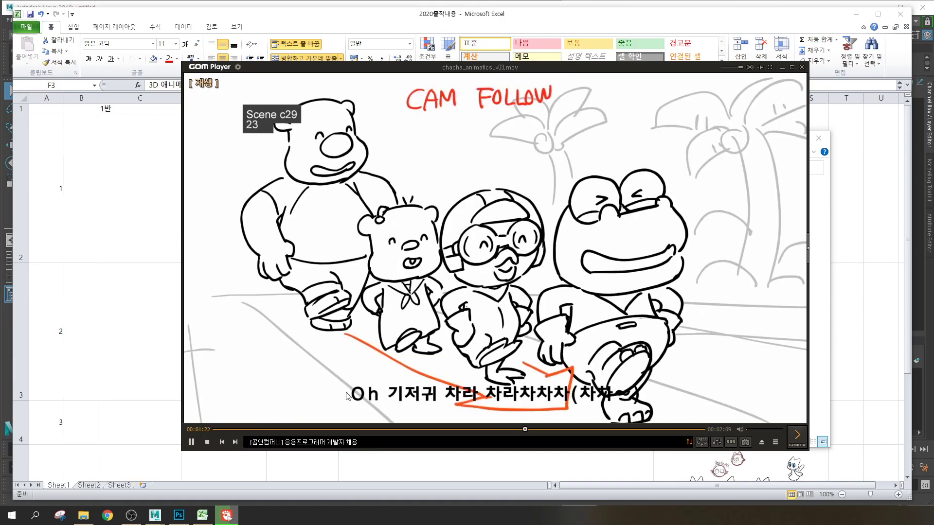
left_click(192, 442)
Switch to Chrome, open YouTube and search for 에어차차
left_click(108, 516)
left_click_drag(527, 48, 463, 48)
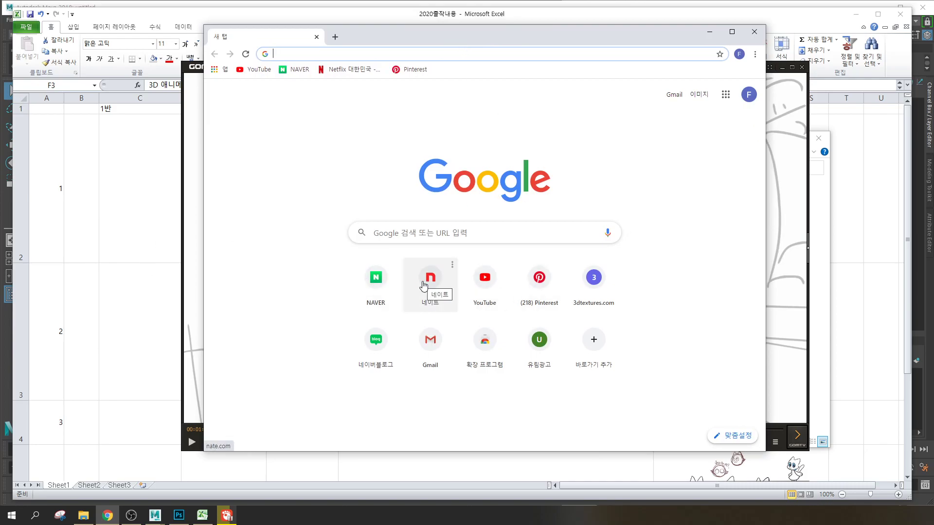
left_click(485, 278)
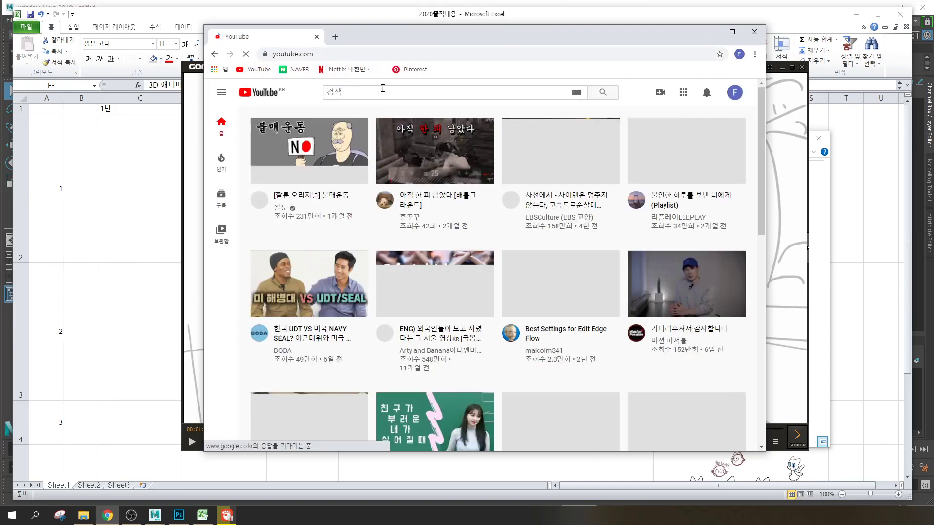
left_click(383, 89)
type("에")
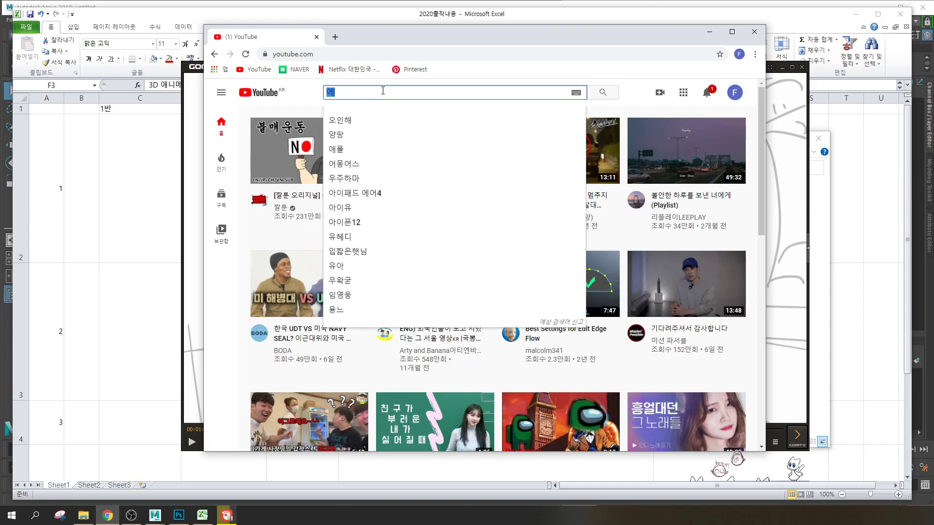
type("어차차")
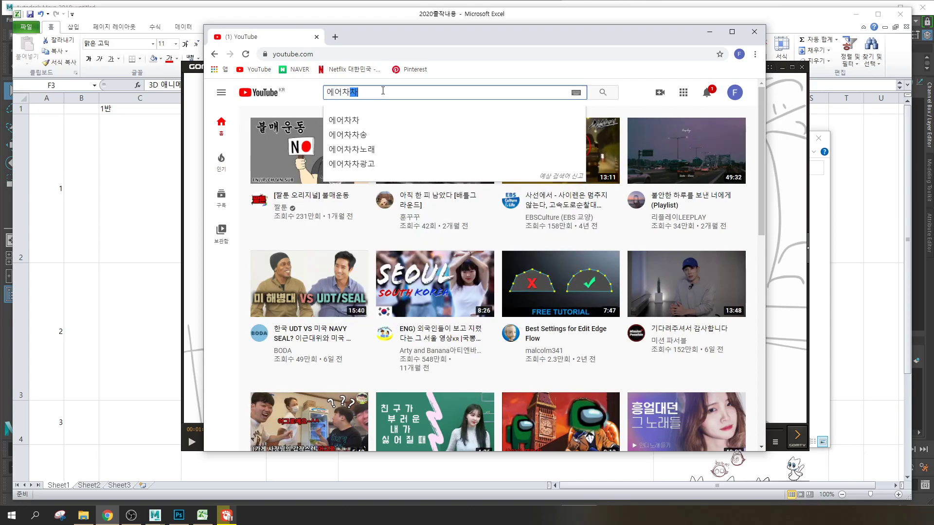
key("Return")
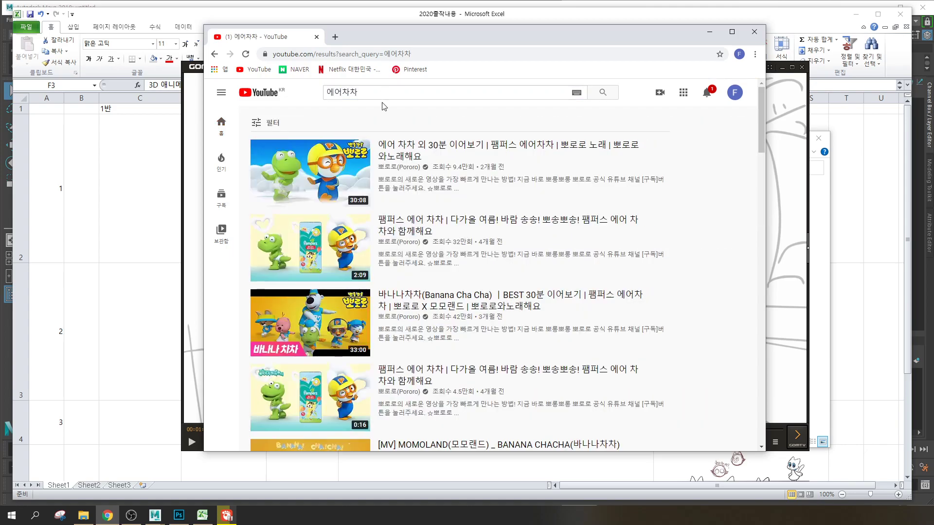
Open the 2:09 팸퍼스 에어 차차 video from the 뽀로로(Pororo) channel and turn its volume down low
mouse_move(323, 261)
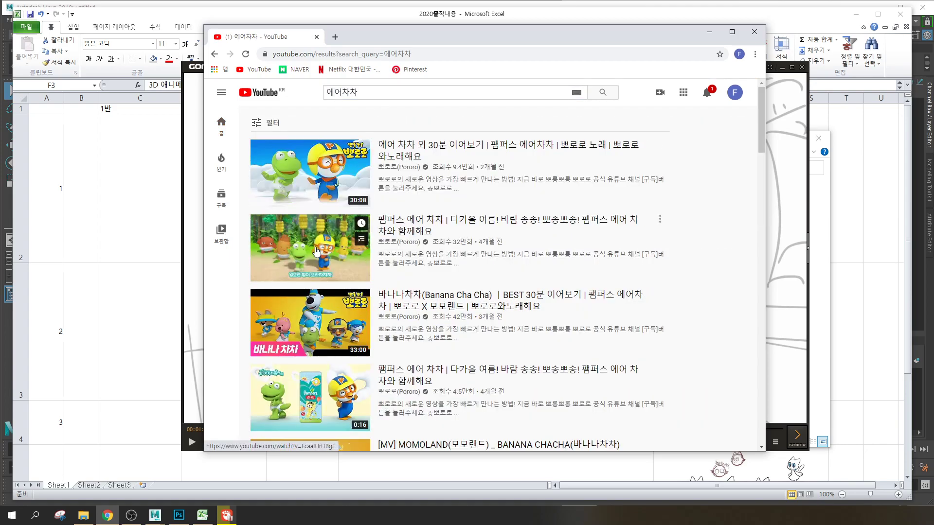
left_click(320, 247)
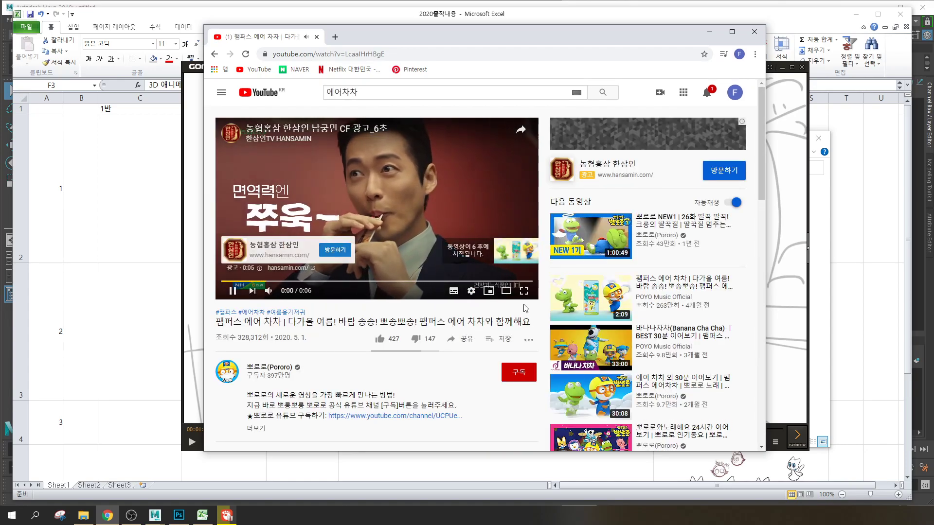
mouse_move(273, 292)
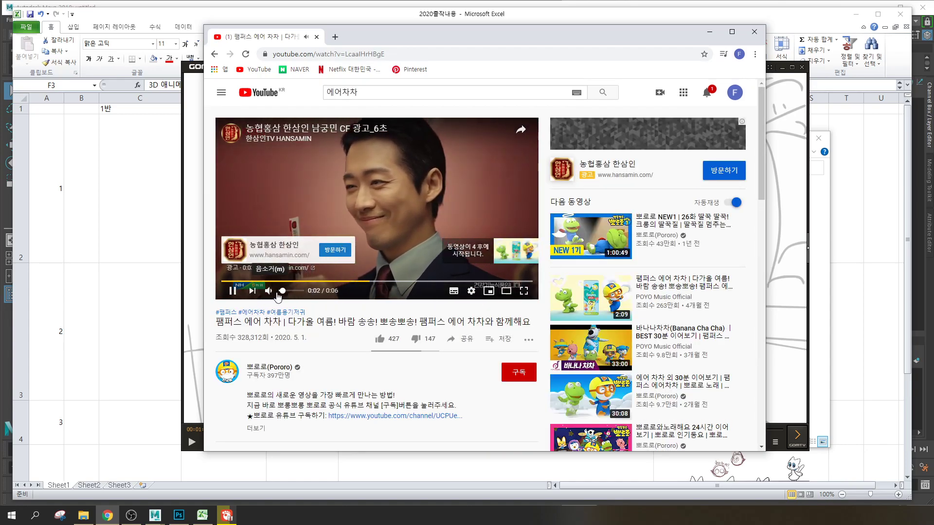
left_click_drag(282, 292, 277, 291)
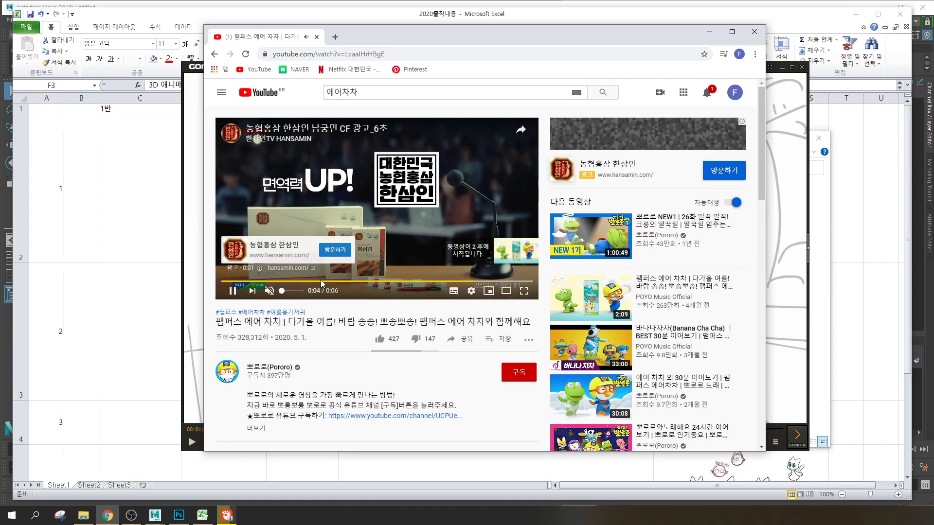
left_click(283, 291)
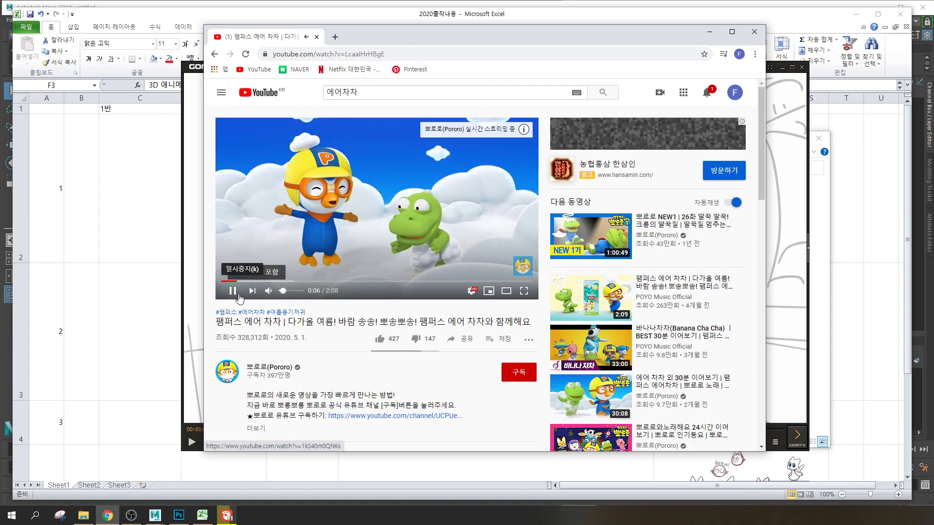
Pause the video, enlarge it to theater mode, and go back to its opening at about 0:02
left_click(233, 290)
left_click(506, 290)
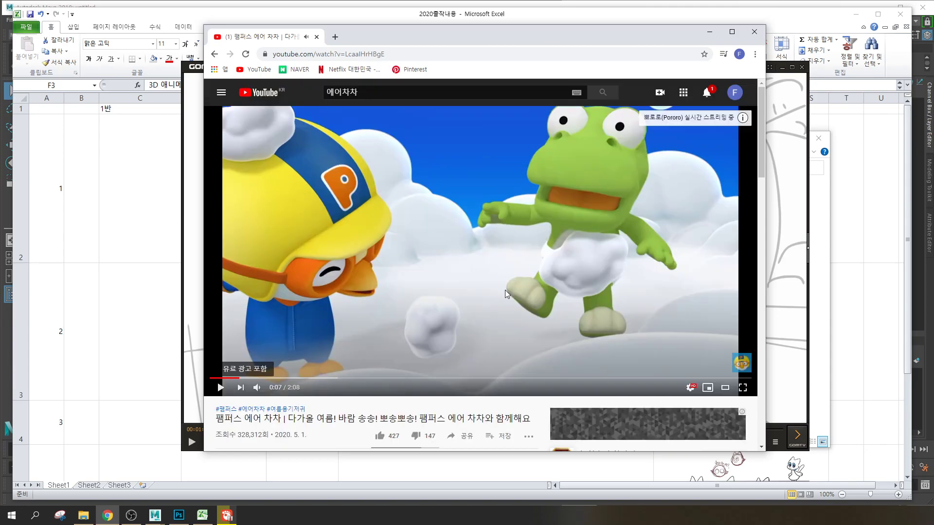
left_click(222, 378)
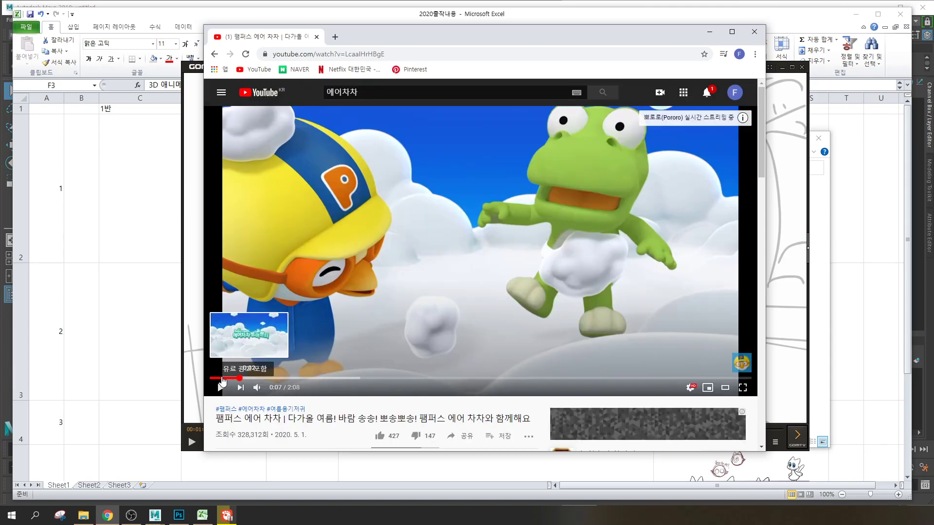
Play the YouTube opening briefly, then switch to GOM Player and replay the animatic from about 00:00:01, pausing at scene c02
left_click(221, 387)
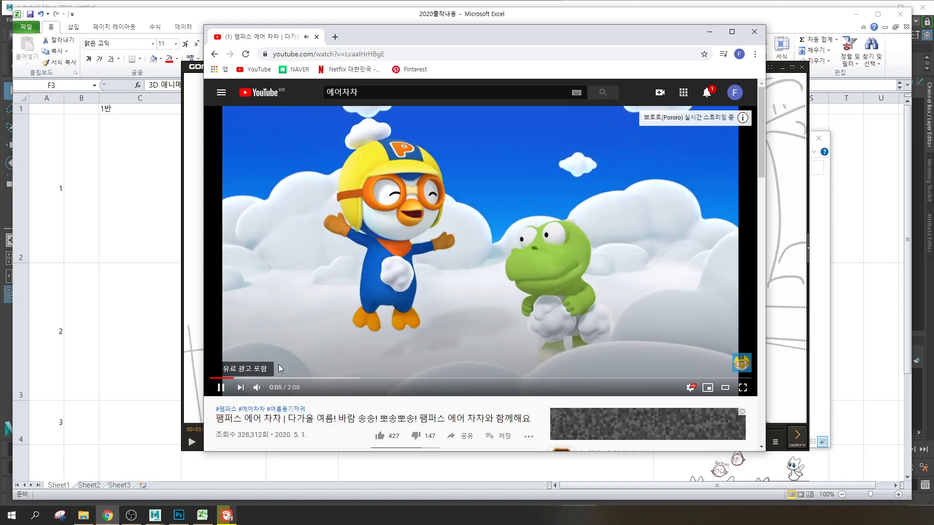
left_click(192, 384)
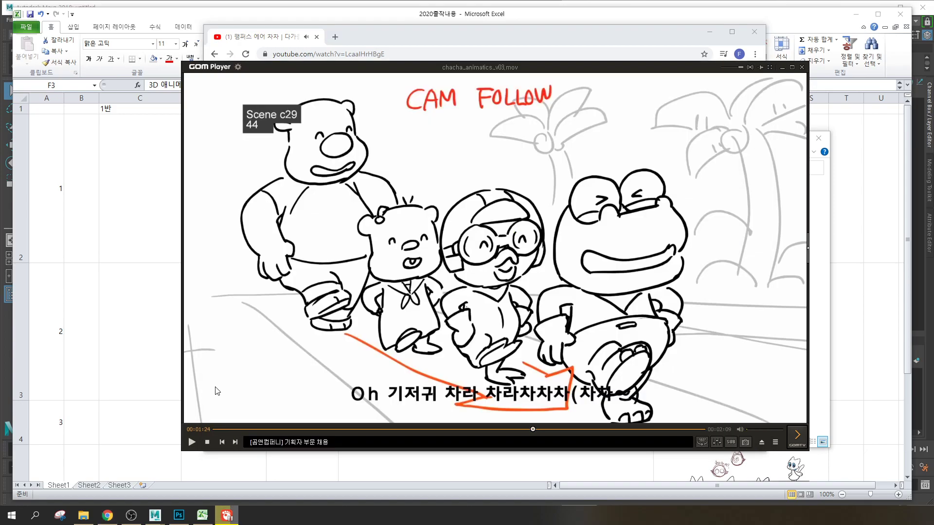
left_click(218, 430)
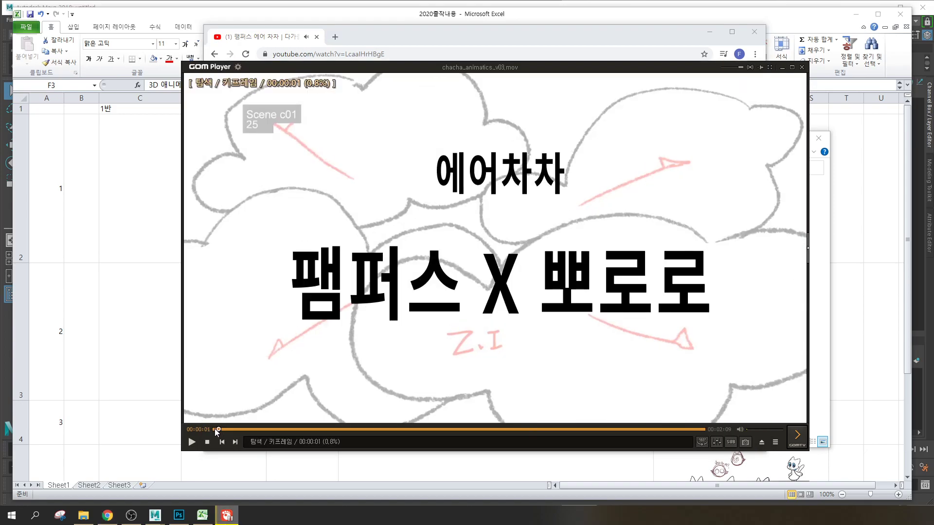
left_click(191, 442)
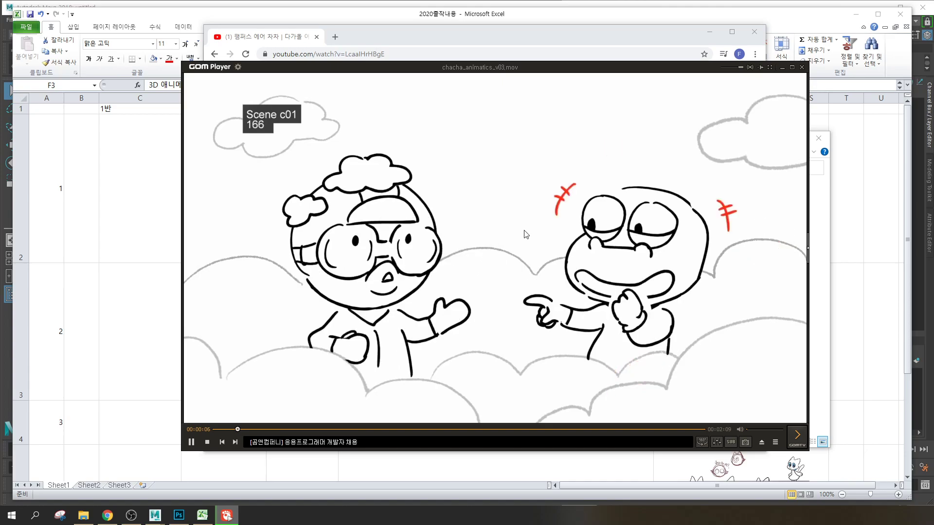
left_click(192, 442)
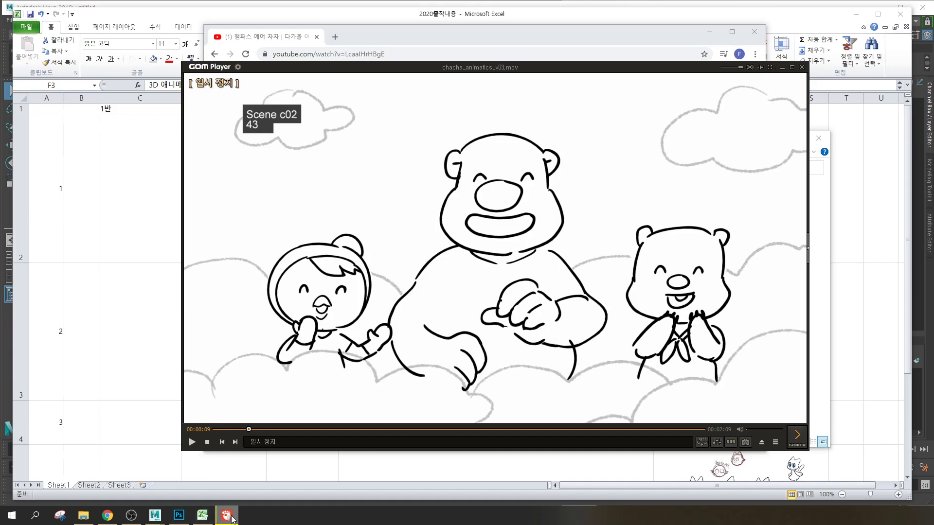
Switch back to Chrome, play the YouTube video on to about 0:11, and close both the browser and the animatic player
left_click(110, 517)
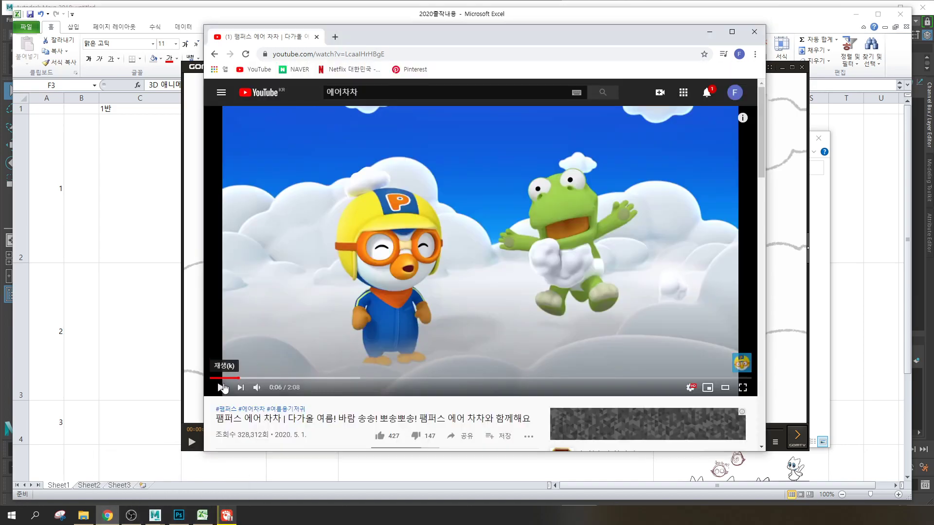
left_click(348, 288)
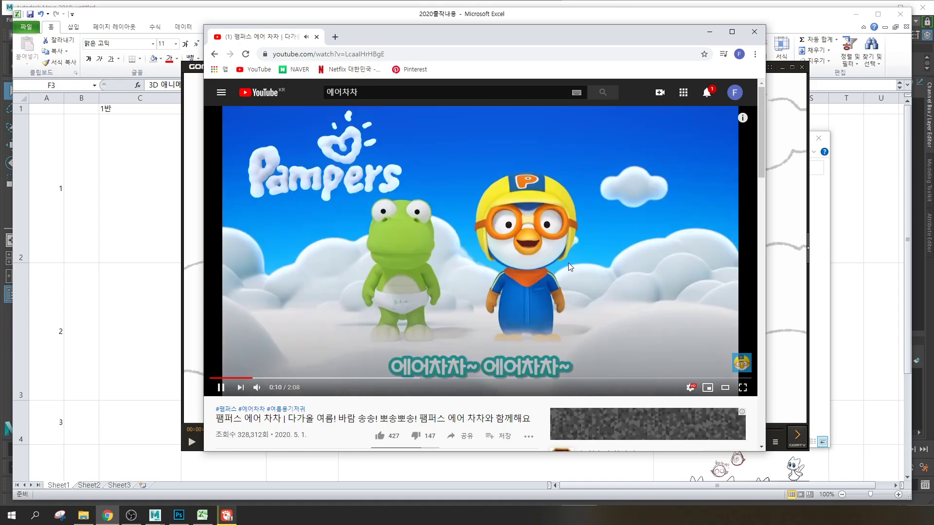
left_click(221, 387)
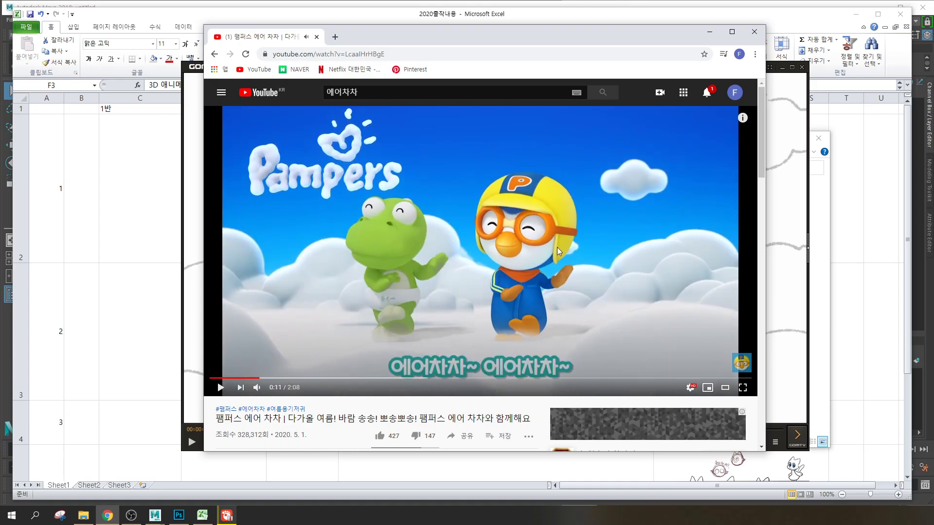
left_click(755, 32)
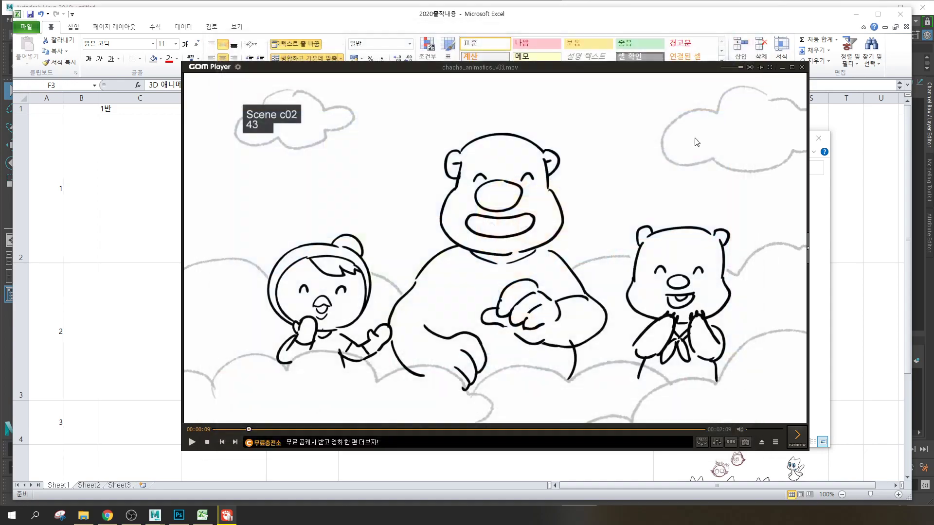
left_click(802, 67)
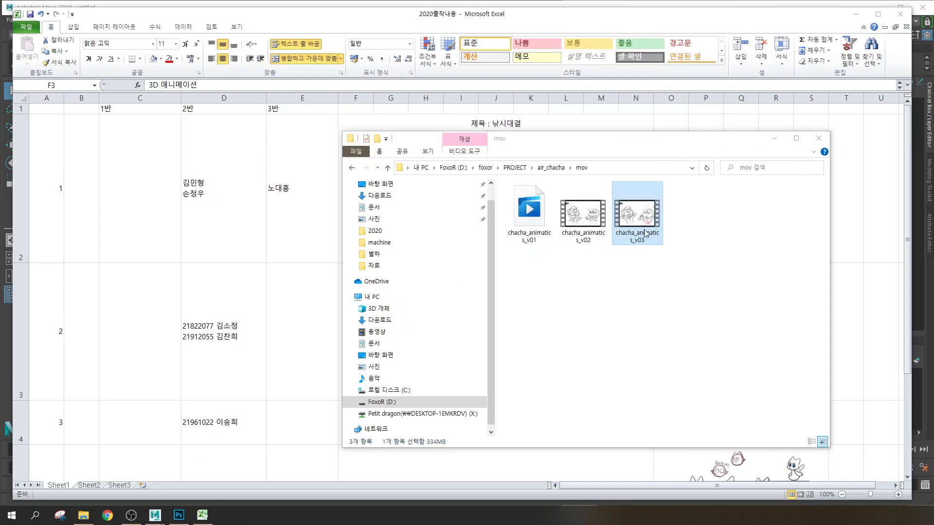
Go up to the air_chacha folder, open storyboard inside 02_Pre-Production, and display image 1-1
left_click(387, 168)
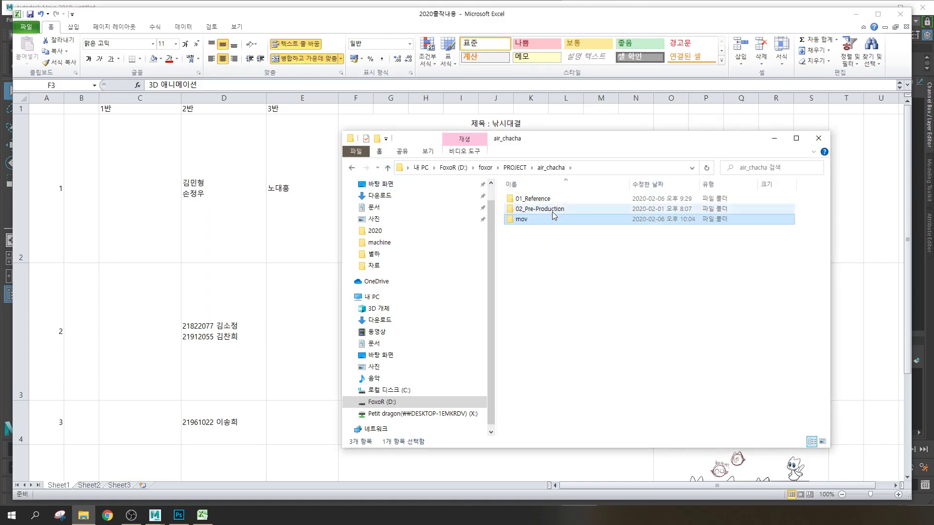
double_click(552, 211)
double_click(543, 216)
left_click(532, 210)
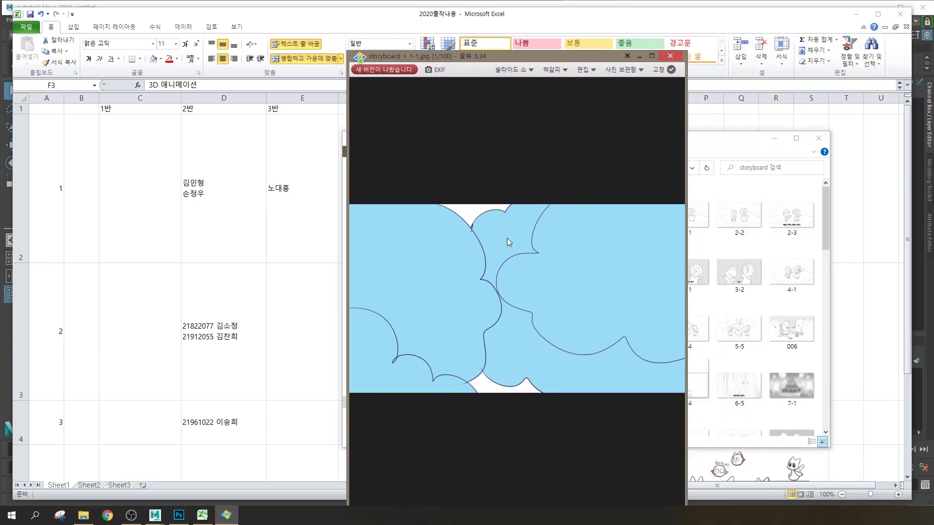
Page forward through the storyboard images from 1-1 past 3-1, and close the image viewer
scroll(518, 251, "down", 1)
scroll(554, 319, "down", 3)
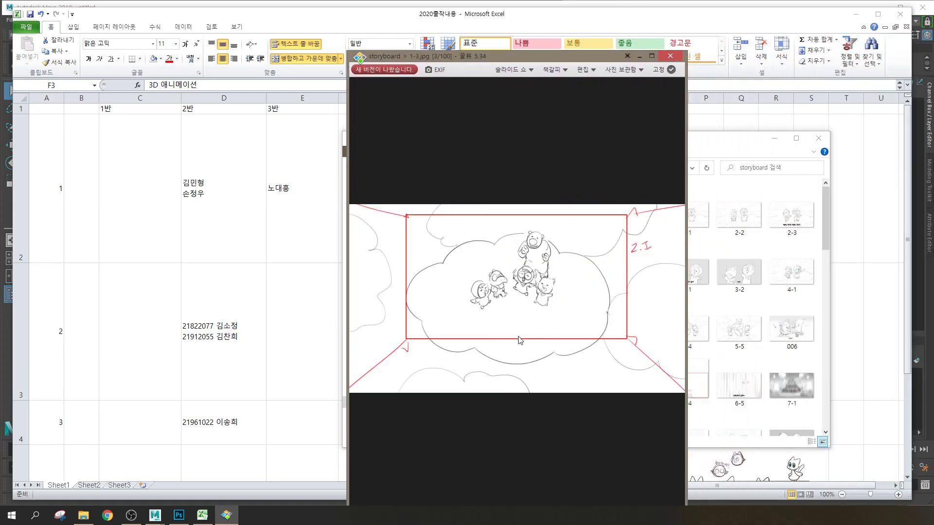
scroll(525, 338, "down", 4)
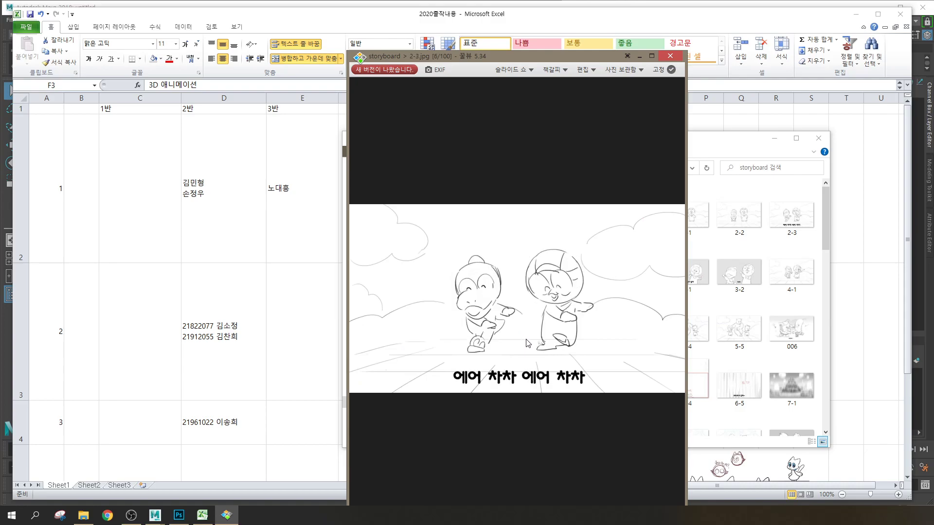
scroll(528, 346, "down", 4)
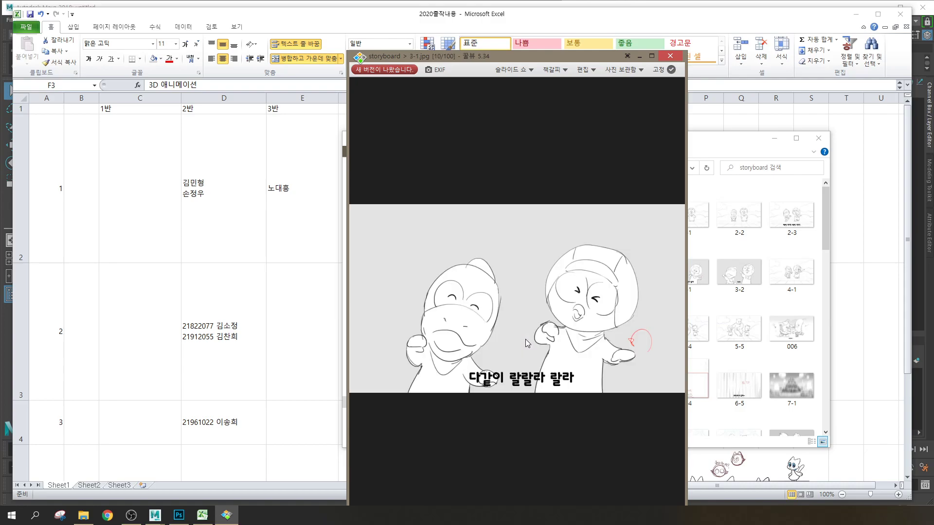
scroll(545, 342, "down", 10)
left_click(679, 55)
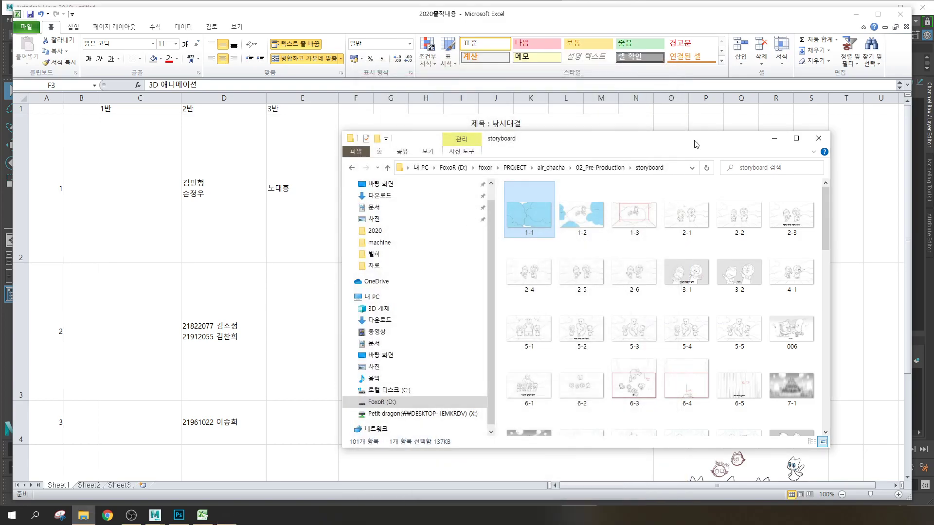
Skim the storyboard folder's thumbnails down to the 22-series frames and back up, then close the folder window
scroll(644, 243, "down", 5)
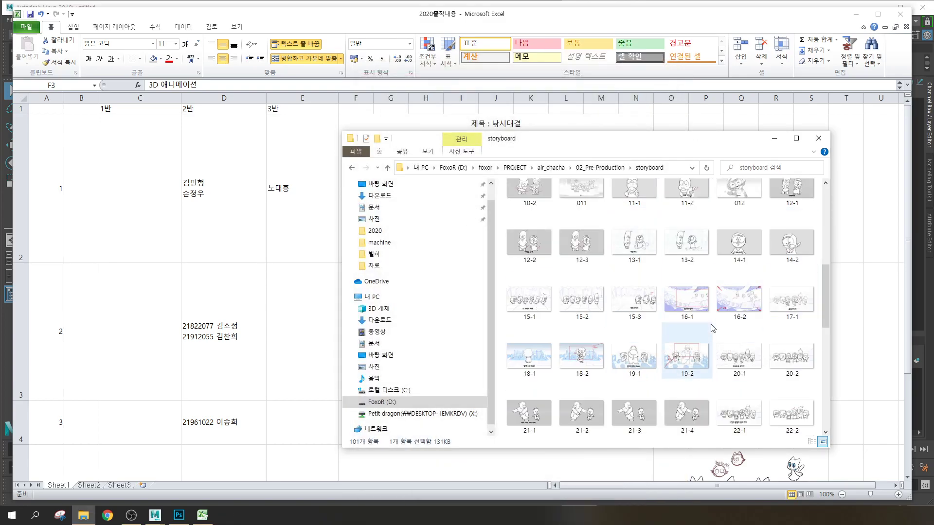
scroll(685, 302, "up", 5)
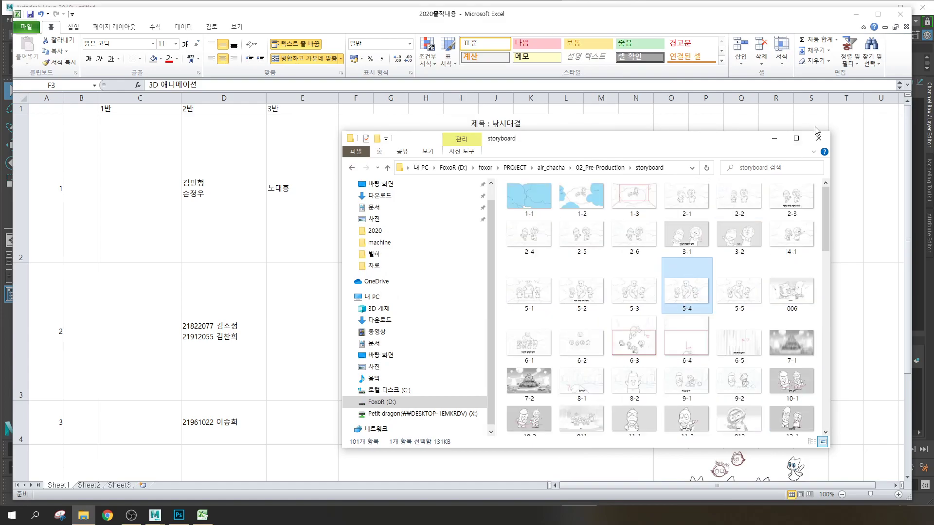
left_click(819, 138)
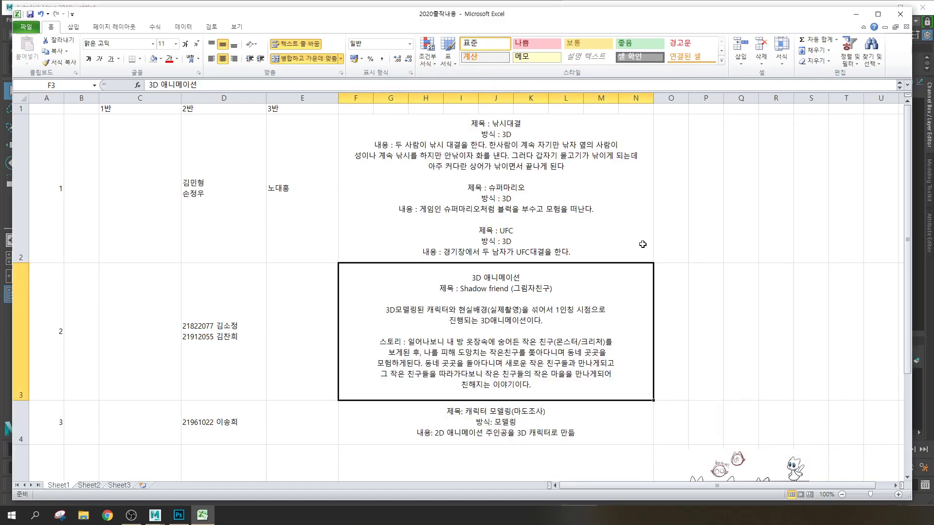
Skim the student project proposals further down Sheet1 and return to the first entries
left_click(713, 226)
scroll(659, 268, "down", 4)
scroll(665, 269, "up", 1)
scroll(665, 270, "up", 1)
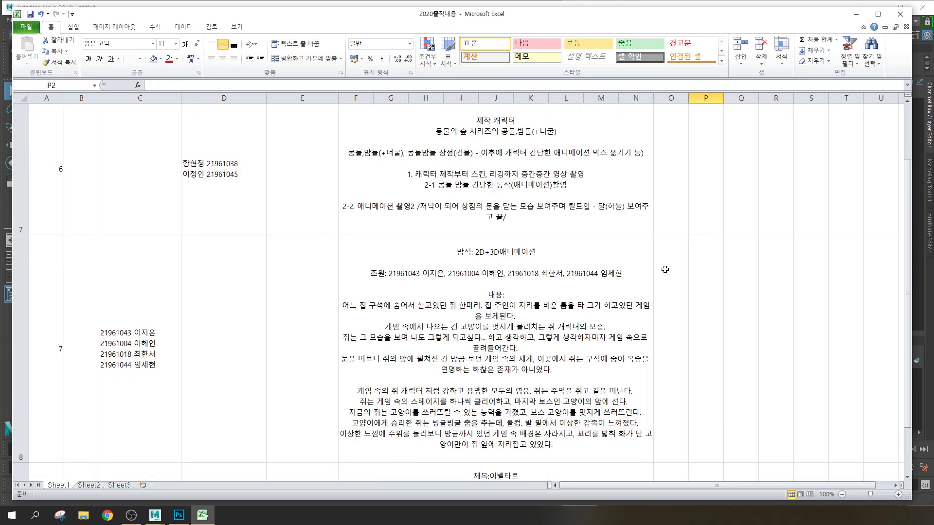
mouse_move(907, 291)
left_mouse_down()
mouse_move(909, 299)
mouse_move(910, 288)
left_mouse_up()
left_click(588, 319)
scroll(574, 311, "up", 3)
scroll(560, 306, "down", 2)
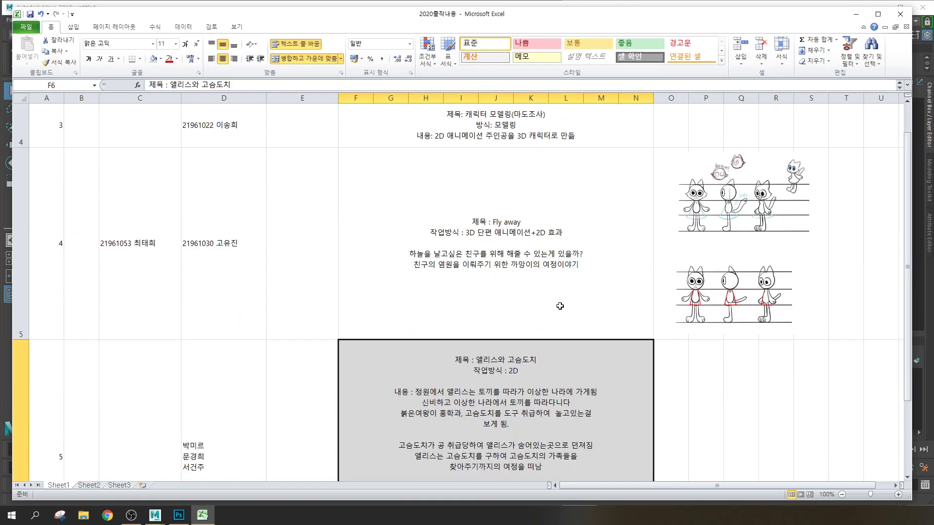
scroll(560, 306, "up", 1)
Open the first group's proposal cell F2 for editing and highlight the 내용 paragraph of 낚시대결
left_click(462, 159)
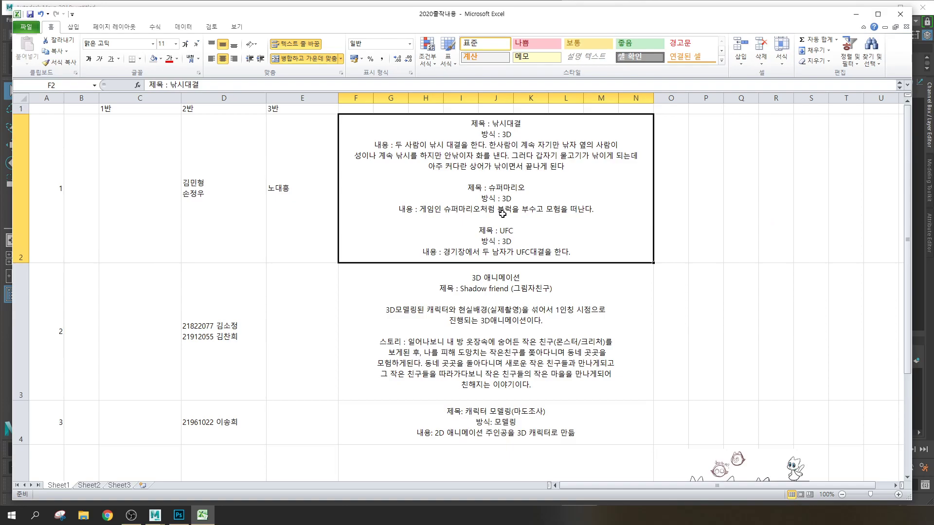
left_click_drag(221, 188, 536, 117)
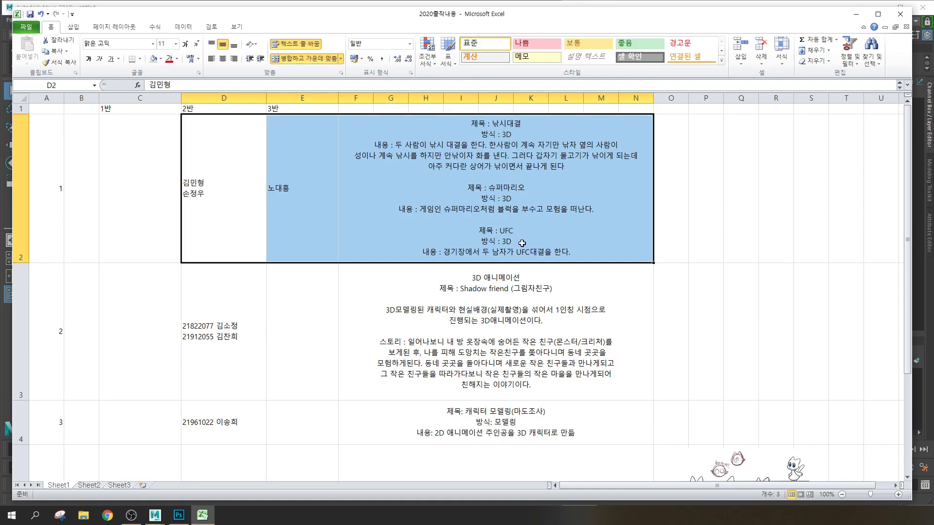
double_click(509, 166)
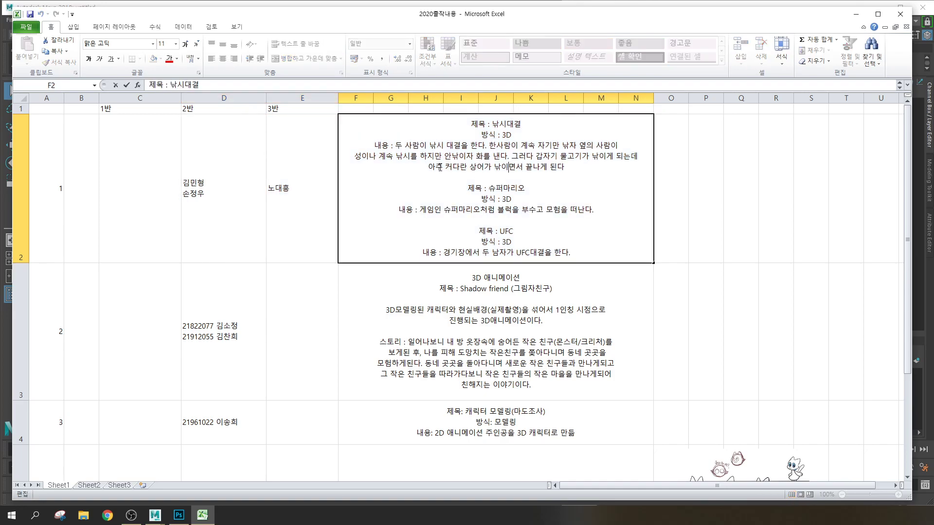
left_click_drag(377, 145, 565, 166)
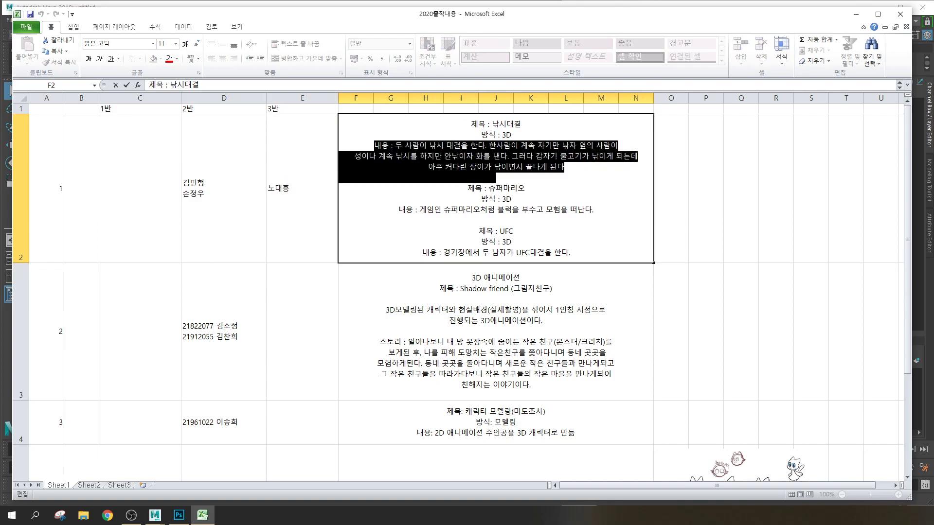
left_click(558, 156)
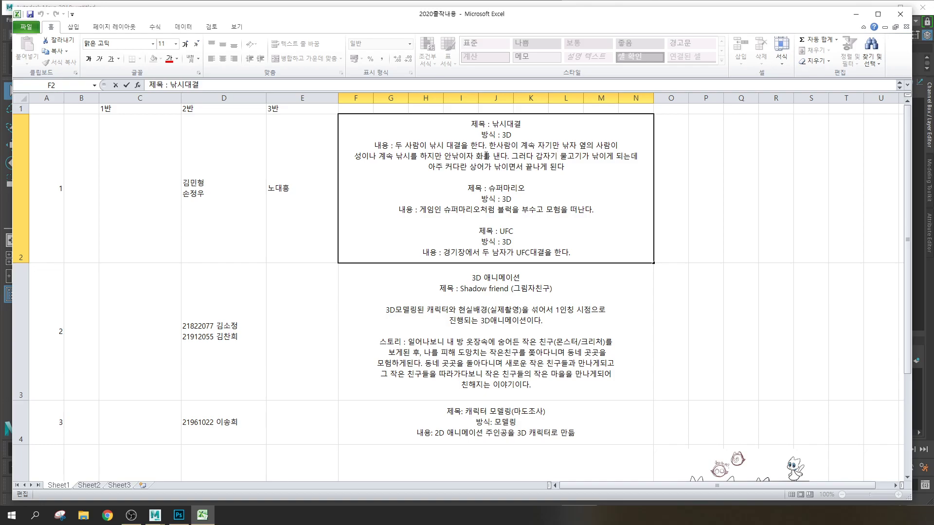
left_click_drag(395, 145, 564, 167)
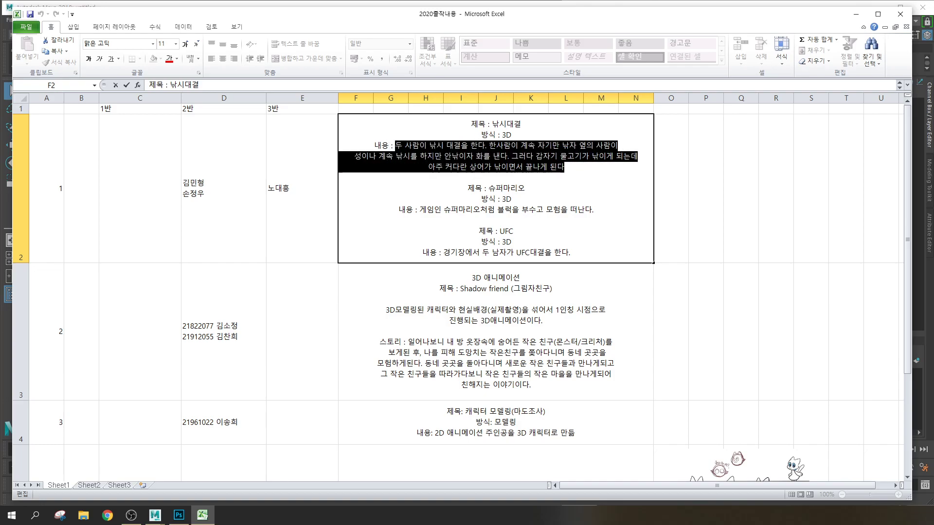
Highlight the phrases 두 사람, 낚시 대결을 and 한사람이 계속 자기만 one after another in the 낚시대결 description
left_click(393, 145)
left_click_drag(392, 145, 419, 145)
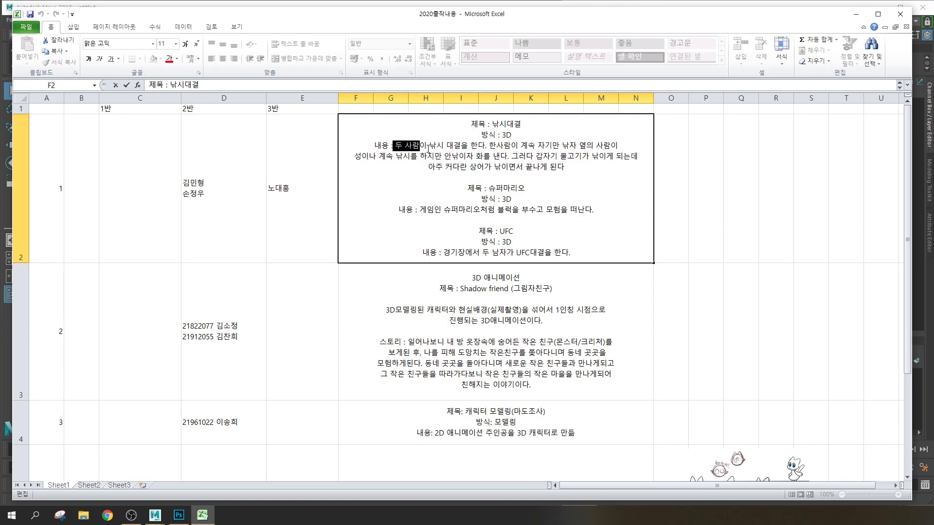
double_click(435, 145)
left_click_drag(443, 145, 471, 144)
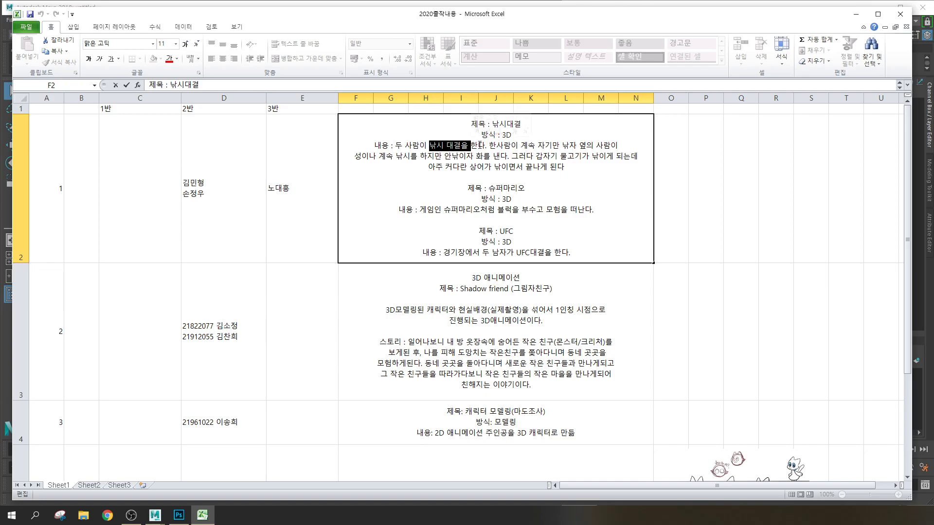
mouse_move(503, 145)
left_mouse_down()
mouse_move(559, 145)
mouse_move(492, 148)
left_mouse_up()
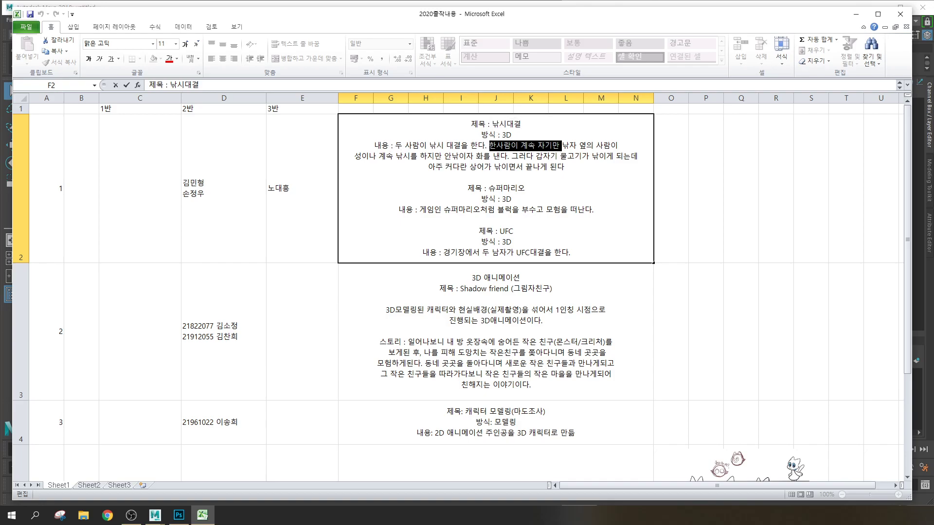
left_click(567, 144)
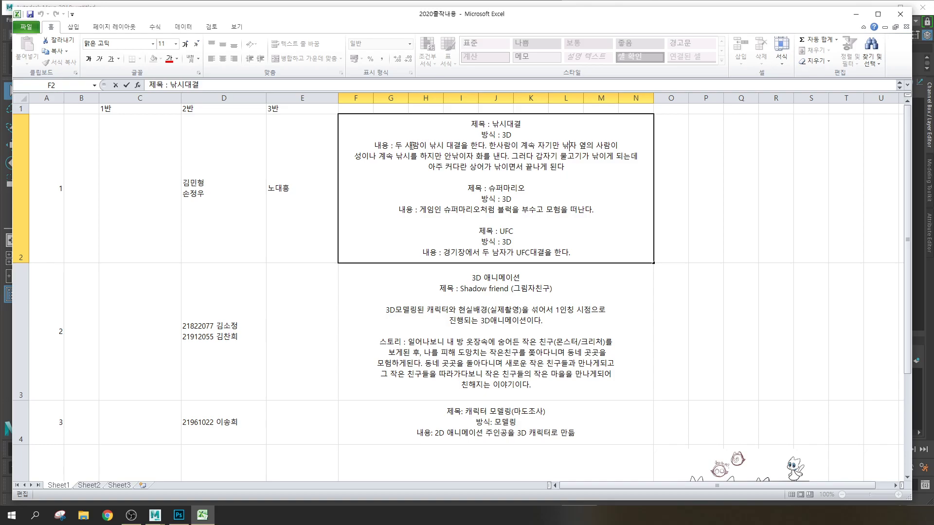
Highlight the rest of the 낚시대결 story, from 낚자 옆의 사람이 through the shark ending, and review the full description again
left_click_drag(397, 146, 603, 148)
left_click(603, 148)
left_click_drag(561, 146, 624, 157)
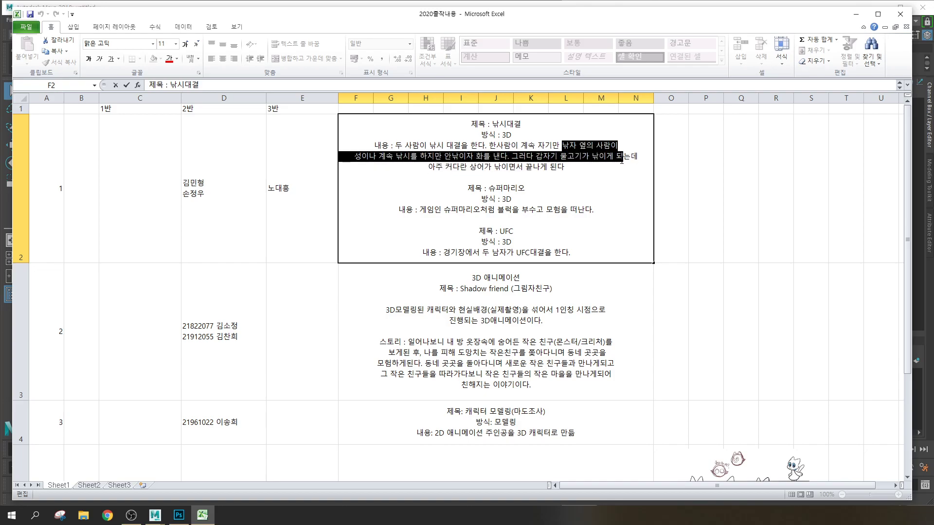
left_click(621, 159)
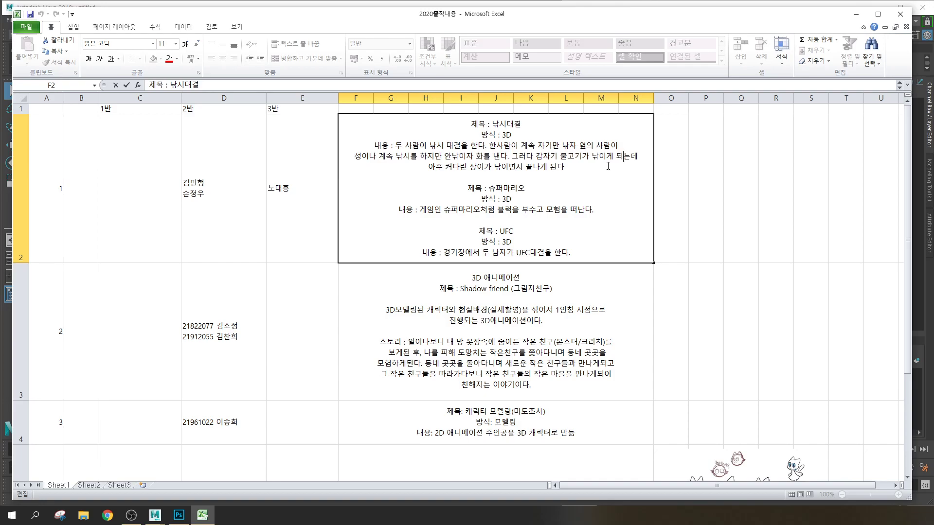
left_click_drag(451, 167, 535, 167)
left_click(557, 167)
left_click_drag(558, 165, 411, 143)
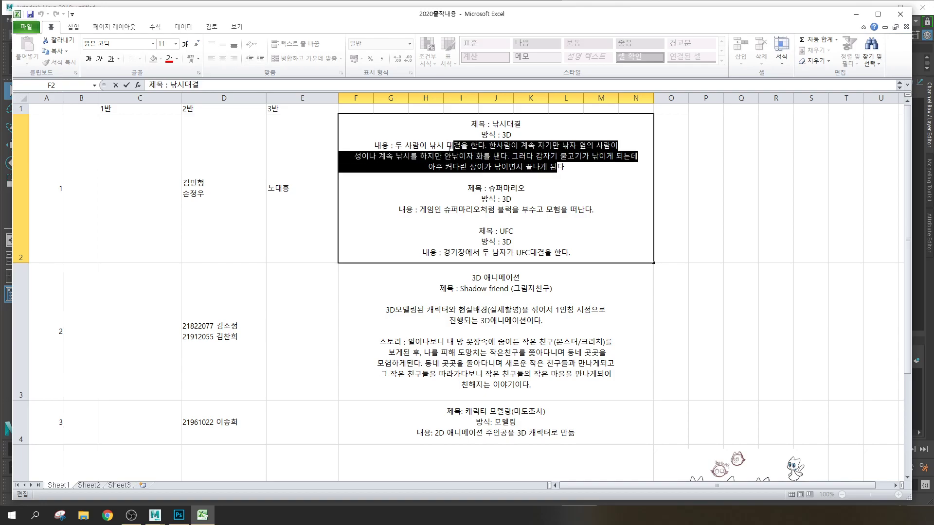
left_click(478, 145)
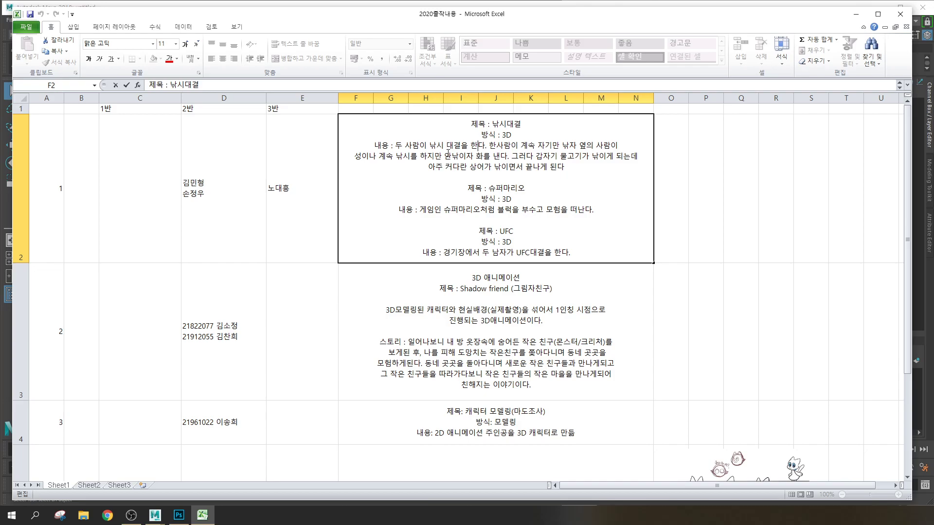
Switch to Maya, choose the Rigging menu set and look at the HumanIK character tools before returning to the channel box
left_click(160, 2)
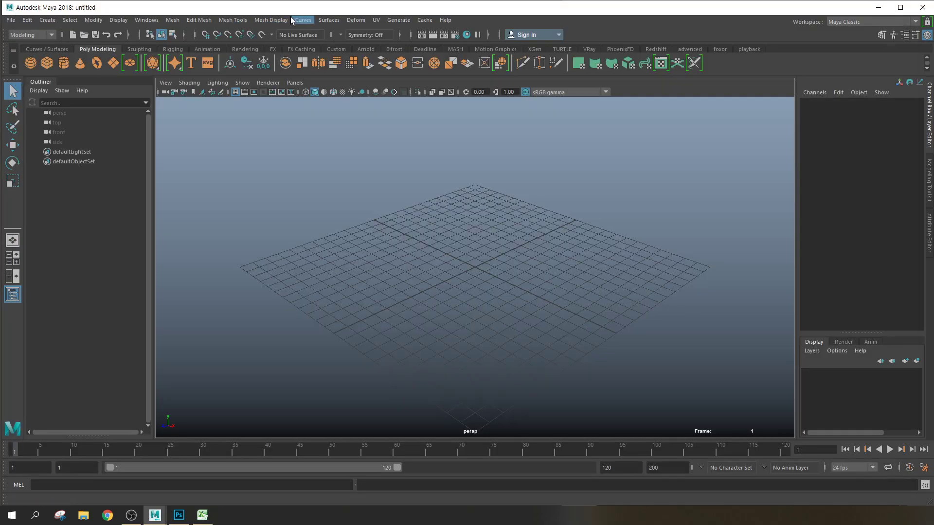
left_click(30, 35)
left_click(25, 52)
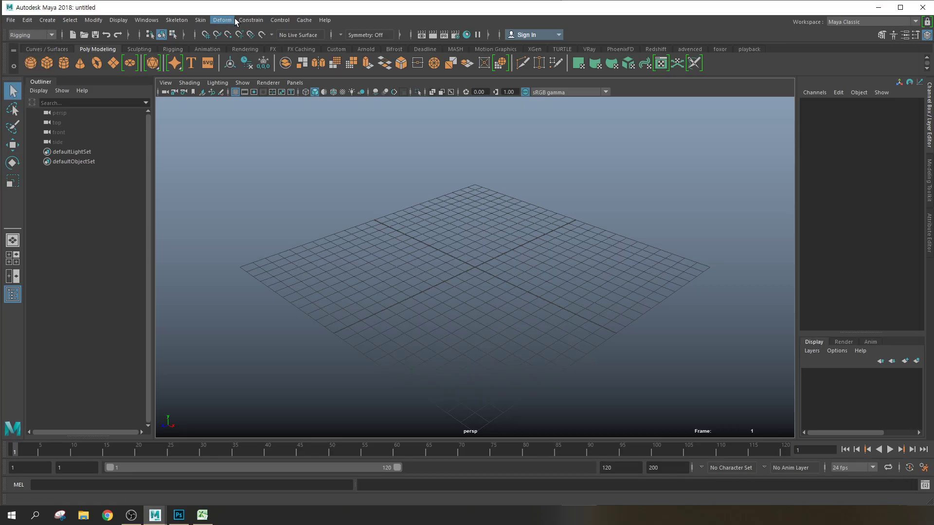
left_click(174, 21)
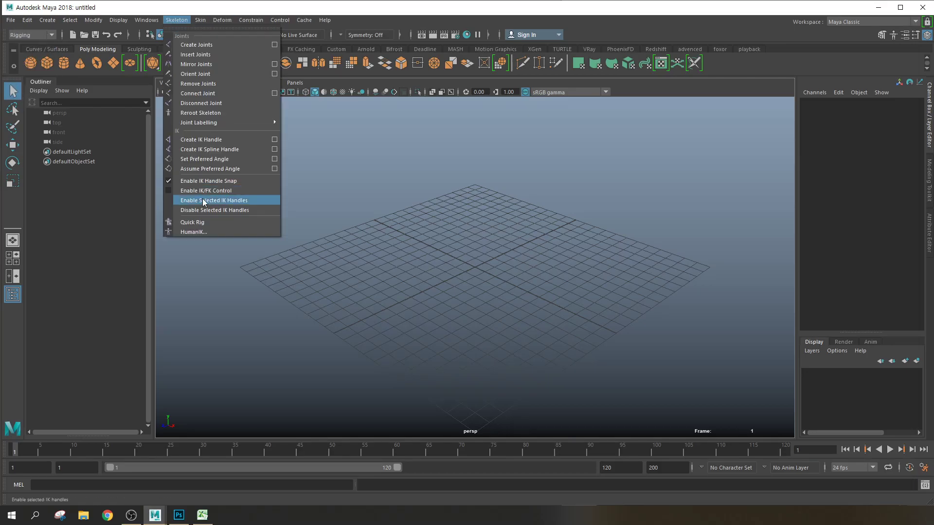
left_click(188, 232)
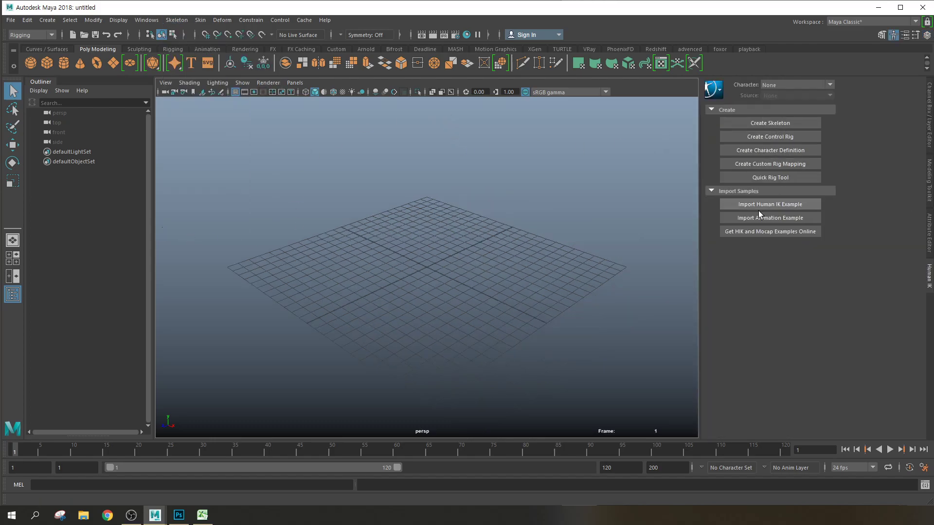
left_click(930, 113)
Show Maya's Skeleton commands again and return to the graduation proposal workbook in Excel
mouse_move(197, 512)
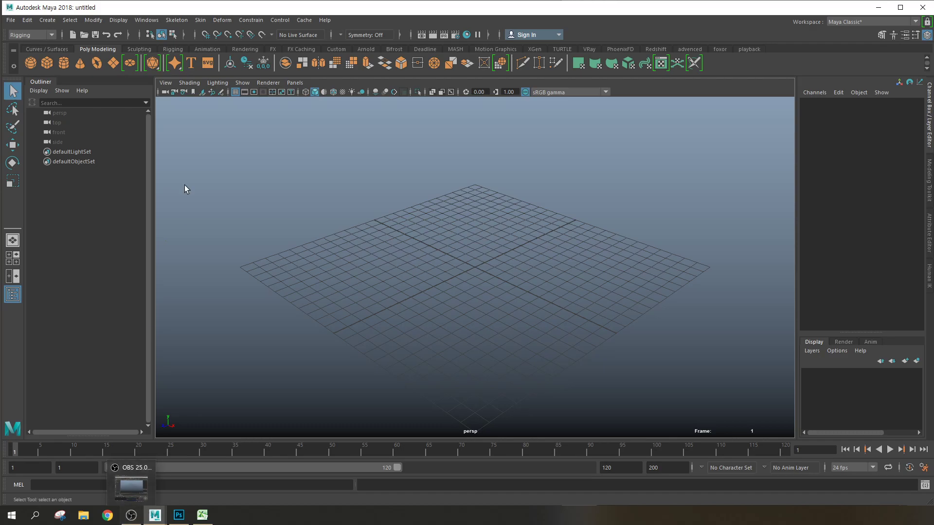
left_click(177, 20)
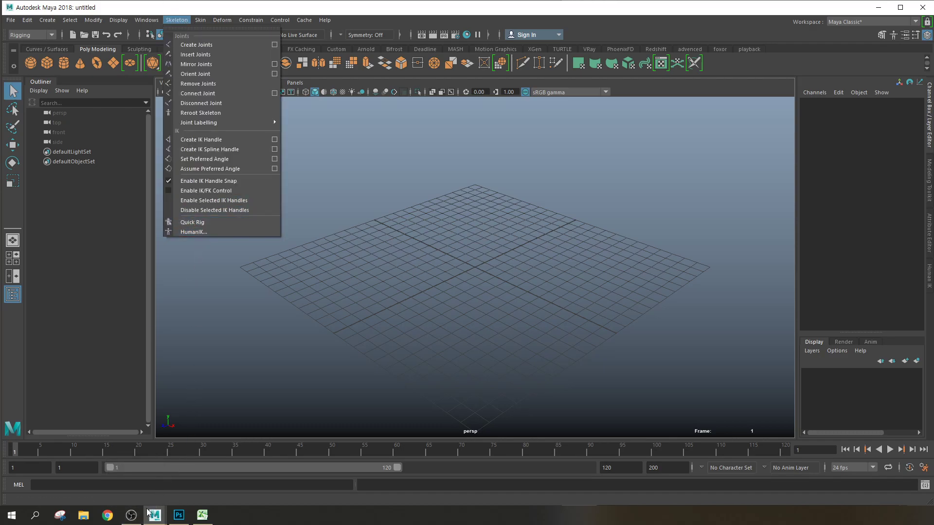
mouse_move(155, 518)
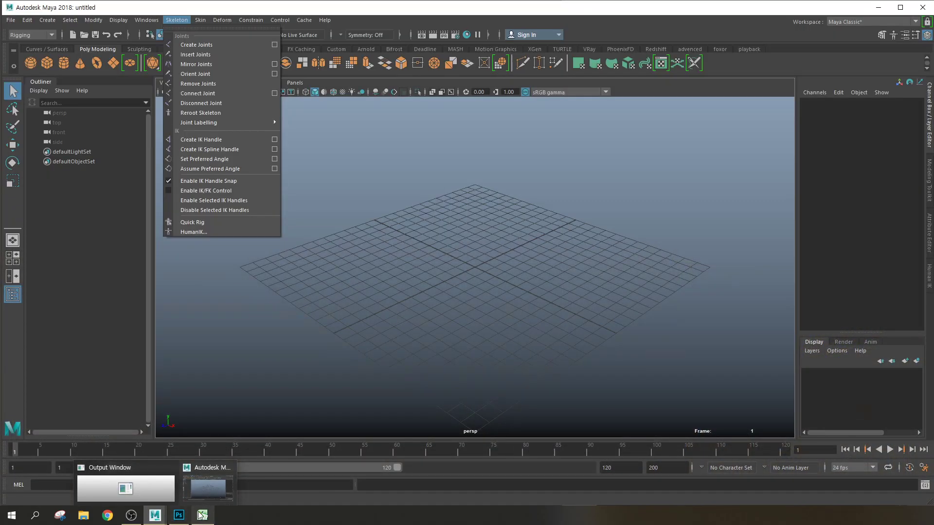
mouse_move(199, 514)
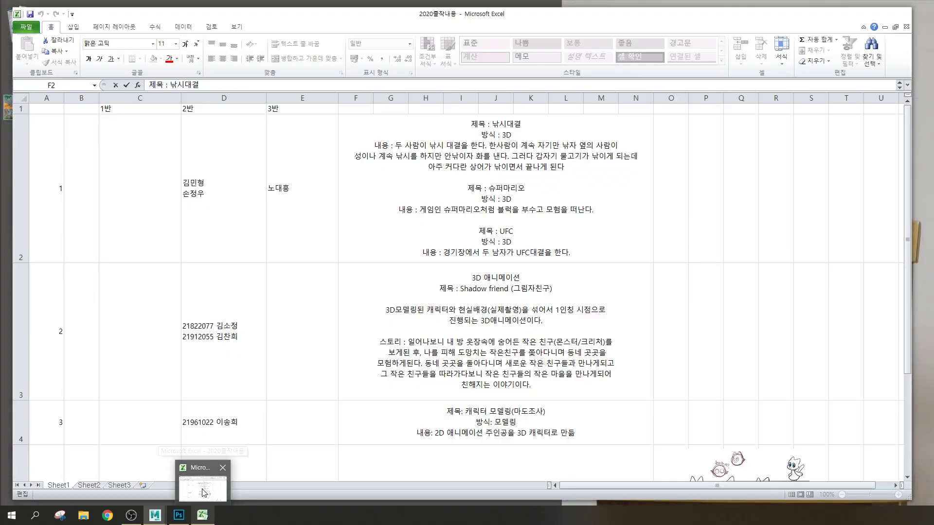
left_click(204, 492)
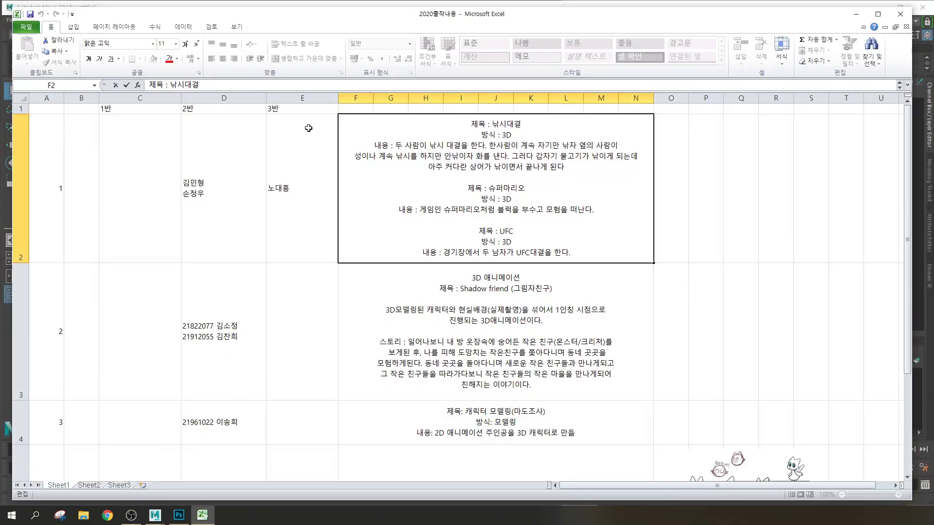
Leave editing of cell F2 and skim the student proposals down Sheet1 and back to the first group
left_click(617, 274)
left_click(622, 227)
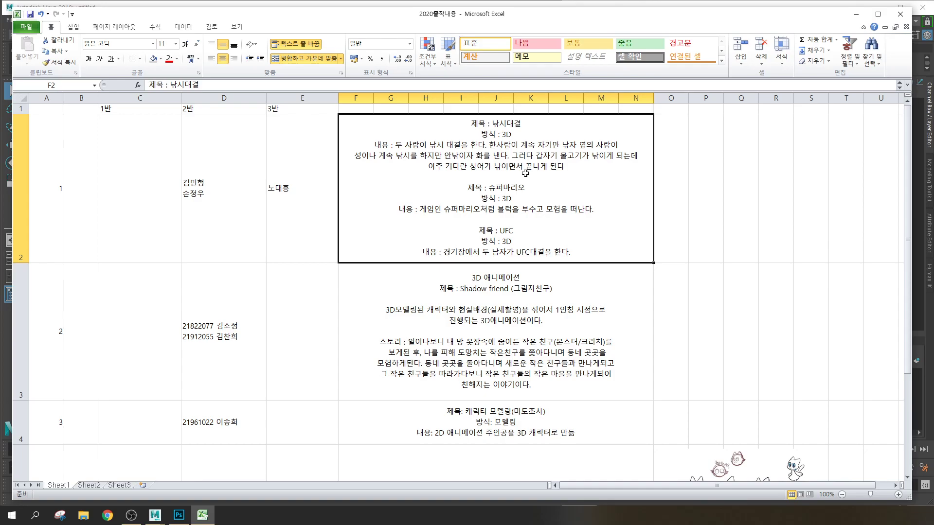
scroll(528, 177, "down", 3)
scroll(531, 182, "up", 3)
scroll(532, 185, "down", 3)
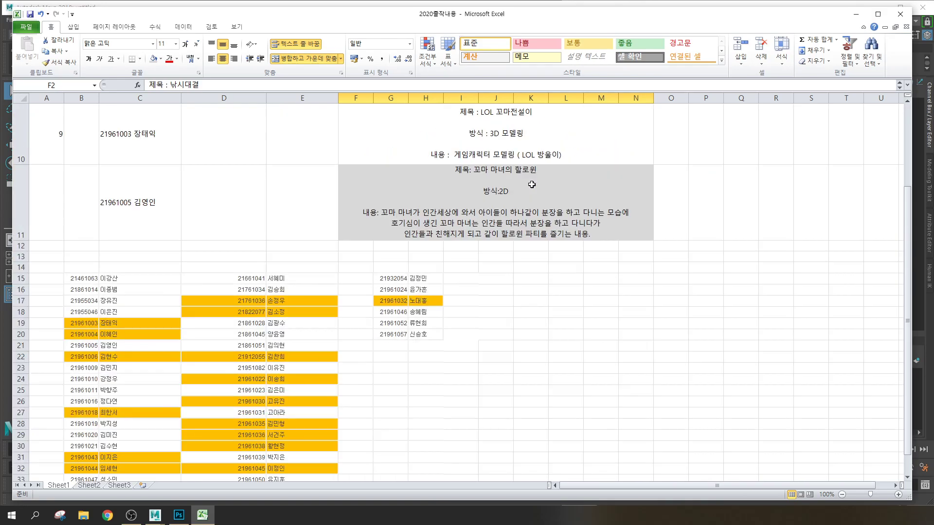
scroll(532, 185, "up", 1)
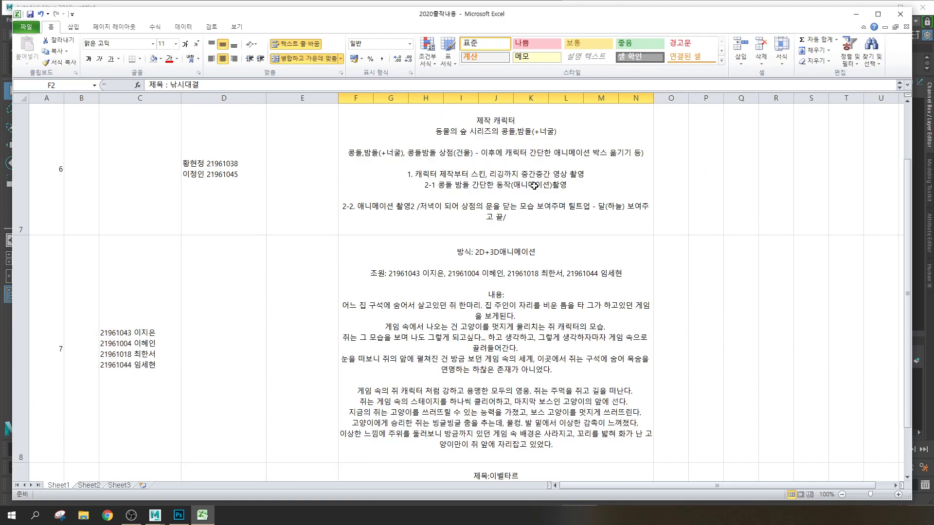
scroll(534, 186, "up", 1)
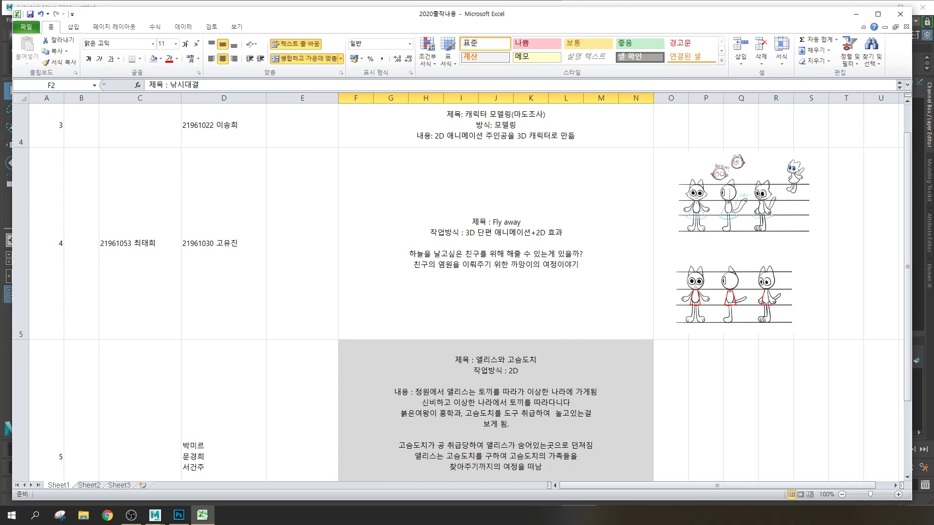
left_click_drag(913, 276, 914, 254)
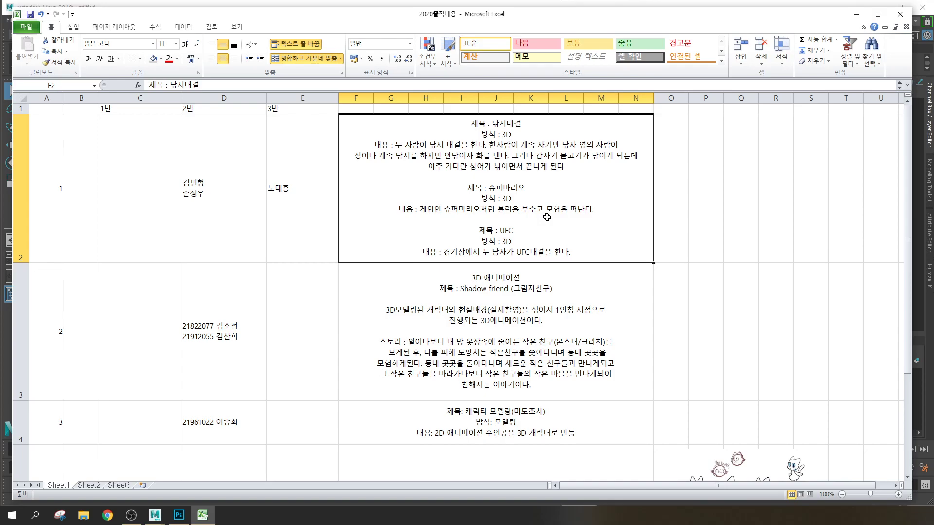
Examine the student roster below the proposals, marking unshaded names in column C down to C23:C26, and return to the first proposal
left_click_drag(909, 209, 910, 299)
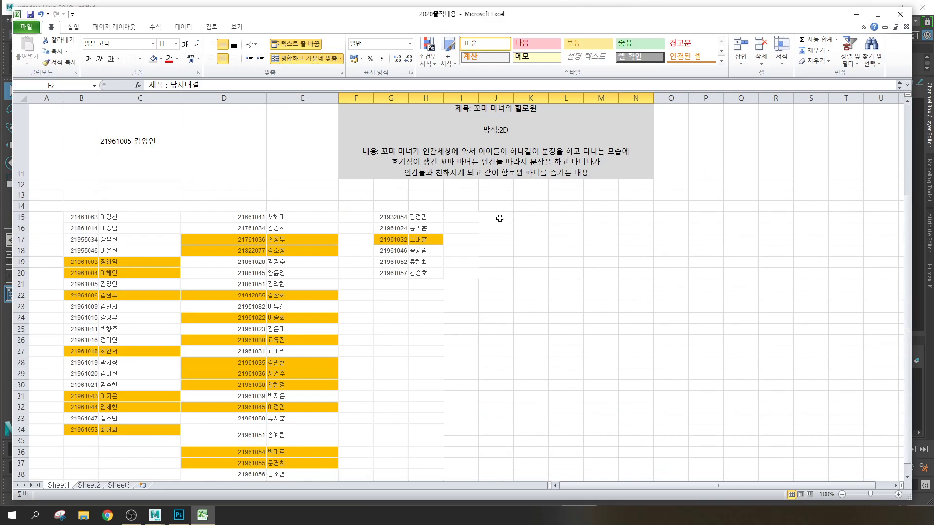
left_click_drag(110, 216, 116, 251)
left_click_drag(119, 310, 117, 343)
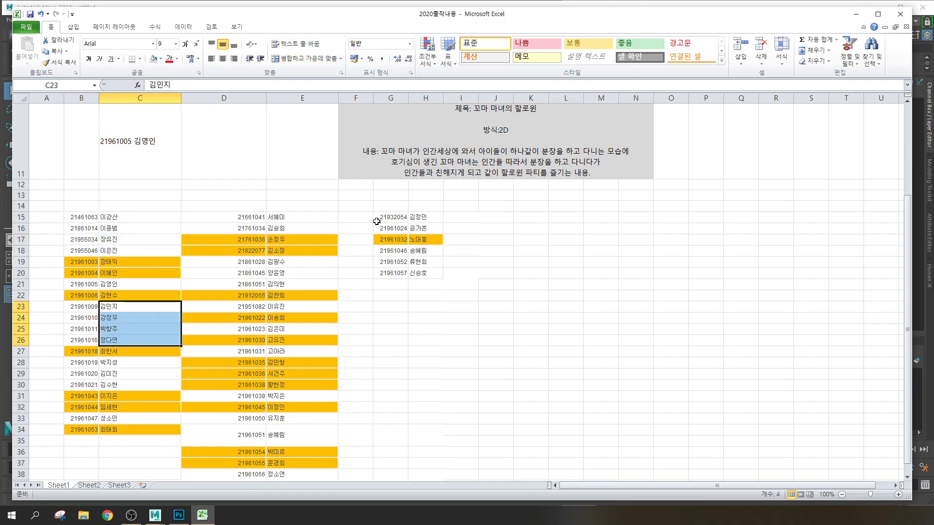
left_click(343, 223)
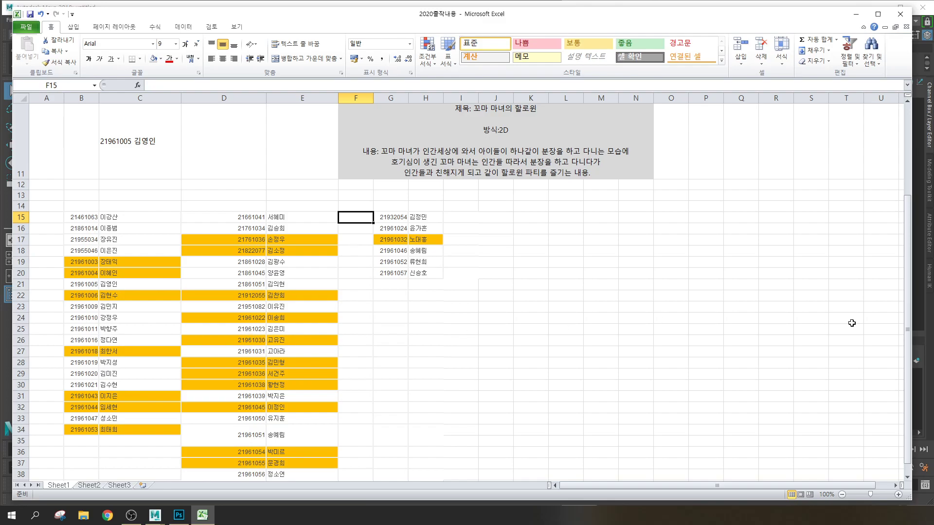
left_click_drag(908, 321, 914, 234)
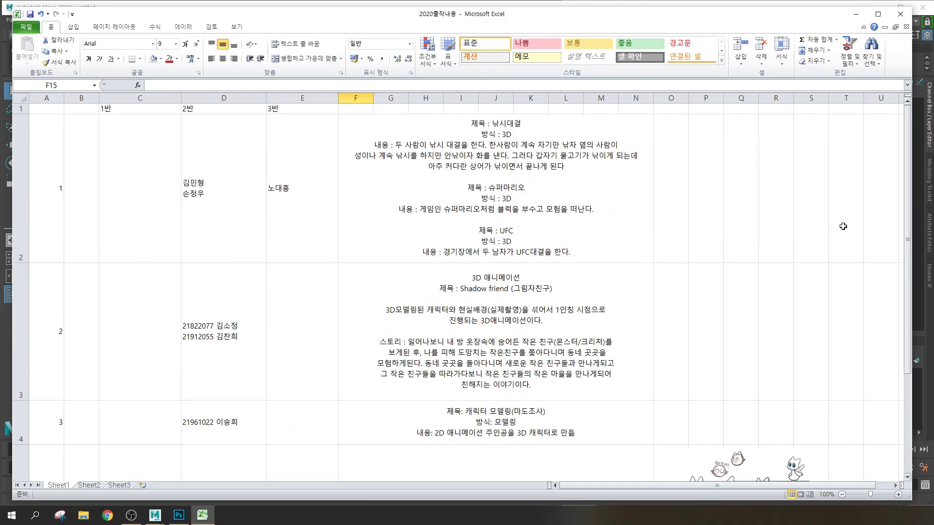
Open the first group's proposal cell F2 for editing and highlight the 슈퍼마리오 proposal from its title through its 내용 line
left_click(566, 245)
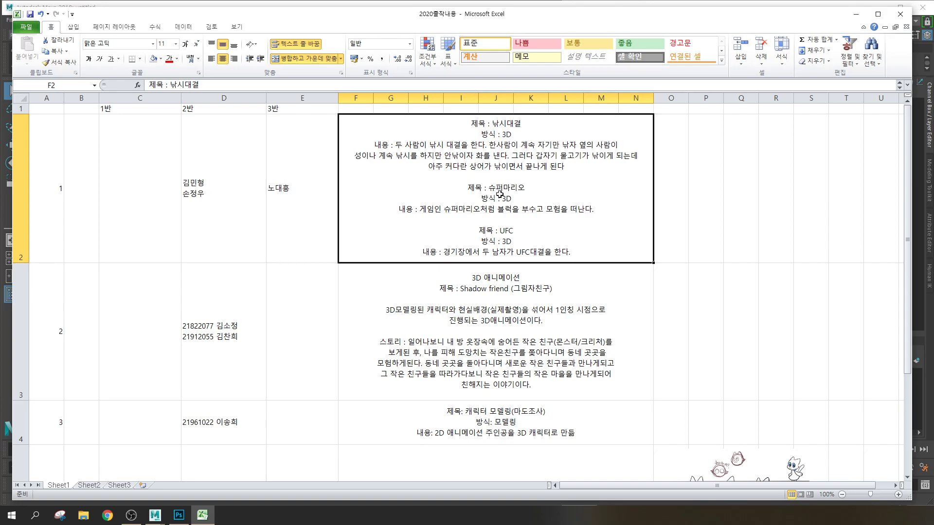
double_click(499, 188)
left_click_drag(468, 189, 591, 210)
left_click(525, 198)
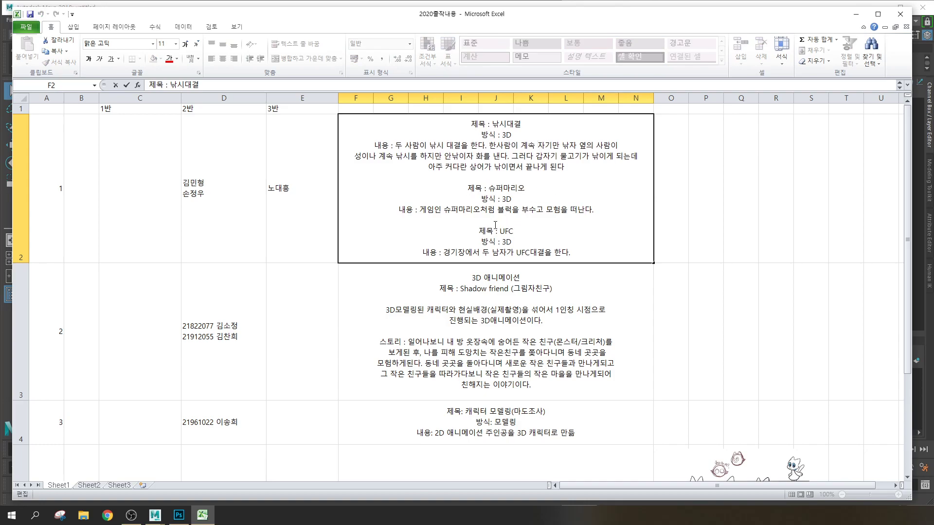
Highlight the UFC proposal's title and 방식 lines, followed by its description 경기장에서 두 남자가 UFC대결을 한다
left_click_drag(485, 229, 512, 242)
left_click_drag(437, 252, 579, 254)
left_click(584, 255)
left_click_drag(514, 253, 443, 254)
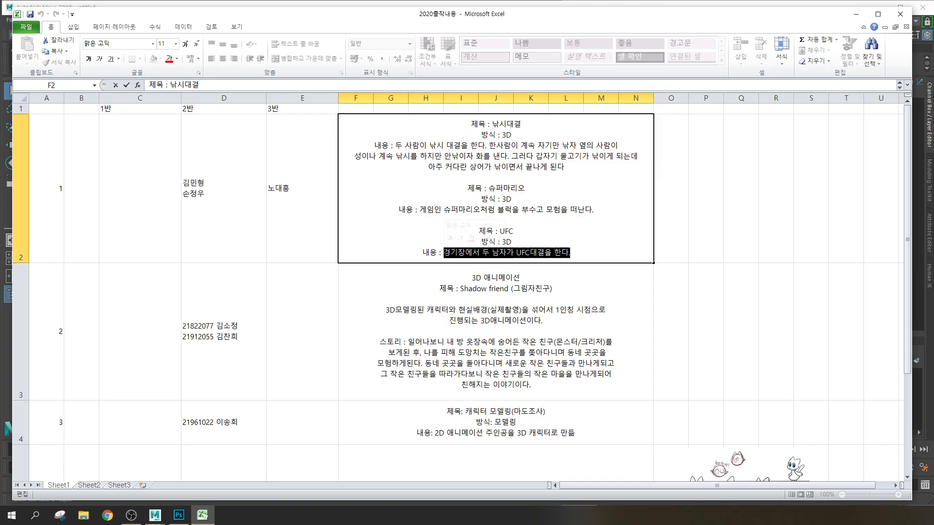
left_click(527, 246)
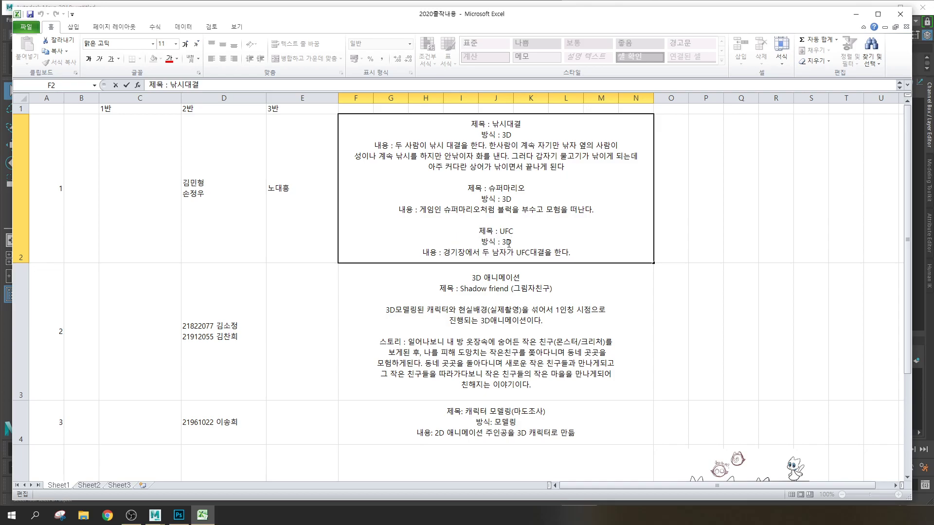
Highlight the word UFC in the description, followed by the proposal's entire 내용 line
mouse_move(516, 253)
left_mouse_down()
mouse_move(567, 252)
mouse_move(530, 252)
left_mouse_up()
left_click(517, 252)
left_click_drag(570, 252, 422, 252)
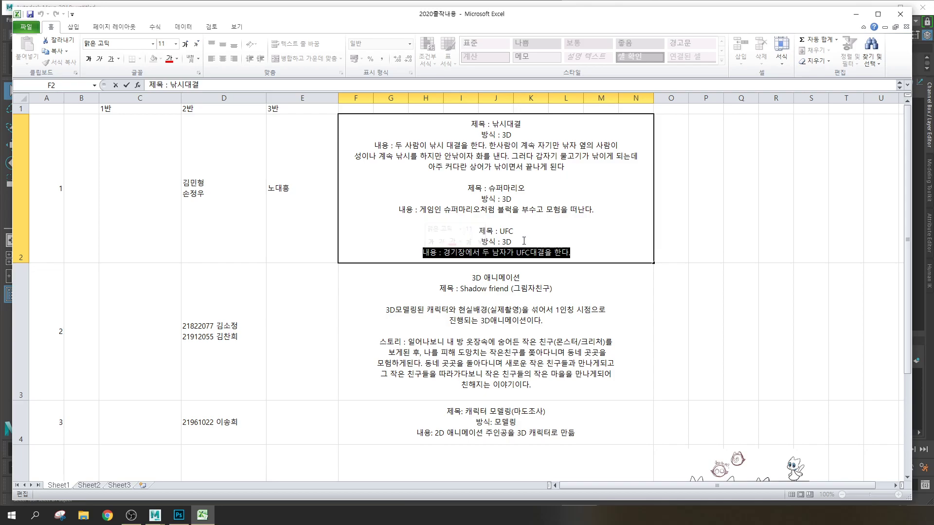
left_click(550, 236)
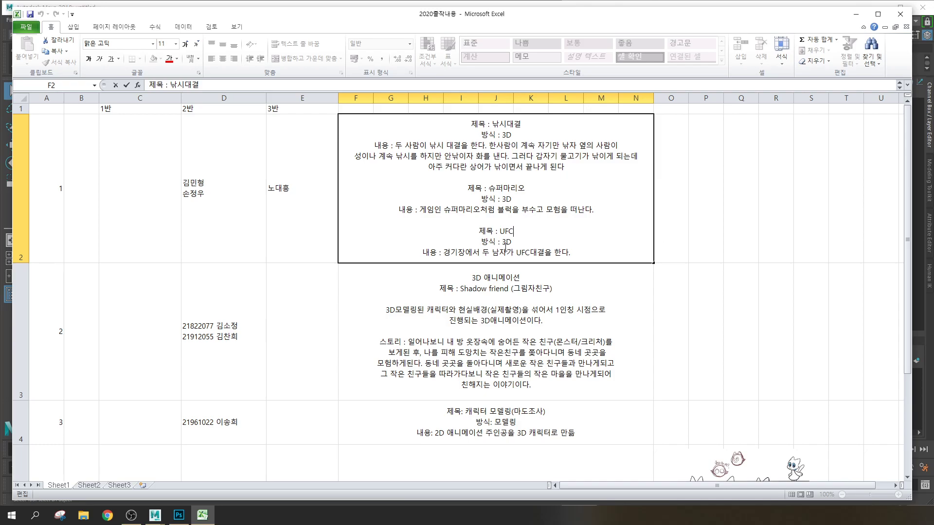
Highlight the whole UFC proposal from 제목 through 내용 repeatedly, marking its title UFC separately in between
left_click_drag(481, 232, 568, 252)
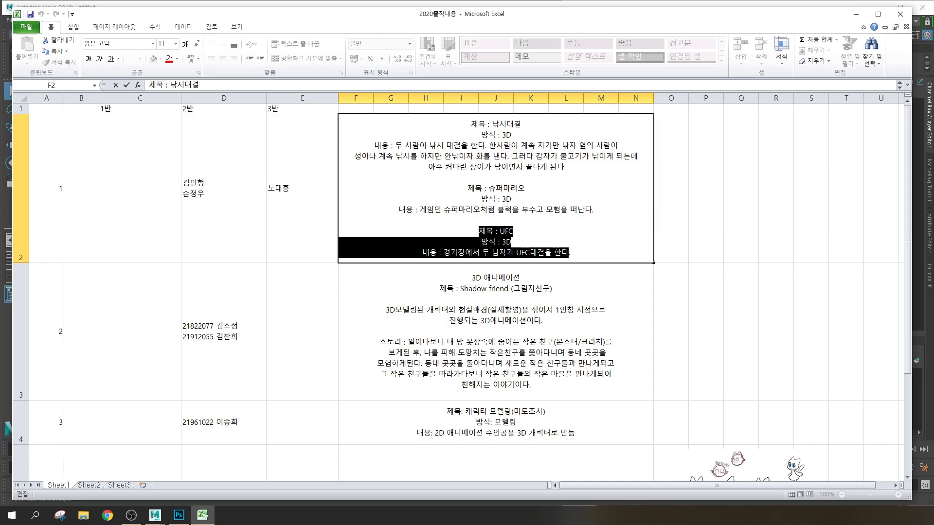
left_click(511, 253)
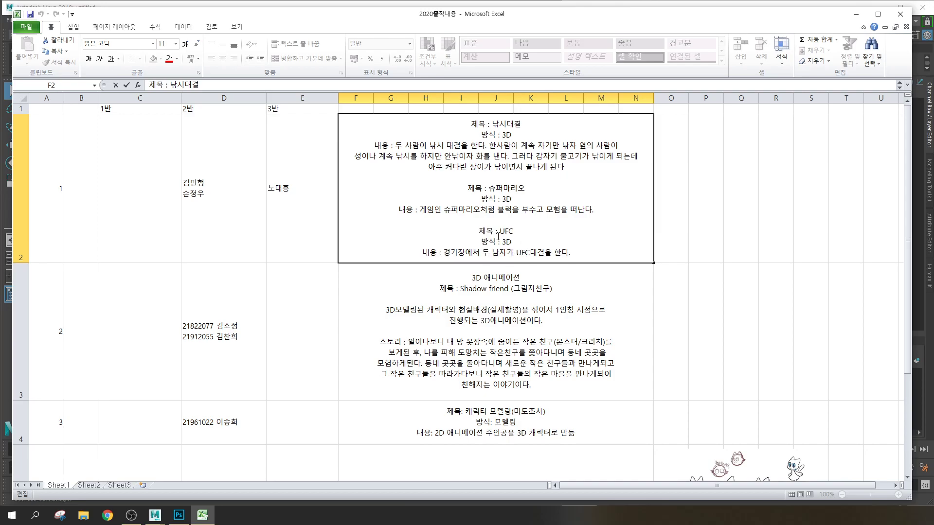
left_click_drag(480, 231, 537, 253)
left_click(573, 253)
left_click(520, 239)
left_click(517, 253)
left_click_drag(499, 230, 511, 231)
left_click(520, 253)
left_click_drag(479, 232, 578, 254)
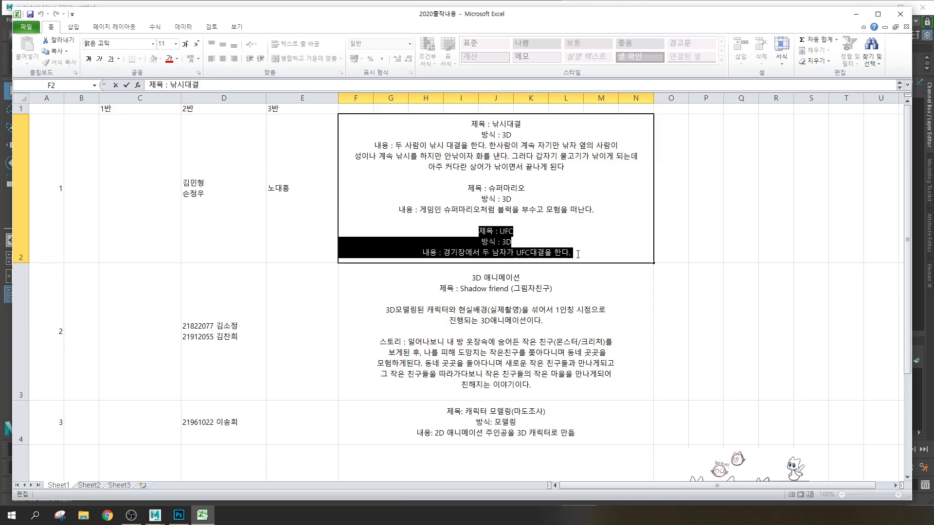
left_click(520, 244)
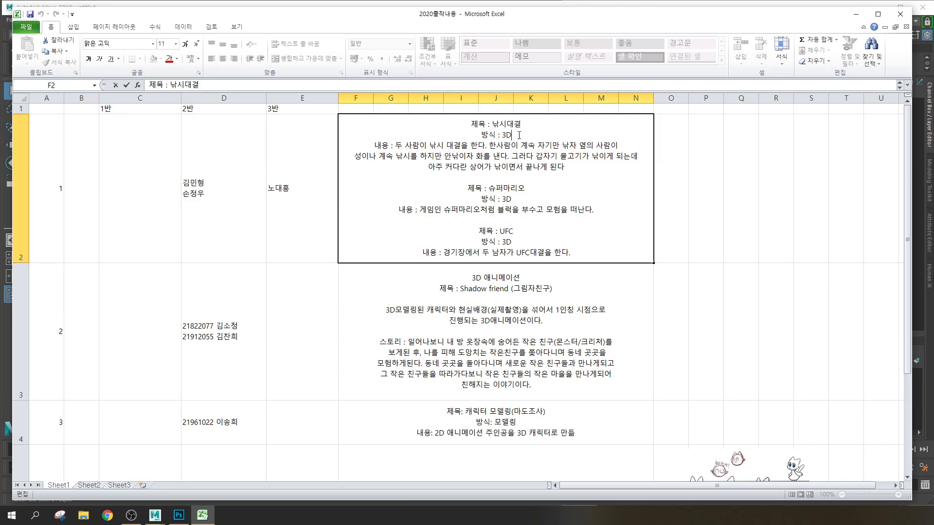
Review the UFC proposal's lines once more and glance at the proposals of groups 6 and 7 before returning to F2
left_click(493, 231)
mouse_move(573, 252)
left_mouse_down()
mouse_move(479, 231)
mouse_move(572, 254)
left_mouse_up()
left_click(532, 247)
scroll(759, 354, "down", 2)
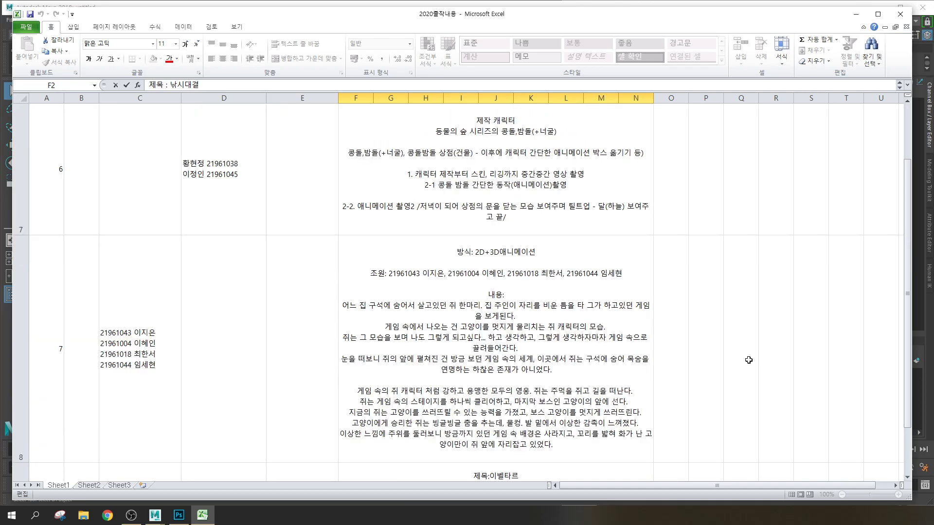
scroll(598, 350, "up", 2)
left_click(579, 256)
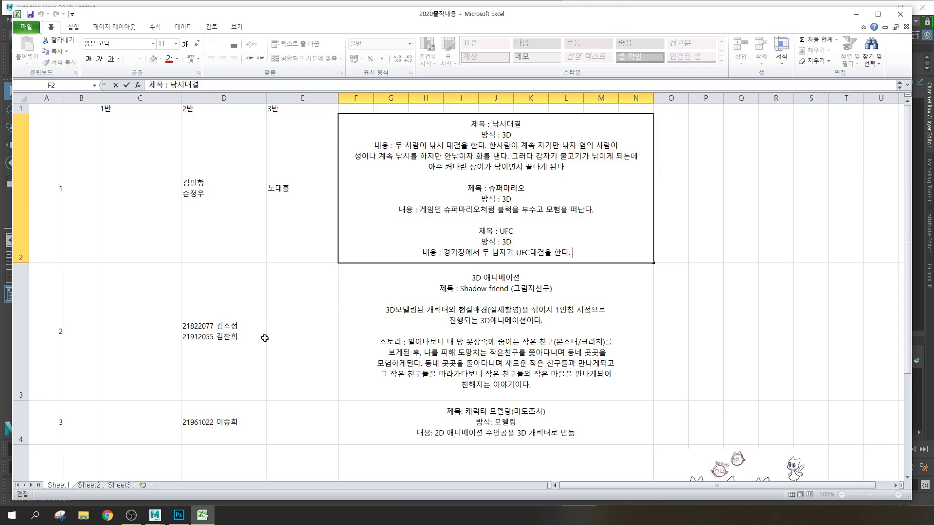
Open the second group's Shadow friend proposal in cell F3 for editing and highlight its paragraph on mixing 3D characters with filmed backgrounds
left_click(481, 305)
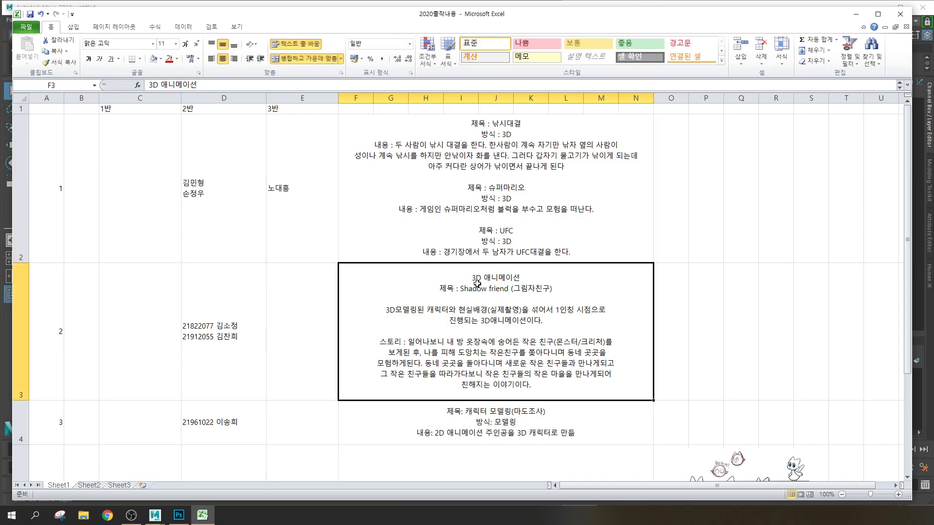
double_click(462, 312)
left_click_drag(388, 312, 610, 322)
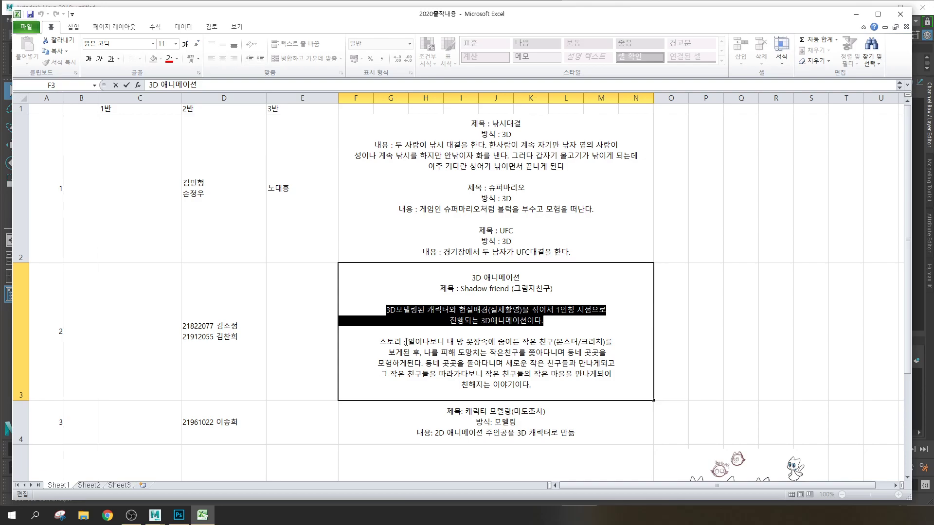
Highlight the 스토리 paragraph of Shadow friend from 일어나보니 through 친해지는 이야기이다 and review it
left_click_drag(406, 342, 629, 362)
left_click(629, 361)
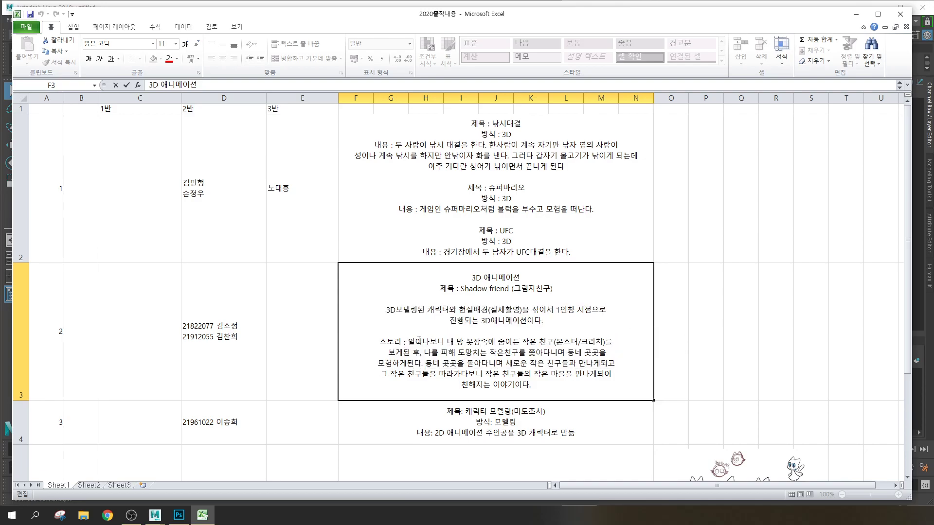
left_click_drag(410, 341, 542, 388)
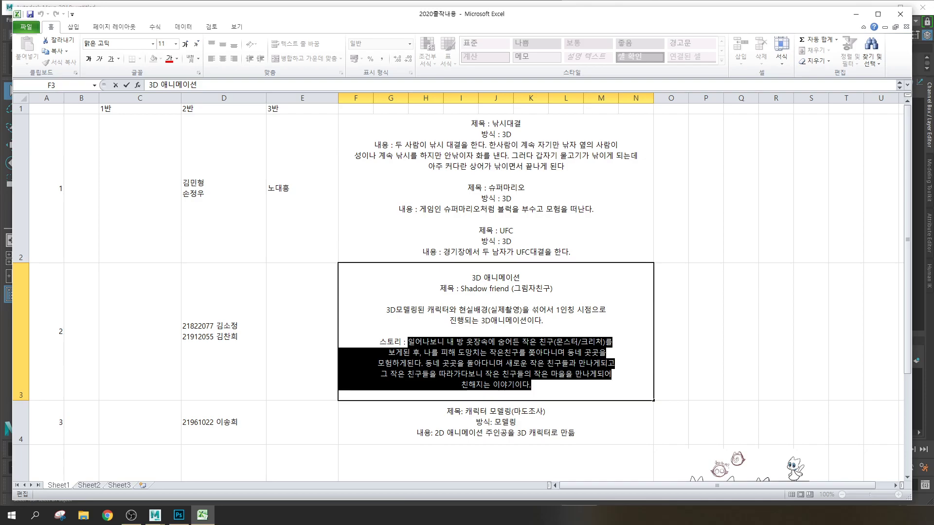
left_click(454, 352)
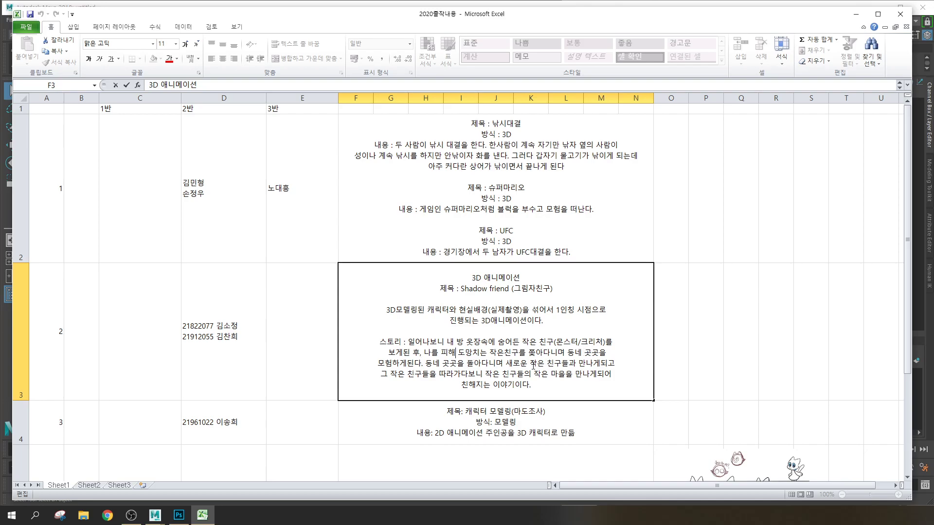
Highlight Shadow friend's phrase about meeting new little friends, and repeatedly mark the whole 스토리 paragraph for review
left_click_drag(495, 364, 579, 364)
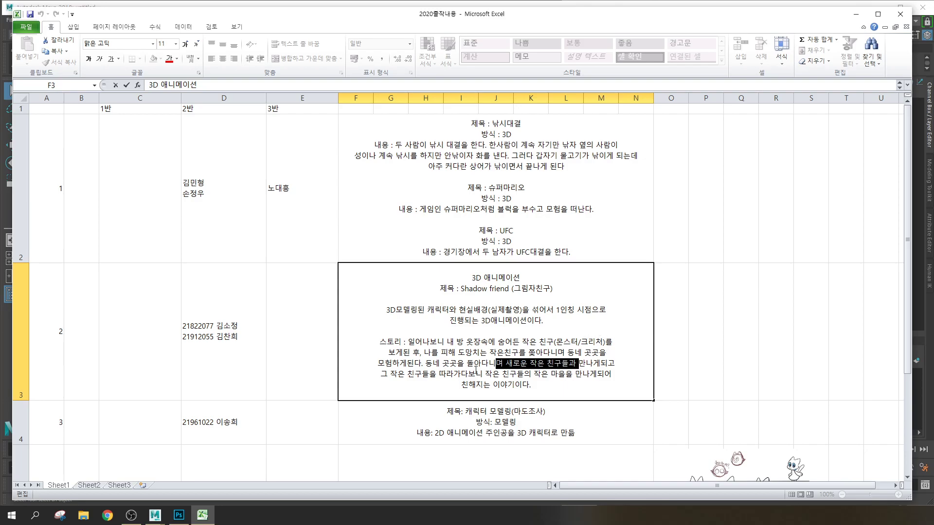
left_click(455, 373)
left_click_drag(406, 374, 379, 343)
left_click(554, 384)
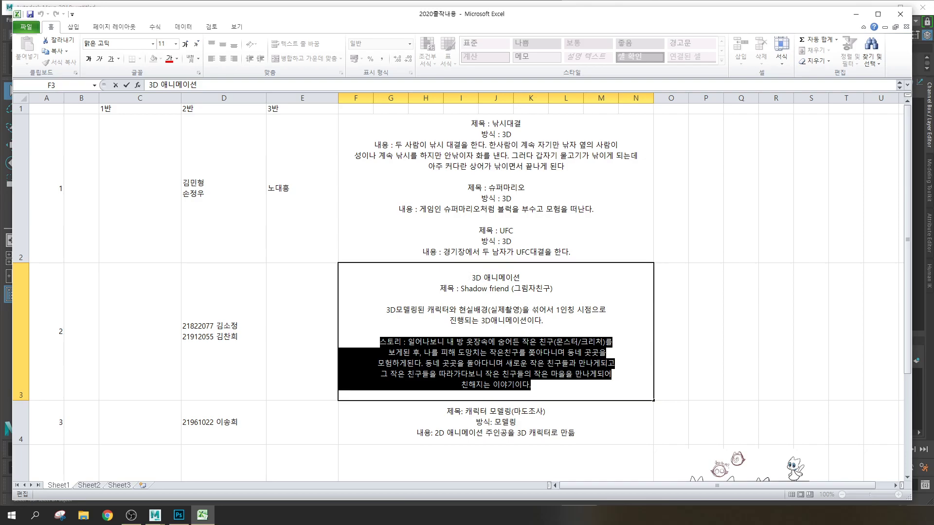
left_click(497, 368)
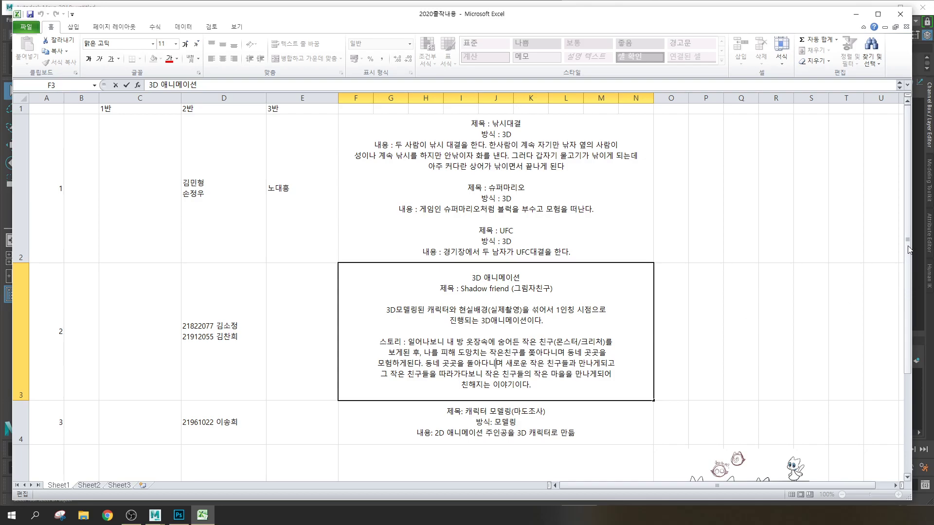
left_click(527, 385)
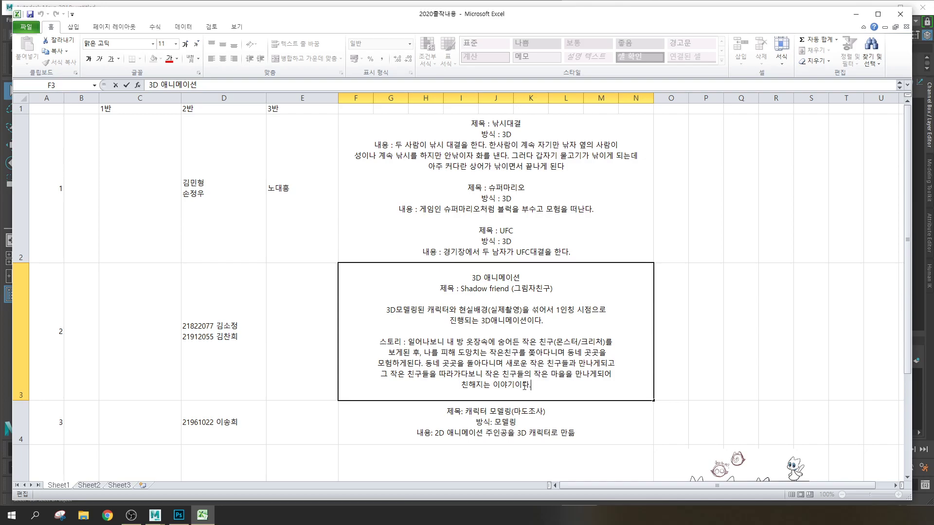
left_click_drag(380, 342, 532, 387)
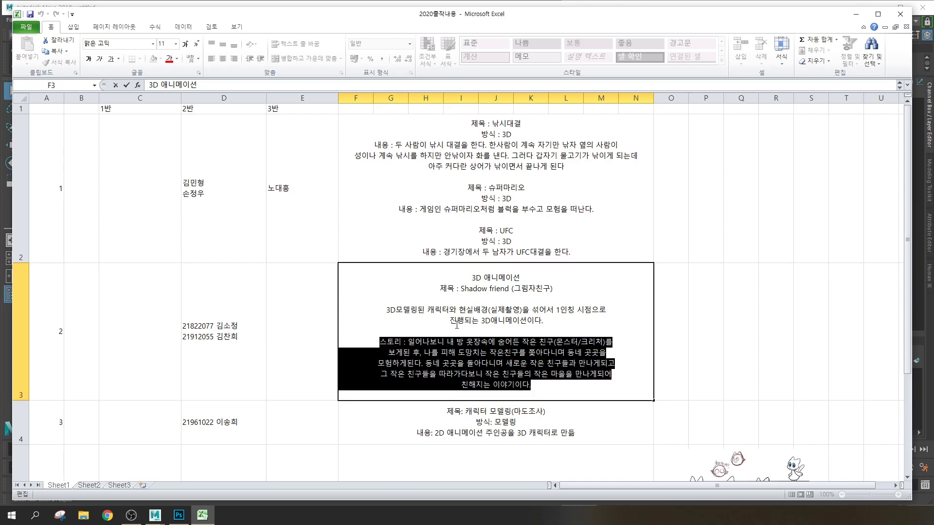
left_click(455, 322)
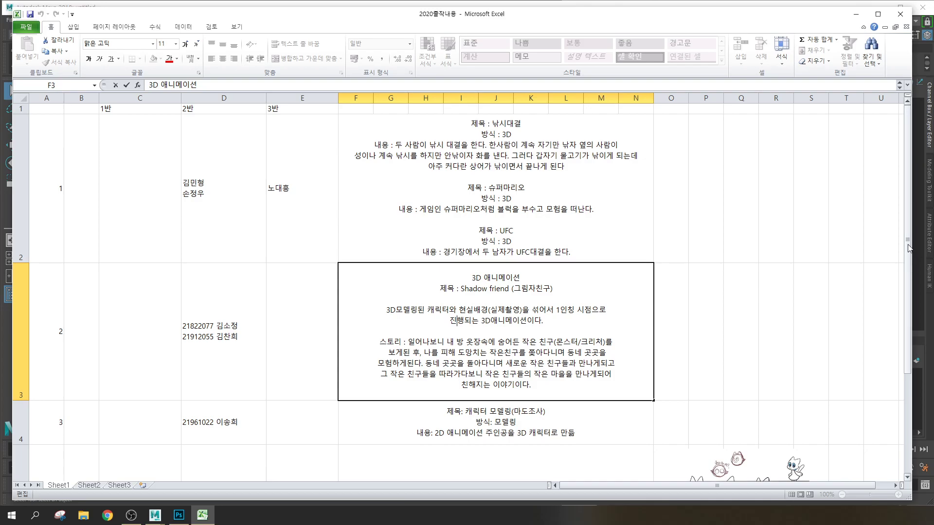
Open the third group's proposal in cell F4 for editing and highlight its title 캐릭터 모델링(마도조사)
left_click(541, 418)
mouse_move(908, 273)
left_mouse_down()
mouse_move(909, 312)
mouse_move(908, 291)
left_mouse_up()
double_click(489, 261)
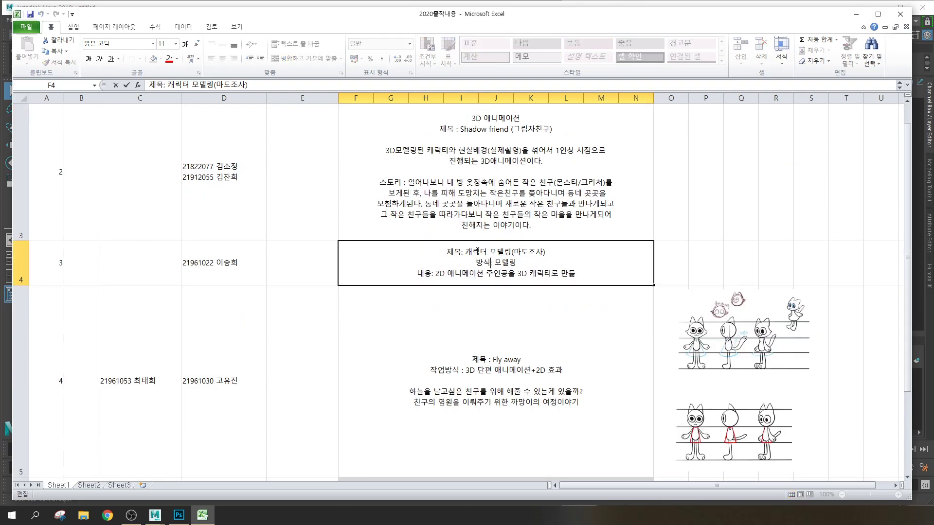
left_click_drag(465, 252, 545, 252)
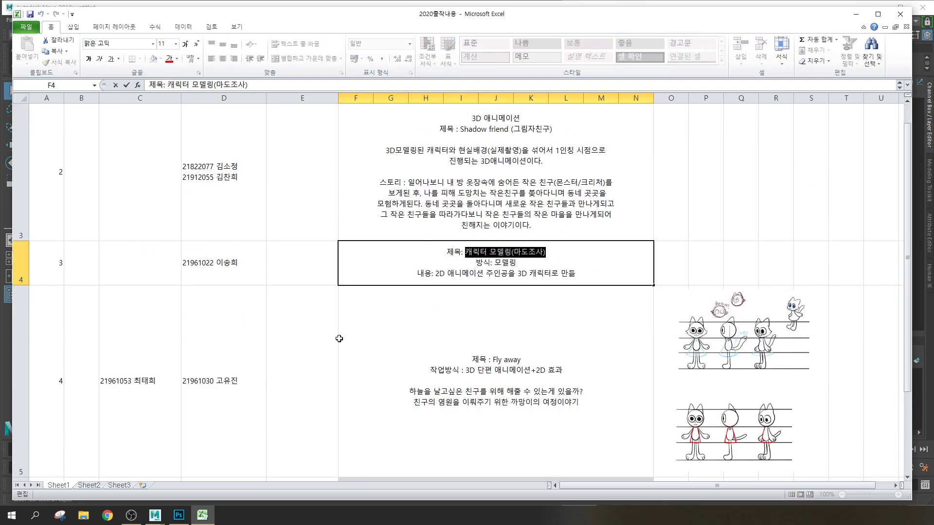
Switch to Chrome, search Google for 마도조사 and display the image results
left_click(107, 515)
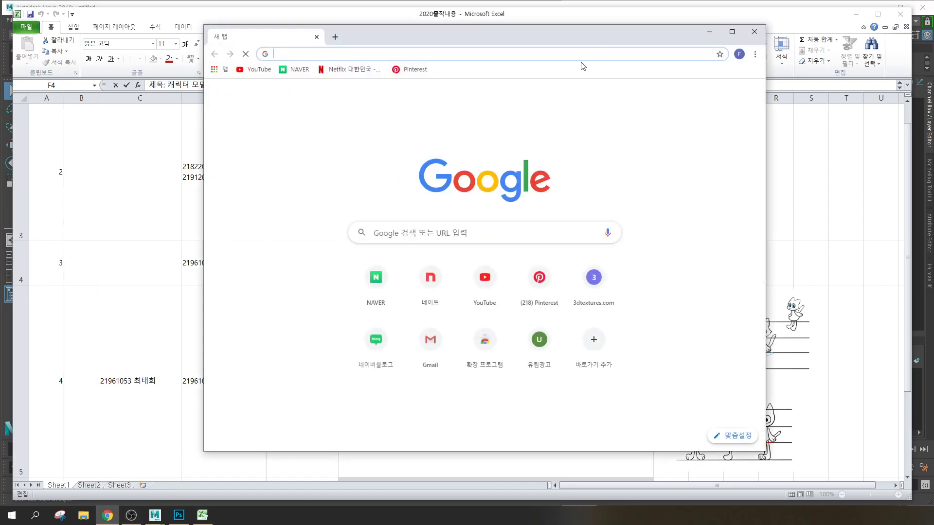
left_click_drag(542, 37, 924, 56)
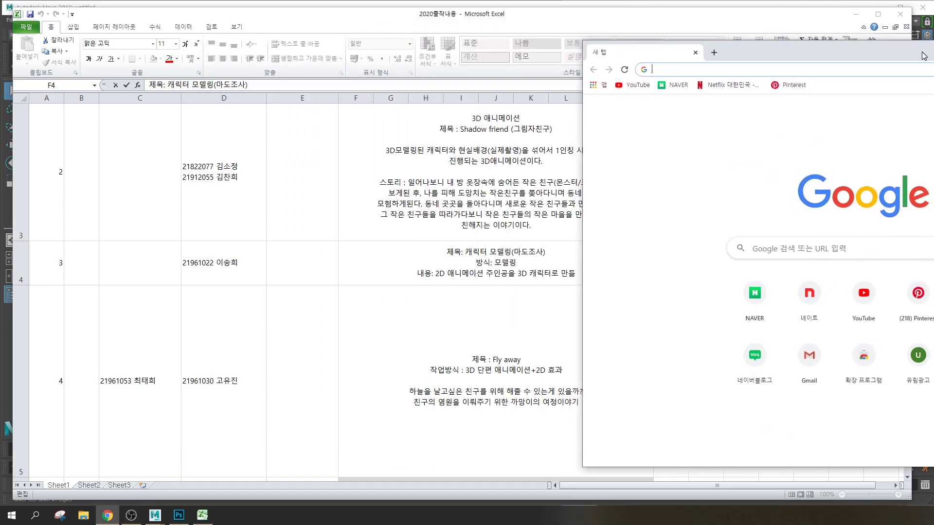
left_click_drag(923, 55, 613, 44)
left_click(543, 238)
type("a")
key("BackSpace")
type("마마도조사")
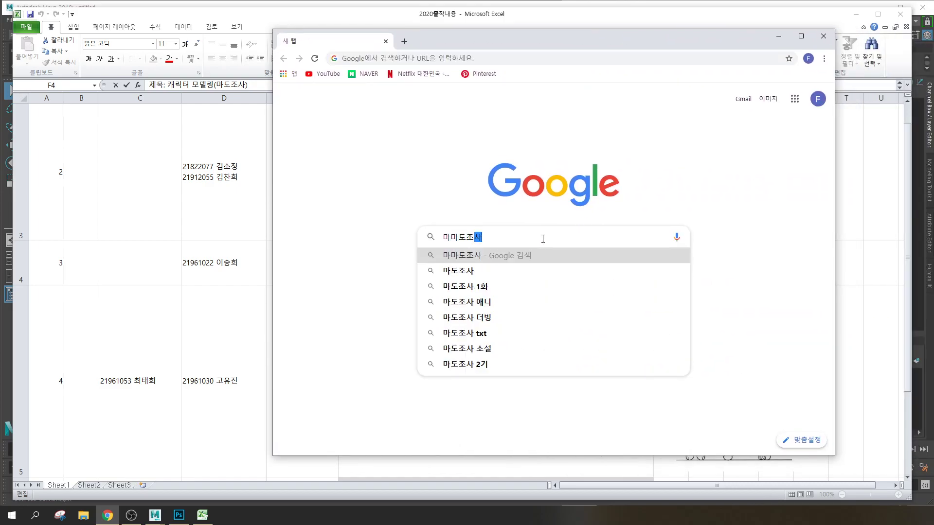
key("Return")
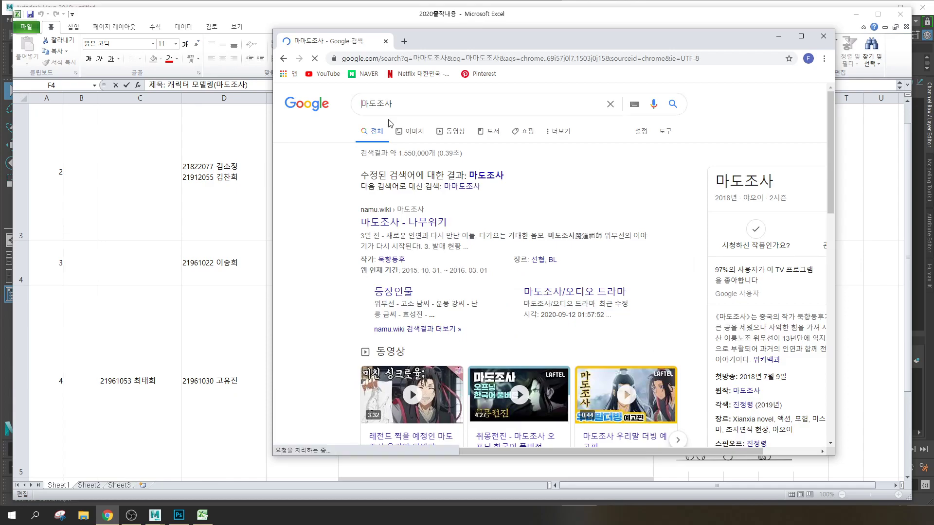
left_click(410, 131)
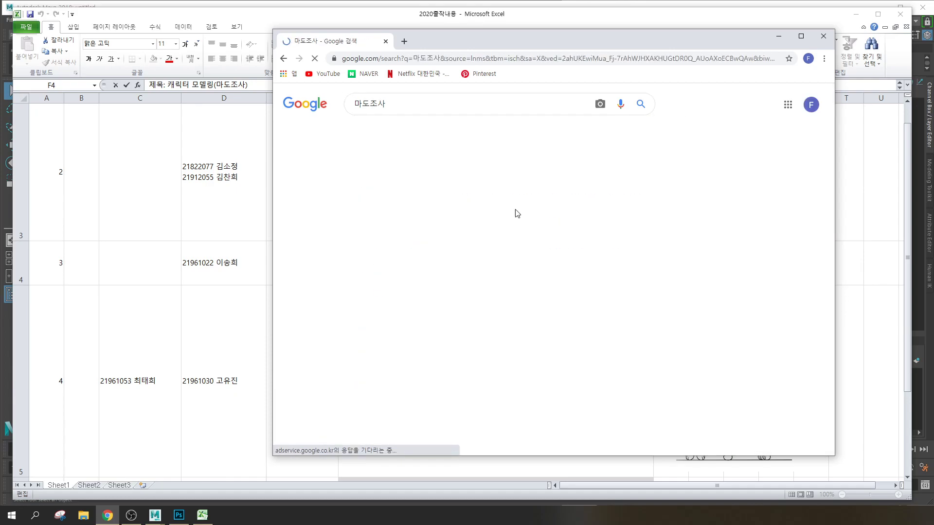
Browse the 마도조사 image results and preview the illustration of two characters under a parasol
scroll(700, 288, "down", 5)
scroll(700, 287, "down", 7)
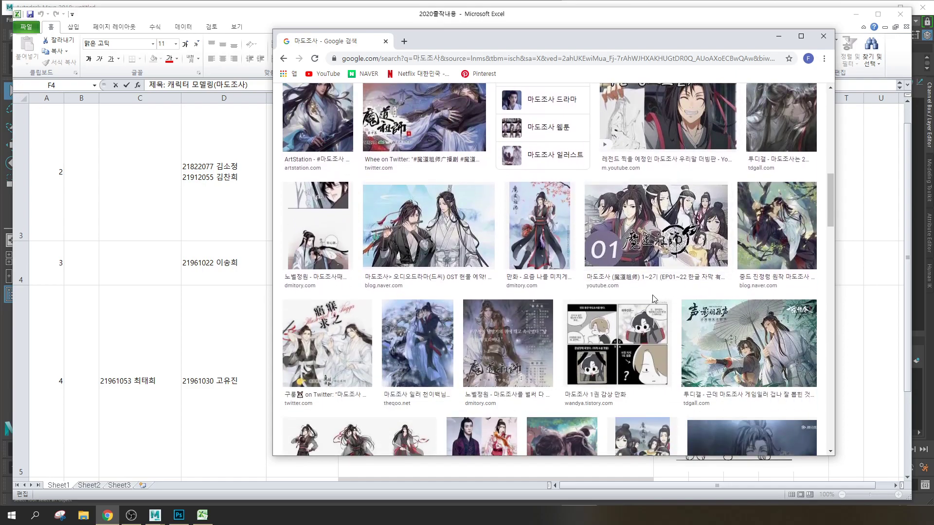
scroll(725, 246, "up", 1)
scroll(752, 262, "down", 1)
left_click_drag(753, 262, 731, 323)
left_click(737, 351)
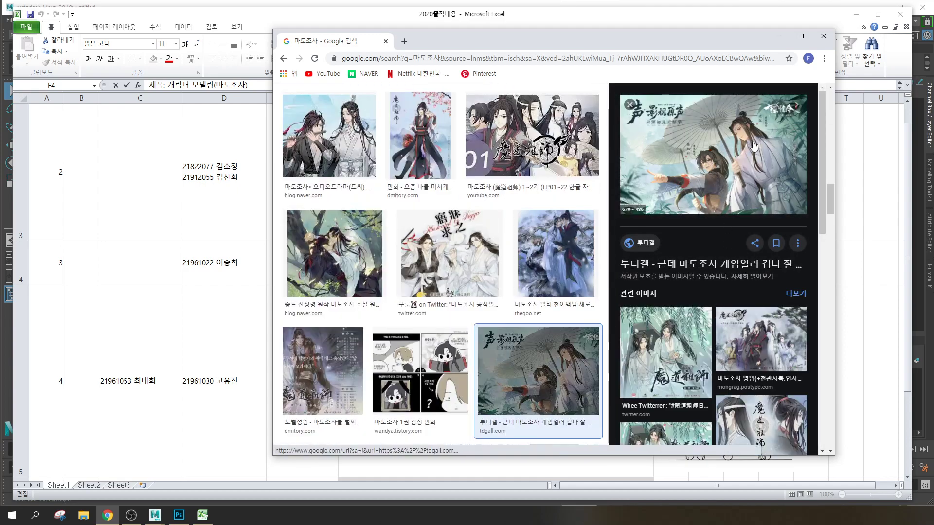
Preview the picture of three black-robed full-body figures and its related image of two characters in Korean traditional dress
scroll(753, 195, "down", 2)
scroll(535, 281, "down", 3)
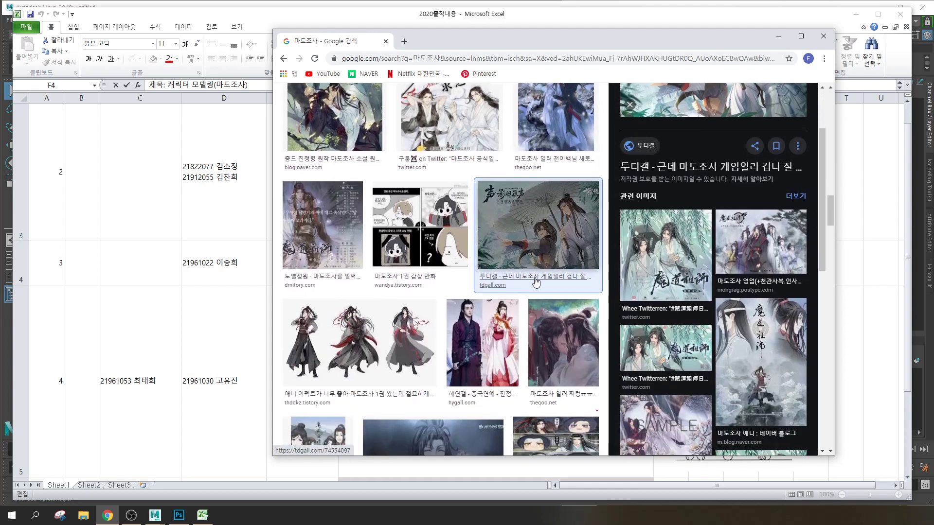
scroll(535, 282, "down", 1)
left_click(360, 292)
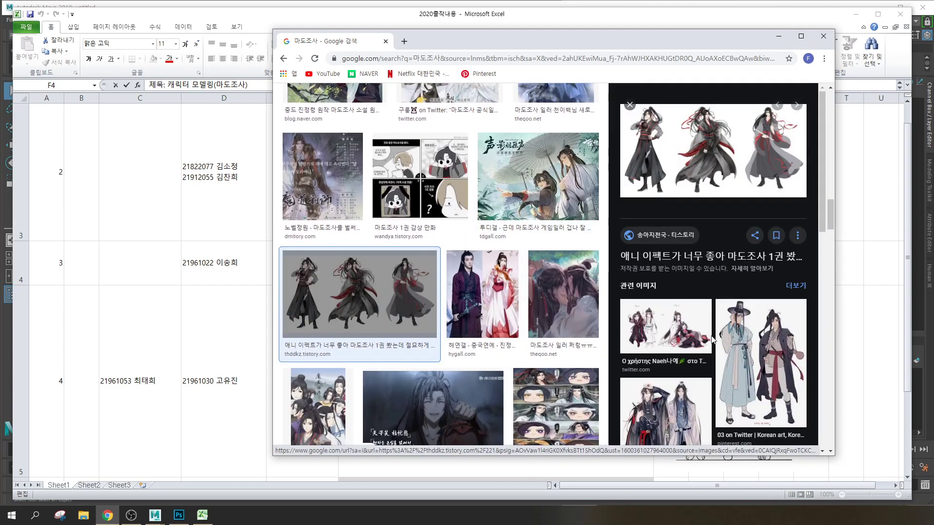
left_click(751, 332)
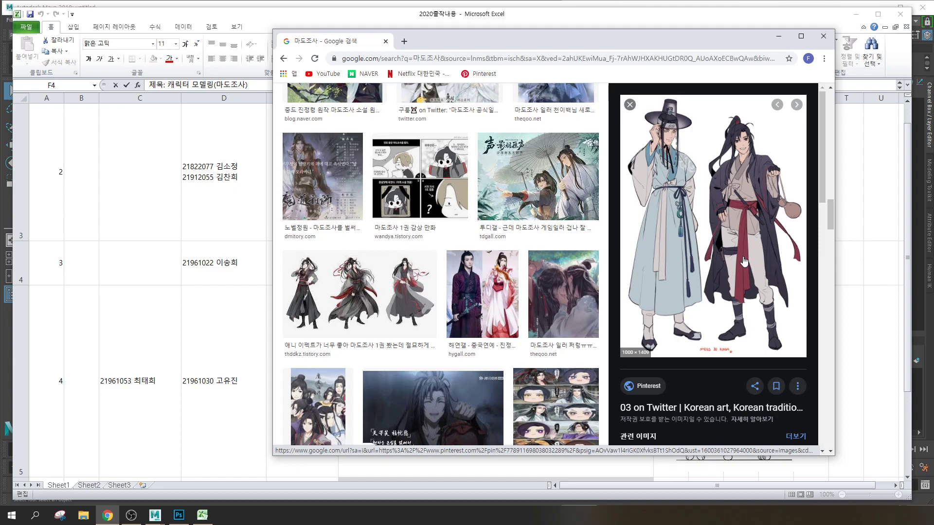
Examine the related three-figure robe design and other costume images, and return to the preview of the parasol illustration
scroll(745, 260, "down", 2)
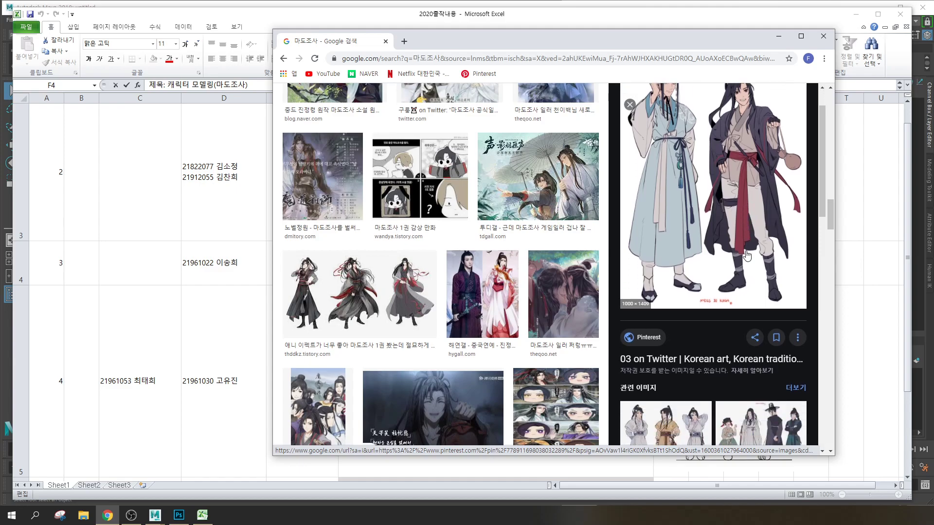
left_click(698, 385)
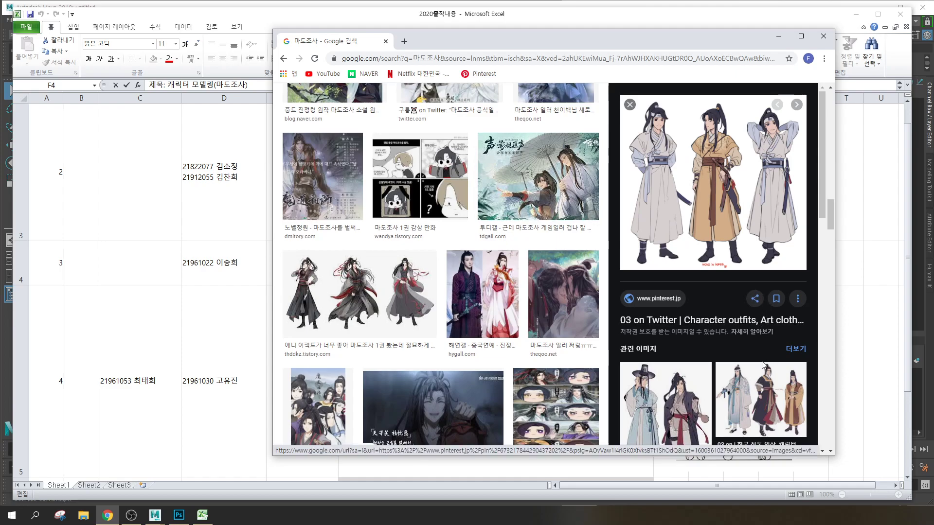
scroll(758, 352, "down", 2)
scroll(760, 356, "down", 6)
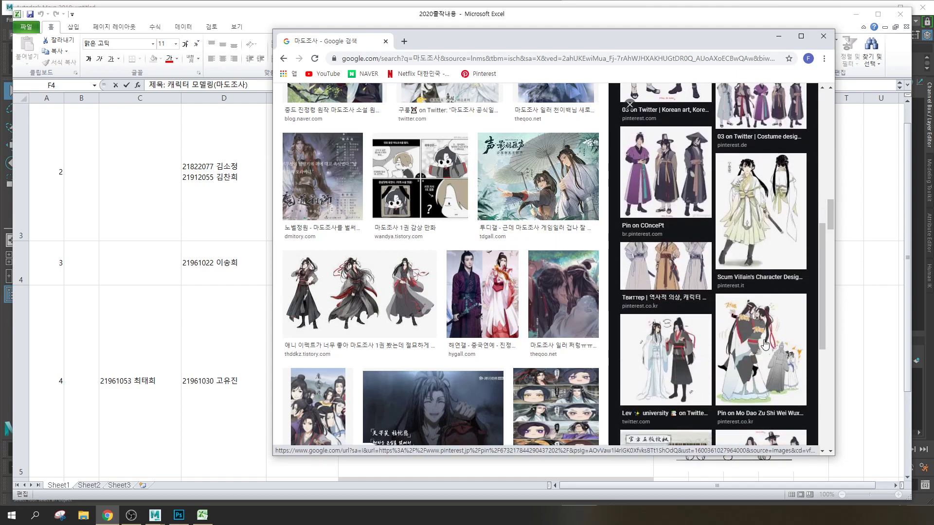
scroll(809, 323, "down", 3)
left_click(805, 325)
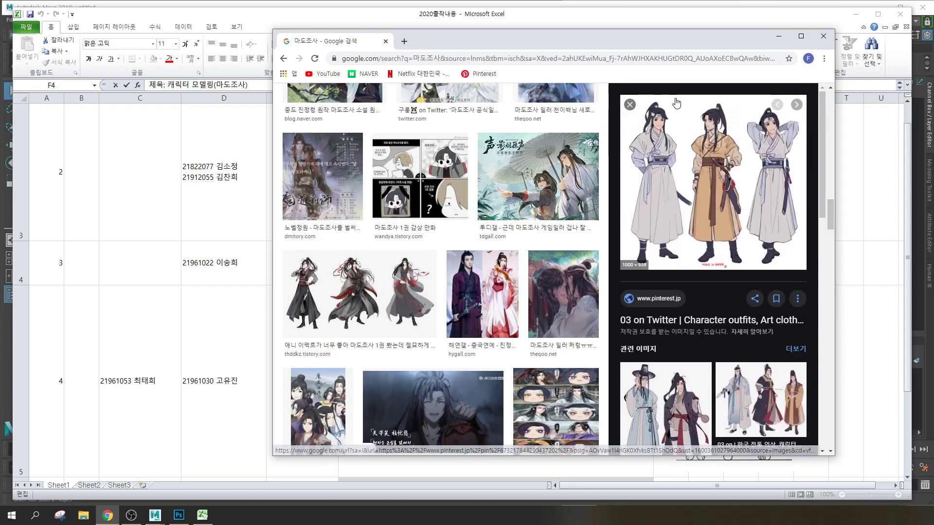
left_click(564, 185)
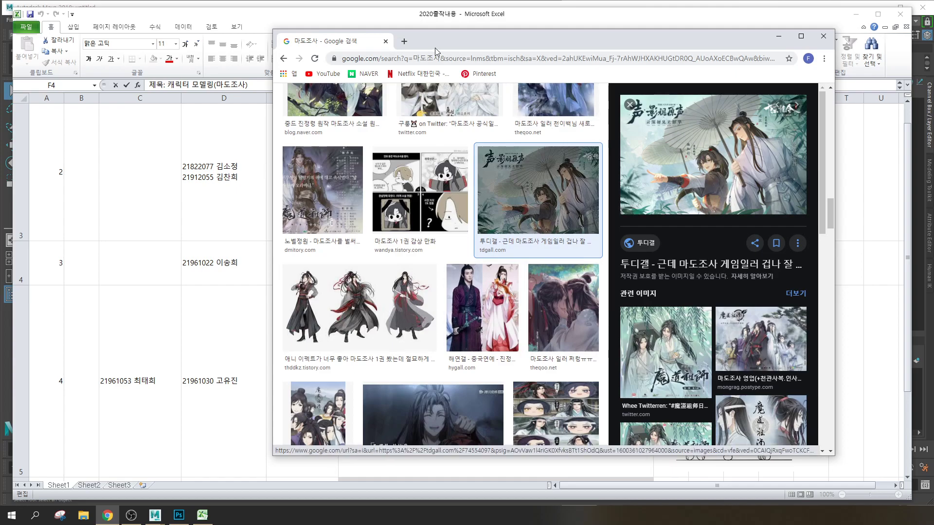
Search Google for 터보스퀴드 in a new browser tab and open the TurboSquid website
left_click(404, 41)
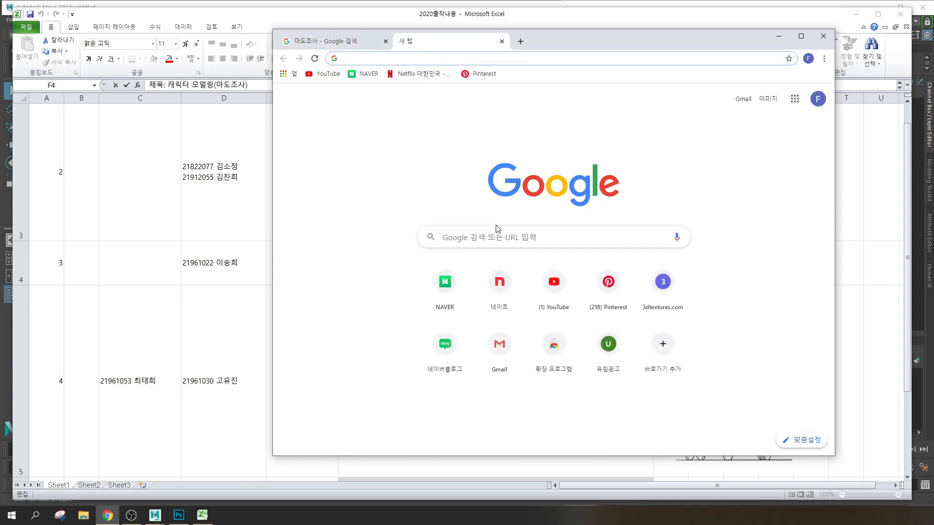
left_click(523, 236)
type("e")
key("BackSpace")
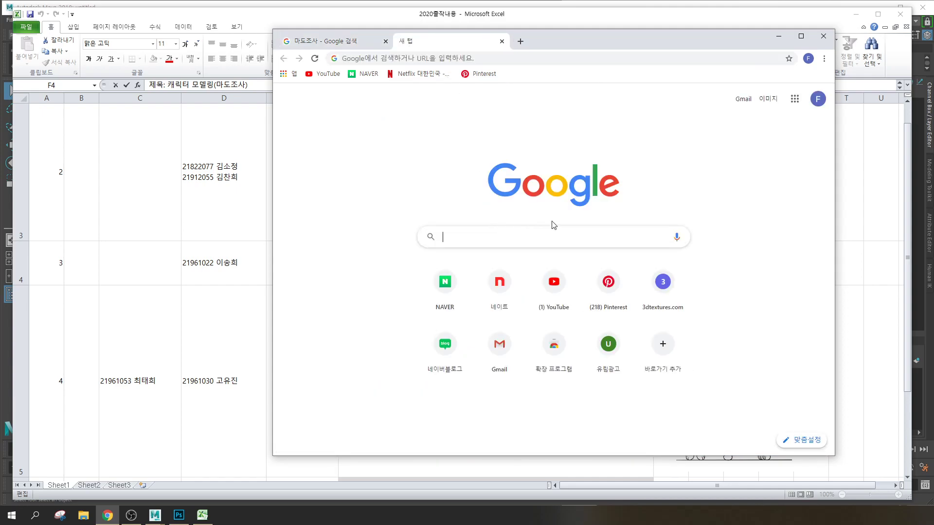
type("터보")
key("BackSpace")
key("BackSpace")
key("BackSpace")
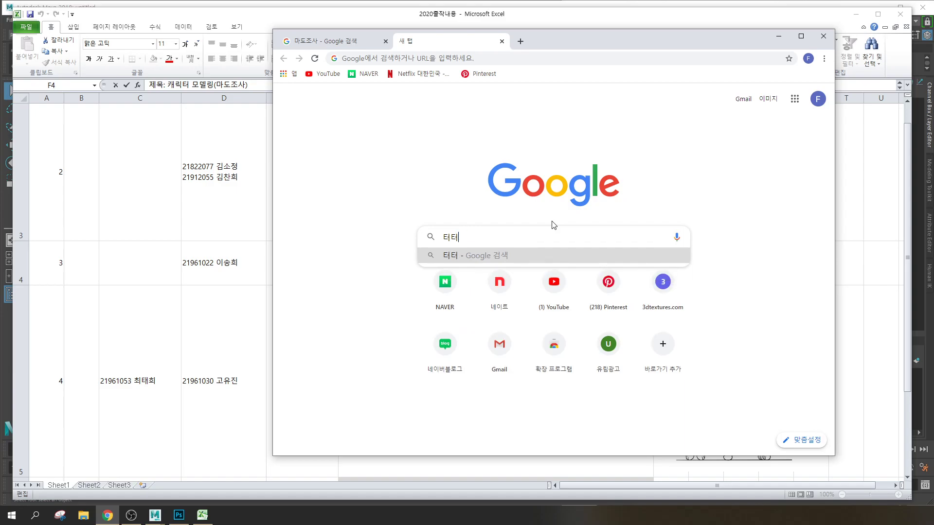
type("터터")
key("Return")
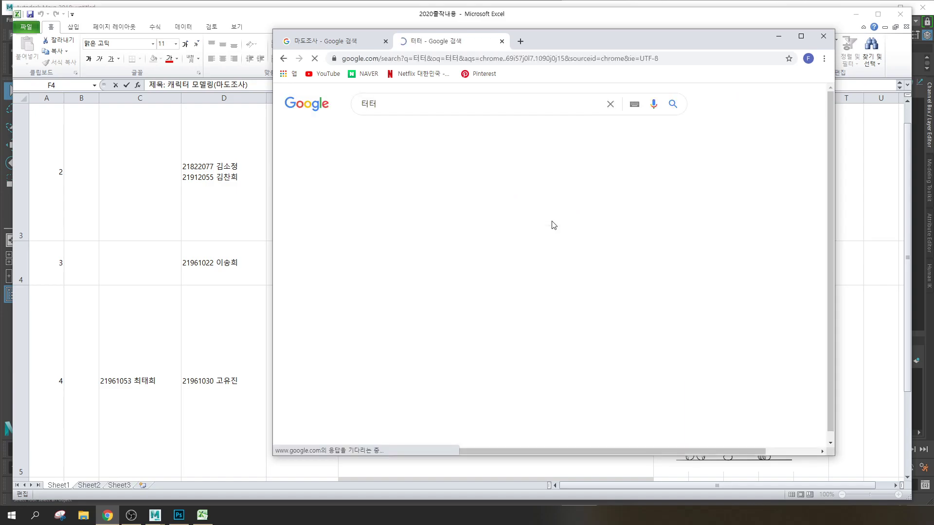
left_click(447, 103)
key("BackSpace")
type("테")
key("BackSpace")
type("보스퀴드")
key("Return")
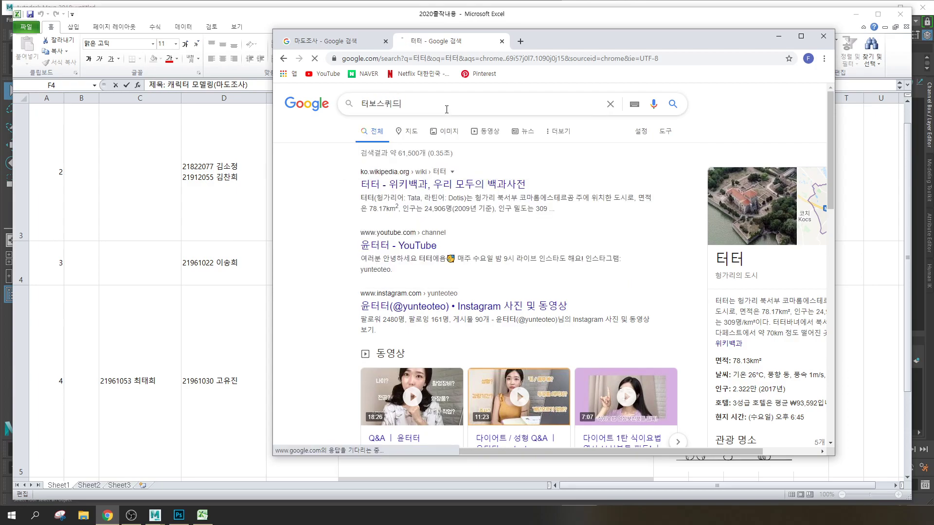
left_click(486, 186)
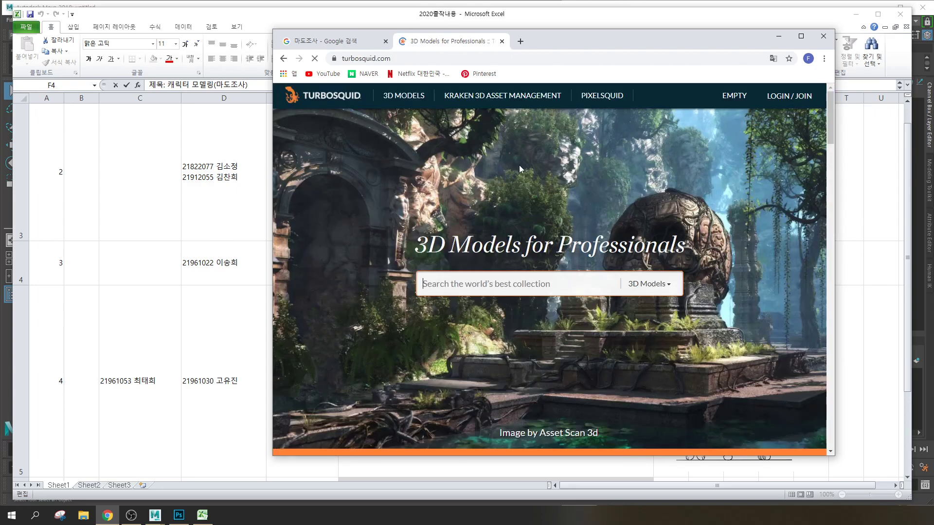
Open TurboSquid's Characters category and examine the character models on offer
scroll(530, 165, "down", 15)
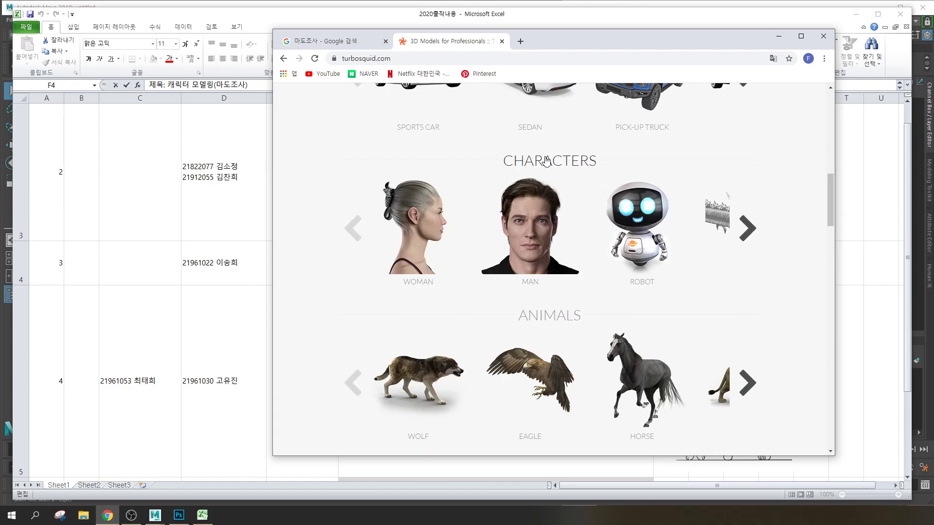
left_click(547, 161)
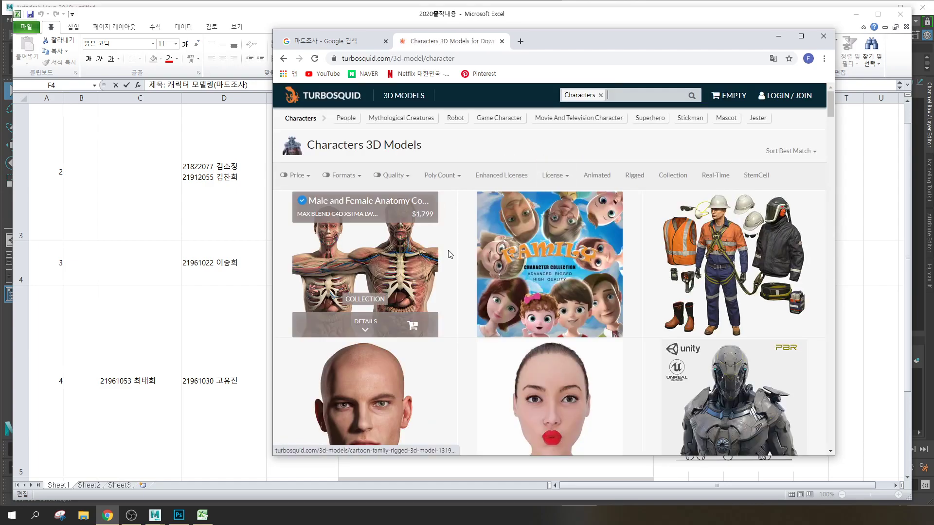
scroll(450, 249, "down", 3)
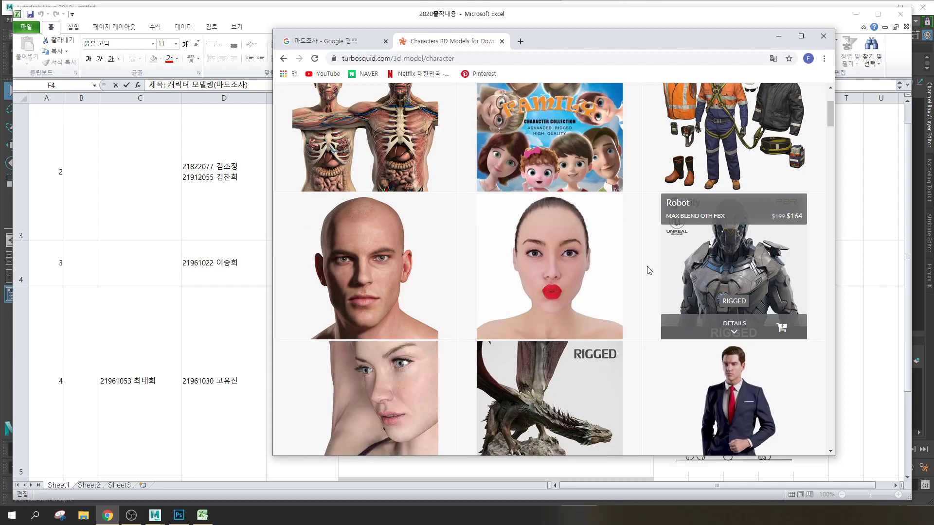
scroll(649, 271, "up", 2)
scroll(649, 273, "down", 10)
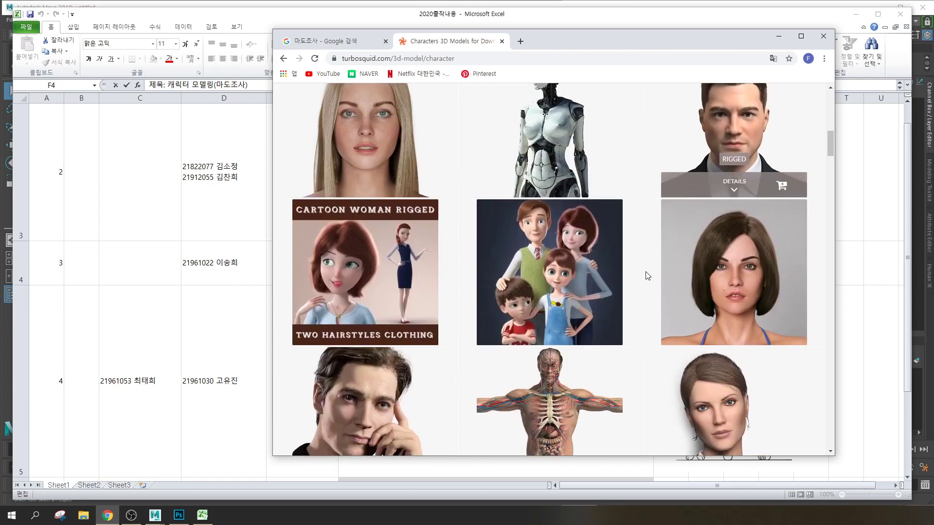
scroll(648, 275, "down", 10)
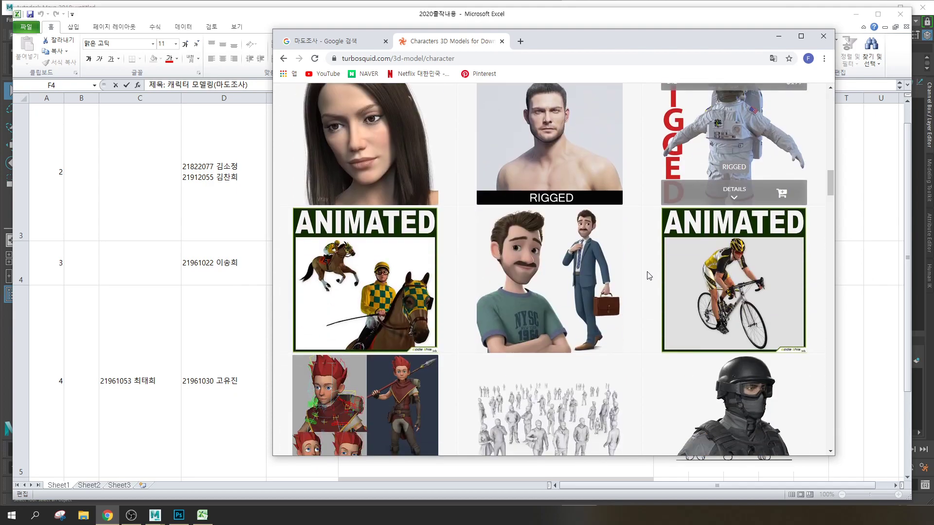
scroll(649, 276, "down", 4)
scroll(649, 275, "down", 3)
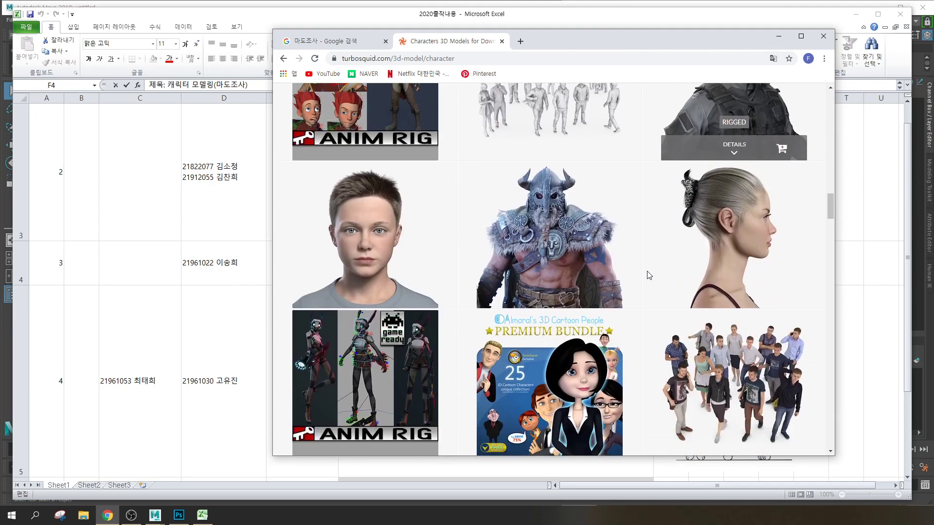
Open the red-haired Adventurer rig's page on TurboSquid, view its bent-limb pose previews, and return to the Characters listing
scroll(649, 275, "down", 1)
scroll(650, 274, "up", 5)
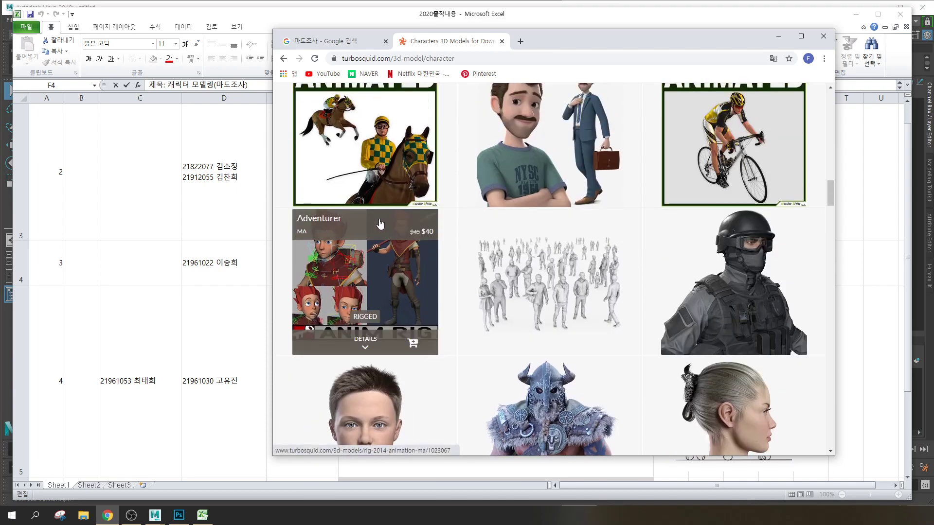
left_click(416, 276)
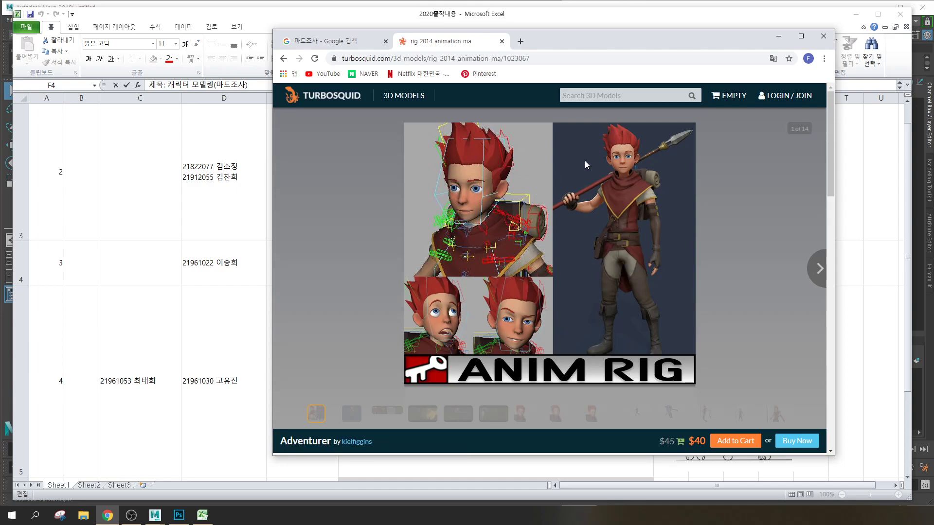
scroll(630, 194, "down", 4)
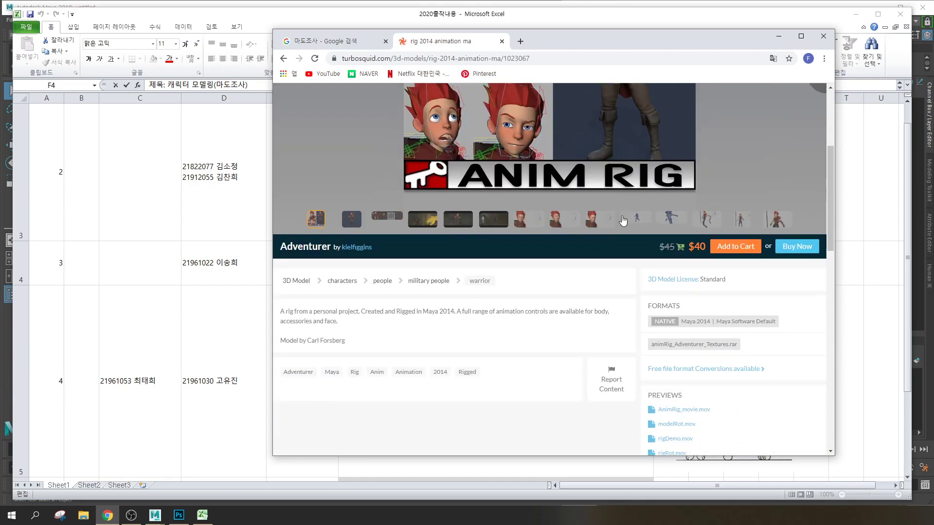
left_click(720, 221)
scroll(727, 224, "up", 3)
left_click(777, 365)
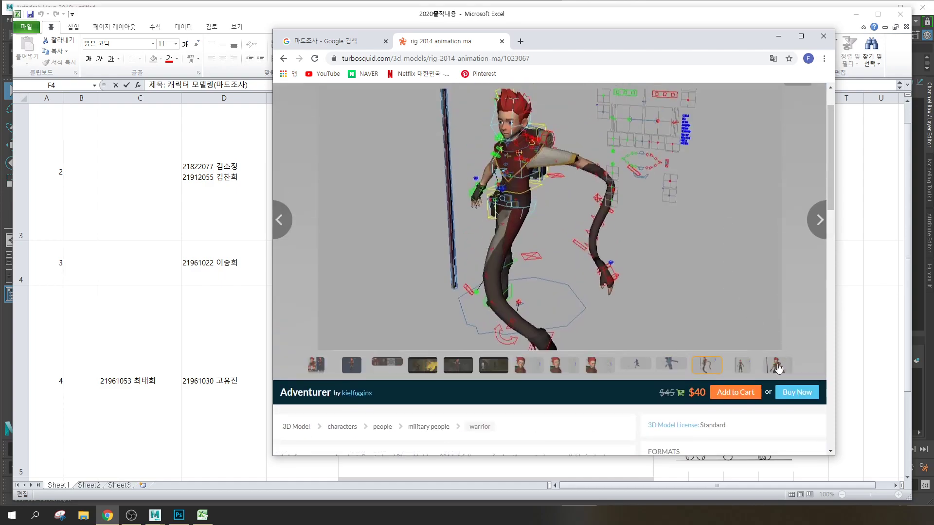
left_click(282, 59)
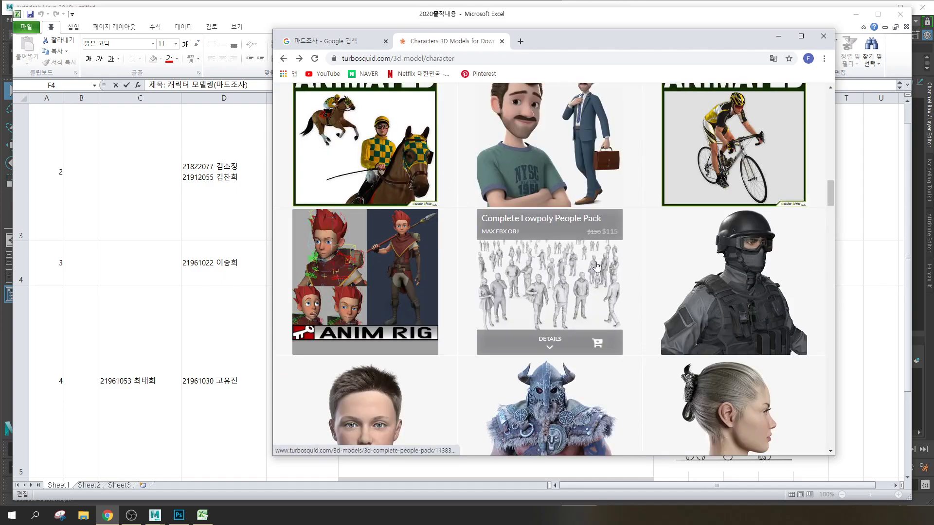
scroll(594, 261, "down", 5)
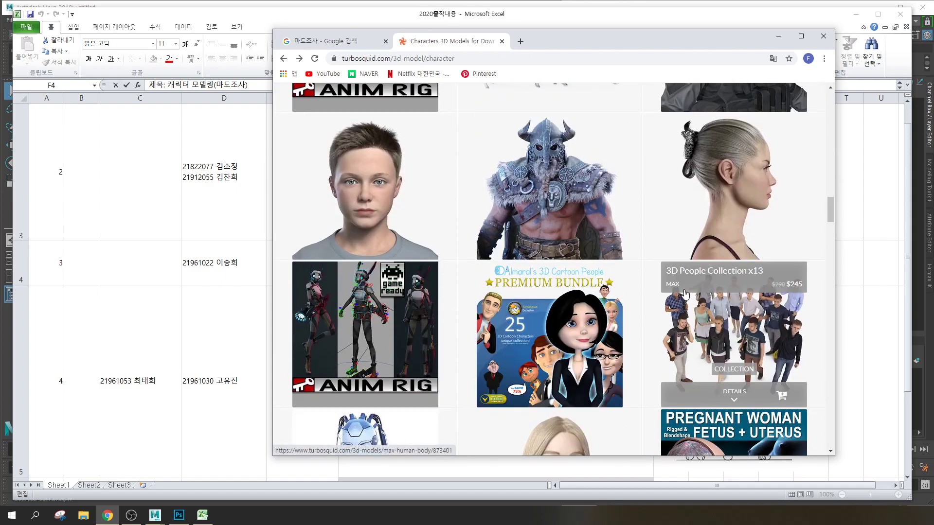
Open a new browser tab from the 마도조사 results, and highlight the line 방식: 모델링 in the third group's proposal in Excel
left_click(319, 41)
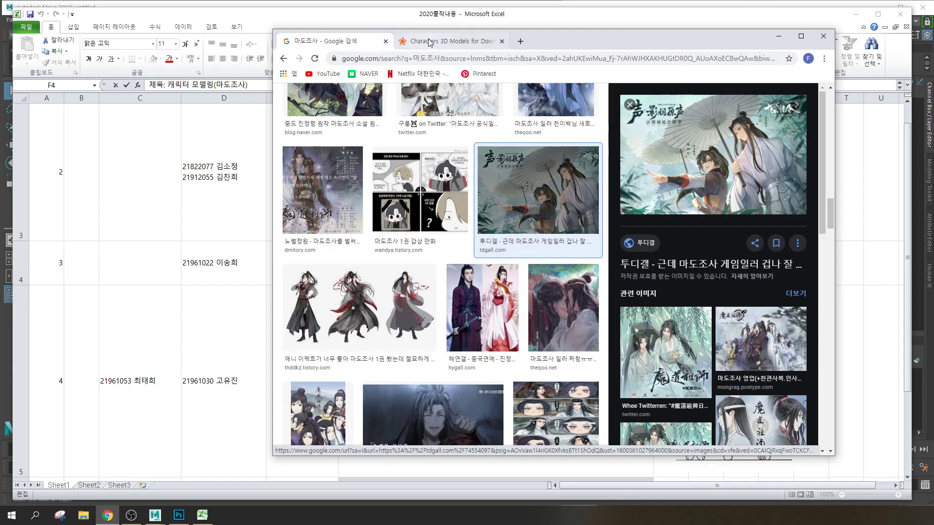
left_click(521, 41)
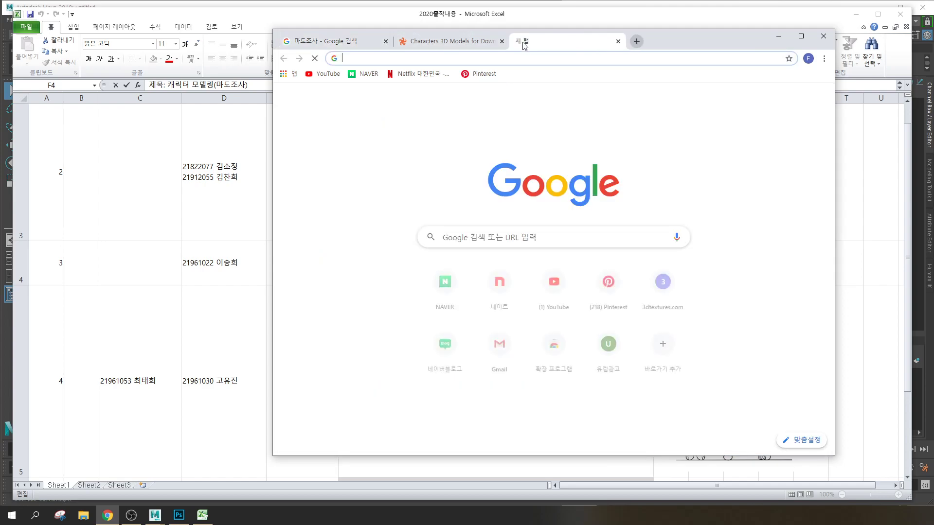
left_click(499, 243)
type("s")
key("BackSpace")
type("ㄴ")
key("BackSpace")
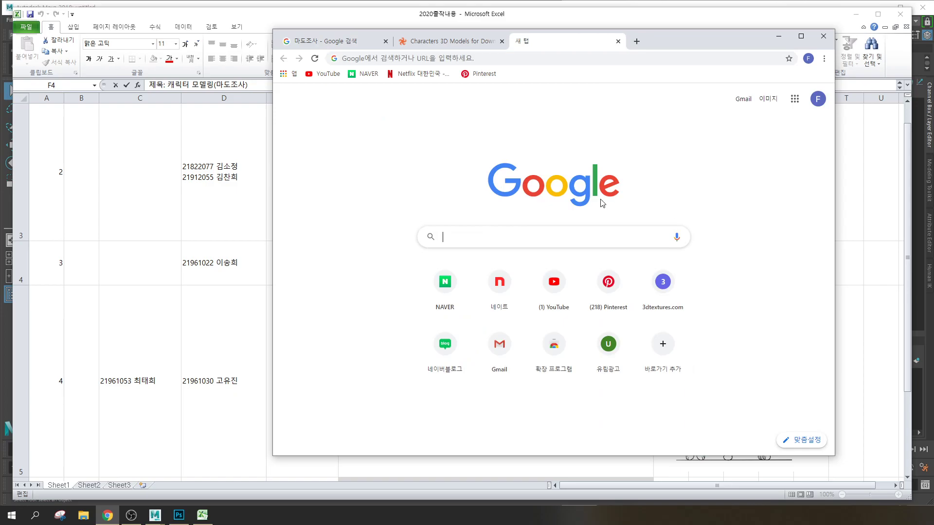
left_click(217, 269)
left_click_drag(518, 262, 476, 263)
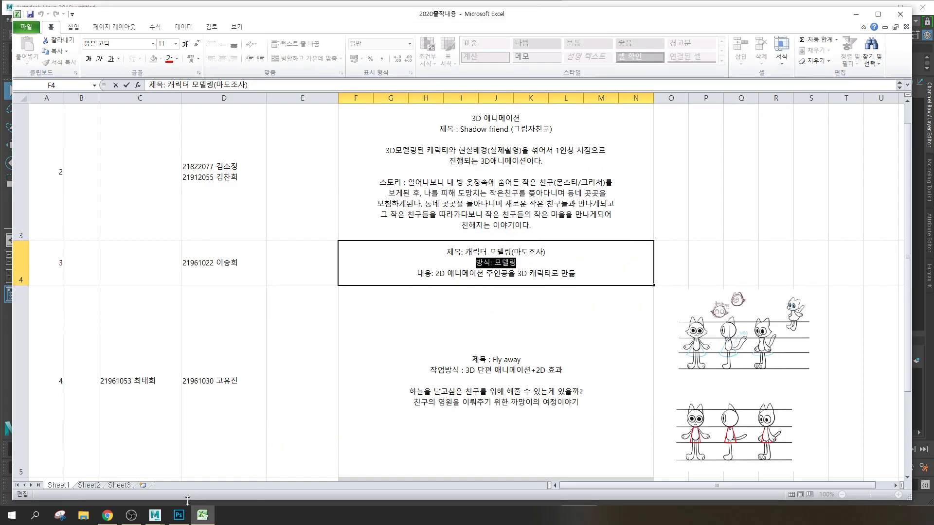
Switch back to Chrome and search Google for 카툰3d in the new tab
left_click(108, 515)
left_click(492, 236)
type("ㄴ")
key("BackSpace")
type("카툰")
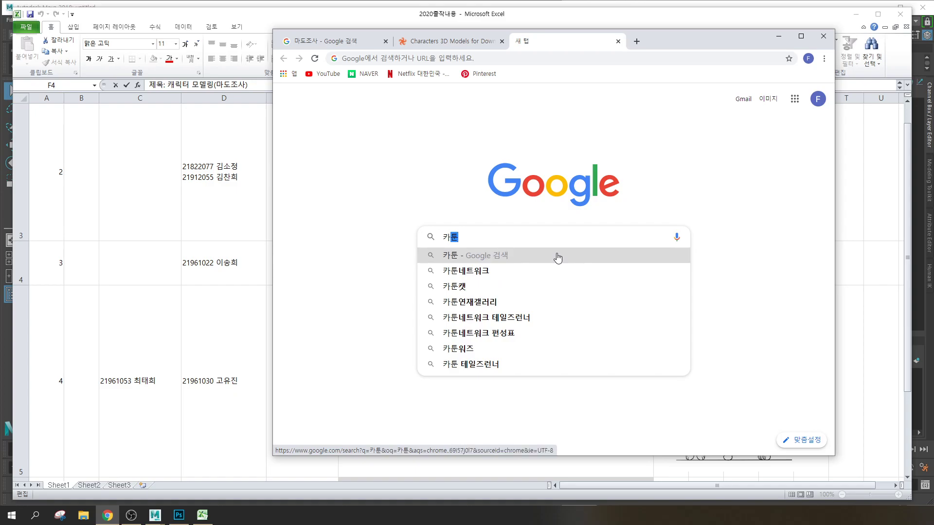
type("3d")
left_click(558, 257)
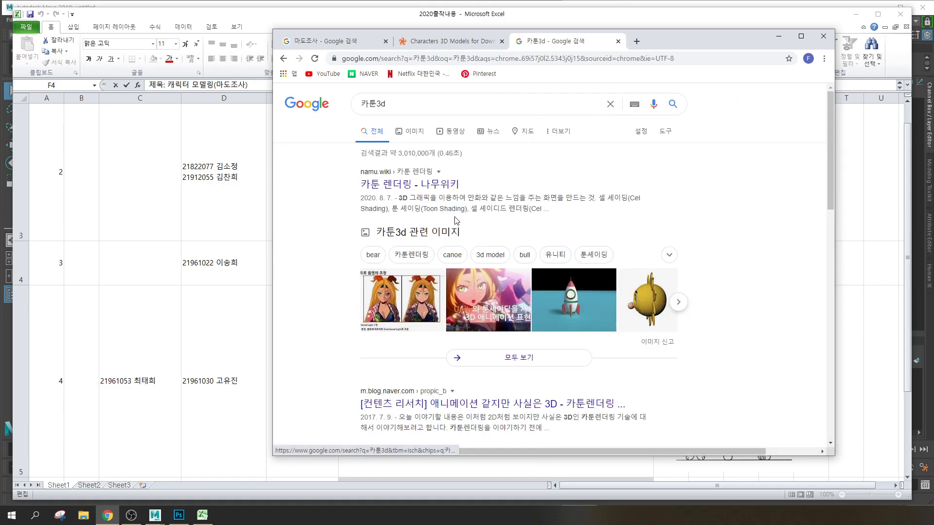
Preview the toon-shading lighting comparison and the purple-haired cel rendering tutorial image, and examine more cartoon 3D results
left_click(422, 301)
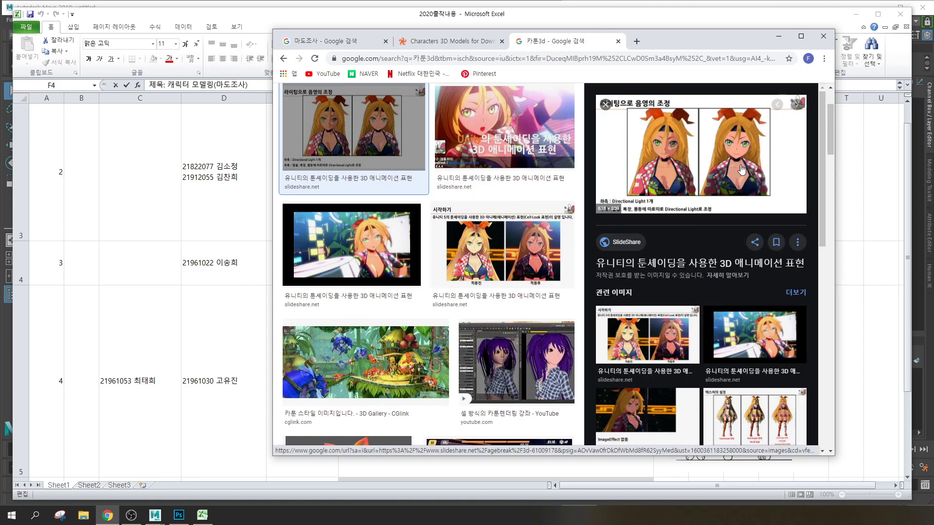
scroll(761, 141, "down", 4)
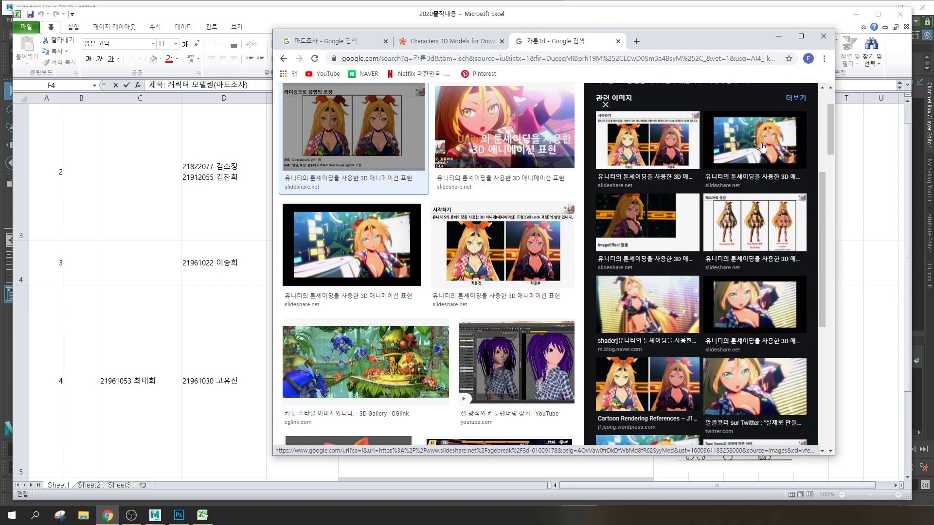
left_click(516, 360)
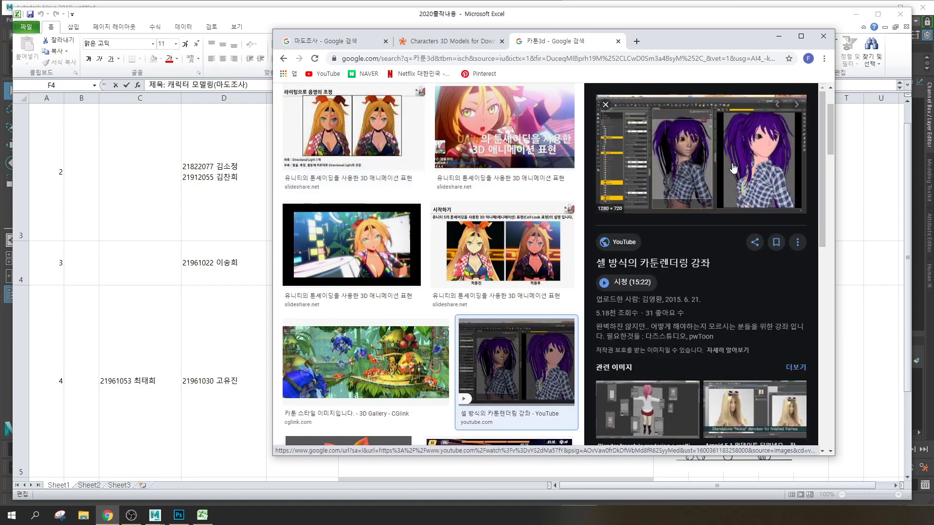
scroll(445, 181, "down", 1)
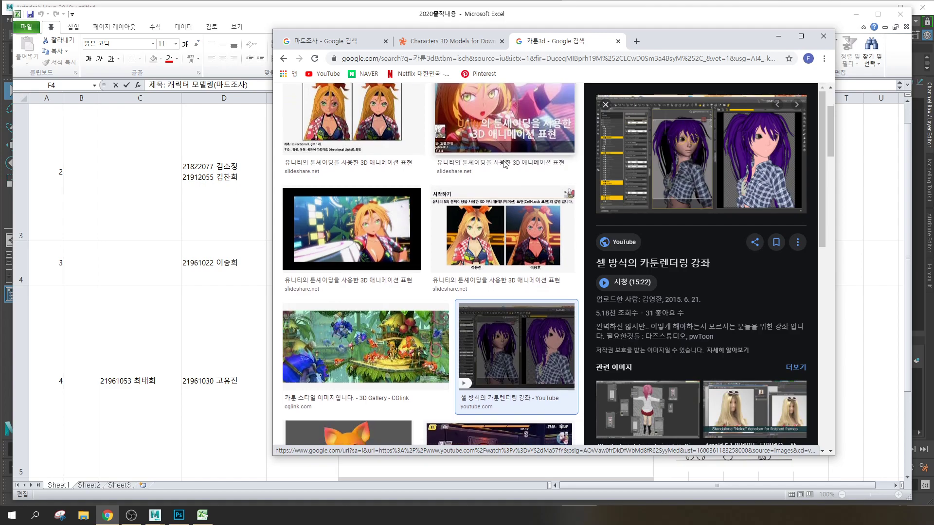
scroll(445, 181, "down", 4)
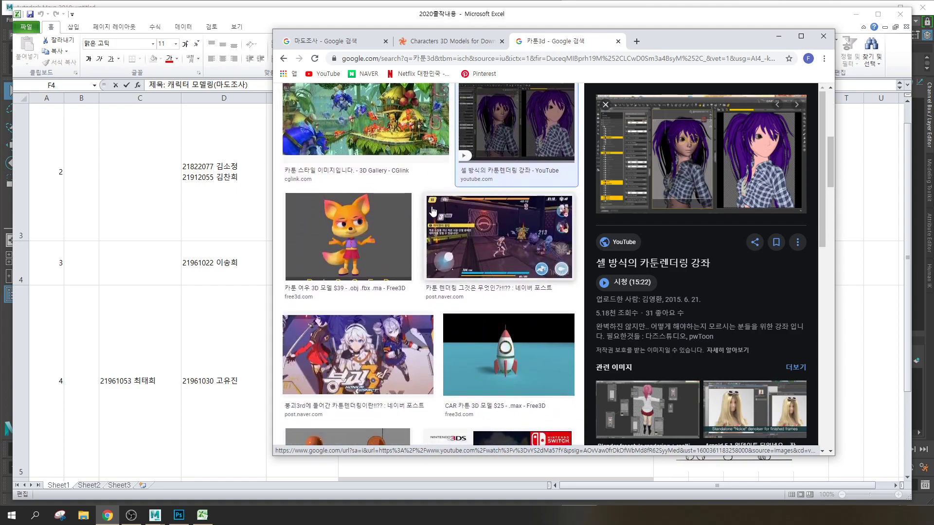
scroll(433, 211, "down", 2)
scroll(433, 211, "down", 3)
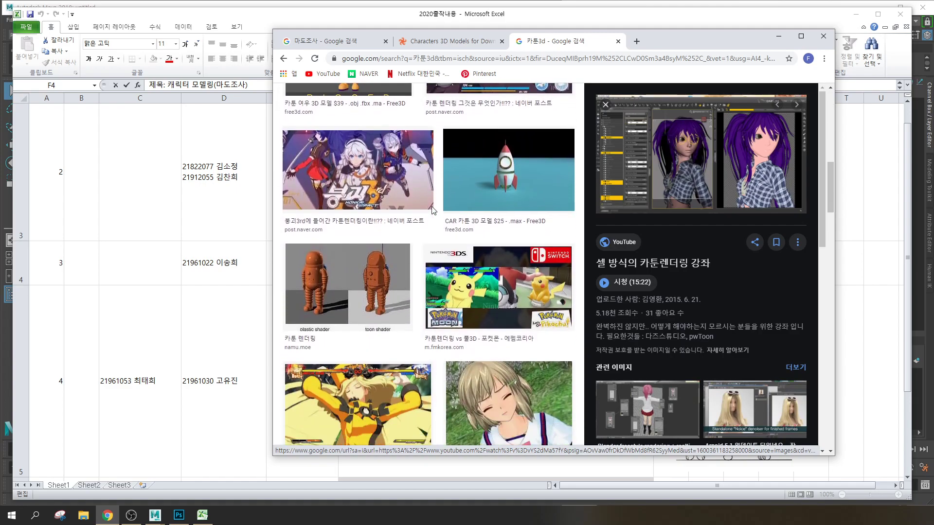
Preview the plastic versus toon shader comparison, the related Cartoon Shaders Pack image, and the school-uniform girl render
left_click(375, 209)
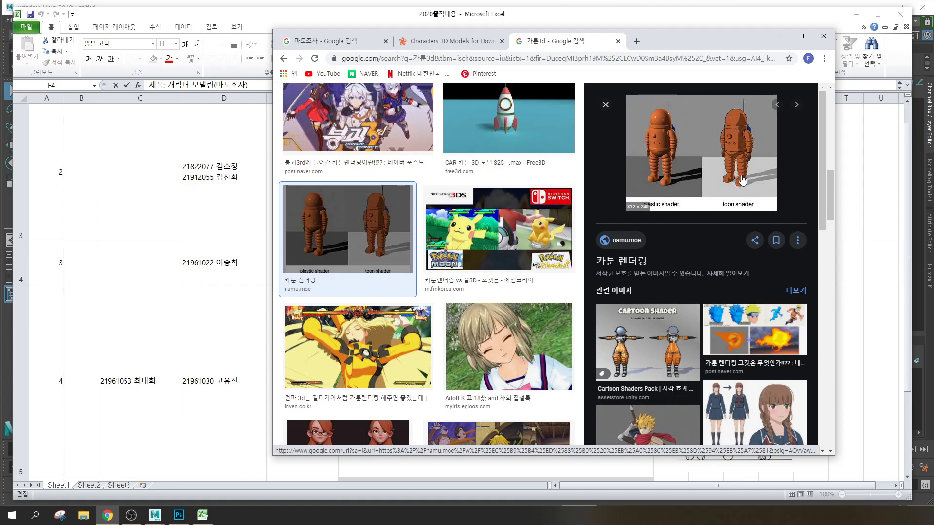
left_click(647, 340)
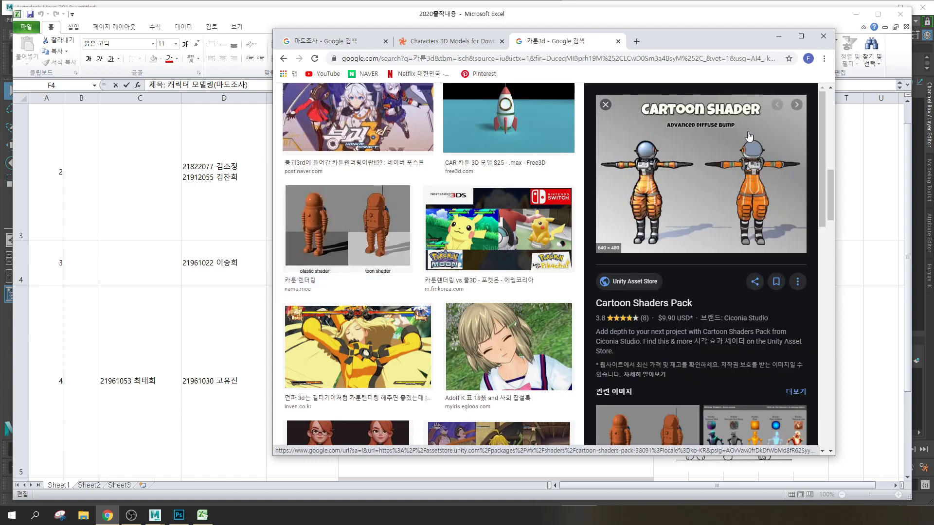
scroll(529, 228, "down", 3)
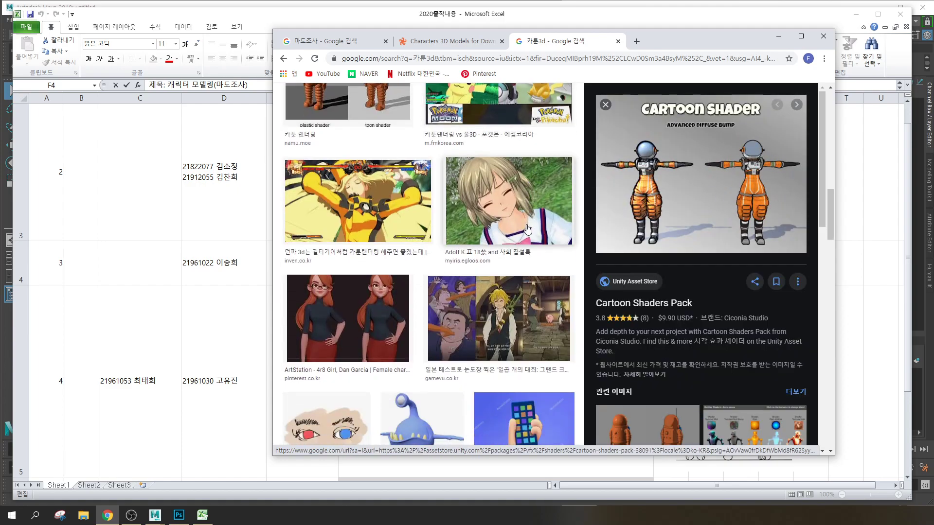
left_click(503, 208)
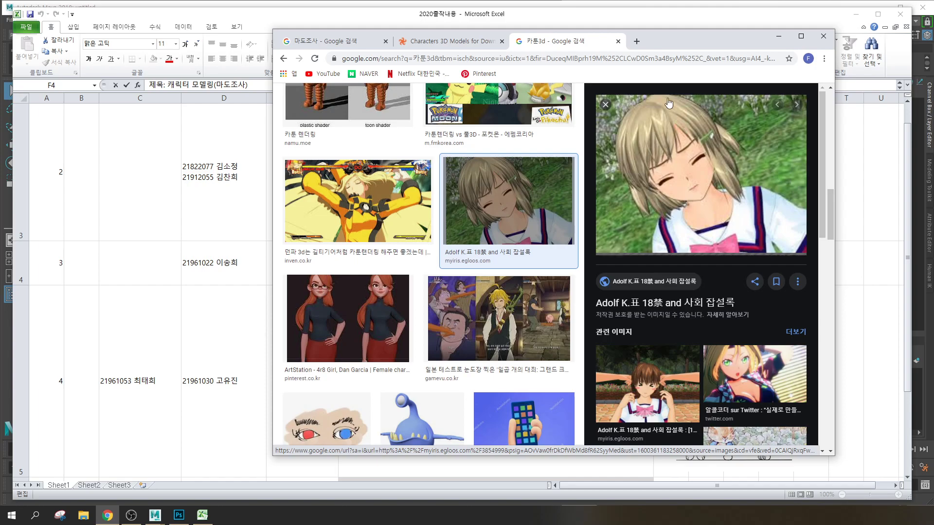
Replace the image search query with 피규어 렌더링 and run the search
scroll(463, 110, "up", 14)
left_click_drag(398, 105, 347, 104)
type("vl")
key("BackSpace")
key("BackSpace")
type("피")
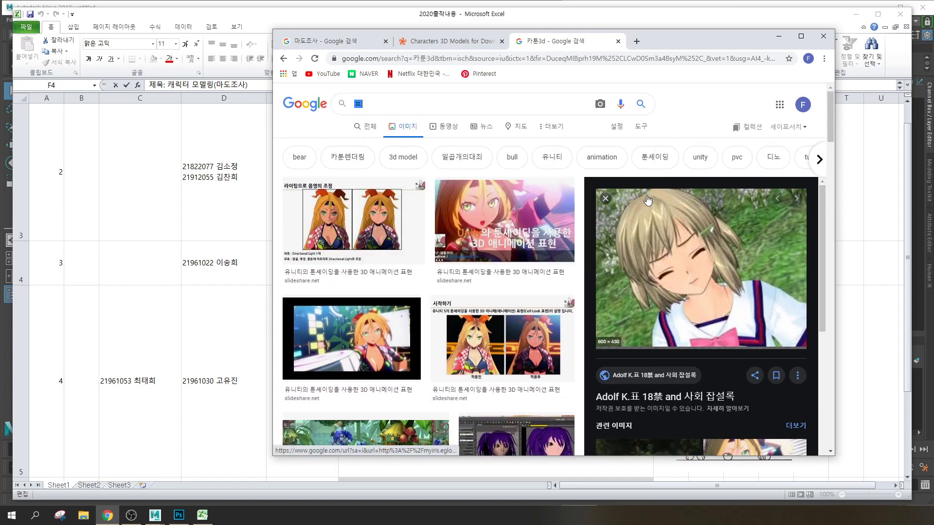
type("규어 렌더링")
key("Return")
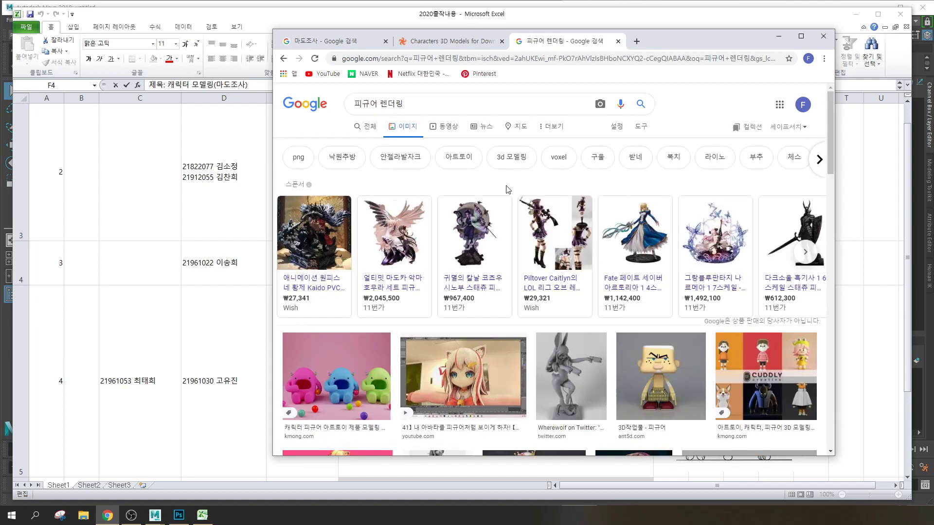
Preview the grey rabbit-eared figure with pistols and the fox-eared figure on a green background
mouse_move(399, 241)
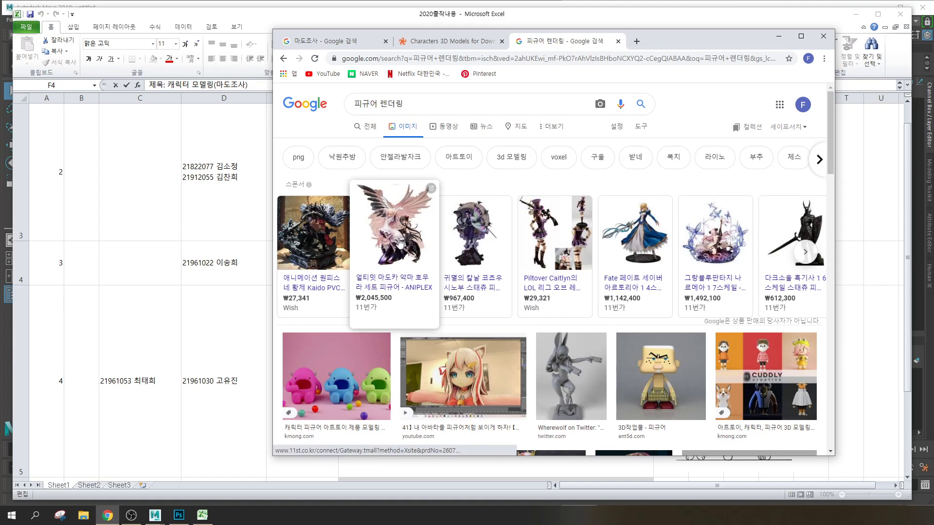
left_click(585, 362)
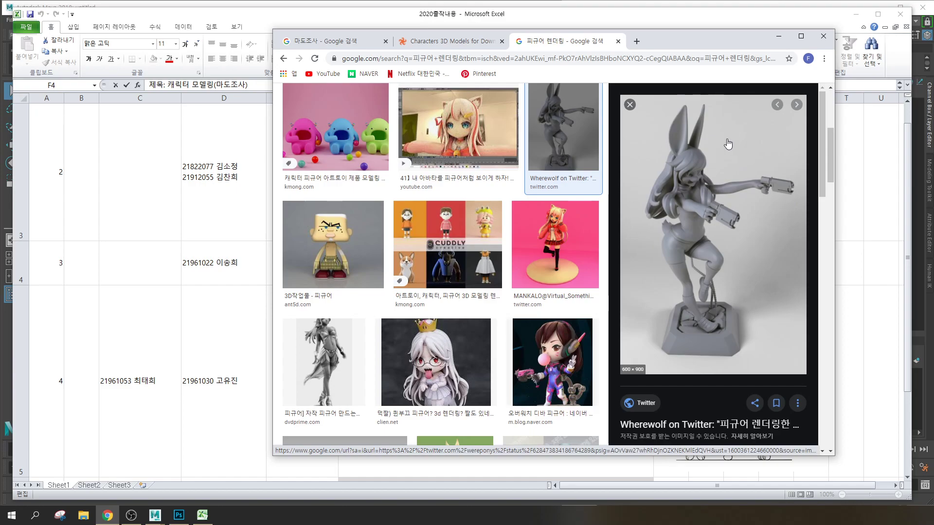
scroll(539, 239, "down", 4)
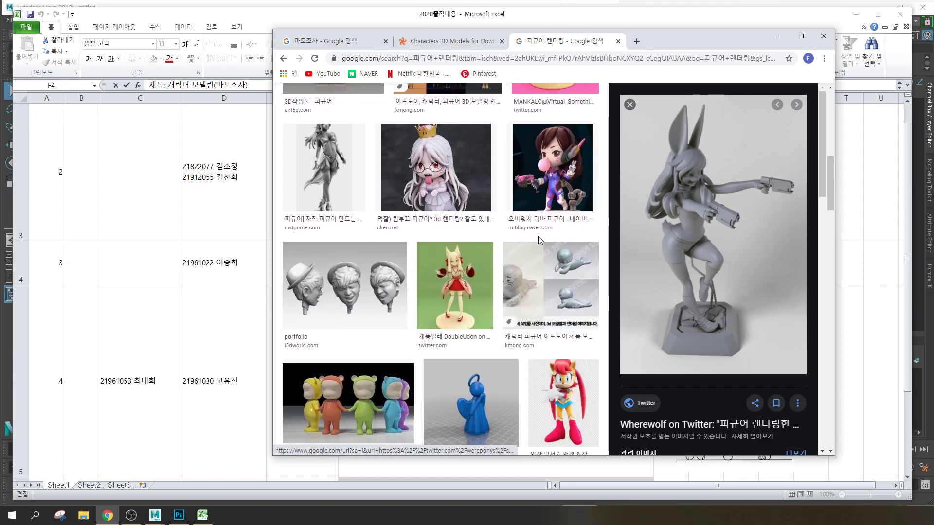
left_click(455, 280)
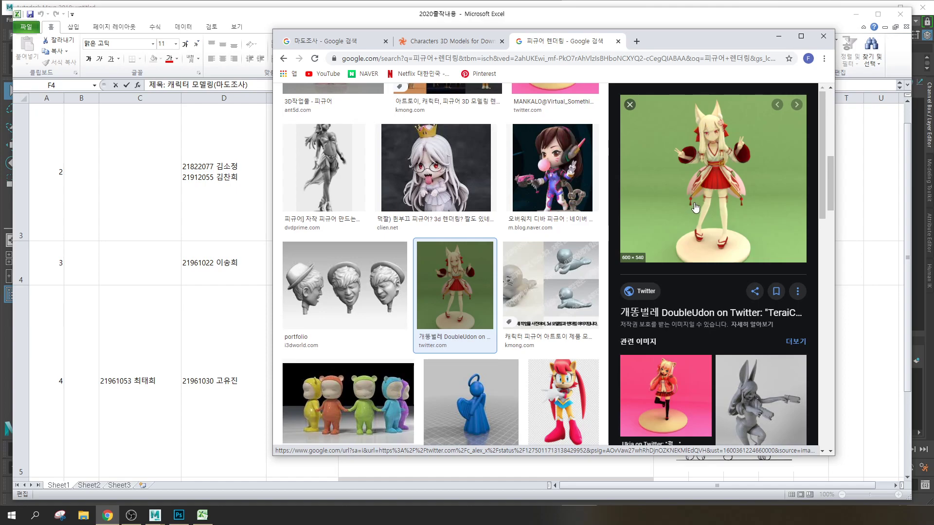
scroll(695, 208, "down", 4)
scroll(717, 261, "up", 4)
Return to the 마도조사 image results, preview the three-figure robe design and its related four-character illustration, and examine further character images
key("ctrl+shift+Tab")
key("ctrl+shift+Tab")
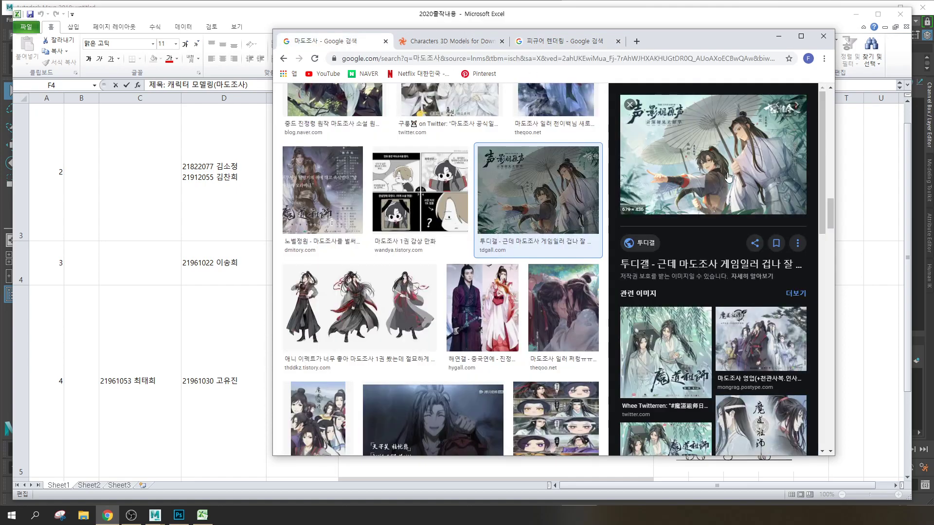
key("Right")
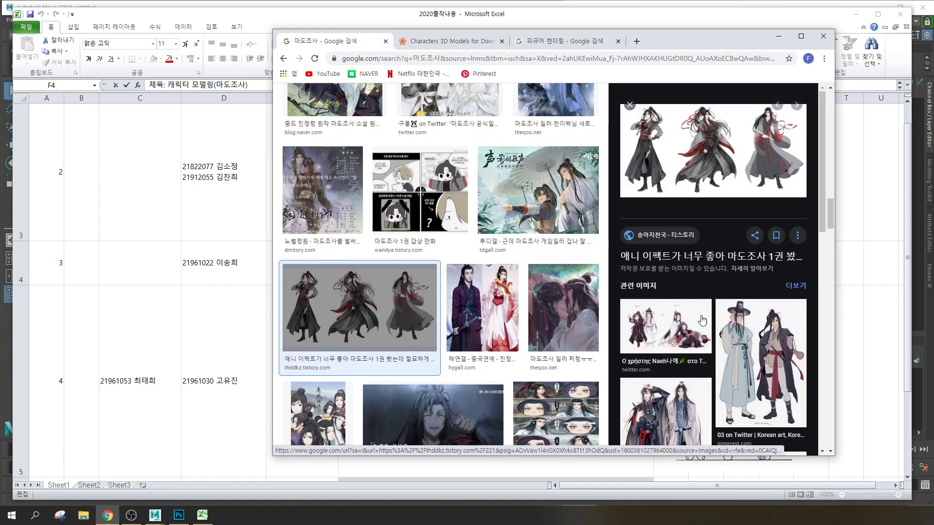
left_click(667, 328)
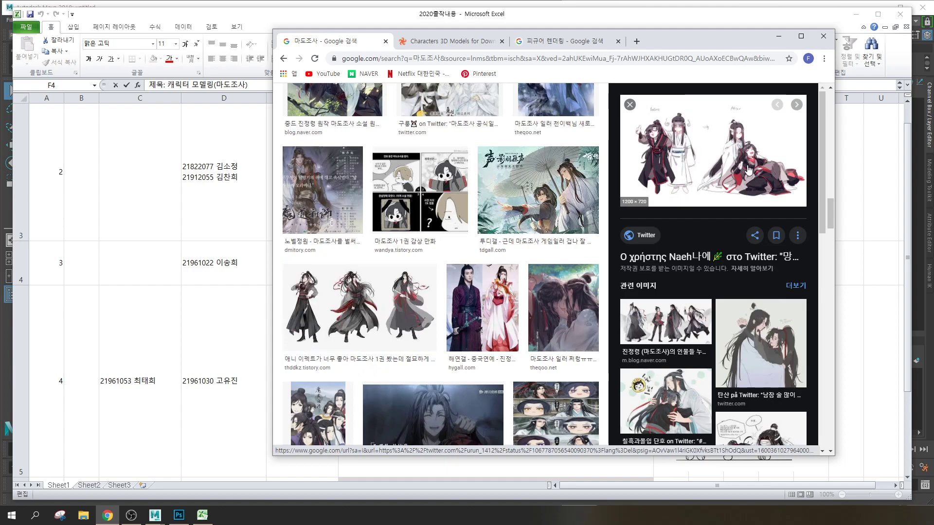
scroll(743, 182, "down", 4)
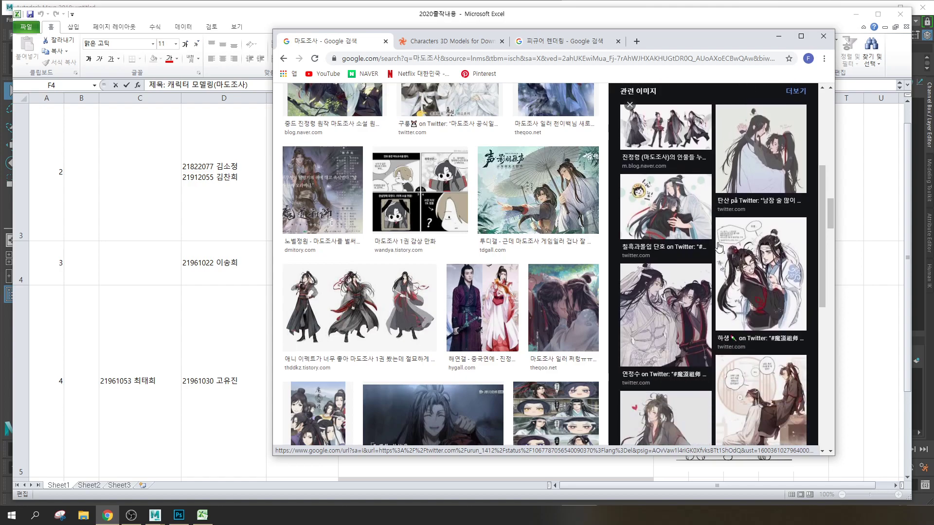
scroll(573, 275, "down", 3)
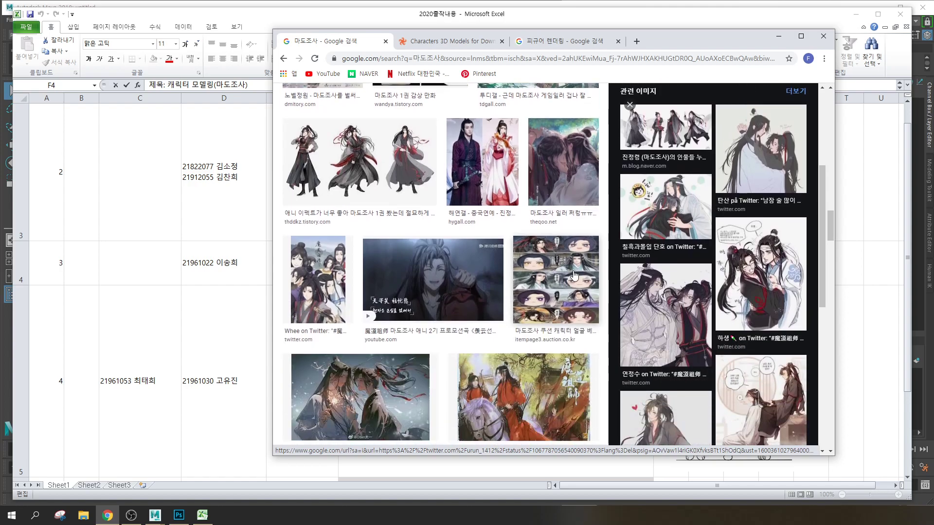
scroll(575, 276, "down", 4)
scroll(577, 274, "down", 1)
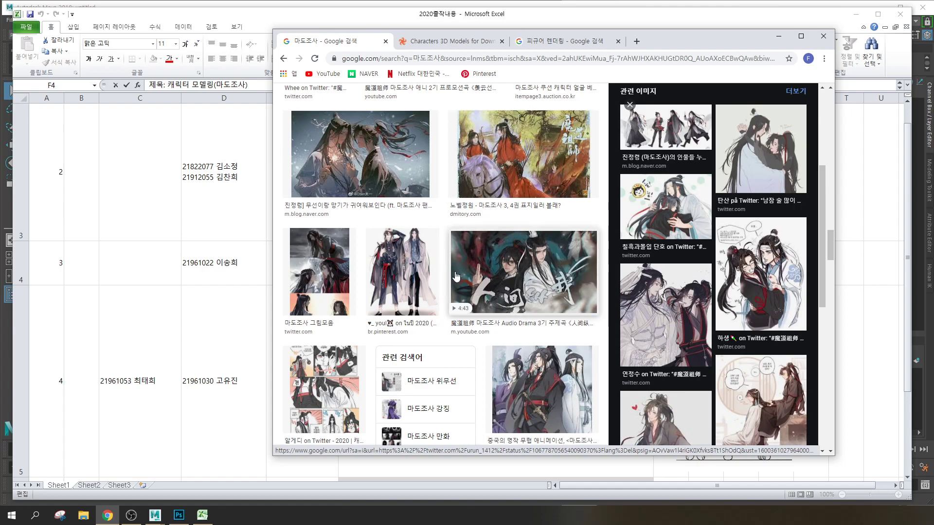
scroll(666, 274, "down", 1)
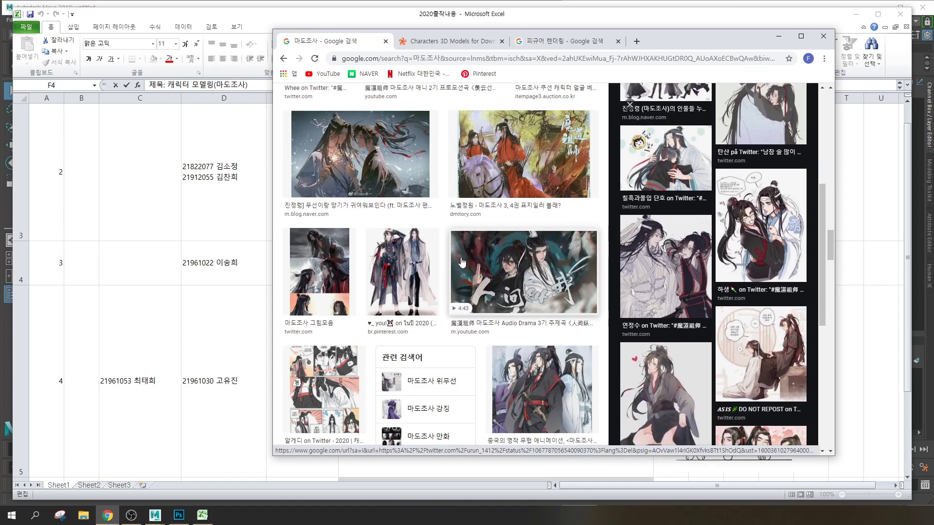
Preview the full-length illustration of two long-haired men in modern long coats and browse further 마도조사 image results
left_click(402, 271)
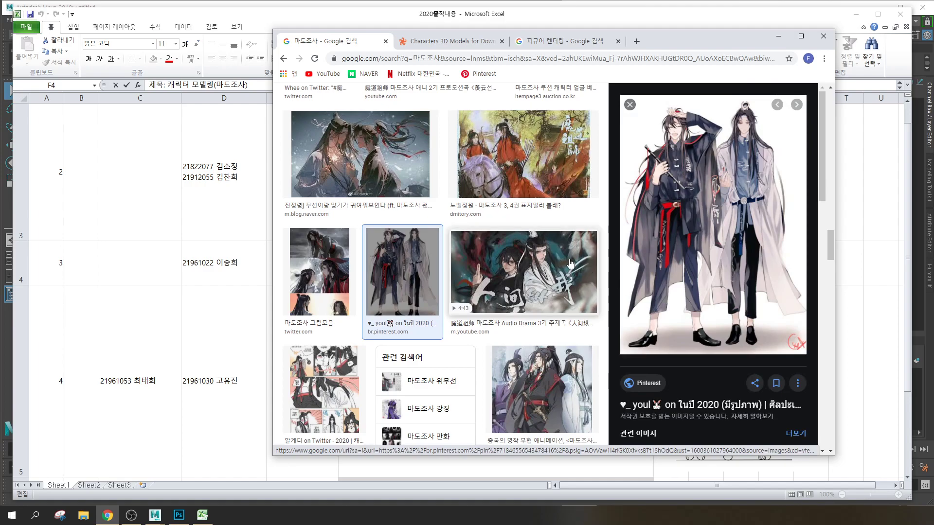
scroll(381, 249, "down", 10)
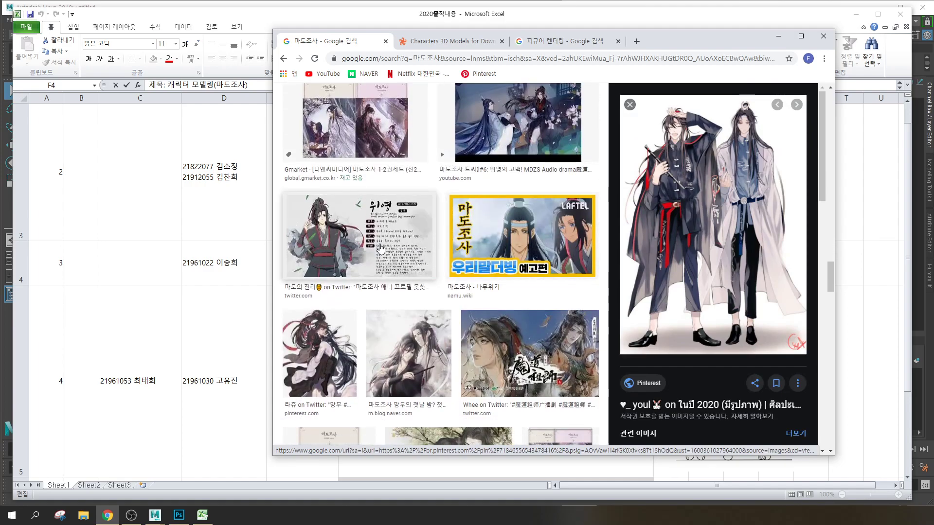
scroll(403, 252, "down", 3)
scroll(421, 254, "down", 5)
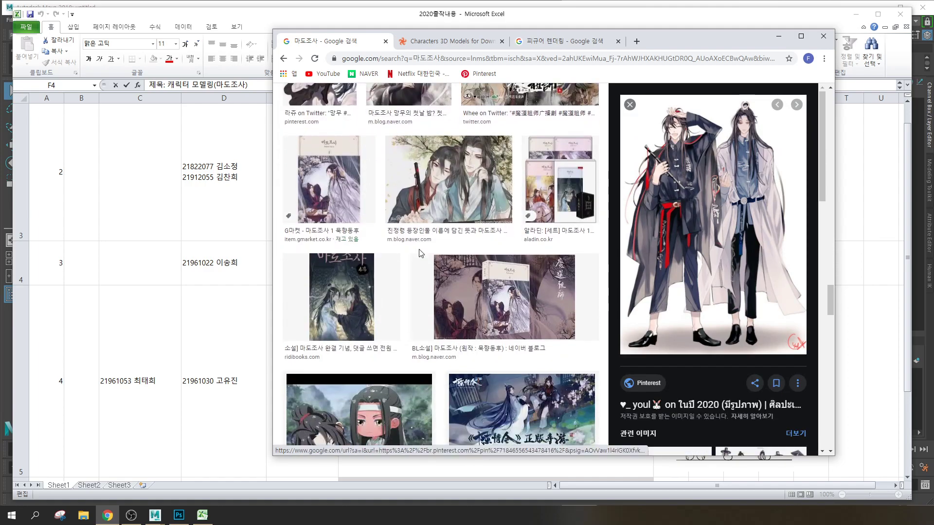
scroll(422, 254, "down", 3)
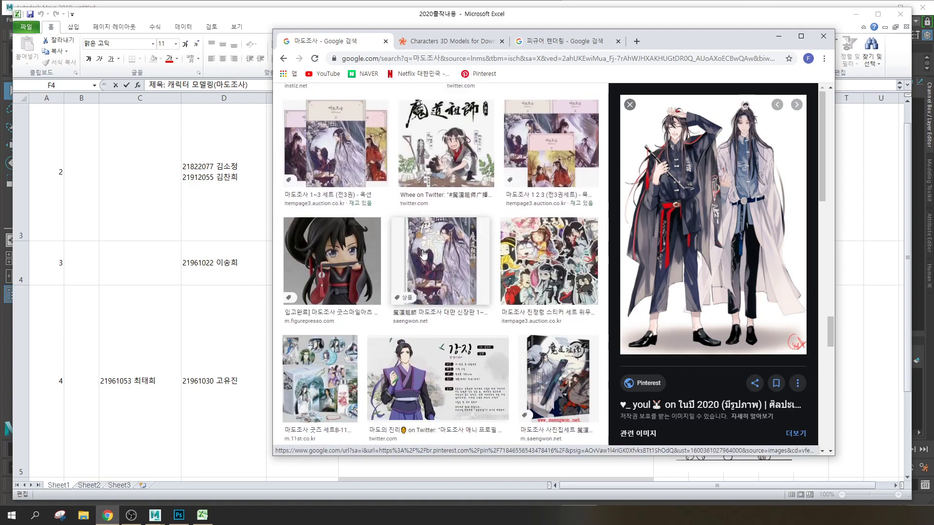
Preview the chibi flute-playing figure and the Taiwanese novel cover, and bring the chibi figure back for examination
left_click(336, 306)
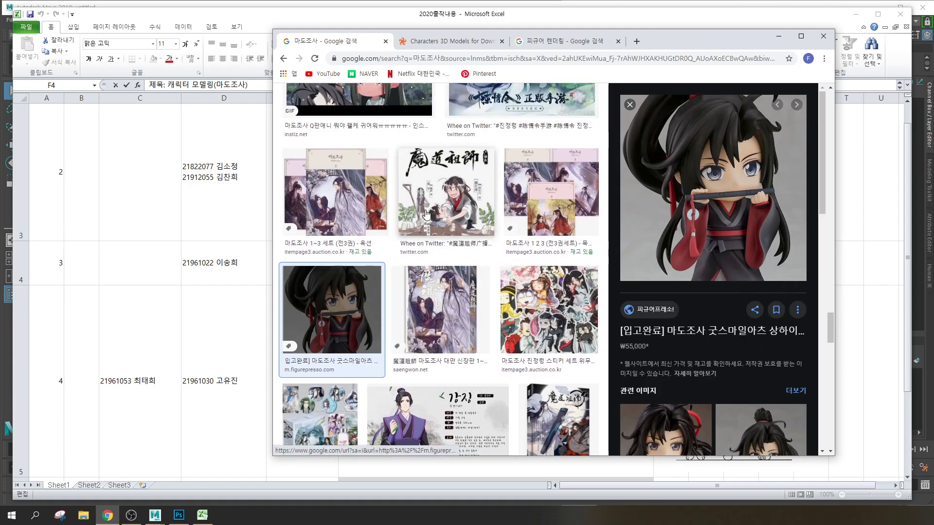
scroll(428, 214, "up", 2)
scroll(444, 216, "down", 8)
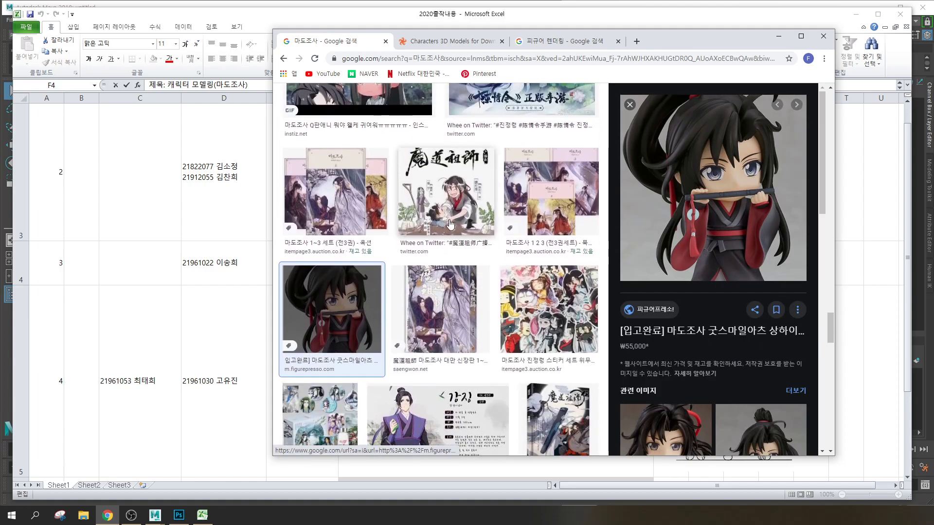
scroll(440, 263, "down", 5)
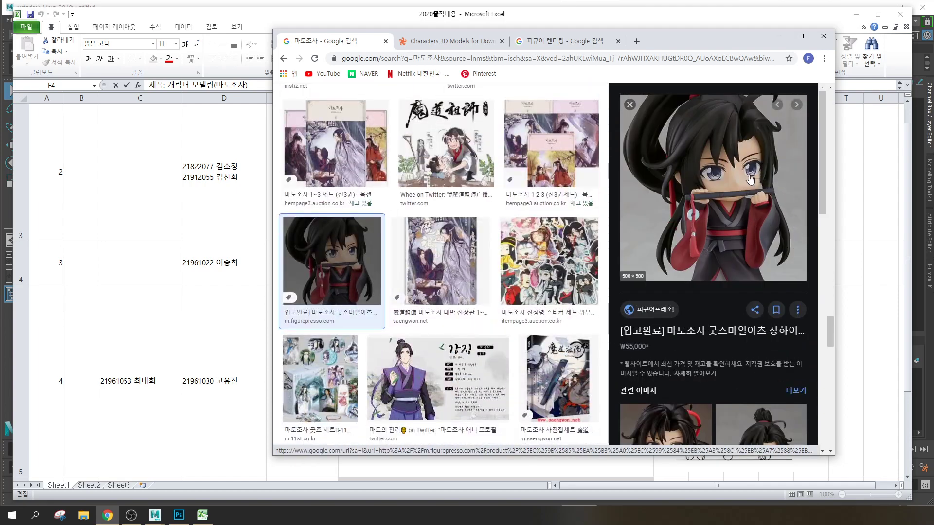
left_click(440, 260)
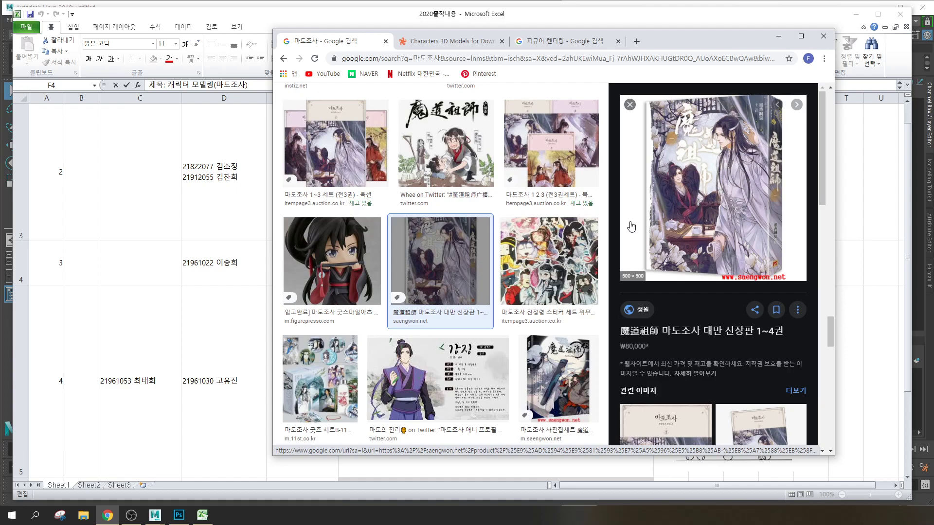
scroll(407, 228, "down", 2)
scroll(408, 228, "up", 1)
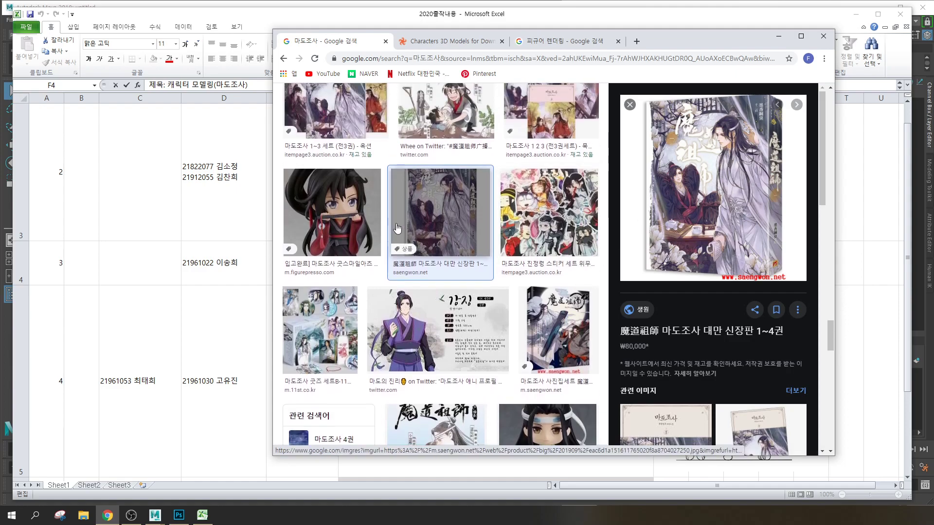
left_click(363, 221)
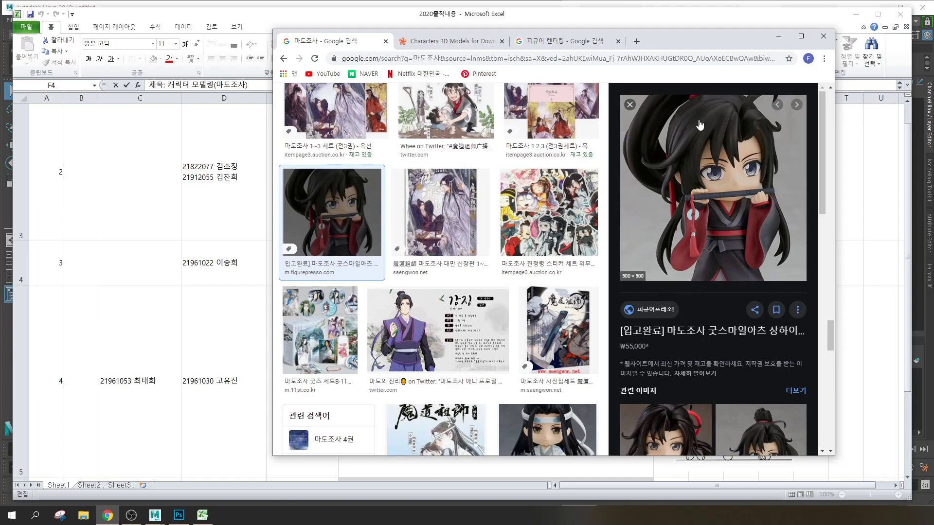
Return to the TurboSquid character models and examine the realistic, cartoon, robot and creature examples throughout the list
left_click(444, 41)
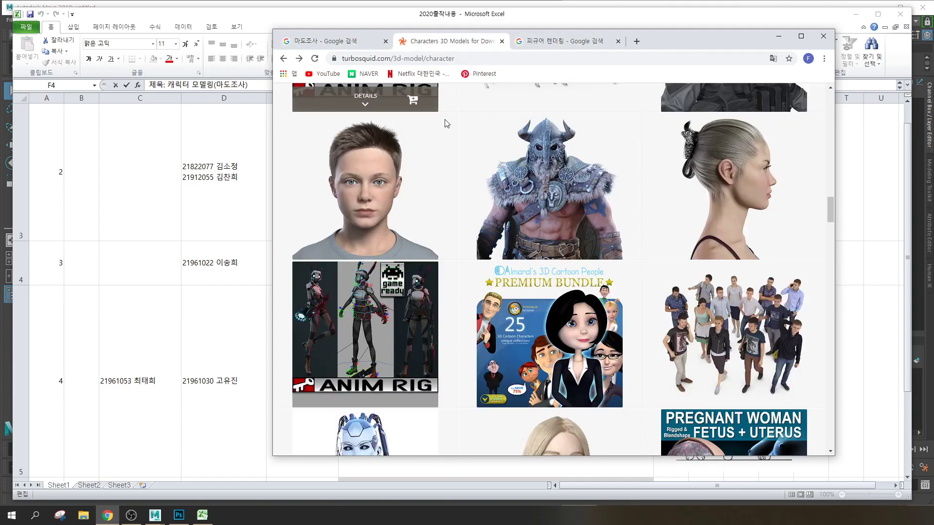
scroll(712, 189, "down", 9)
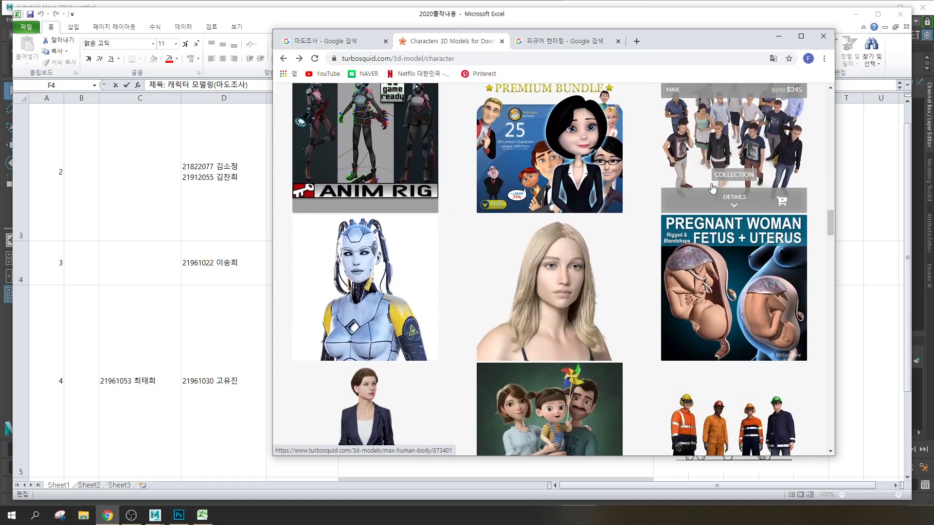
scroll(711, 189, "up", 15)
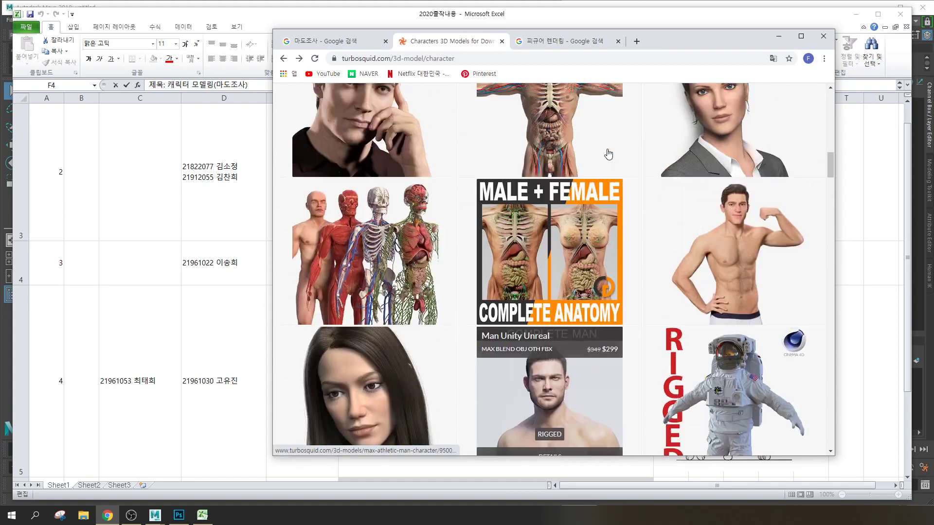
scroll(591, 152, "up", 10)
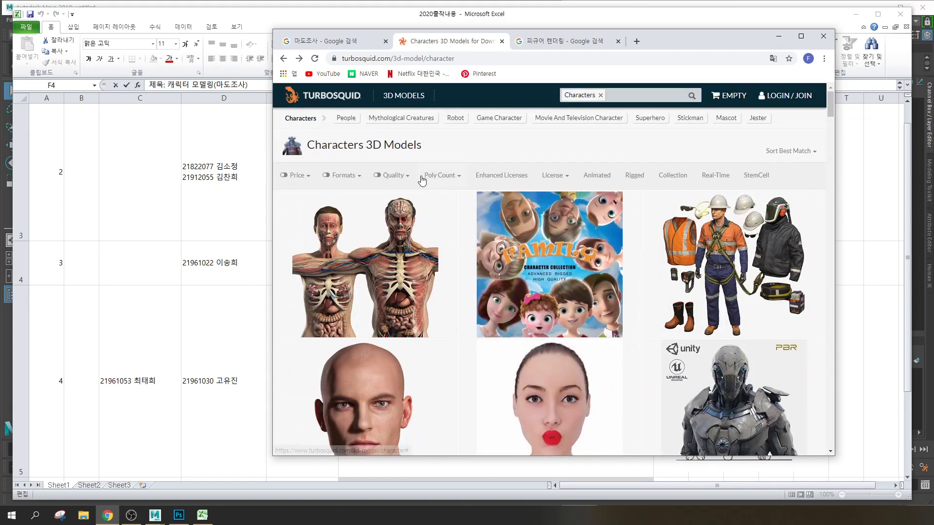
scroll(419, 180, "down", 20)
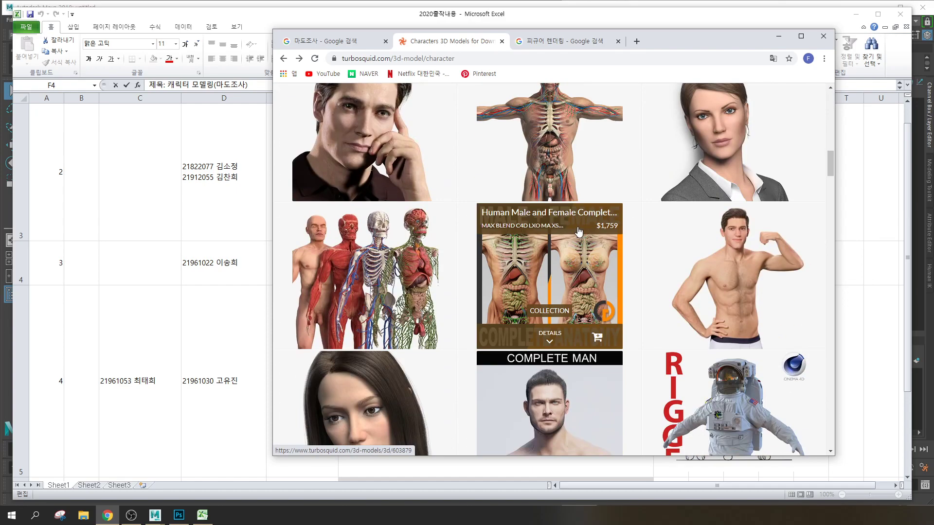
scroll(579, 231, "down", 8)
scroll(632, 243, "down", 5)
scroll(643, 245, "down", 3)
scroll(637, 249, "down", 4)
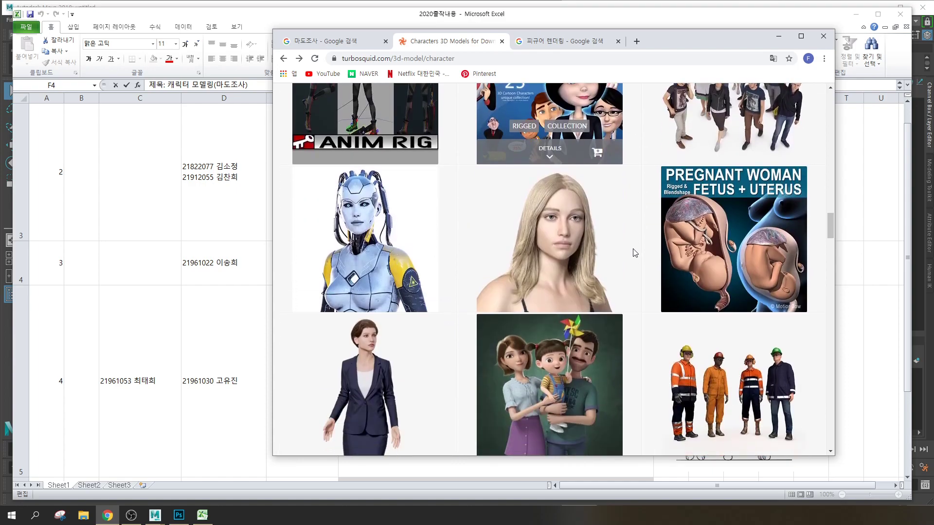
scroll(637, 253, "down", 7)
scroll(644, 254, "down", 8)
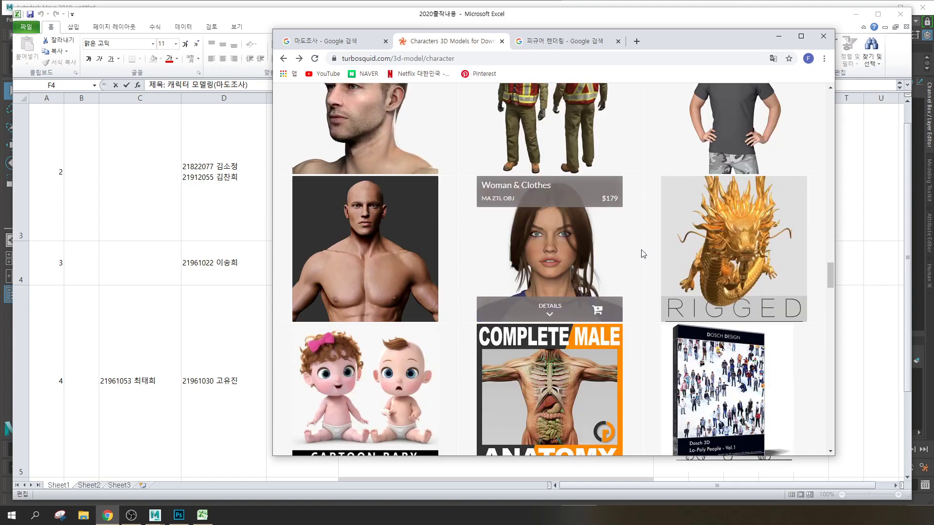
scroll(643, 253, "down", 10)
scroll(644, 263, "down", 10)
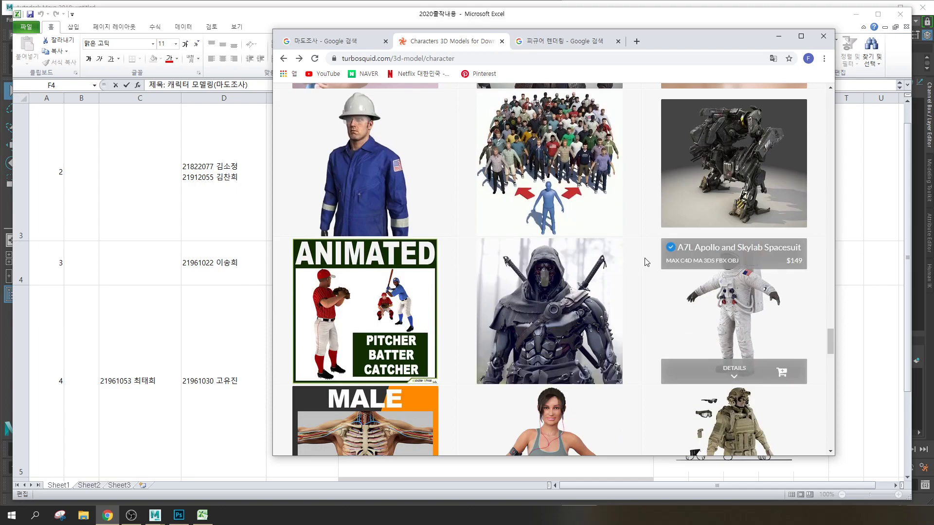
scroll(646, 263, "down", 5)
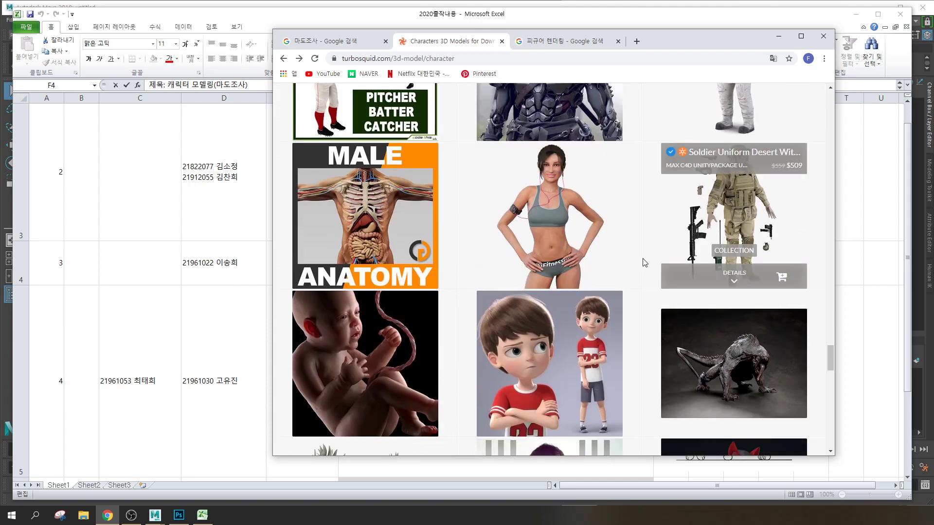
scroll(645, 262, "down", 4)
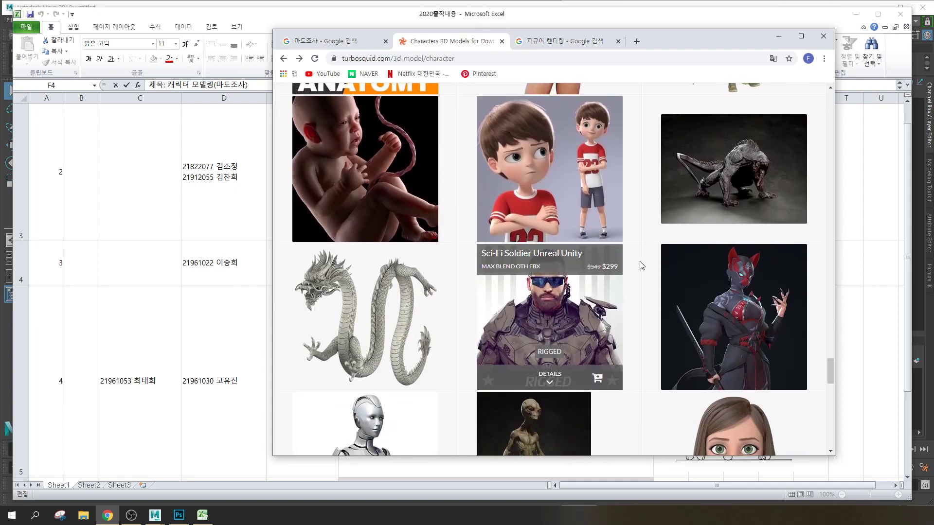
scroll(642, 264, "down", 5)
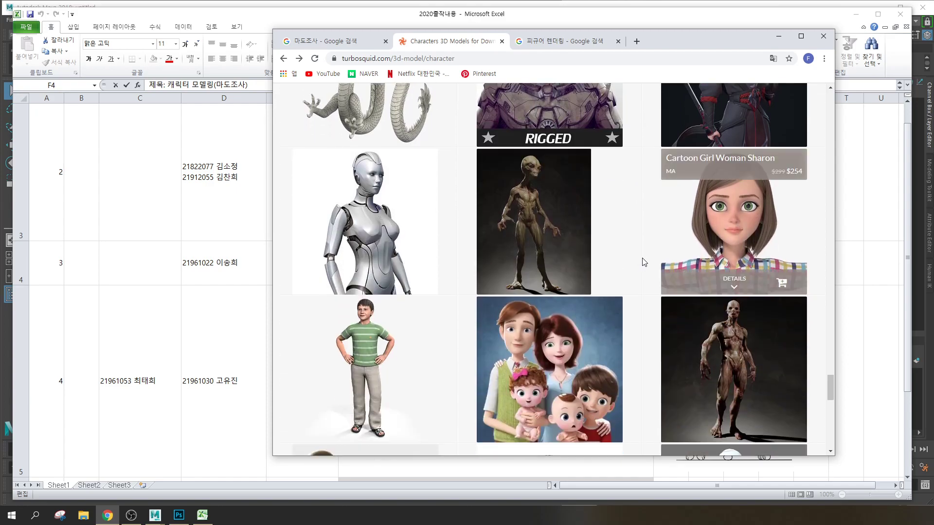
Open the Ben boy model in the green striped shirt, look through its first preview images, and return to the character list
left_click(380, 368)
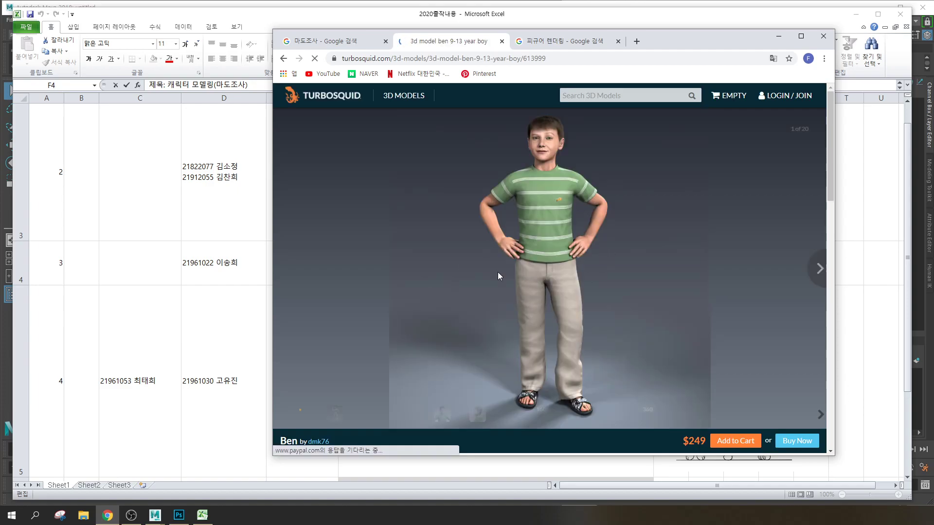
left_click(340, 419)
left_click(372, 422)
left_click(405, 419)
left_click(372, 422)
left_click(337, 420)
left_click(298, 421)
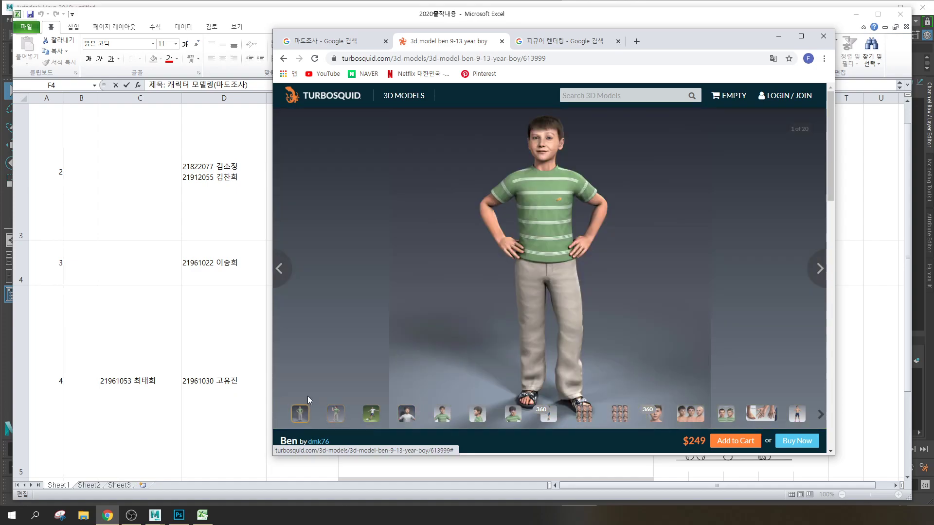
left_click(283, 59)
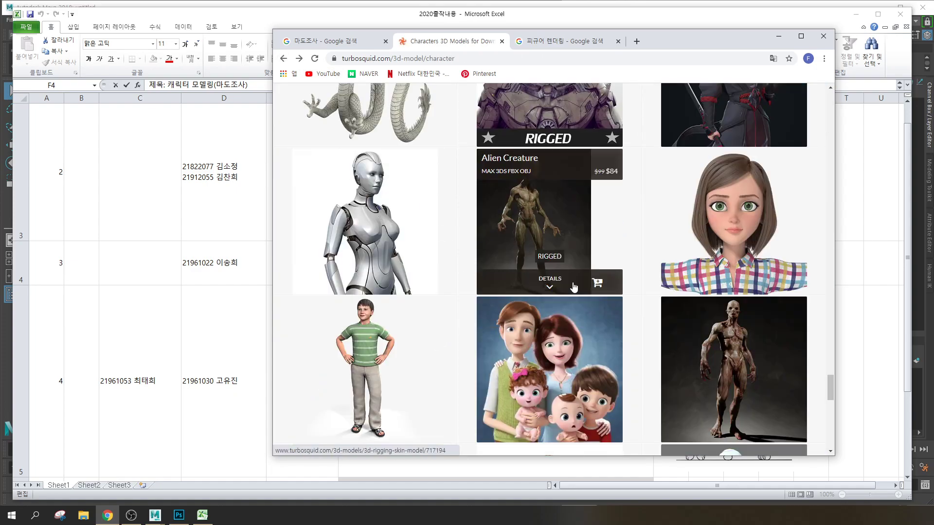
Preview the Cartoon Girl Woman Sharon model's head and full-body images, return to the character list, and examine the neighbouring models
left_click(703, 234)
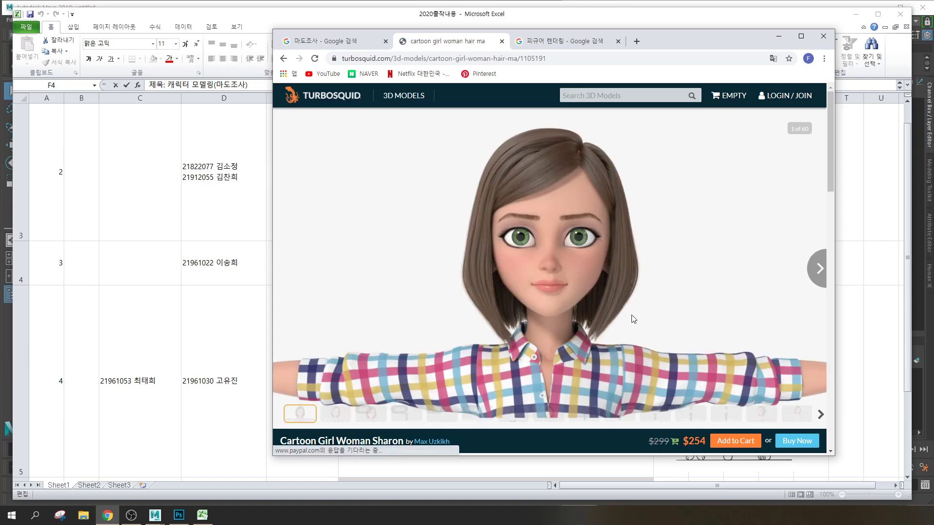
left_click(332, 419)
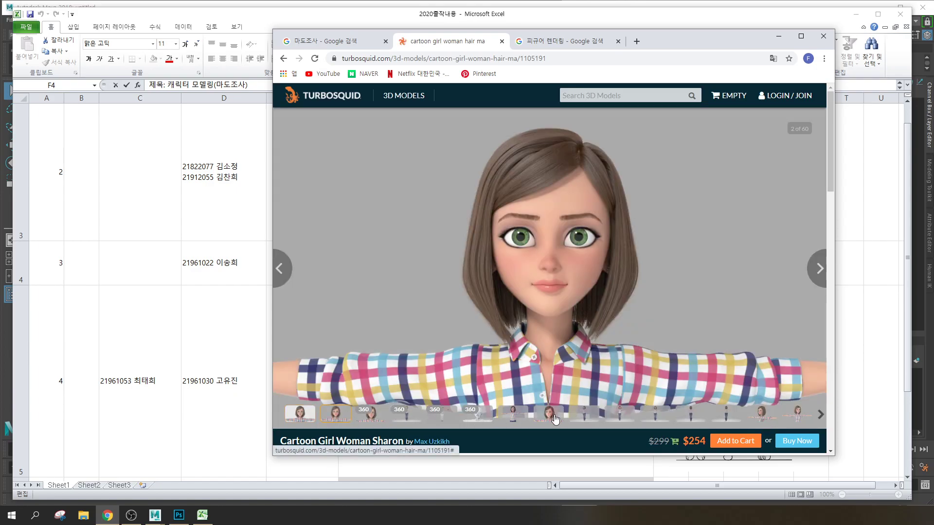
left_click(584, 415)
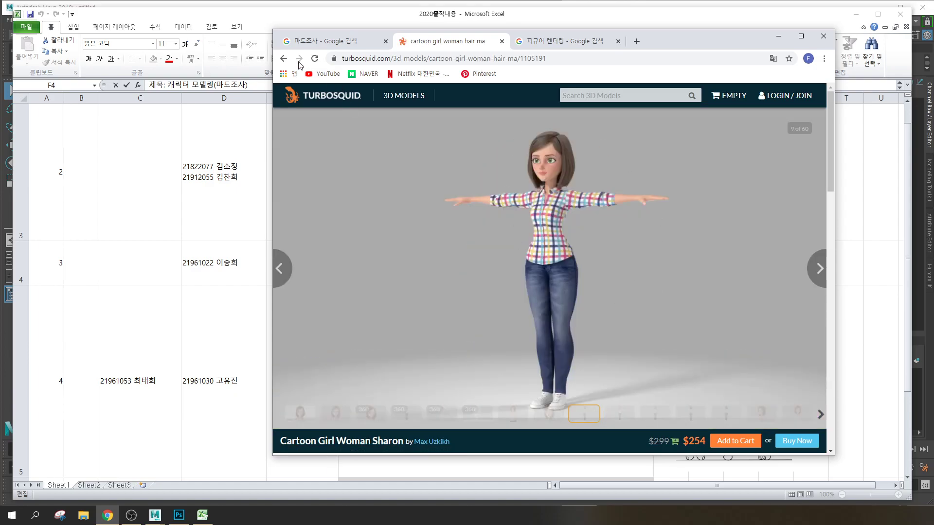
left_click(283, 59)
scroll(590, 328, "down", 4)
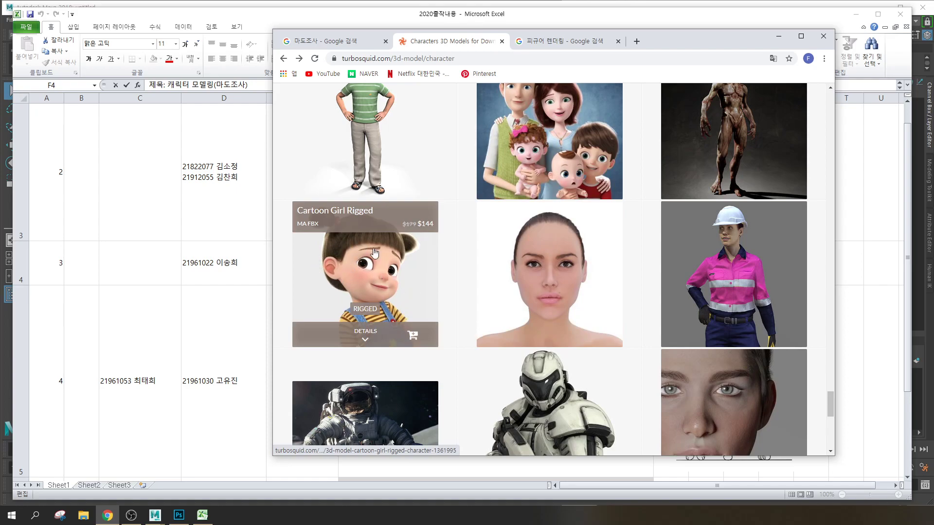
scroll(343, 268, "down", 3)
scroll(343, 267, "down", 4)
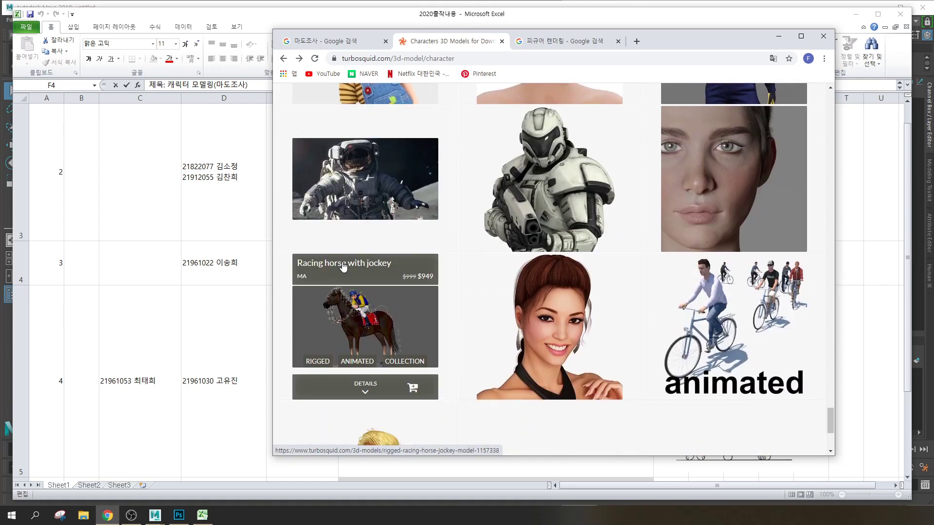
scroll(533, 265, "up", 15)
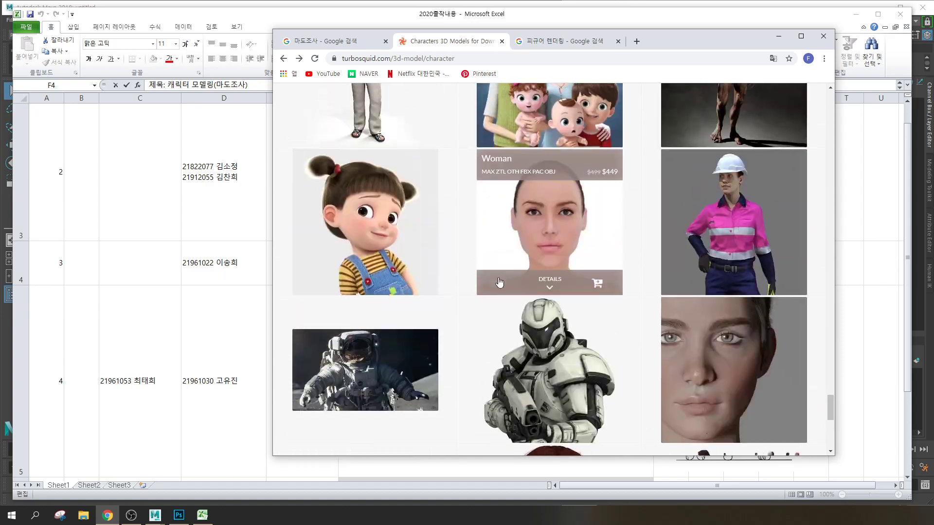
Switch back to the Excel workbook and highlight the text of the third group's 마도조사 character modeling proposal for review
left_click(238, 283)
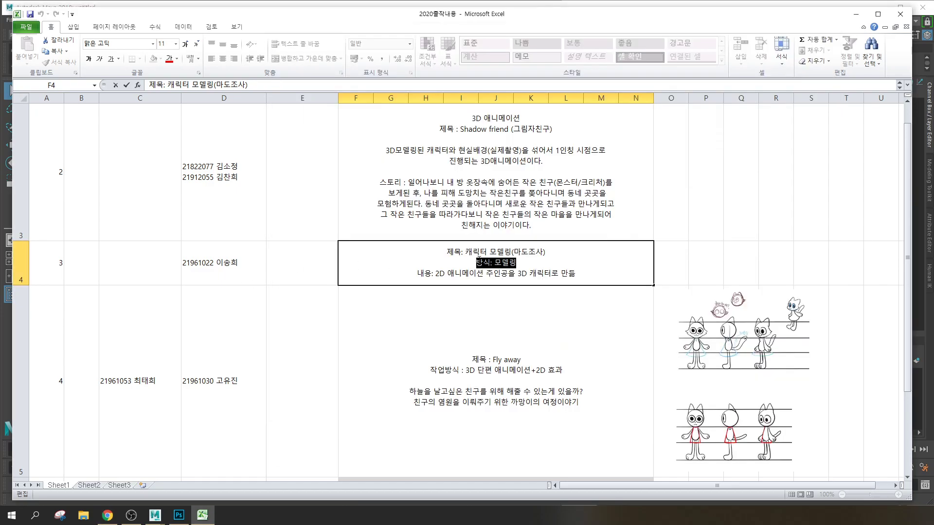
left_click(548, 273)
left_click_drag(571, 273, 428, 240)
left_click(622, 265)
left_click(621, 224)
left_click(615, 270)
Highlight the working method, the story lines and the words 2D 효과 in the fourth group's Fly away proposal
left_click(593, 325)
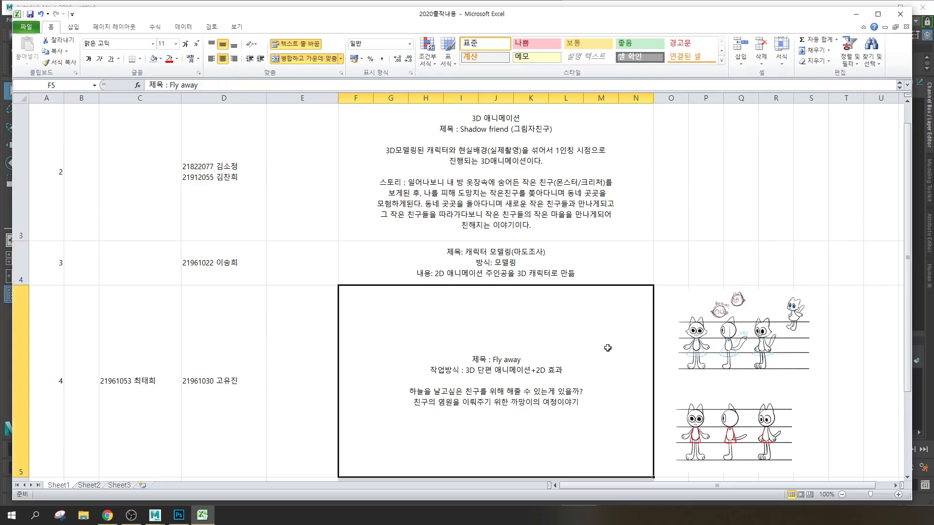
double_click(470, 372)
left_click_drag(467, 372, 579, 374)
left_click(579, 373)
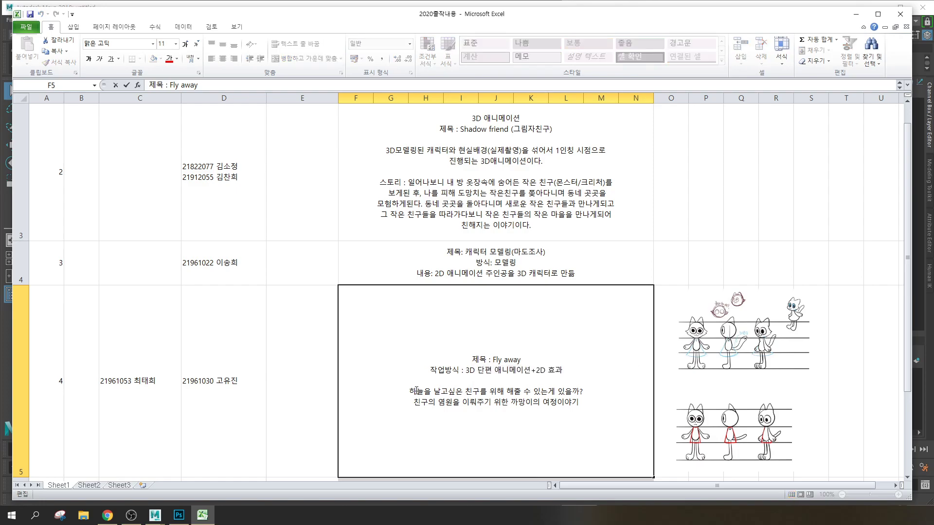
mouse_move(412, 393)
left_mouse_down()
mouse_move(583, 393)
mouse_move(448, 403)
mouse_move(564, 404)
mouse_move(579, 403)
mouse_move(408, 393)
left_mouse_up()
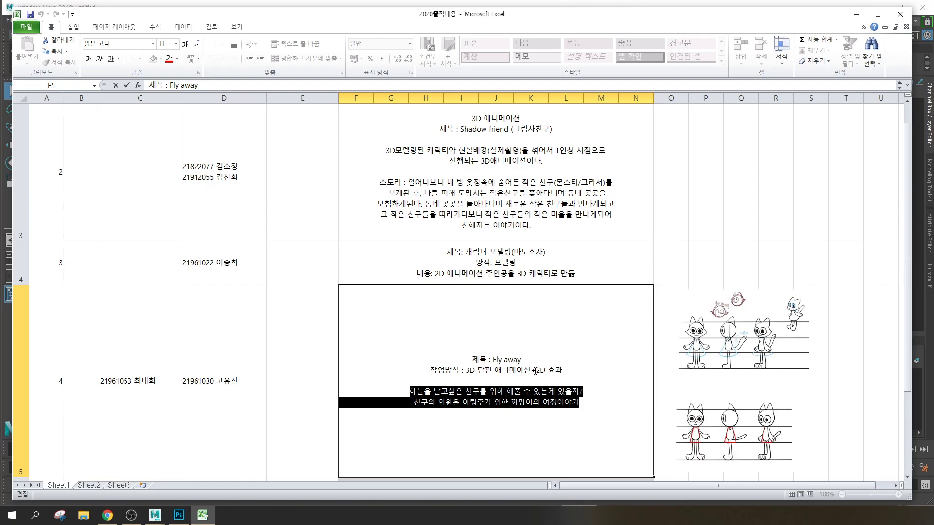
left_click_drag(535, 371, 563, 372)
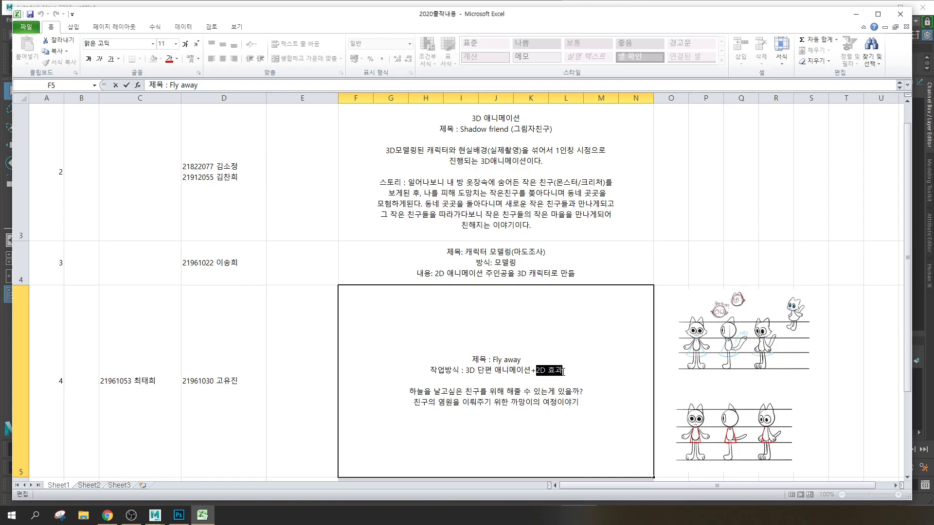
Examine the character sheet drawing beside the fourth group's Fly away proposal and highlight the proposal's two story lines
left_click(712, 336)
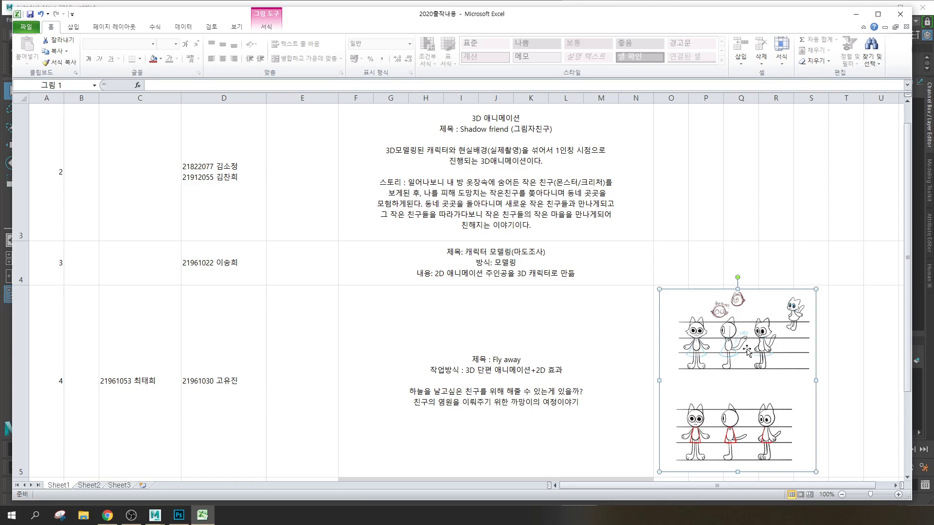
double_click(421, 390)
left_click_drag(410, 391, 578, 402)
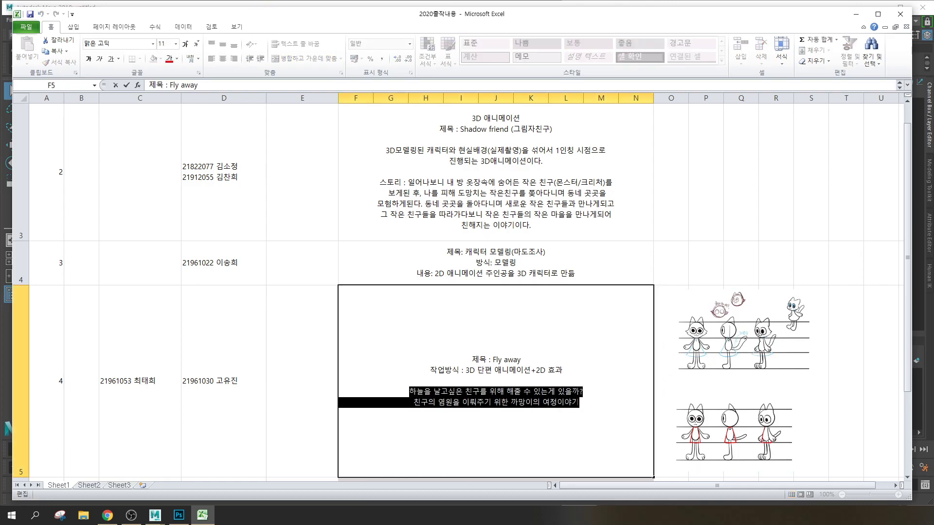
left_click(743, 385)
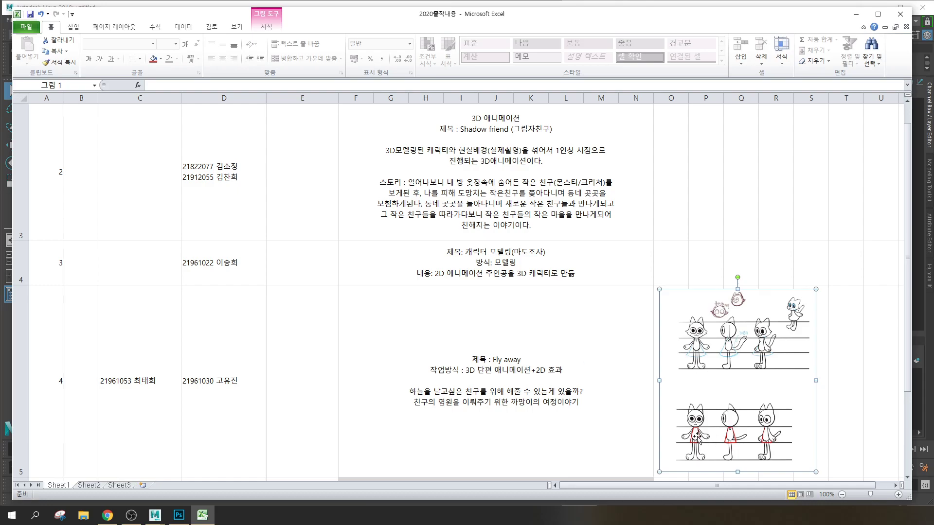
Go to the fifth group's 앨리스와 고슴도치 proposal and highlight its 내용 story text and heading lines for review
left_click_drag(911, 290, 911, 293)
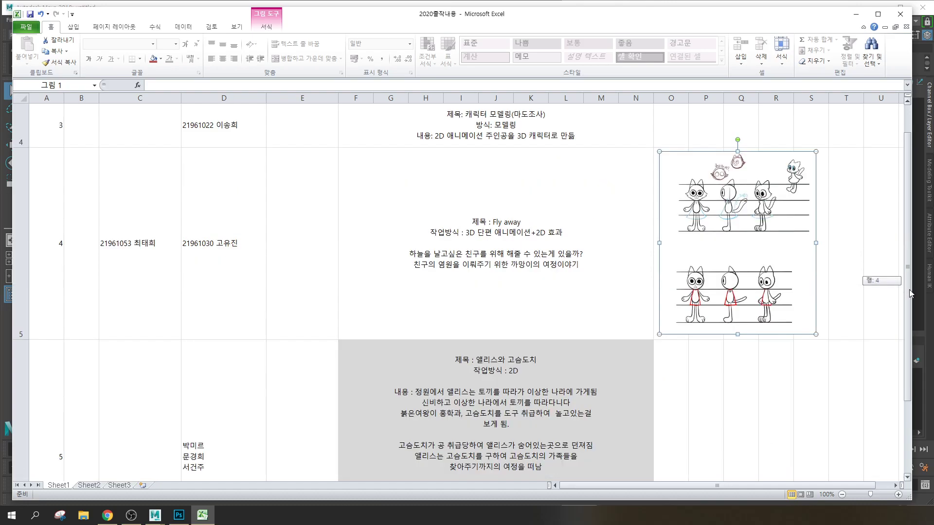
left_click_drag(911, 296, 914, 313)
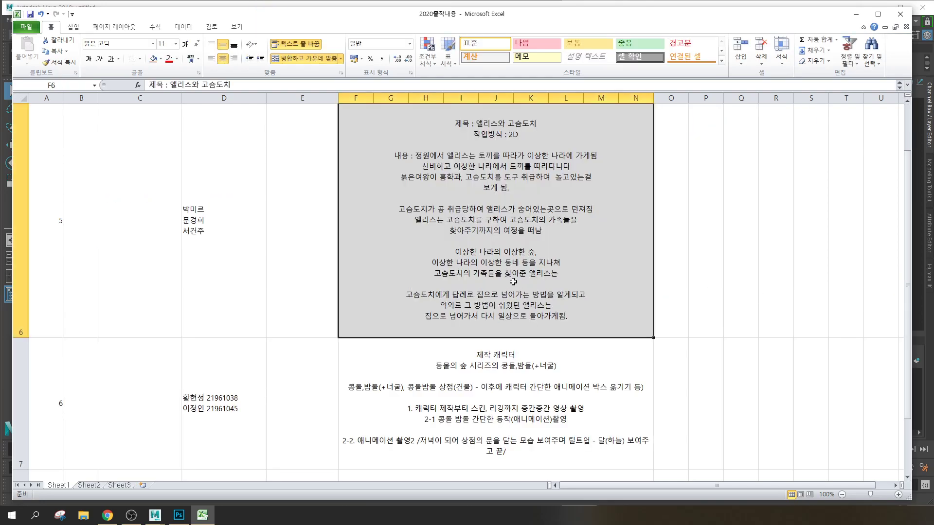
double_click(468, 156)
left_click_drag(418, 156, 581, 318)
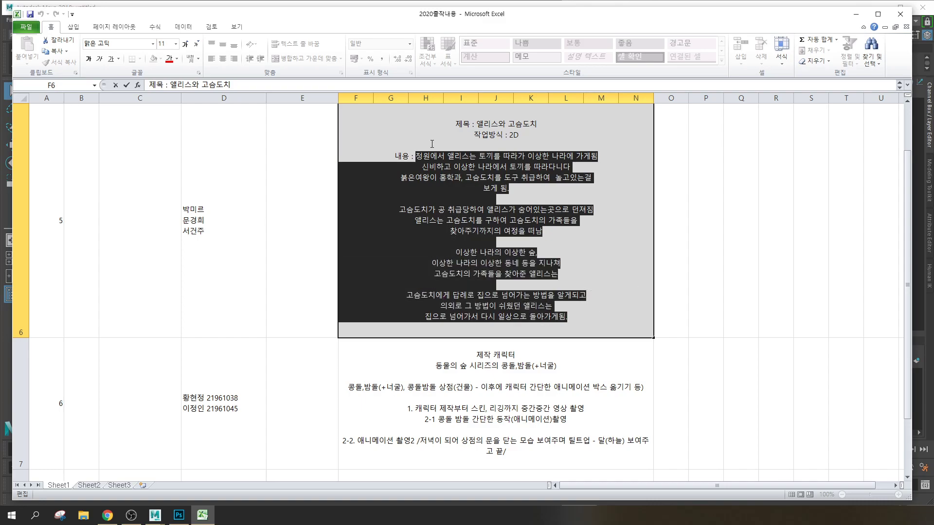
double_click(515, 135)
left_click_drag(417, 155, 451, 124)
left_click(495, 178)
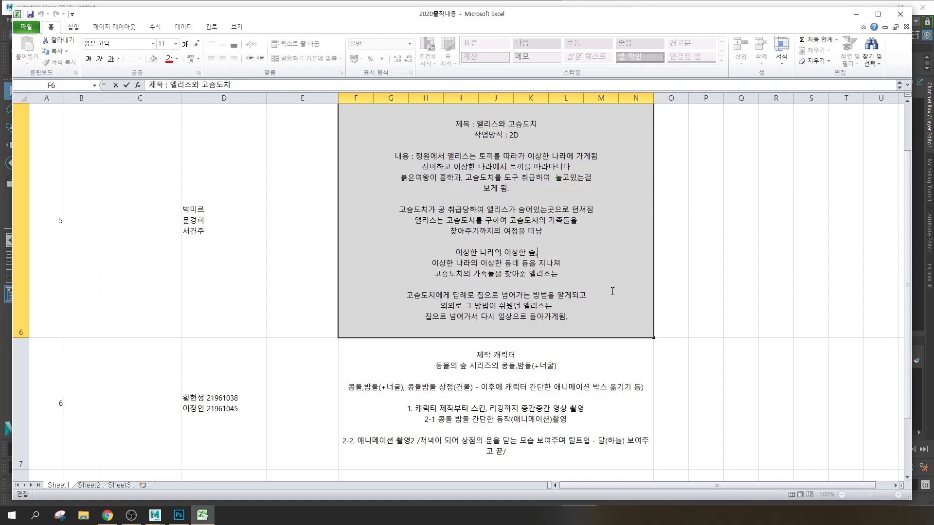
Open the sixth group's 동물의 숲 proposal text and highlight the phrase 이후에 캐릭터 간단한 애니메이션 박스 옮기기 등
left_click_drag(908, 266, 909, 267)
left_click(491, 359)
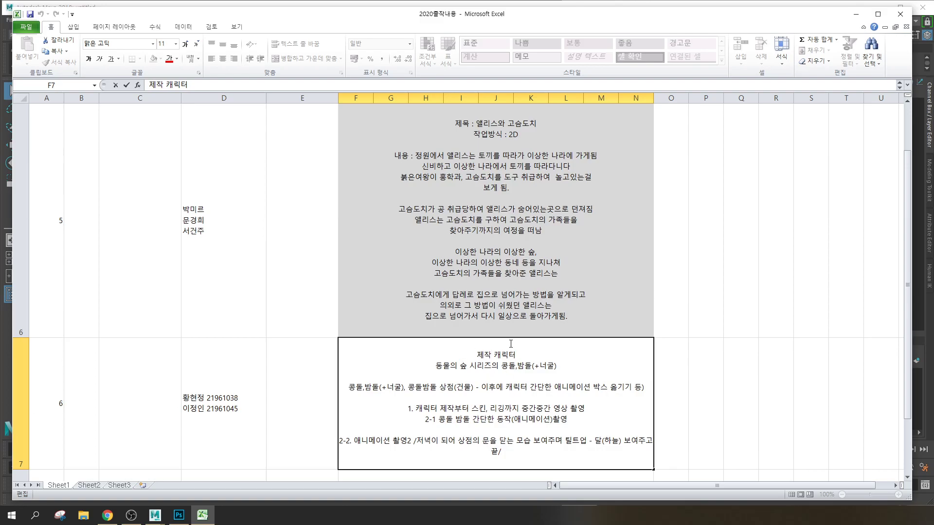
key("Escape")
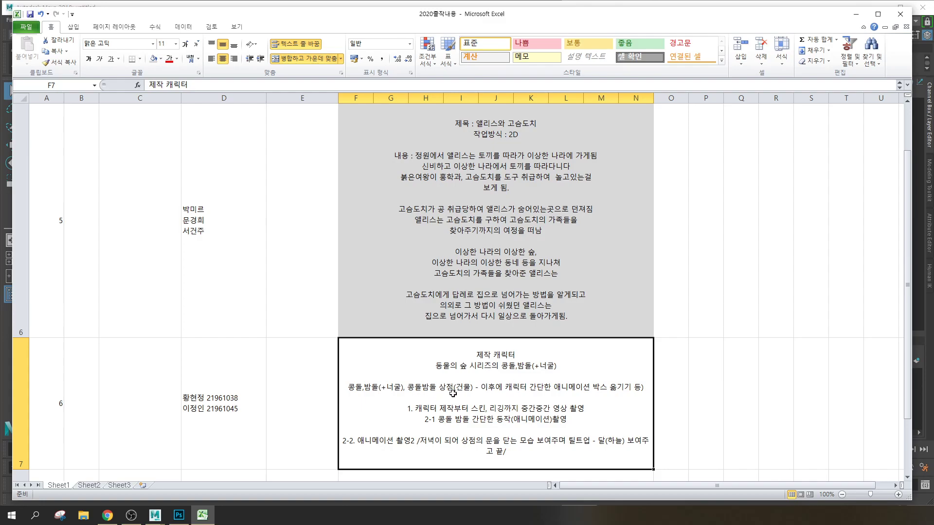
double_click(510, 391)
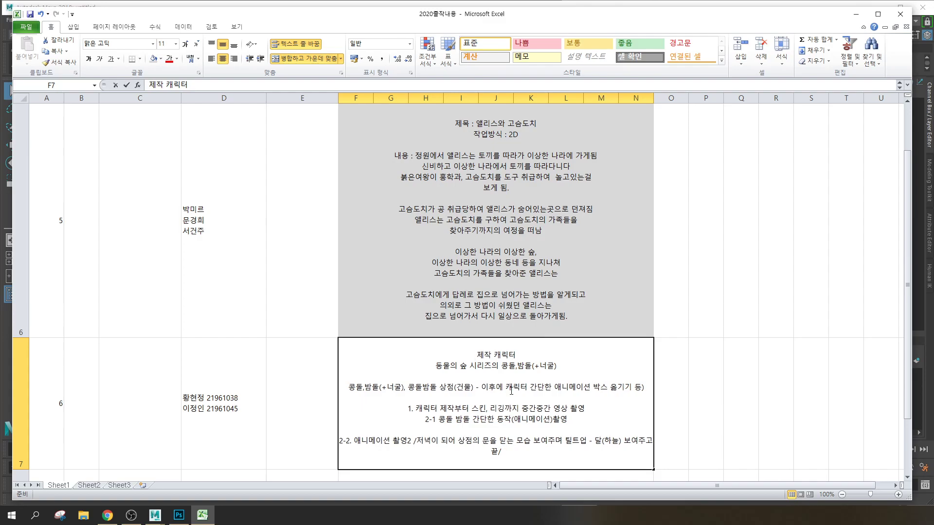
left_click_drag(481, 391, 642, 390)
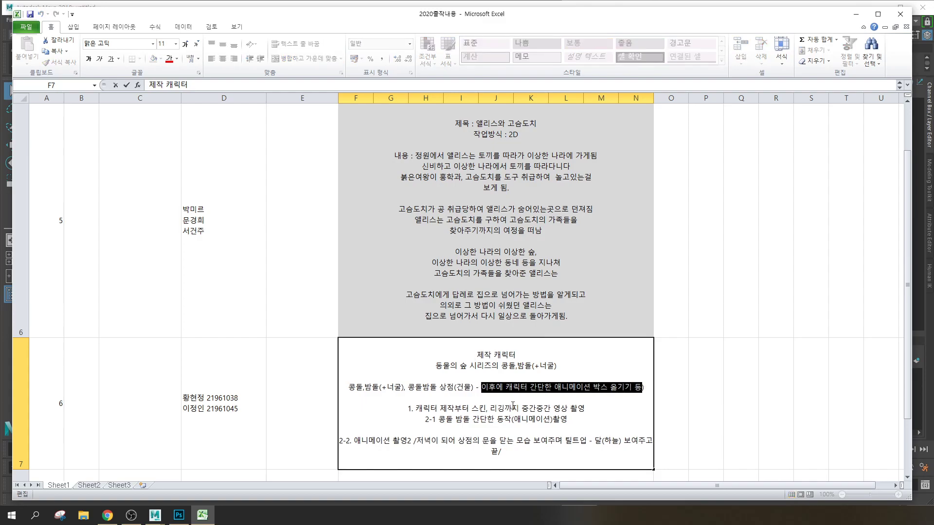
Highlight parts of the sixth group's item 1 on character production, skin and rigging, and its item 2-1 on simple character motion
left_click_drag(415, 409, 575, 407)
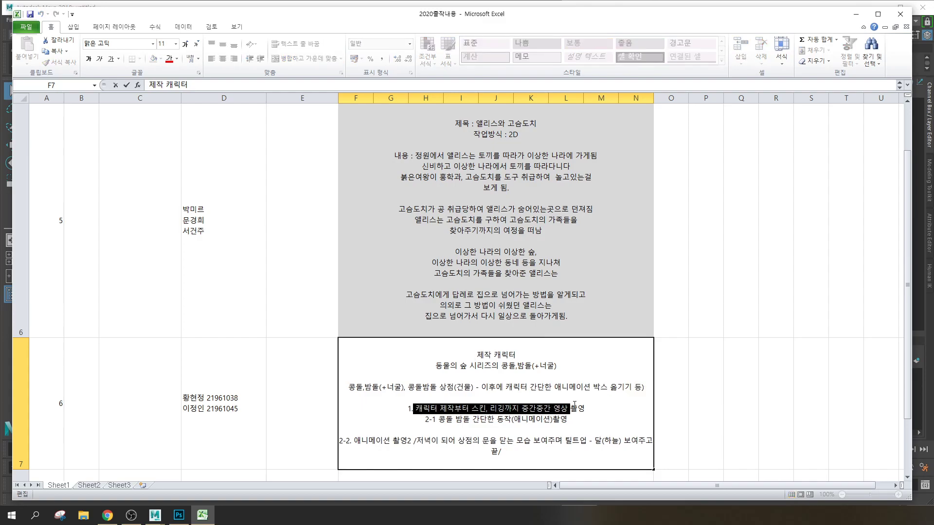
key("shift+Left")
key("shift+Left")
key("shift+Left")
key("shift+Left")
key("shift+Left")
key("shift+Left")
key("shift+Left")
key("shift+Left")
key("shift+Left")
key("shift+Left")
key("shift+Left")
key("shift+Left")
key("shift+Left")
key("shift+Left")
key("shift+Left")
key("shift+Left")
key("shift+Left")
key("shift+Left")
key("shift+Left")
key("shift+Left")
key("shift+Right")
key("shift+Right")
key("shift+Right")
key("shift+Right")
key("shift+Right")
key("shift+Right")
key("shift+Right")
key("shift+Right")
key("shift+Right")
key("shift+Right")
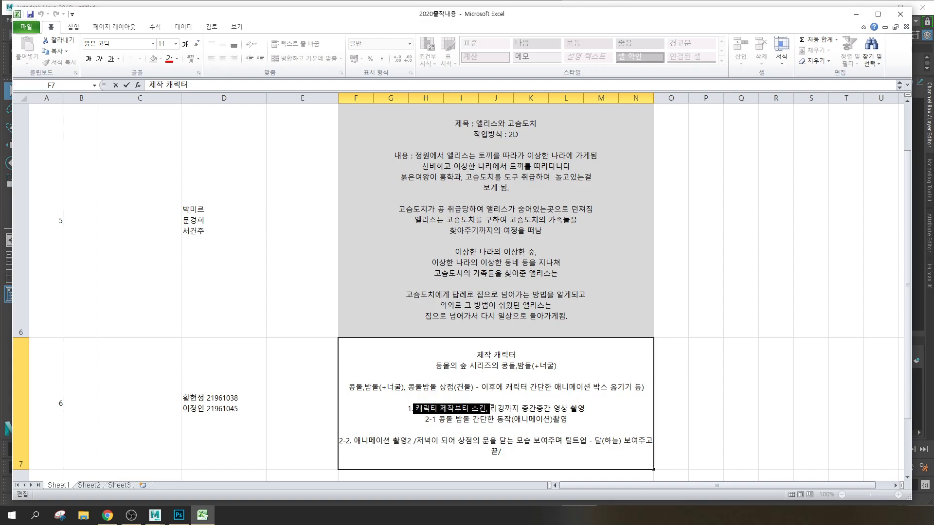
key("shift+Right")
key("shift+Right")
key("shift+Right")
key("shift+Right")
key("shift+Right")
key("shift+Right")
left_click_drag(518, 408, 587, 409)
left_click_drag(438, 419, 570, 418)
left_click(564, 424)
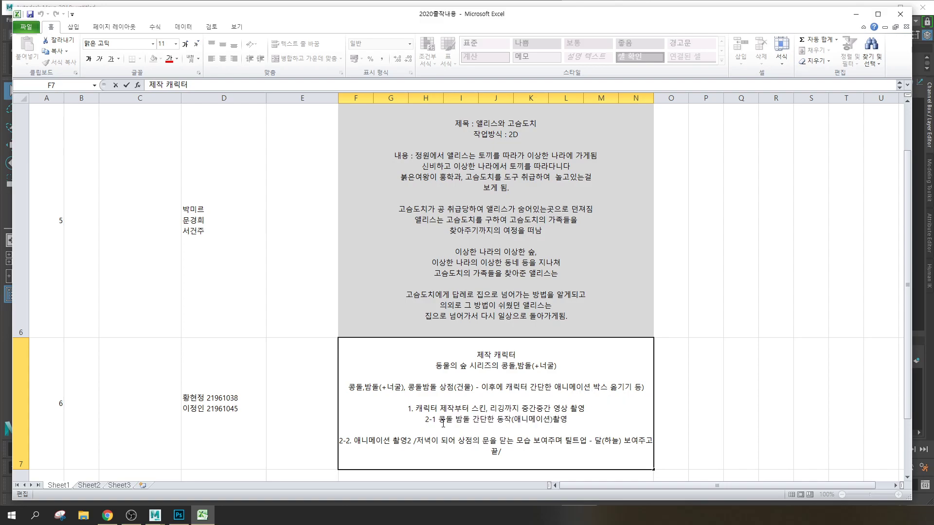
Highlight the sixth group's item 2-2 on filming the evening shop-closing scene, and leave the cell's text editing
left_click_drag(355, 446, 605, 452)
left_click(605, 452)
left_click(232, 389)
left_click(420, 391)
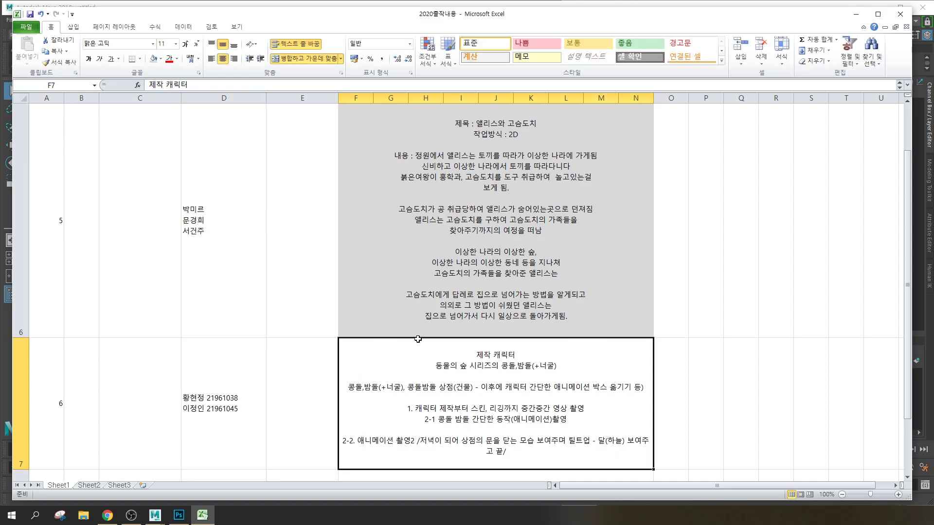
mouse_move(905, 285)
left_mouse_down()
mouse_move(910, 272)
mouse_move(913, 290)
left_mouse_up()
left_click(668, 372)
left_click(536, 370)
Switch to Chrome and search Google Images for 콩돌 밤돌 in the tab holding the 피규어 렌더링 search
left_click(107, 515)
left_click_drag(649, 44, 602, 41)
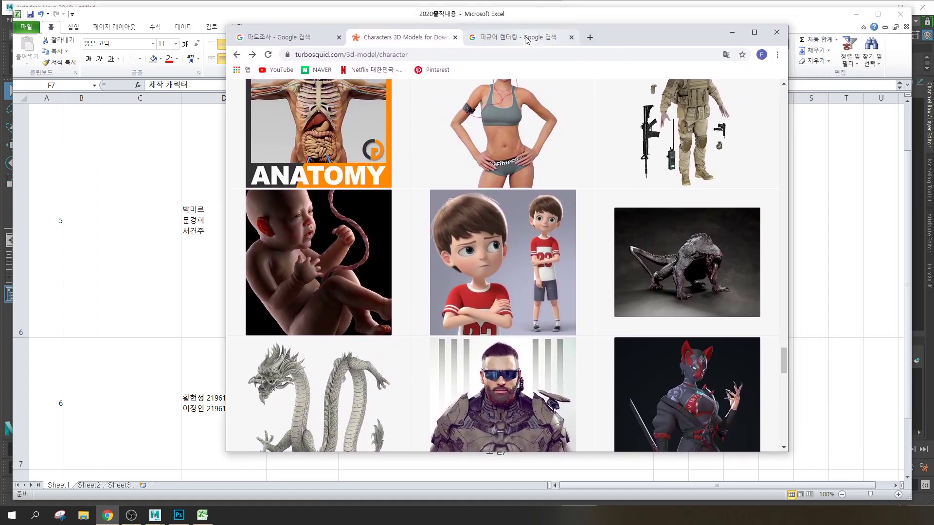
left_click(494, 38)
scroll(390, 100, "up", 10)
triple_click(390, 100)
type("콩돌")
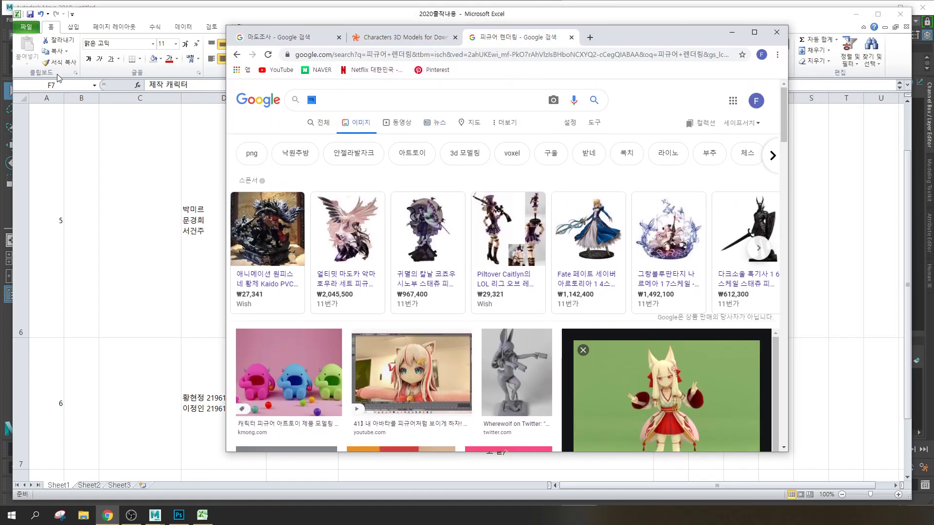
type(" 밤돌")
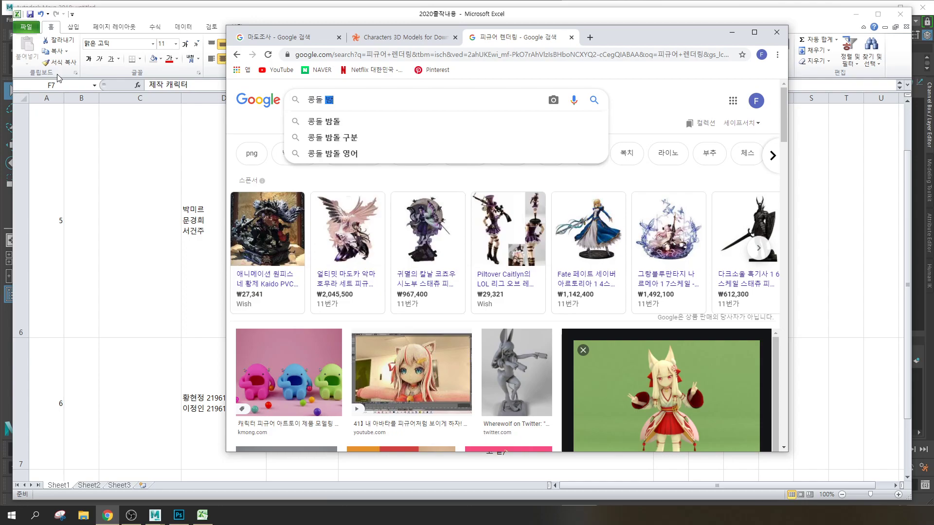
key("Return")
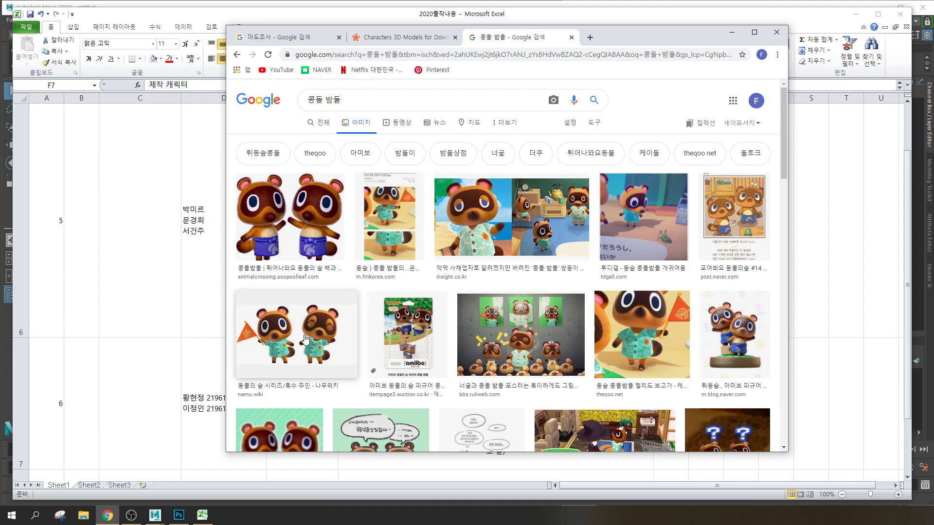
Browse the 콩돌 밤돌 image results and preview the YouTube, 루키스트 and flag-holding twins images
scroll(341, 340, "down", 2)
scroll(420, 347, "down", 3)
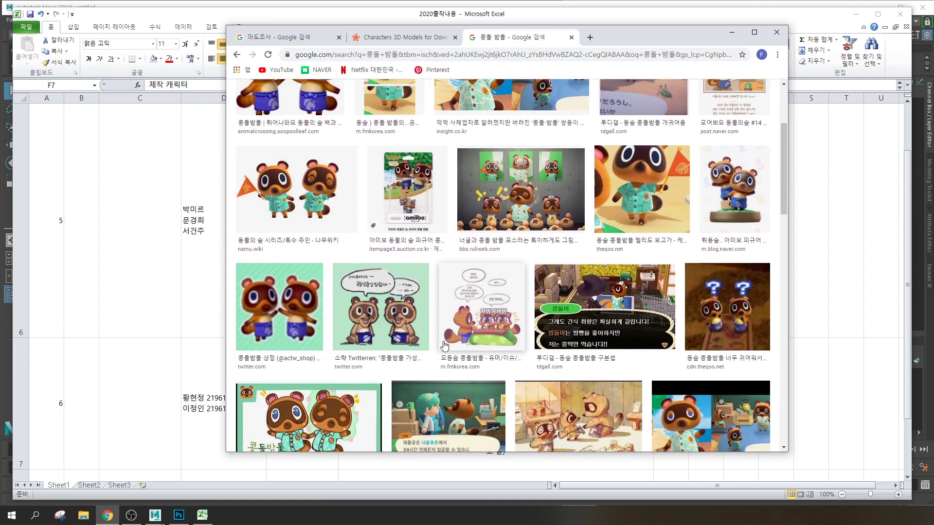
scroll(419, 284, "down", 1)
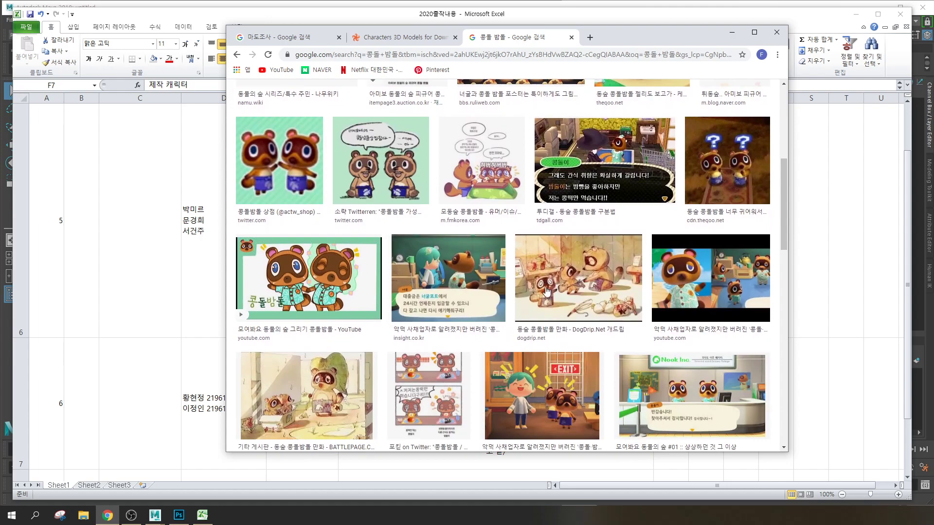
left_click(661, 291)
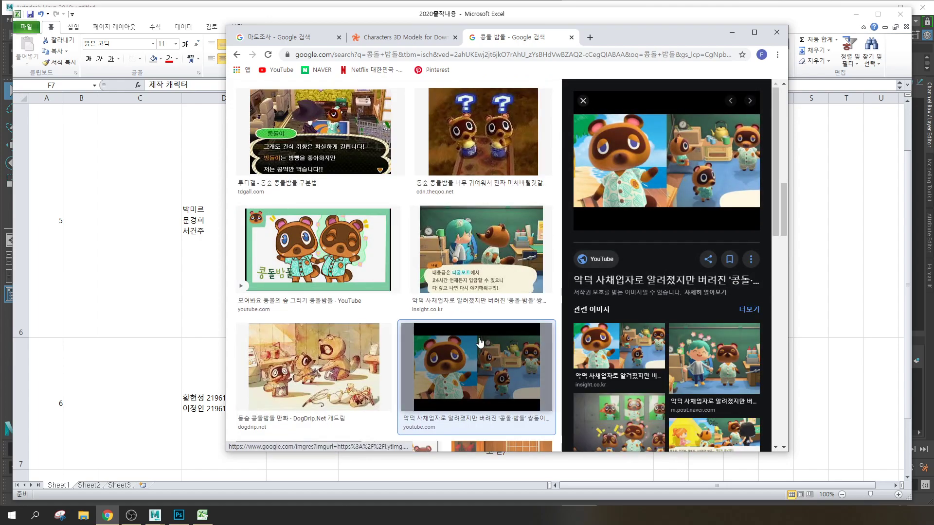
scroll(472, 329, "down", 6)
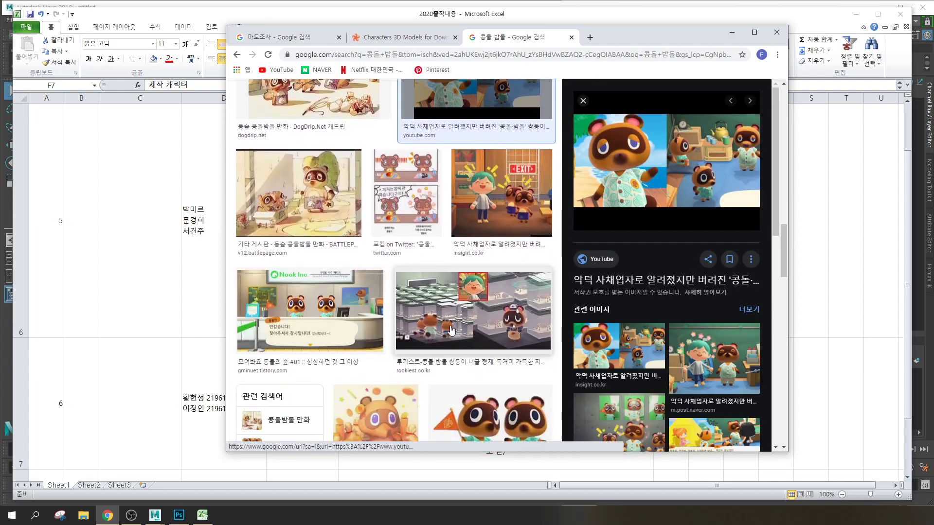
left_click(455, 330)
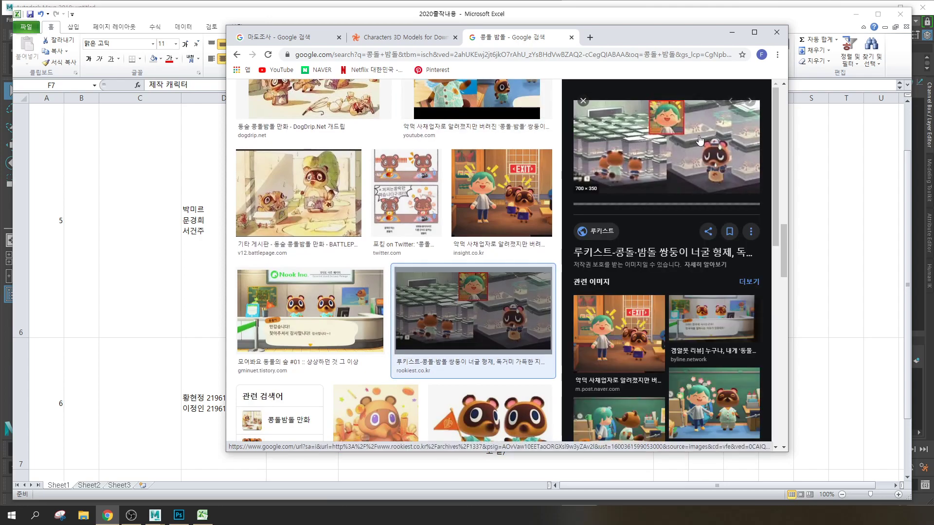
scroll(512, 378, "down", 1)
left_click(509, 379)
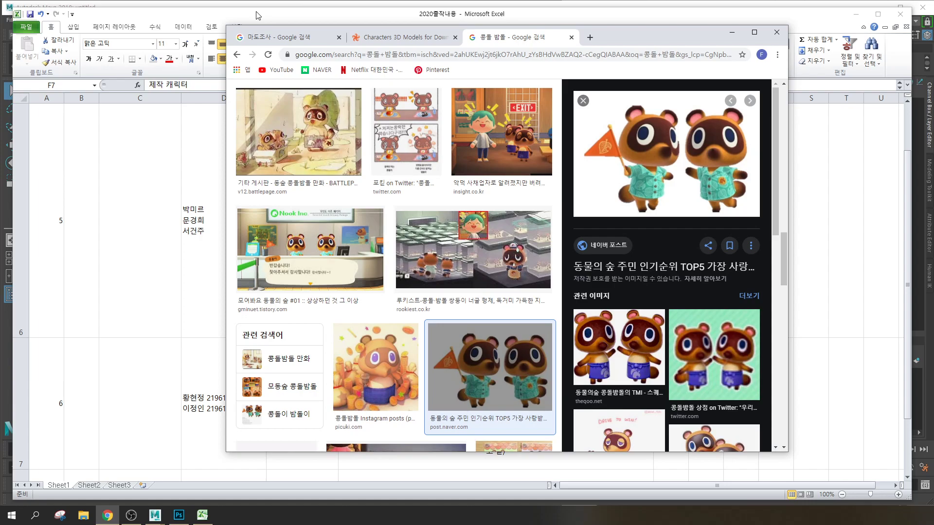
Switch back to Excel, open the sixth group's proposal text, and bring up the twins' preview image in Chrome for comparison
left_click(383, 18)
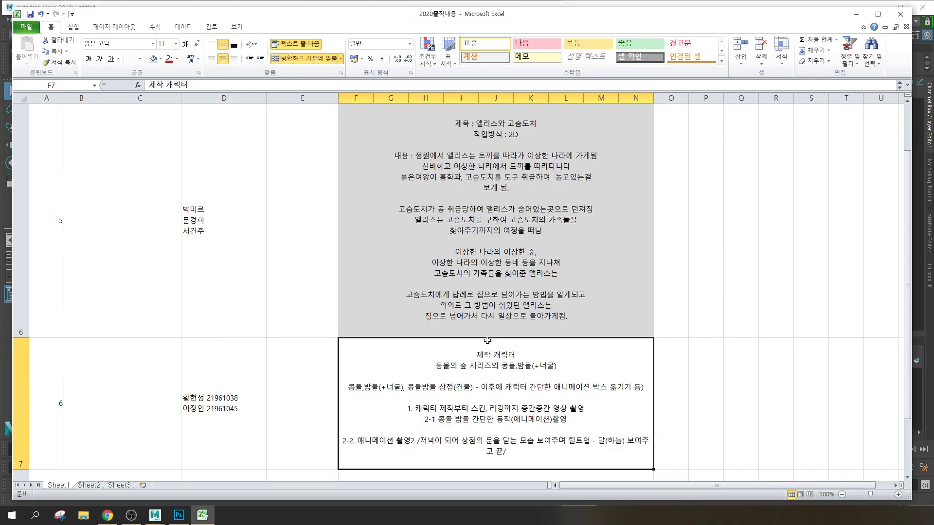
double_click(438, 392)
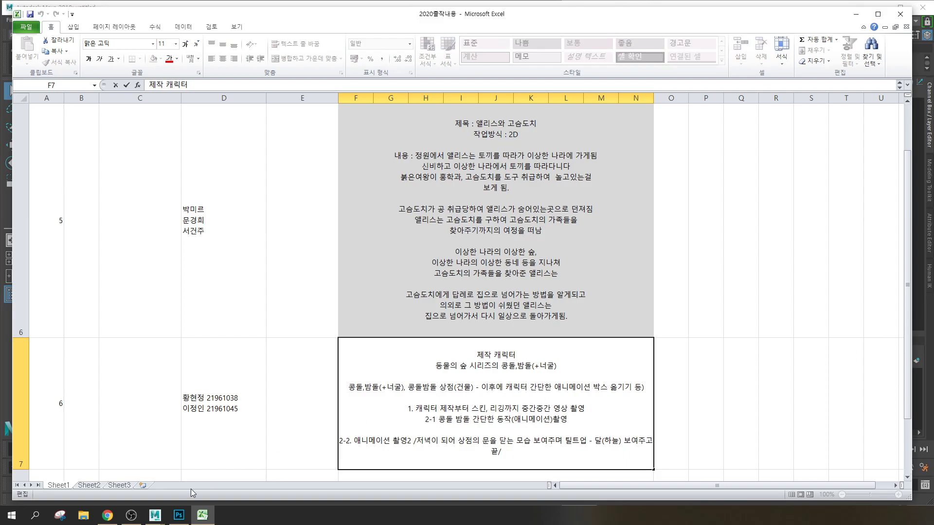
left_click(107, 516)
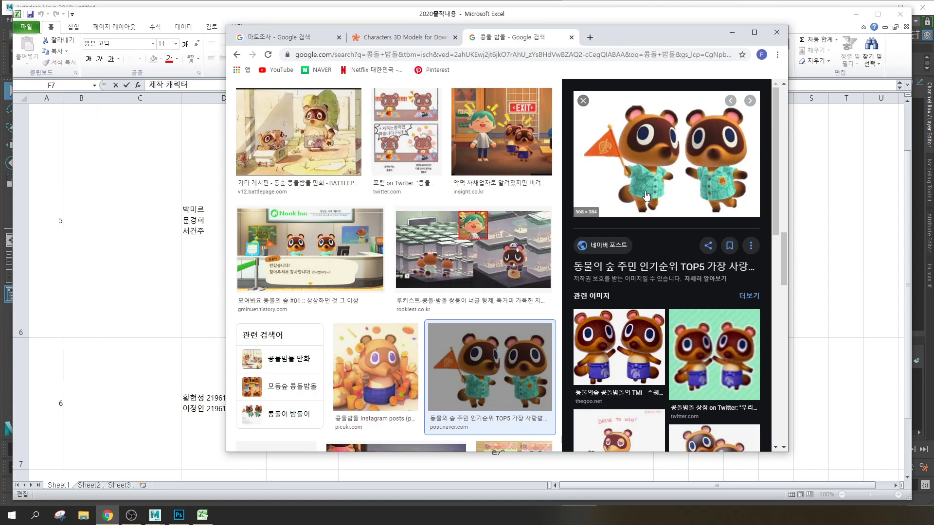
Return to Excel and highlight the sixth group's box-moving animation phrase and the evening shop-closing scene in item 2-2
left_click(364, 16)
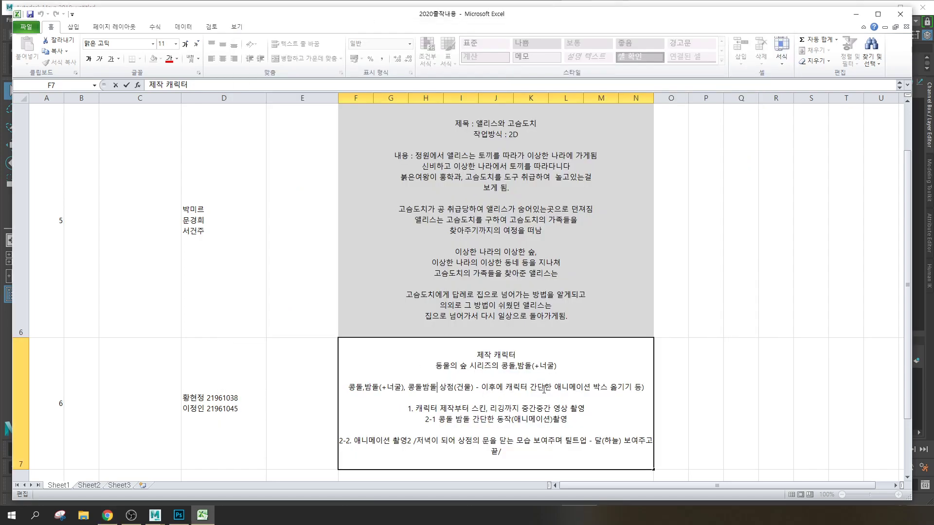
left_click_drag(485, 388, 641, 391)
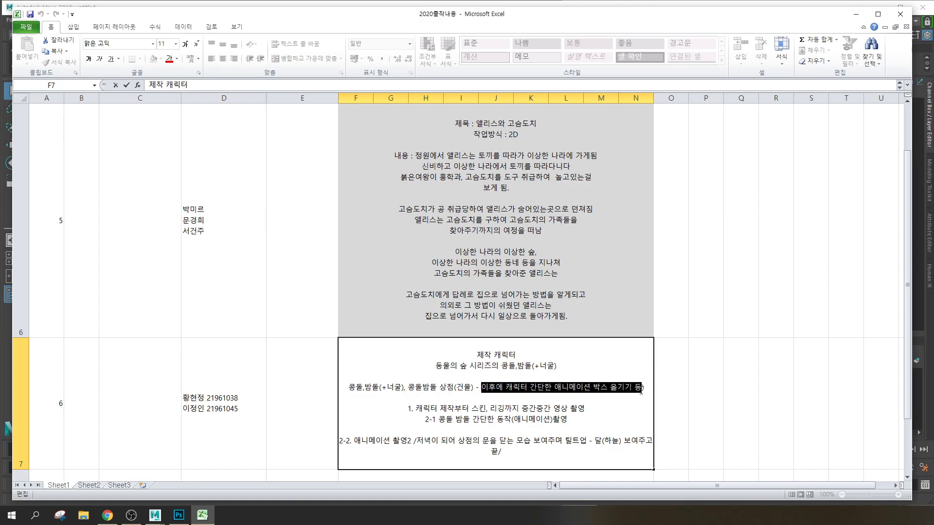
left_click_drag(361, 442, 632, 439)
left_click_drag(545, 388, 635, 389)
left_click_drag(361, 442, 476, 441)
left_click(473, 440)
left_click_drag(414, 441, 532, 441)
Switch to Chrome, preview the Nook Inc. counter and shop dialogue screenshots of the twins, and browse the related images
left_click(107, 515)
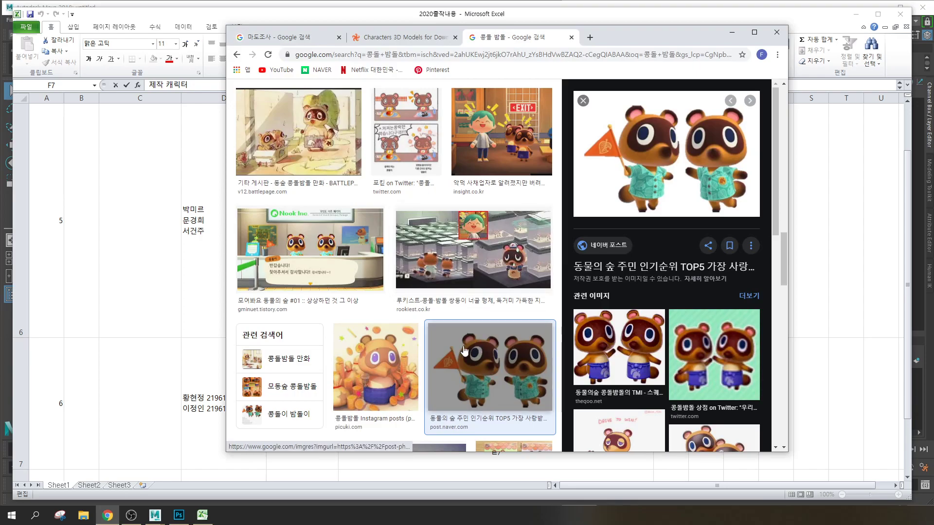
left_click(350, 263)
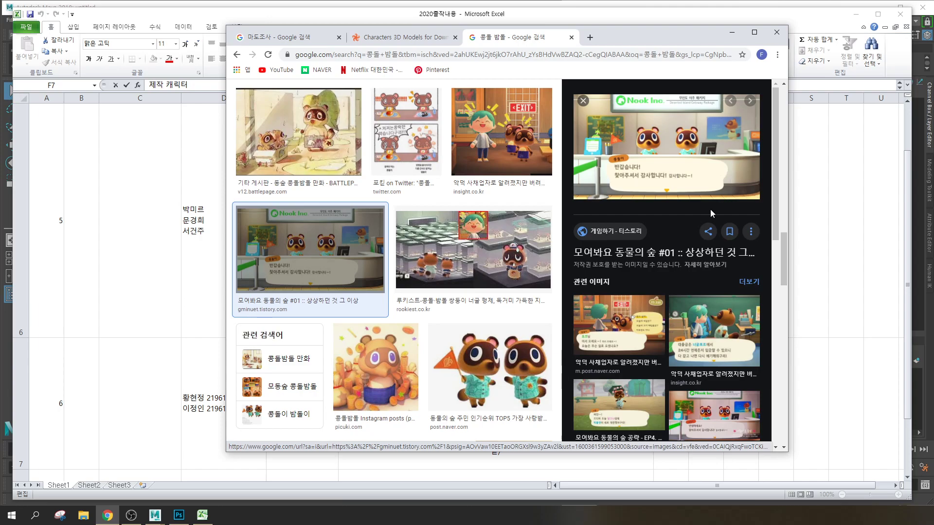
scroll(506, 338, "down", 2)
scroll(506, 338, "down", 2)
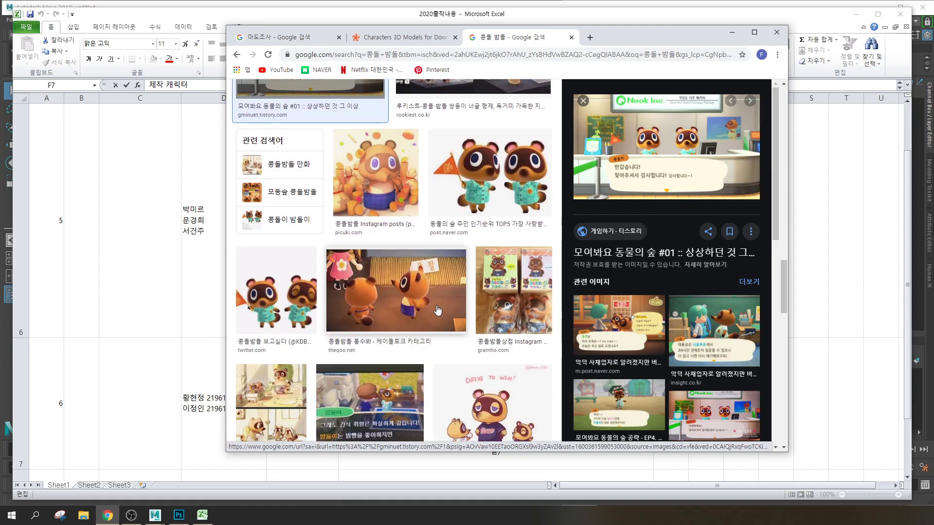
left_click(623, 336)
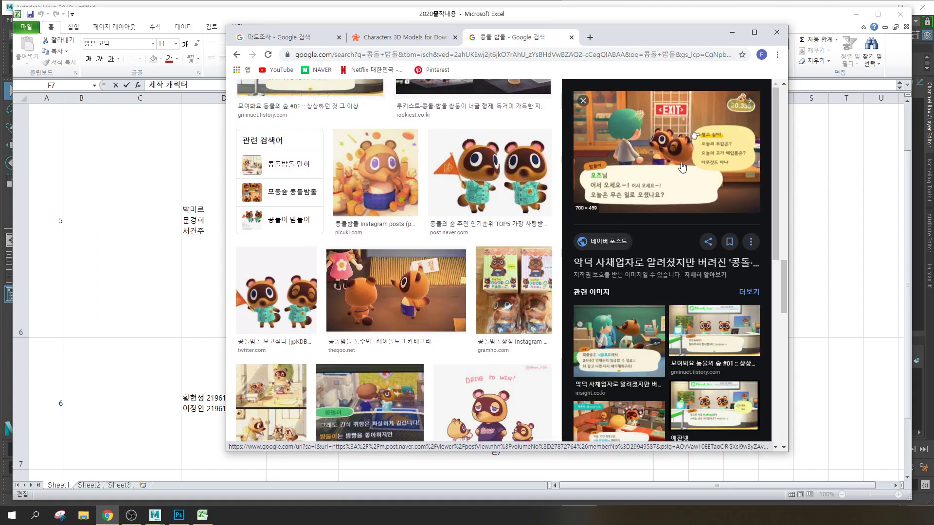
scroll(684, 175, "down", 5)
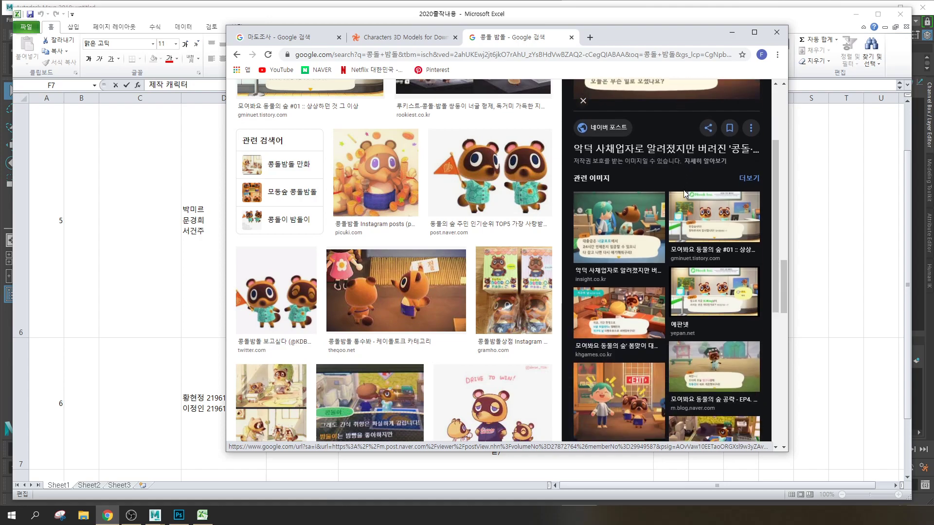
Preview the flag-holding twins image from the results, return to Excel, and highlight the evening shop-closing and tilt-up scene in item 2-2
scroll(685, 194, "down", 2)
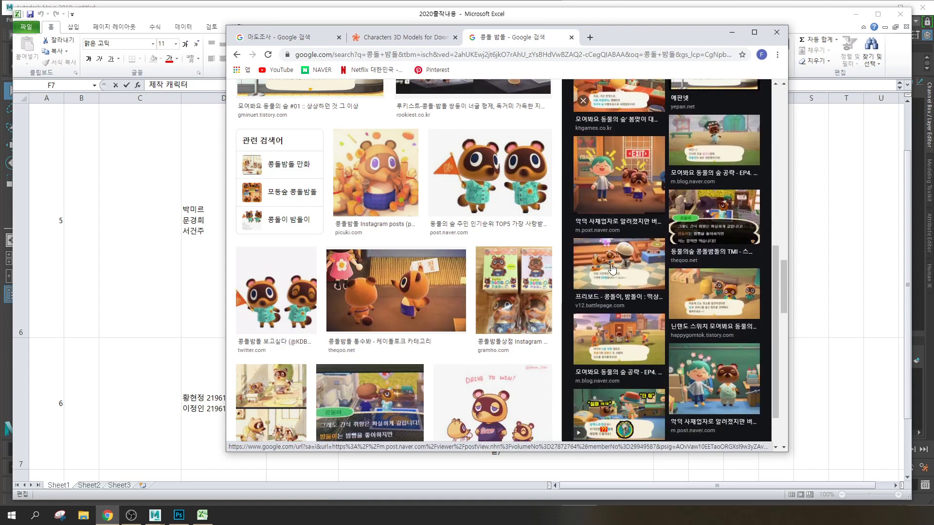
left_click(490, 175)
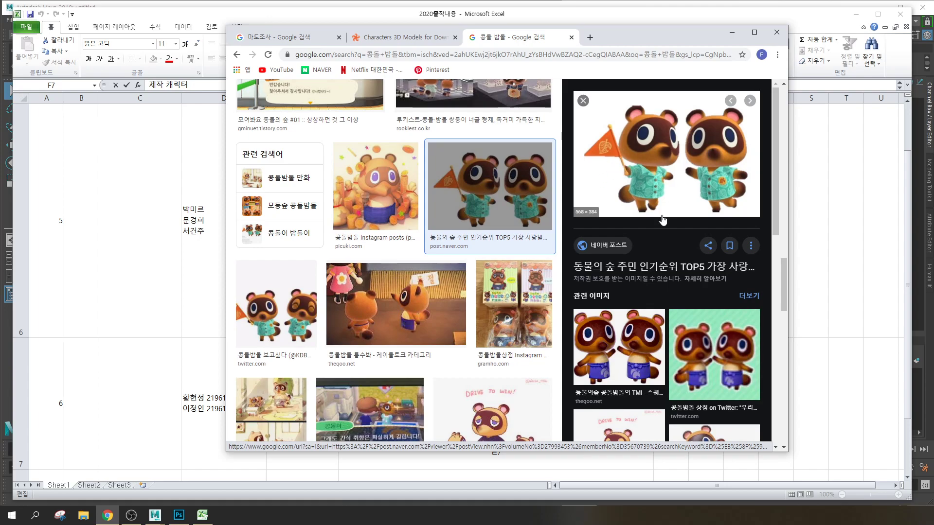
left_click(205, 374)
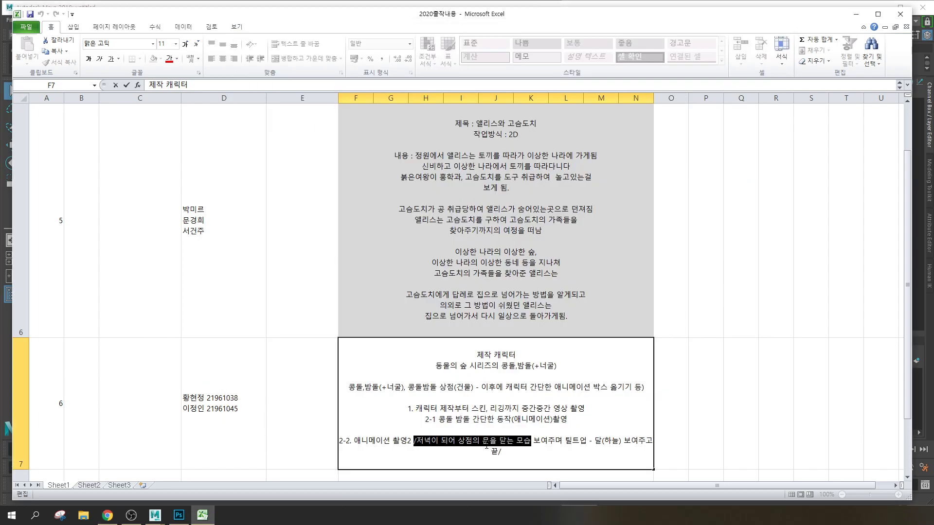
left_click(448, 441)
left_click_drag(364, 443, 572, 444)
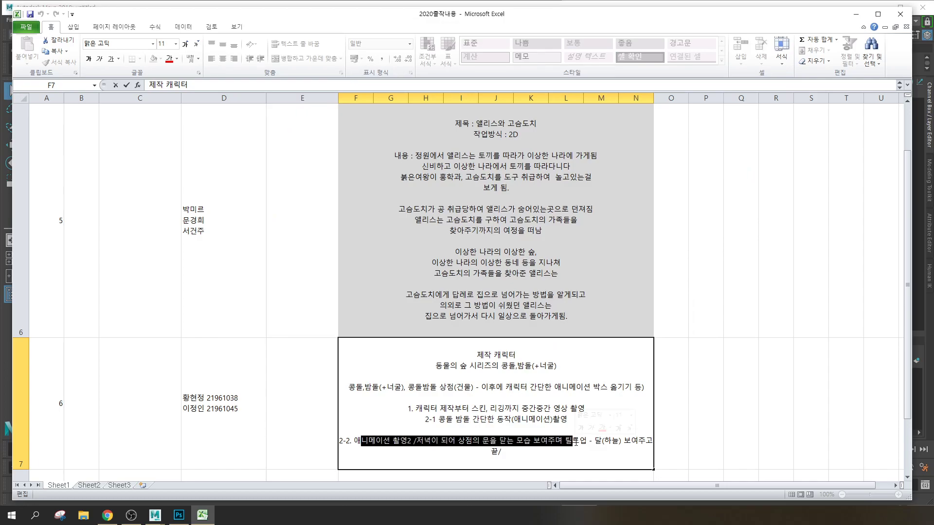
left_click(548, 452)
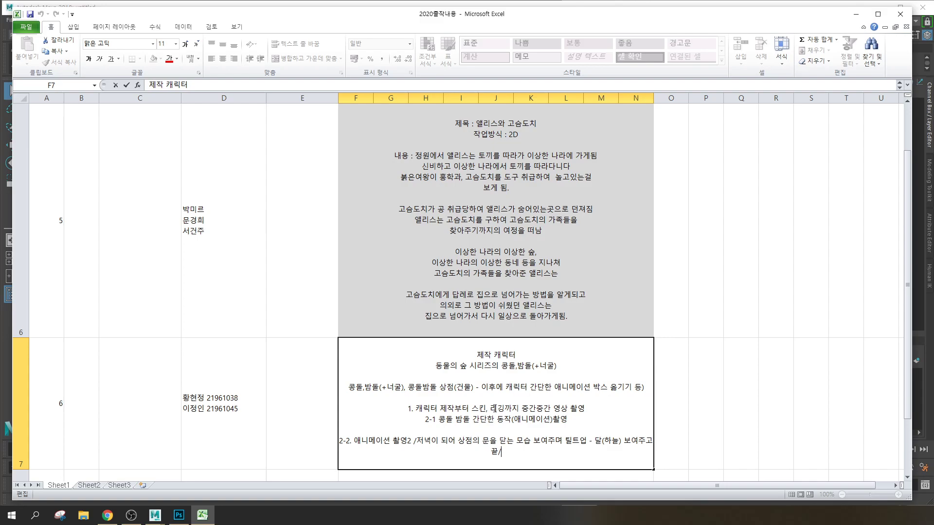
Check the twins' preview in Chrome again, then return to Excel and highlight the sixth group's phrase about simple box-moving character animation
left_click(107, 515)
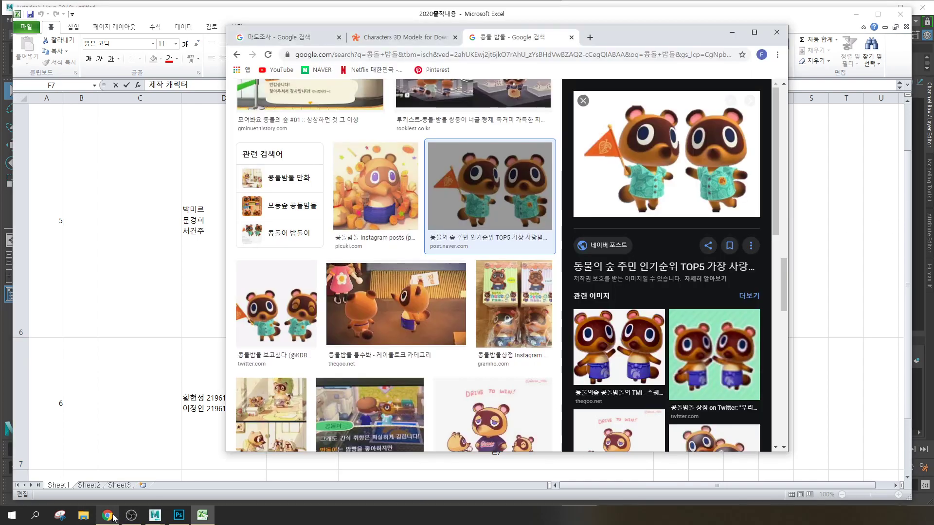
left_click(208, 295)
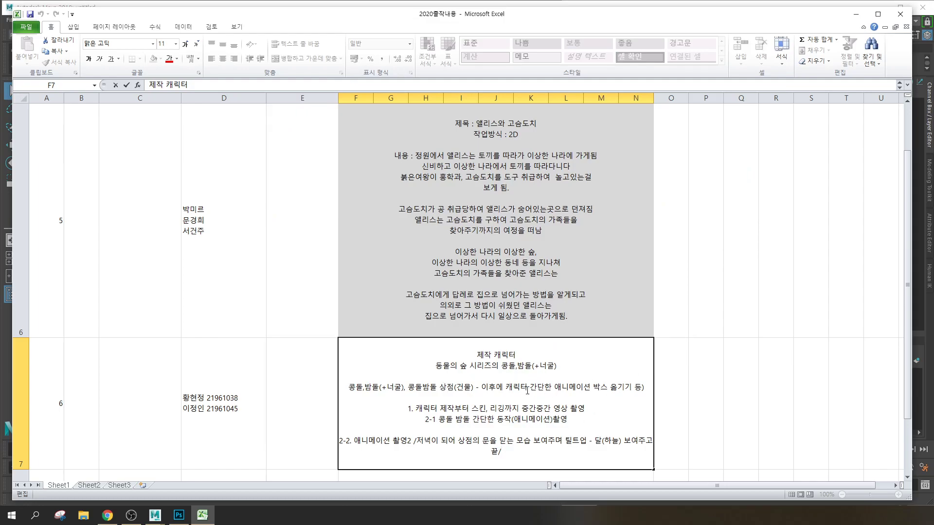
mouse_move(495, 386)
left_mouse_down()
mouse_move(638, 387)
mouse_move(487, 386)
left_mouse_up()
left_click(637, 387)
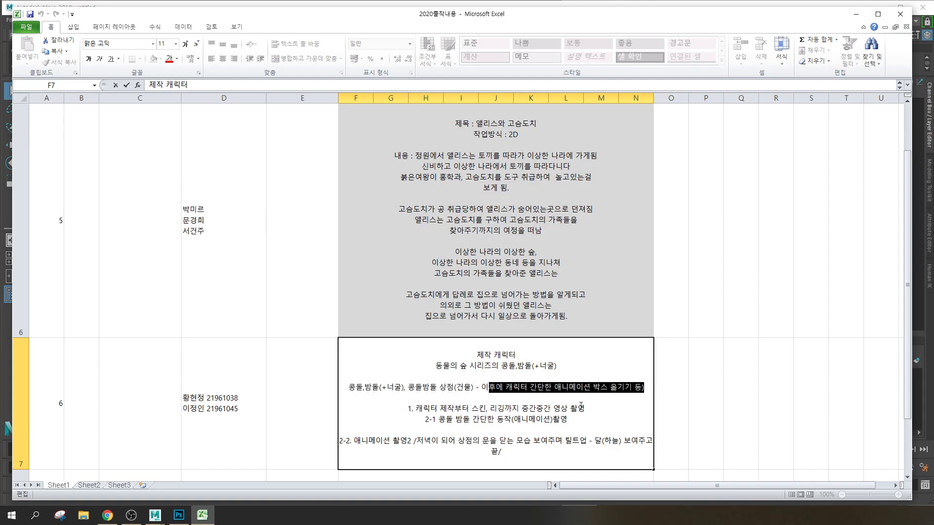
left_click(555, 422)
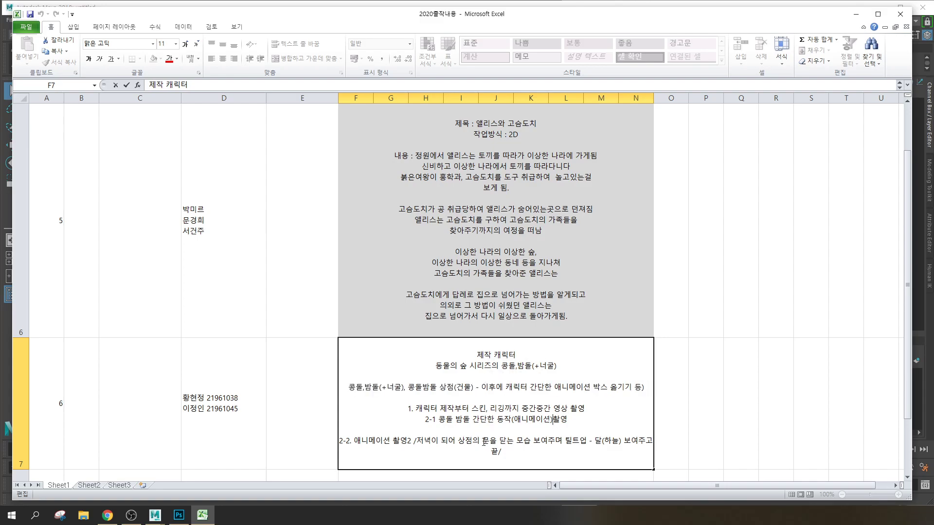
Highlight the sixth group's character and shop names, the skin and rigging part of item 1, and the box-moving animation phrase
left_click_drag(908, 333, 909, 337)
left_click_drag(349, 387, 457, 388)
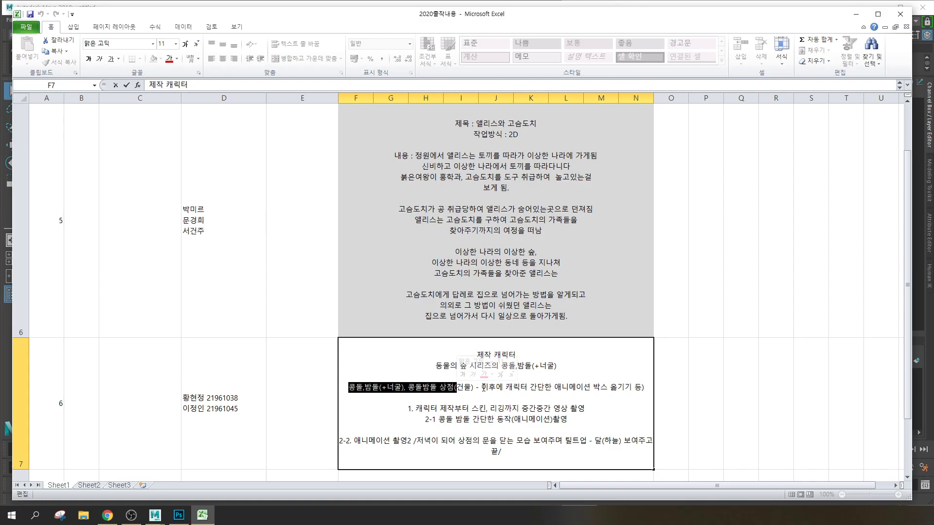
left_click(465, 401)
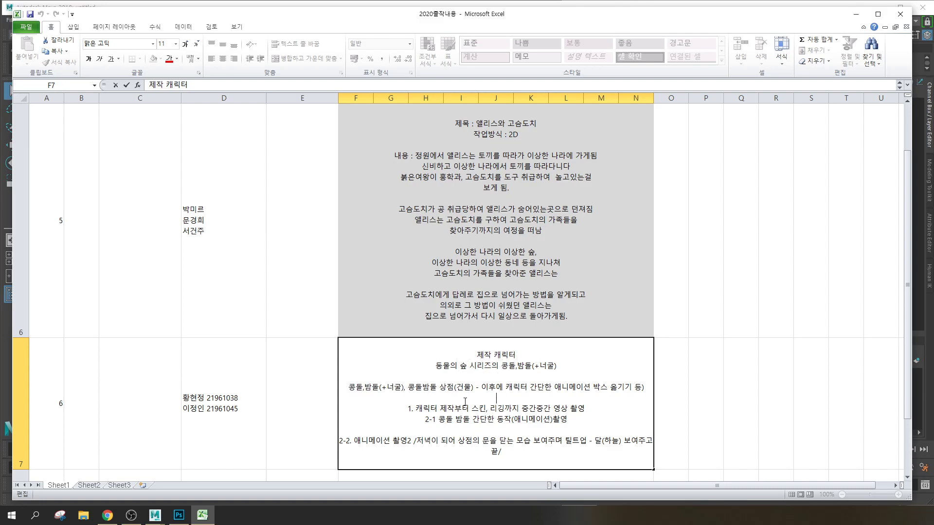
left_click_drag(469, 409, 515, 408)
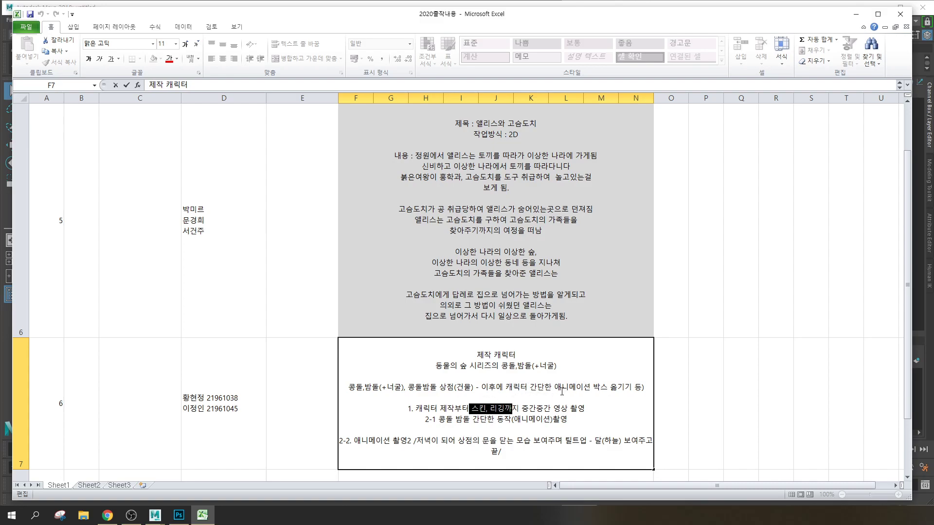
left_click_drag(562, 391, 610, 389)
left_click(567, 410)
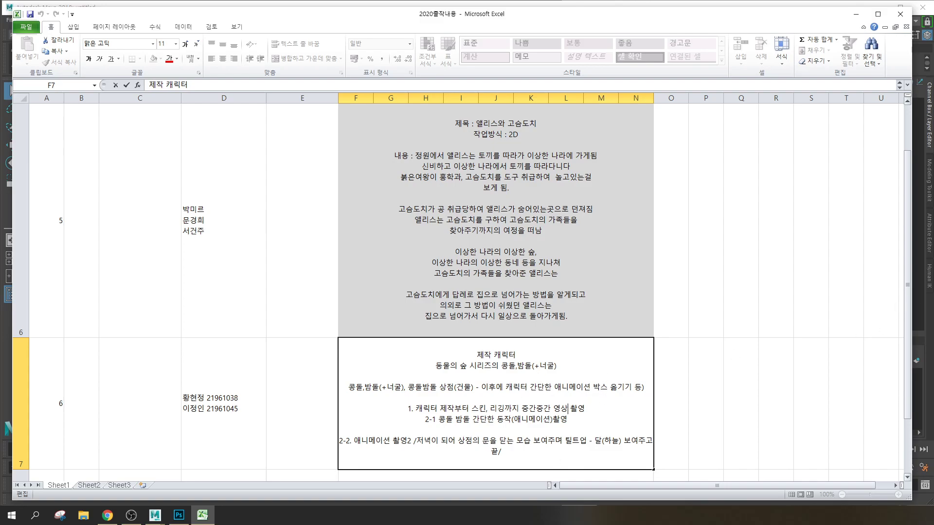
Go to the seventh group's 2D+3D animation proposal and highlight the student numbers and names in its member list
left_click_drag(912, 278, 911, 285)
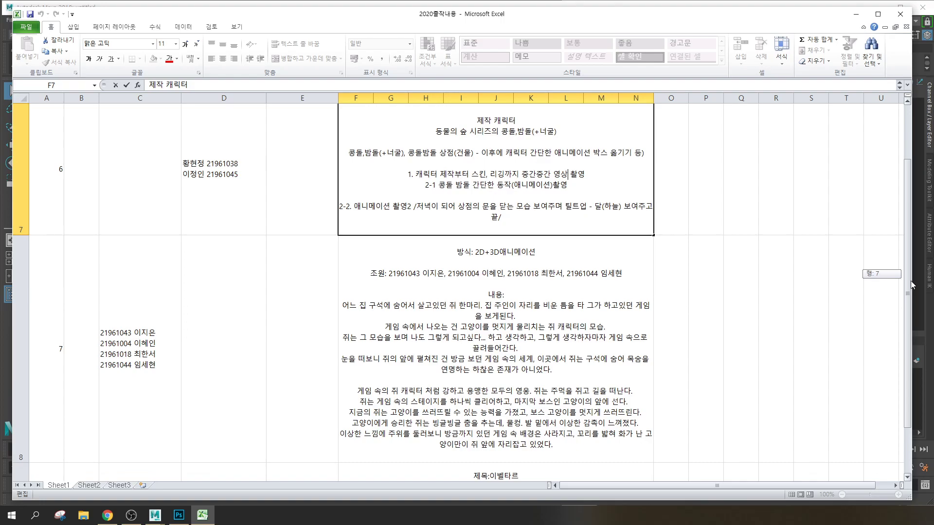
left_click(516, 284)
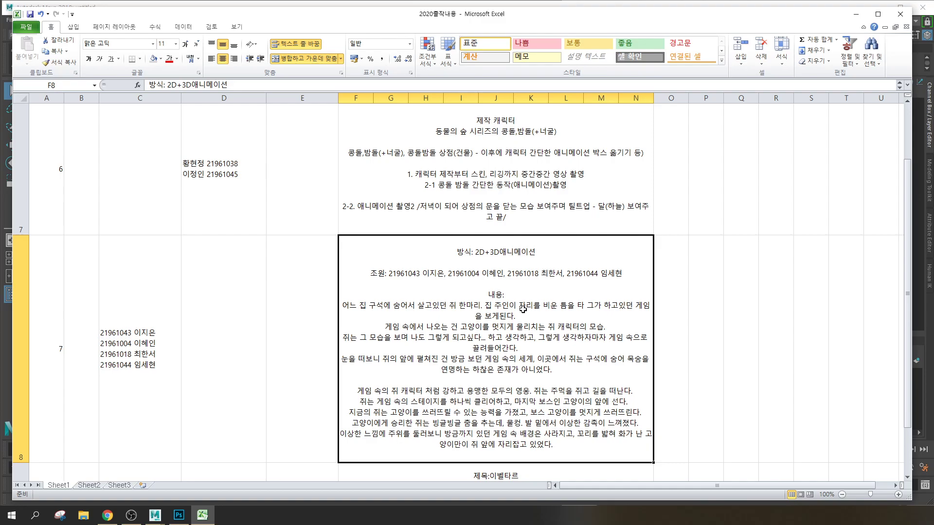
left_click(142, 336)
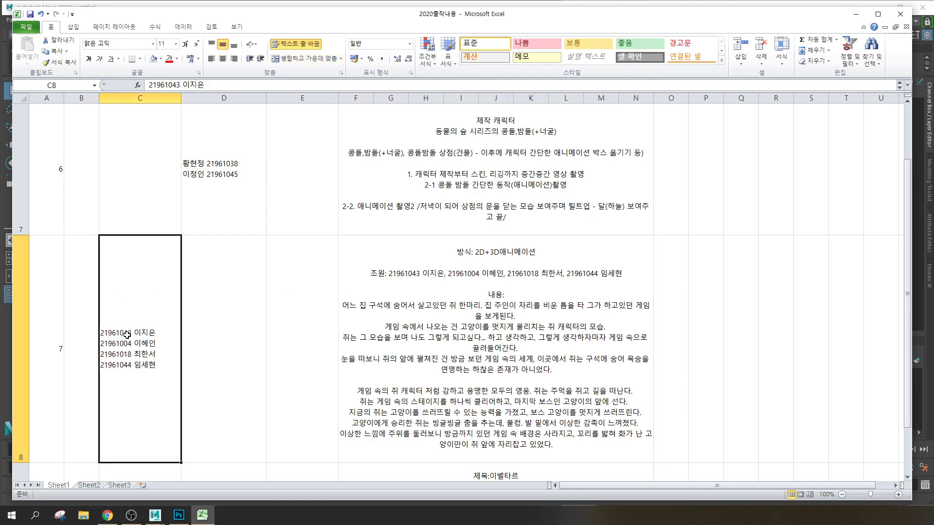
double_click(122, 335)
left_click_drag(104, 333, 155, 365)
Check the student roster below the proposals, return to the seventh group, and highlight its complete member list
left_click_drag(907, 331, 924, 343)
scroll(364, 265, "down", 1)
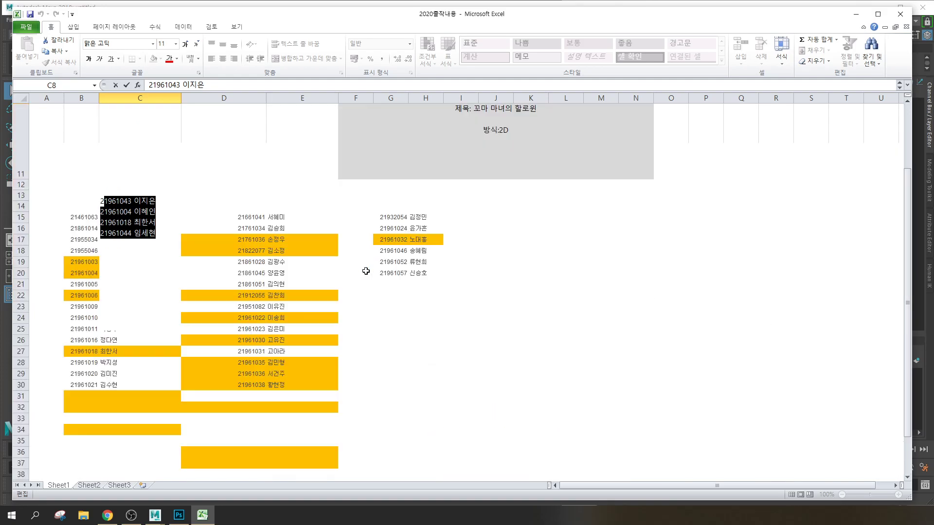
scroll(364, 272, "up", 1)
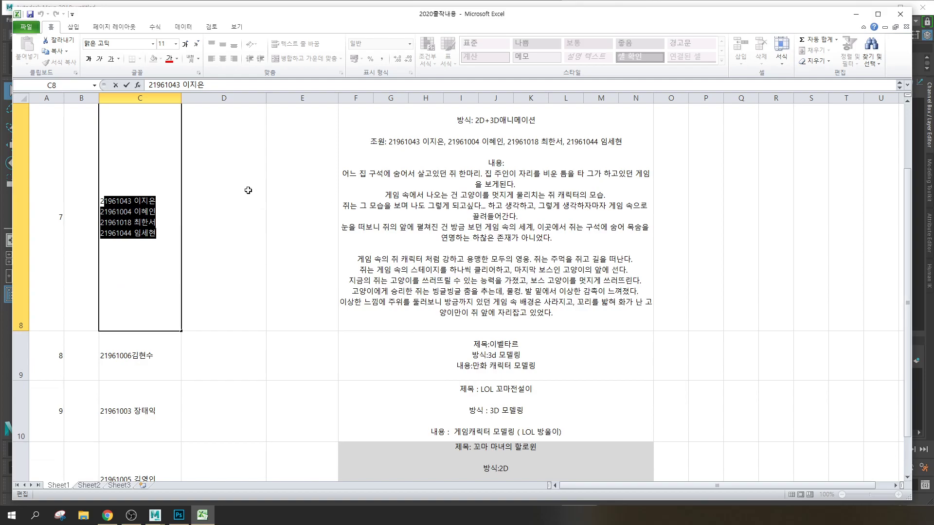
left_click(218, 199)
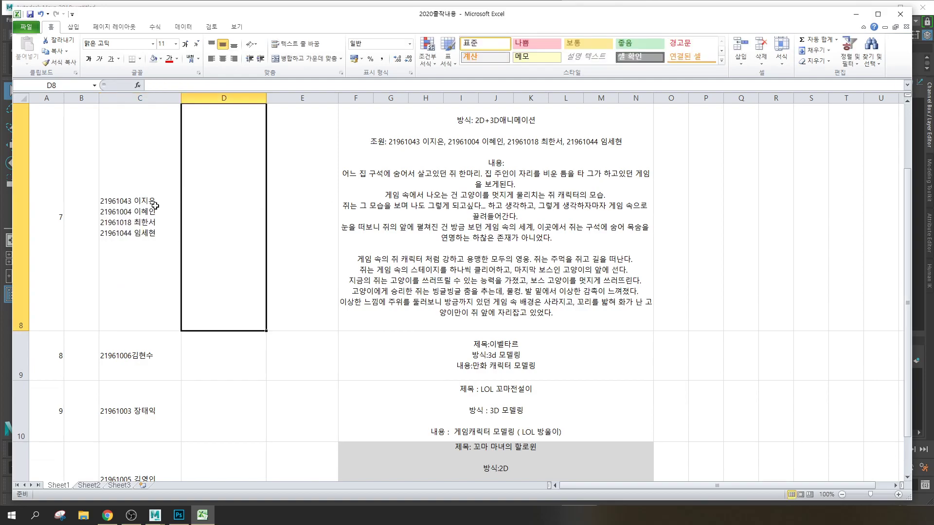
double_click(156, 239)
left_click_drag(157, 238, 101, 198)
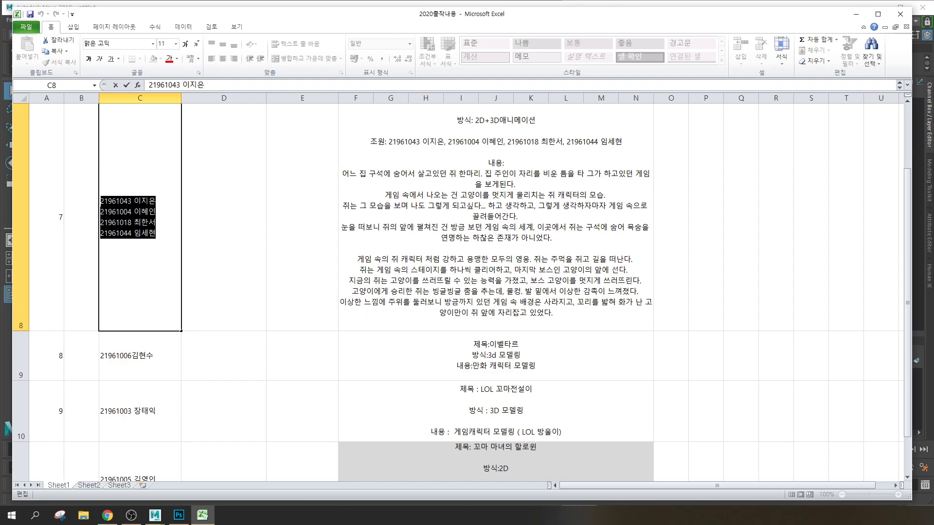
Highlight the 조원 line in the seventh group's proposal, then select the group's member-list cell and its proposal cell
left_click(457, 122)
left_click_drag(369, 144, 607, 145)
left_click(608, 145)
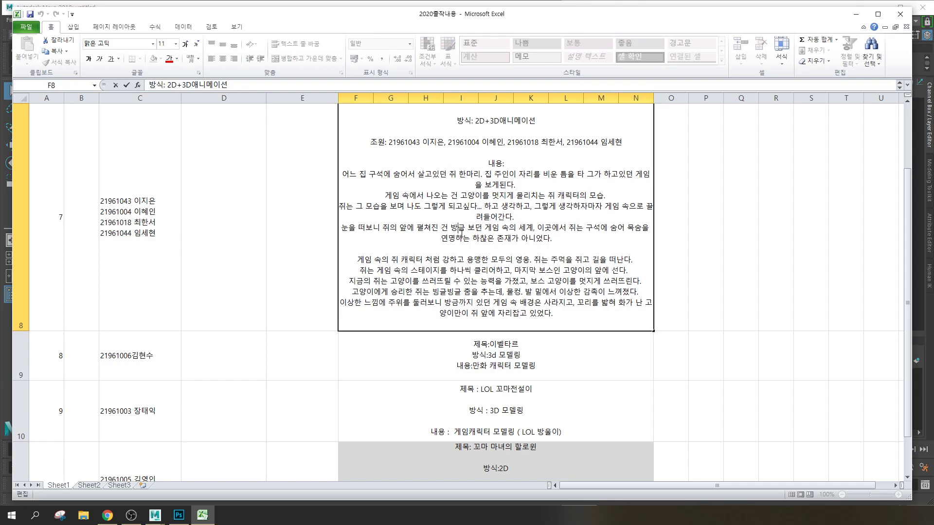
left_click(126, 203)
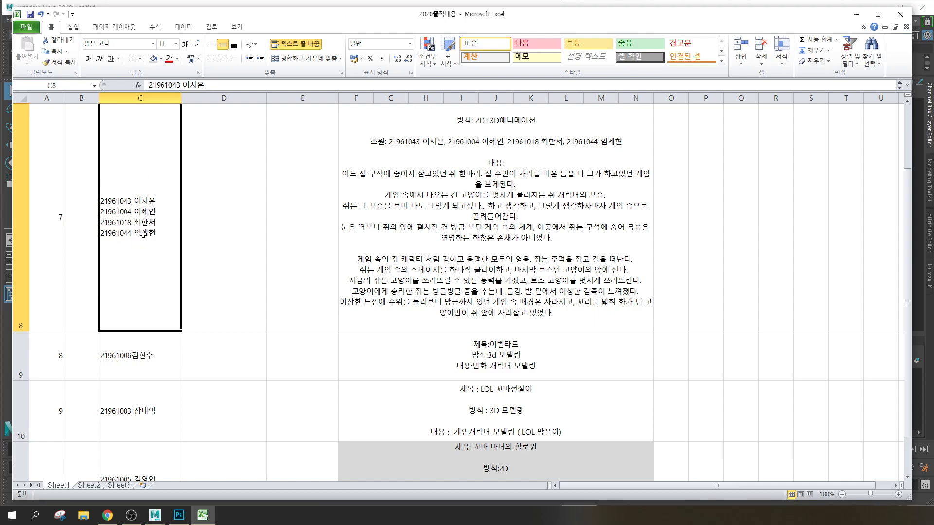
left_click(536, 206)
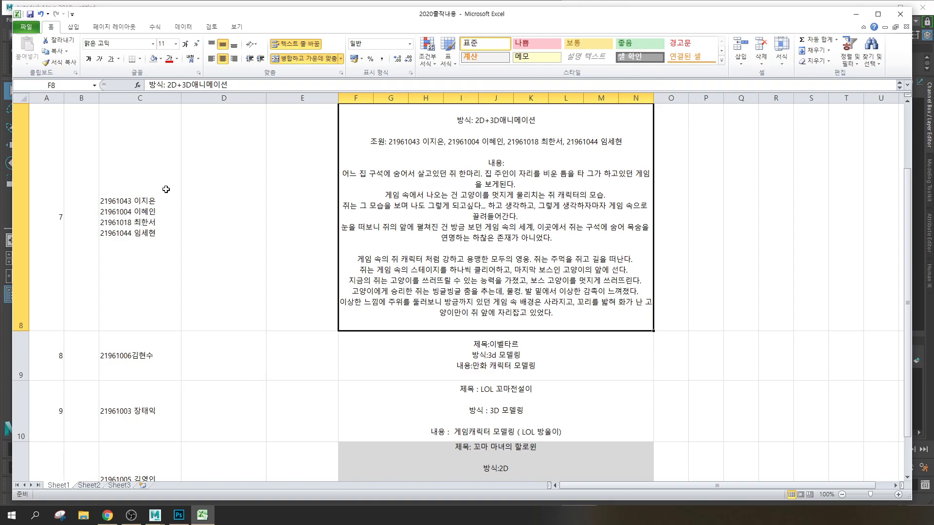
Open the seventh group's proposal text and highlight its whole 내용 section from the hidden mouse to the angry cat
double_click(486, 216)
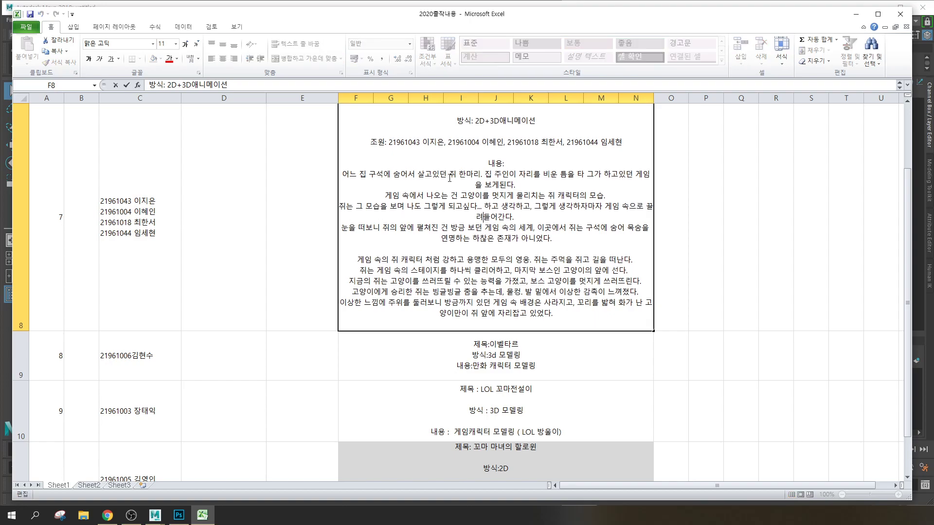
left_click_drag(467, 166, 582, 318)
left_click(583, 318)
left_click_drag(354, 173, 592, 320)
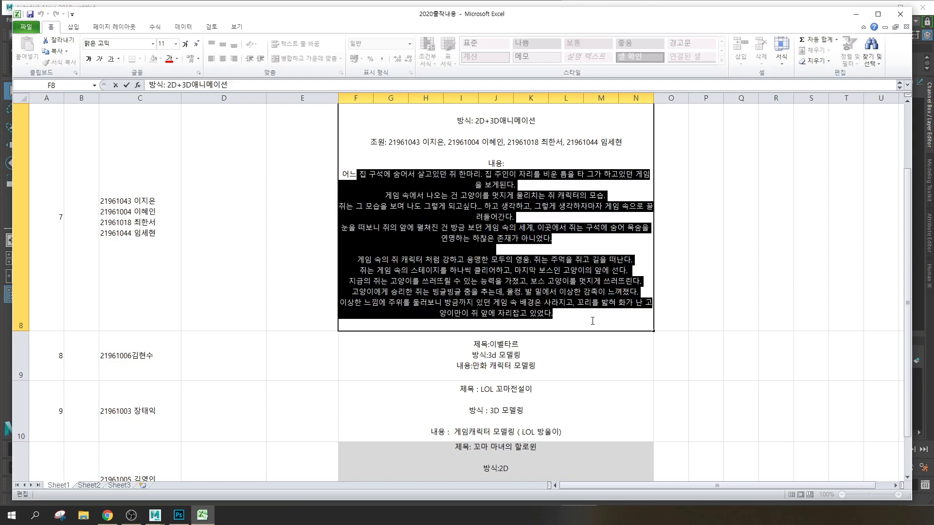
left_click(571, 310)
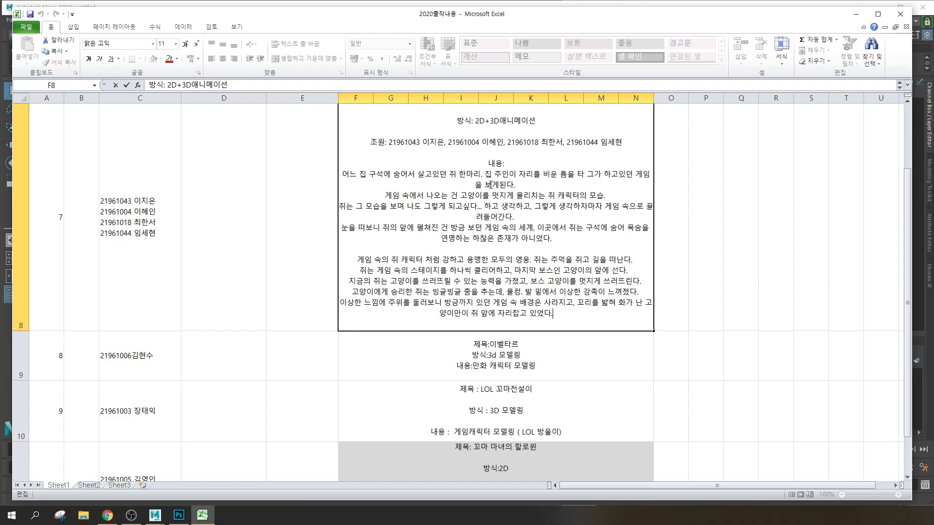
Highlight the seventh group's story passage by passage, from the mouse watching the game through the boss fight to the final cat scene
left_click_drag(359, 177, 591, 198)
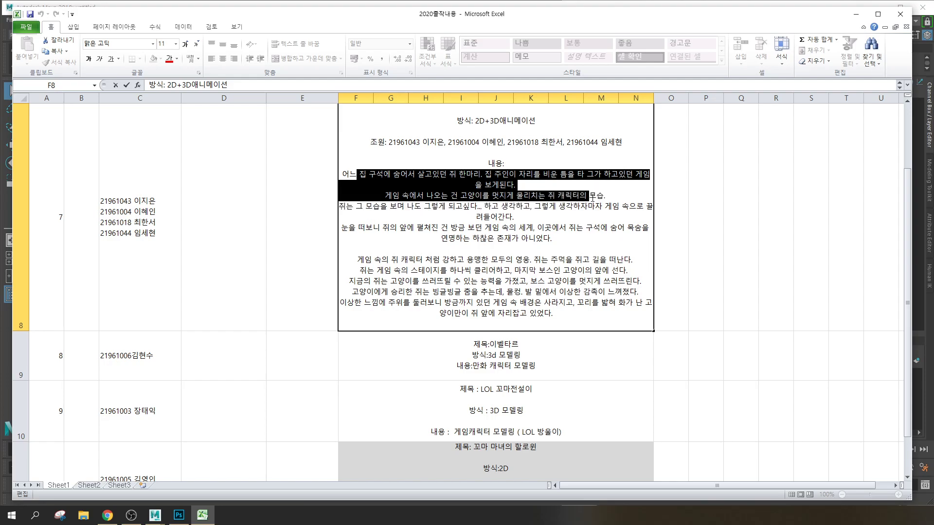
left_click_drag(346, 206, 649, 237)
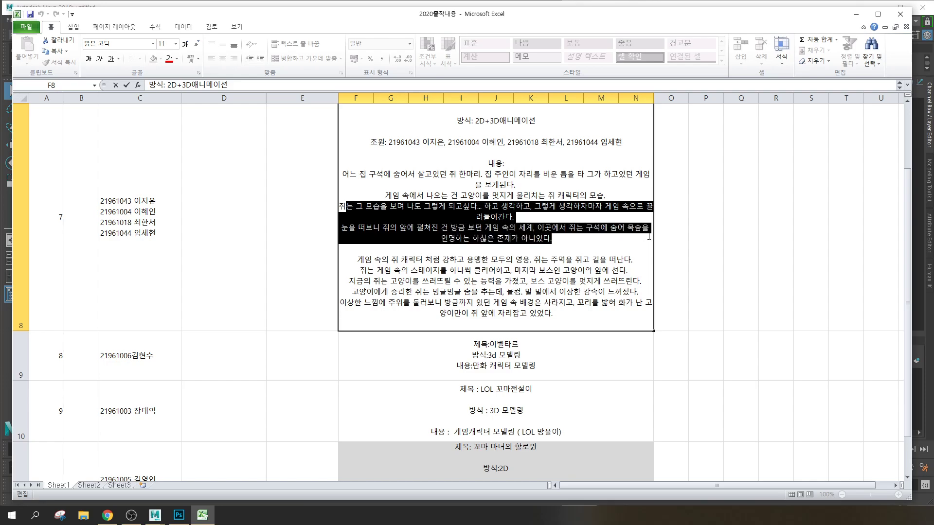
left_click_drag(364, 260, 620, 271)
left_click_drag(381, 281, 611, 311)
left_click_drag(340, 313, 544, 313)
left_click(545, 312)
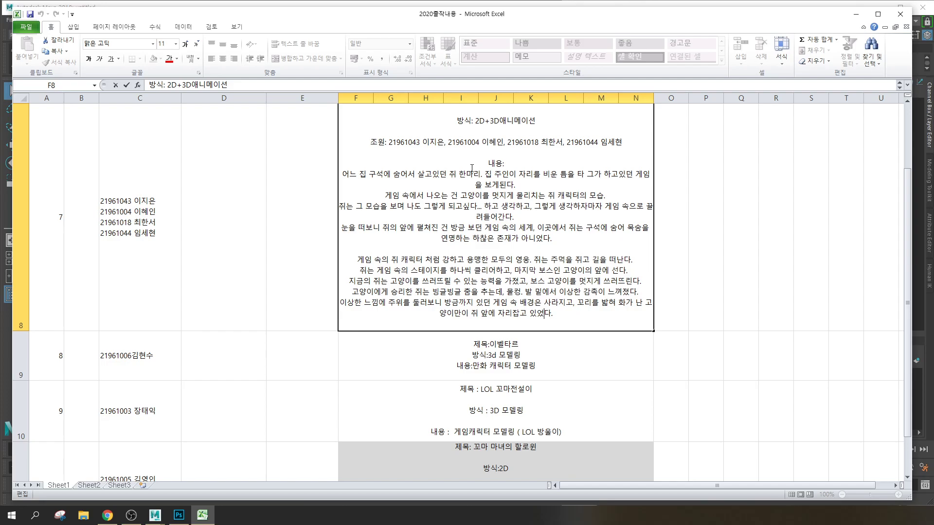
Highlight the first paragraph of the seventh group's story, followed by the entire story from its last sentence back to the first
left_click_drag(471, 168, 547, 220)
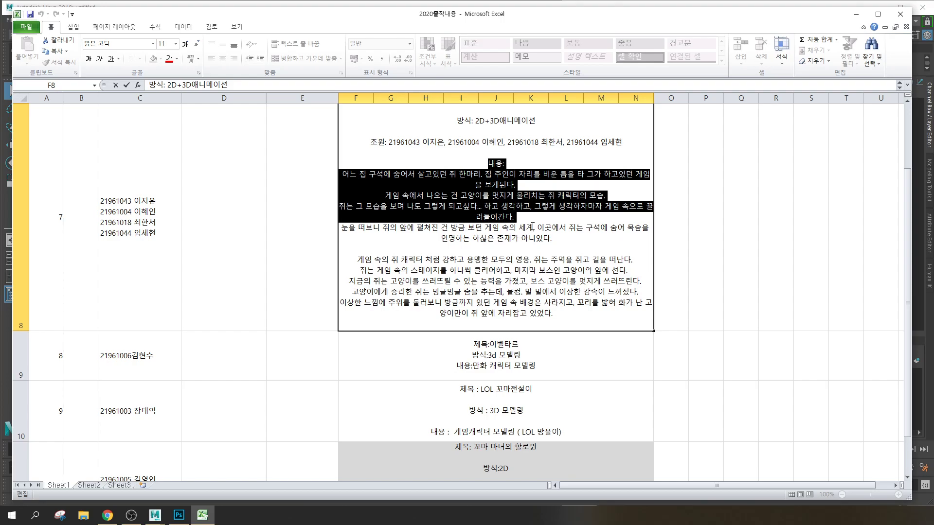
left_click_drag(533, 226, 540, 240)
left_click(496, 249)
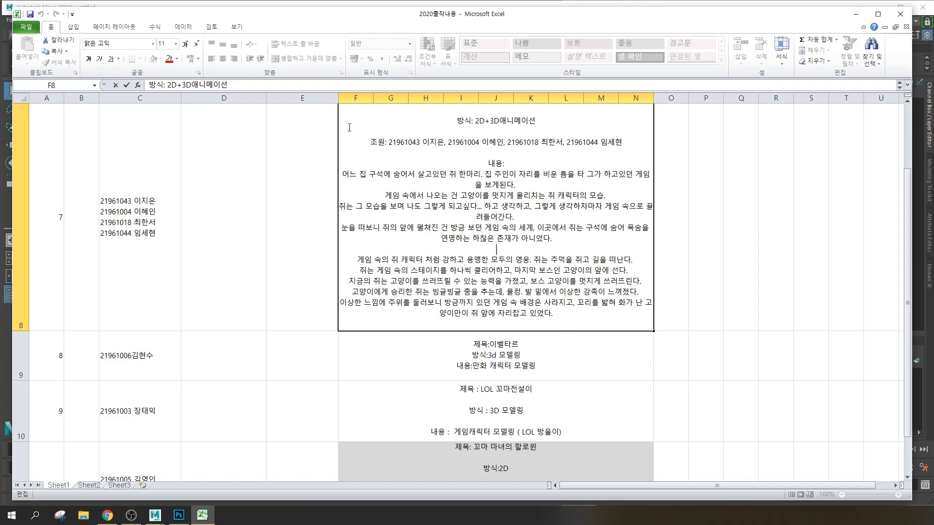
left_click_drag(558, 310, 343, 174)
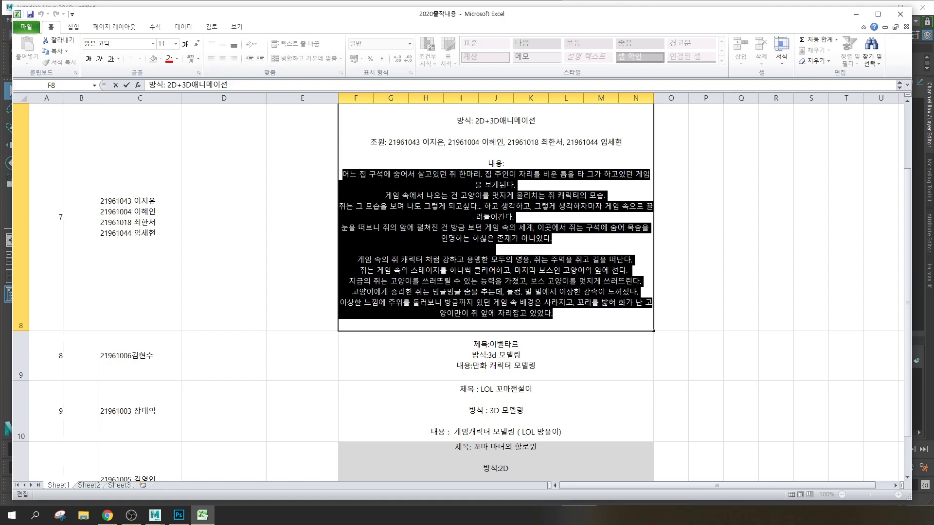
left_click_drag(554, 314, 343, 174)
left_click(570, 244)
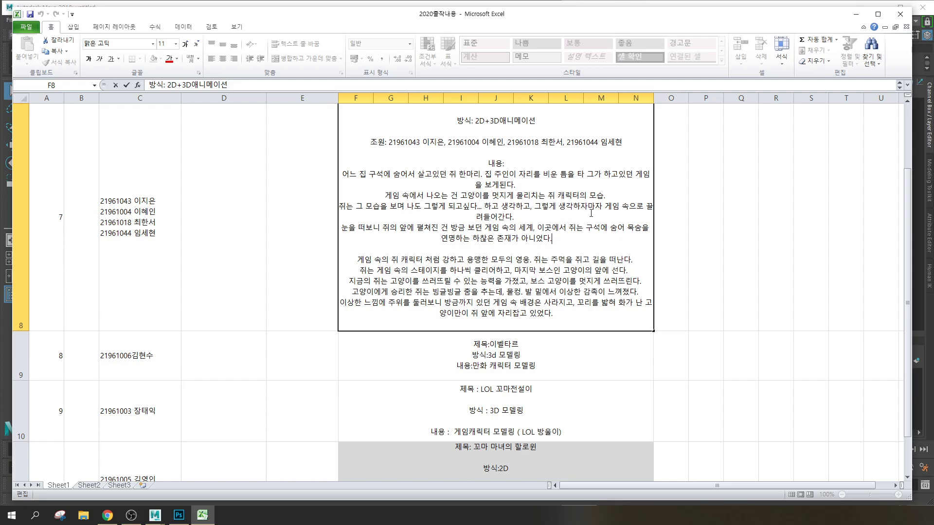
Highlight the seventh group's phrase about going into the game, the opening mouse-and-game scene, and the closing angry-cat sentence
left_click_drag(605, 207, 630, 208)
left_click_drag(360, 174, 541, 194)
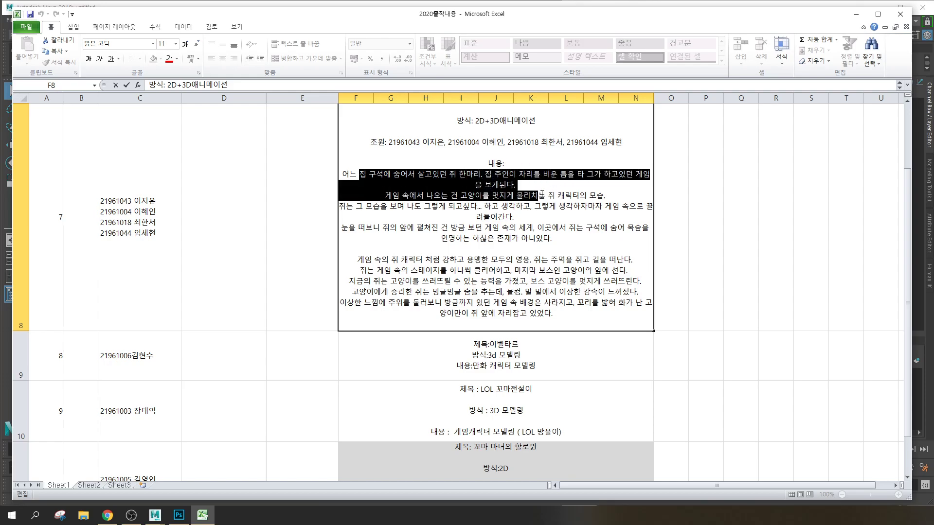
left_click_drag(549, 313, 500, 303)
left_click(481, 197)
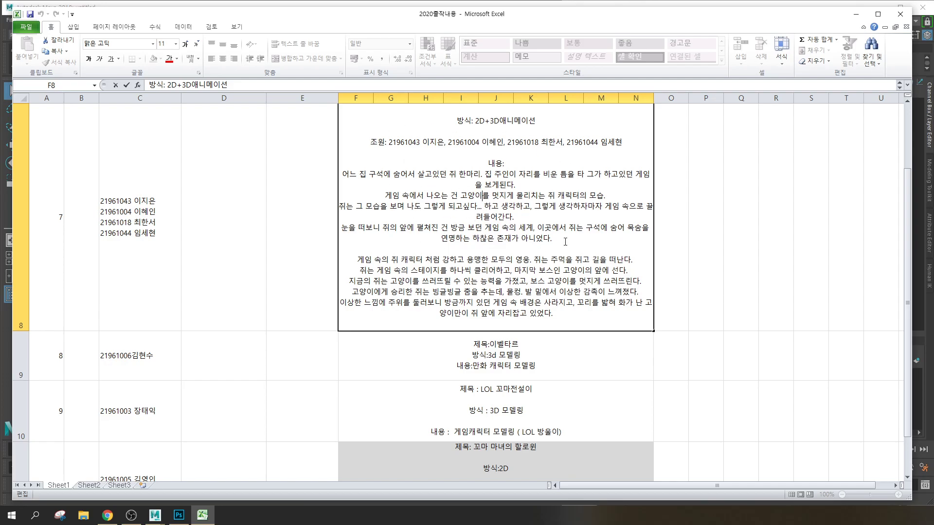
Highlight the seventh group's entire story and its list of member names, and reselect the group's proposal cell
left_click_drag(353, 176, 577, 314)
left_click(572, 311)
left_click(160, 234)
double_click(156, 235)
left_click_drag(155, 235, 101, 200)
left_click(478, 201)
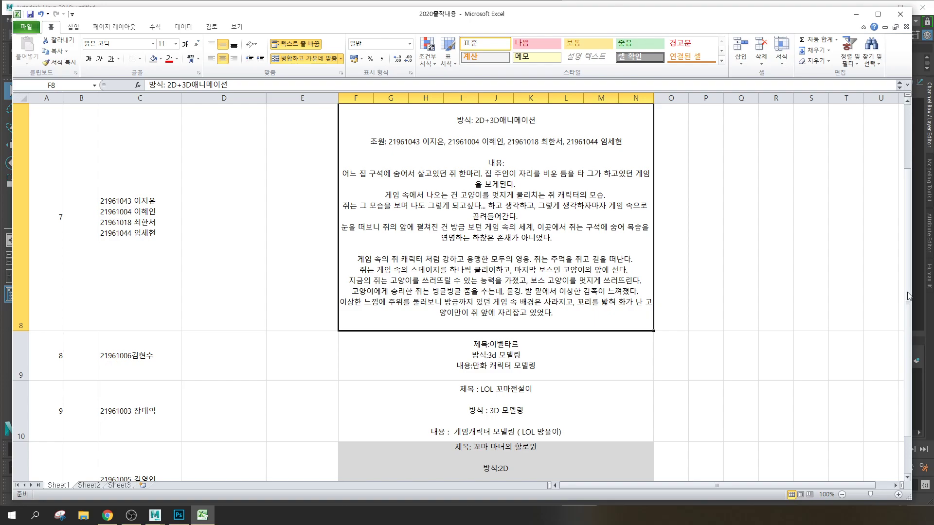
left_click_drag(907, 295, 908, 299)
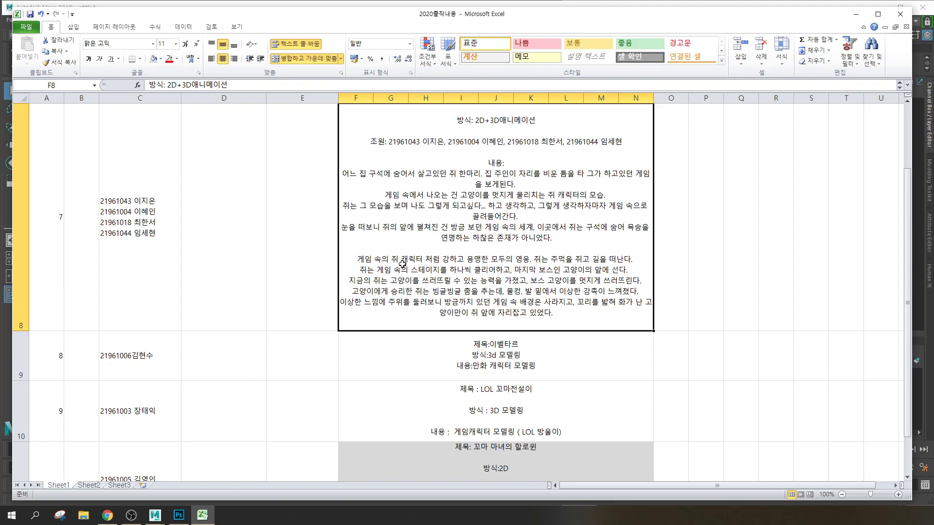
Switch to Chrome to glance at the TurboSquid character models, and return to Excel to select the eighth proposal
left_click(116, 519)
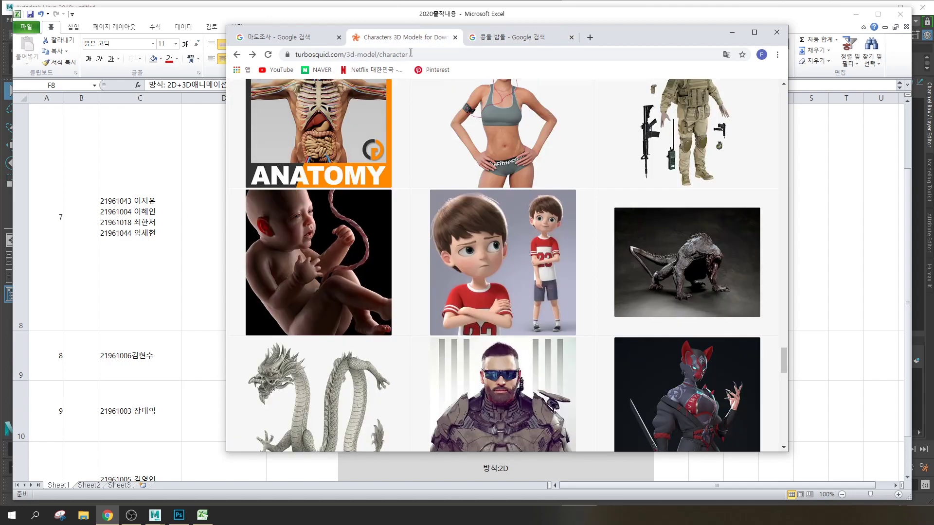
left_click(402, 37)
left_click(202, 515)
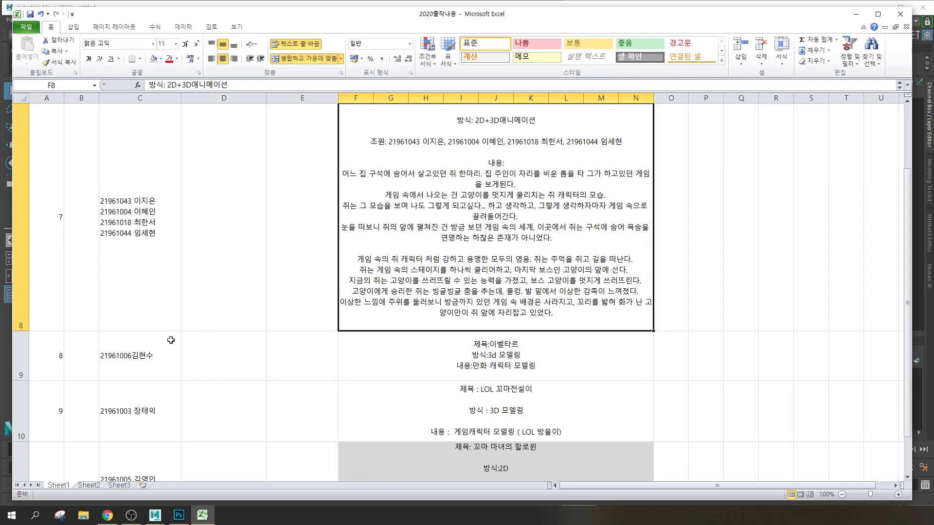
left_click(499, 349)
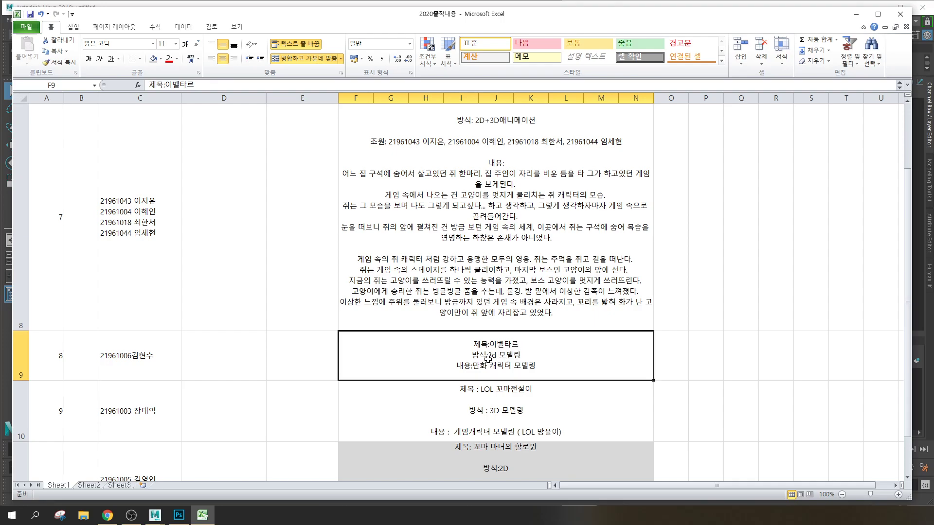
In Chrome, search Google Images for 이벨타르 and check the results against the eighth proposal in Excel
left_click(108, 515)
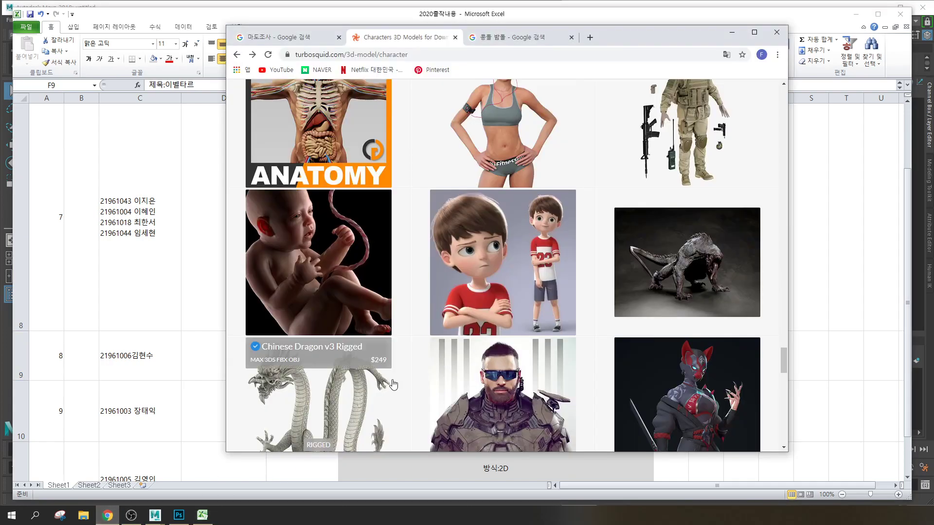
left_click(511, 37)
scroll(467, 136, "down", 3)
scroll(476, 124, "up", 15)
left_click_drag(343, 100, 275, 100)
type("ㅇ")
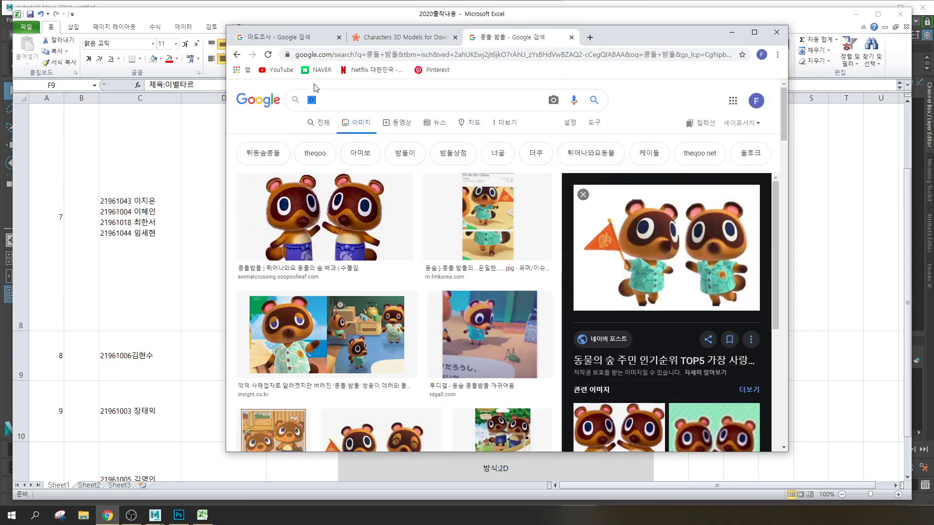
type("ㅣ벨타르")
key("Return")
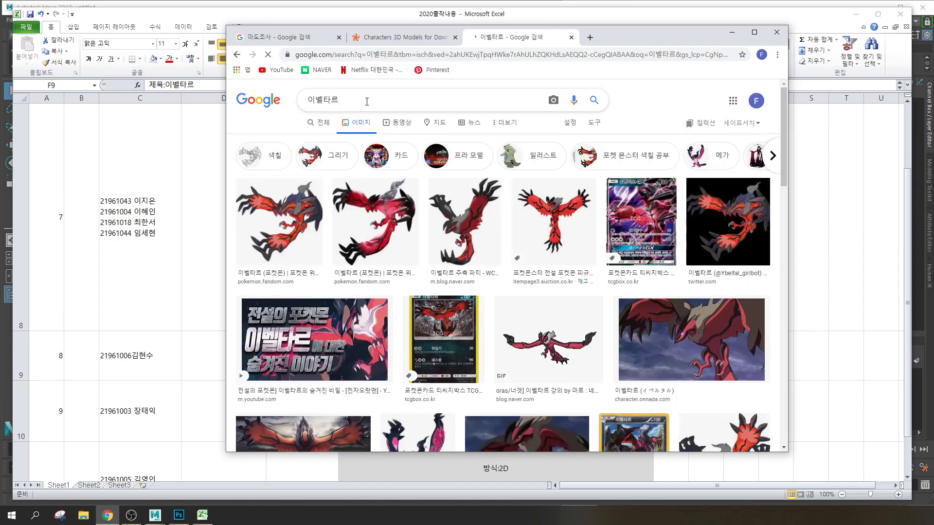
left_click(161, 330)
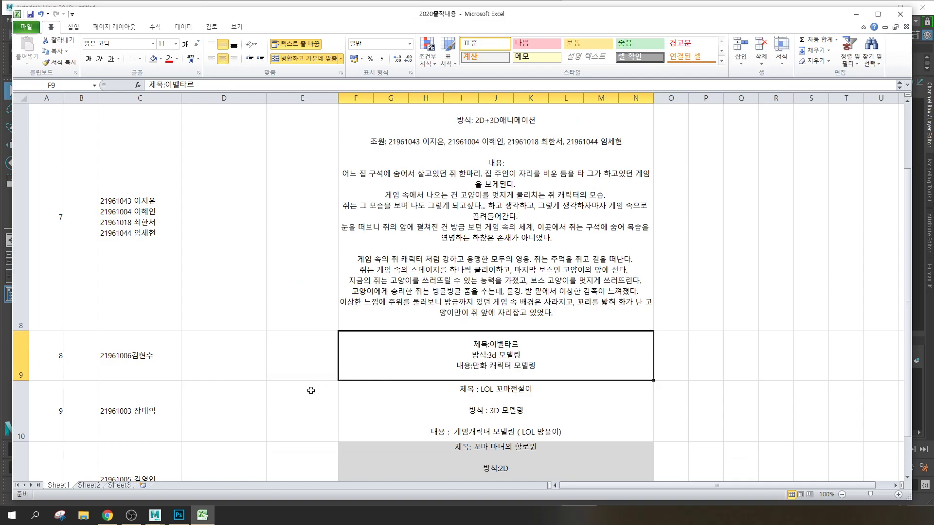
left_click(107, 516)
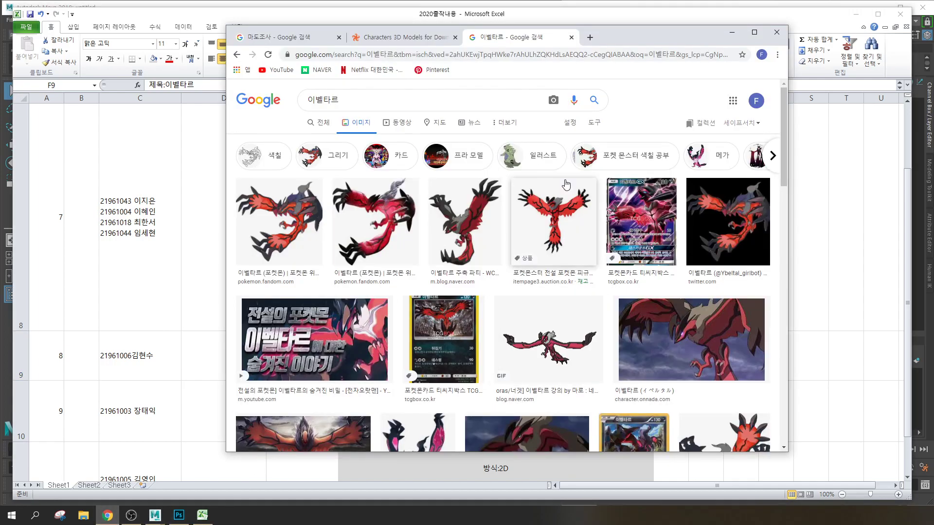
Preview the spread-winged 이벨타르 figure image, open its source page, and return to look through more image results
left_click(578, 231)
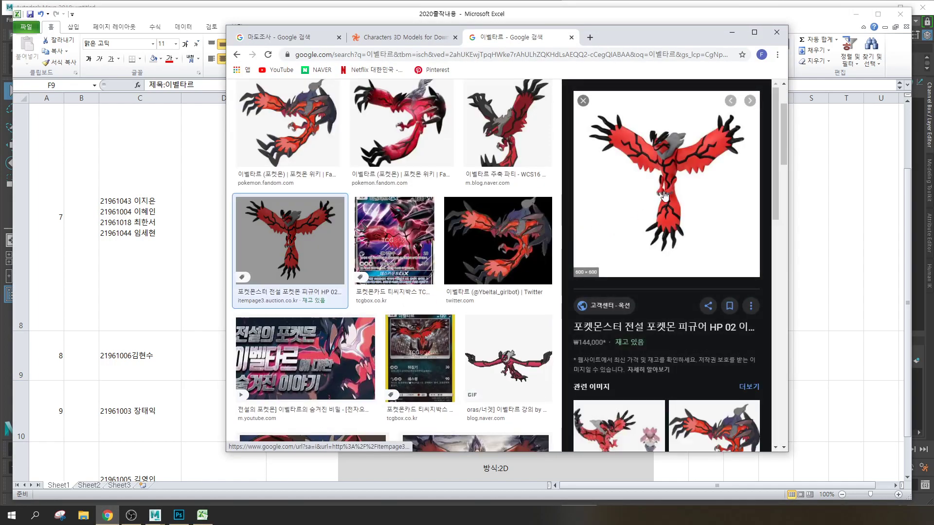
left_click(670, 205)
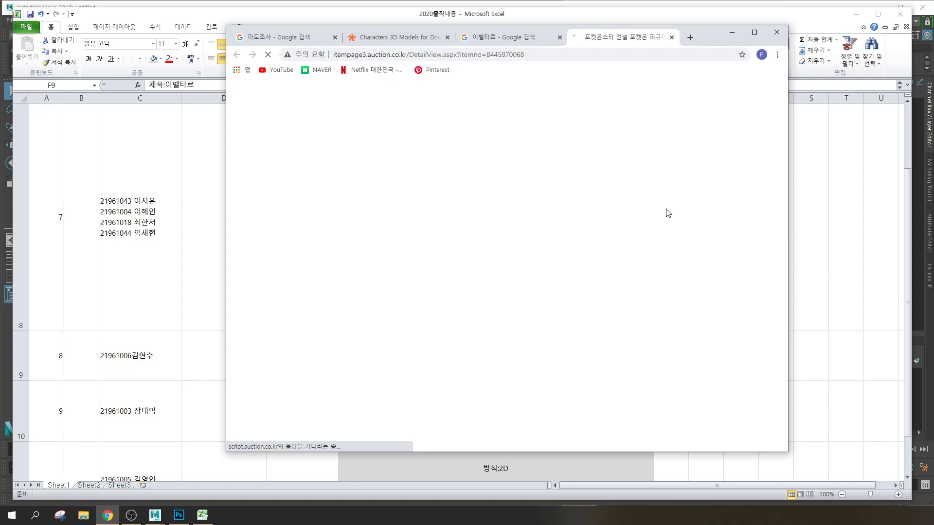
left_click(511, 38)
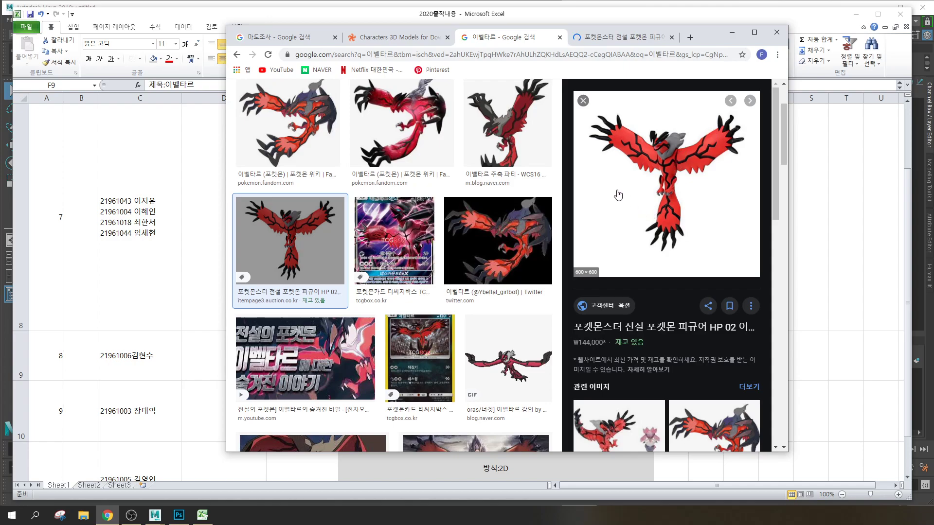
scroll(620, 192, "down", 3)
scroll(478, 237, "down", 2)
scroll(477, 237, "down", 6)
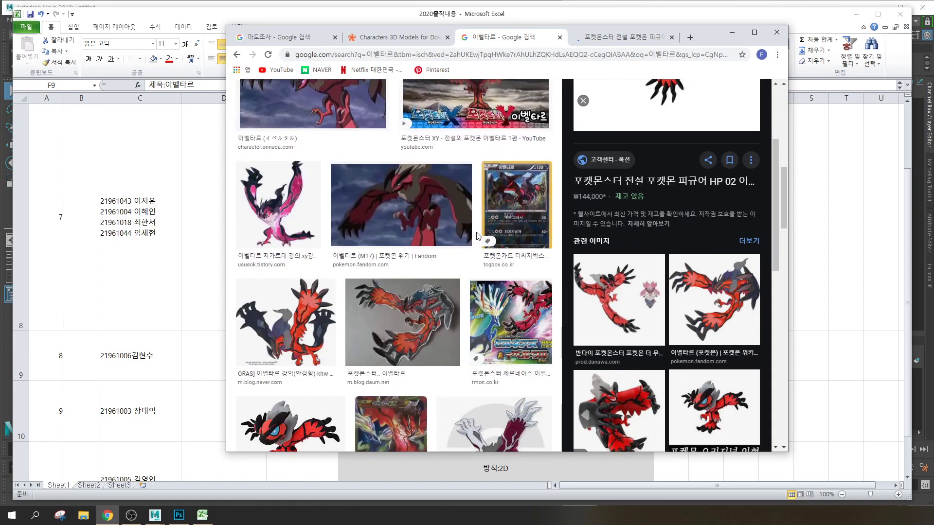
scroll(477, 237, "down", 3)
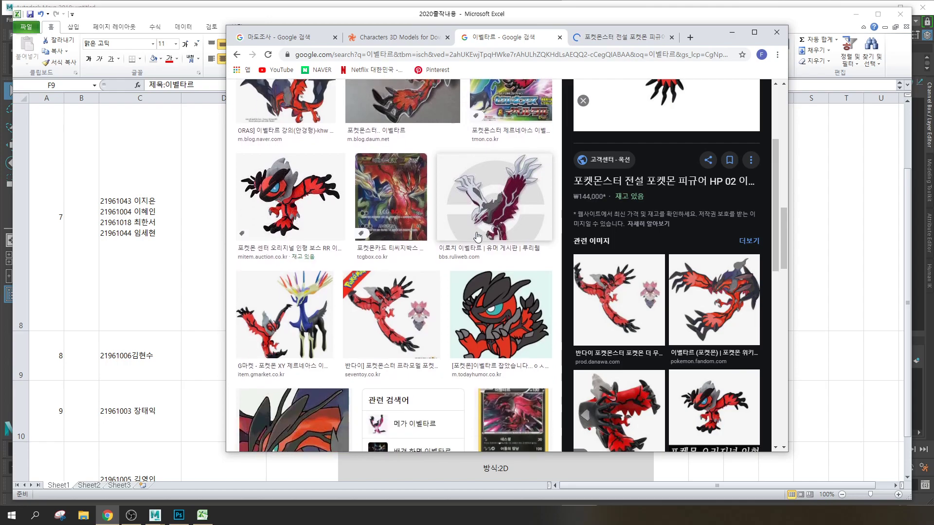
Open the Auction product page of the 이벨타르 figure and view the product picture in its detailed description
scroll(477, 237, "down", 4)
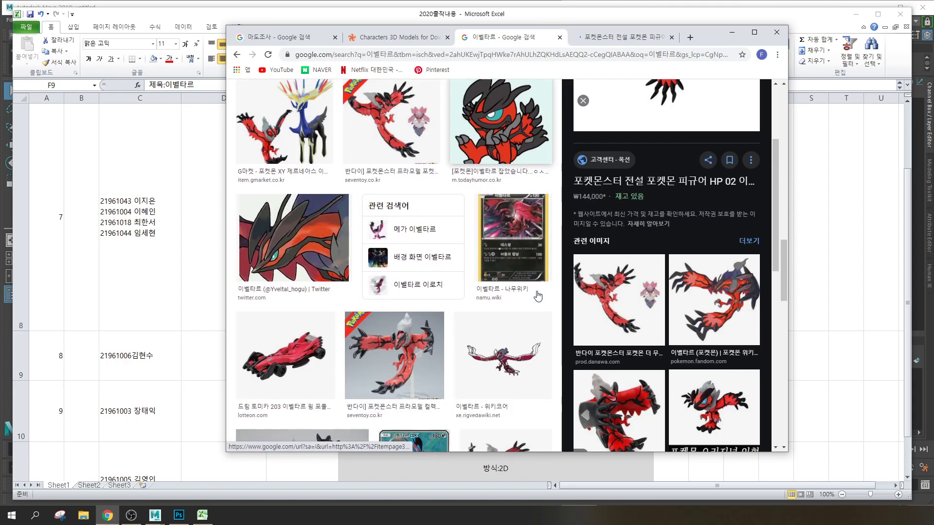
left_click(598, 44)
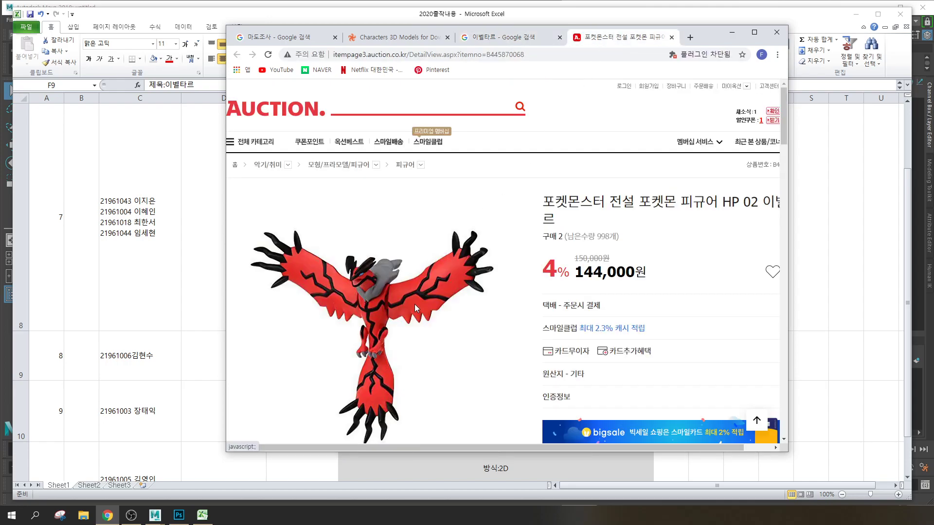
scroll(436, 293, "down", 15)
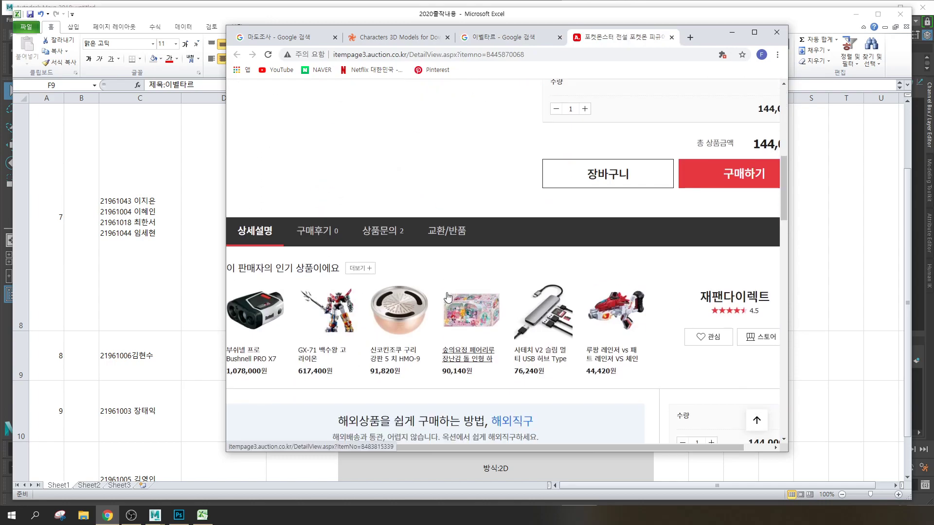
scroll(451, 297, "up", 1)
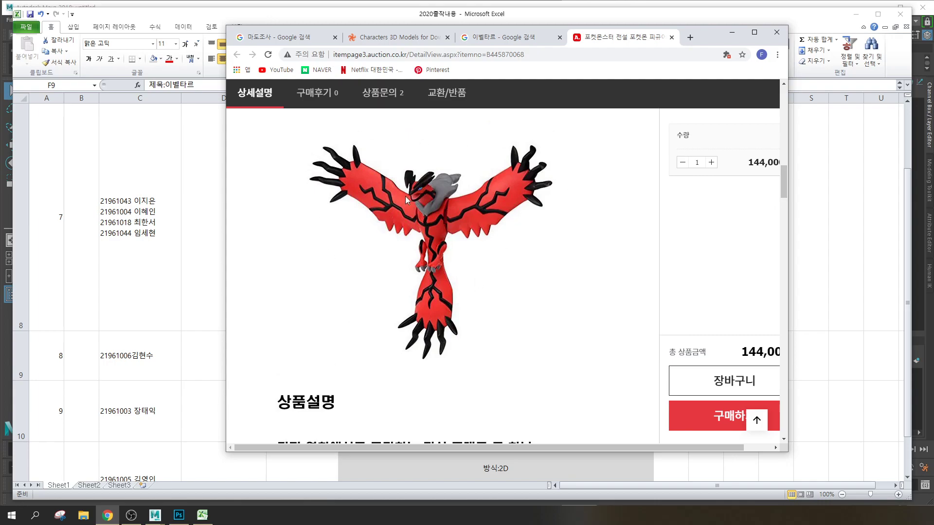
Switch to Excel and select the 이벨타르 project entry in row 9, from the student column through the description
key("alt+Tab")
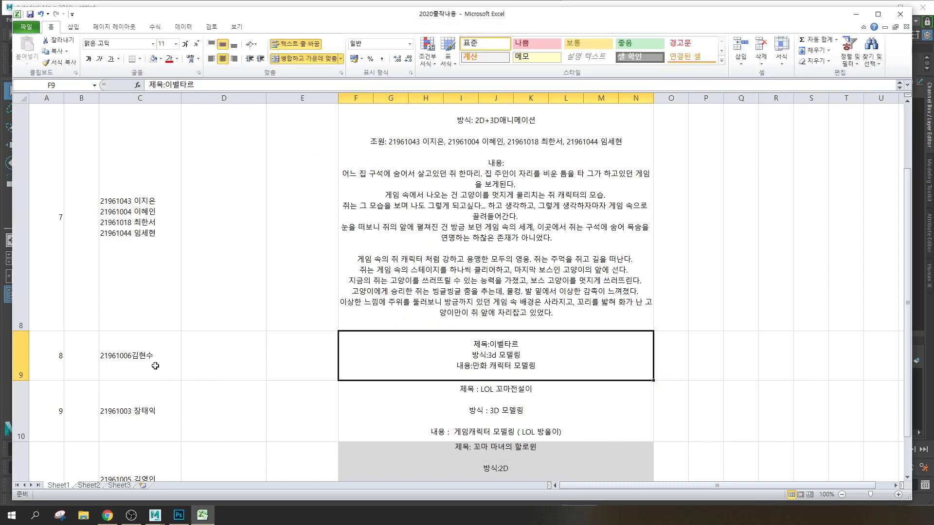
left_click_drag(156, 365, 444, 358)
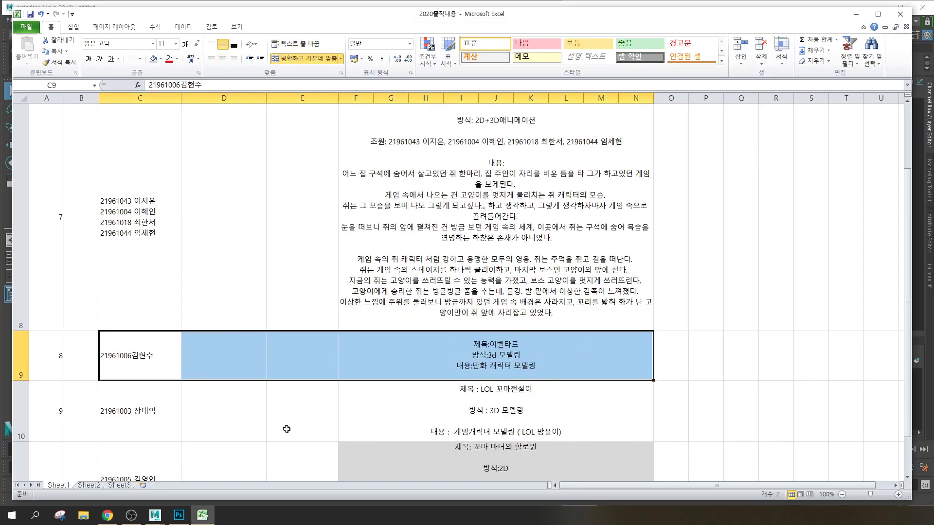
mouse_move(162, 519)
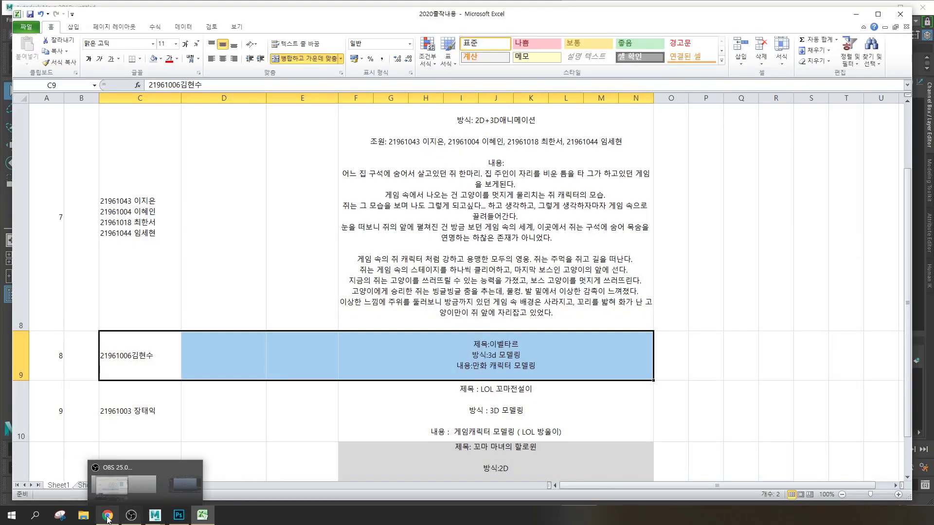
Switch back to Chrome and examine the full picture of the 이벨타르 figure on the product page
left_click(107, 515)
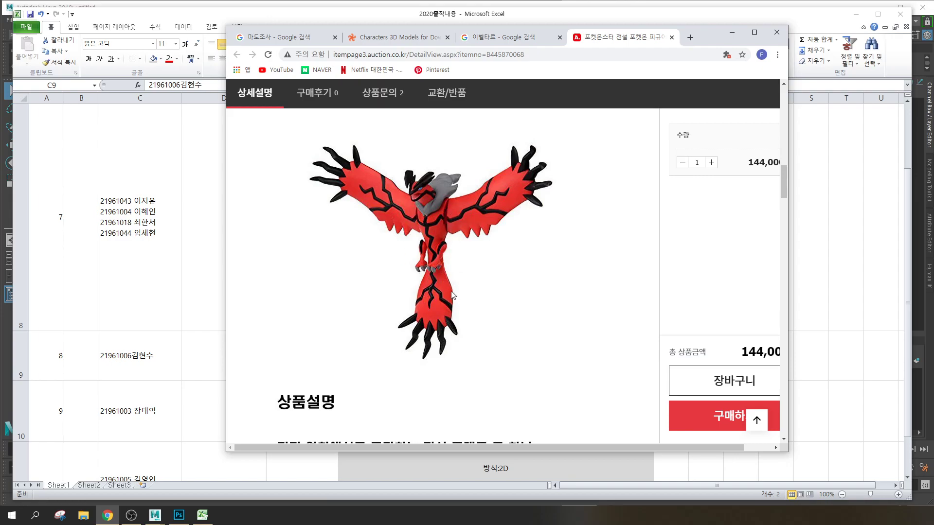
scroll(461, 277, "down", 6)
scroll(462, 278, "up", 4)
scroll(462, 278, "up", 4)
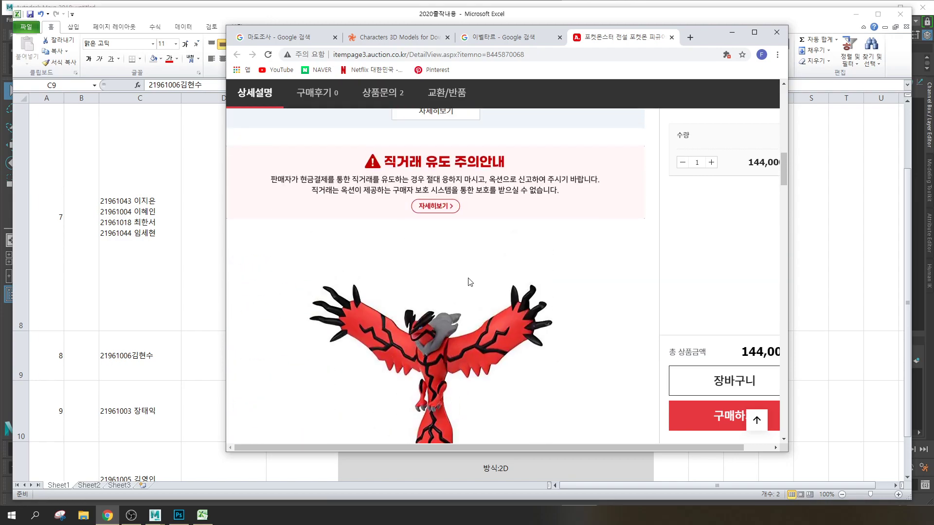
scroll(423, 338, "down", 1)
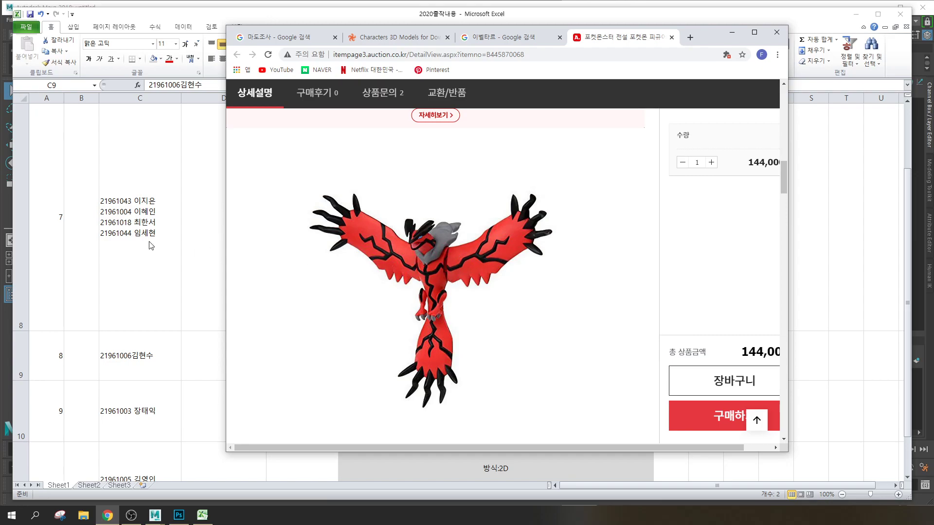
Switch to Excel and look through the project entries above the 이벨타르 row, ending back at that row
key("alt+Tab")
scroll(462, 211, "up", 5)
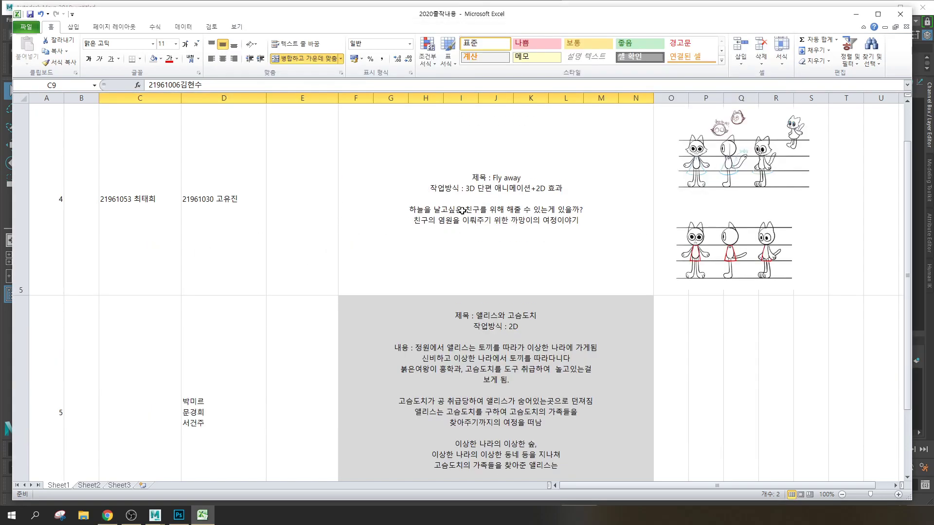
scroll(463, 210, "up", 3)
scroll(460, 218, "down", 1)
scroll(458, 223, "down", 1)
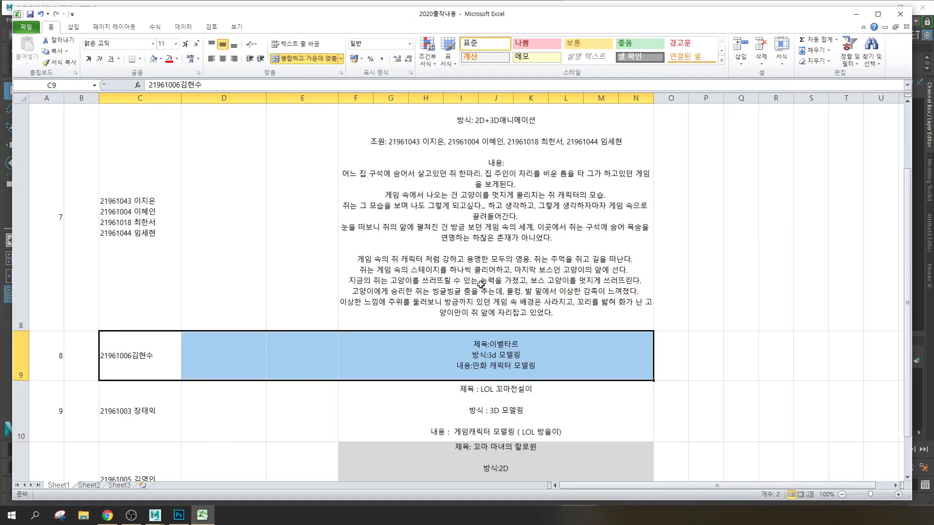
left_click_drag(908, 377, 907, 377)
scroll(859, 363, "down", 1)
scroll(846, 362, "up", 1)
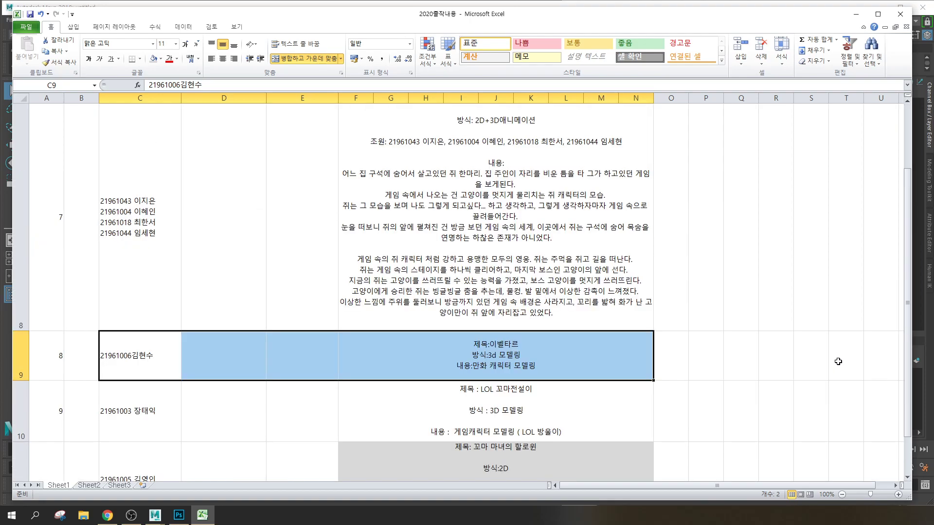
Bring Maya to the front, with the 이벨타르 figure page in Chrome shown over it
left_click(262, 3)
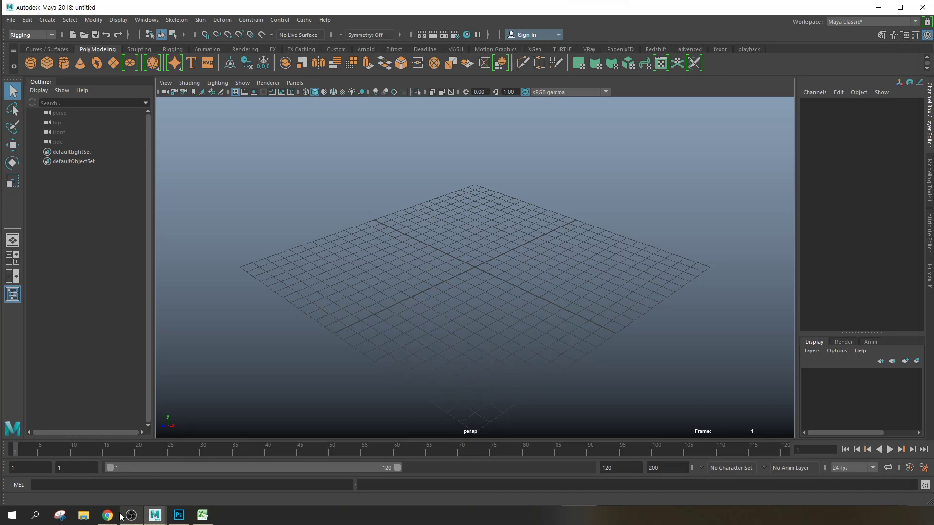
left_click(107, 515)
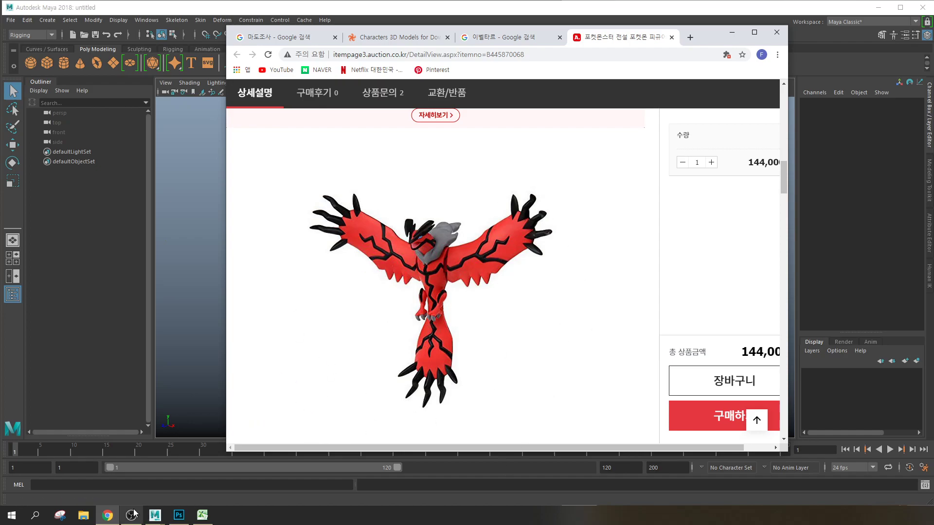
Switch to Excel and select the description cell of the LOL 꼬마전설이 project
mouse_move(165, 519)
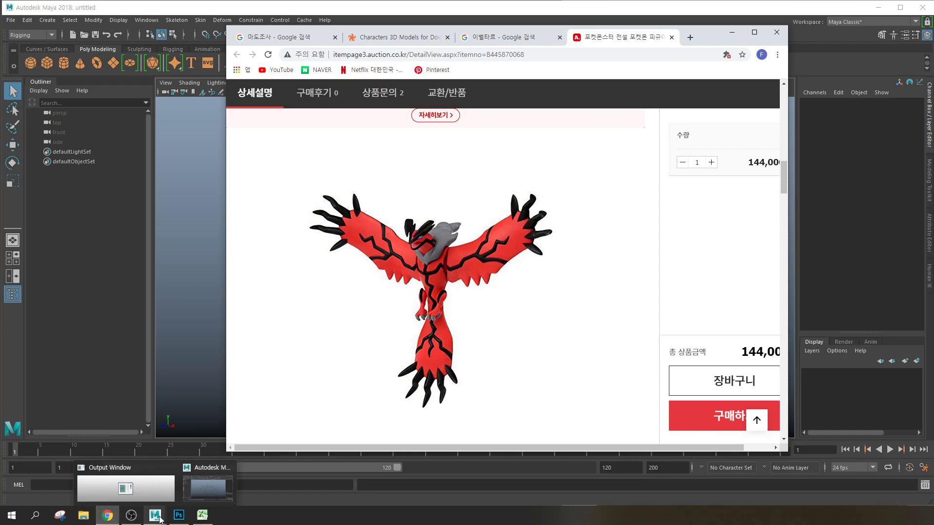
mouse_move(128, 518)
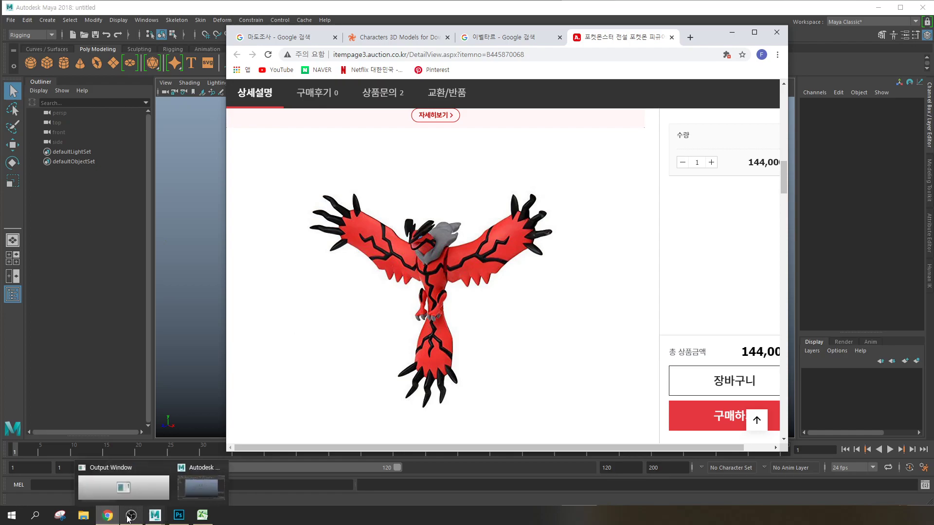
left_click(202, 514)
left_click(537, 411)
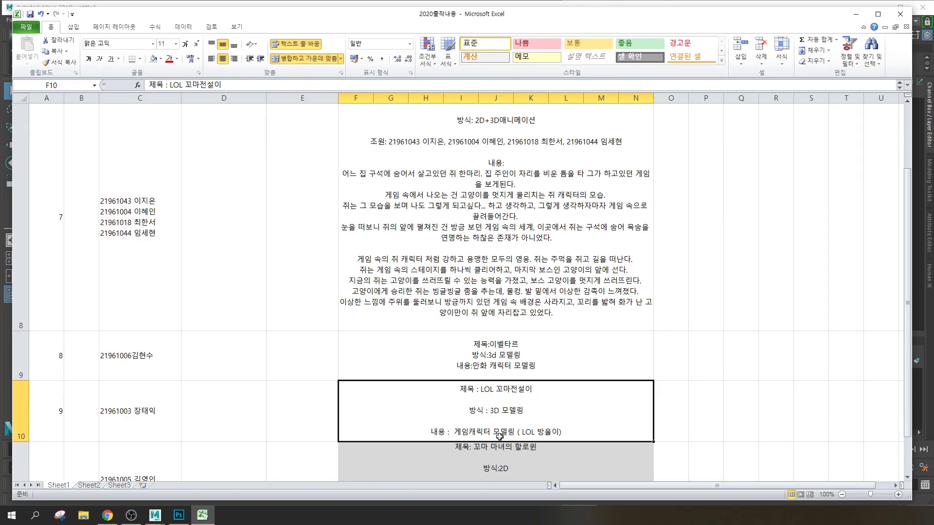
Switch to Chrome, close the figure's product page and search Google Images for "lol 방울이"
left_click(107, 515)
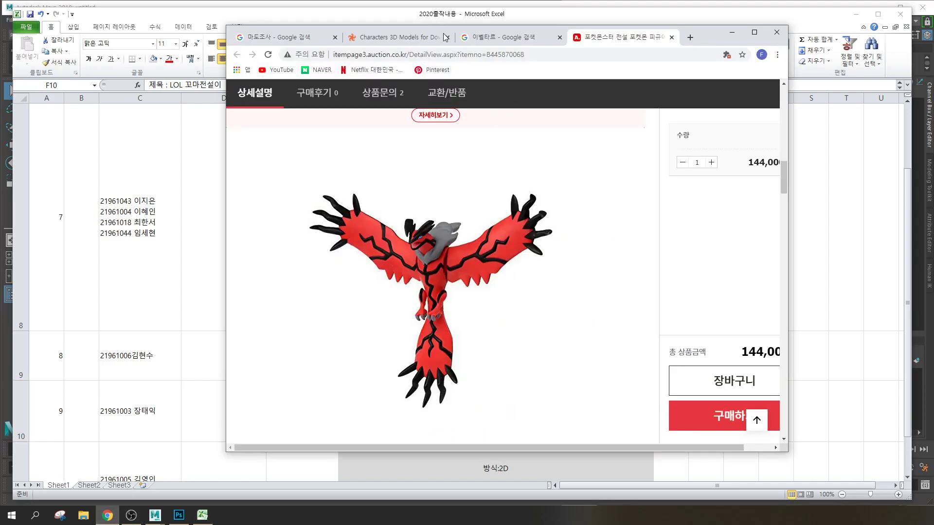
left_click(671, 37)
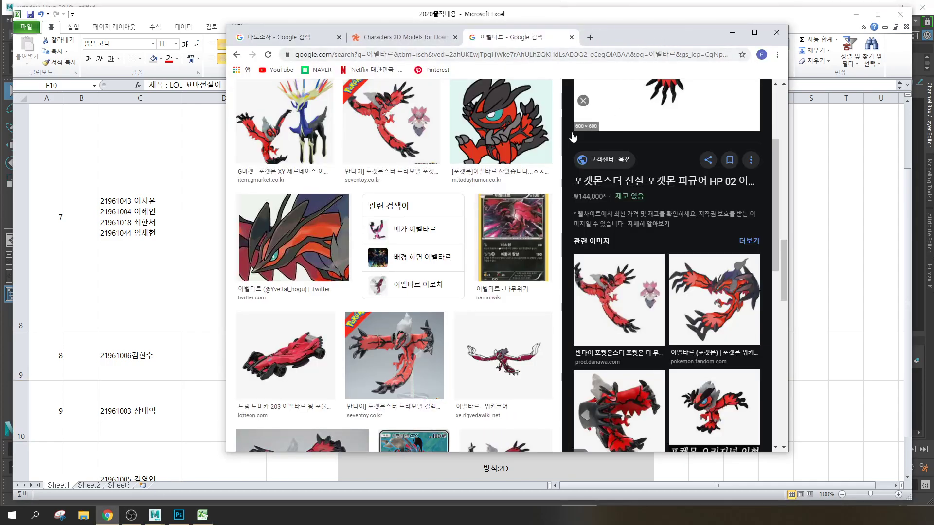
scroll(593, 126, "up", 20)
left_click_drag(437, 103, 230, 101)
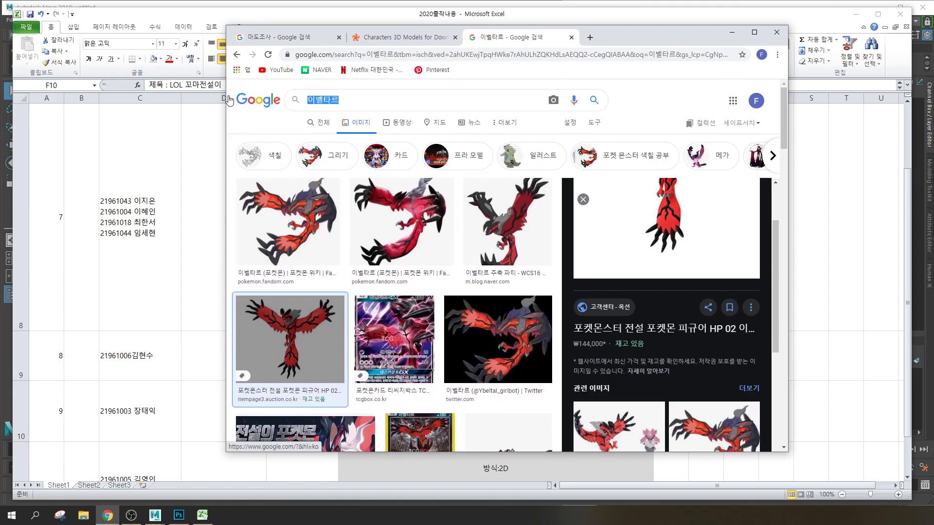
type("ㅁ")
key("BackSpace")
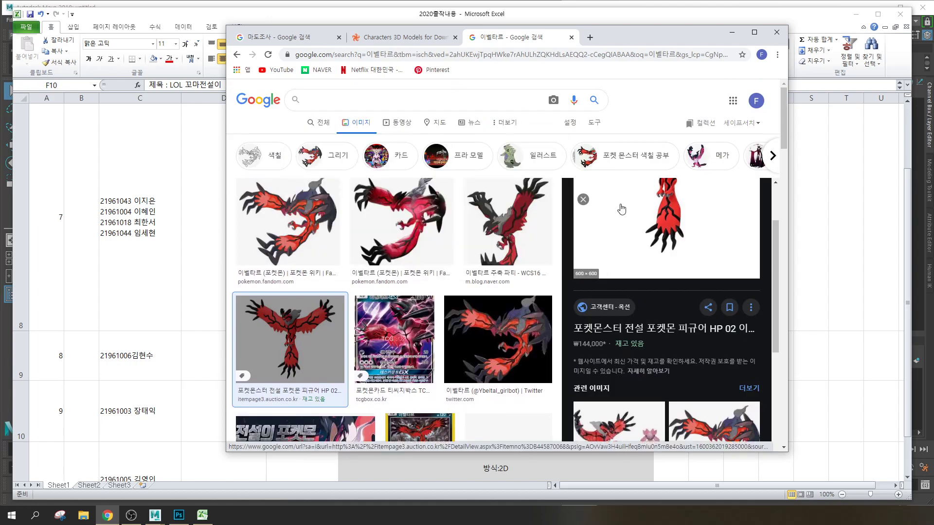
type("lol 배")
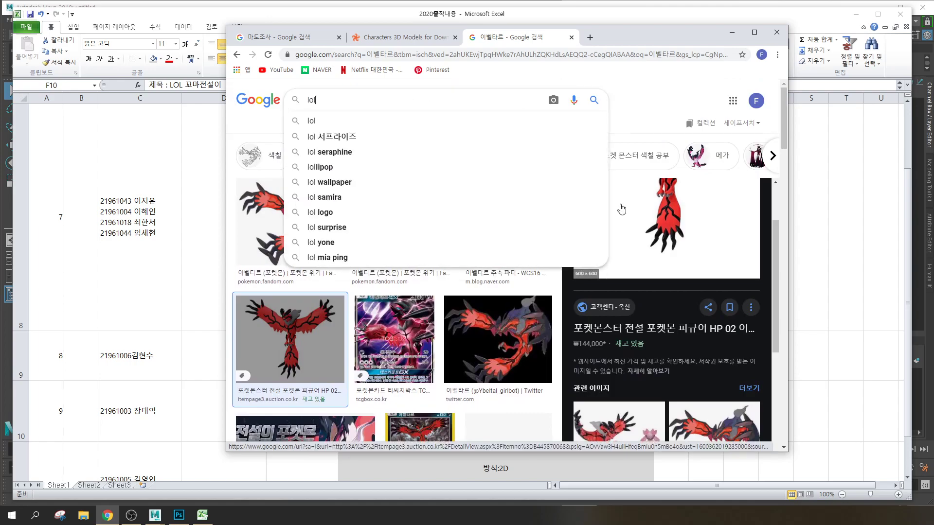
key("BackSpace")
type("방울이")
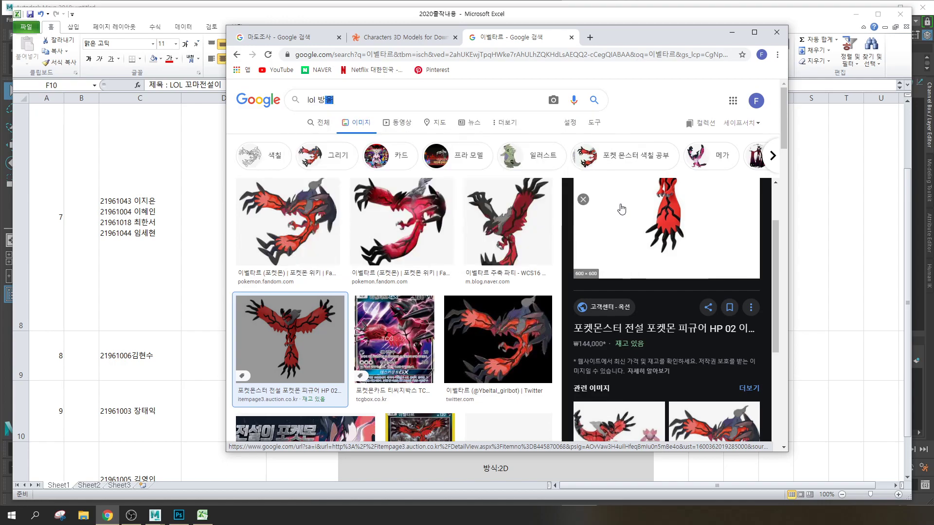
key("Return")
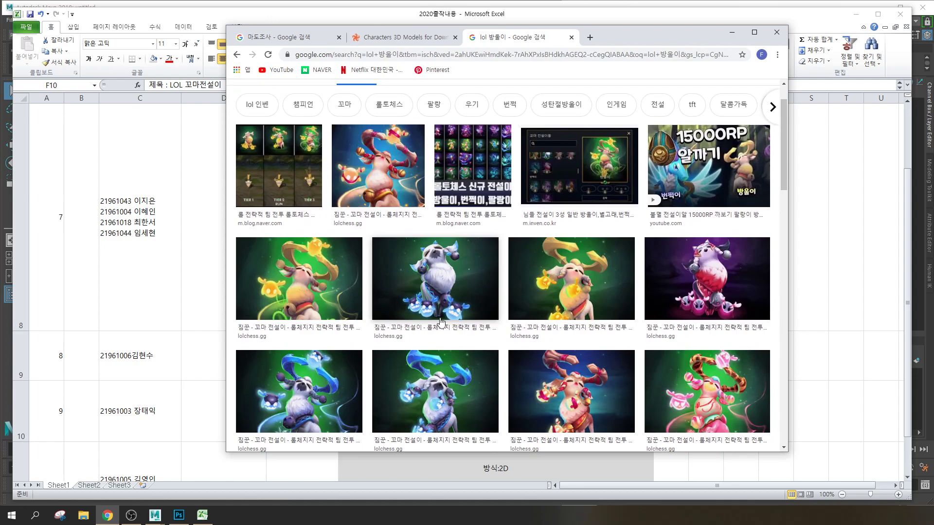
Browse the 방울이 image results and open the preview of the LoL 인벤 picture showing the golden 방울이
scroll(439, 319, "down", 3)
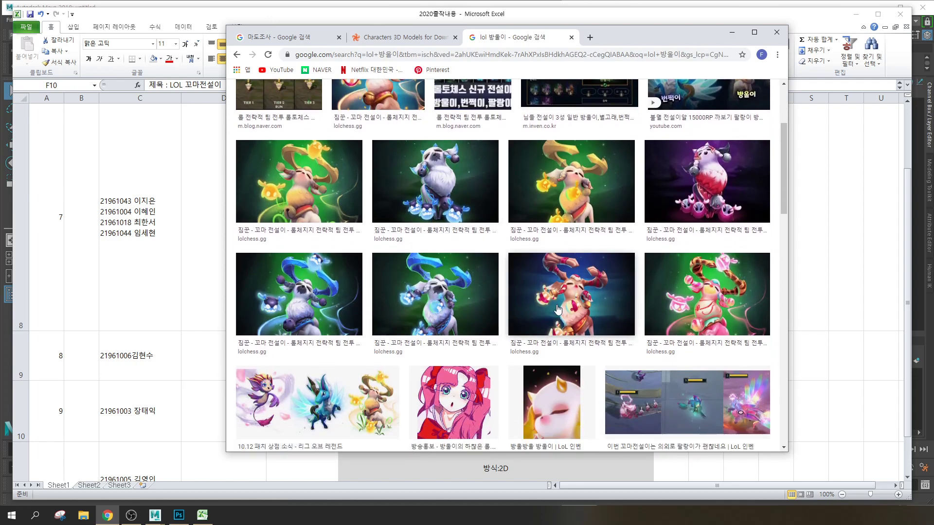
scroll(558, 310, "down", 2)
scroll(558, 310, "down", 4)
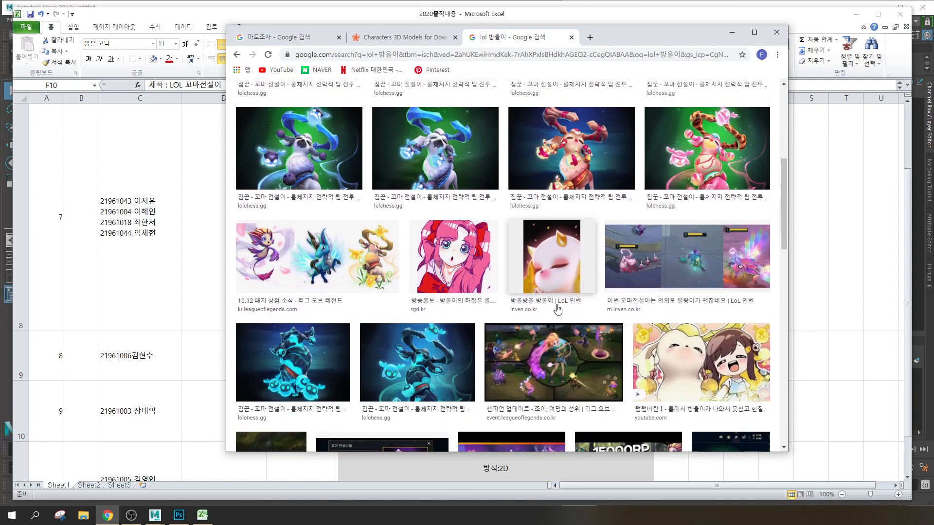
scroll(547, 314, "down", 2)
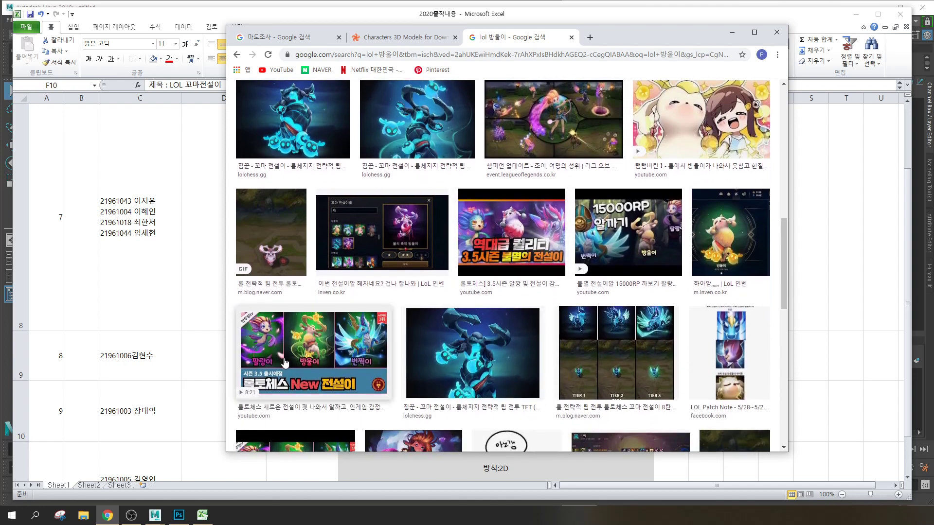
left_click(741, 240)
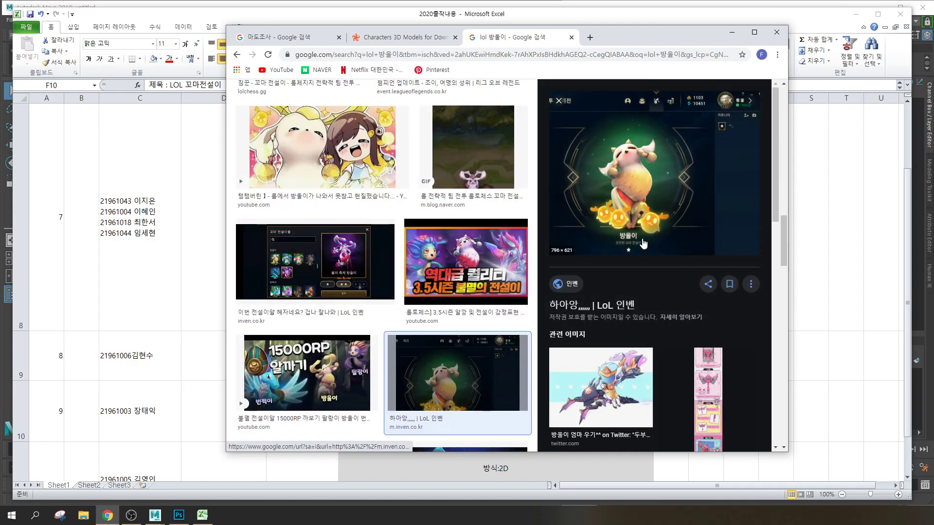
Browse further down the 방울이 image results for more views and variants of the character
scroll(635, 227, "down", 5)
scroll(474, 268, "down", 8)
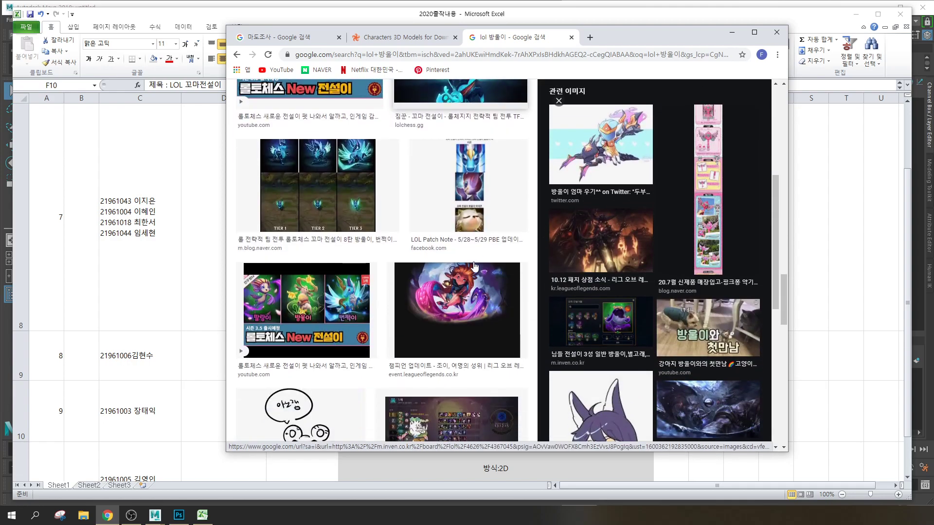
scroll(474, 268, "down", 10)
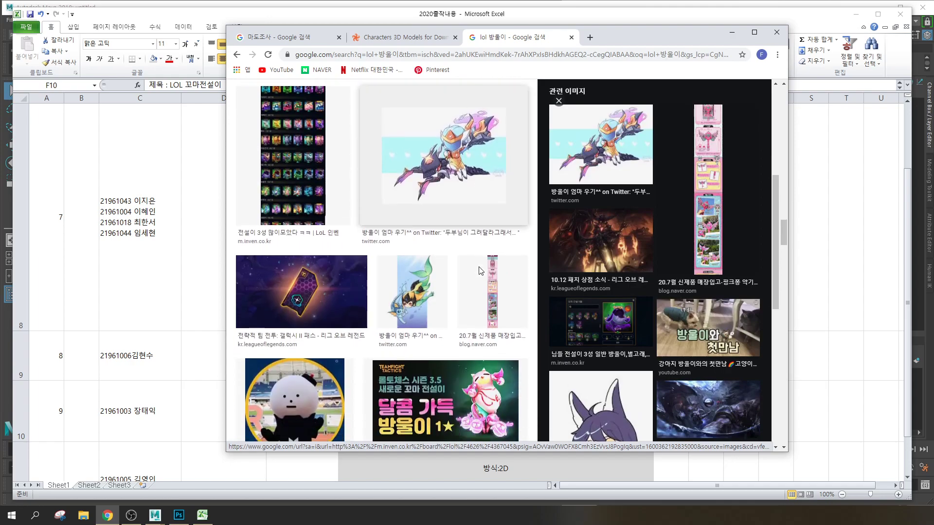
scroll(480, 271, "down", 10)
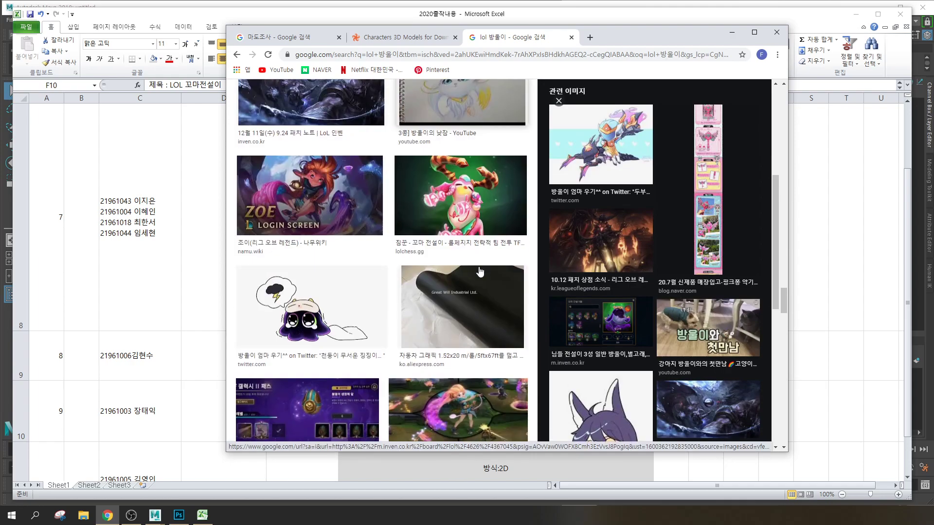
scroll(480, 270, "down", 10)
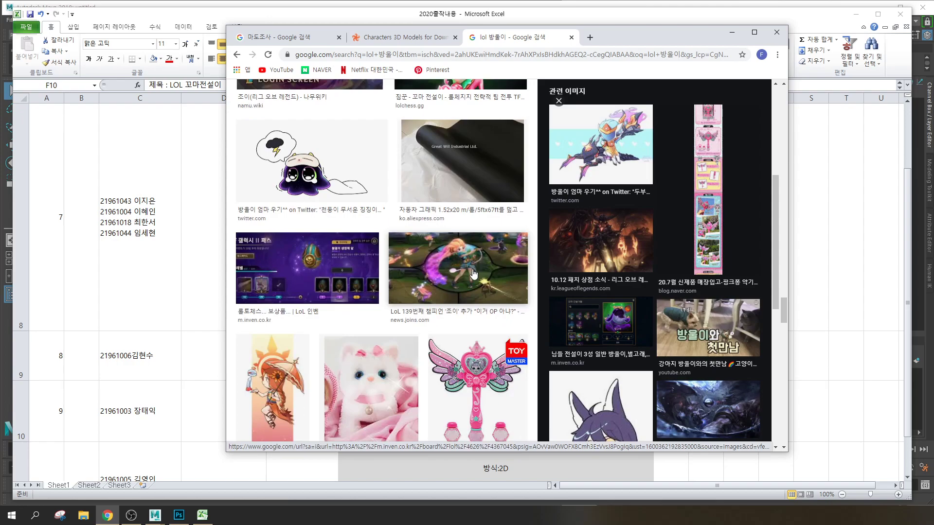
scroll(468, 271, "down", 4)
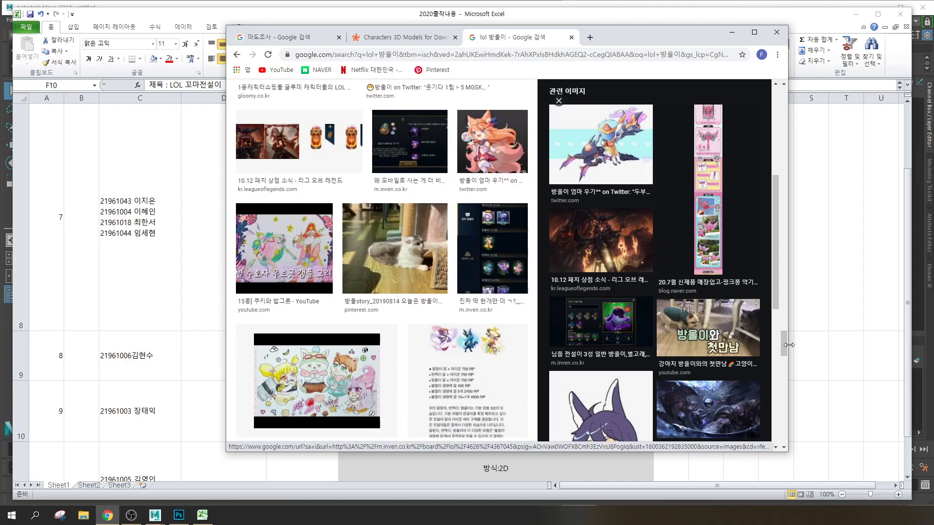
scroll(493, 358, "down", 10)
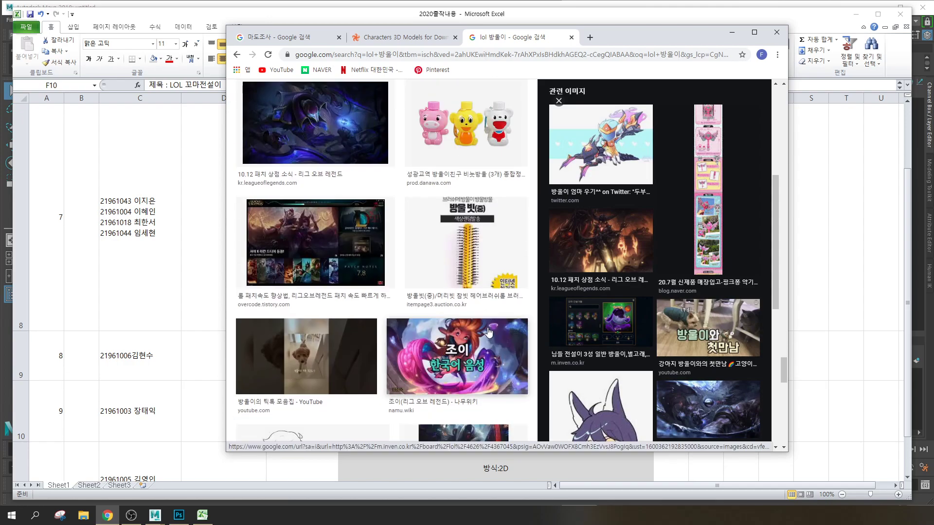
scroll(489, 331, "down", 10)
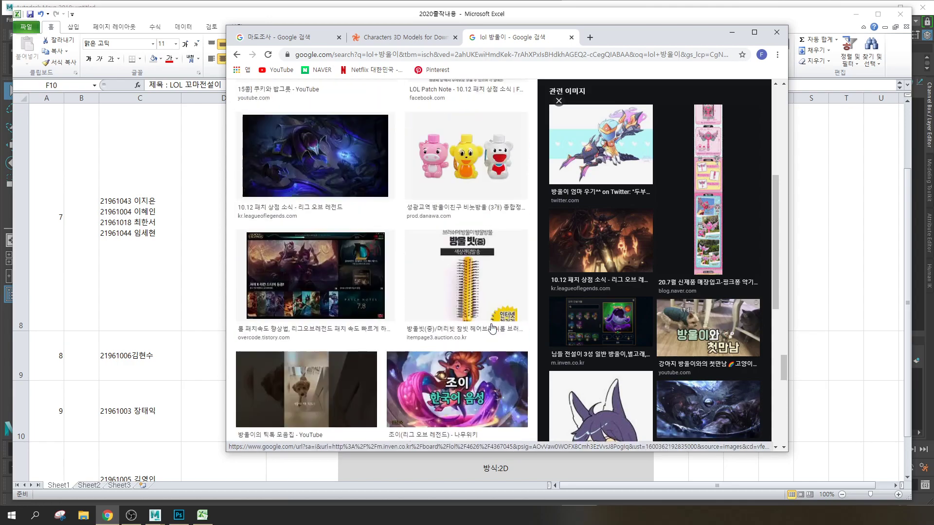
Look back through the 방울이 image results up to the first pictures, with the golden 방울이 preview still open
left_click_drag(772, 272, 777, 188)
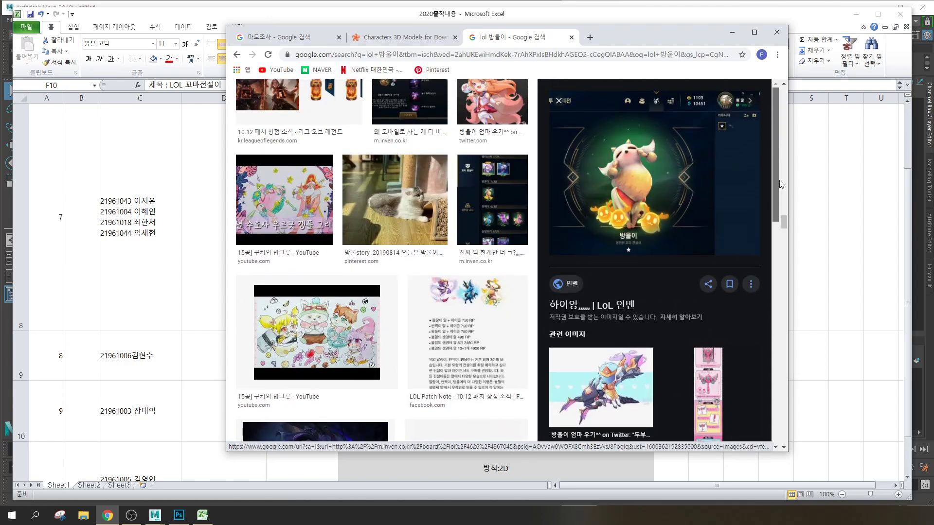
scroll(428, 247, "up", 1)
scroll(428, 247, "up", 10)
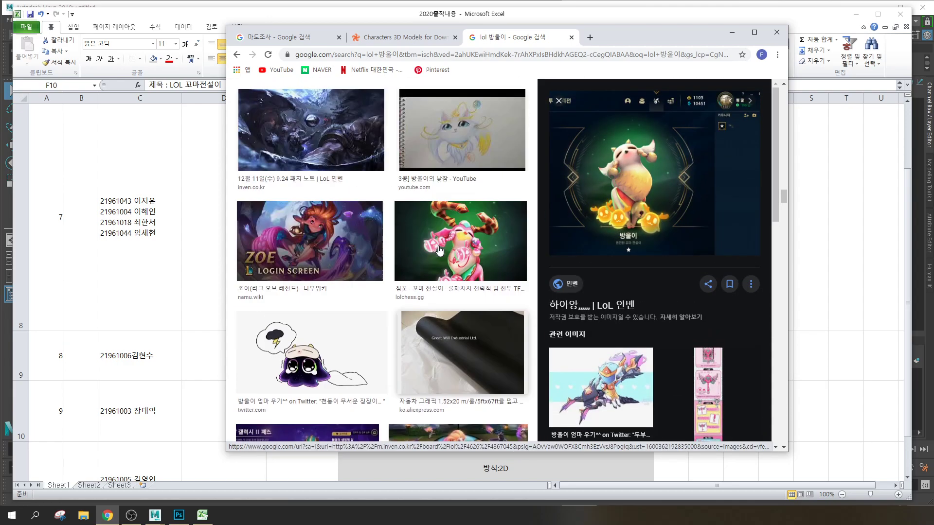
scroll(448, 249, "up", 10)
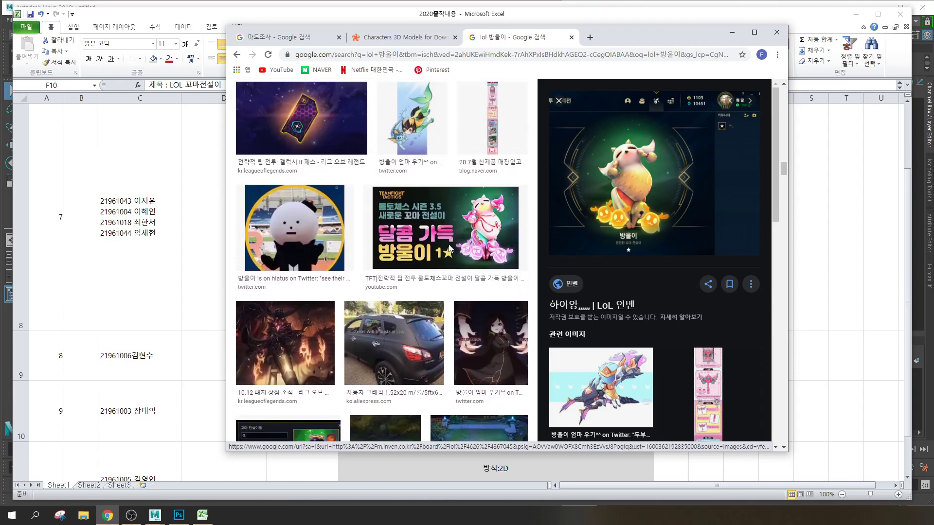
scroll(452, 250, "up", 1)
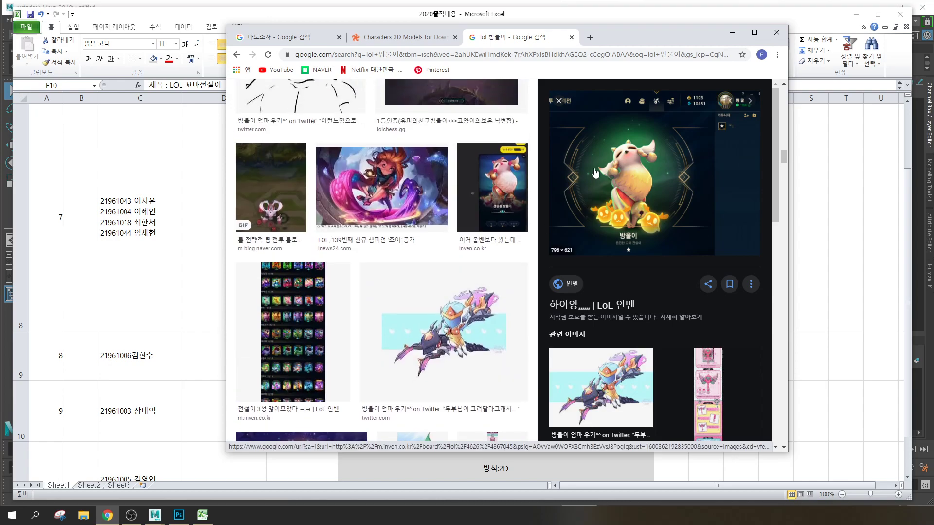
scroll(492, 230, "up", 10)
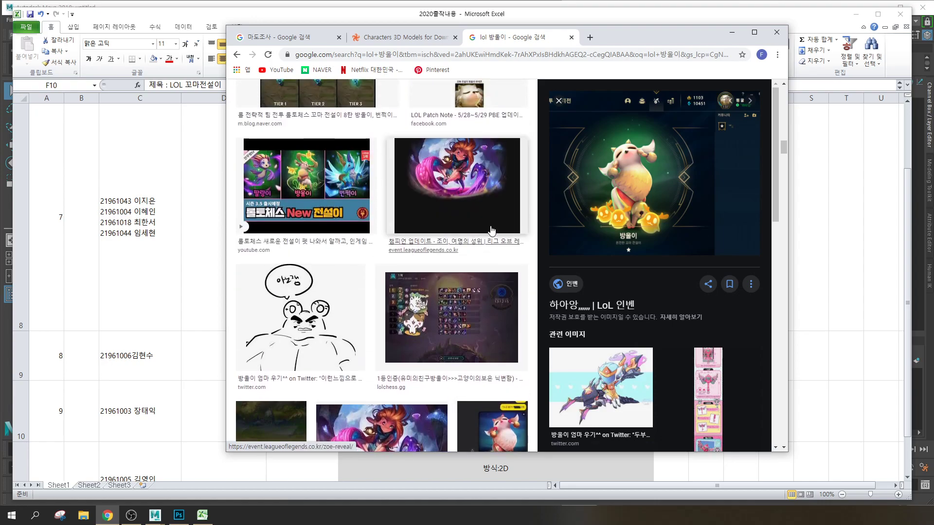
scroll(492, 231, "up", 2)
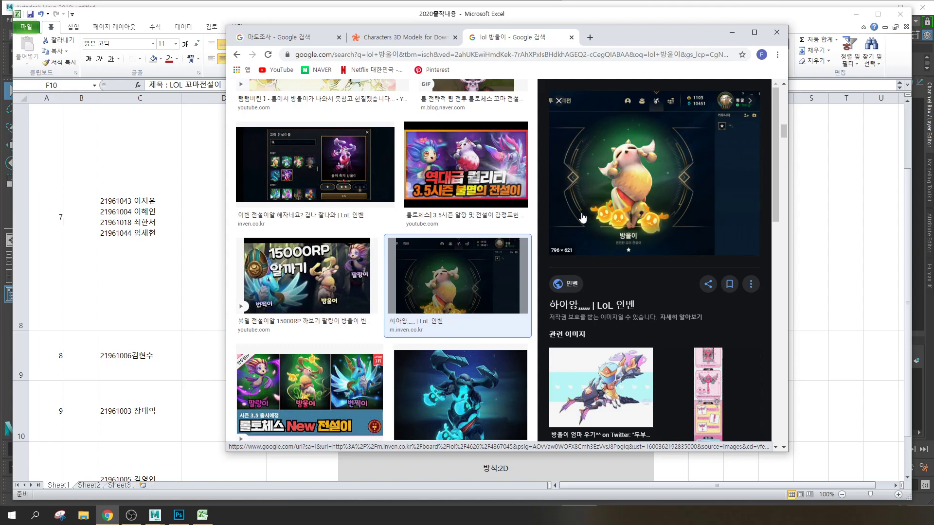
scroll(452, 286, "up", 7)
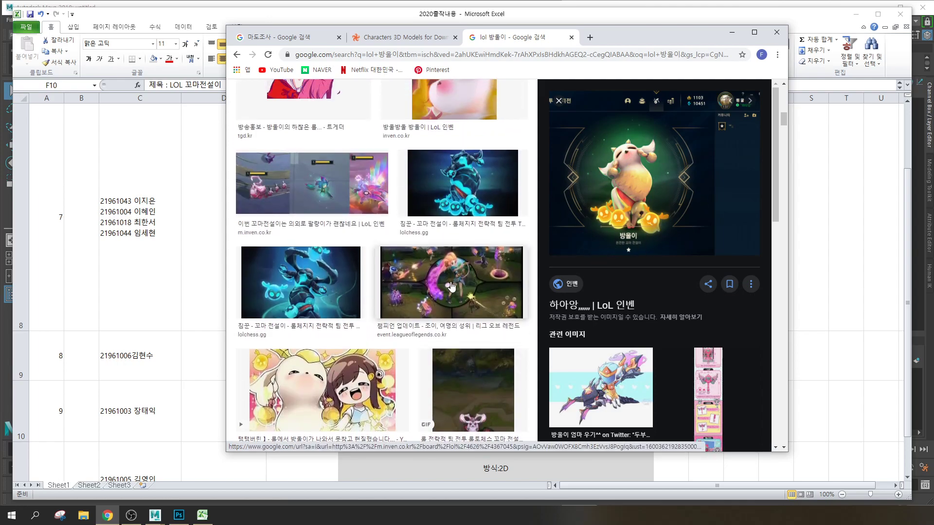
scroll(451, 286, "up", 8)
scroll(416, 238, "up", 5)
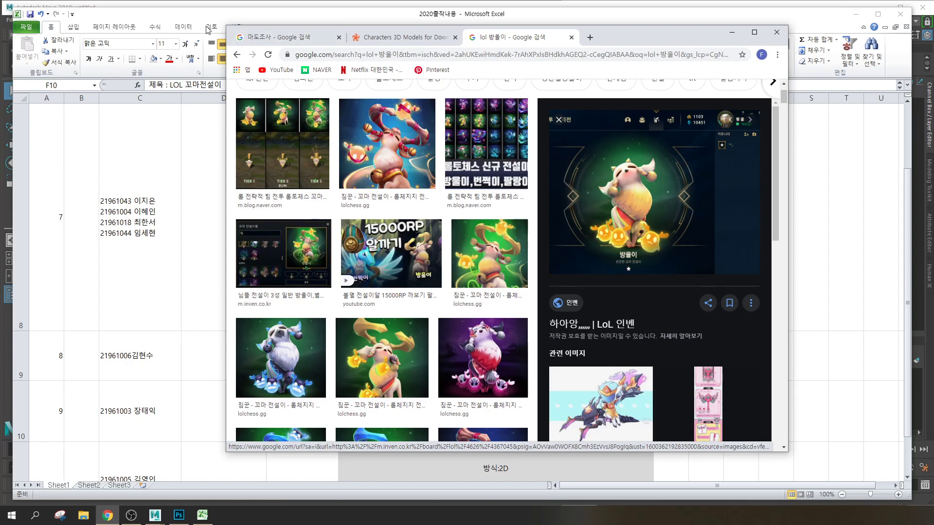
Switch to Excel and look over the project proposals and the student roster below them
left_click(185, 16)
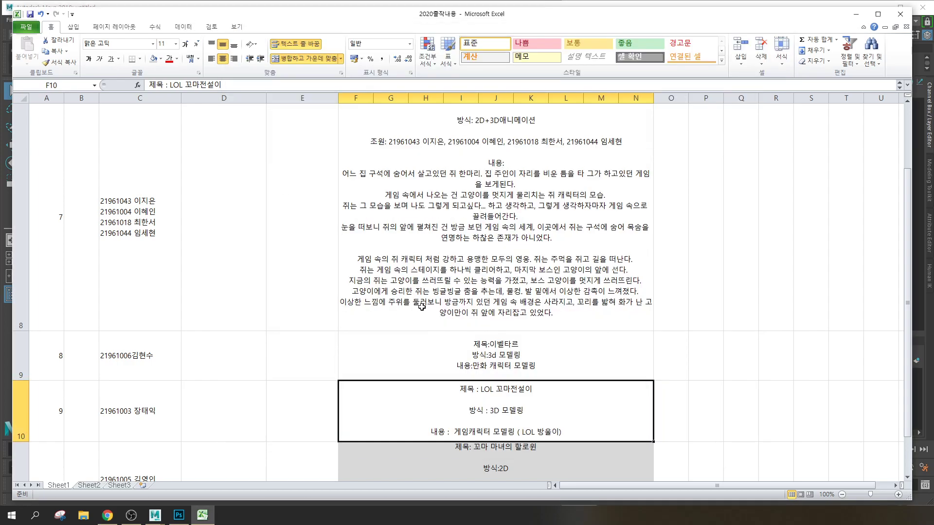
left_click_drag(909, 262, 910, 255)
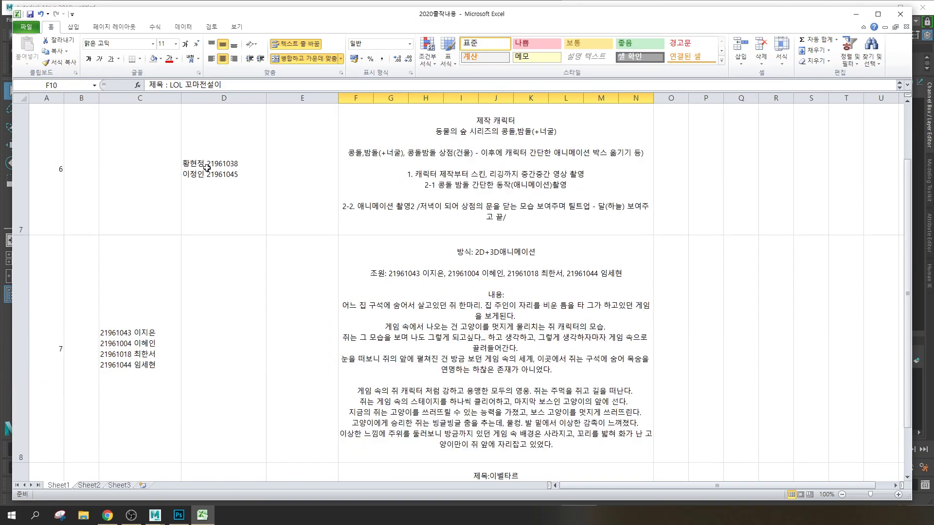
scroll(247, 197, "down", 4)
scroll(239, 224, "up", 3)
scroll(244, 225, "down", 3)
scroll(246, 226, "up", 3)
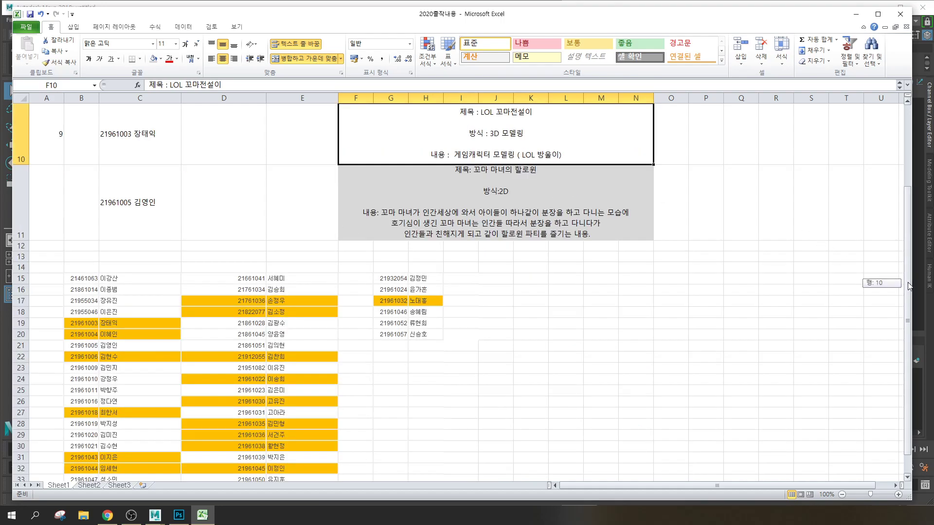
scroll(547, 201, "up", 1)
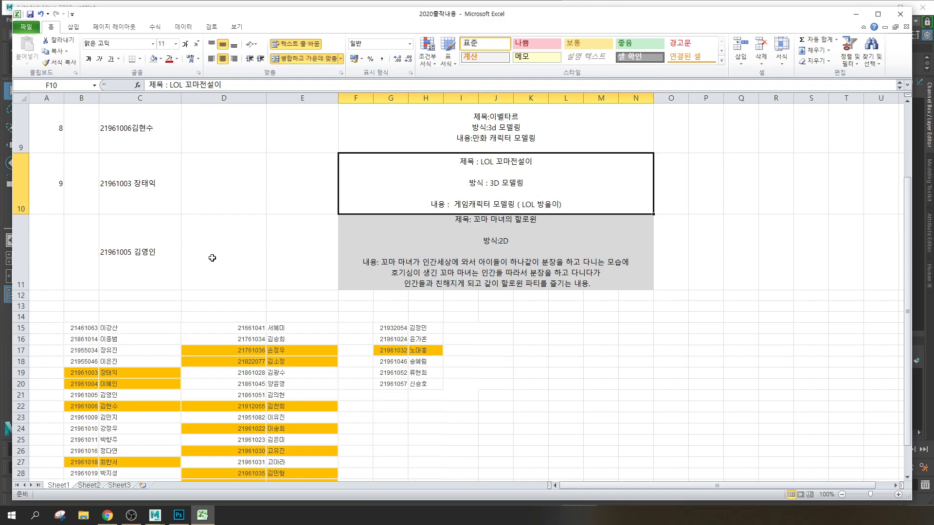
Select the description cell of the 꼬마 마녀의 할로윈 project and review its proposal
left_click(154, 257)
left_click(509, 227)
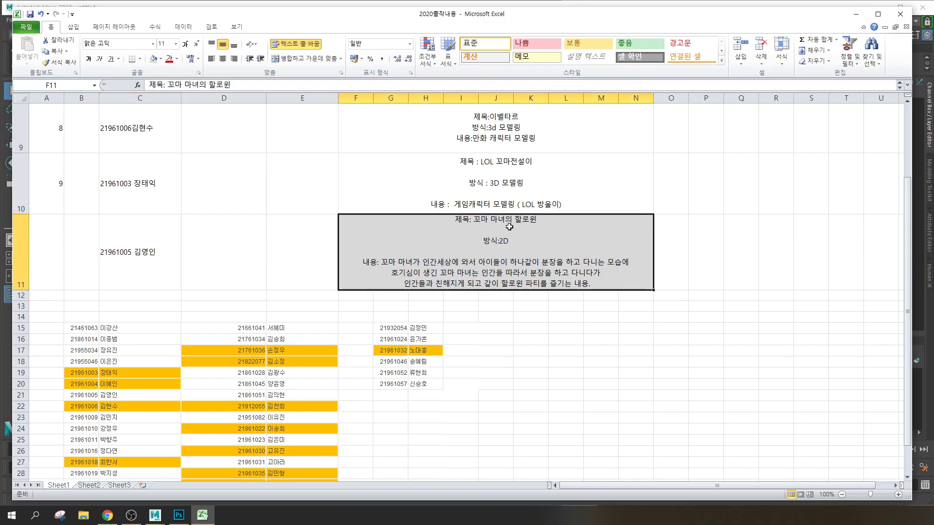
scroll(744, 298, "down", 3)
scroll(744, 299, "up", 5)
scroll(744, 298, "down", 3)
scroll(743, 296, "up", 3)
scroll(742, 296, "down", 1)
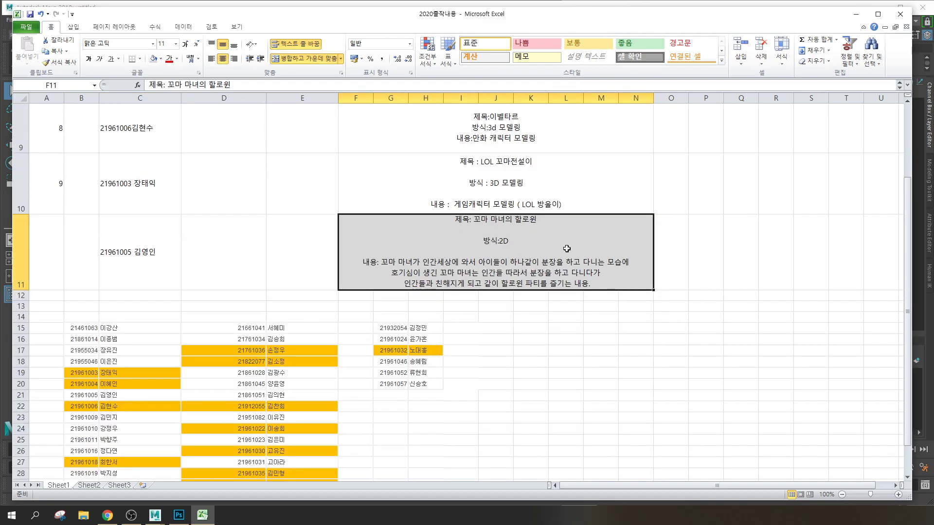
Look back over the proposals up to the first row and close the workbook without saving it
scroll(657, 258, "up", 5)
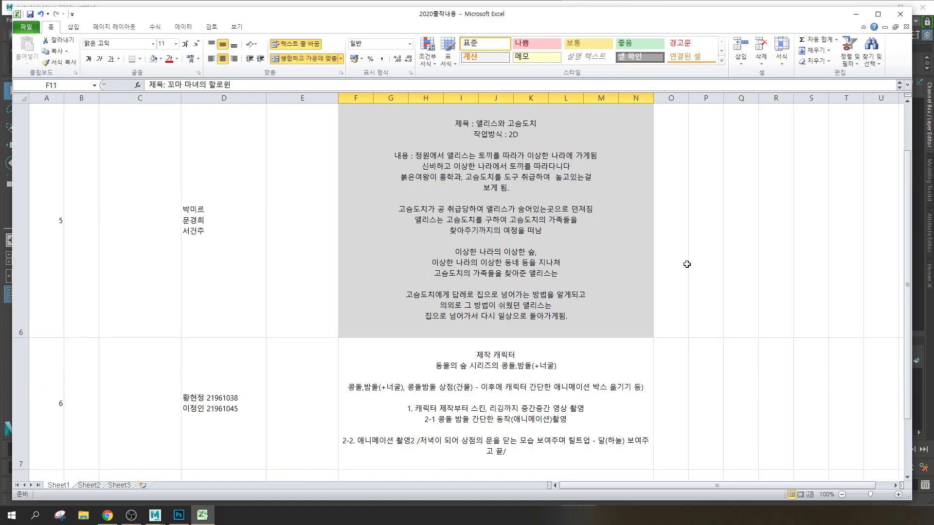
scroll(681, 259, "up", 2)
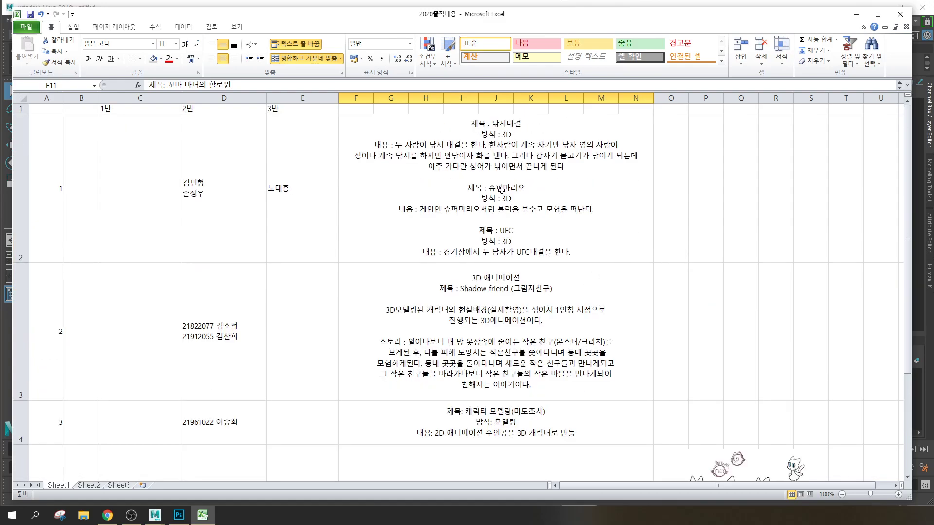
left_click(901, 13)
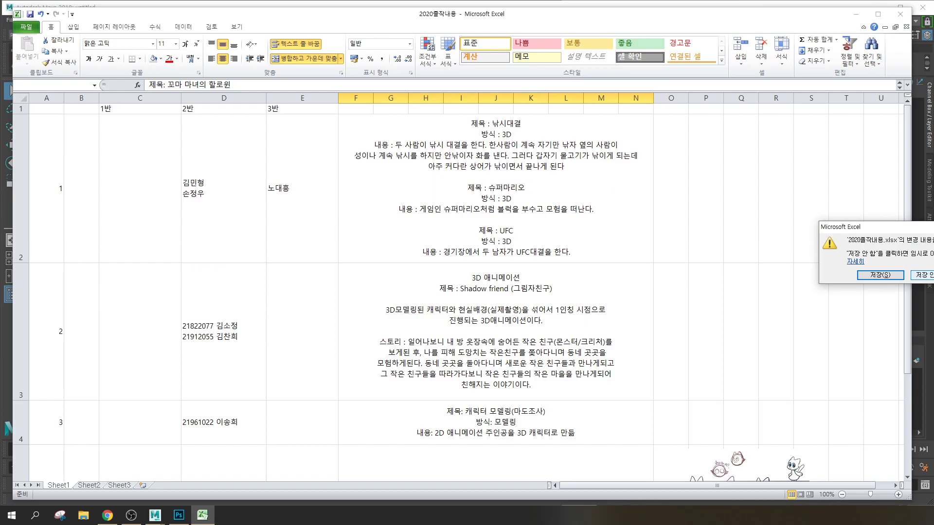
left_click(922, 275)
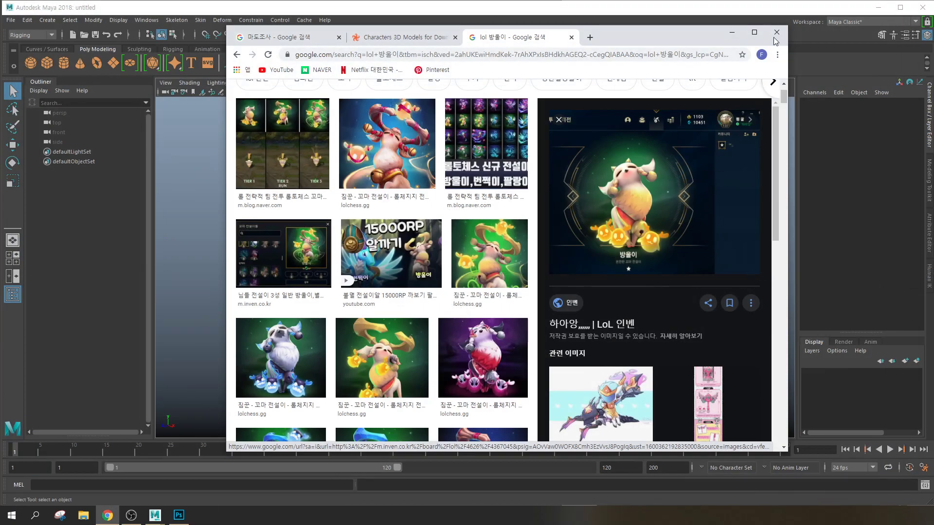
Close the two Google search tabs in Chrome and go to the TurboSquid home page
left_click(572, 38)
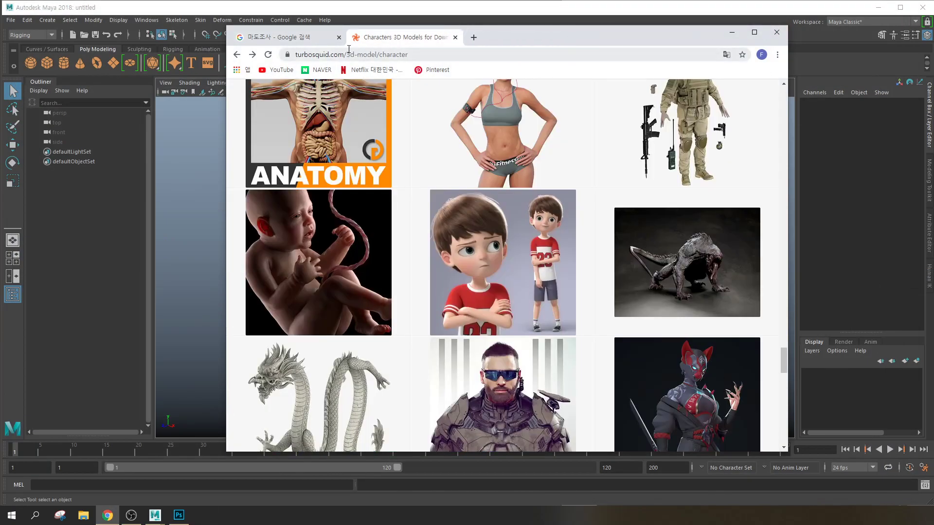
left_click(339, 38)
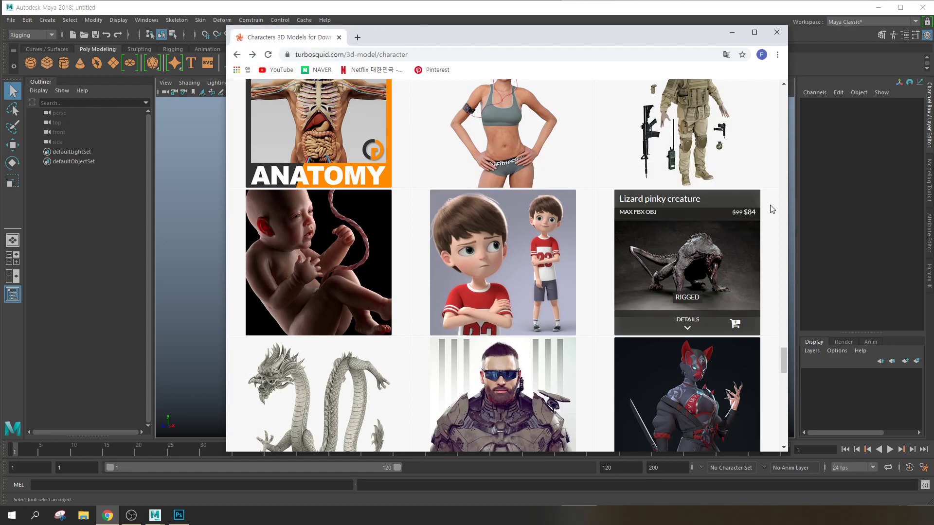
left_click_drag(783, 365, 785, 87)
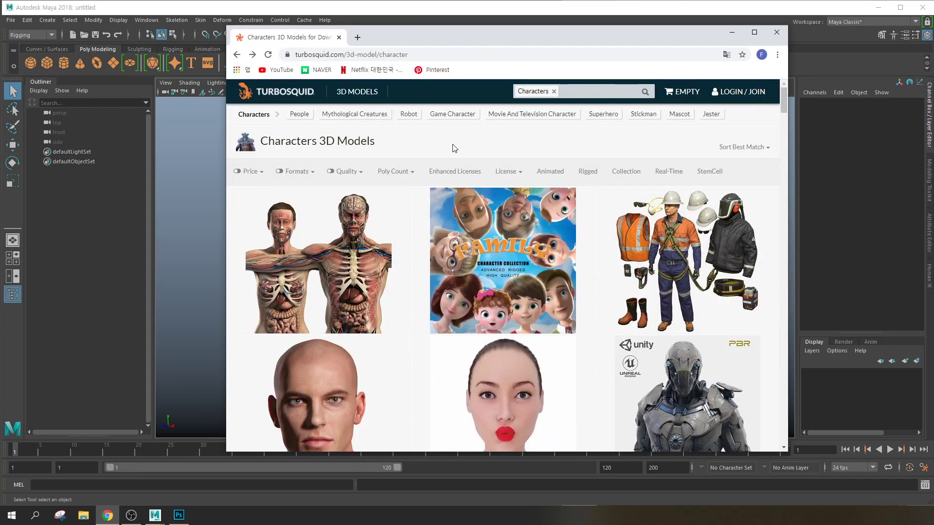
left_click(294, 93)
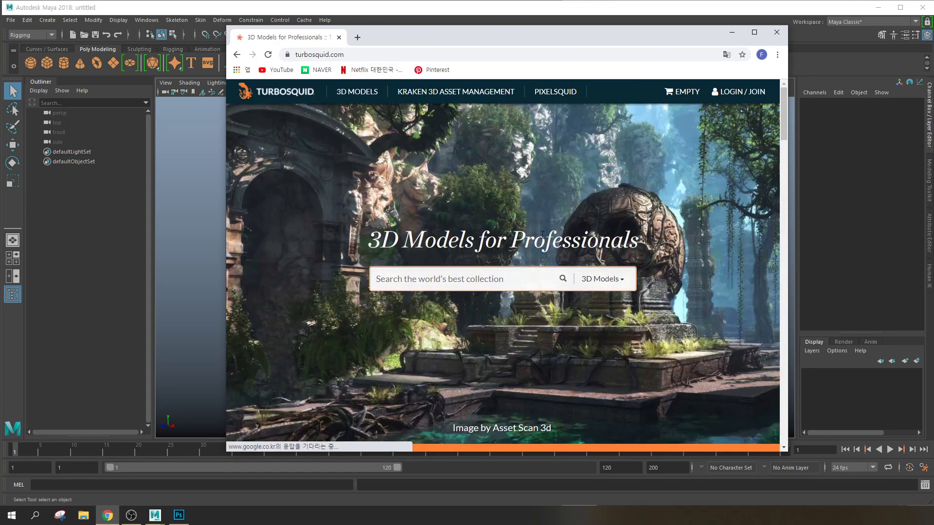
Widen the browser window and look through the model categories on the TurboSquid home page
left_click_drag(224, 197, 149, 198)
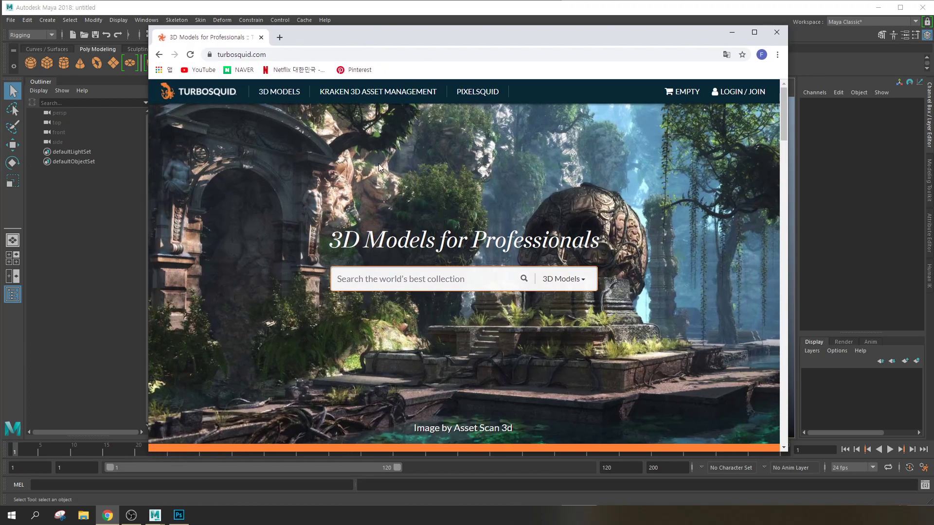
scroll(615, 290, "down", 6)
scroll(615, 297, "up", 6)
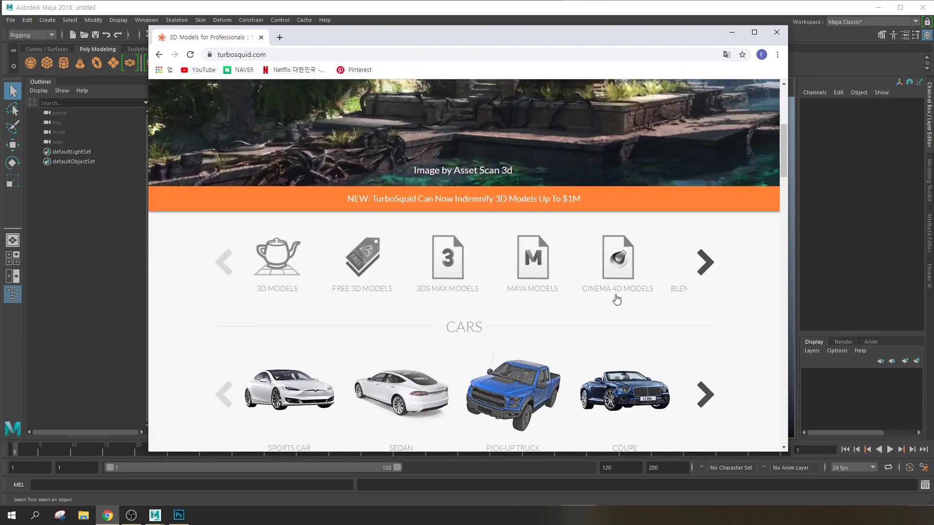
scroll(553, 182, "down", 8)
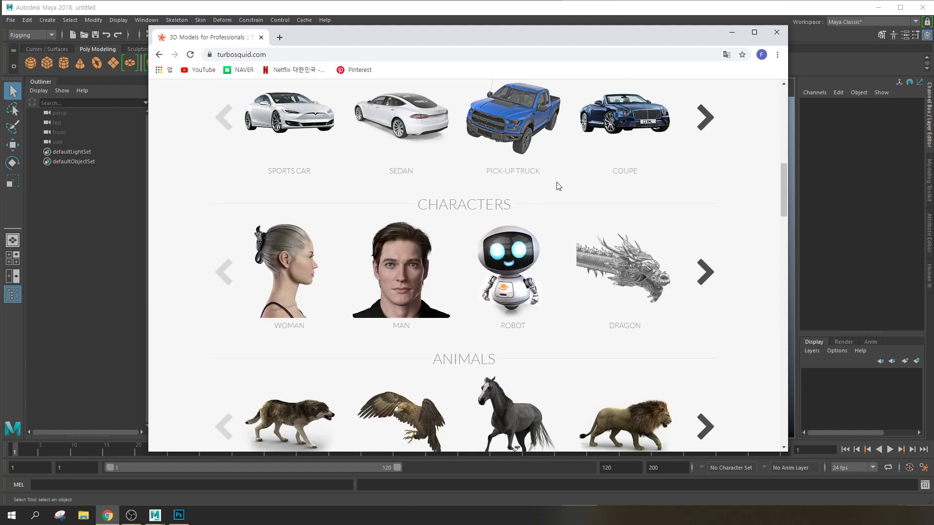
scroll(547, 238, "down", 6)
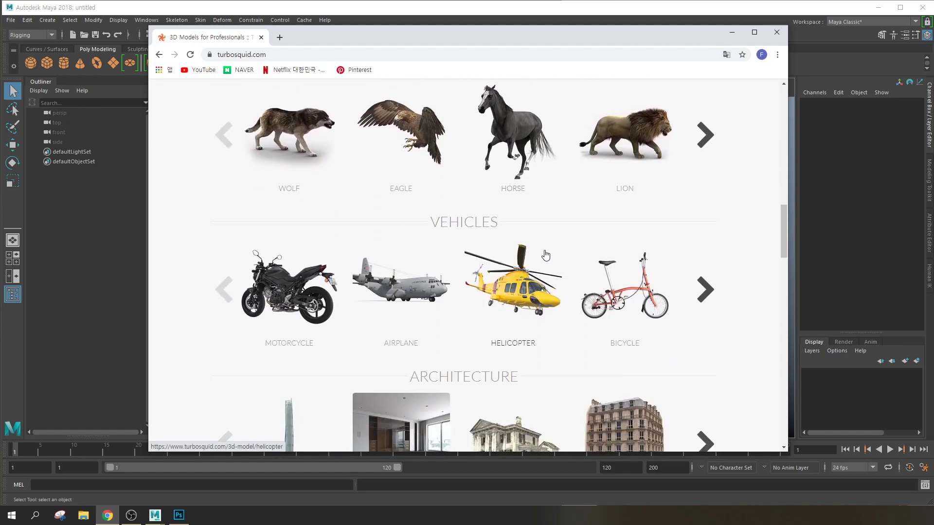
Search TurboSquid for cat models and enlarge the browser window to cover nearly the whole screen
scroll(511, 247, "up", 4)
scroll(480, 247, "up", 7)
scroll(480, 247, "up", 5)
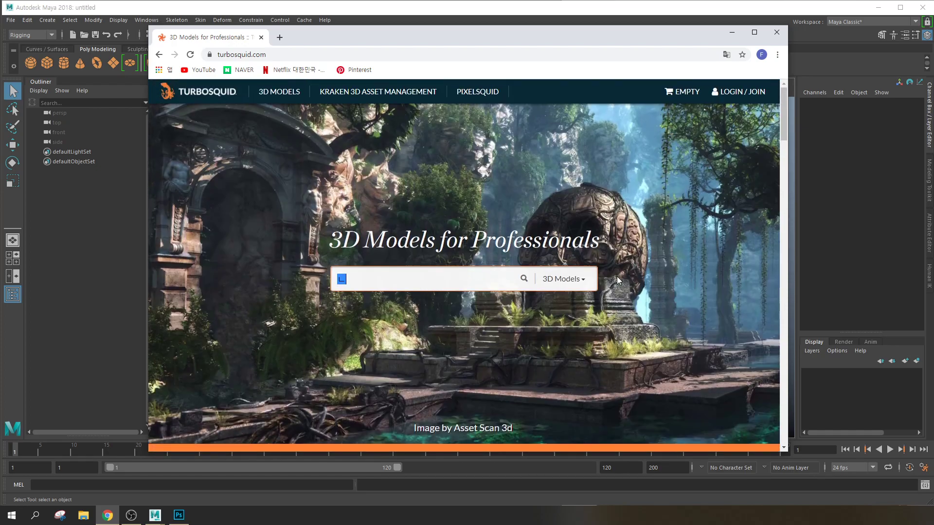
type("cat")
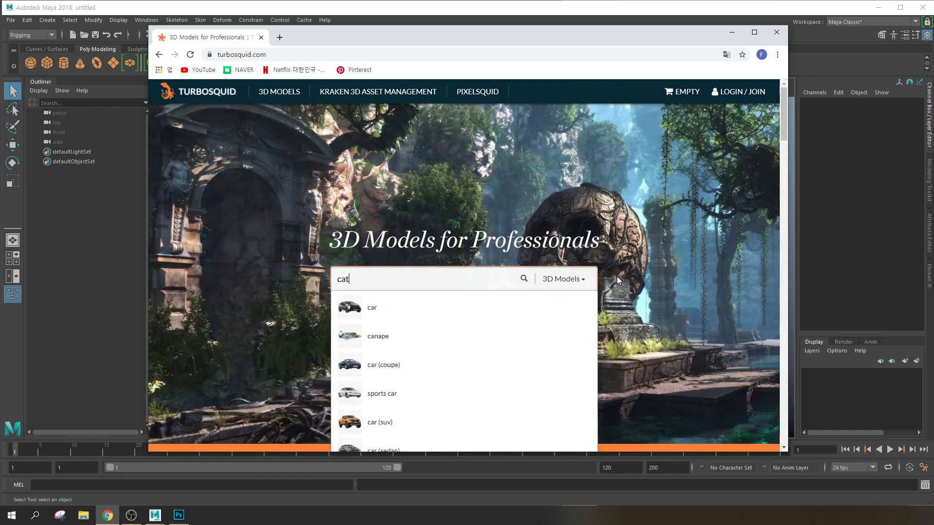
key("Return")
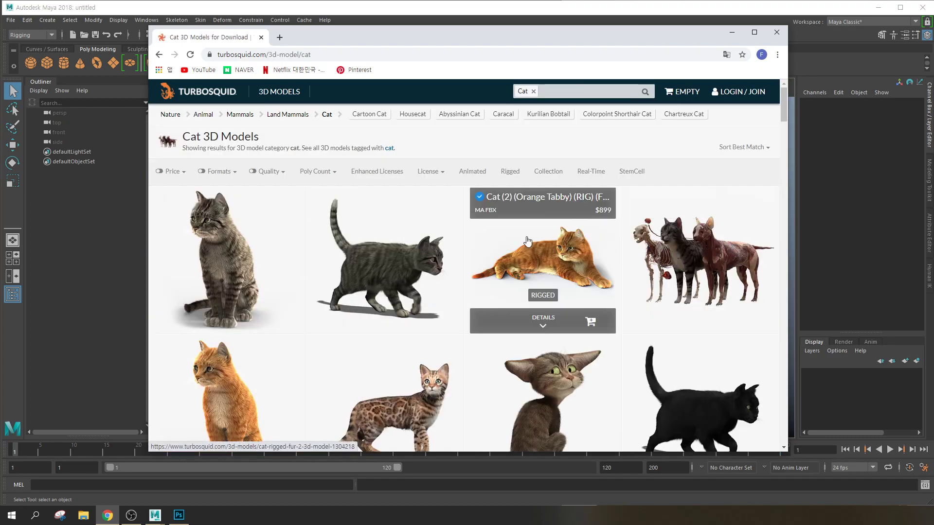
left_click_drag(324, 46, 180, 23)
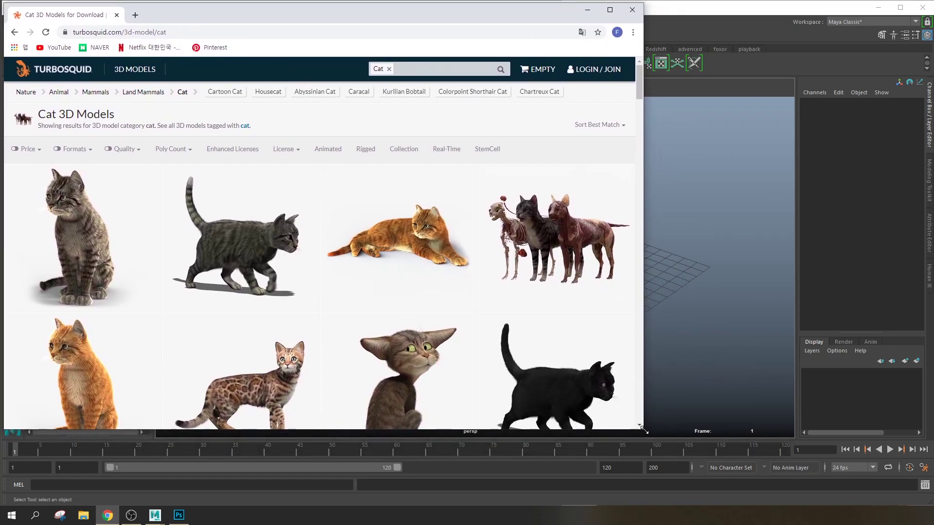
left_click_drag(645, 430, 926, 491)
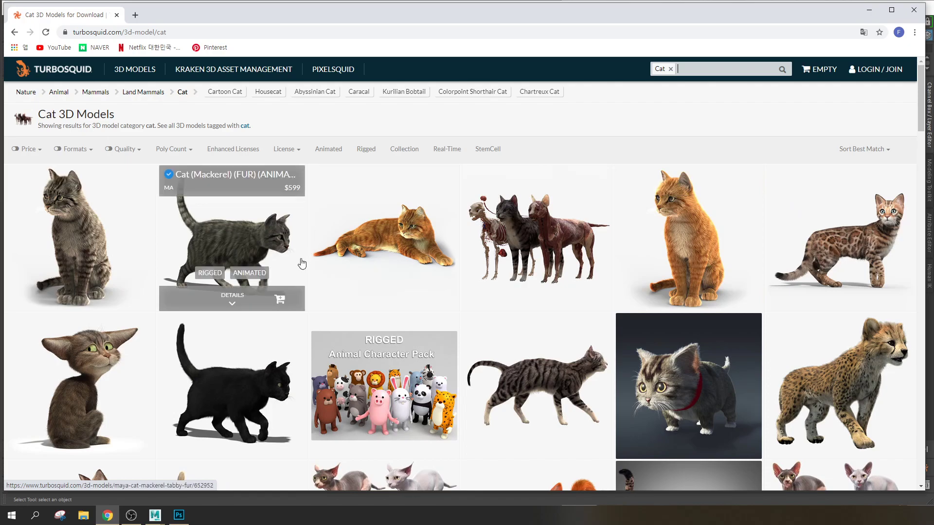
Filter the cat models by the .ma/mb (Maya), .fbx (Autodesk FBX) and .obj file formats
left_click(91, 149)
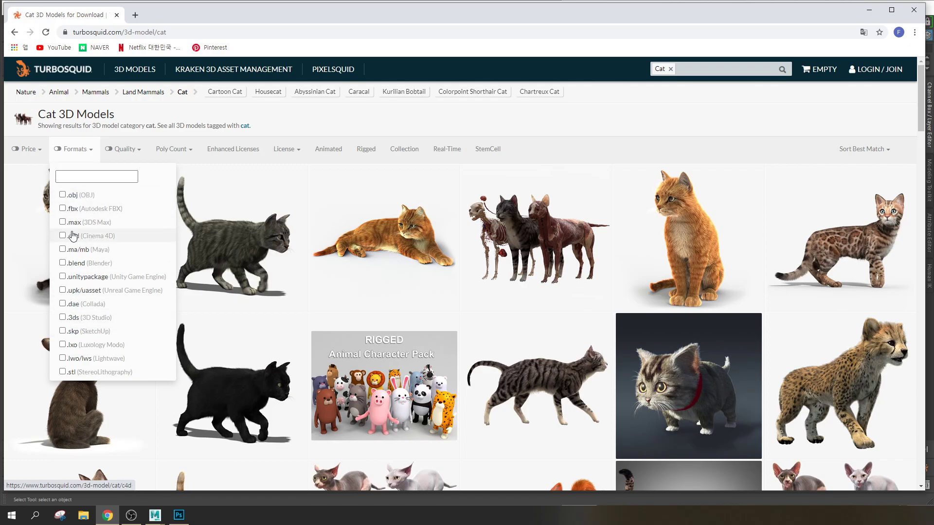
left_click(62, 251)
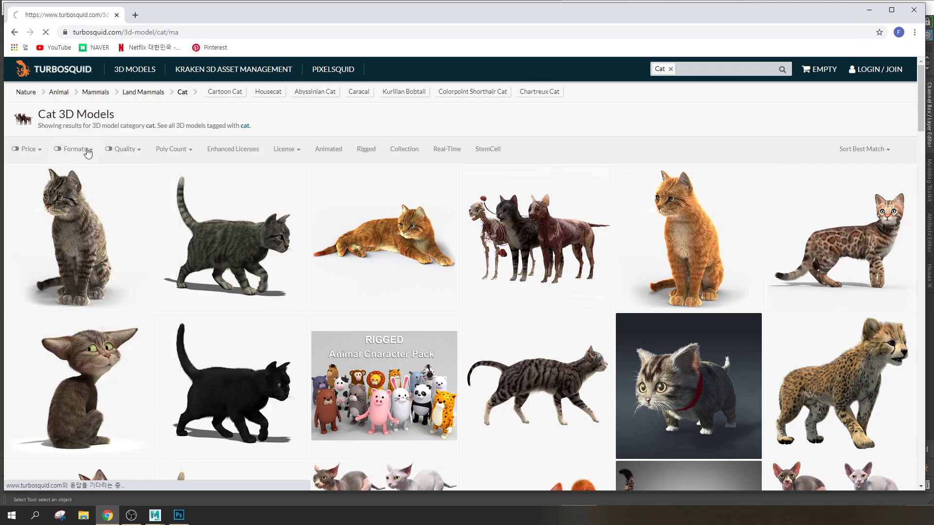
left_click(69, 151)
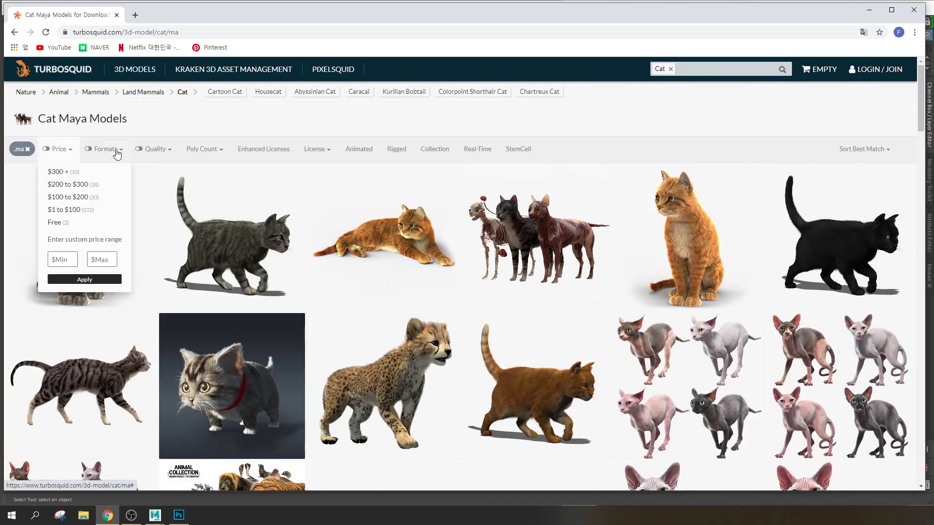
left_click(116, 151)
left_click(94, 208)
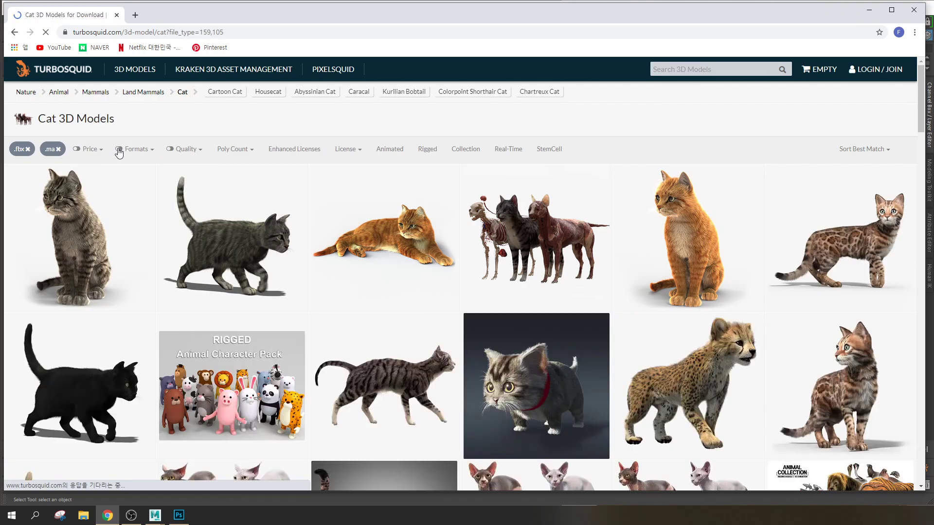
left_click(149, 150)
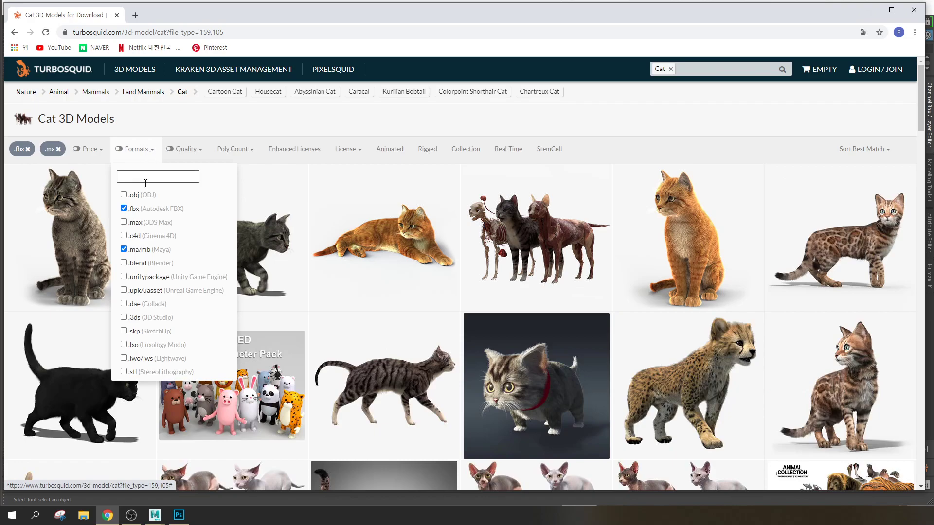
left_click(124, 195)
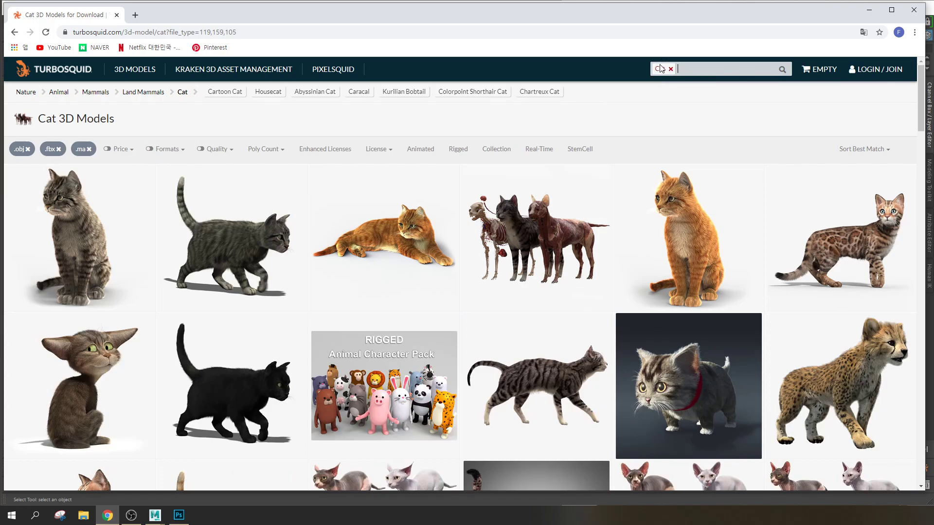
Check the prices of the first cat models and limit the results to free ones
mouse_move(234, 234)
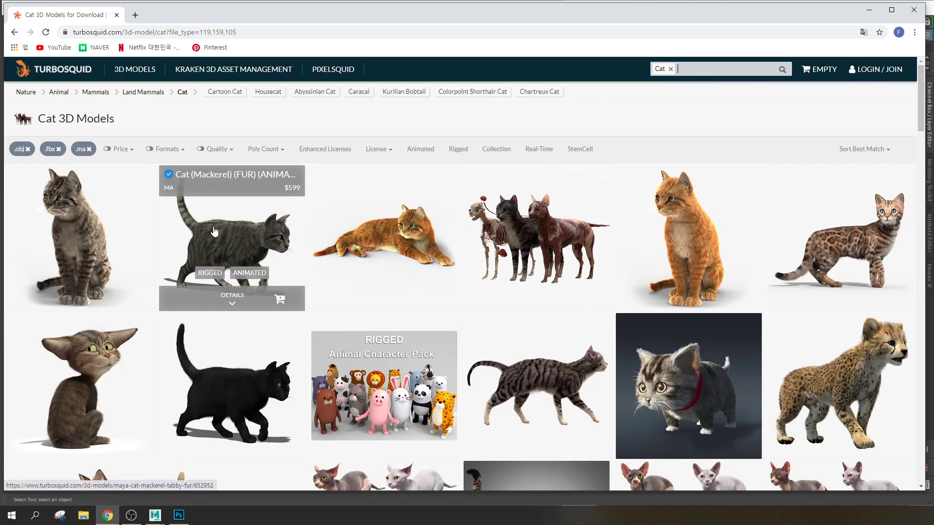
mouse_move(145, 223)
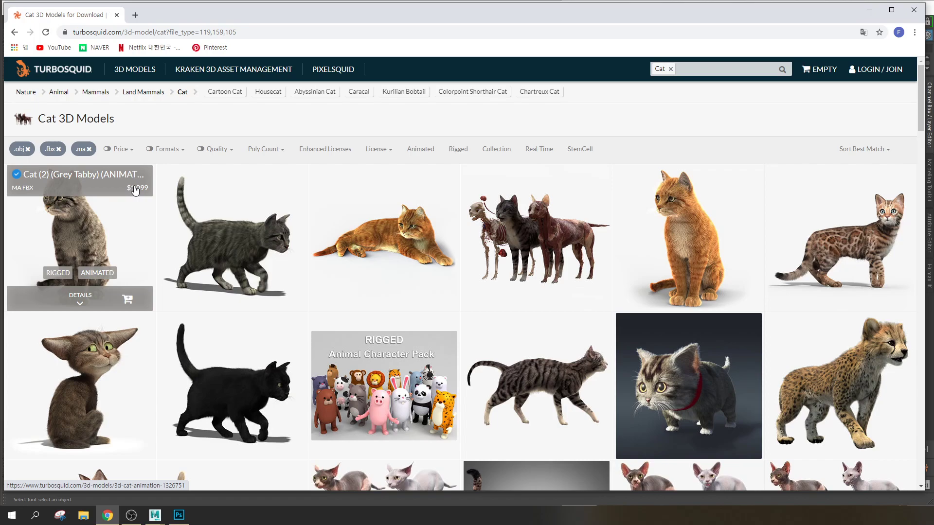
left_click(132, 152)
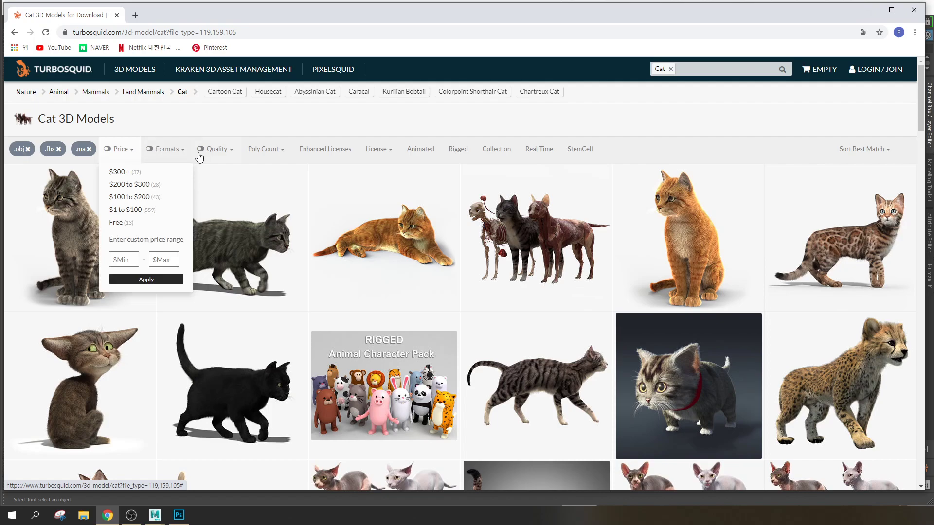
left_click(117, 227)
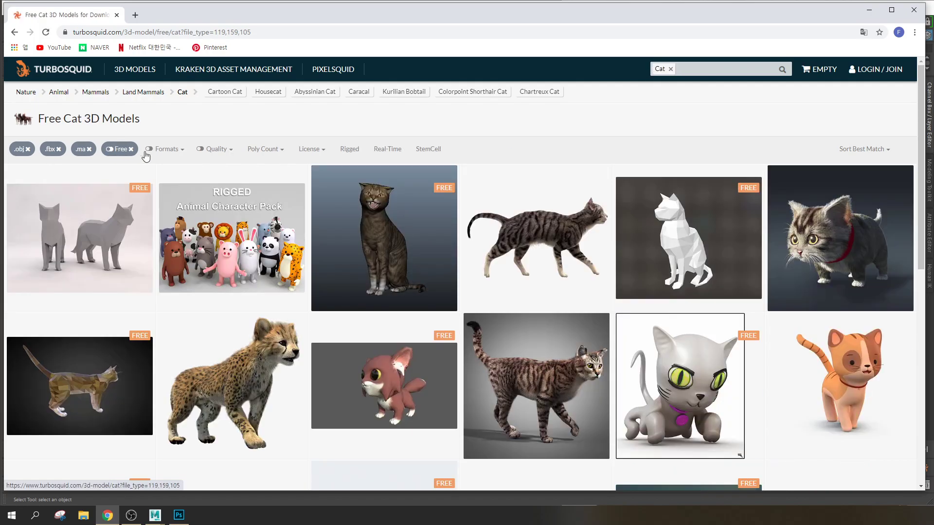
Look through the free cat results, comparing the price and file formats of individual models
mouse_move(303, 262)
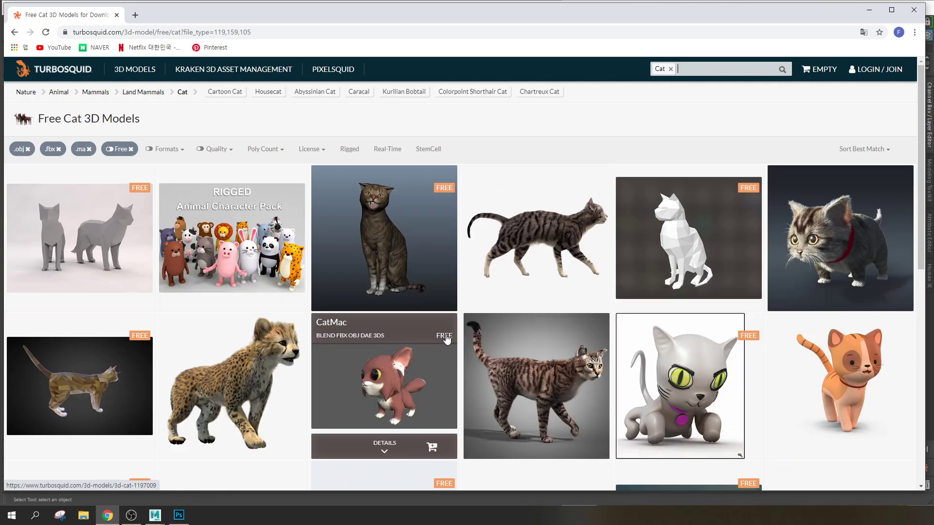
mouse_move(442, 197)
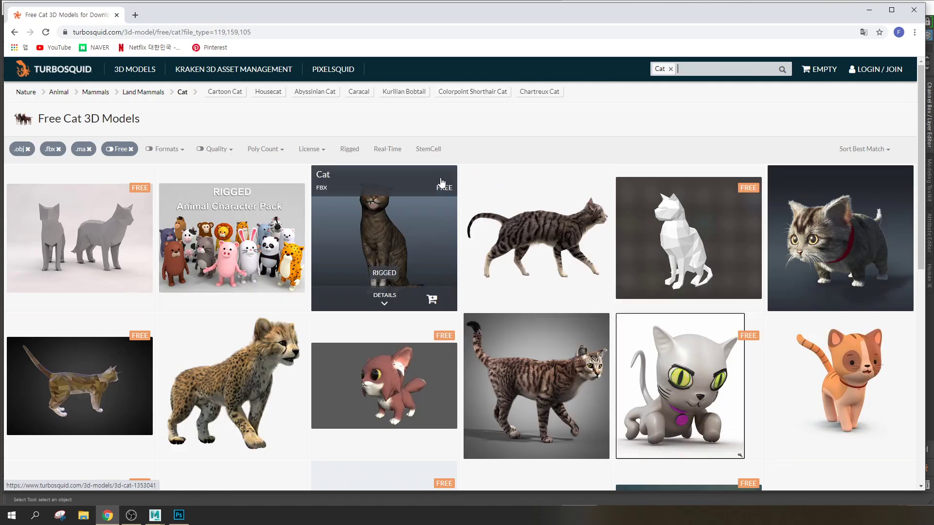
mouse_move(144, 189)
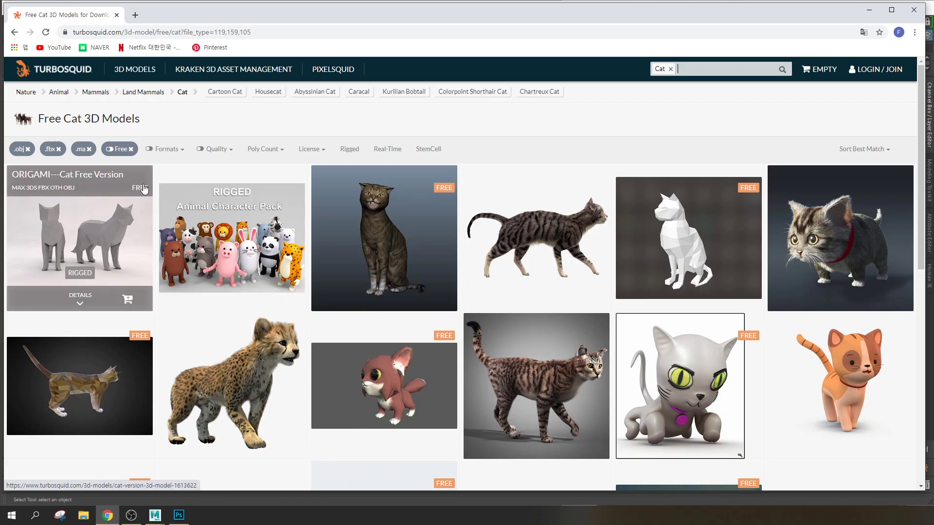
mouse_move(253, 188)
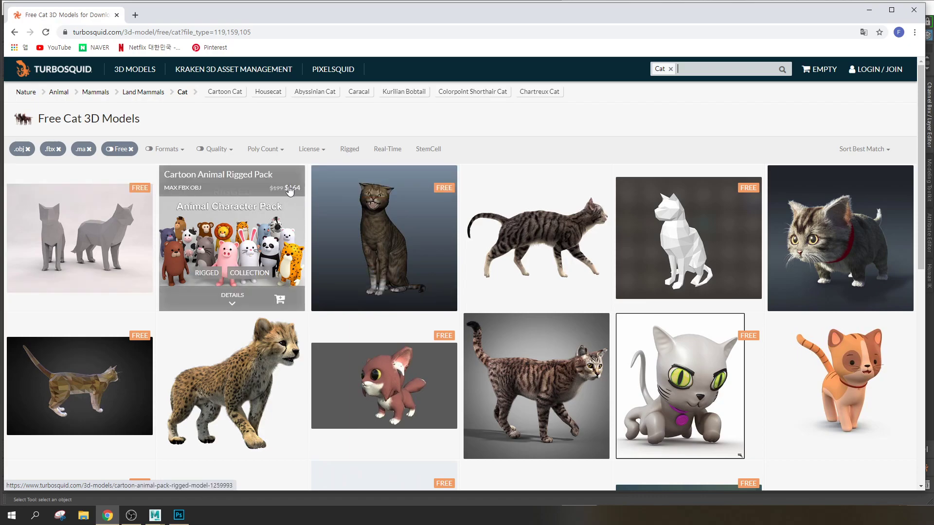
mouse_move(897, 237)
left_click_drag(921, 195, 910, 261)
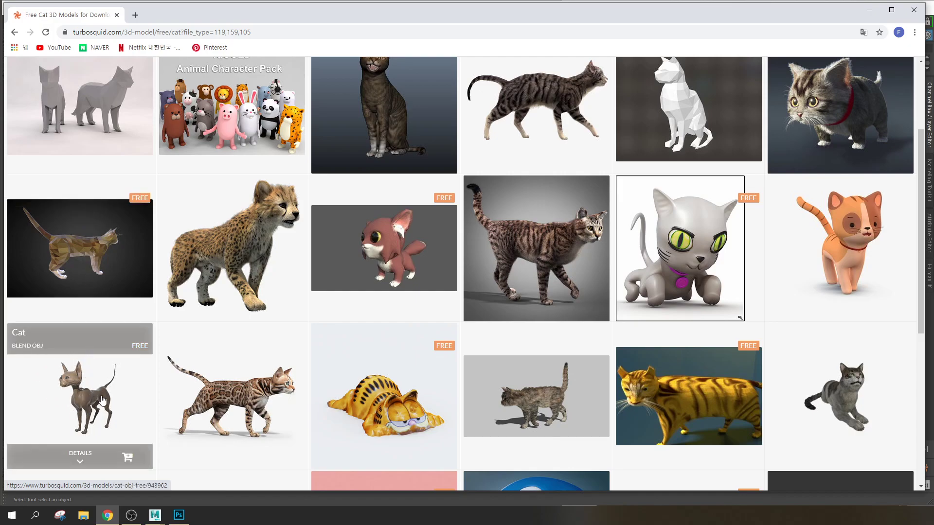
scroll(102, 400, "down", 5)
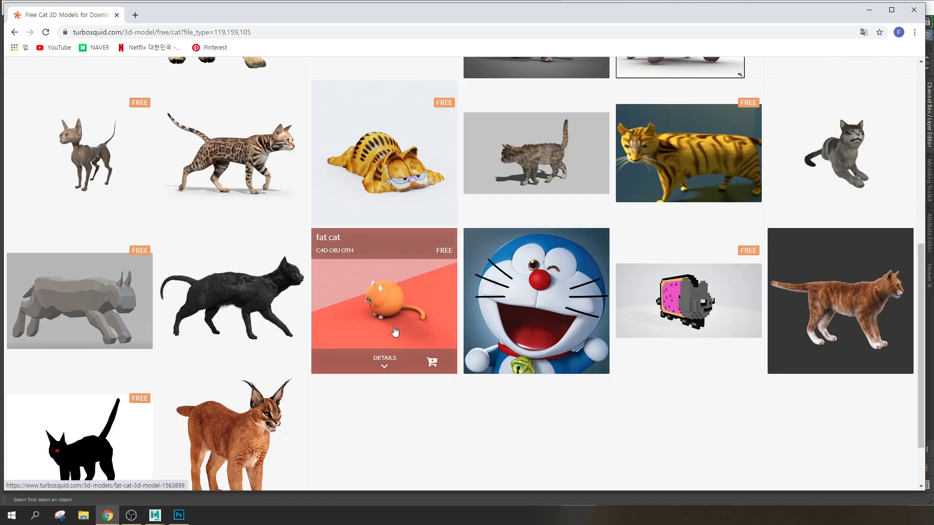
scroll(395, 332, "up", 10)
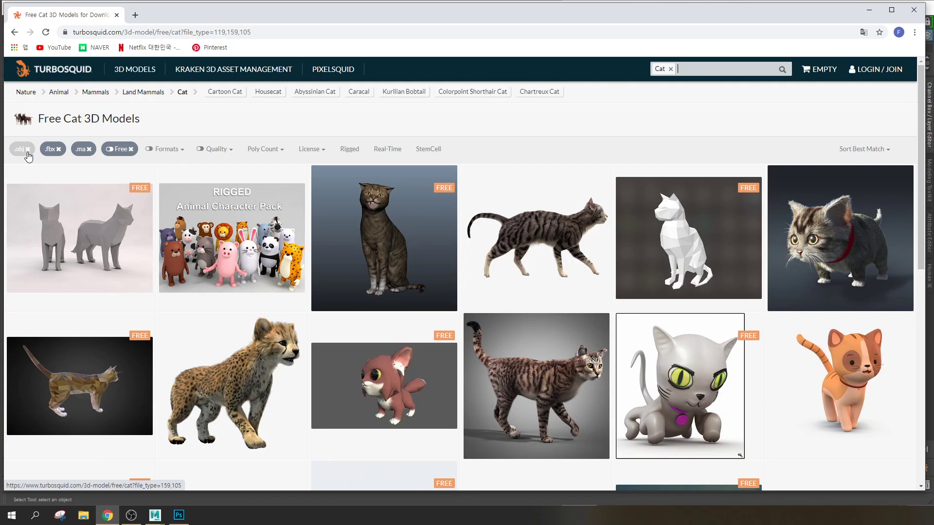
Open the Cartoon Animal Rigged Pack page and look over its formats, specifications and description
mouse_move(271, 249)
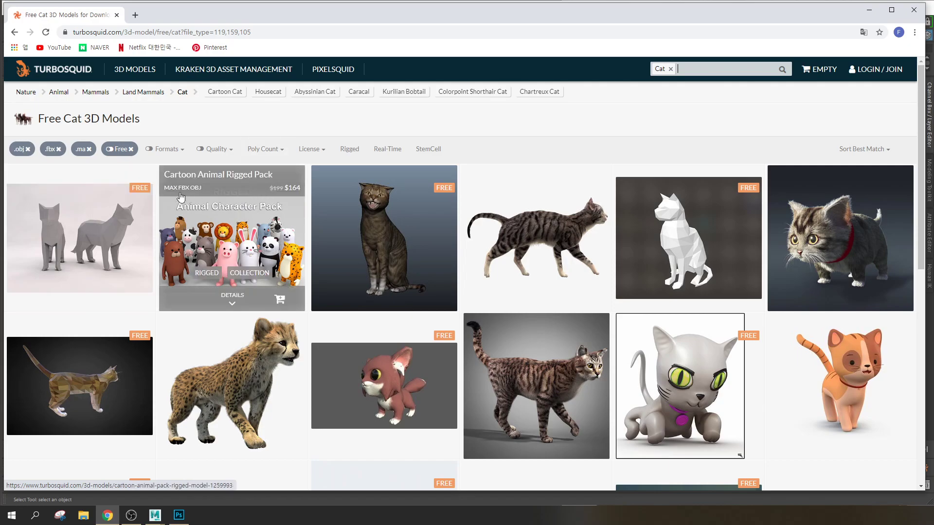
left_click(227, 250)
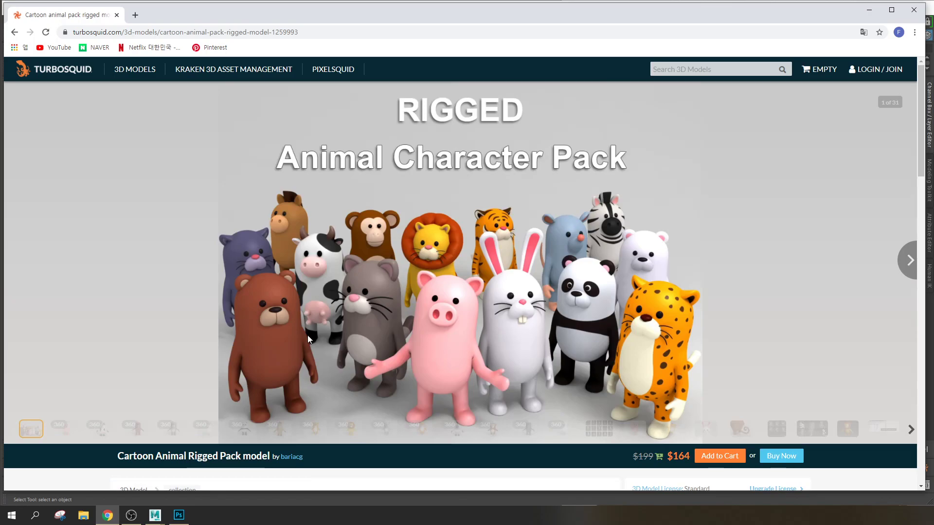
scroll(416, 330, "down", 8)
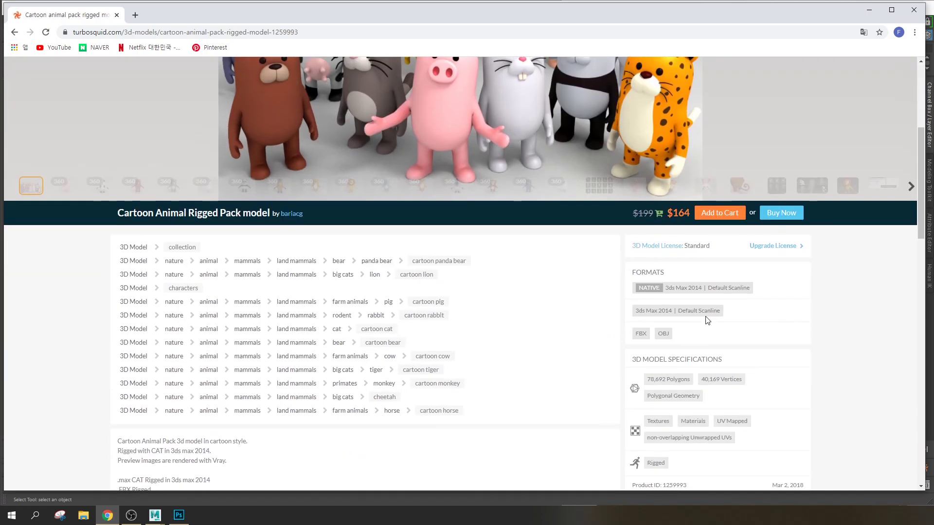
scroll(773, 311, "down", 3)
scroll(772, 308, "up", 3)
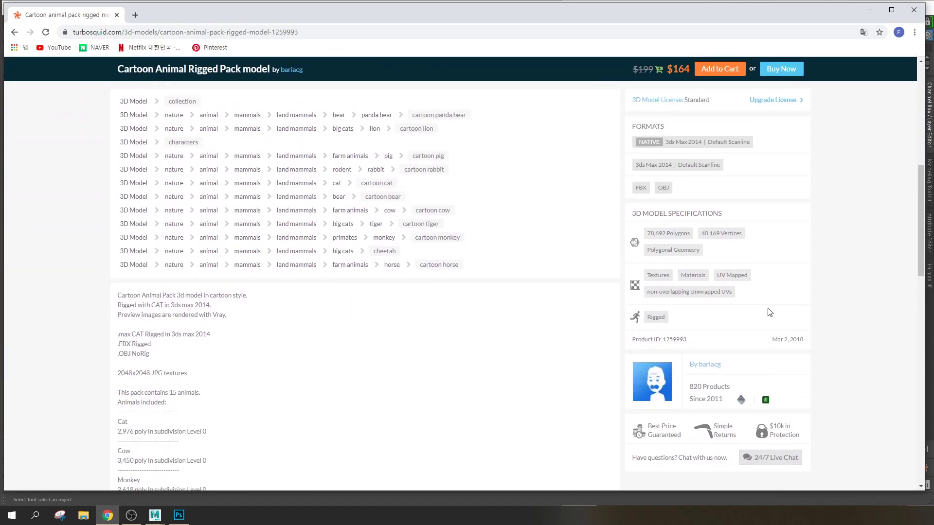
scroll(666, 320, "up", 1)
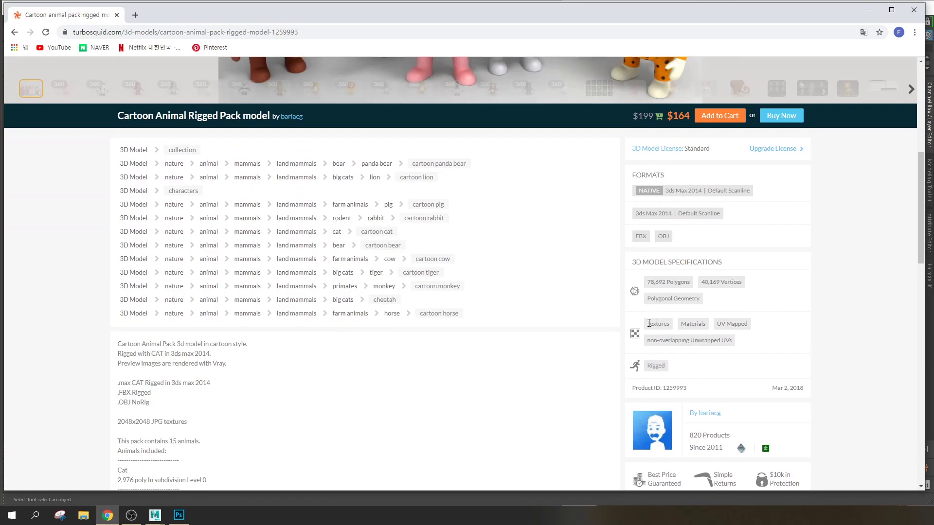
Examine the texture, material, UV and rigging entries in the animal pack's 3D model specifications
left_click_drag(650, 324, 749, 330)
left_click_drag(649, 340, 733, 342)
left_click(754, 343)
left_click_drag(649, 368, 666, 368)
left_click(668, 368)
double_click(666, 368)
scroll(694, 349, "up", 3)
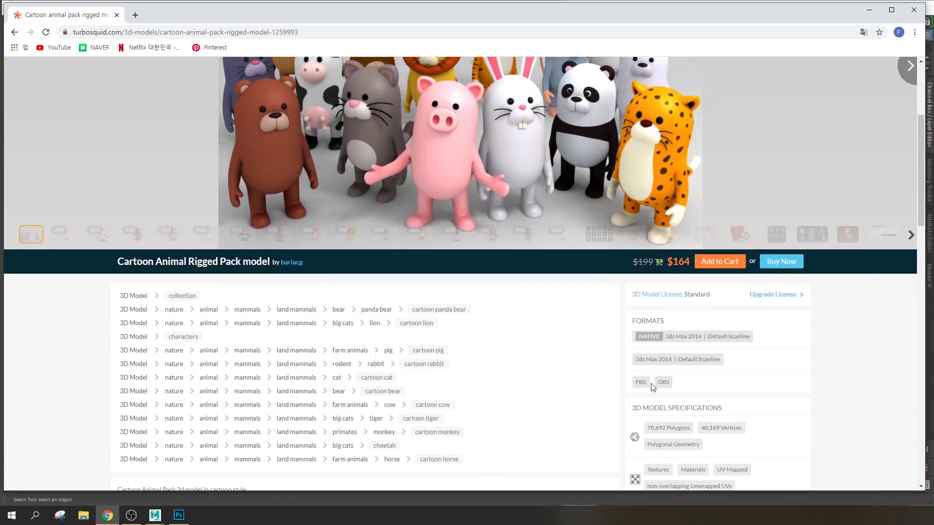
Examine the file formats offered for the animal pack, highlighting the 3ds Max 2014 entry
double_click(659, 385)
left_click_drag(636, 361, 669, 360)
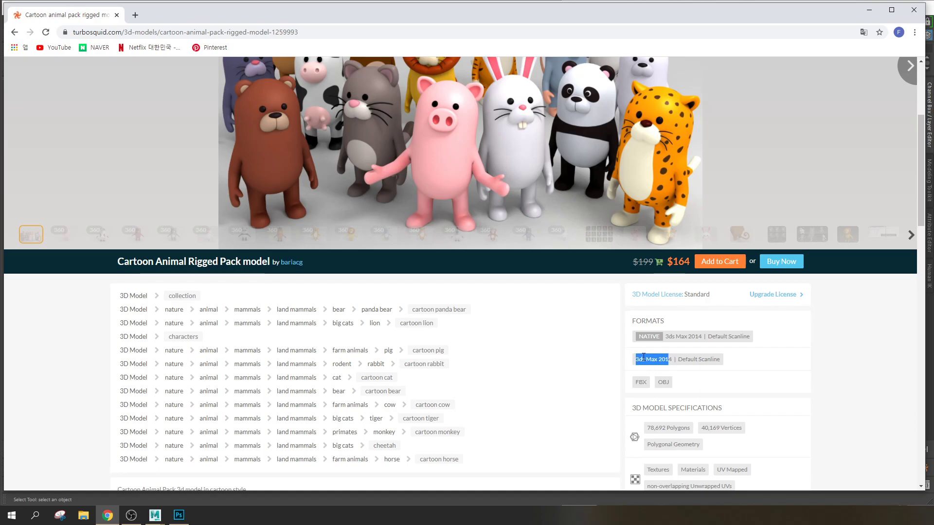
left_click(673, 374)
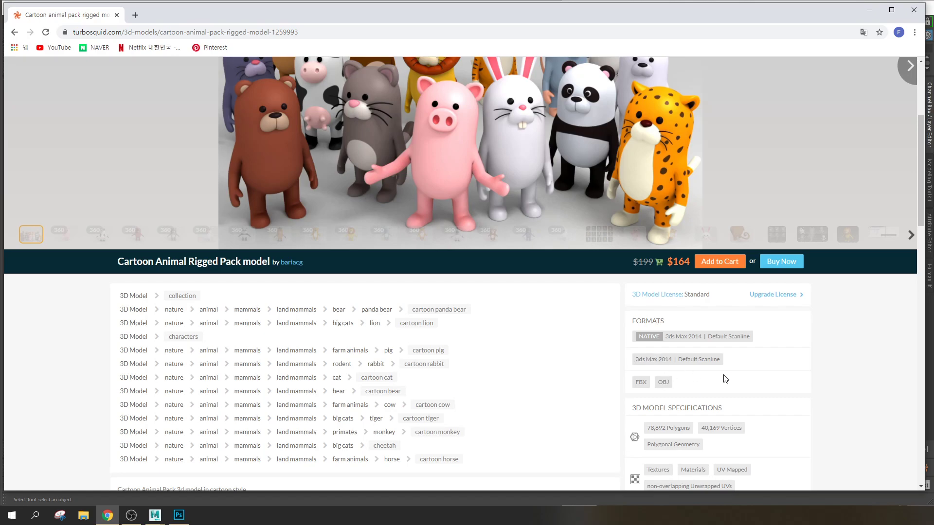
scroll(638, 382, "down", 3)
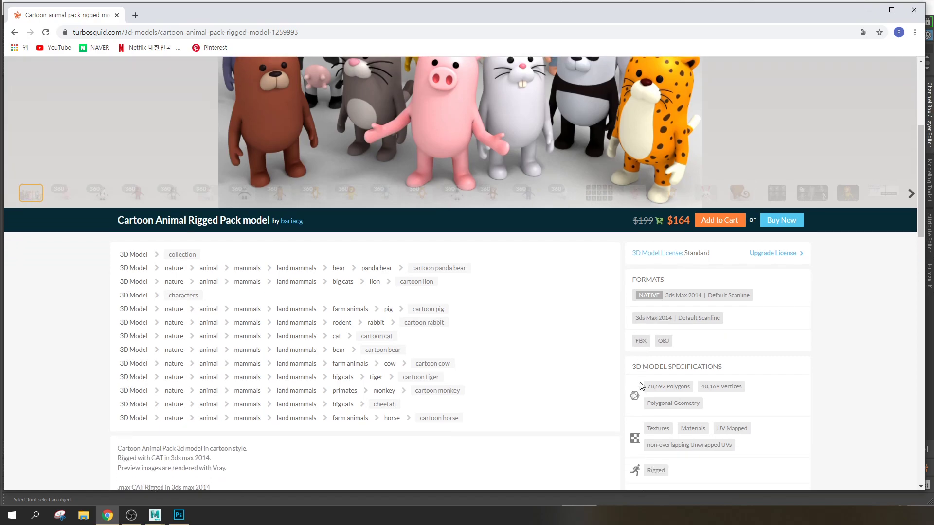
scroll(664, 367, "up", 5)
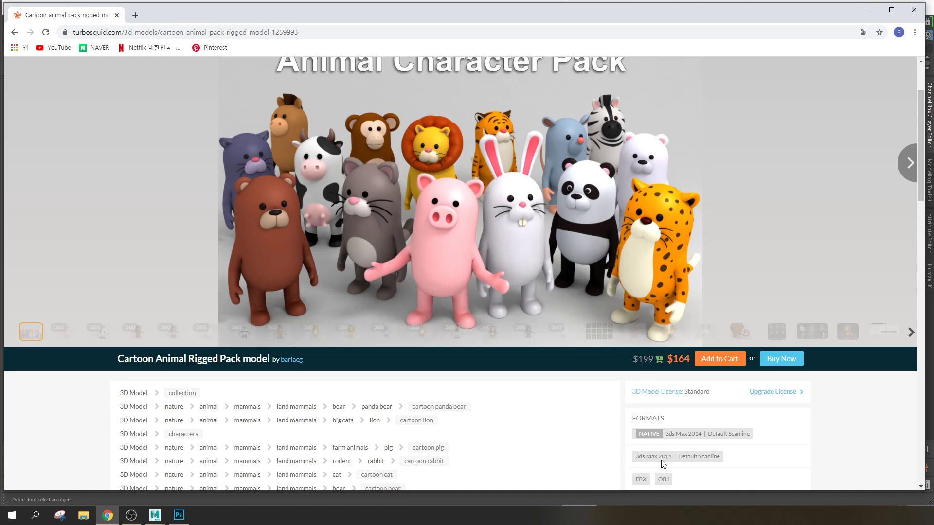
left_click_drag(646, 457, 671, 459)
left_click(599, 428)
View the grey cat character's 360 preview in the pack's gallery and return to the free cat results
scroll(200, 355, "up", 2)
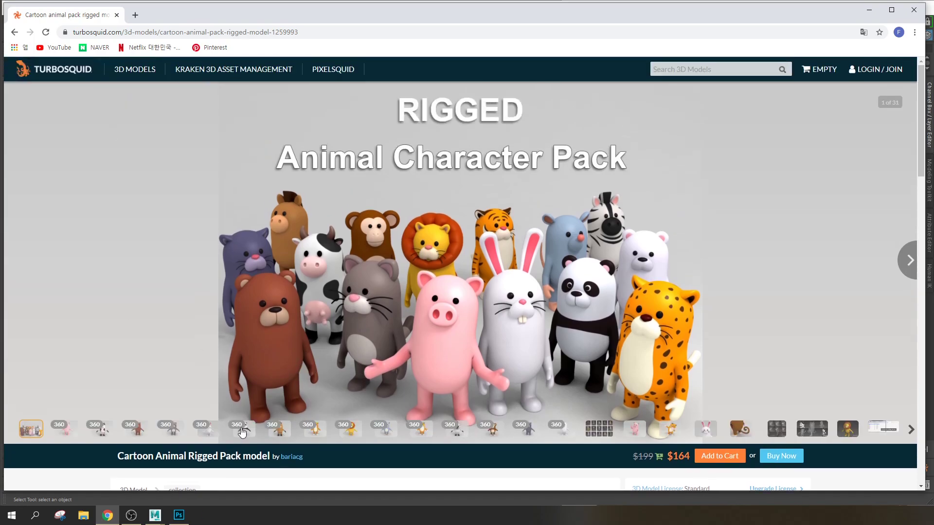
left_click(173, 430)
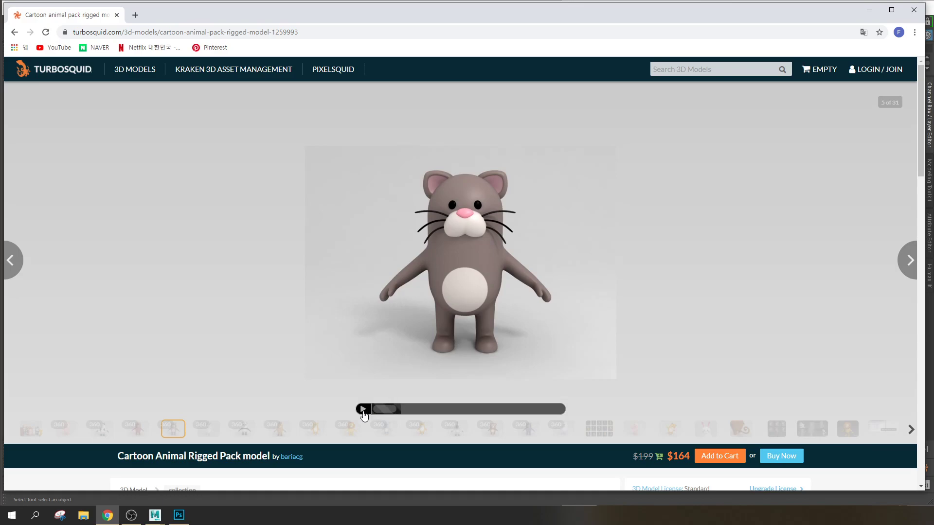
left_click(15, 32)
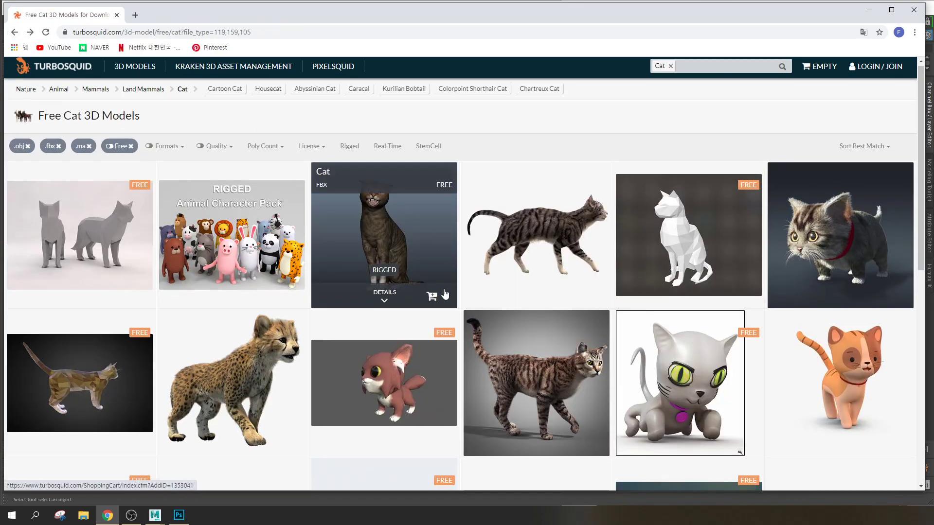
Remove the .ma, .fbx, .obj and Free filters from the cat model results
scroll(444, 297, "down", 2)
scroll(512, 256, "up", 2)
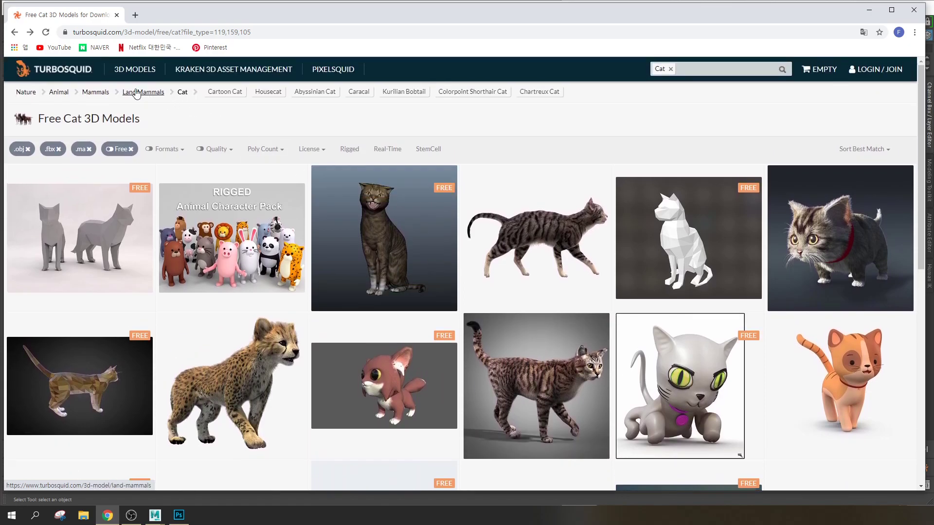
left_click(88, 150)
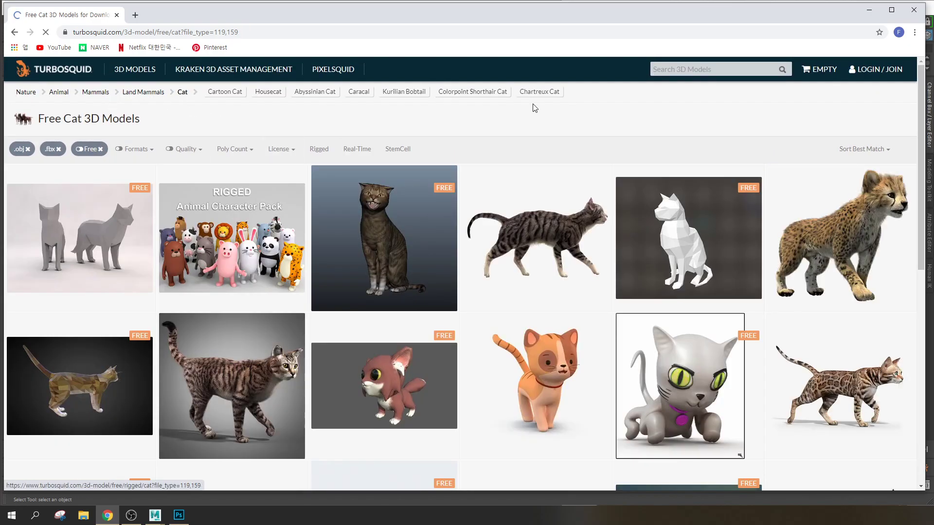
left_click(60, 151)
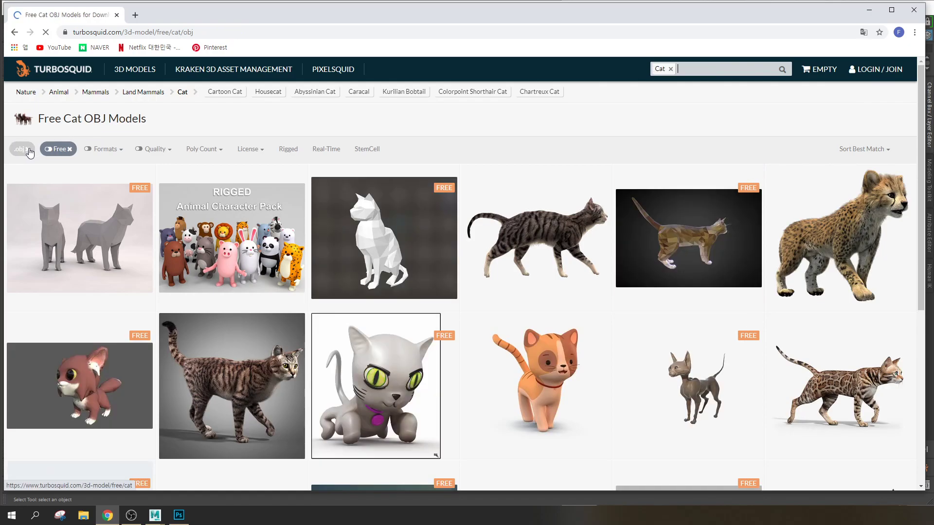
left_click(29, 149)
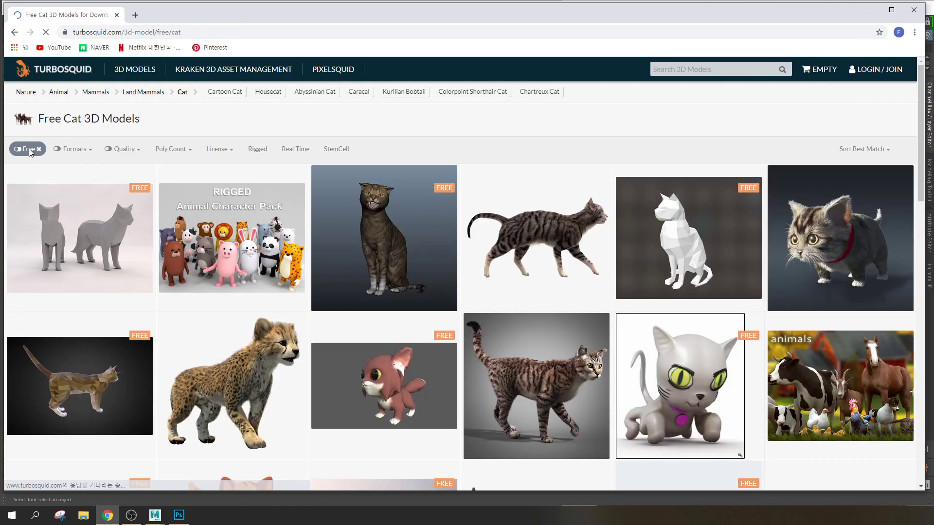
left_click(40, 153)
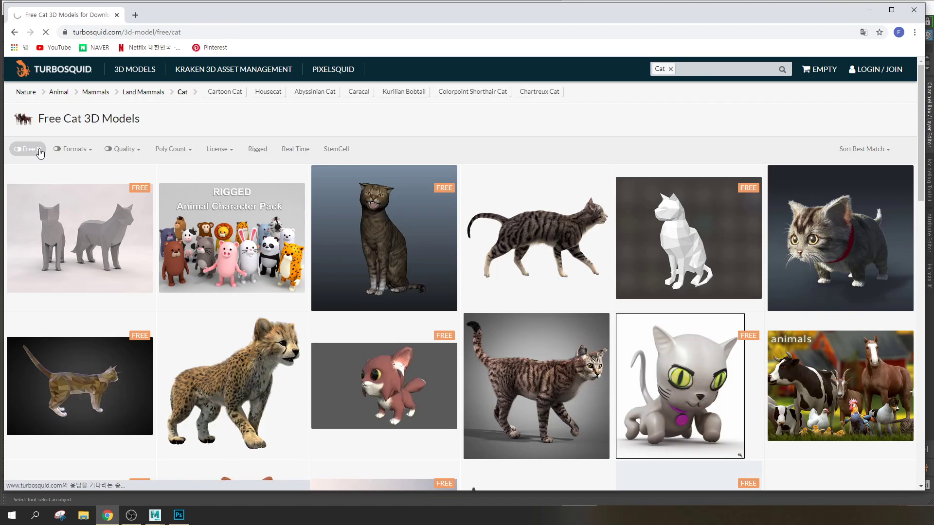
Browse the unfiltered cat models, view the Low Poly Animated Animals model page, and return to the results
scroll(549, 286, "down", 5)
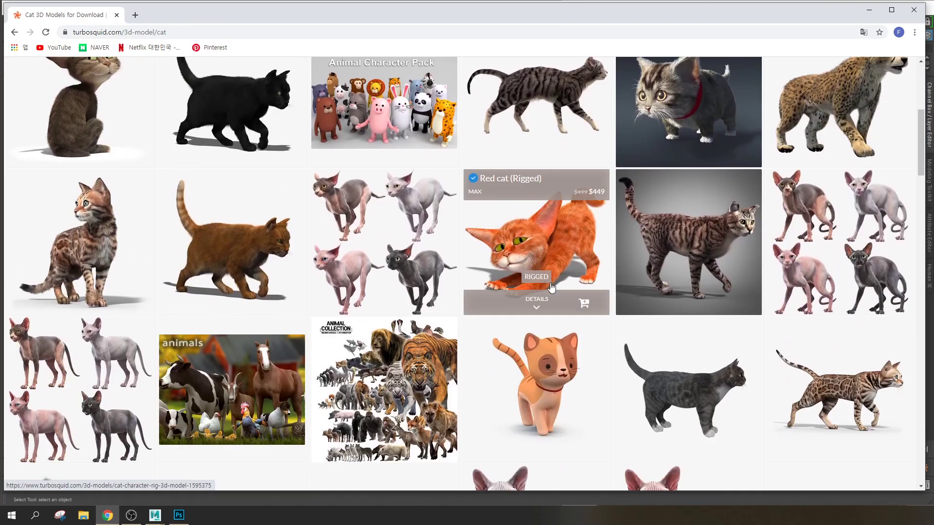
scroll(541, 265, "down", 3)
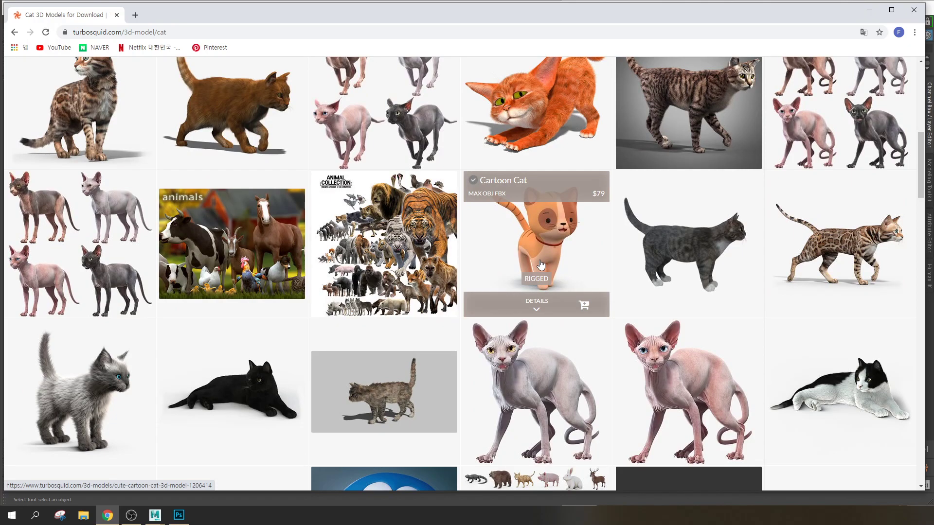
scroll(541, 265, "down", 9)
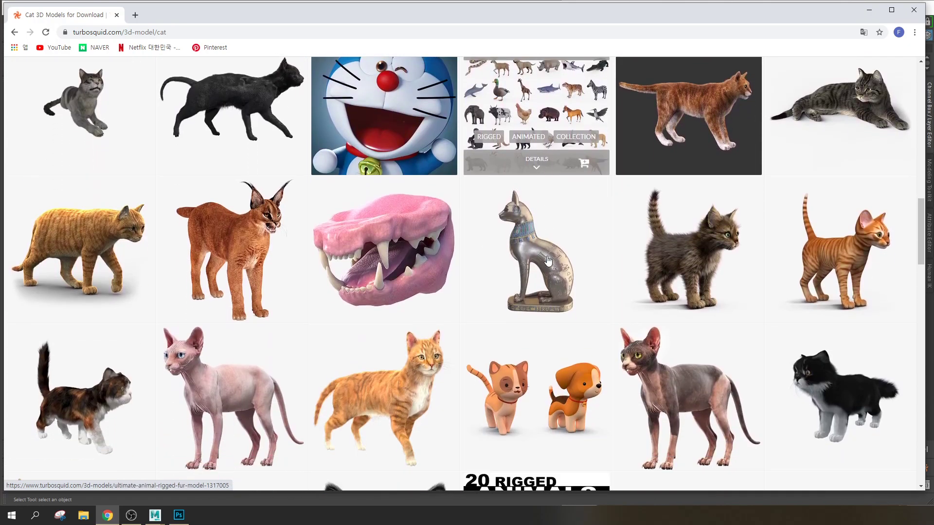
scroll(548, 261, "down", 4)
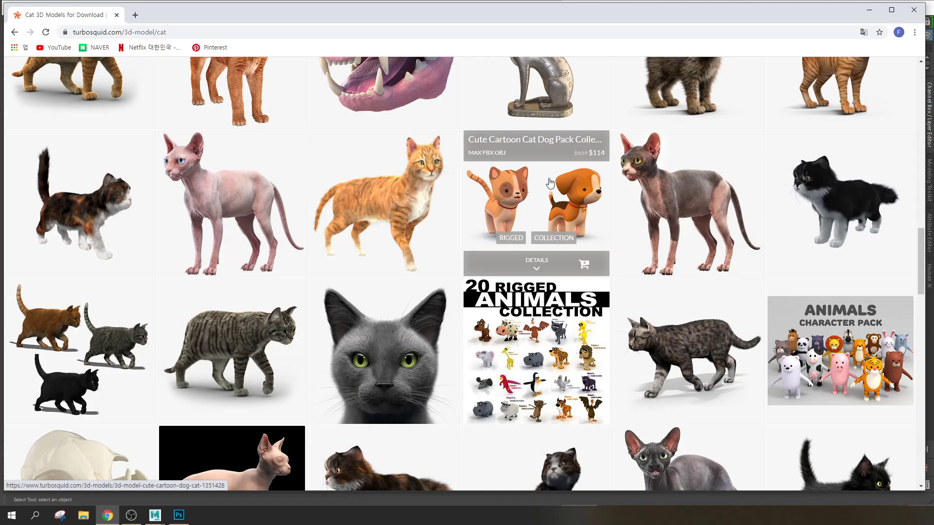
scroll(557, 300, "down", 8)
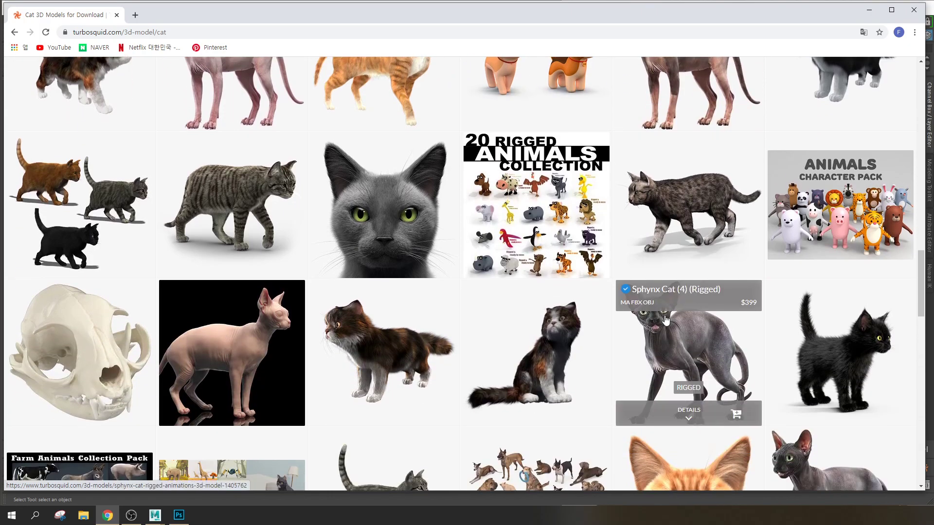
scroll(391, 248, "down", 1)
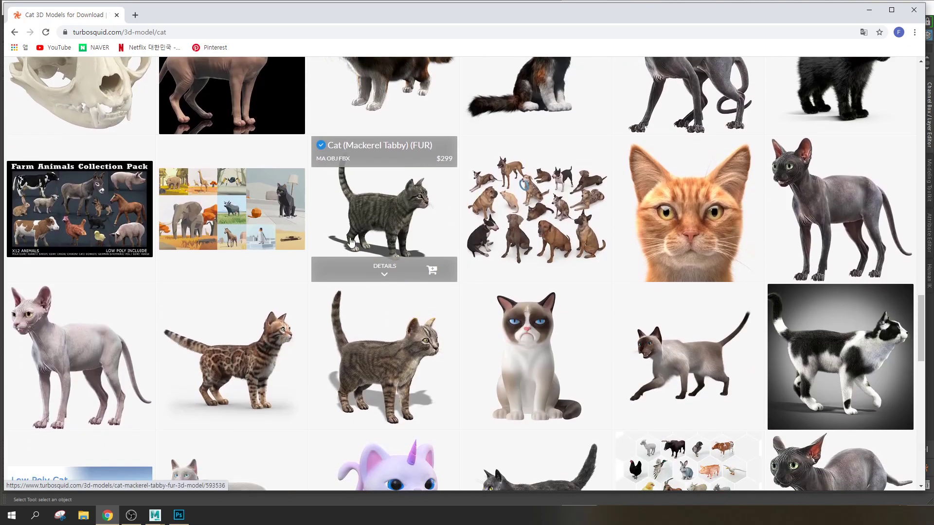
left_click(281, 206)
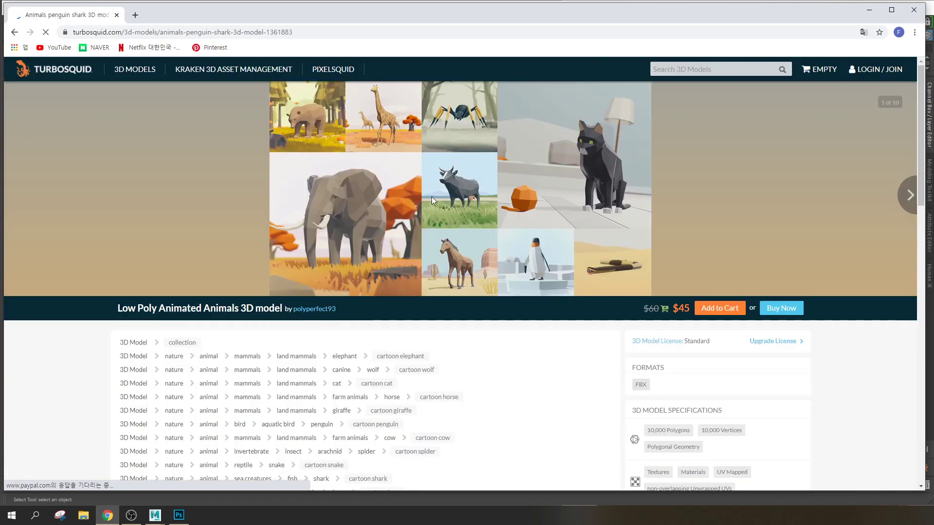
left_click(15, 32)
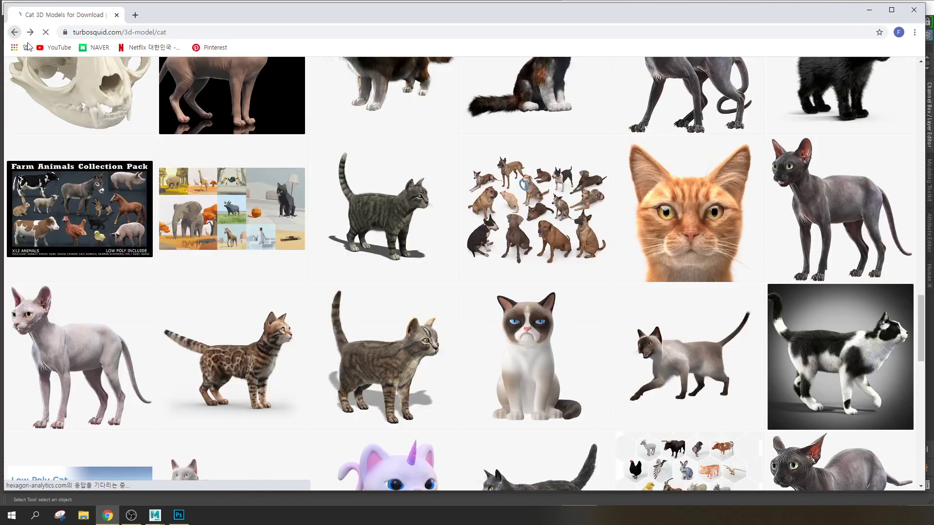
Look through the remaining cat models to the end of the first results page and return to its beginning
scroll(487, 292, "down", 6)
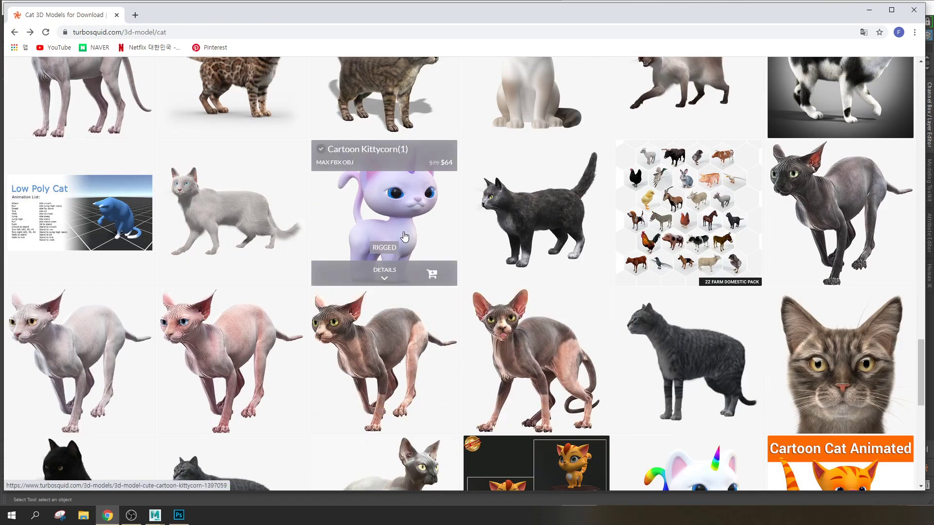
scroll(467, 260, "down", 4)
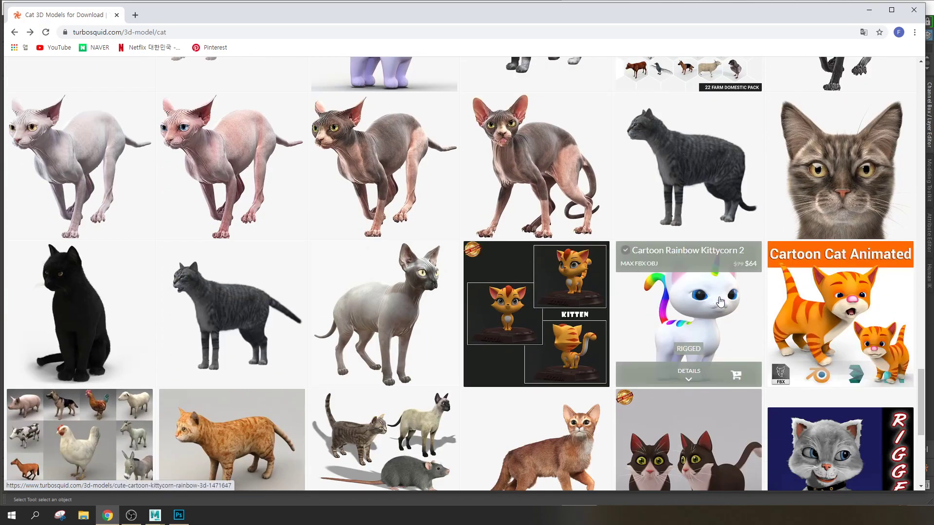
scroll(720, 303, "down", 3)
scroll(721, 302, "down", 1)
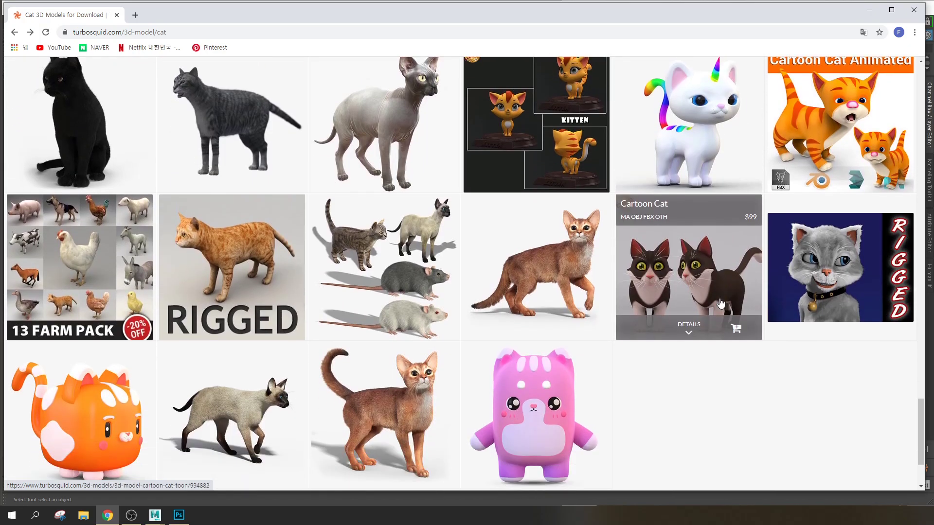
scroll(308, 267, "down", 3)
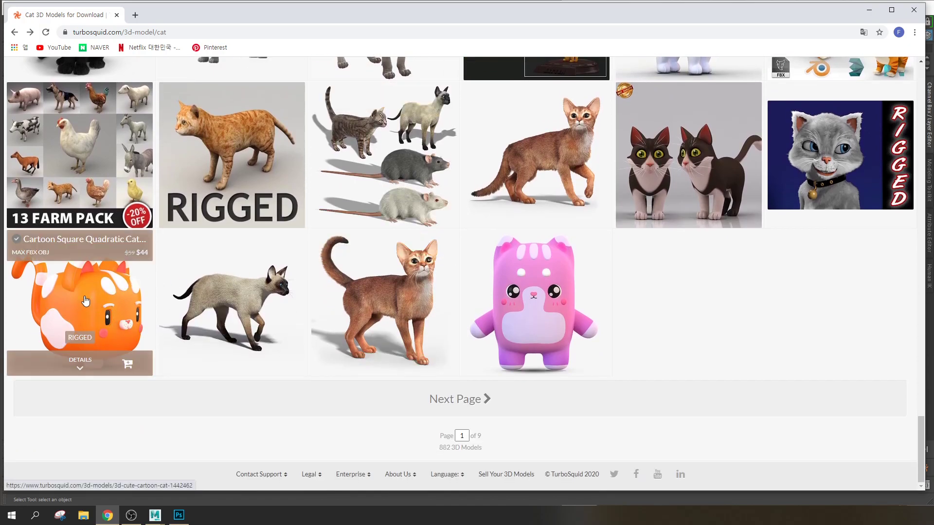
scroll(652, 302, "up", 18)
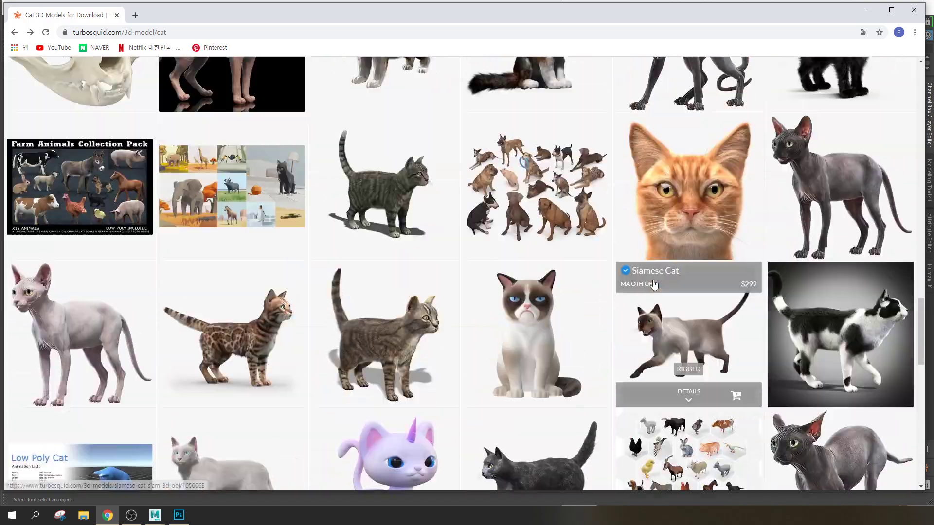
scroll(680, 194, "up", 10)
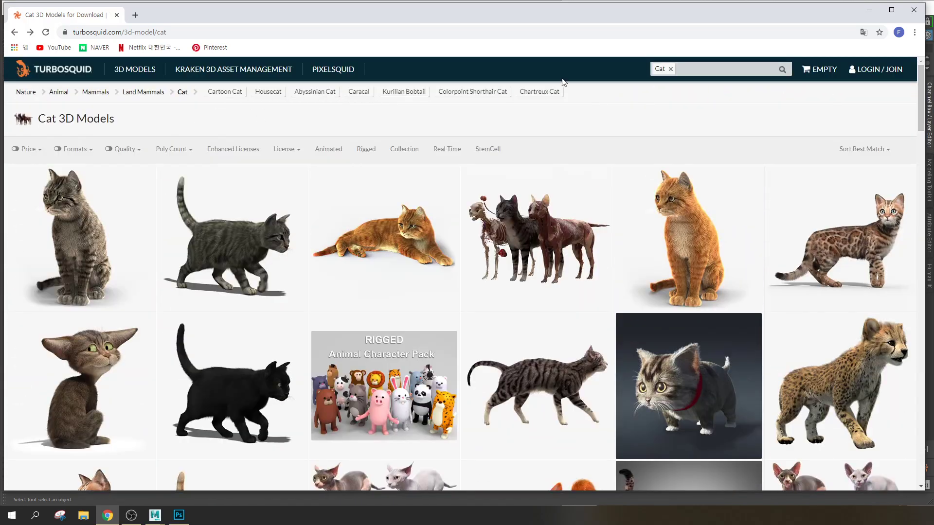
Replace the Cat search with "mouse" and refine it to "cartoon mouse"
left_click(670, 69)
type("mouse")
key("Return")
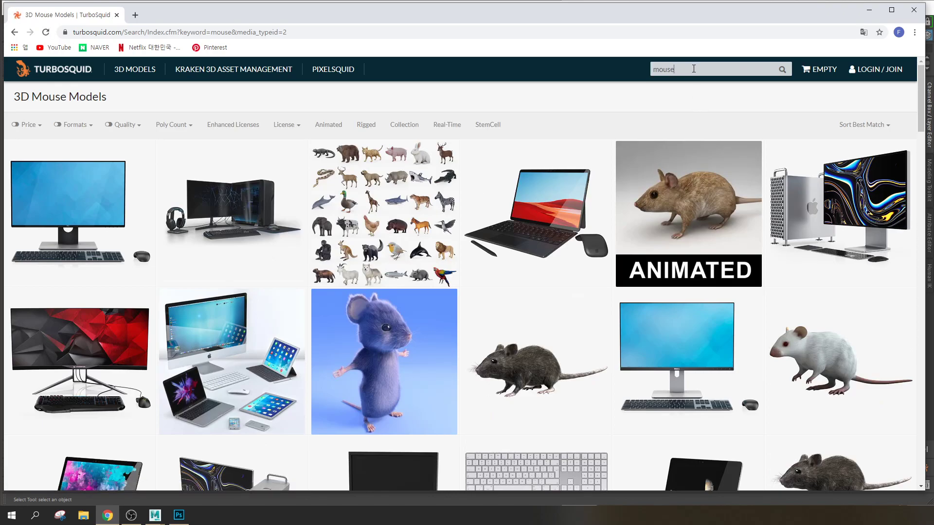
left_click(694, 69)
type("cartoon")
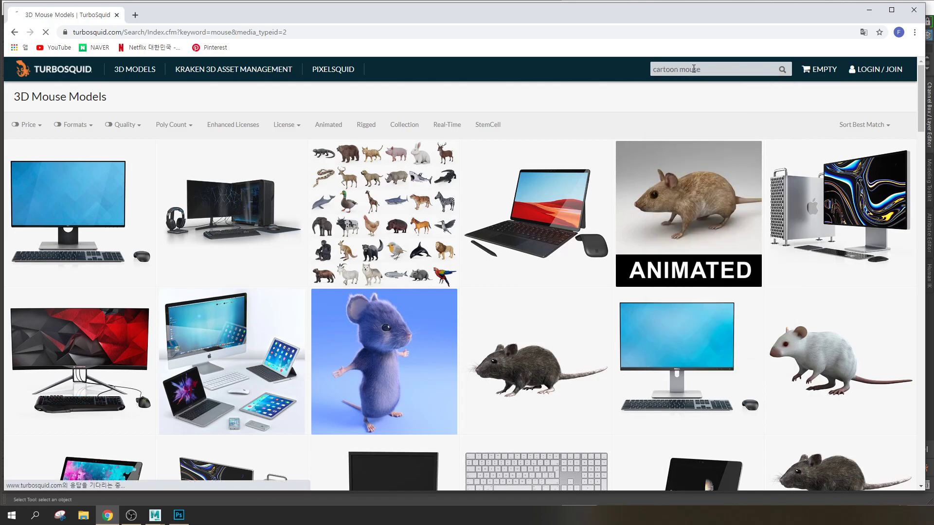
left_click(684, 92)
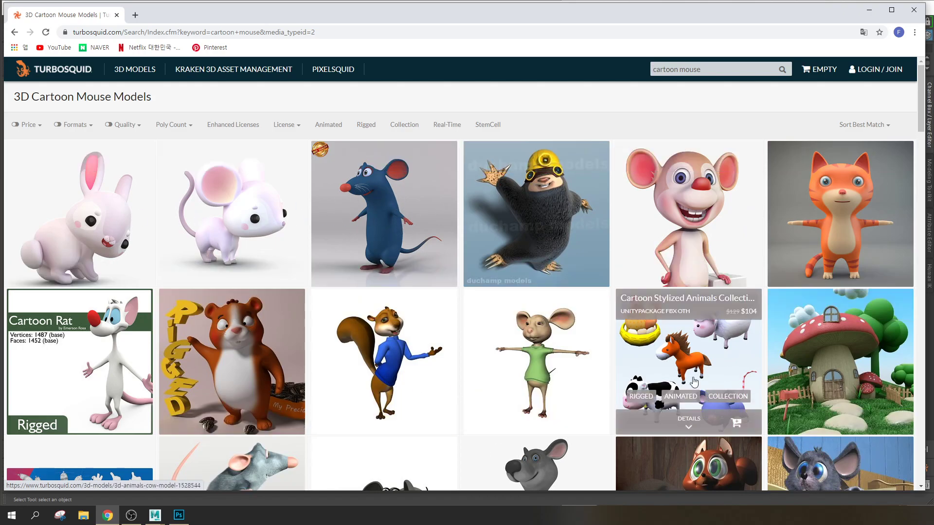
Look through the cartoon mouse results for suitable character models
scroll(586, 170, "down", 2)
scroll(579, 257, "down", 2)
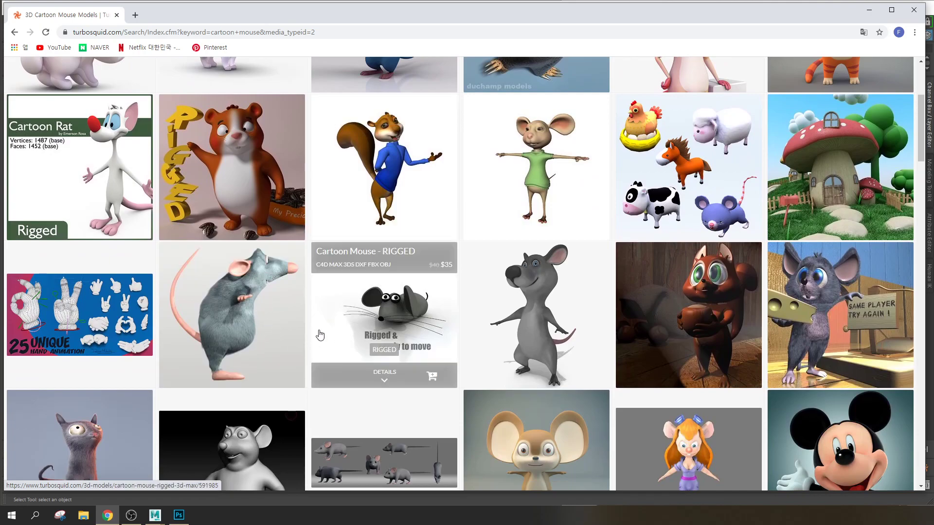
scroll(272, 311, "down", 1)
scroll(263, 273, "down", 2)
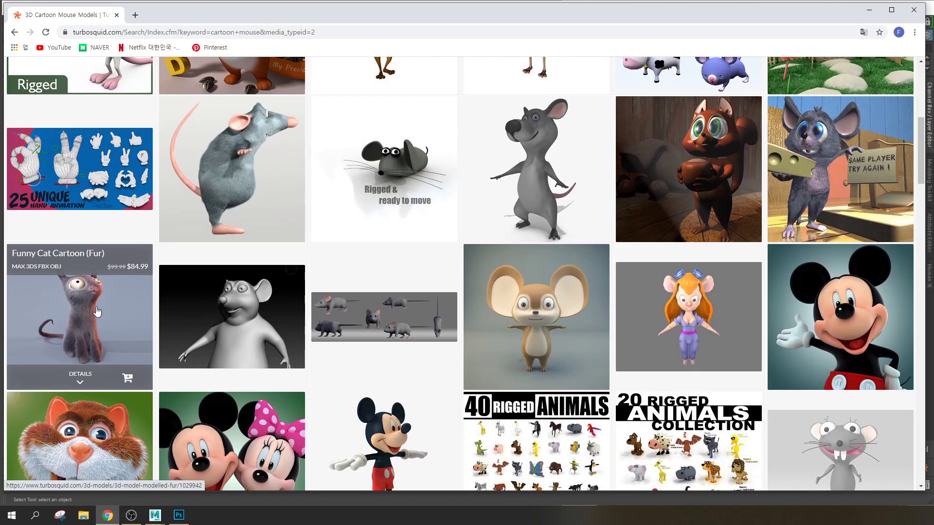
scroll(104, 311, "up", 3)
scroll(108, 316, "down", 2)
scroll(529, 362, "down", 4)
scroll(816, 192, "down", 3)
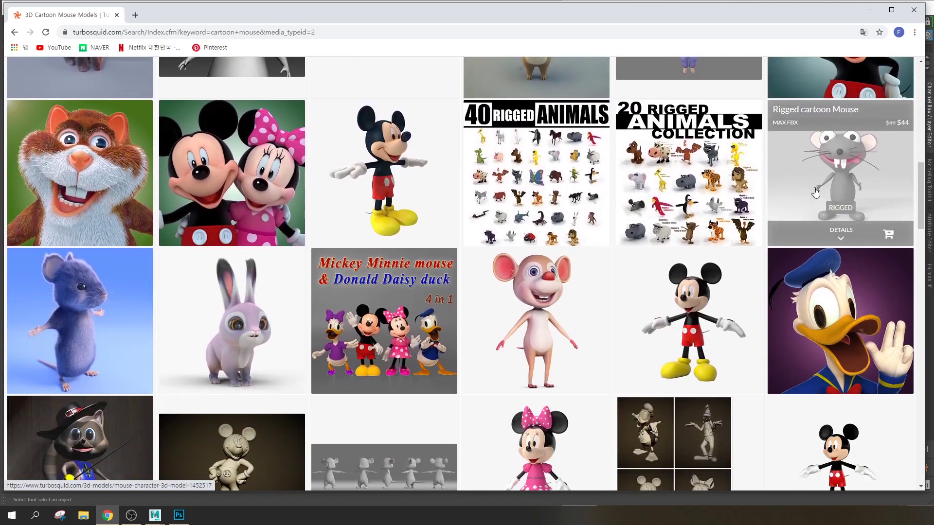
scroll(322, 255, "up", 8)
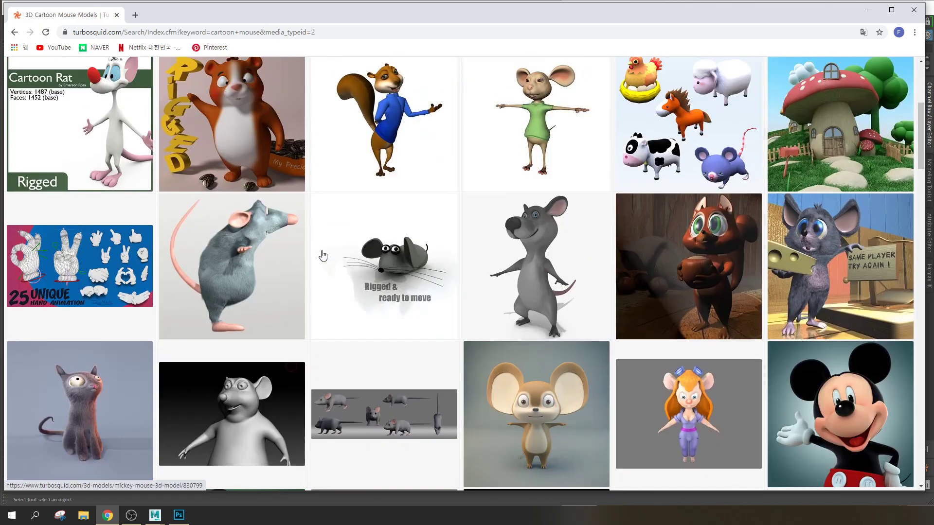
scroll(323, 255, "up", 5)
Filter the cartoon mouse results to the .ma/mb (Maya) format and check the available format and price options
left_click(90, 124)
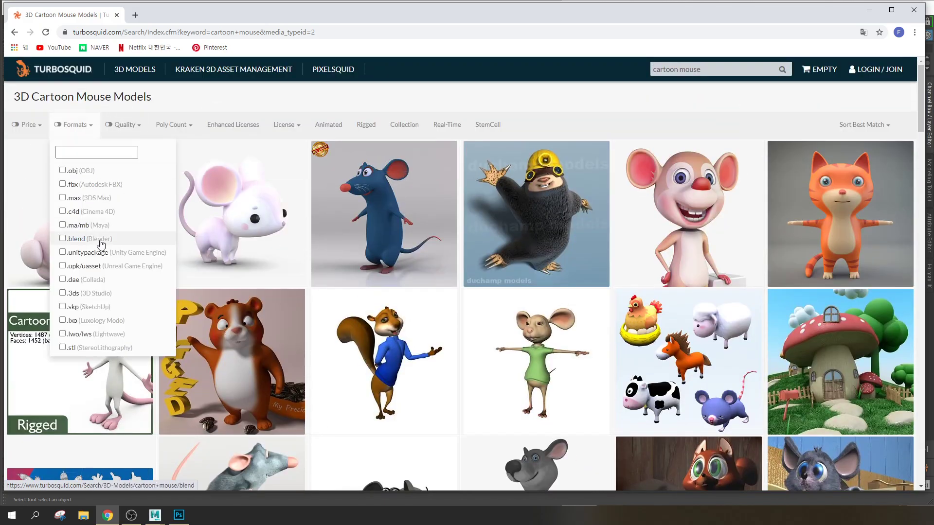
left_click(63, 225)
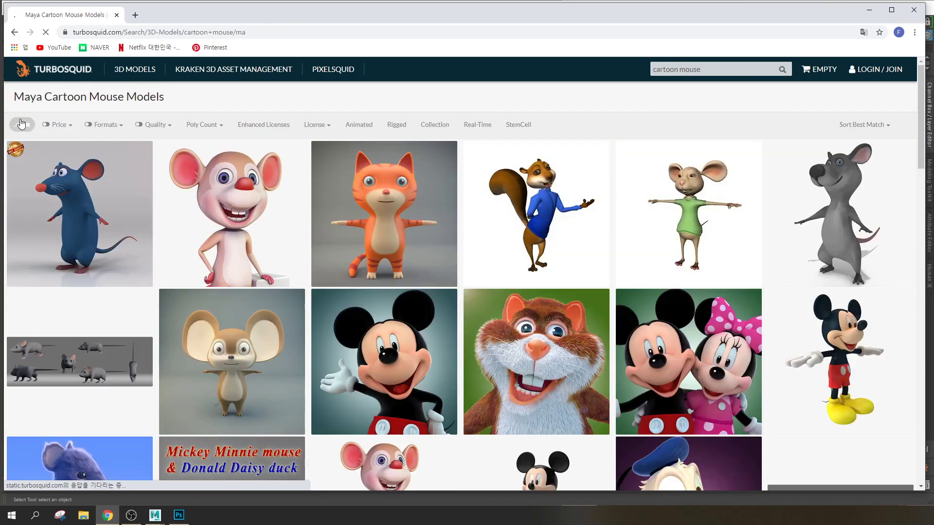
left_click(120, 126)
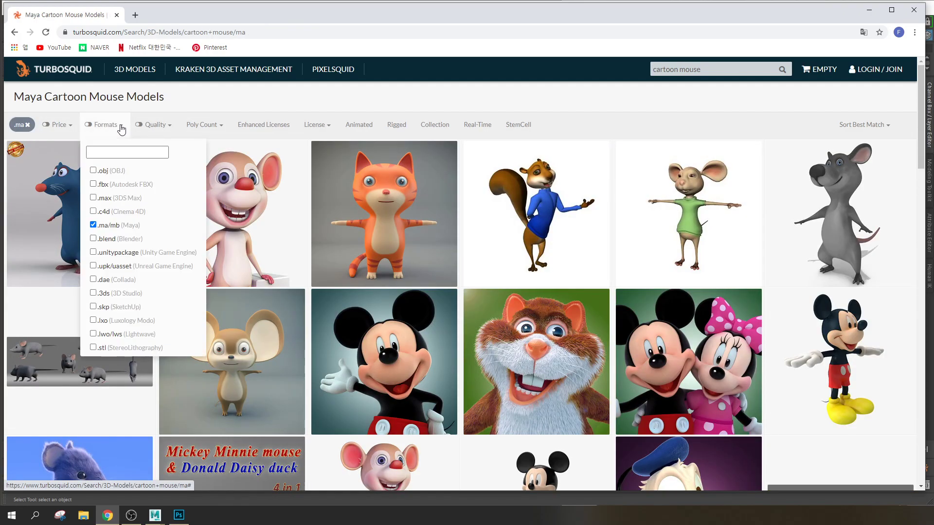
left_click(68, 128)
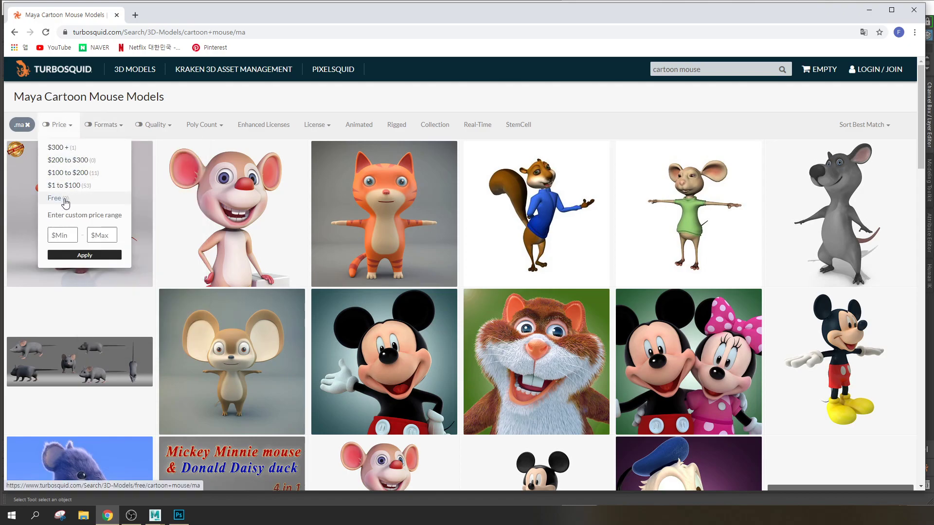
left_click(865, 110)
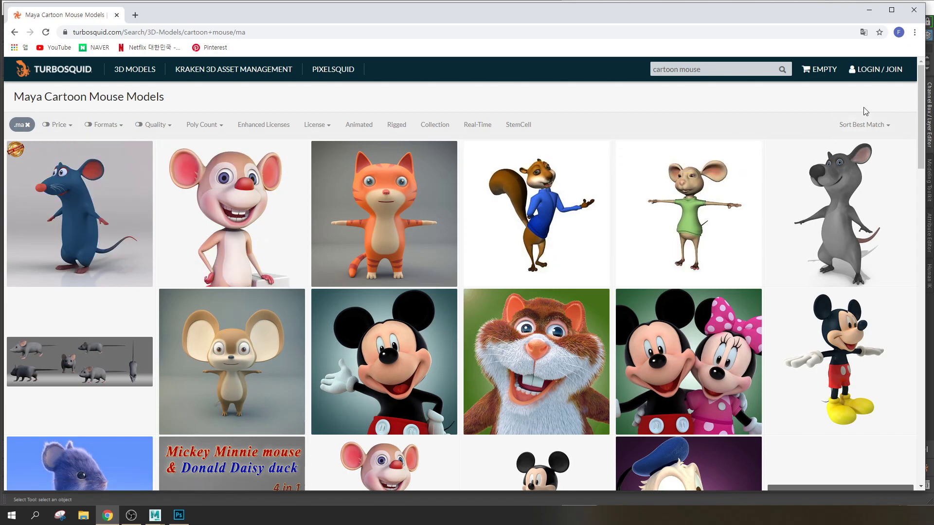
Look over the Maya cartoon mouse models and remove the .ma format filter
scroll(674, 232, "down", 1)
scroll(674, 232, "down", 5)
scroll(384, 219, "up", 8)
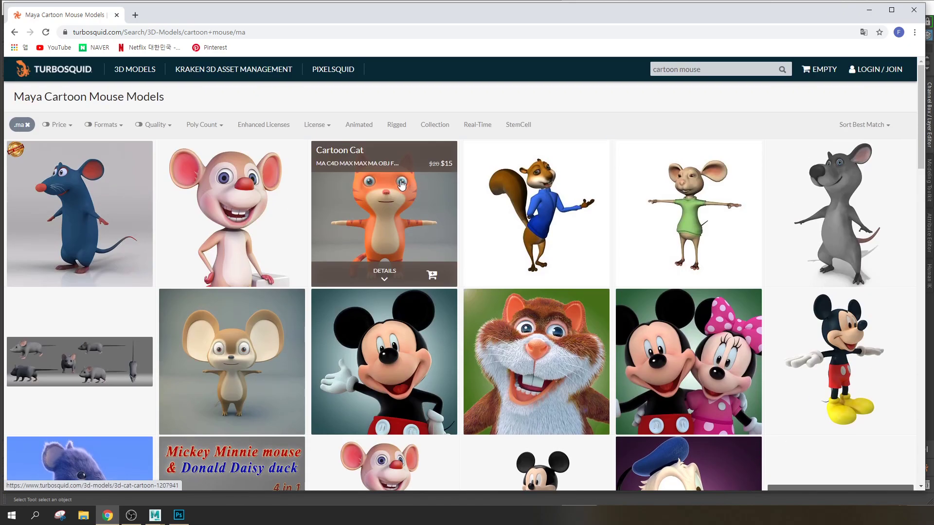
left_click(28, 126)
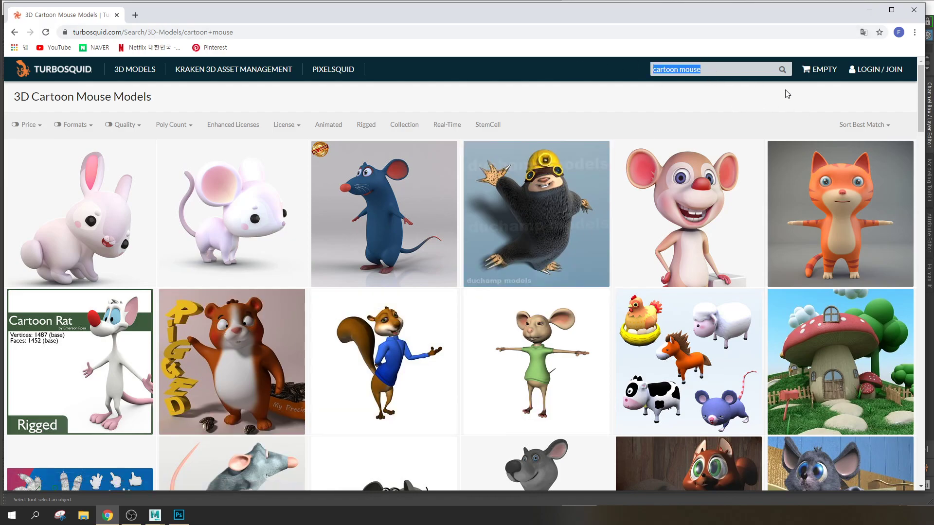
Replace the cartoon mouse search with "super mario" and open the Super Mario Bros Character model
key("BackSpace")
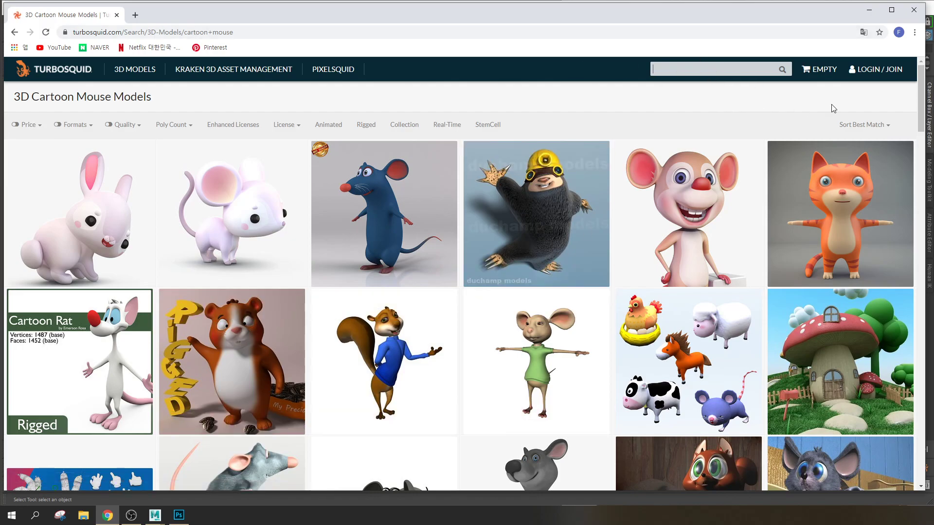
type("m")
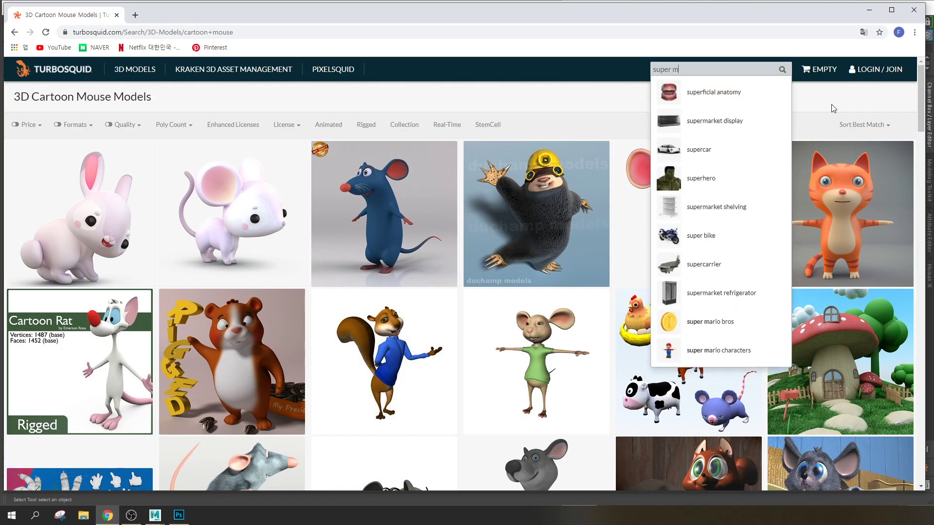
type("ario")
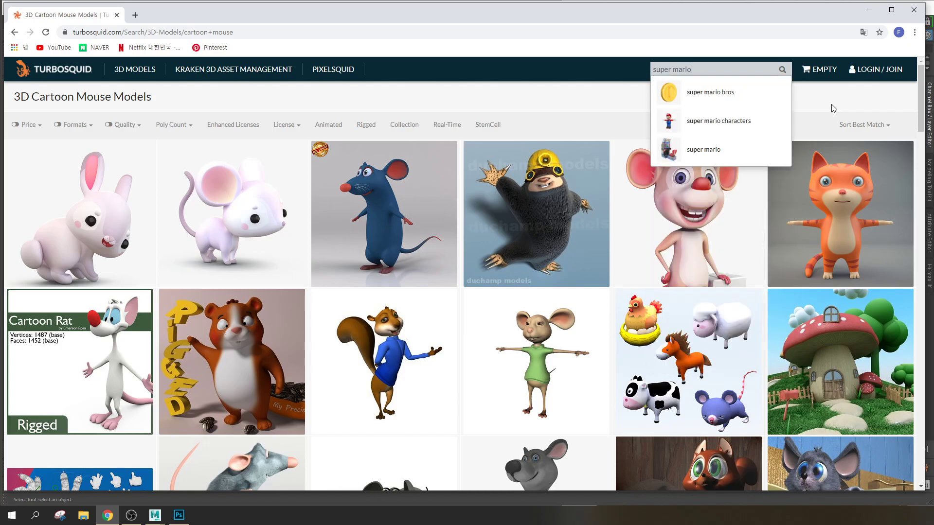
key("Return")
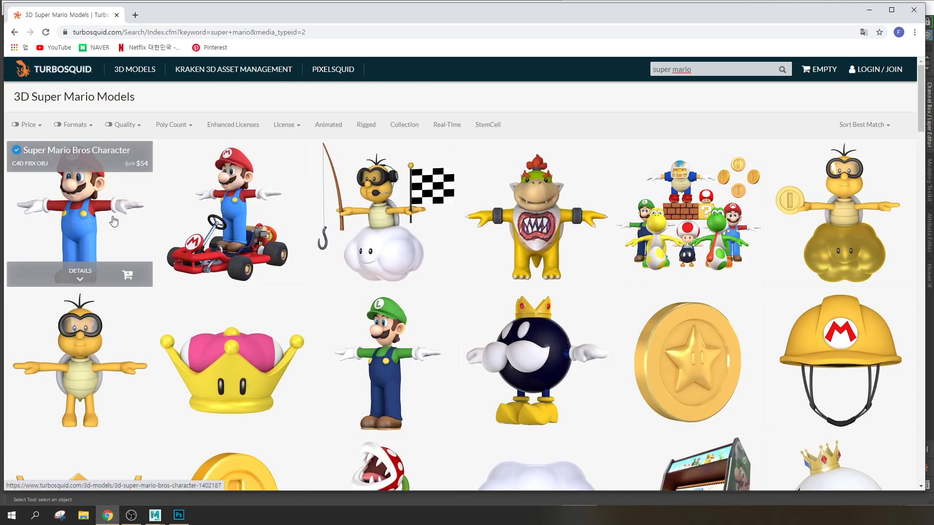
scroll(115, 219, "down", 5)
scroll(115, 218, "up", 5)
left_click(100, 220)
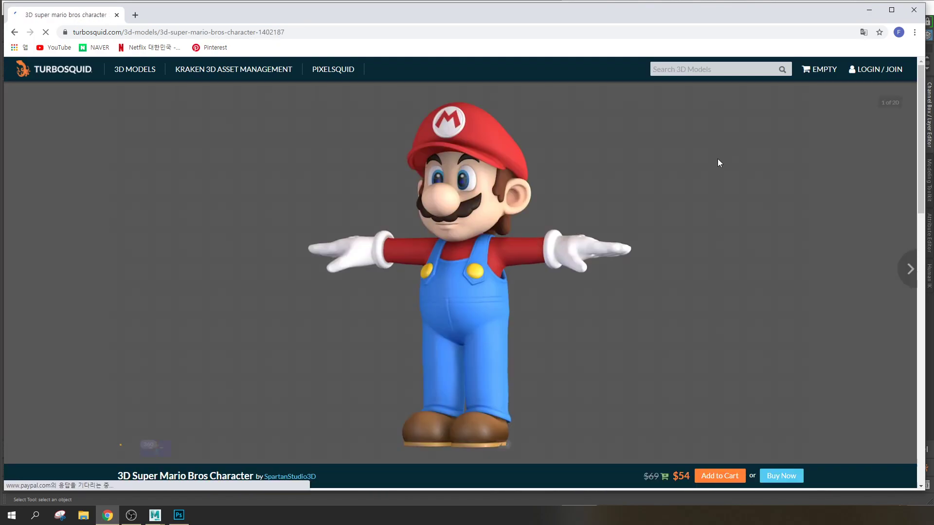
Examine the Mario model's preview images, including the front, side, back, top, close-up and group renders
left_click(191, 449)
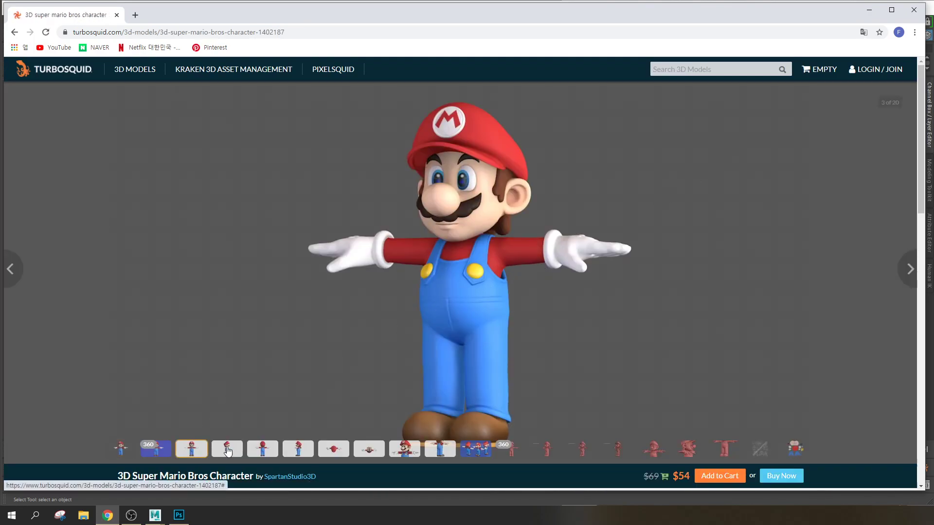
left_click(229, 452)
left_click(263, 450)
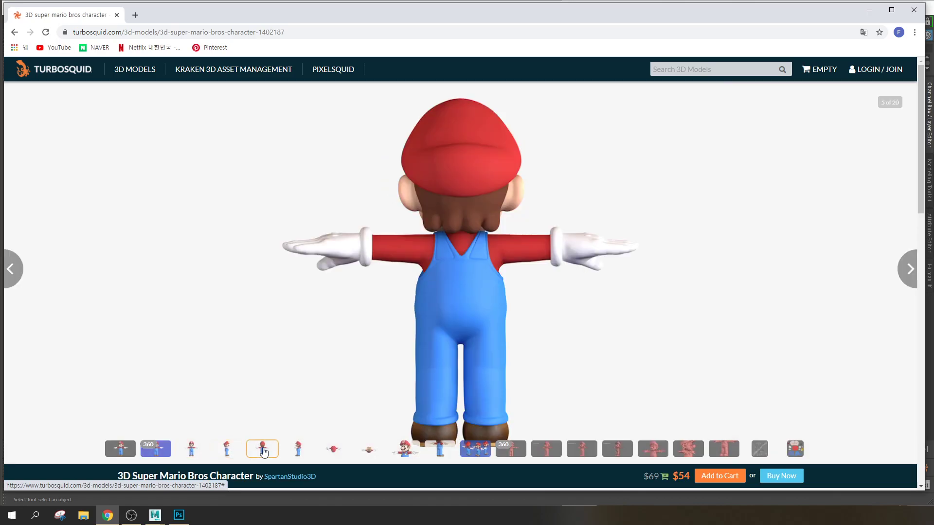
left_click(310, 453)
left_click(333, 450)
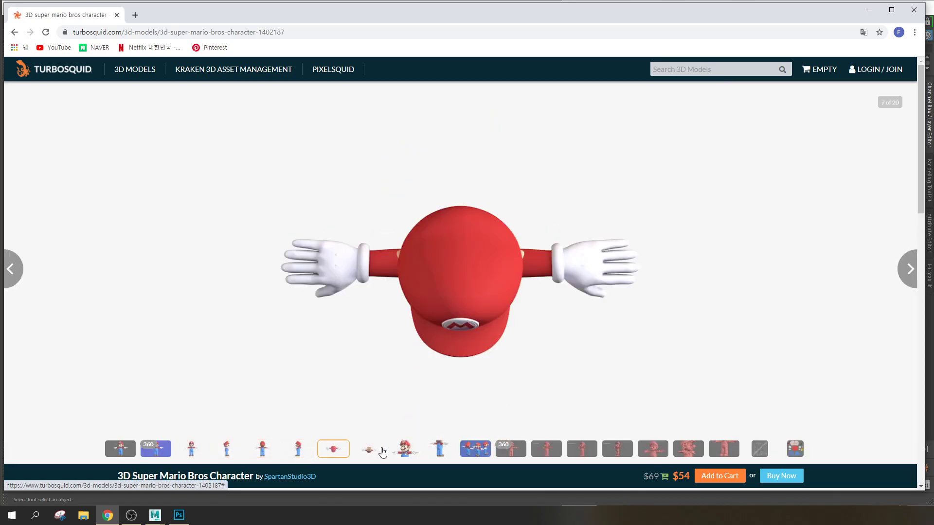
left_click(370, 451)
left_click(404, 448)
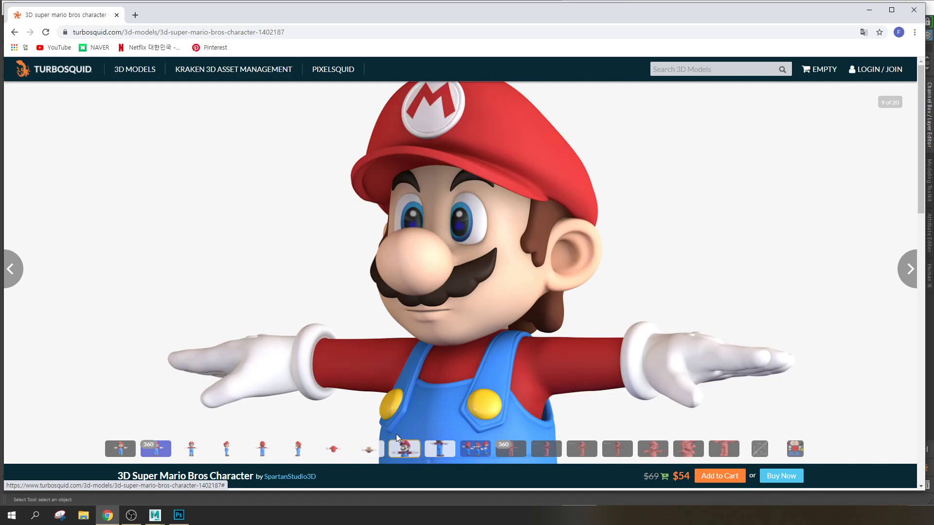
left_click(440, 449)
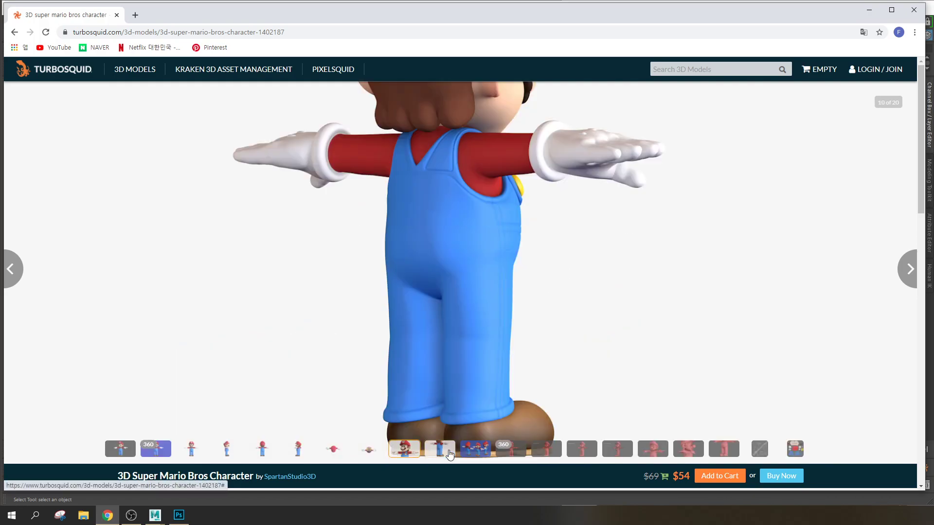
left_click(475, 448)
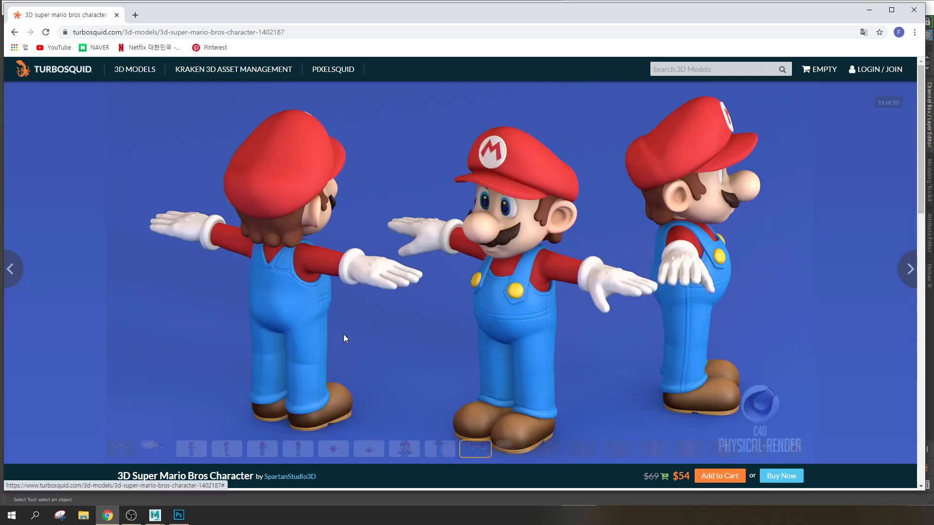
left_click(192, 449)
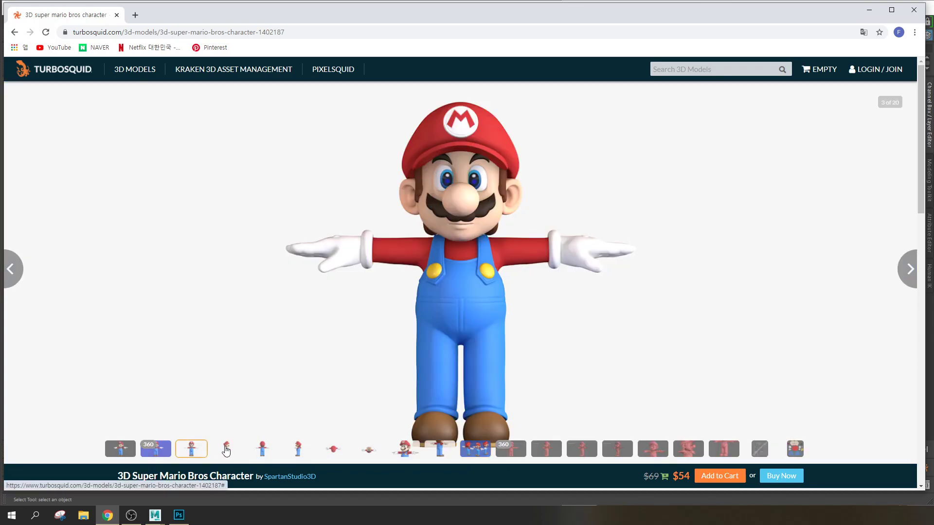
Check the Mario model's description, file formats and 3D model specifications against its renders
scroll(676, 372, "down", 8)
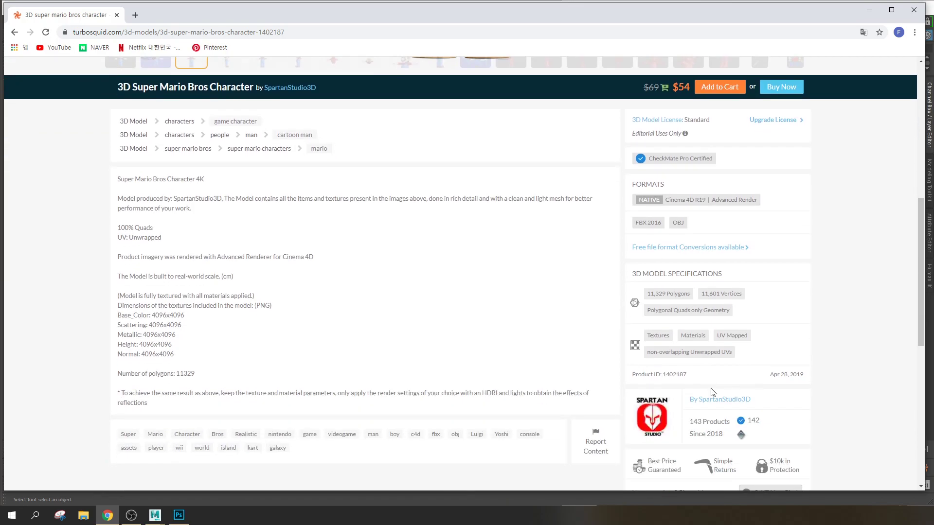
scroll(681, 386, "up", 2)
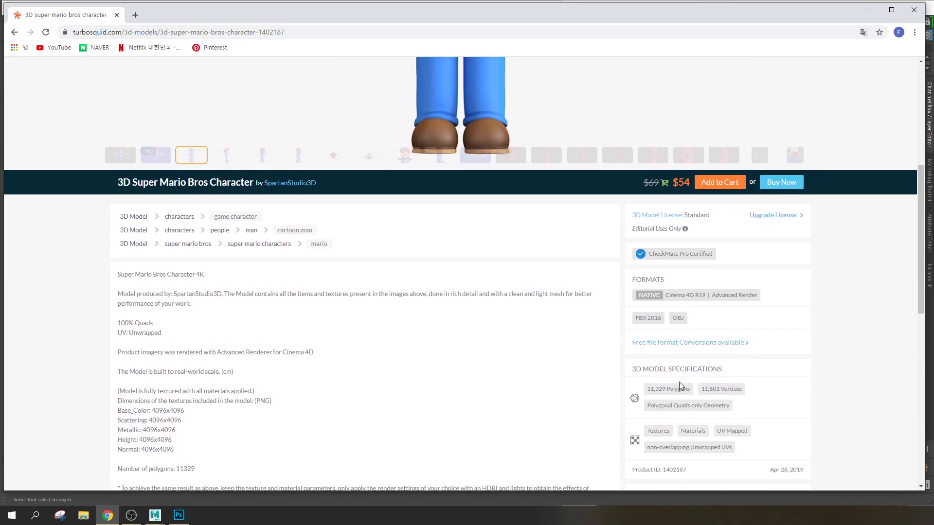
scroll(664, 425, "up", 6)
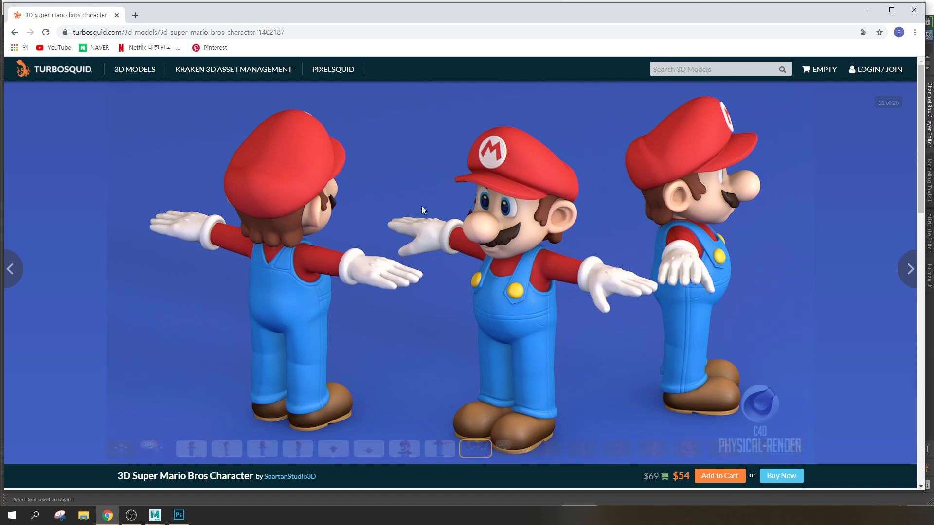
scroll(423, 204, "down", 7)
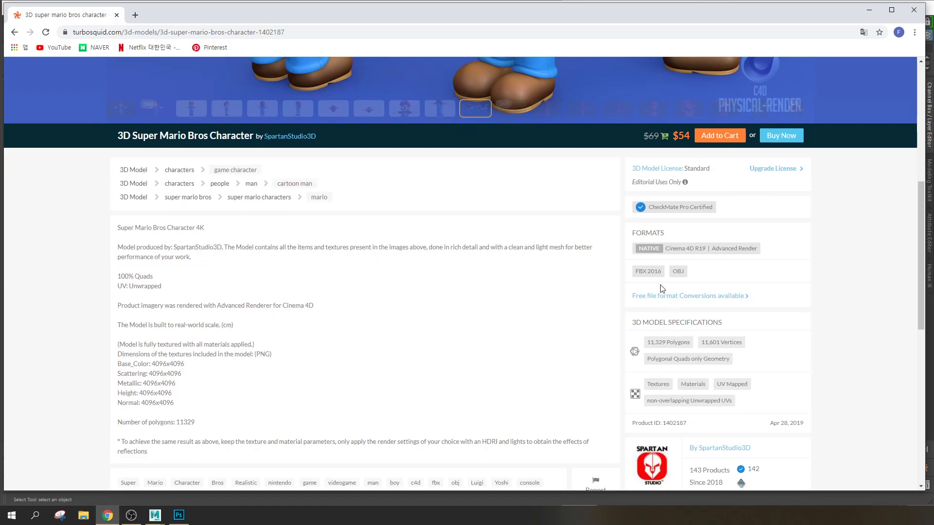
scroll(647, 311, "up", 6)
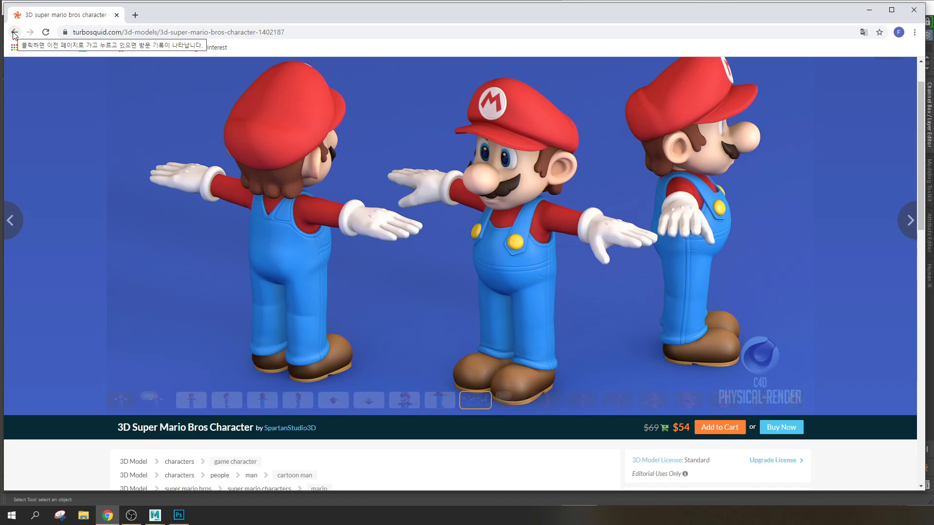
scroll(380, 194, "up", 1)
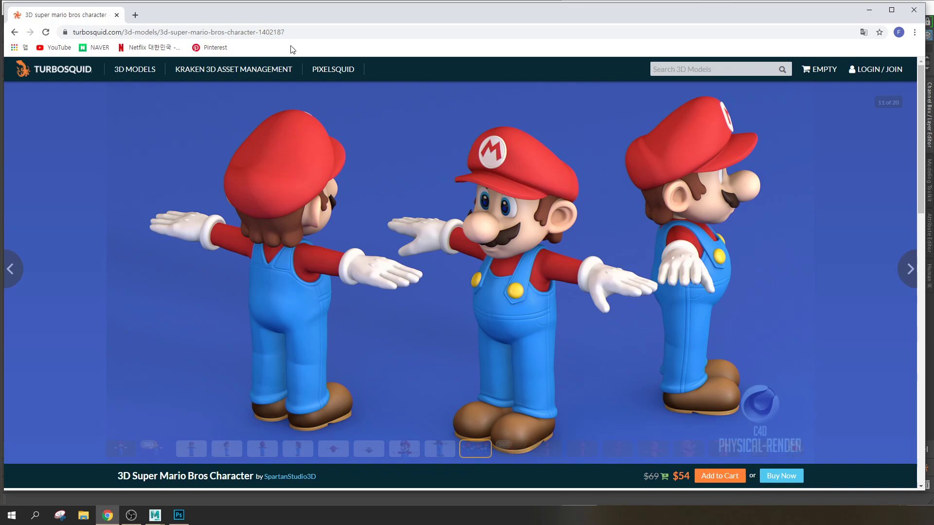
Return to the Super Mario search results and look over the other characters and props
left_click(16, 35)
scroll(466, 237, "down", 1)
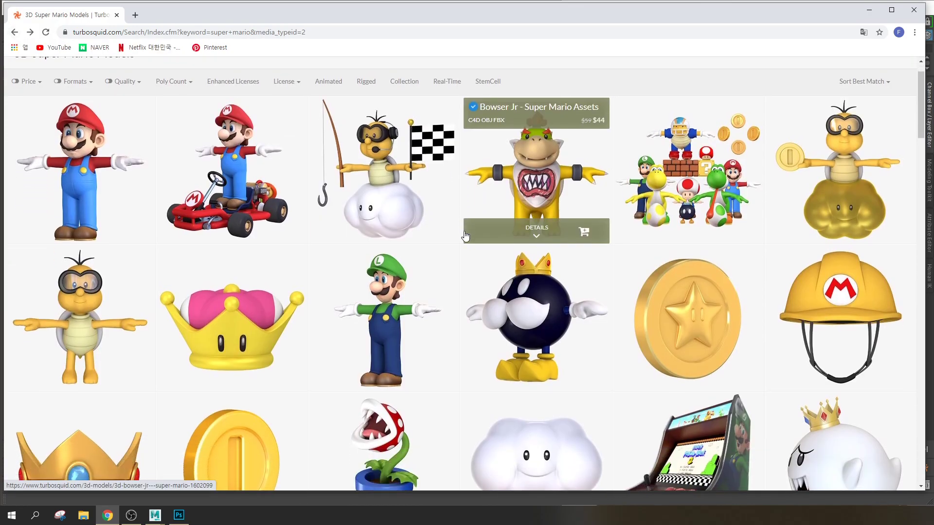
scroll(438, 195, "down", 11)
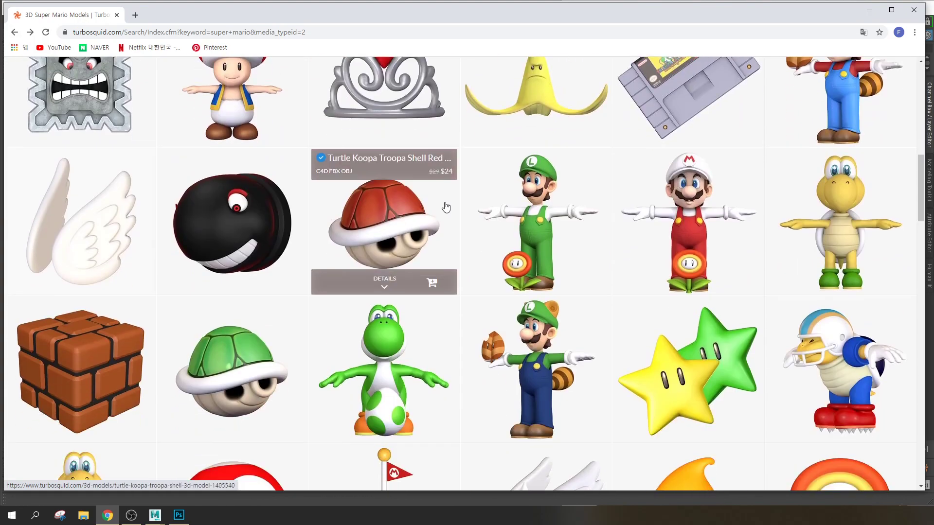
scroll(445, 204, "up", 12)
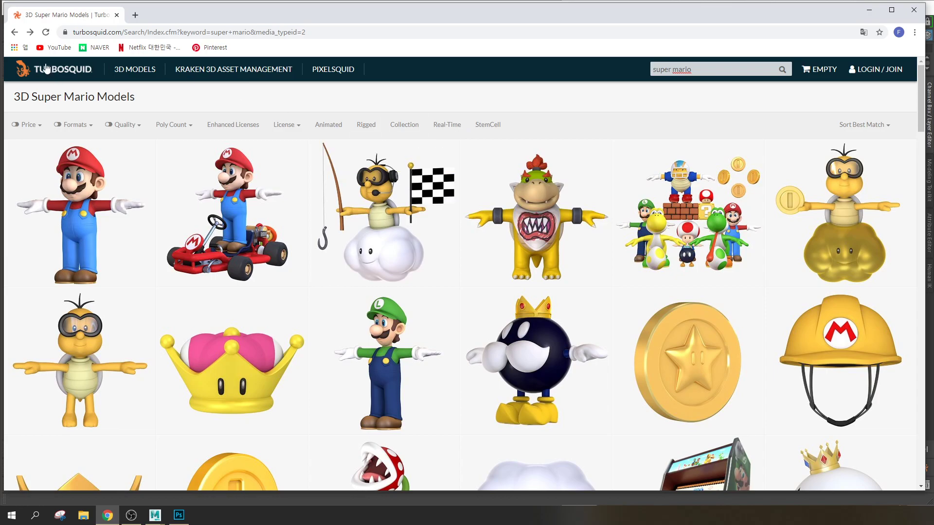
Go back to the cartoon mouse results and open the TurboSquid home page
left_click(15, 32)
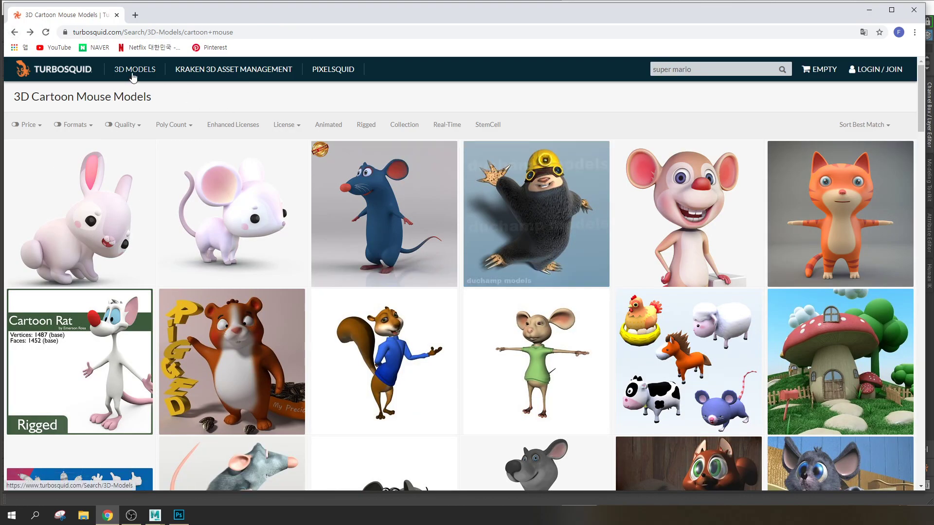
mouse_move(130, 79)
left_click(74, 72)
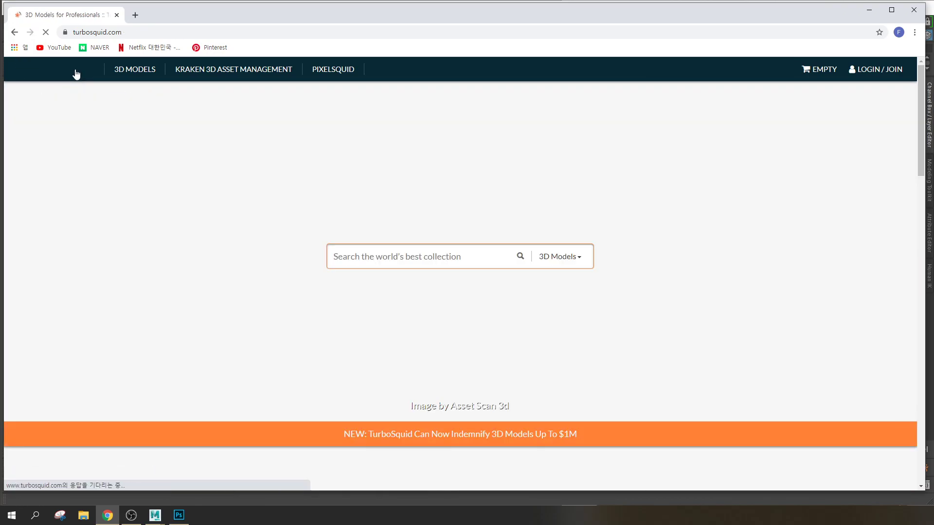
Look over the home page's model categories, from characters and animals to landscapes and technology
scroll(707, 348, "down", 5)
scroll(707, 347, "down", 6)
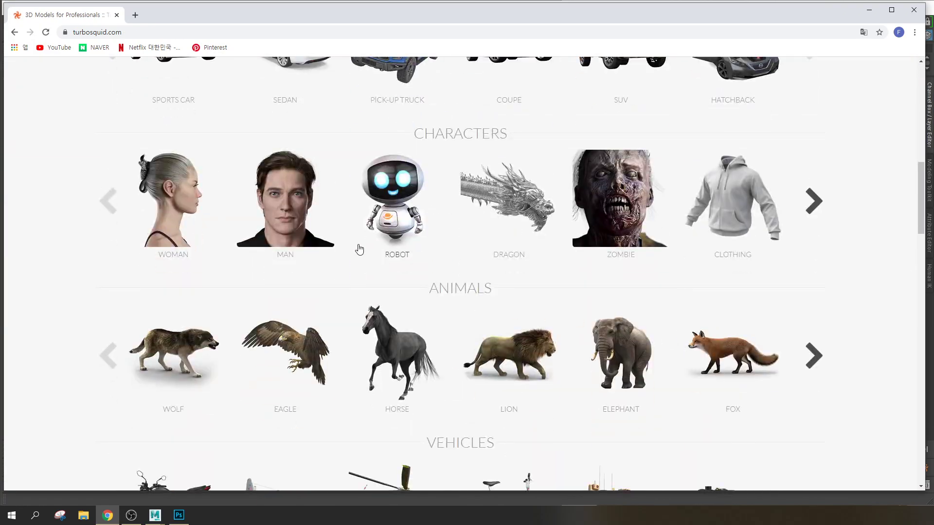
scroll(482, 265, "down", 7)
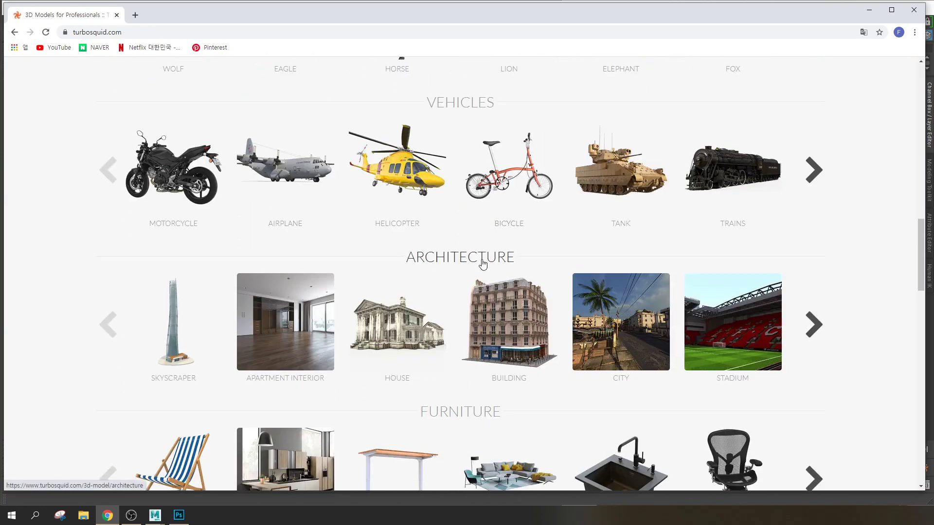
scroll(482, 264, "down", 10)
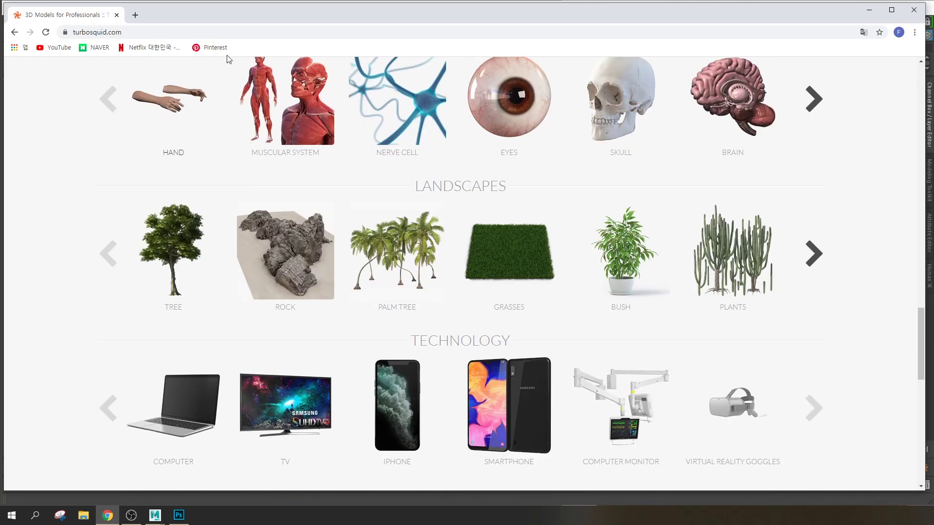
scroll(798, 251, "up", 4)
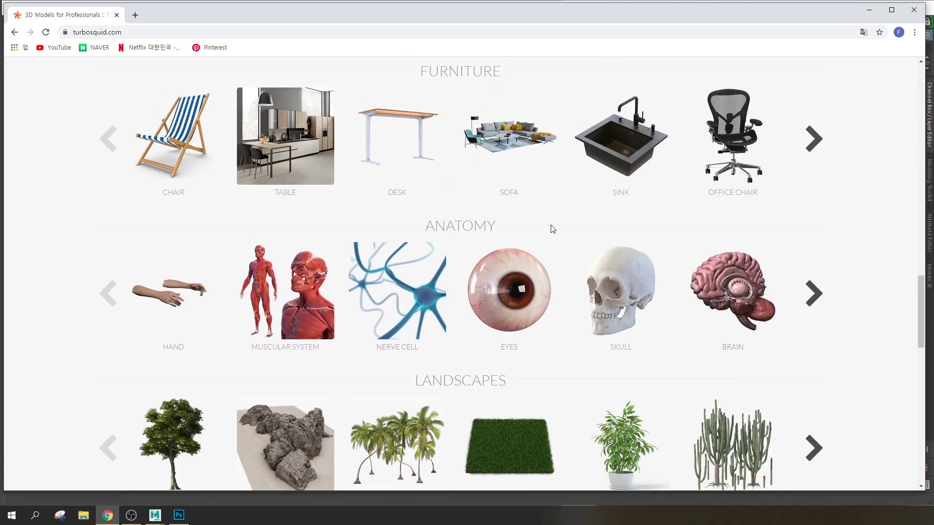
scroll(554, 243, "up", 10)
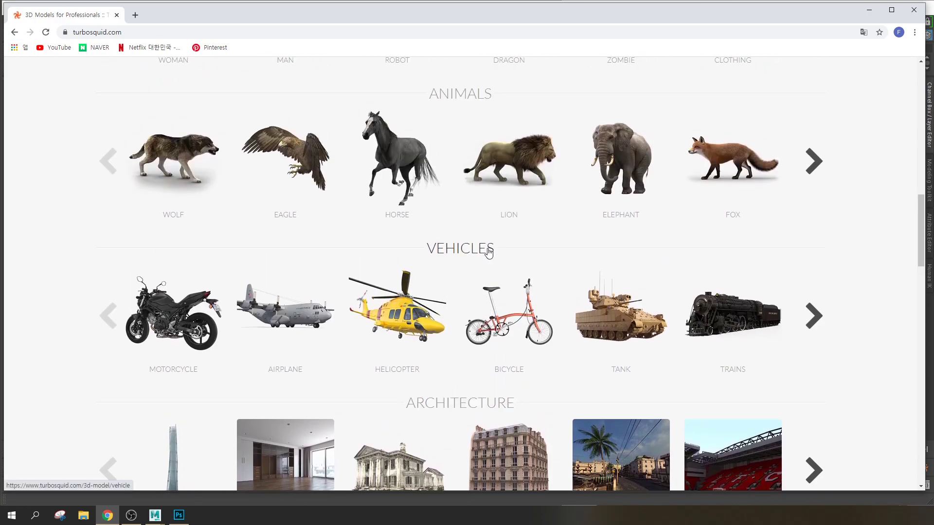
scroll(489, 252, "up", 8)
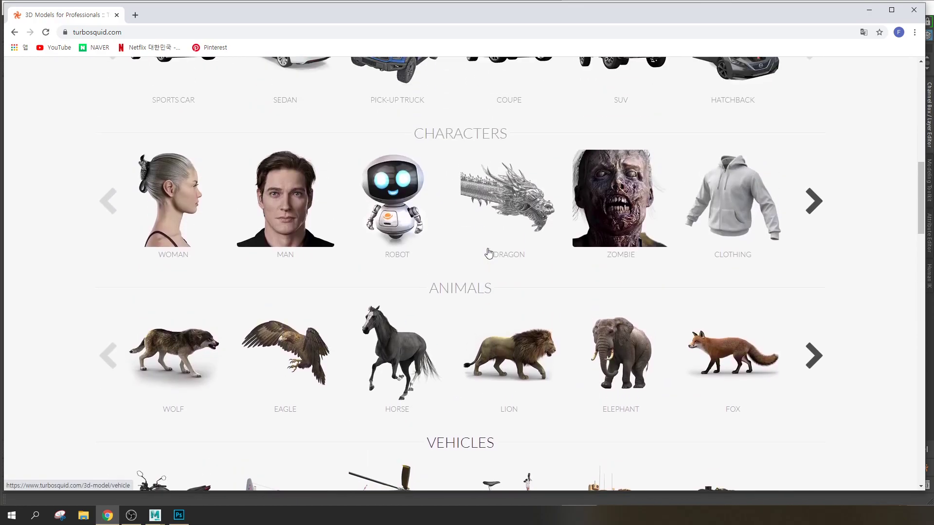
scroll(490, 253, "up", 2)
scroll(491, 252, "down", 7)
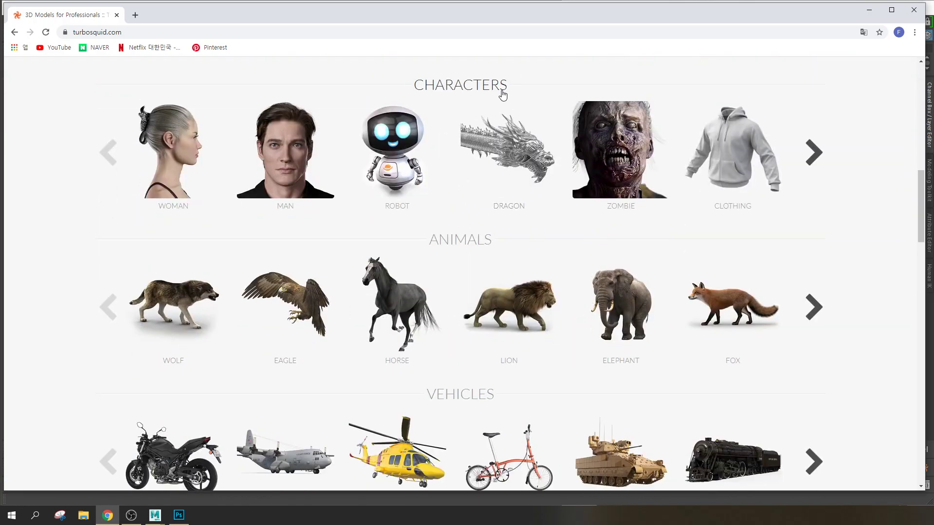
Open the Dragon category under Characters and look over its 3D models
left_click(518, 160)
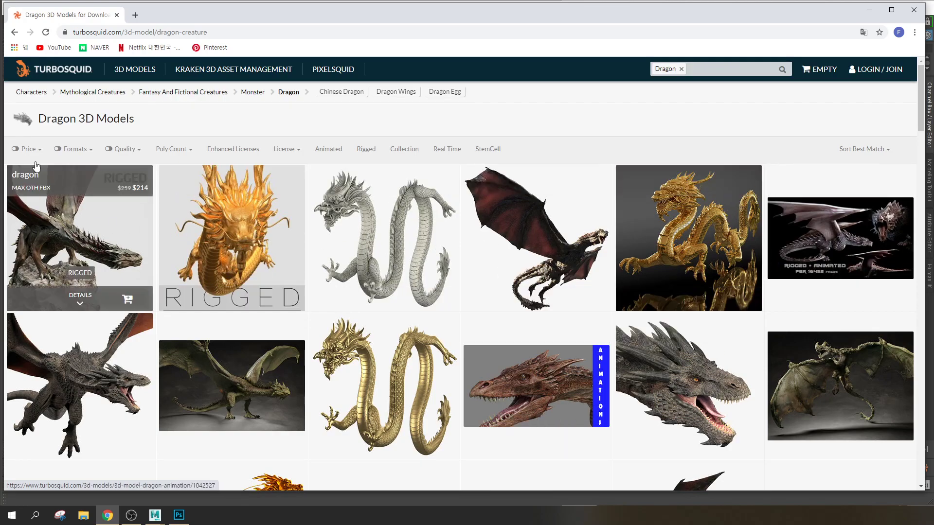
scroll(192, 87, "down", 4)
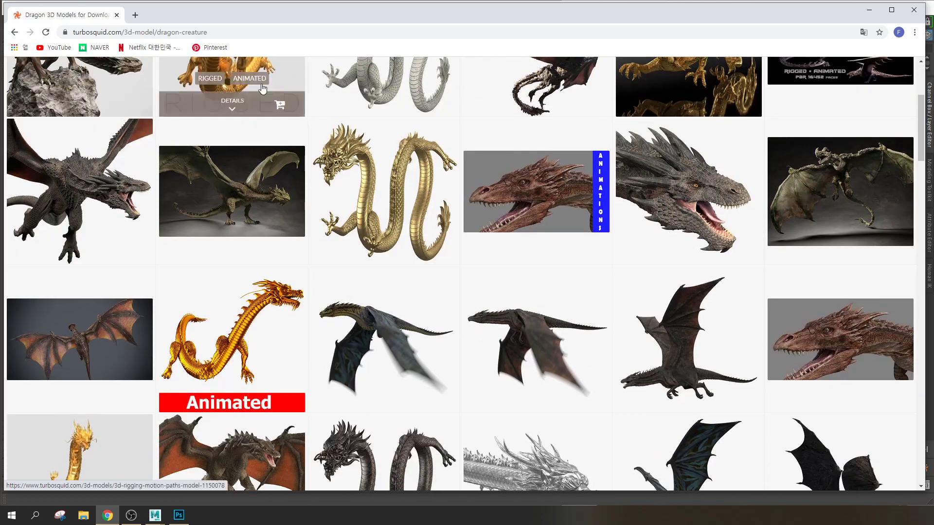
scroll(370, 255, "down", 3)
scroll(373, 258, "up", 5)
scroll(372, 259, "up", 3)
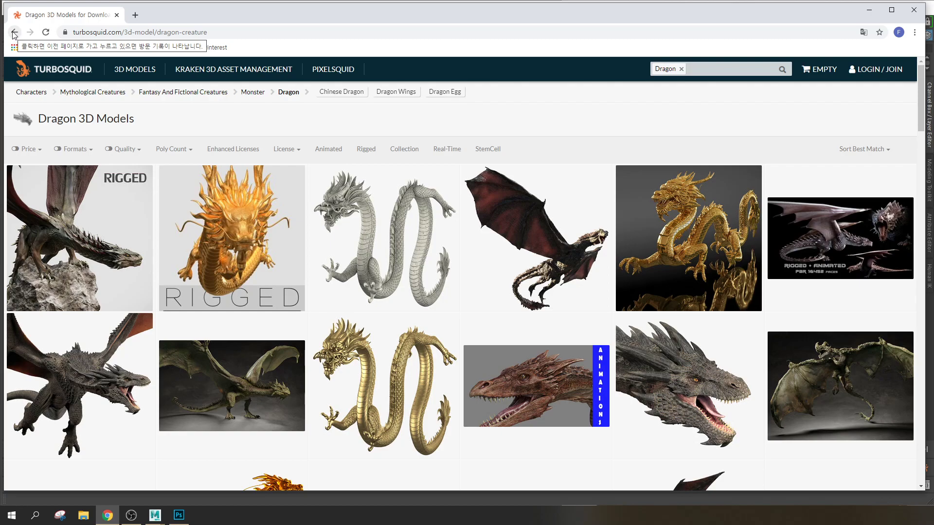
scroll(315, 232, "down", 7)
scroll(316, 232, "down", 6)
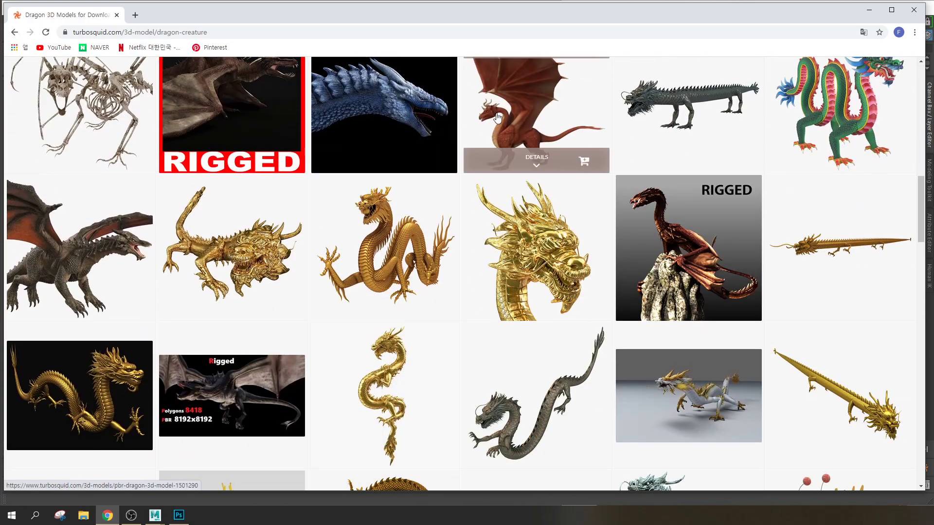
scroll(384, 117, "up", 8)
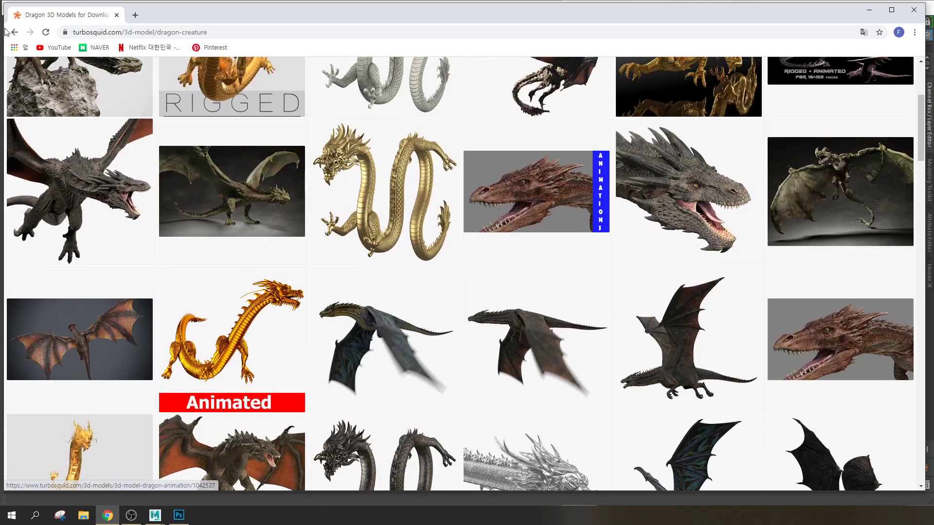
Return to the TurboSquid home page, look over its model categories from characters to architecture, and close the browser
left_click(14, 32)
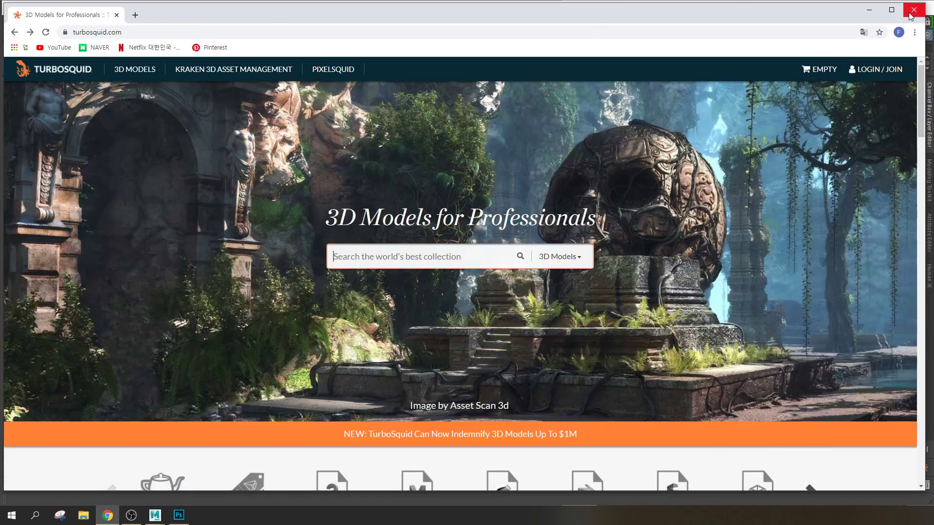
scroll(798, 271, "down", 15)
scroll(873, 224, "down", 2)
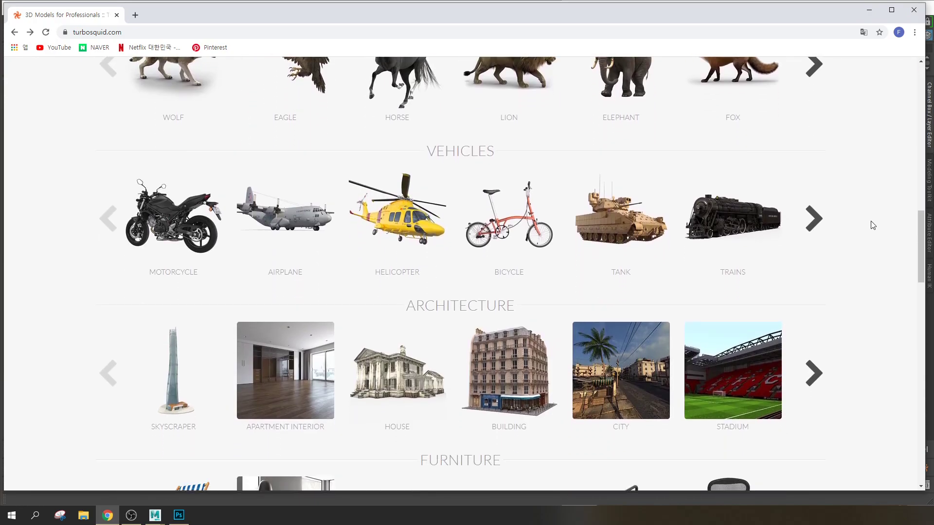
scroll(759, 211, "up", 6)
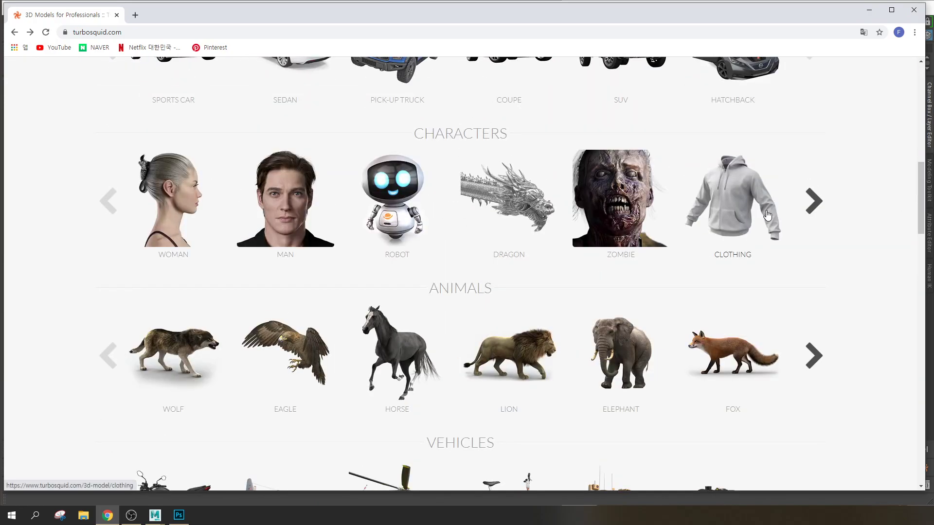
scroll(751, 237, "up", 7)
scroll(744, 242, "up", 5)
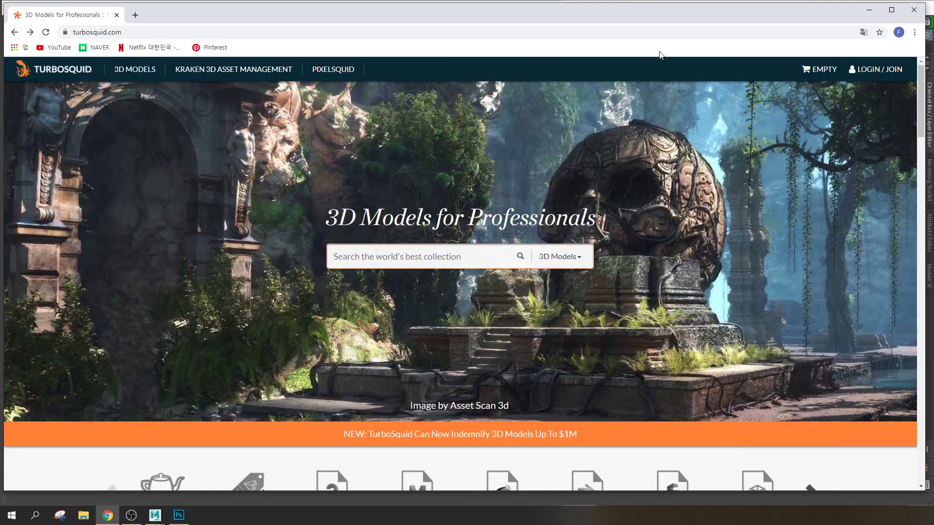
left_click(913, 10)
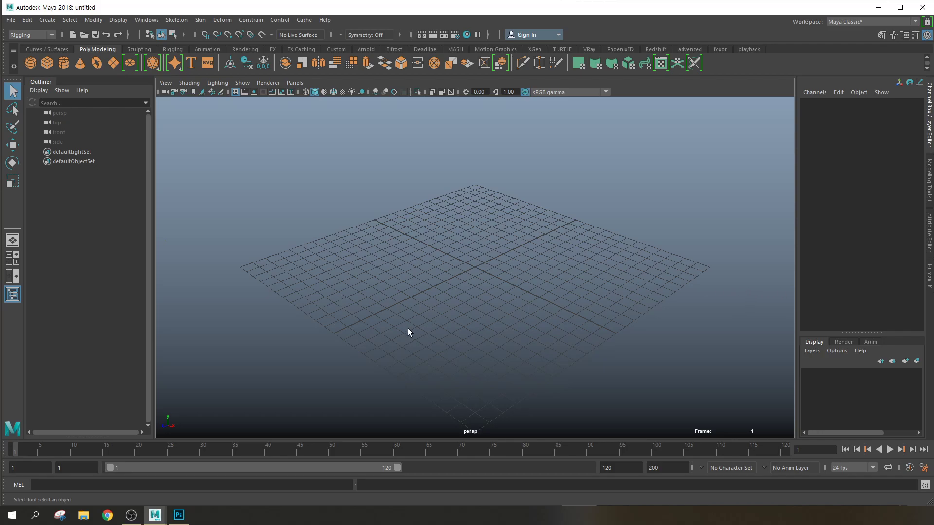
left_click(10, 20)
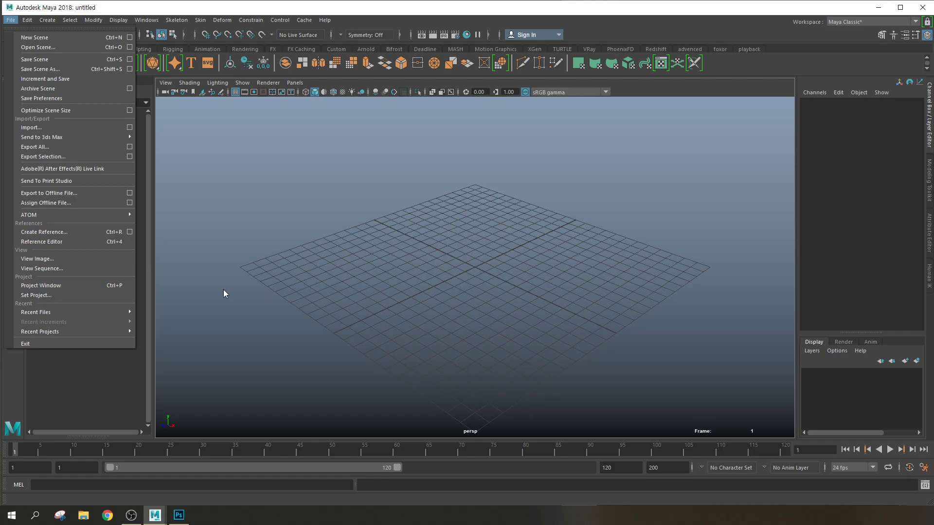
left_click(27, 20)
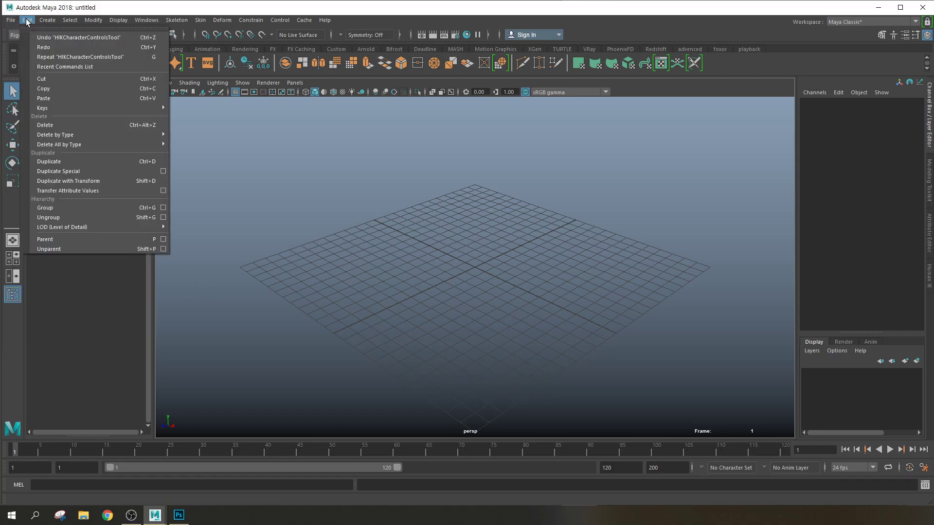
left_click(274, 197)
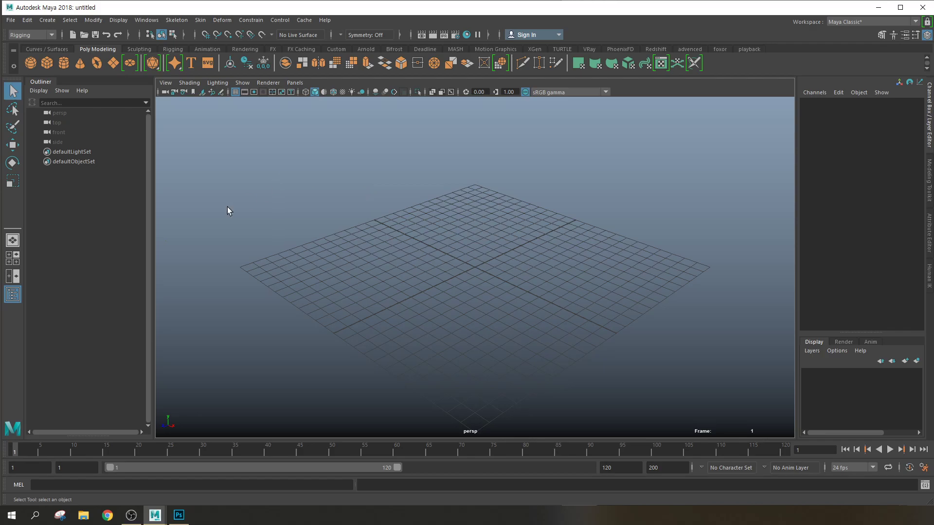
left_click(10, 20)
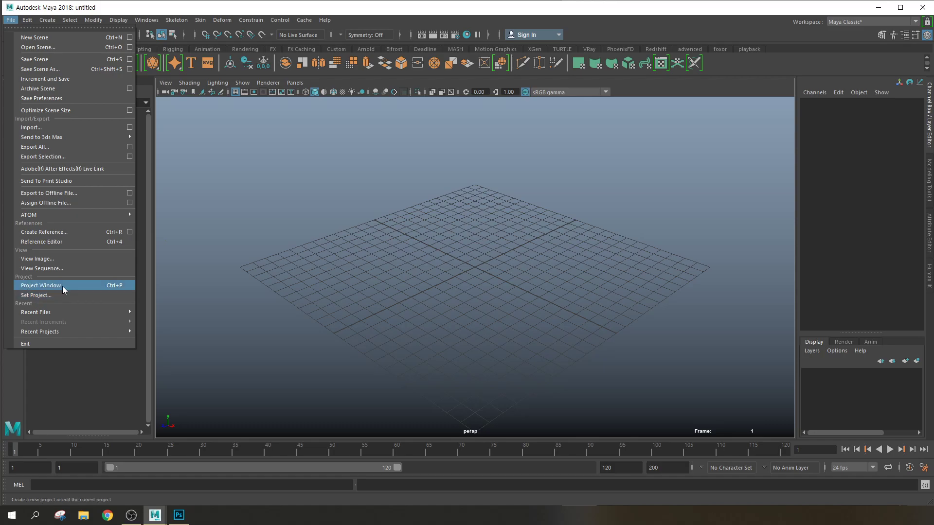
left_click(243, 199)
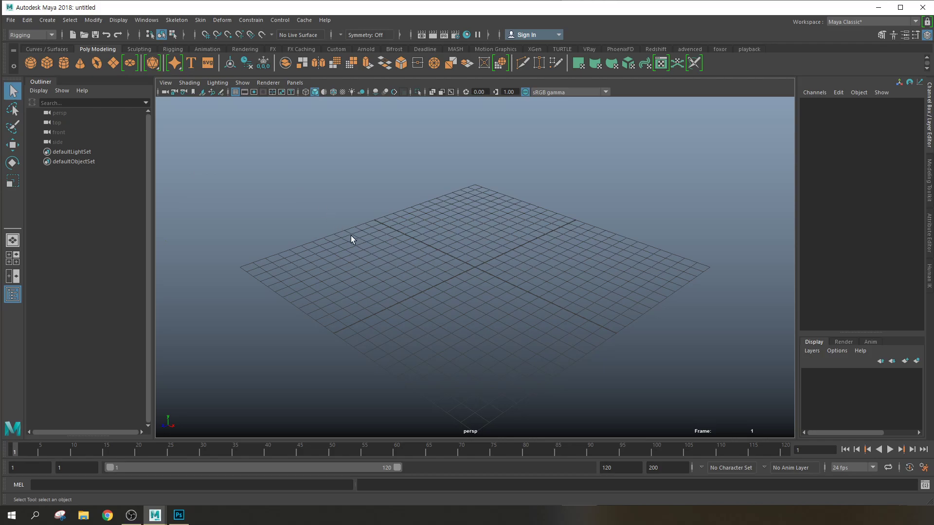
Bring up the Reference Editor to look over its layout and commands, and close it
left_click(10, 20)
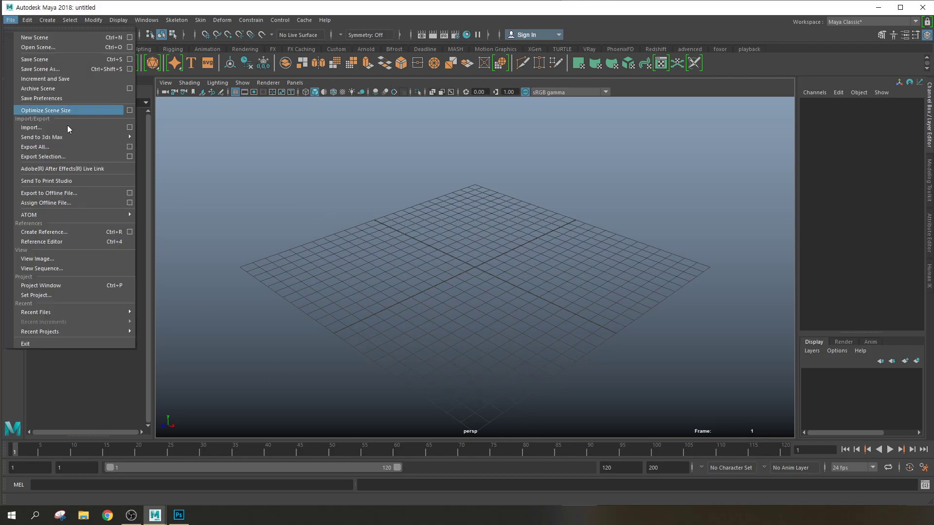
left_click(50, 243)
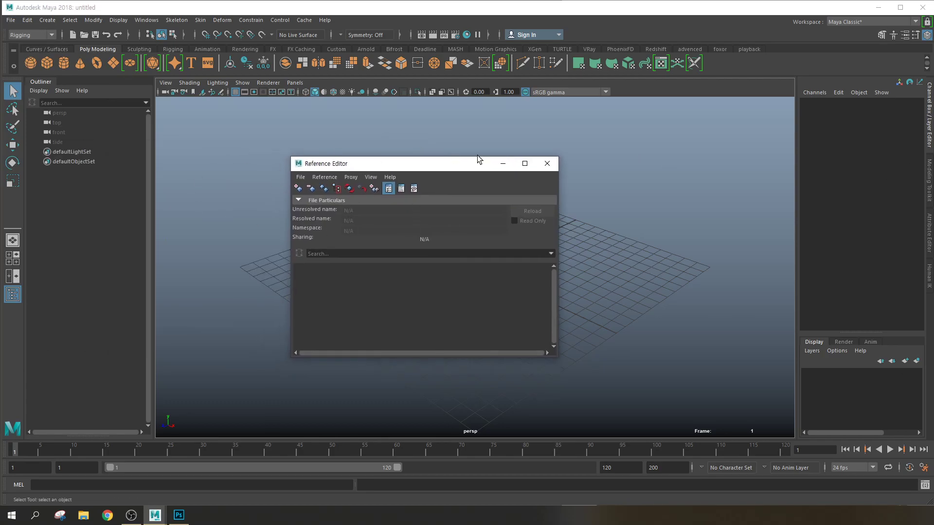
left_click(548, 163)
left_click(10, 20)
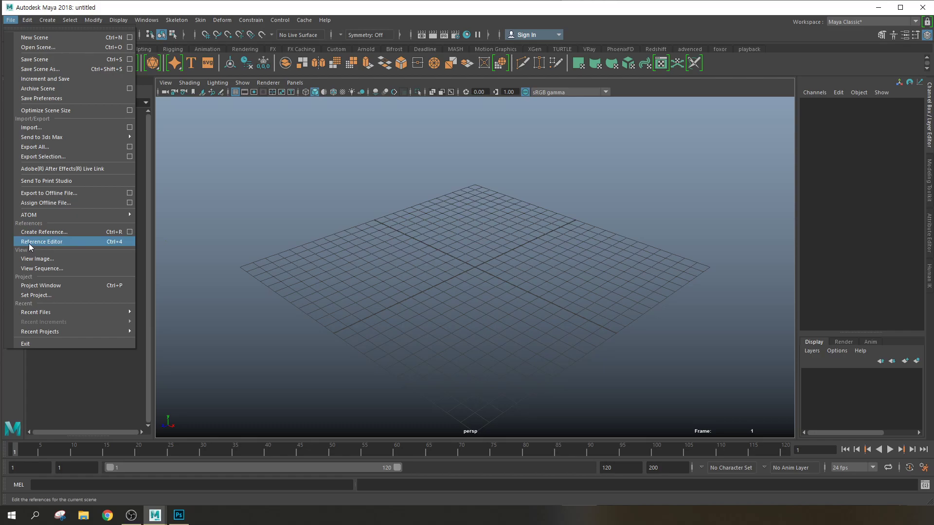
left_click(57, 245)
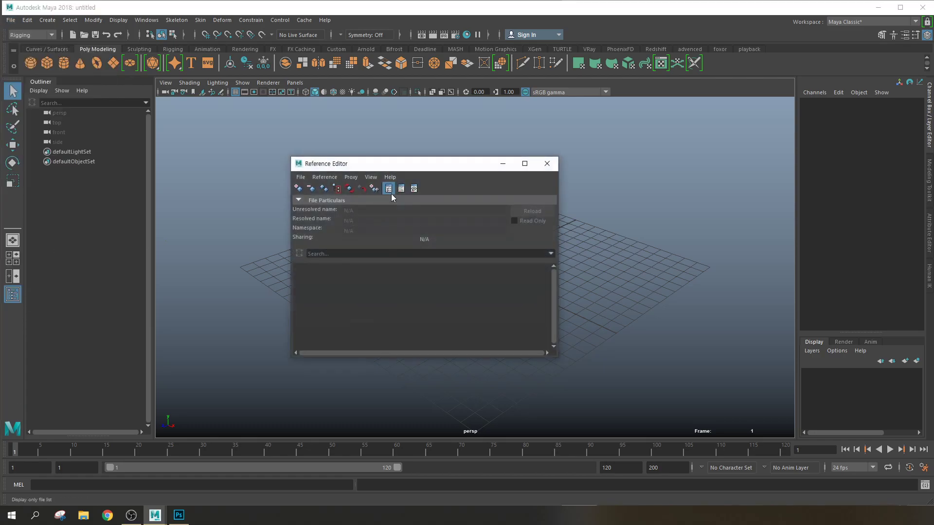
left_click_drag(392, 167, 595, 183)
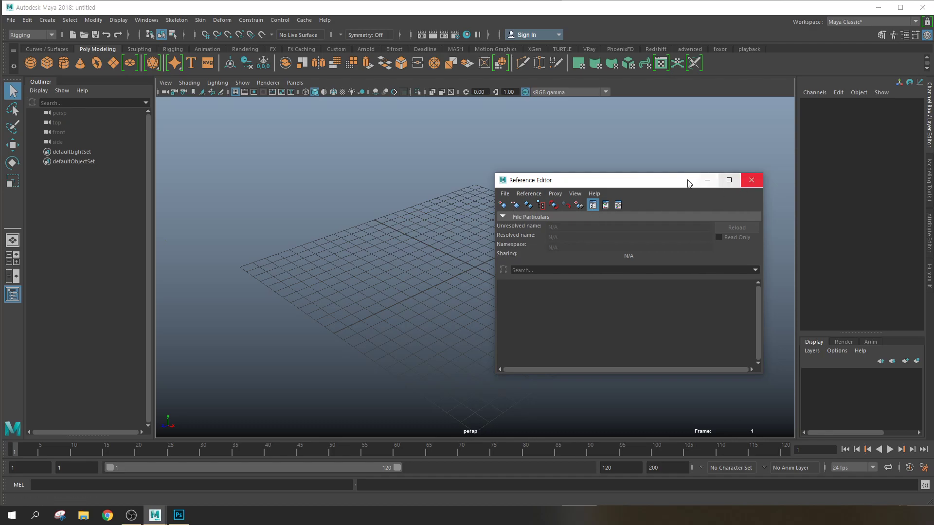
left_click(10, 20)
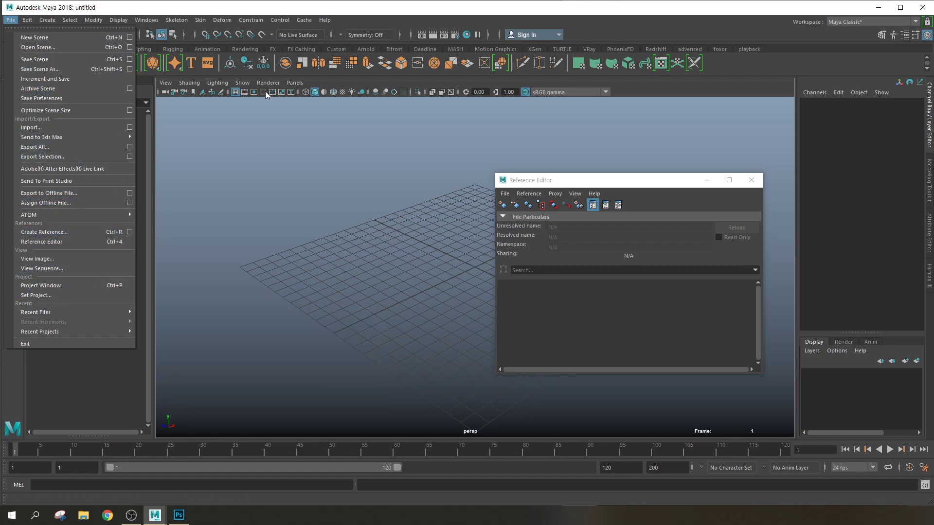
left_click(571, 184)
left_click_drag(571, 184, 375, 141)
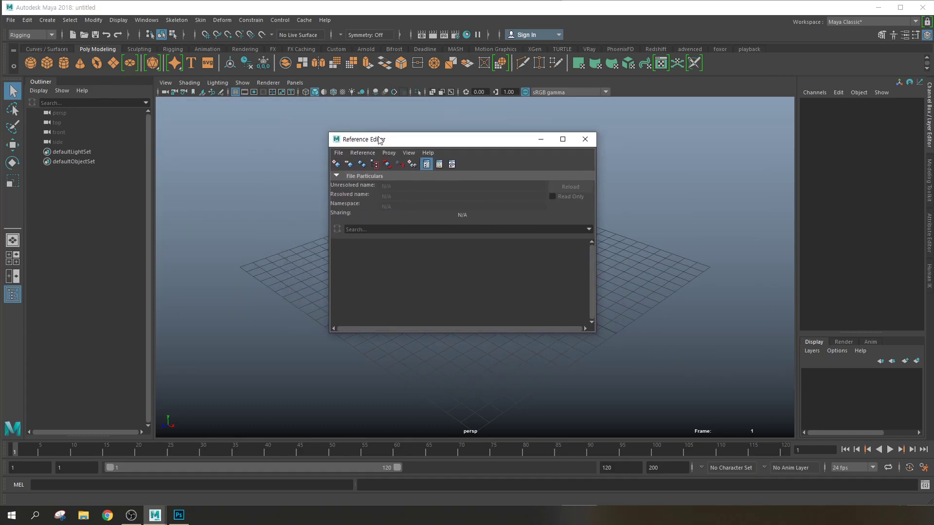
left_click(585, 139)
Reopen the Reference Editor and place its window over the lower part of the viewport
left_click(10, 20)
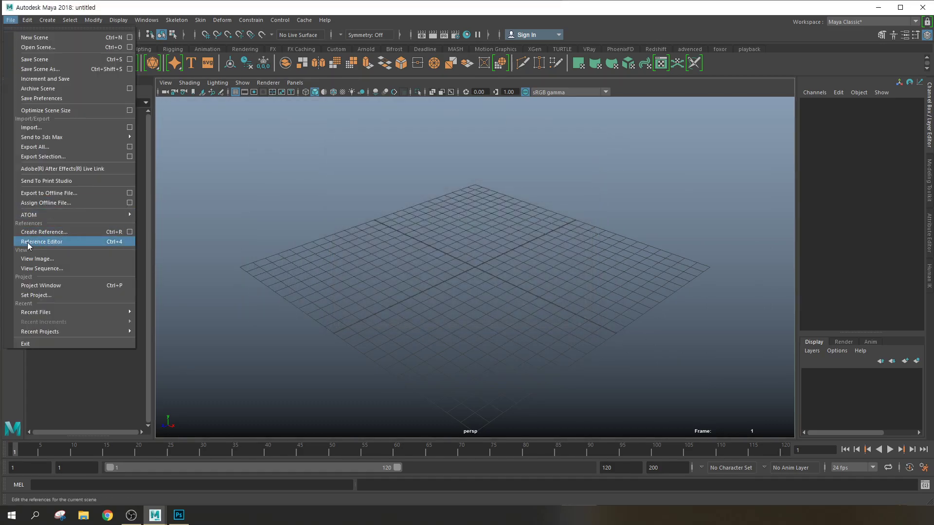
left_click(55, 242)
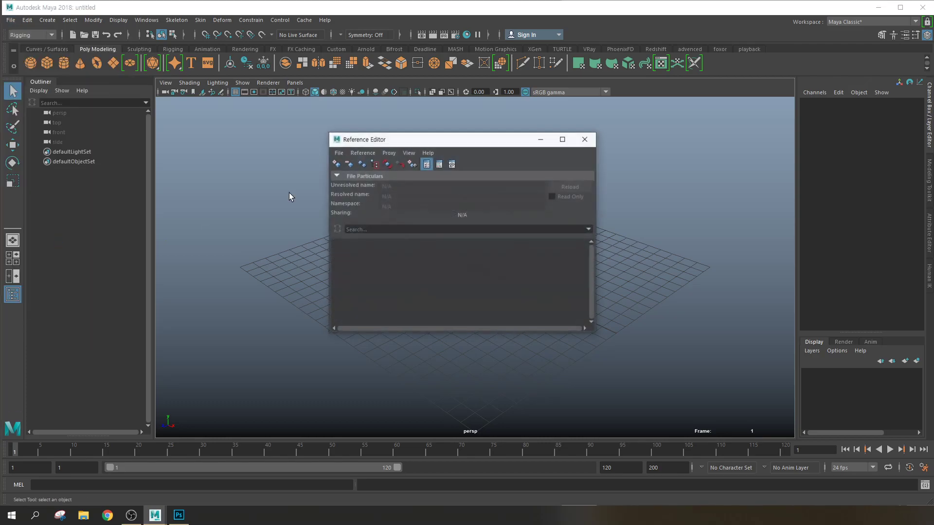
left_click_drag(380, 140, 466, 176)
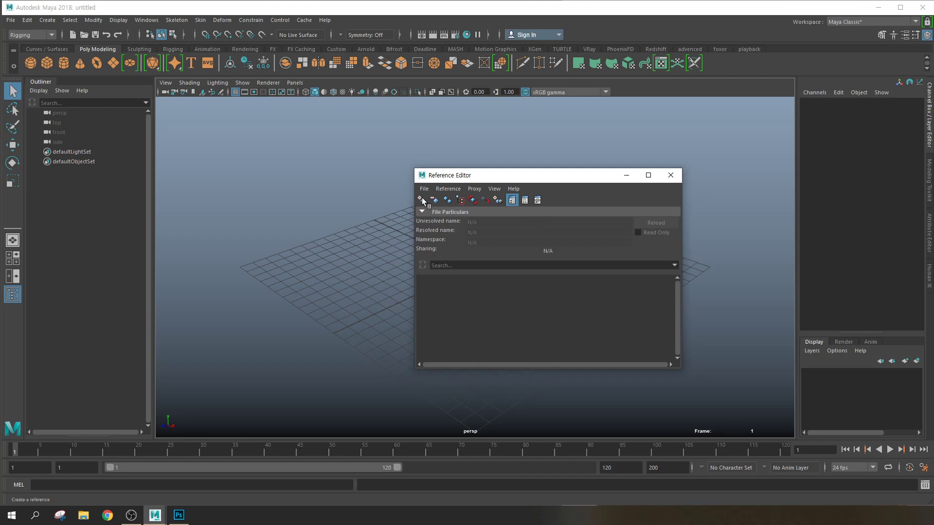
left_click_drag(462, 176, 558, 216)
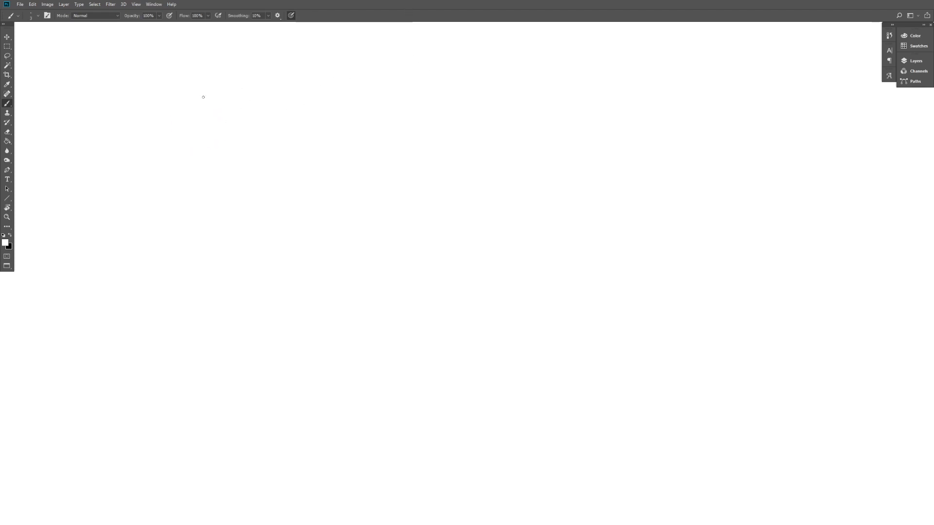
Switch to Photoshop, make black the brush colour, and draw a smiling round-headed stick figure labelled "ch①"
left_click(10, 235)
mouse_move(196, 85)
left_mouse_down()
mouse_move(163, 127)
mouse_move(197, 86)
mouse_move(182, 101)
mouse_move(191, 115)
left_mouse_up()
mouse_move(198, 99)
left_mouse_down()
mouse_move(209, 97)
mouse_move(198, 117)
left_mouse_up()
mouse_move(272, 134)
left_mouse_down()
mouse_move(357, 105)
mouse_move(297, 139)
mouse_move(313, 137)
left_mouse_up()
mouse_move(304, 105)
left_mouse_down()
mouse_move(292, 118)
mouse_move(318, 116)
left_mouse_up()
left_click_drag(292, 162, 293, 167)
left_click_drag(297, 154, 304, 168)
mouse_move(318, 155)
left_mouse_down()
mouse_move(320, 165)
mouse_move(321, 152)
left_mouse_up()
mouse_move(449, 128)
left_mouse_down()
mouse_move(365, 163)
mouse_move(354, 192)
left_mouse_up()
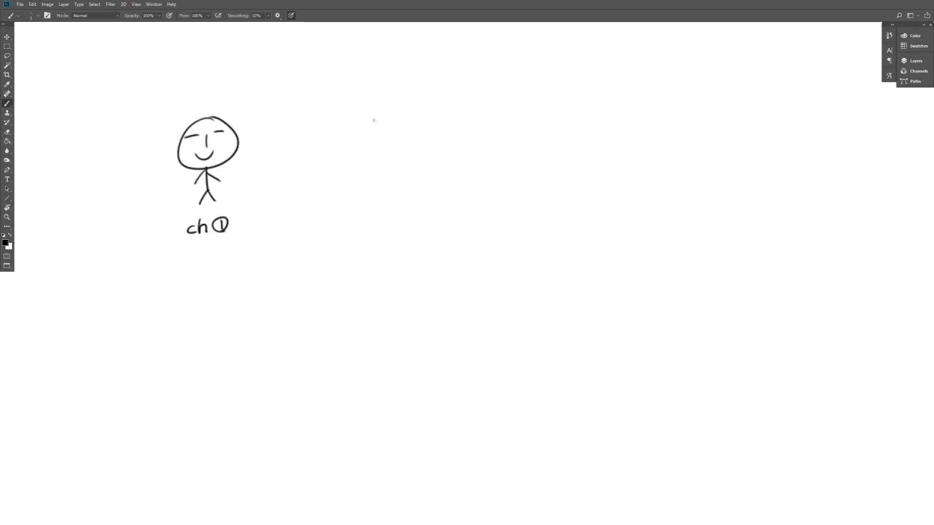
Draw a second smiling stick figure with a triangular head beside the first and label it "ch②"
mouse_move(345, 110)
left_mouse_down()
mouse_move(385, 159)
mouse_move(350, 109)
mouse_move(340, 134)
mouse_move(359, 133)
mouse_move(343, 149)
mouse_move(423, 133)
mouse_move(365, 173)
left_mouse_up()
mouse_move(375, 156)
left_mouse_down()
mouse_move(382, 166)
mouse_move(362, 150)
left_mouse_up()
left_click_drag(377, 138, 389, 151)
mouse_move(368, 190)
left_mouse_down()
mouse_move(357, 197)
mouse_move(366, 202)
left_mouse_up()
left_click_drag(370, 186, 378, 200)
left_click_drag(385, 192, 397, 198)
left_click_drag(382, 188, 398, 197)
left_click_drag(501, 125, 458, 152)
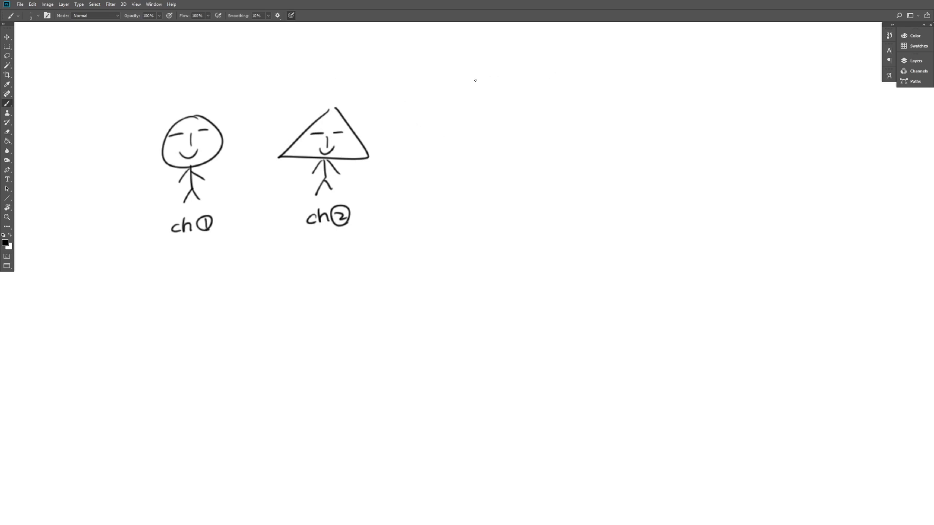
Sketch an open room in perspective beside the two figures, with a floor and two walls
mouse_move(484, 64)
left_mouse_down()
mouse_move(646, 65)
mouse_move(411, 108)
left_mouse_up()
left_click_drag(484, 65, 482, 173)
mouse_move(409, 110)
left_mouse_down()
mouse_move(405, 219)
mouse_move(474, 181)
mouse_move(588, 168)
left_mouse_up()
mouse_move(645, 66)
left_mouse_down()
mouse_move(638, 169)
mouse_move(585, 231)
left_mouse_up()
left_click_drag(399, 224, 583, 231)
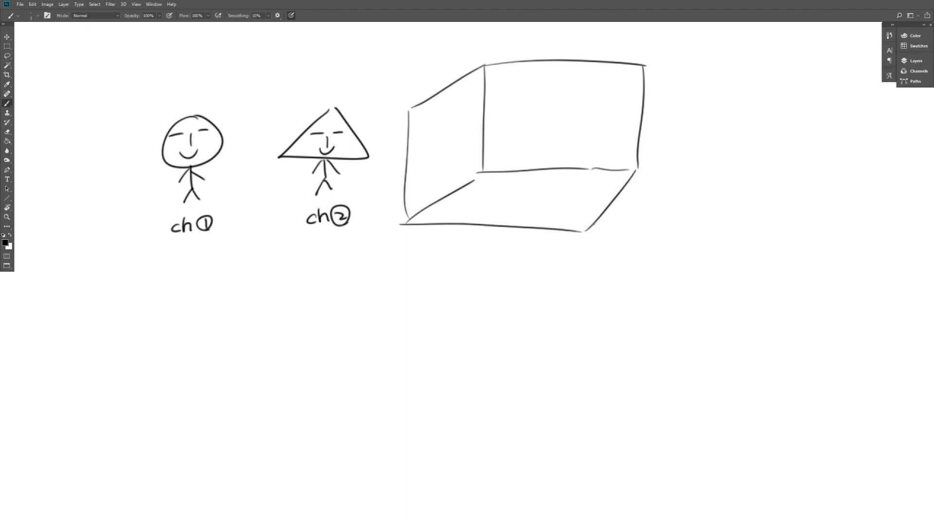
Draw a table with a stool in front of it inside the room, cleaning up overlapping lines with the eraser
left_click_drag(490, 130, 491, 168)
mouse_move(484, 128)
left_mouse_down()
mouse_move(548, 122)
mouse_move(484, 125)
mouse_move(537, 169)
left_mouse_up()
mouse_move(545, 131)
left_mouse_down()
mouse_move(544, 166)
mouse_move(498, 169)
left_mouse_up()
mouse_move(496, 131)
left_mouse_down()
mouse_move(495, 170)
mouse_move(509, 113)
mouse_move(451, 139)
left_mouse_up()
mouse_move(451, 139)
left_mouse_down()
mouse_move(530, 141)
mouse_move(488, 131)
mouse_move(548, 120)
mouse_move(526, 142)
mouse_move(521, 170)
mouse_move(457, 183)
left_mouse_up()
key("e")
key("b")
mouse_move(489, 157)
left_mouse_down()
mouse_move(477, 191)
mouse_move(499, 204)
left_mouse_up()
Add a hanging lamp and an arched doorway to the room and label the sketch "BG"
left_click_drag(584, 52, 581, 93)
mouse_move(581, 93)
left_mouse_down()
mouse_move(566, 107)
mouse_move(592, 99)
left_mouse_up()
mouse_move(583, 160)
left_mouse_down()
mouse_move(620, 104)
mouse_move(610, 171)
left_mouse_up()
mouse_move(497, 235)
left_mouse_down()
mouse_move(499, 255)
mouse_move(528, 248)
mouse_move(529, 256)
left_mouse_up()
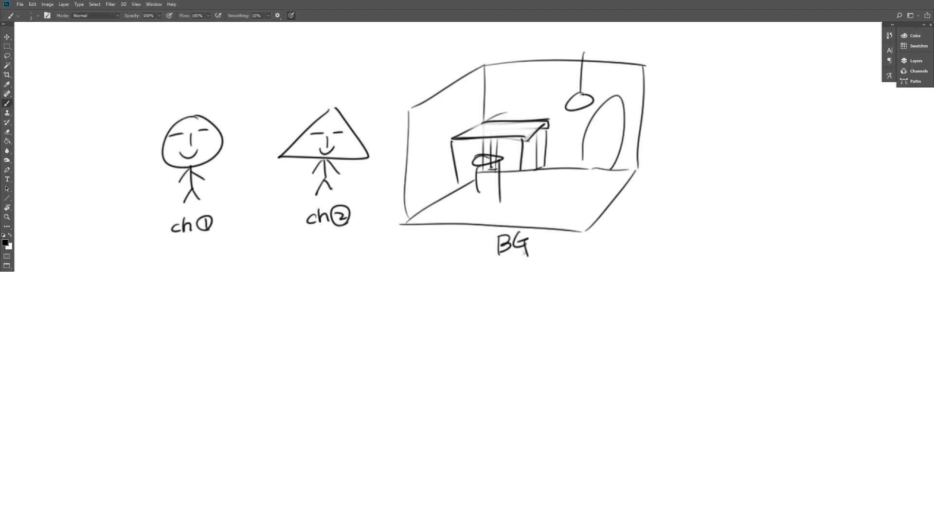
Frame the ch① figure with a rectangle captioned "마야", and circle the ch② figure and the BG room
mouse_move(222, 80)
left_mouse_down()
mouse_move(138, 99)
mouse_move(162, 256)
mouse_move(236, 146)
mouse_move(229, 87)
left_mouse_up()
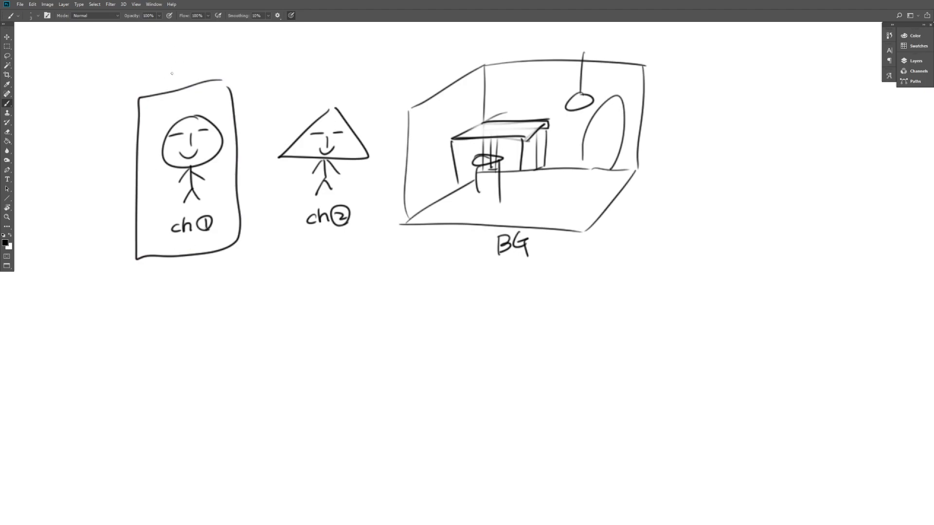
mouse_move(196, 274)
left_mouse_down()
mouse_move(193, 285)
mouse_move(197, 267)
mouse_move(220, 268)
left_mouse_up()
mouse_move(354, 245)
left_mouse_down()
mouse_move(258, 177)
mouse_move(377, 205)
mouse_move(358, 237)
left_mouse_up()
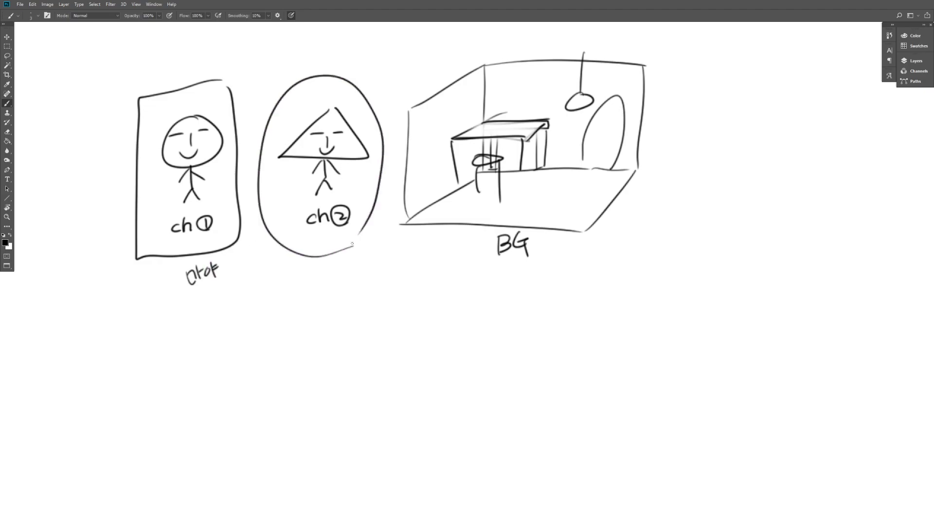
mouse_move(573, 261)
left_mouse_down()
mouse_move(440, 252)
mouse_move(576, 27)
mouse_move(557, 248)
left_mouse_up()
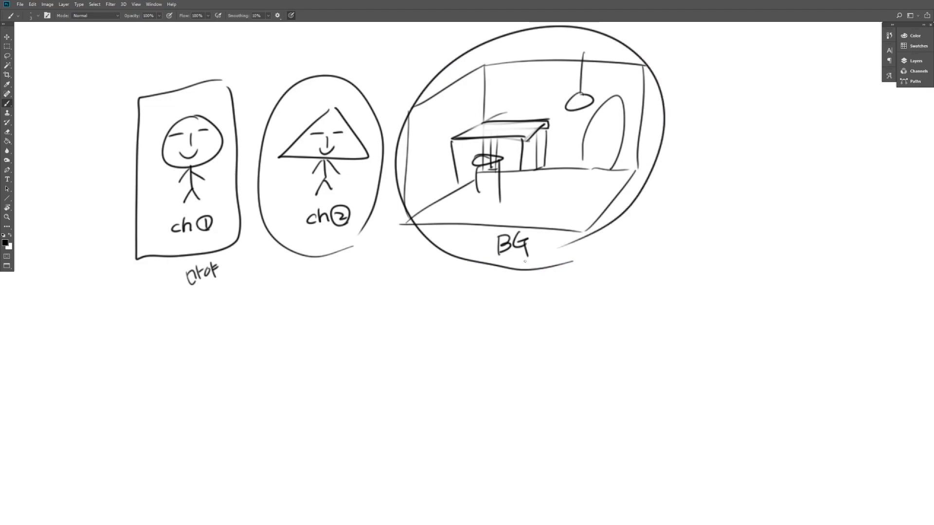
Draw another loop around each of the ch①, ch② and BG sketches
key("z")
left_click(705, 177, "alt")
left_click(705, 177, "alt")
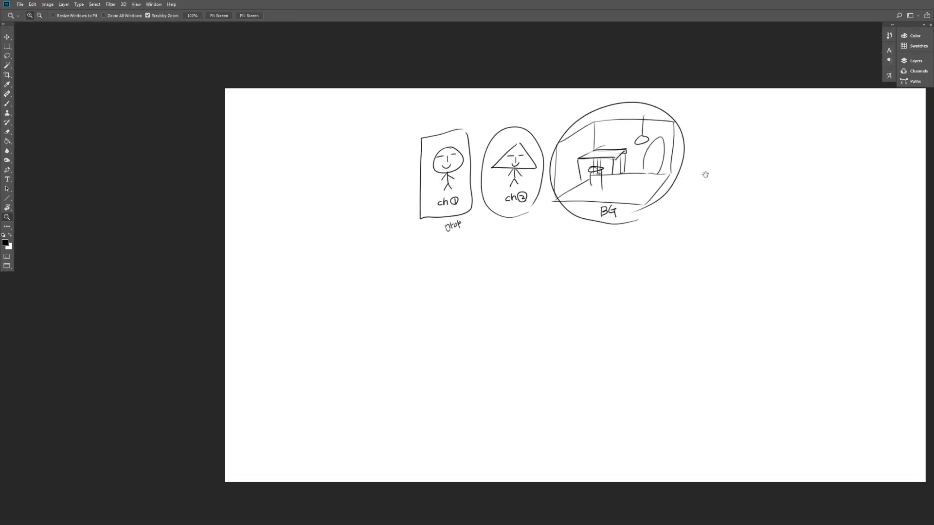
left_click_drag(705, 174, 576, 202)
key("b")
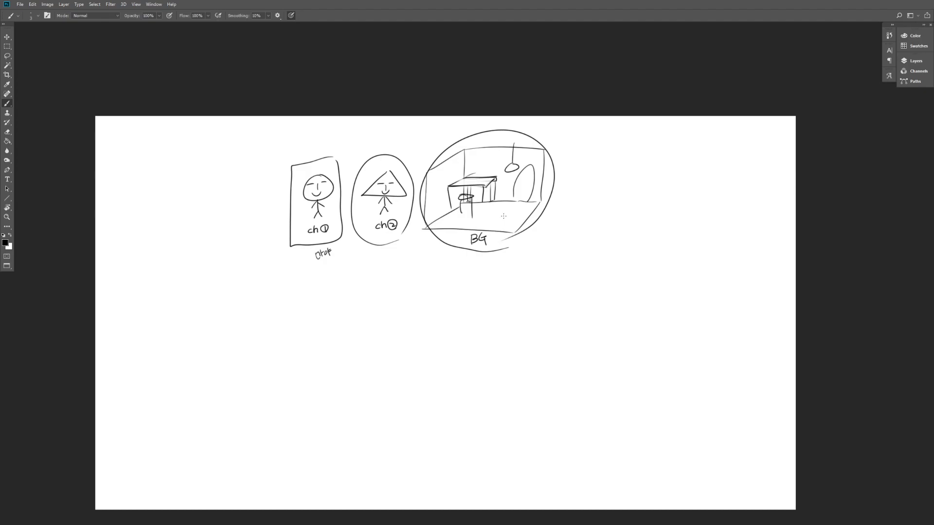
mouse_move(326, 241)
left_mouse_down()
mouse_move(319, 155)
mouse_move(335, 239)
mouse_move(369, 241)
mouse_move(381, 256)
left_mouse_up()
mouse_move(514, 237)
left_mouse_down()
mouse_move(425, 207)
mouse_move(548, 155)
mouse_move(450, 263)
left_mouse_up()
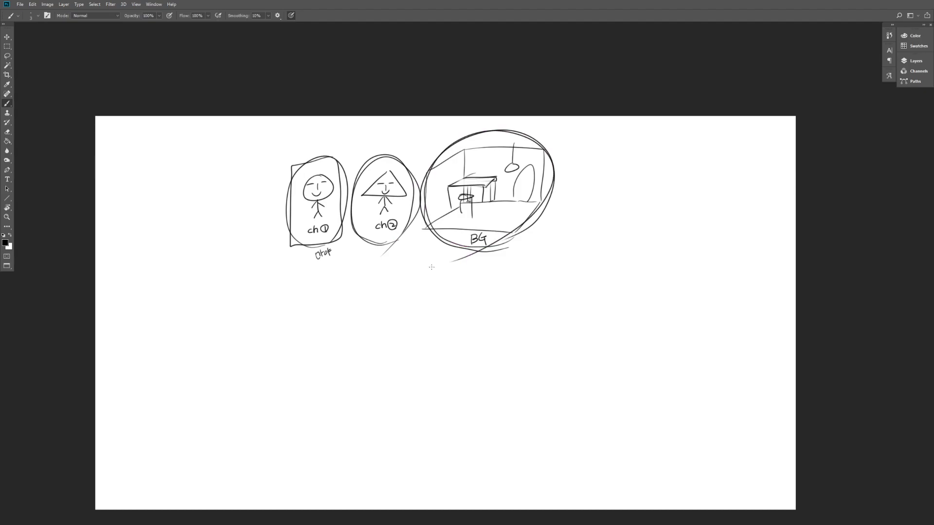
Write "3D" beside the sketches, retrace the ch① figure's head, and draw a mug beside the BG room
mouse_move(199, 153)
left_mouse_down()
mouse_move(208, 160)
mouse_move(201, 170)
left_mouse_up()
left_click_drag(213, 149, 219, 167)
mouse_move(326, 199)
left_mouse_down()
mouse_move(306, 176)
mouse_move(321, 200)
left_mouse_up()
mouse_move(608, 195)
left_mouse_down()
mouse_move(589, 207)
mouse_move(610, 209)
mouse_move(611, 195)
mouse_move(616, 209)
left_mouse_up()
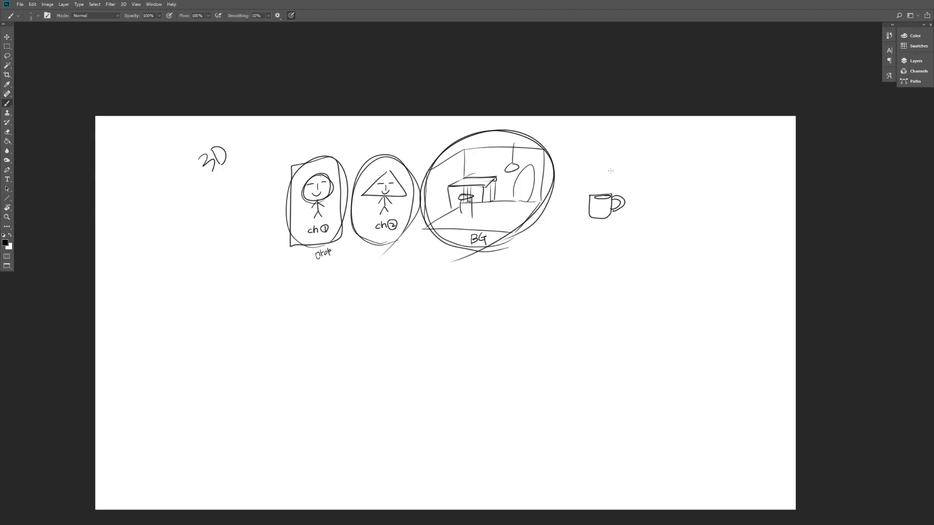
Try sketching a hammer and other prop strokes below the mug, and undo them
mouse_move(632, 264)
left_mouse_down()
mouse_move(606, 312)
mouse_move(641, 316)
mouse_move(634, 263)
mouse_move(721, 296)
left_mouse_up()
left_click_drag(643, 295, 723, 297)
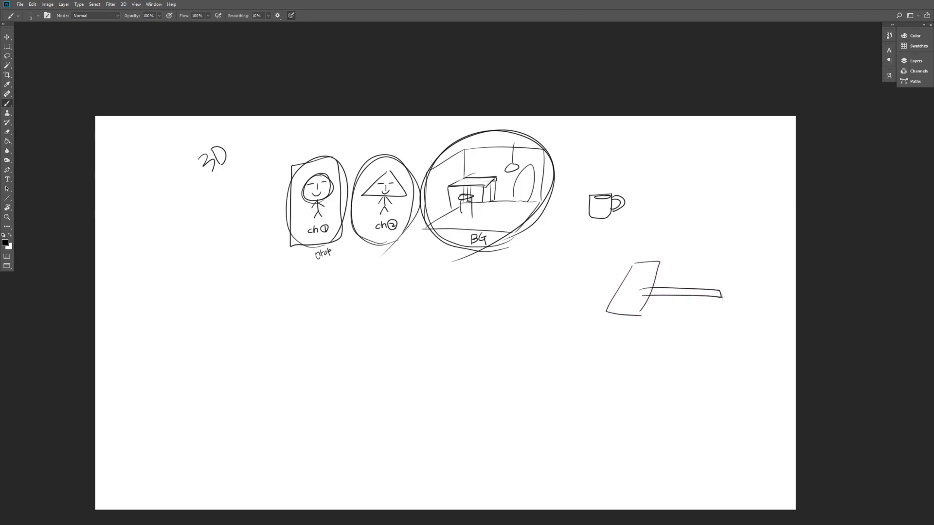
mouse_move(712, 267)
left_mouse_down()
mouse_move(607, 316)
mouse_move(734, 269)
left_mouse_up()
mouse_move(553, 270)
left_mouse_down()
mouse_move(509, 276)
mouse_move(514, 307)
mouse_move(558, 274)
mouse_move(562, 315)
mouse_move(543, 332)
left_mouse_up()
mouse_move(485, 310)
left_mouse_down()
mouse_move(544, 337)
mouse_move(560, 311)
left_mouse_up()
key("ctrl+z")
key("ctrl+z")
key("ctrl+z")
key("ctrl+z")
key("ctrl+z")
key("ctrl+z")
key("ctrl+z")
key("ctrl+z")
key("ctrl+z")
key("ctrl+z")
key("ctrl+z")
key("ctrl+z")
key("ctrl+z")
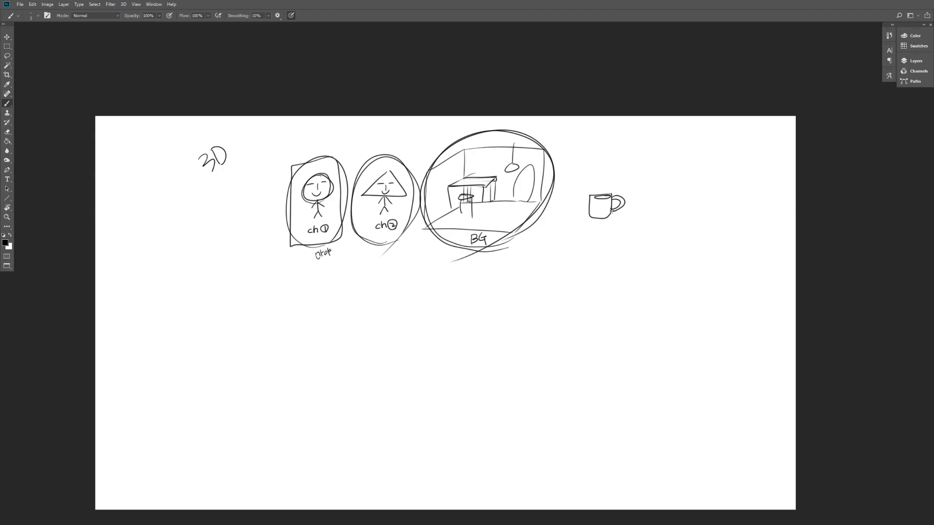
Circle the mug with a double loop and undo the surplus strokes around it
mouse_move(607, 160)
left_mouse_down()
mouse_move(604, 174)
mouse_move(612, 164)
left_mouse_up()
mouse_move(615, 162)
left_mouse_down()
mouse_move(632, 163)
mouse_move(615, 223)
mouse_move(601, 181)
mouse_move(578, 198)
left_mouse_up()
key("ctrl+z")
key("ctrl+z")
key("ctrl+z")
key("ctrl+z")
key("ctrl+z")
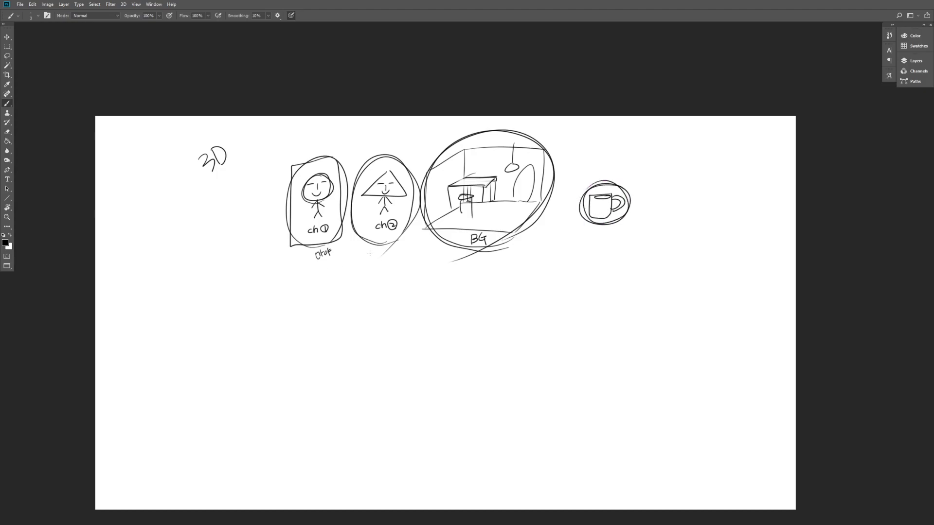
Number the ch①, ch②, BG and mug sketches 1 to 4 beneath them
left_click_drag(465, 259, 471, 256)
left_click_drag(566, 208, 673, 141)
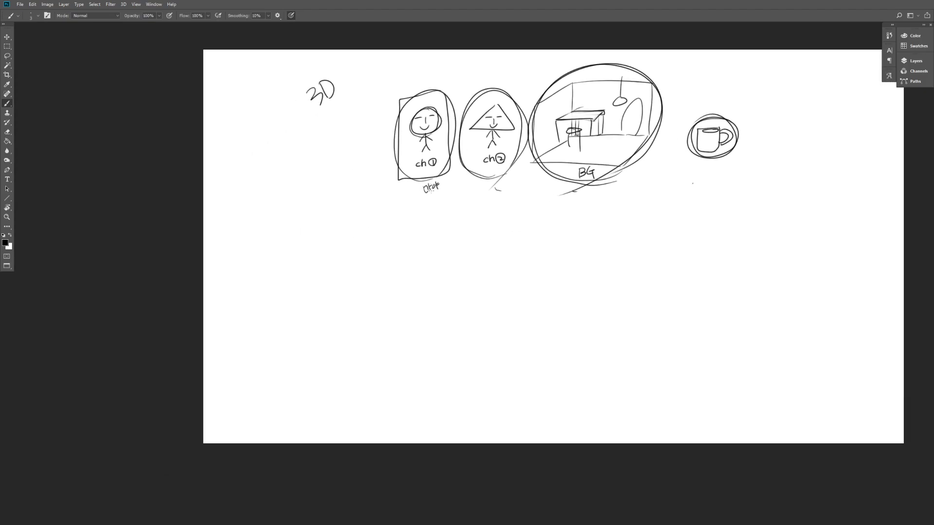
left_click_drag(470, 183, 481, 187)
left_click_drag(539, 183, 541, 191)
left_click_drag(689, 156, 695, 164)
left_click_drag(692, 158, 691, 170)
Draw a box labelled "New" below the sketches, with an arrow into it from each of the four sketches
mouse_move(542, 263)
left_mouse_down()
mouse_move(517, 265)
mouse_move(560, 312)
mouse_move(590, 261)
mouse_move(534, 264)
mouse_move(558, 293)
mouse_move(572, 281)
left_mouse_up()
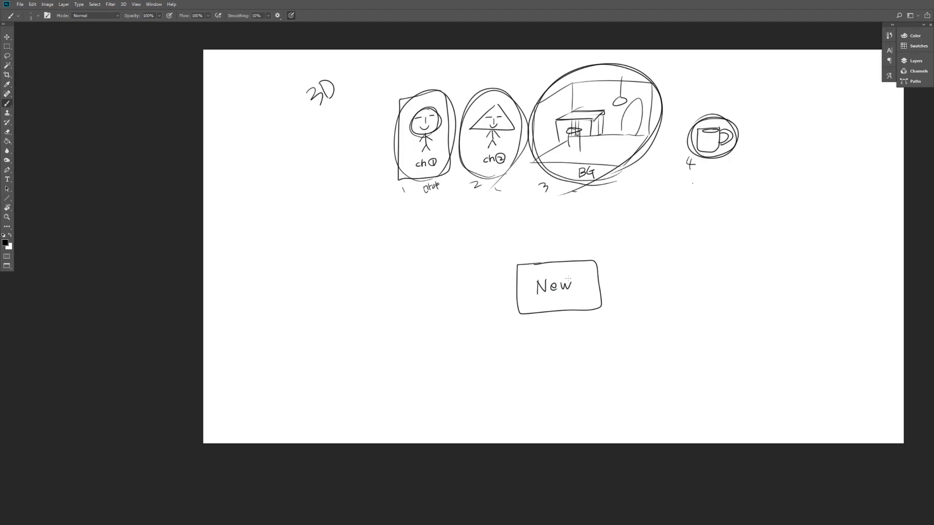
left_click_drag(440, 199, 537, 261)
mouse_move(508, 190)
left_mouse_down()
mouse_move(547, 270)
mouse_move(553, 253)
left_mouse_up()
mouse_move(591, 188)
left_mouse_down()
mouse_move(563, 264)
mouse_move(571, 258)
left_mouse_up()
mouse_move(683, 171)
left_mouse_down()
mouse_move(578, 260)
mouse_move(594, 257)
left_mouse_up()
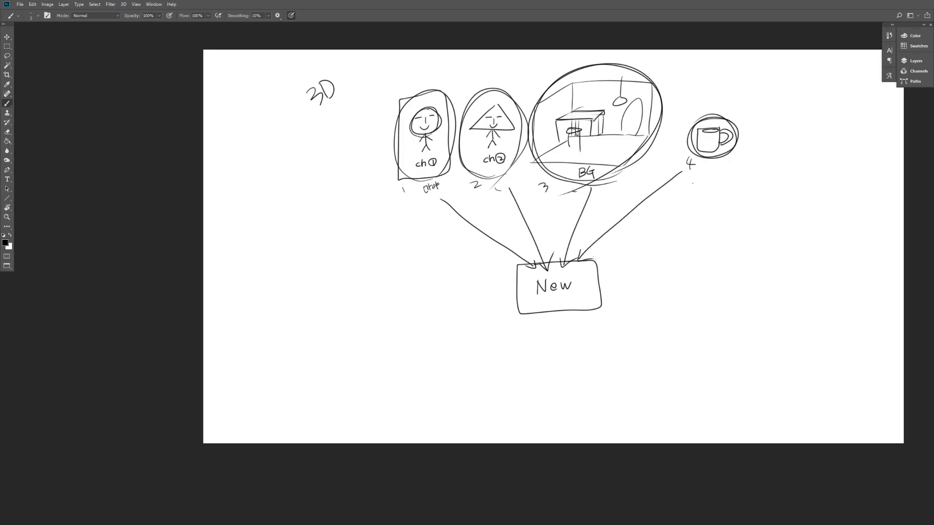
mouse_move(663, 237)
left_mouse_down()
mouse_move(672, 247)
mouse_move(665, 230)
left_mouse_up()
key("ctrl+z")
key("ctrl+z")
Write "Import" and "reference" on opposite sides of the New box
mouse_move(417, 265)
left_mouse_down()
mouse_move(413, 282)
mouse_move(428, 266)
mouse_move(440, 285)
left_mouse_up()
mouse_move(435, 269)
left_mouse_down()
mouse_move(456, 257)
mouse_move(460, 269)
mouse_move(464, 254)
left_mouse_up()
left_click_drag(587, 227, 633, 208)
left_click_drag(711, 236, 738, 247)
left_click_drag(734, 238, 757, 243)
left_click_drag(759, 236, 765, 237)
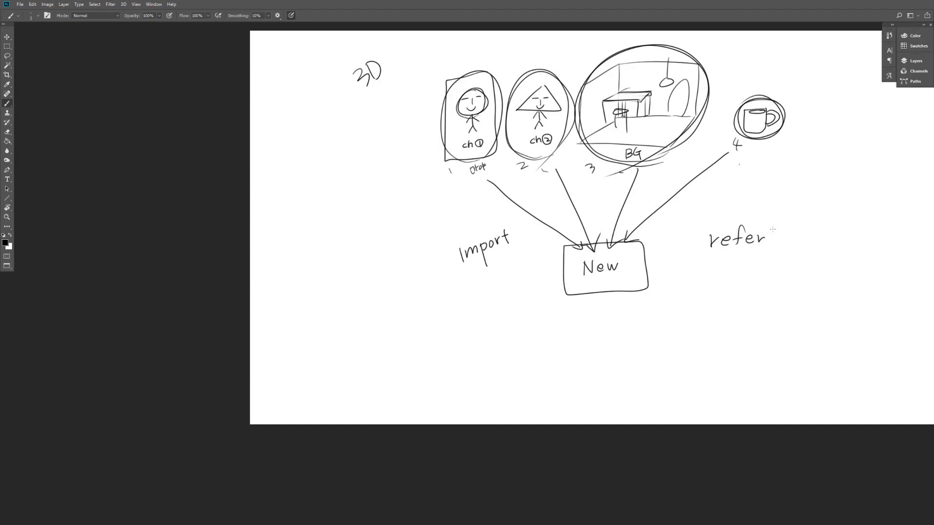
left_click_drag(769, 239, 816, 235)
Underline "Import" and "reference" and number them ① and ②
left_click_drag(453, 279, 517, 252)
left_click_drag(702, 254, 838, 257)
left_click_drag(439, 240, 439, 252)
mouse_move(444, 240)
left_mouse_down()
mouse_move(432, 249)
mouse_move(445, 241)
left_mouse_up()
left_click_drag(706, 229, 703, 221)
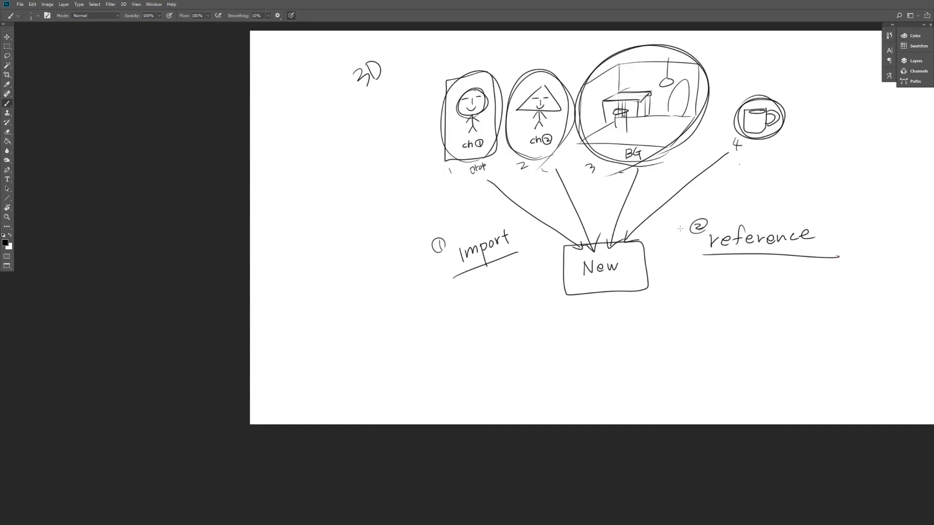
Trace ch① into the New box with a loop, a second arrow and a bold ring, and underline "Import" again
mouse_move(498, 159)
left_mouse_down()
mouse_move(437, 155)
mouse_move(510, 112)
mouse_move(498, 160)
mouse_move(580, 243)
mouse_move(568, 246)
left_mouse_up()
mouse_move(579, 293)
left_mouse_down()
mouse_move(572, 287)
mouse_move(584, 288)
left_mouse_up()
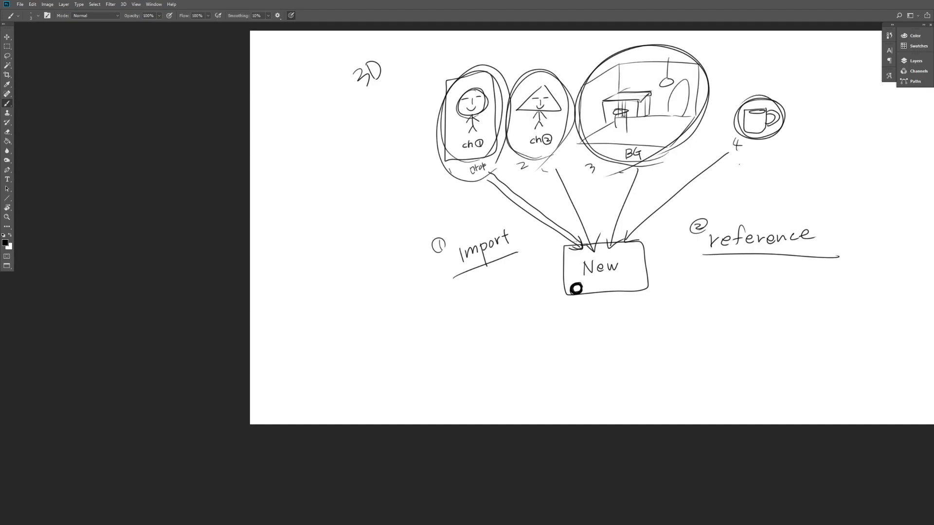
left_click_drag(453, 281, 519, 253)
Write "scene" below the New box and underline it twice
mouse_move(643, 240)
left_mouse_down()
mouse_move(562, 246)
mouse_move(569, 295)
mouse_move(622, 296)
mouse_move(592, 314)
mouse_move(632, 311)
left_mouse_up()
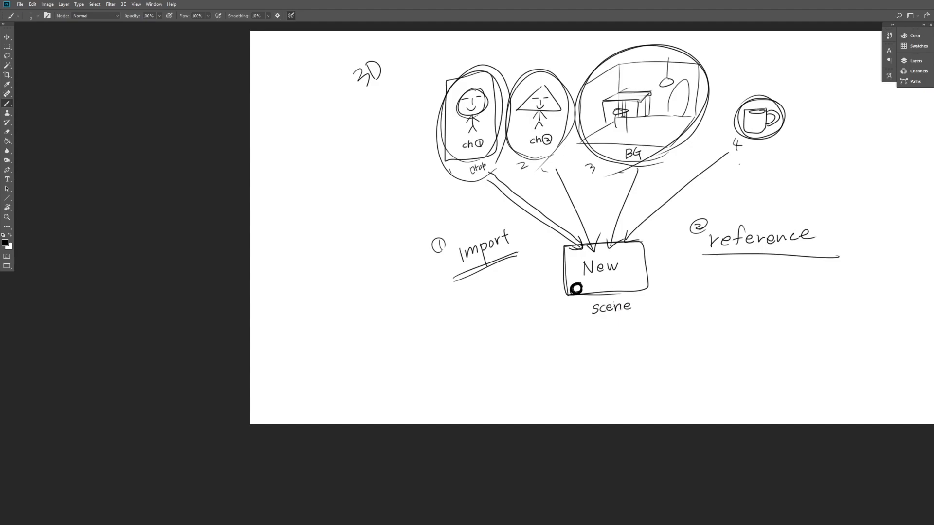
left_click_drag(687, 264, 737, 233)
left_click_drag(641, 282, 682, 283)
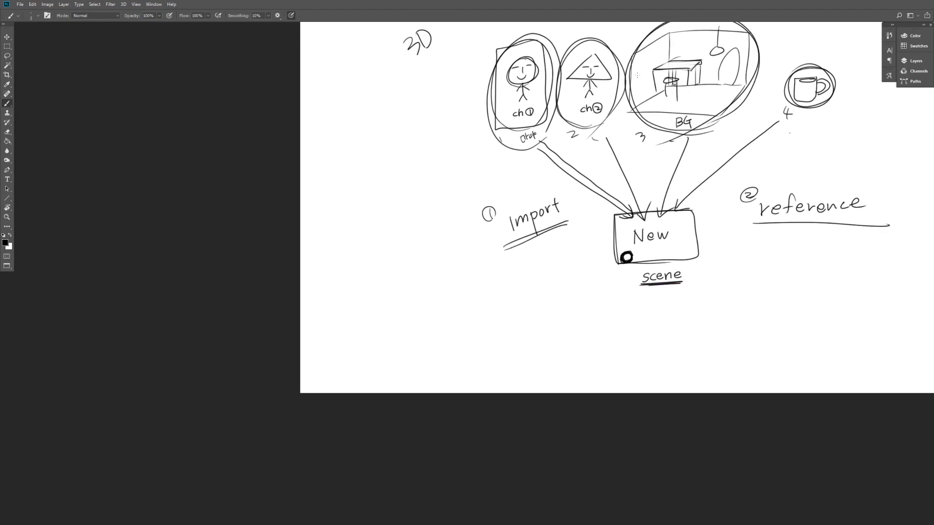
Frame the words "Import" and "scene", and draw three more circles beside the ring in the New box
left_click_drag(677, 129, 558, 174)
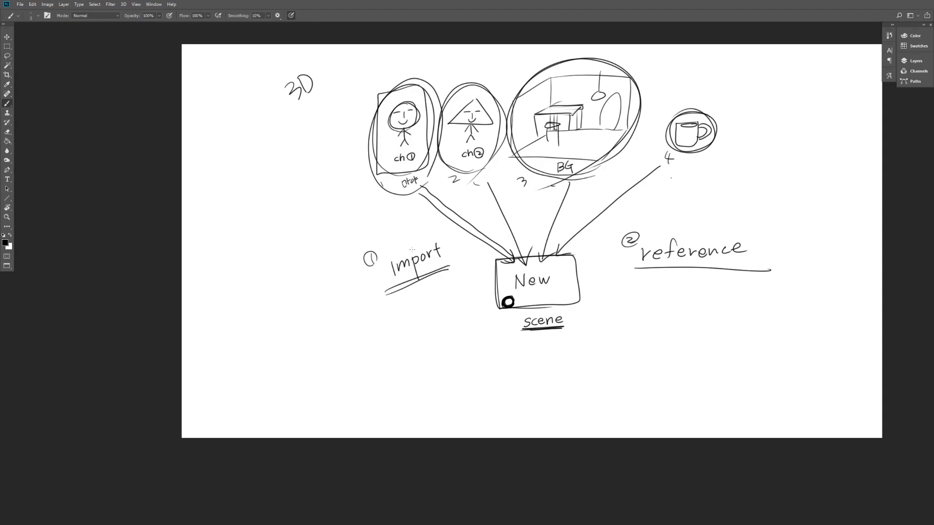
mouse_move(388, 290)
left_mouse_down()
mouse_move(383, 271)
mouse_move(443, 230)
mouse_move(447, 265)
left_mouse_up()
mouse_move(525, 296)
left_mouse_down()
mouse_move(516, 302)
mouse_move(549, 299)
left_mouse_up()
mouse_move(522, 331)
left_mouse_down()
mouse_move(520, 315)
mouse_move(569, 328)
mouse_move(567, 310)
mouse_move(521, 330)
mouse_move(570, 322)
mouse_move(526, 311)
mouse_move(519, 329)
left_mouse_up()
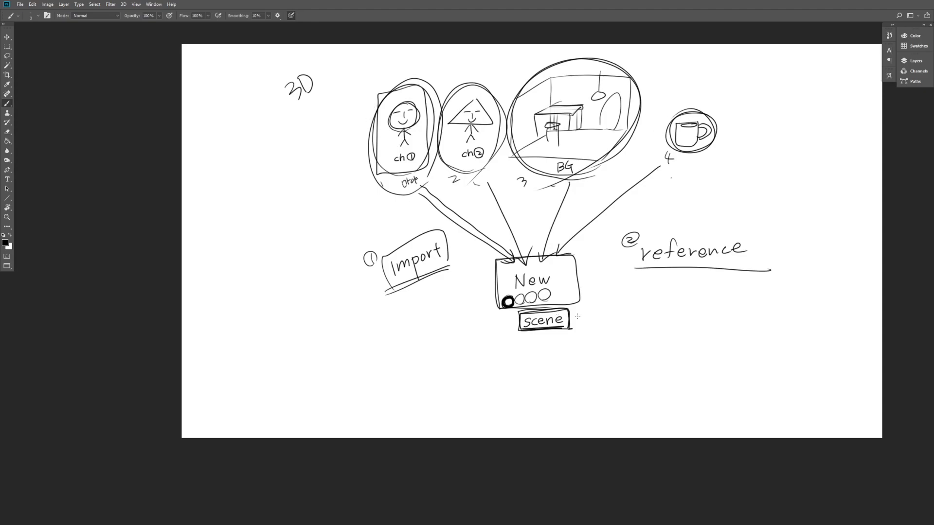
Write "1" beside "scene" and add a framed note reading "ch1 컵을 드는 장면"
mouse_move(584, 309)
left_mouse_down()
mouse_move(585, 321)
mouse_move(655, 318)
mouse_move(673, 307)
mouse_move(697, 315)
left_mouse_up()
left_click_drag(623, 298, 622, 303)
left_click_drag(627, 291, 631, 302)
mouse_move(636, 293)
left_mouse_down()
mouse_move(614, 297)
mouse_move(711, 325)
mouse_move(634, 287)
left_mouse_up()
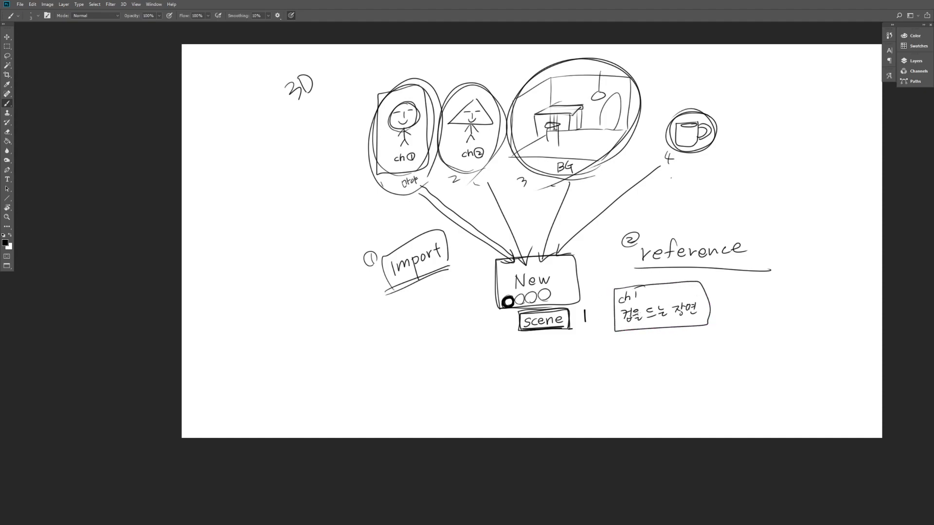
Write "2" below the 1 and add a framed note reading "ch2 책상의자에 앉는 장면"
mouse_move(585, 356)
left_mouse_down()
mouse_move(715, 373)
mouse_move(611, 340)
mouse_move(620, 351)
left_mouse_up()
left_click_drag(627, 339, 635, 351)
mouse_move(635, 343)
left_mouse_down()
mouse_move(645, 348)
mouse_move(631, 362)
mouse_move(686, 355)
left_mouse_up()
mouse_move(693, 347)
left_mouse_down()
mouse_move(695, 363)
mouse_move(711, 353)
mouse_move(729, 361)
left_mouse_up()
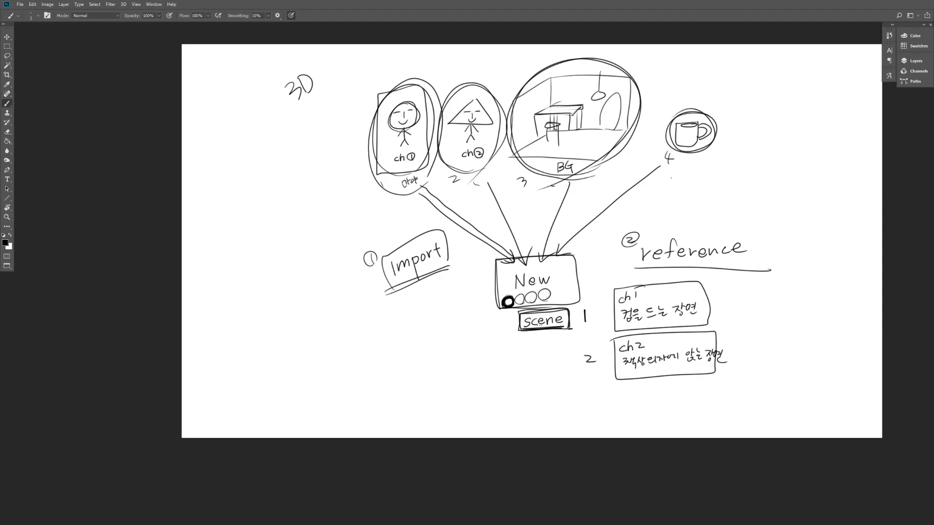
Draw a dividing line between the two notes, circle the first note's label and text, and write "+ BG" beside it
left_click_drag(520, 335, 741, 321)
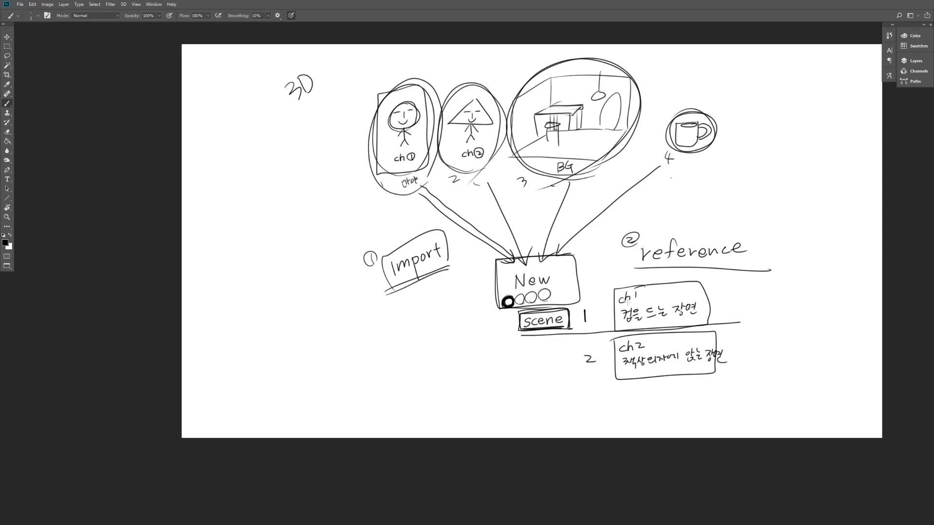
mouse_move(625, 291)
left_mouse_down()
mouse_move(623, 301)
mouse_move(646, 299)
mouse_move(674, 324)
mouse_move(633, 323)
left_mouse_up()
left_click_drag(715, 302, 723, 302)
mouse_move(720, 297)
left_mouse_down()
mouse_move(719, 306)
mouse_move(733, 305)
left_mouse_up()
left_click_drag(747, 297, 745, 309)
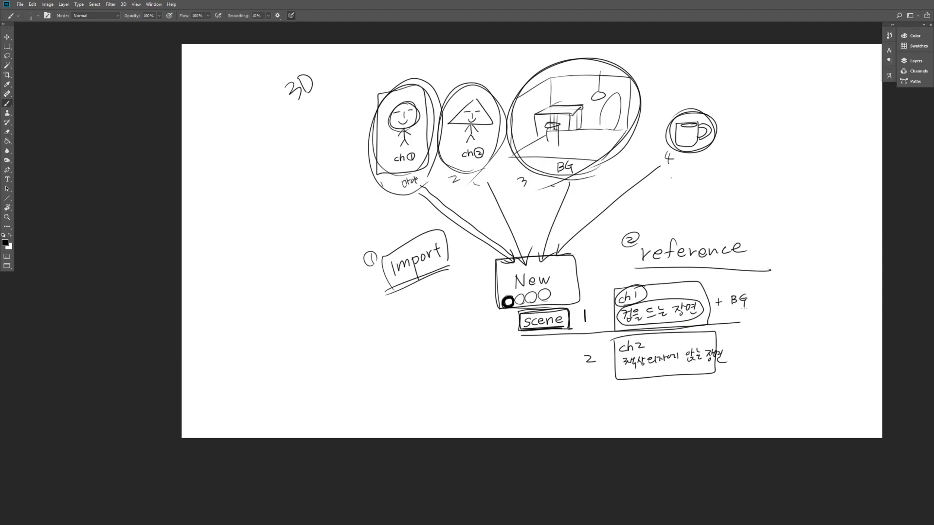
Add wavy lines under "Import" and the first note's text, and circle the note's label, text and "BG"
left_click_drag(393, 296, 451, 279)
mouse_move(643, 287)
left_mouse_down()
mouse_move(645, 298)
mouse_move(695, 321)
mouse_move(641, 322)
left_mouse_up()
left_click_drag(740, 292, 726, 306)
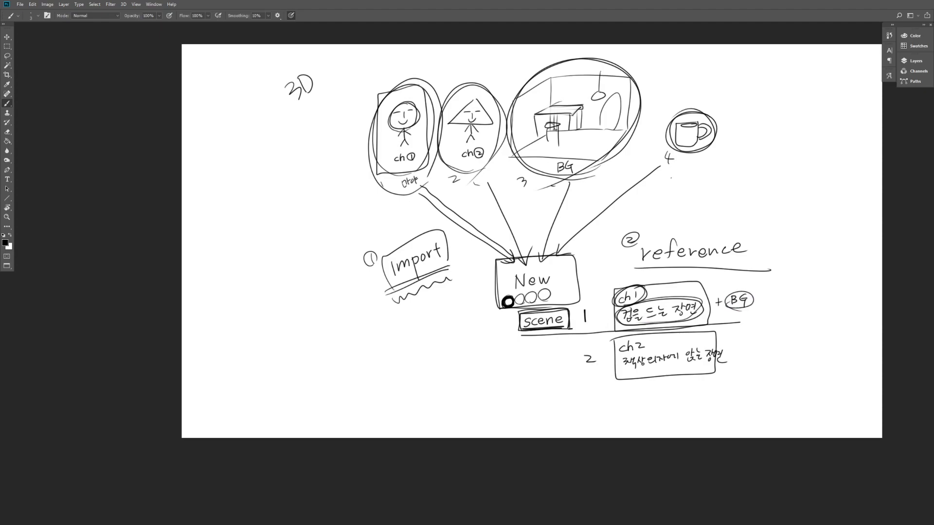
left_click_drag(622, 327, 699, 315)
Loop "scene" and its number 1 repeatedly, write "Ani" beside them, and add a wavy underline to "reference"
mouse_move(534, 330)
left_mouse_down()
mouse_move(589, 305)
mouse_move(569, 330)
mouse_move(517, 314)
mouse_move(598, 325)
mouse_move(558, 302)
left_mouse_up()
left_click_drag(461, 334, 481, 327)
mouse_move(544, 336)
left_mouse_down()
mouse_move(511, 321)
mouse_move(517, 333)
left_mouse_up()
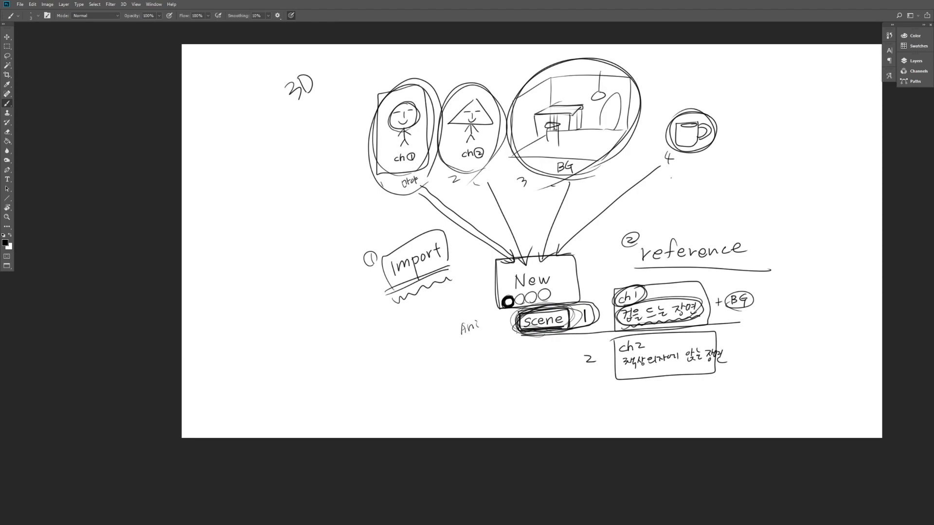
mouse_move(516, 332)
left_mouse_down()
mouse_move(516, 312)
mouse_move(567, 332)
mouse_move(554, 337)
left_mouse_up()
left_click_drag(636, 267, 745, 266)
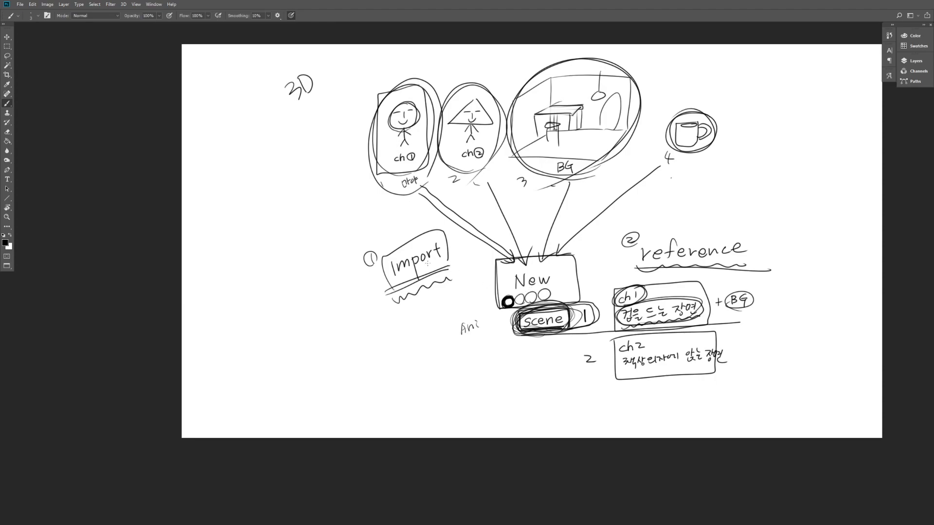
Cross out the small circles inside the New box
mouse_move(516, 294)
left_mouse_down()
mouse_move(524, 303)
mouse_move(515, 302)
left_mouse_up()
mouse_move(528, 291)
left_mouse_down()
mouse_move(537, 301)
mouse_move(527, 300)
left_mouse_up()
mouse_move(538, 289)
left_mouse_down()
mouse_move(549, 300)
mouse_move(538, 300)
left_mouse_up()
Draw an empty box above "reference" and arrows into it from the ch①, ch② and BG sketches
mouse_move(777, 168)
left_mouse_down()
mouse_move(710, 219)
mouse_move(788, 200)
mouse_move(785, 167)
mouse_move(707, 213)
mouse_move(789, 227)
mouse_move(788, 165)
left_mouse_up()
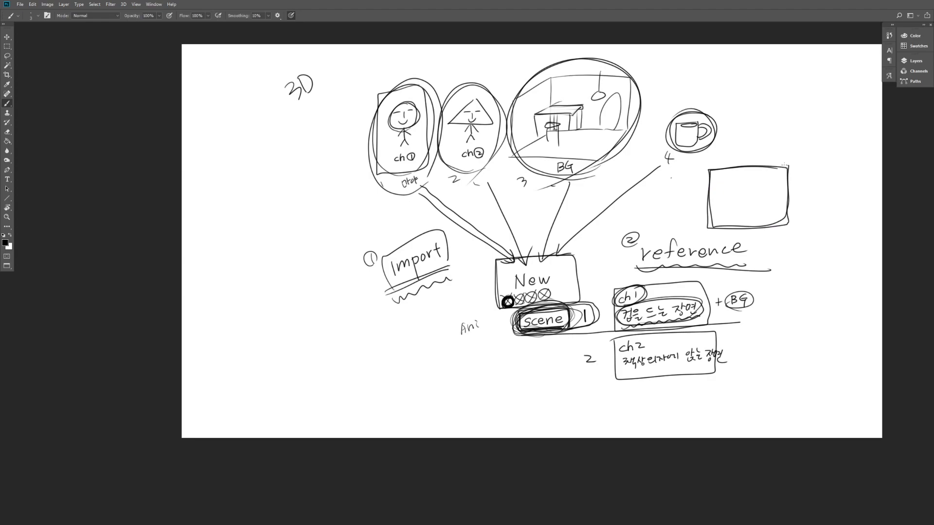
left_click_drag(421, 191, 725, 197)
left_click_drag(492, 174, 722, 196)
mouse_move(584, 161)
left_mouse_down()
mouse_move(725, 197)
mouse_move(704, 203)
left_mouse_up()
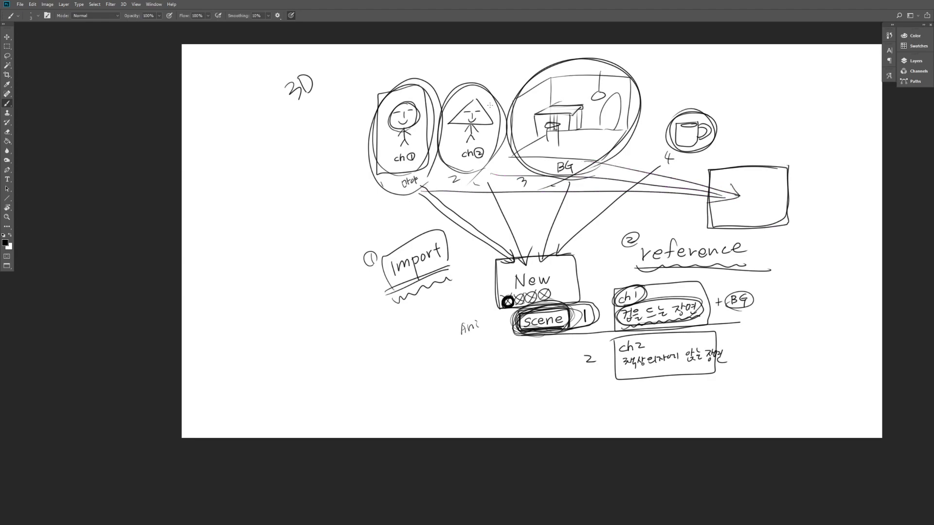
Scribble a framed "C:" path above ch①, and draw another line from ch① to a ring inside the empty box
left_click_drag(392, 68, 431, 57)
left_click_drag(405, 170, 756, 196)
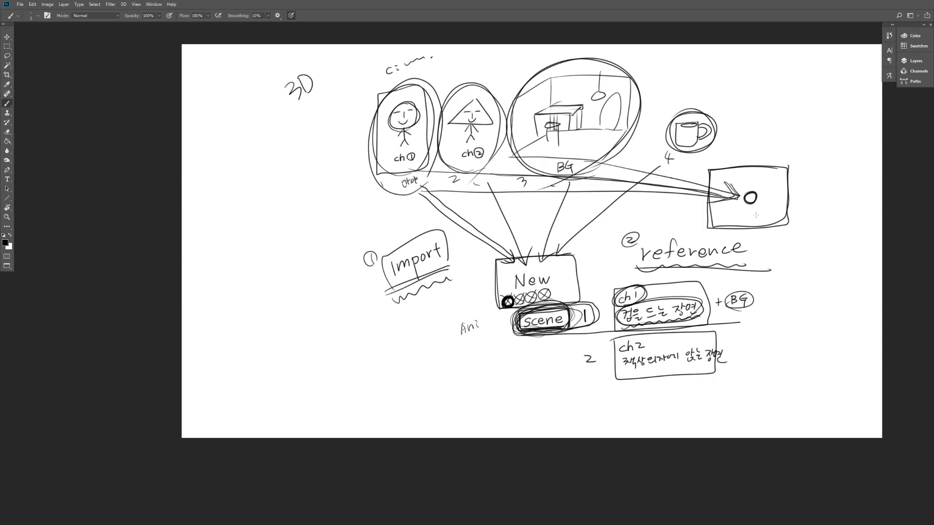
left_click_drag(424, 63, 379, 71)
Add more lines from the sketches and a curved arrow from "BG" to the ringed box, and draw a second ring outside it
left_click_drag(425, 189, 710, 195)
left_click_drag(606, 153, 734, 196)
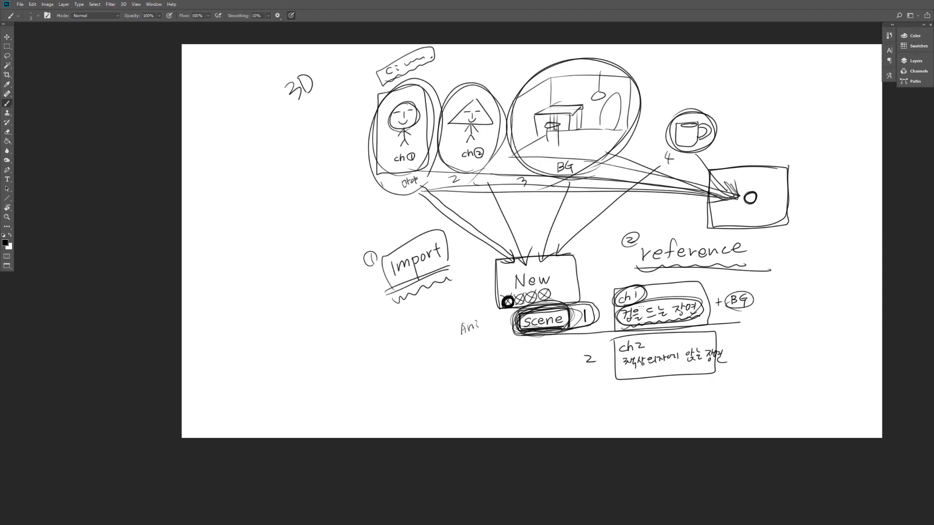
left_click_drag(760, 300, 785, 231)
mouse_move(787, 169)
left_mouse_down()
mouse_move(710, 226)
mouse_move(788, 166)
left_mouse_up()
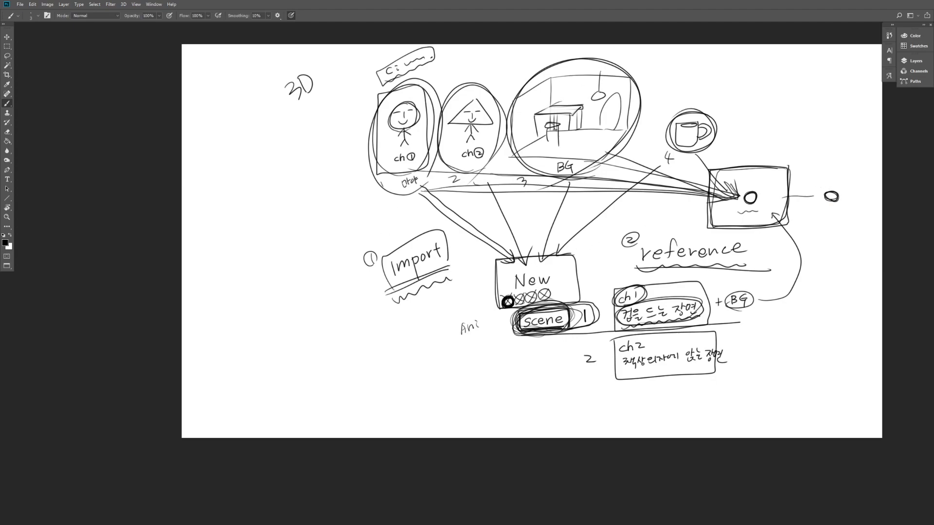
Switch to Maya, move the Reference Editor aside and close it
key("alt+Tab")
left_click_drag(586, 210, 574, 184)
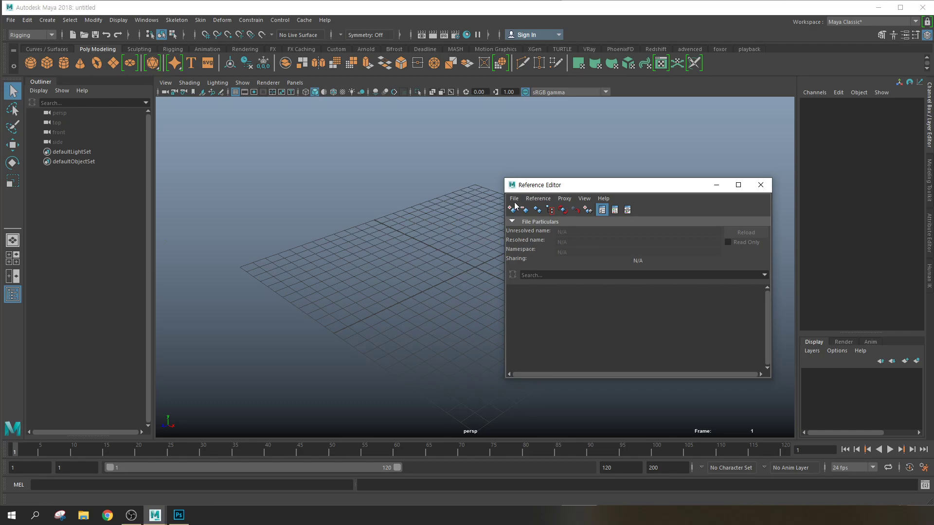
left_click_drag(578, 186, 559, 150)
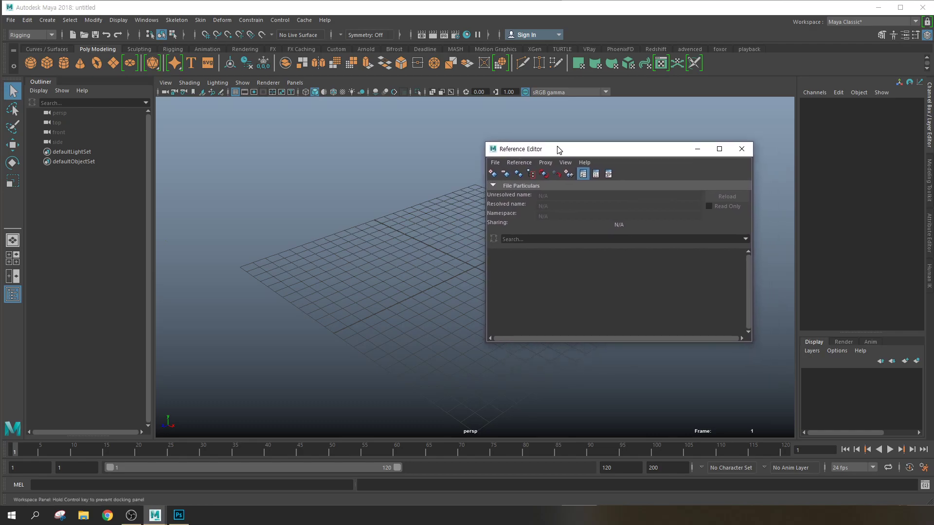
left_click(742, 149)
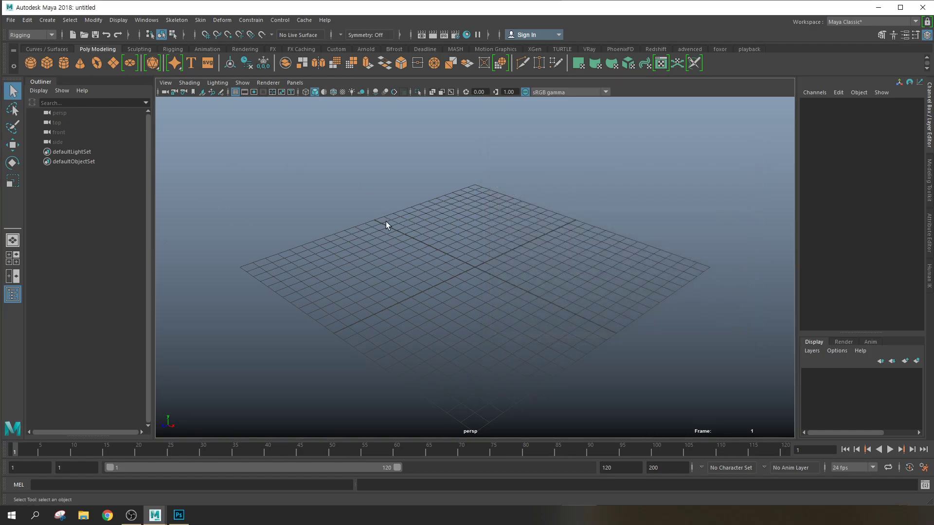
Create a polygon sphere at the origin and activate the Move tool
left_click(29, 60)
mouse_move(508, 272)
left_mouse_down("alt")
mouse_move(502, 281)
mouse_move(511, 273)
left_mouse_up("alt")
key("w")
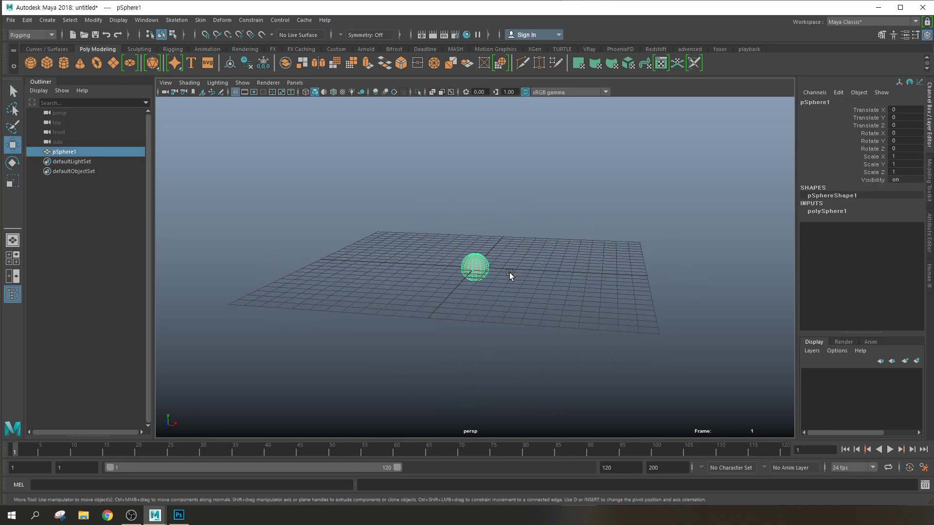
Try raising the sphere above the grid by about 1.57 and about 1.17 units, undoing each move
left_click_drag(476, 246, 479, 225)
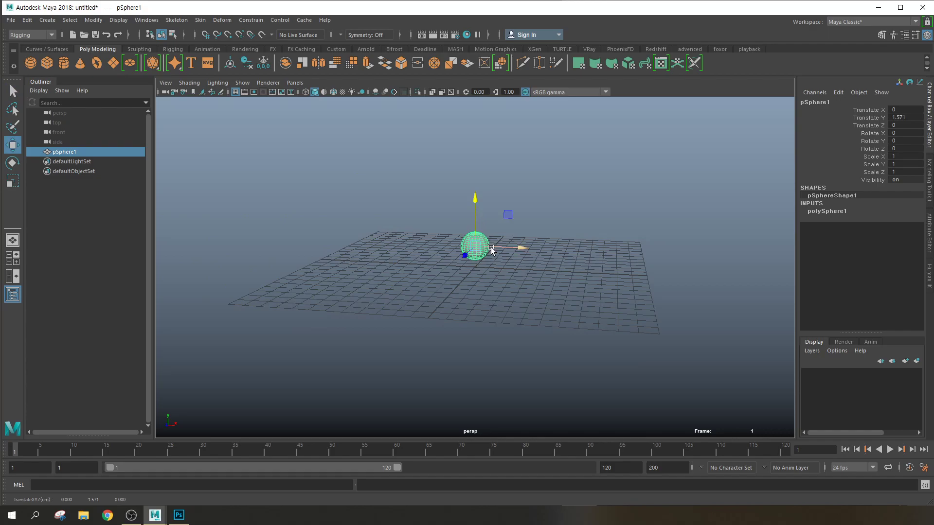
key("ctrl+z")
key("f")
middle_click_drag(514, 256, 461, 207, "alt")
left_click_drag(434, 179, 441, 108)
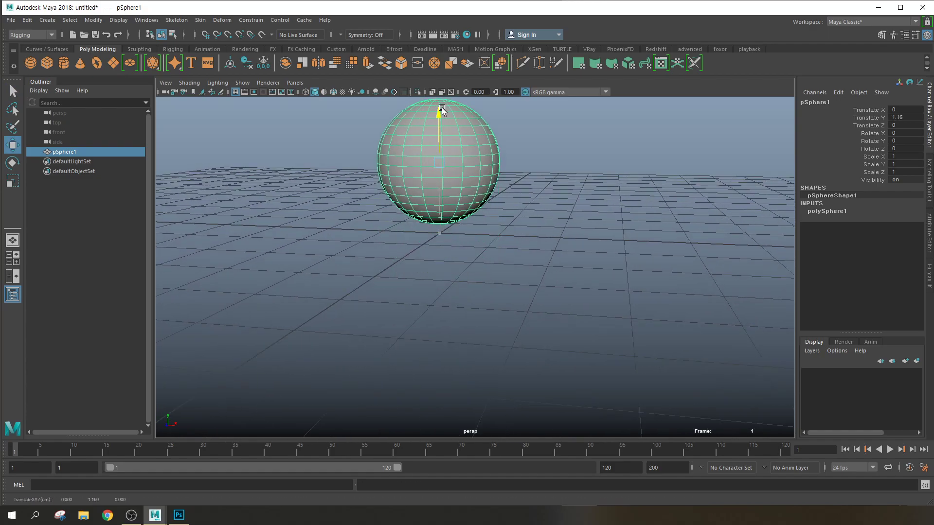
middle_click_drag(498, 174, 524, 247, "alt")
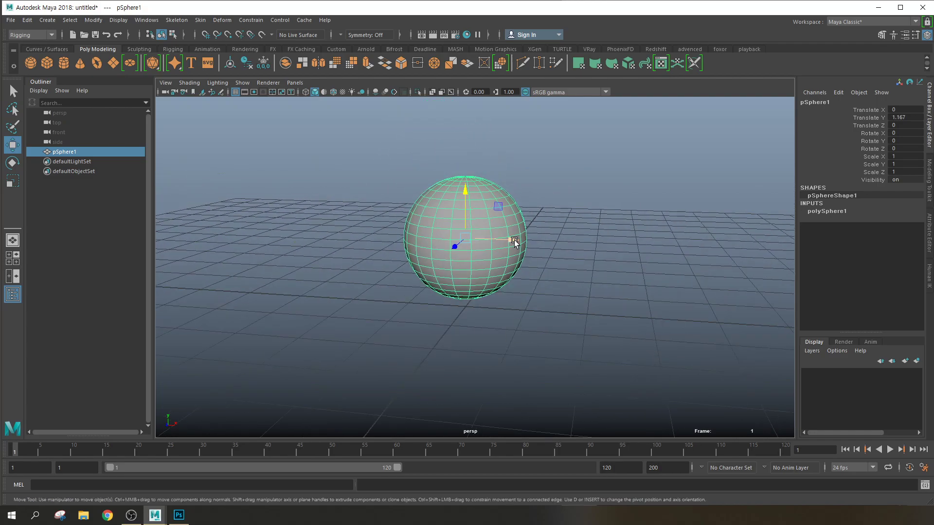
key("ctrl+z")
Raise the sphere about 1.03 units along Y so its underside rests near the grid
scroll(532, 267, "down", 10)
left_click_drag(532, 267, 477, 221, "alt")
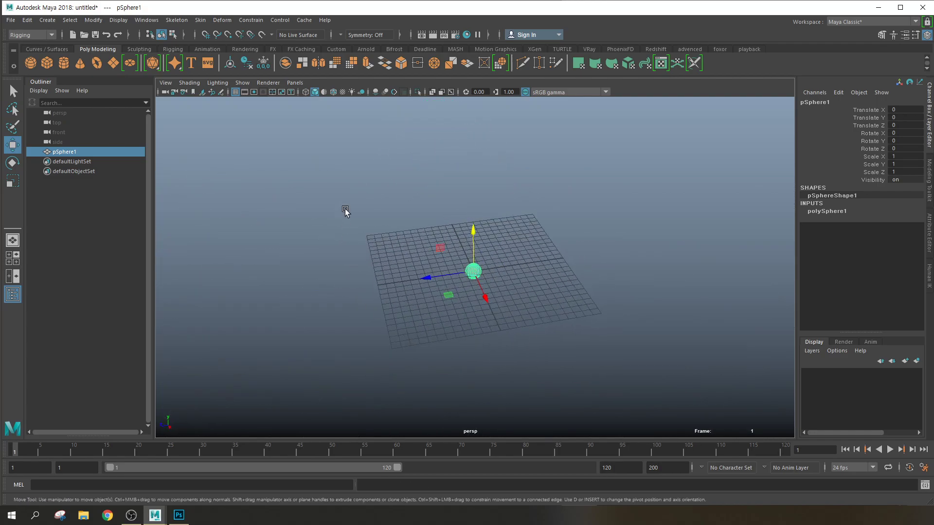
left_click_drag(406, 225, 448, 259, "alt")
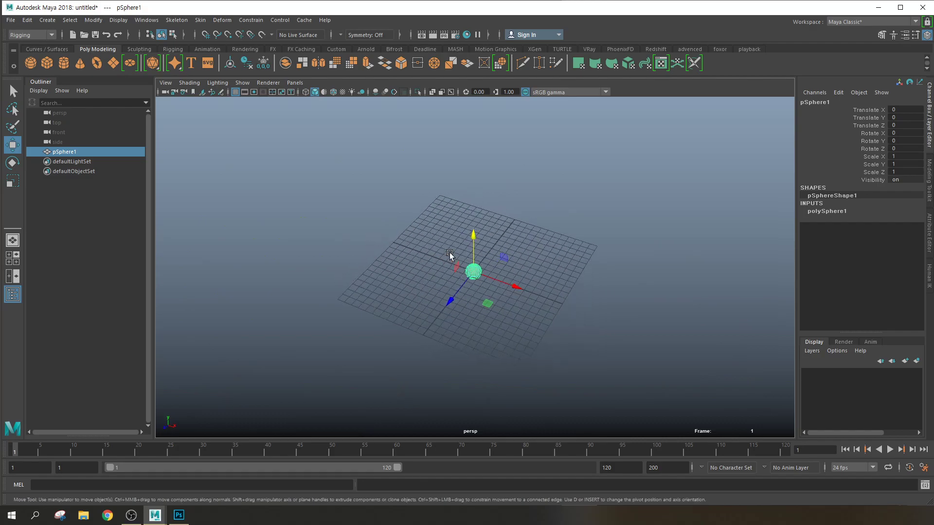
scroll(448, 259, "up", 5)
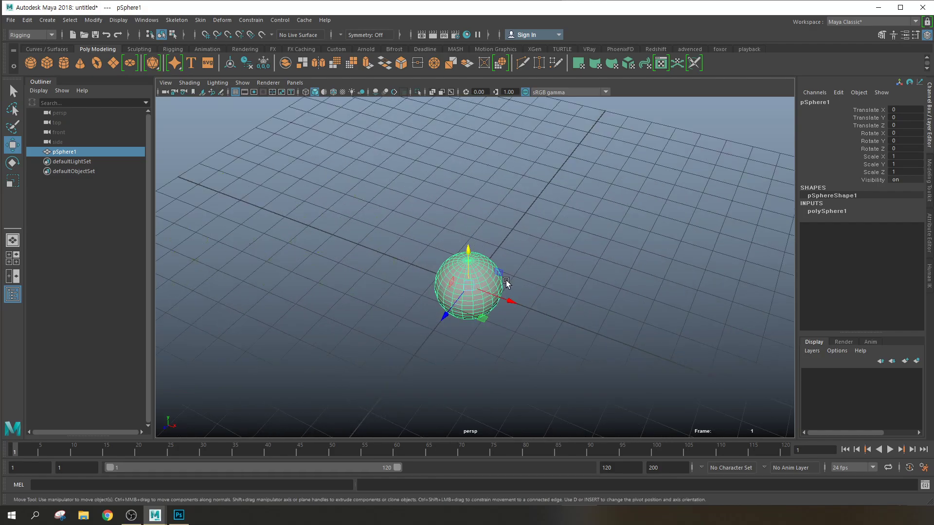
scroll(505, 280, "down", 6)
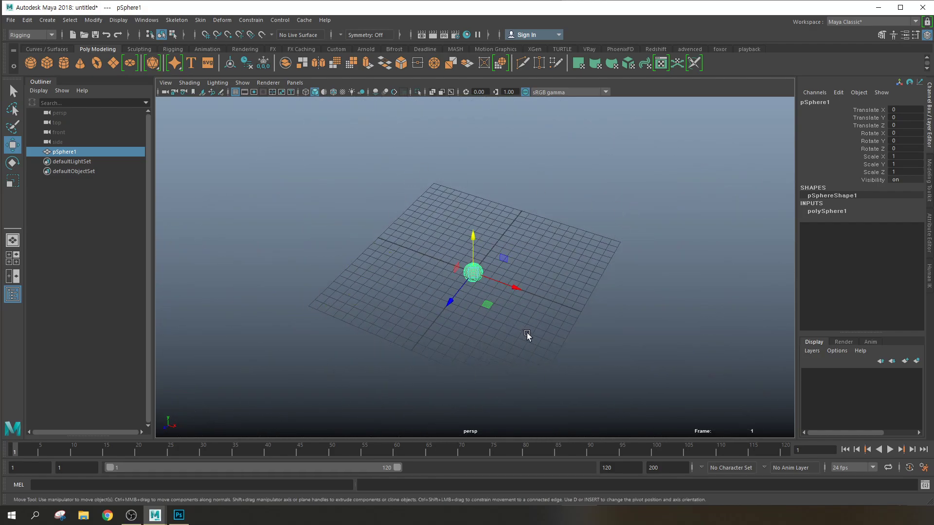
left_click_drag(526, 333, 467, 307, "alt")
scroll(485, 290, "up", 6)
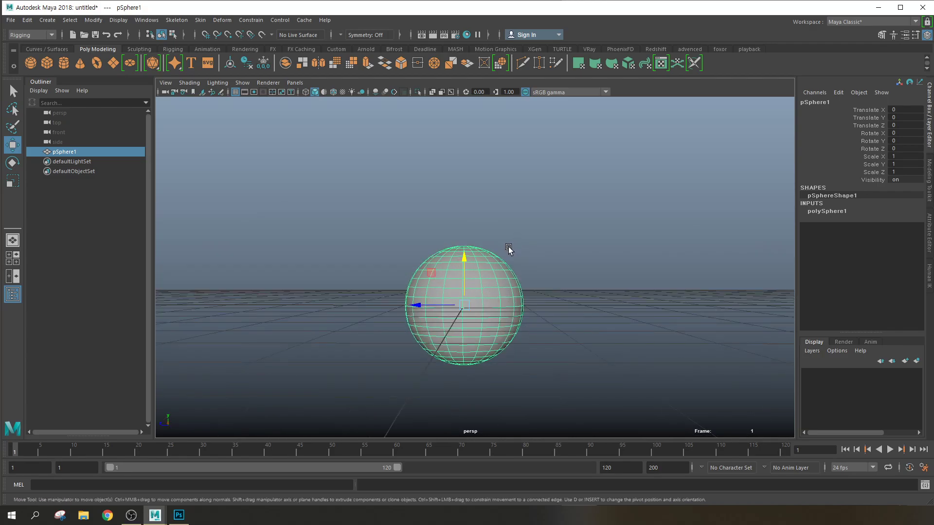
left_click_drag(464, 256, 458, 195)
scroll(479, 261, "up", 3)
scroll(488, 329, "up", 4)
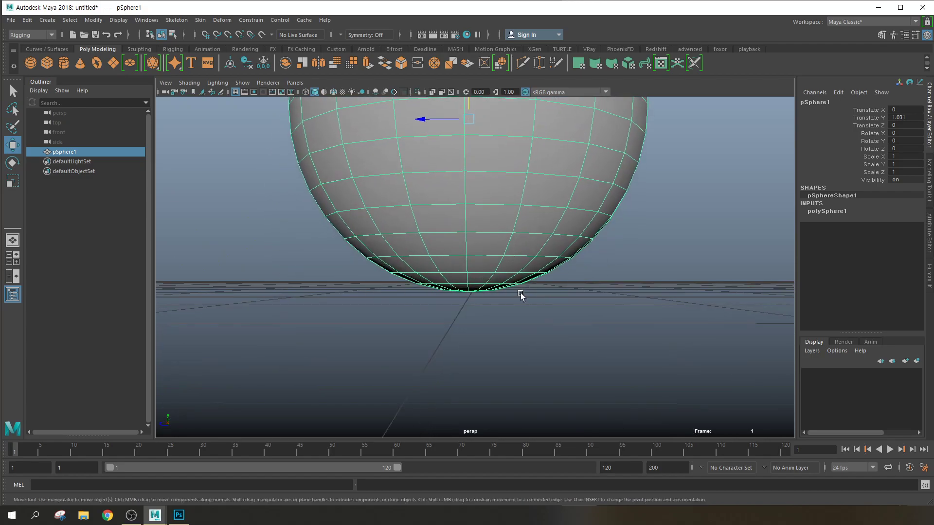
Raise the sphere along Y to about 1.93 units to leave room for legs beneath it
scroll(476, 272, "down", 2)
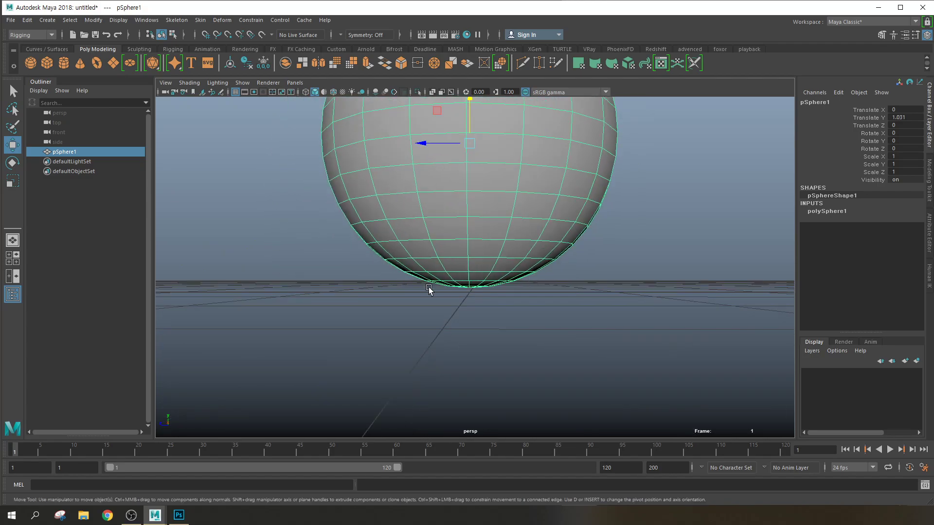
scroll(491, 286, "down", 5)
left_click_drag(476, 209, 471, 183)
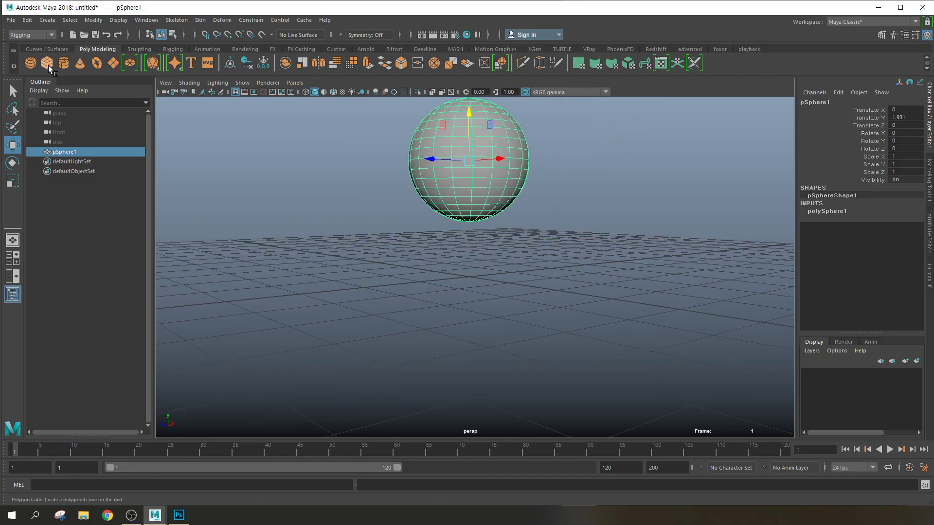
Create a polygon cylinder at the origin and scale it to about 0.25 uniformly, then stretch Scale Y to about 0.59
left_click(65, 63)
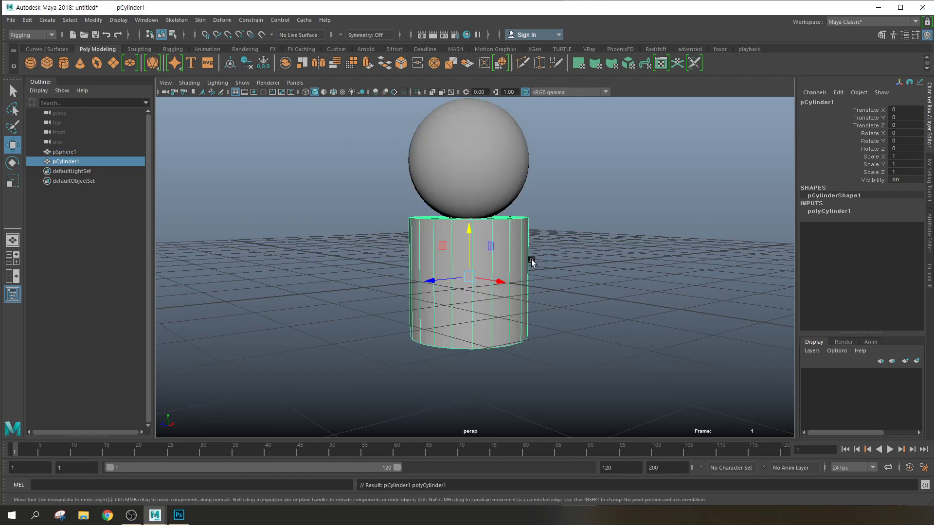
key("r")
left_click_drag(468, 277, 410, 283)
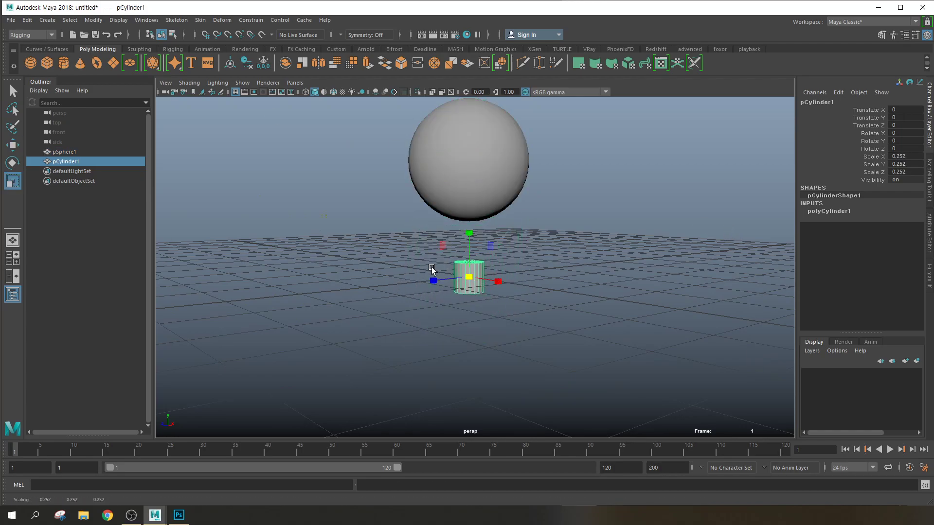
left_click_drag(470, 236, 470, 171)
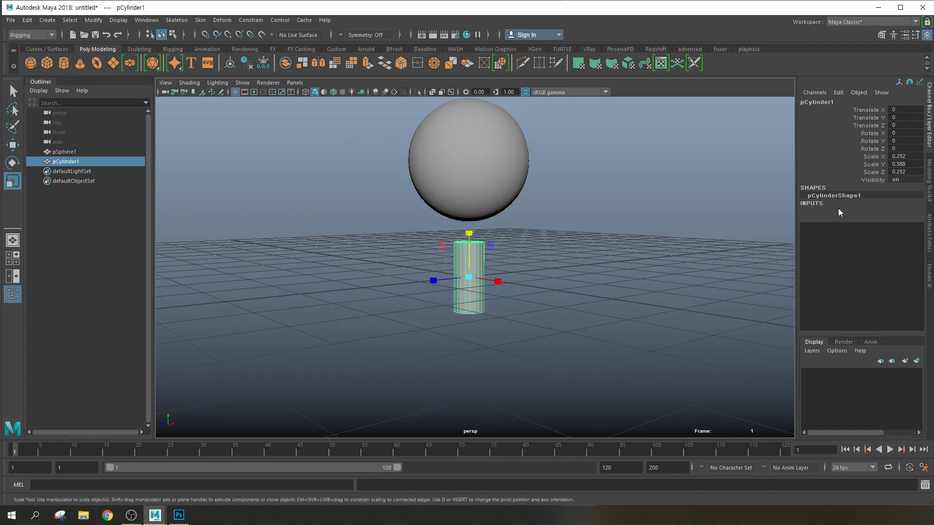
Set the cylinder's Subdivisions Height to 6
left_click(838, 212)
left_click(876, 251)
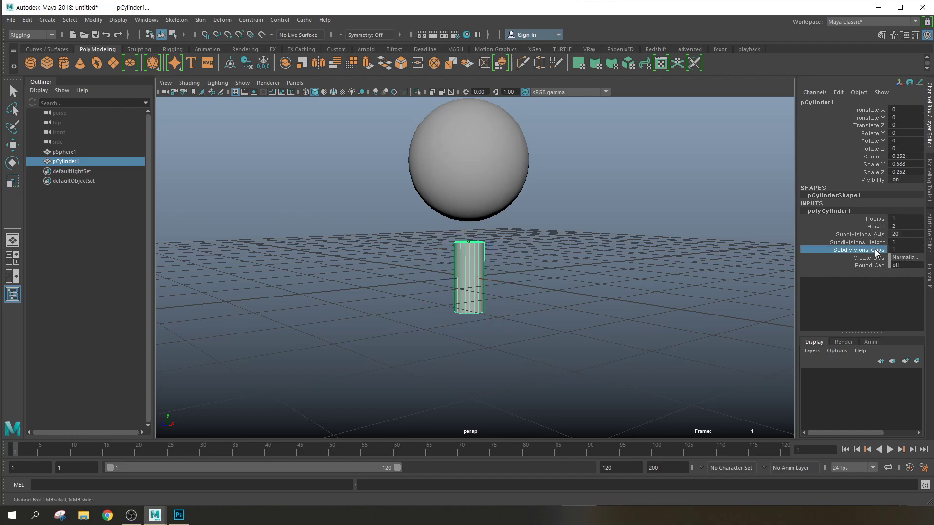
left_click(876, 227)
left_click(873, 243)
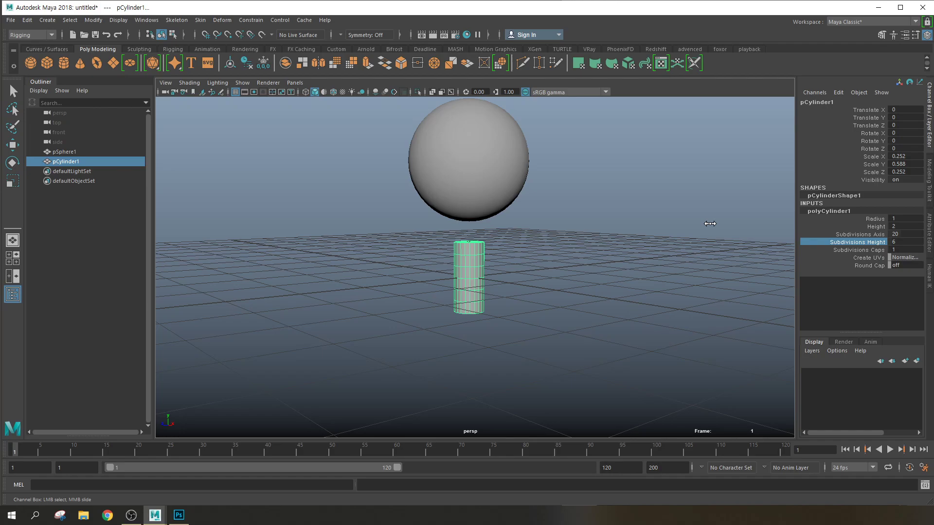
Scale the cylinder into a thin leg of about 0.12 in X and Z and 0.71 in Y
scroll(517, 286, "up", 2)
key("r")
left_click_drag(464, 284, 432, 284)
left_click_drag(465, 240, 542, 244)
Raise the leg cylinder to about Y 0.82 and shift it along X to stand under the sphere's positive X side
key("w")
scroll(535, 253, "down", 3)
middle_click_drag(533, 267, 572, 315, "alt")
left_click_drag(557, 320, 530, 319)
left_click_drag(484, 276, 495, 235)
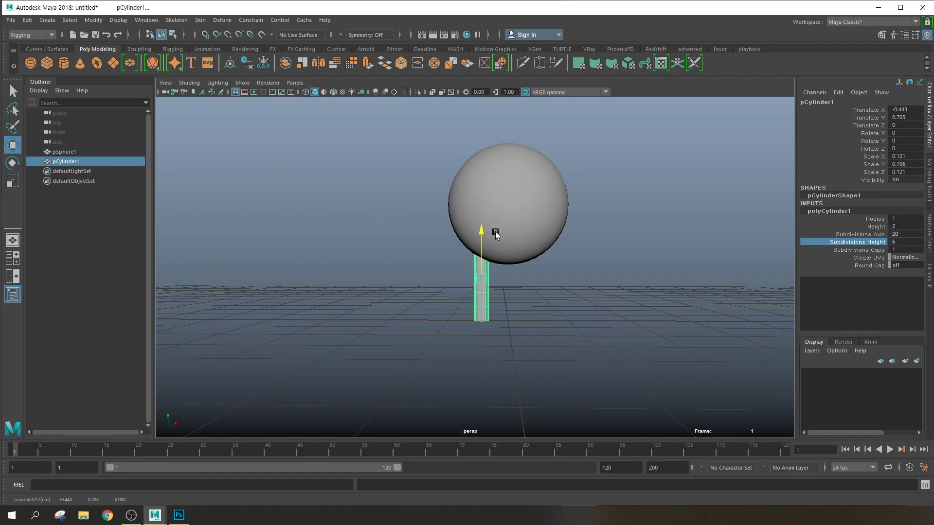
mouse_move(496, 234)
left_mouse_down()
mouse_move(499, 222)
mouse_move(483, 228)
mouse_move(483, 217)
mouse_move(485, 226)
left_mouse_up()
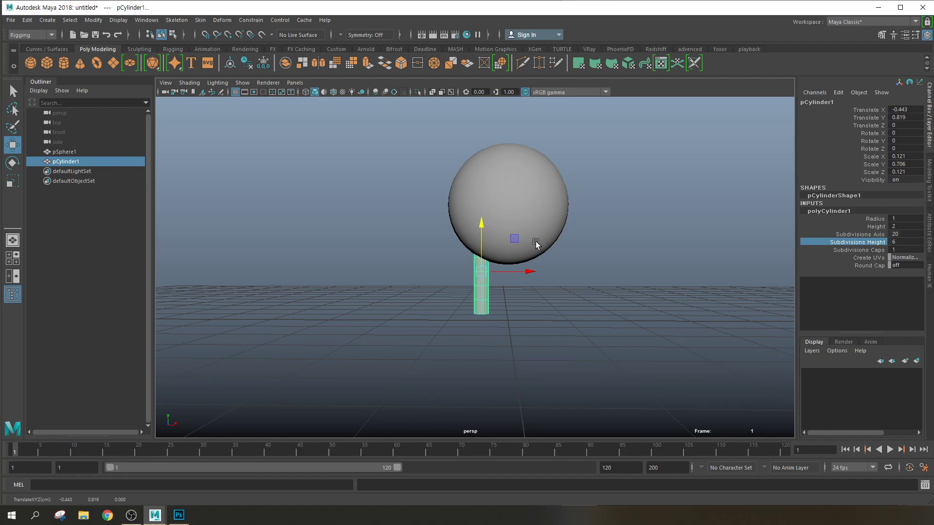
scroll(510, 314, "up", 2)
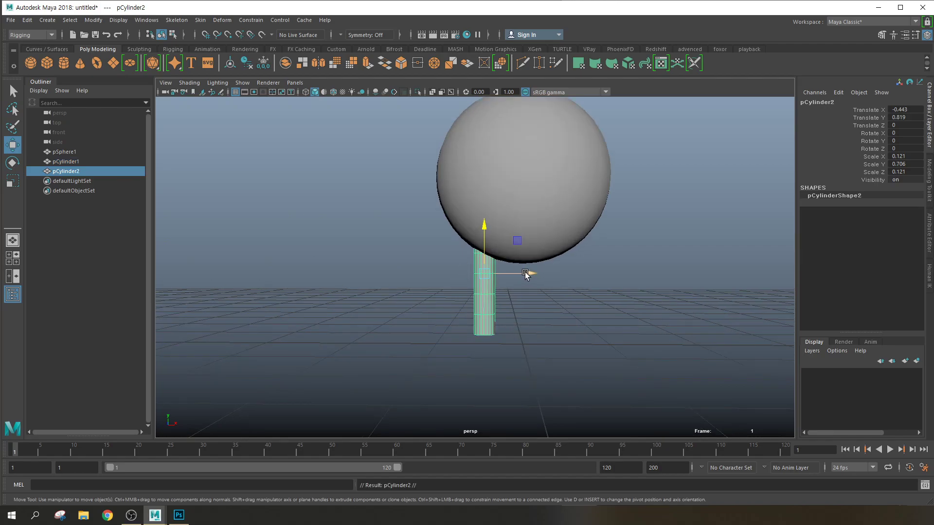
left_click_drag(524, 272, 590, 272)
Enlarge the sphere to a uniform scale of about 1.047 and lower it to about Y 1.86 onto the leg
left_click(543, 174)
scroll(544, 175, "down", 3)
middle_click_drag(564, 221, 584, 255, "alt")
key("r")
left_click_drag(531, 235, 533, 236)
key("w")
mouse_move(531, 197)
left_mouse_down()
mouse_move(533, 136)
mouse_move(526, 202)
left_mouse_up()
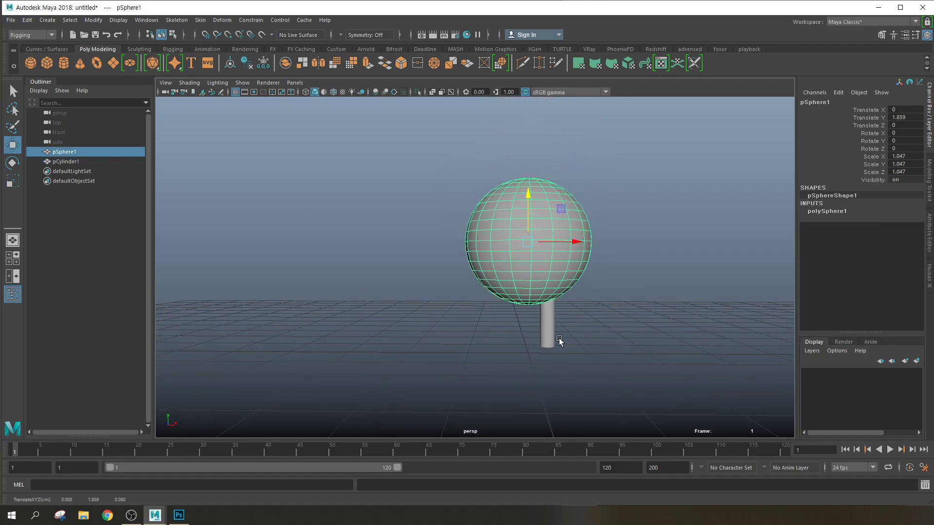
Reposition the leg cylinder beneath the sphere at about X 0.375 and Y 0.774
left_click_drag(559, 338, 532, 345)
right_click_drag(579, 328, 672, 348, "alt")
middle_click_drag(672, 348, 550, 237, "alt")
middle_click_drag(569, 276, 564, 241, "alt")
left_click_drag(563, 202, 573, 201)
mouse_move(529, 155)
left_mouse_down()
mouse_move(529, 173)
mouse_move(527, 160)
left_mouse_up()
left_click_drag(551, 292, 523, 288, "alt")
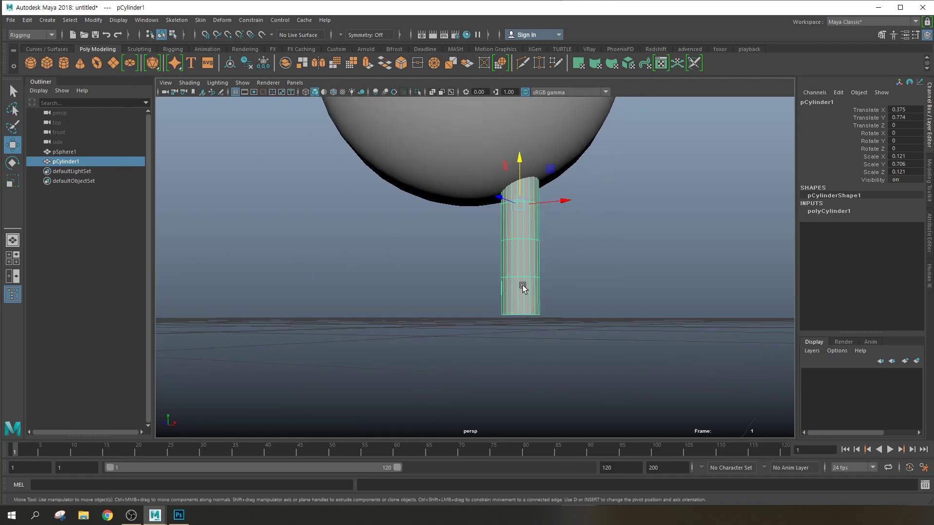
Frame the leg's base in the side view and lower the leg to about Y 0.77
key("space")
key("space")
scroll(507, 290, "up", 10)
scroll(495, 284, "up", 4)
scroll(492, 290, "down", 10)
scroll(492, 291, "up", 5)
scroll(349, 277, "down", 5)
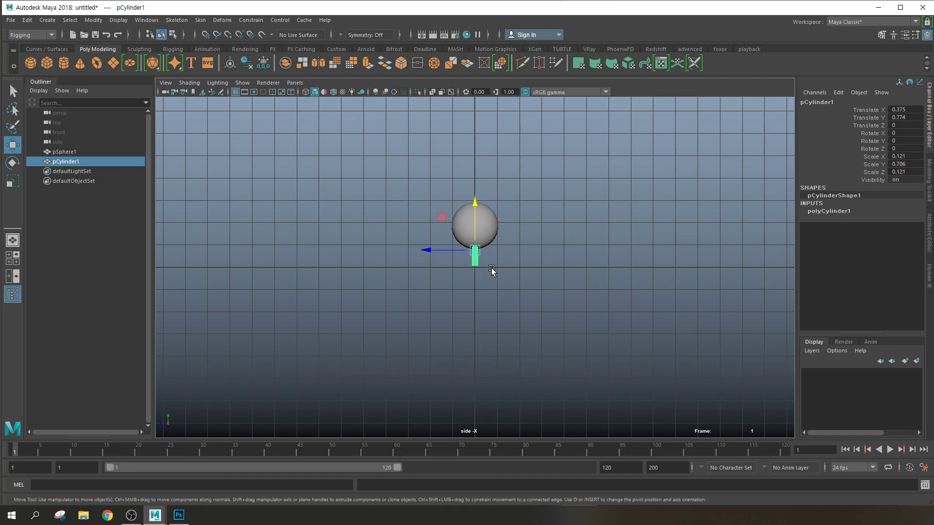
scroll(471, 267, "up", 8)
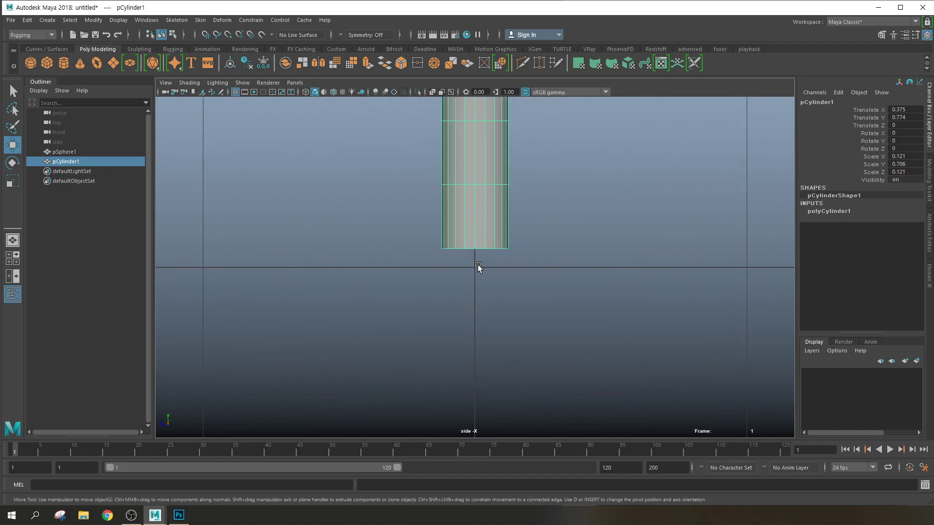
middle_click_drag(490, 263, 474, 321, "alt")
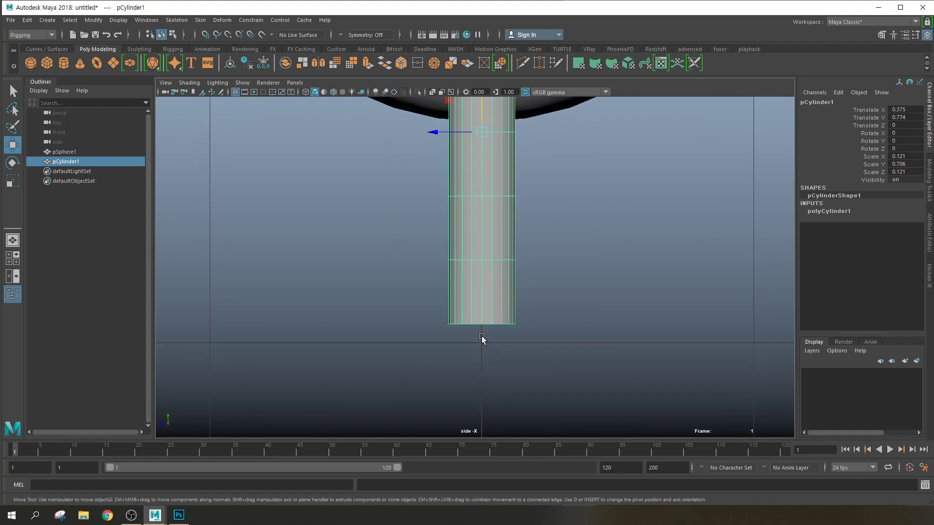
middle_click_drag(530, 183, 518, 209, "alt")
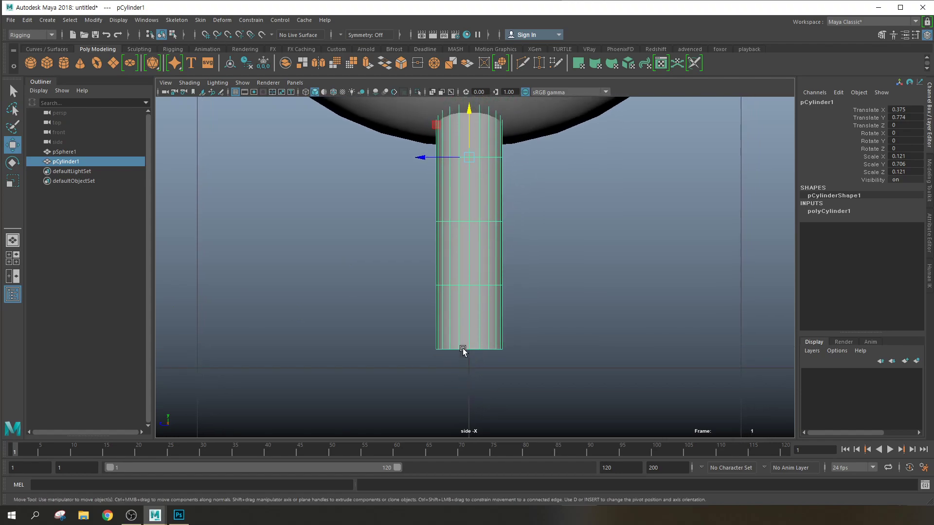
mouse_move(469, 118)
left_mouse_down()
mouse_move(465, 145)
mouse_move(469, 124)
left_mouse_up()
Move the leg's pivot to the centre of its bottom end and snap the leg down onto the ground grid line
key("d")
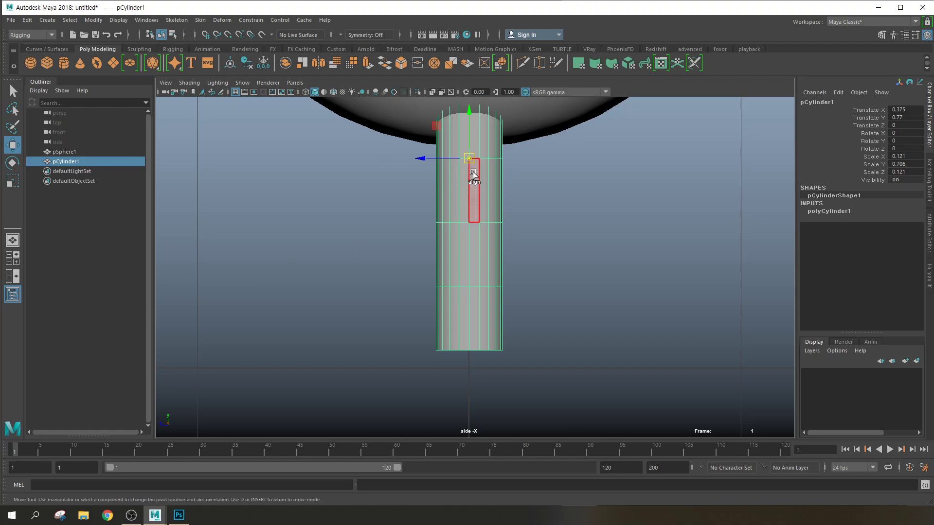
left_click_drag(468, 138, 479, 365)
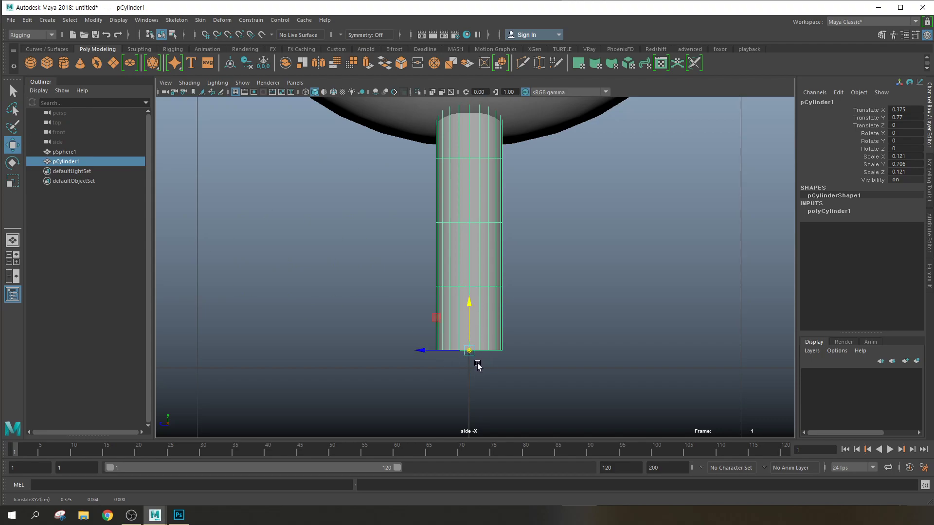
key("x")
left_click_drag(469, 322, 471, 350)
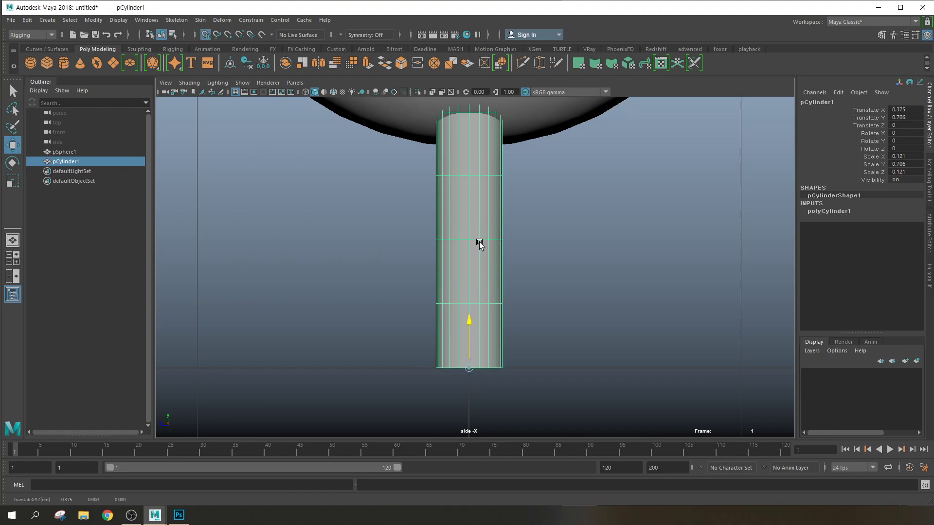
Duplicate the leg in the perspective view, try the copy at about X -0.34 and undo that move
scroll(486, 336, "down", 5)
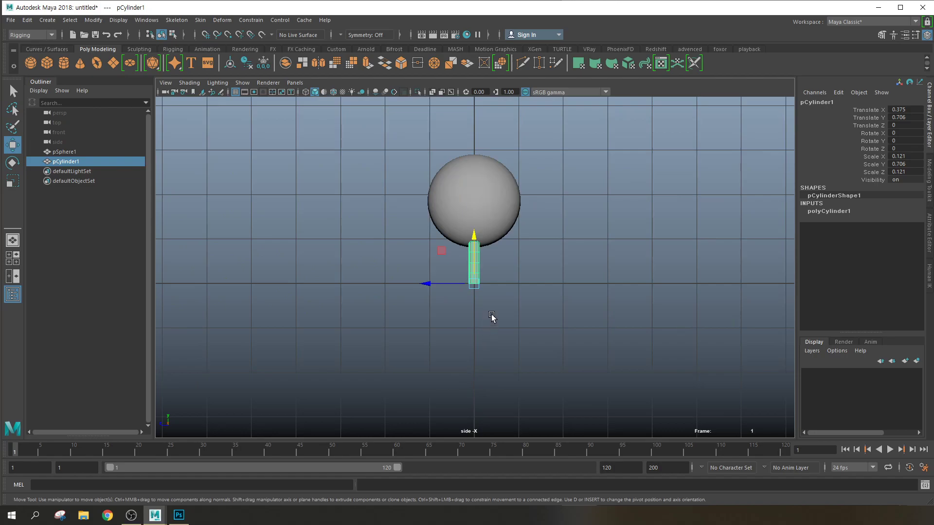
scroll(490, 302, "up", 3)
key("space")
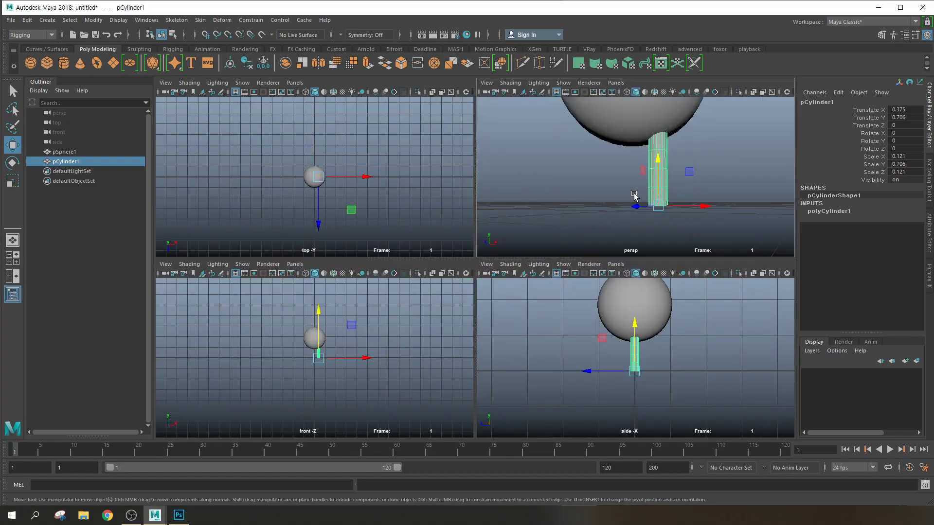
key("space")
left_click_drag(569, 246, 557, 284, "alt")
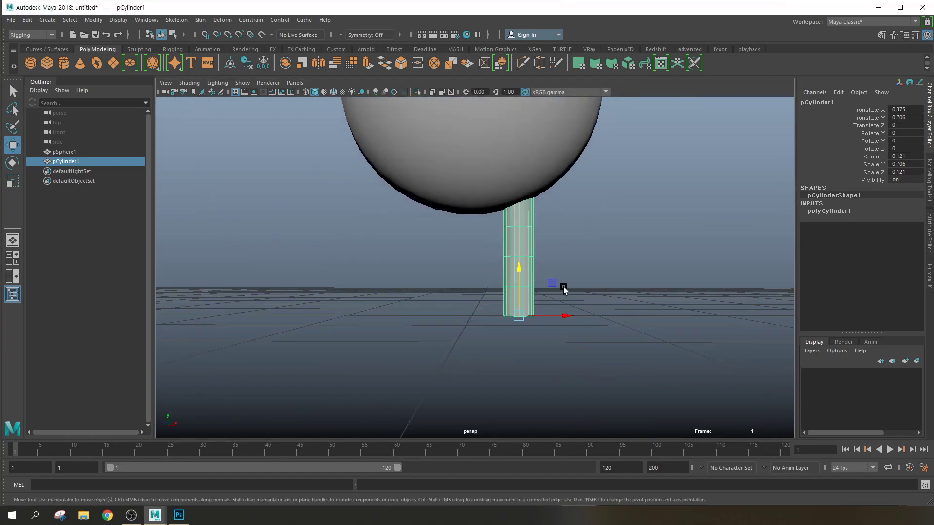
mouse_move(565, 316)
left_mouse_down("shift")
mouse_move(459, 309)
mouse_move(474, 308)
left_mouse_up("shift")
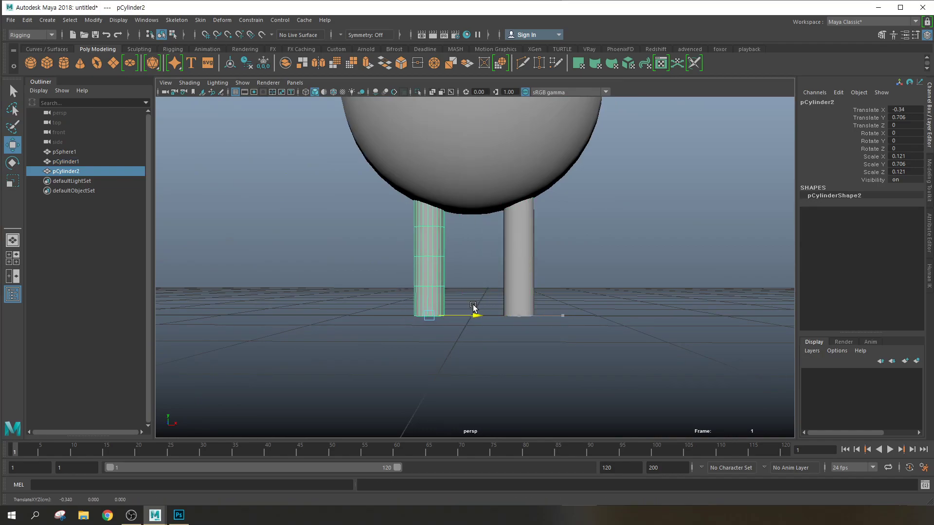
key("ctrl+z")
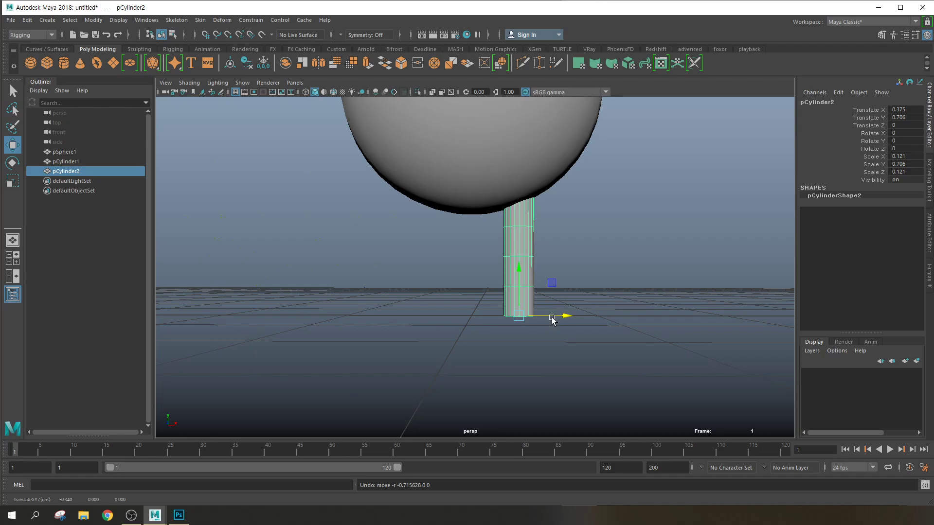
key("shift+z")
Set the duplicated leg's Translate X to -0.375 so it mirrors the first leg
left_click(523, 233)
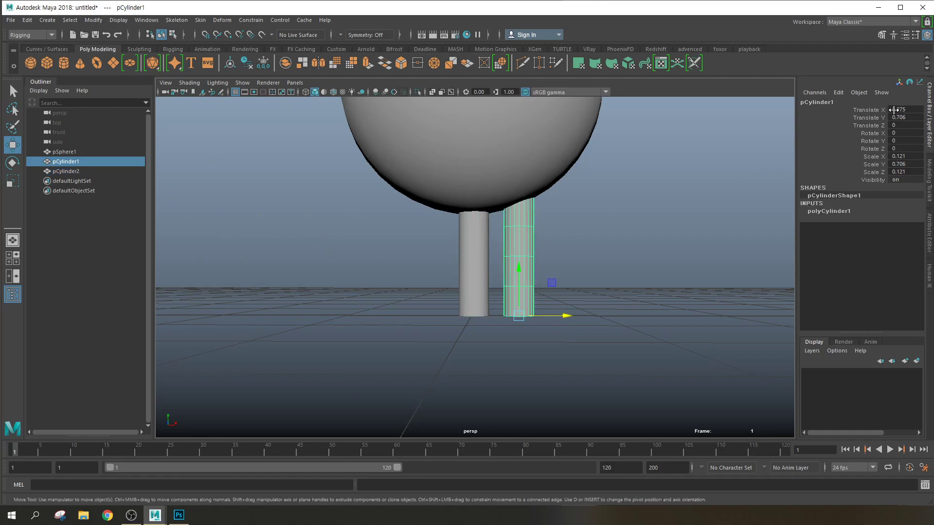
left_click(472, 283)
left_click_drag(517, 313, 499, 311)
double_click(908, 107)
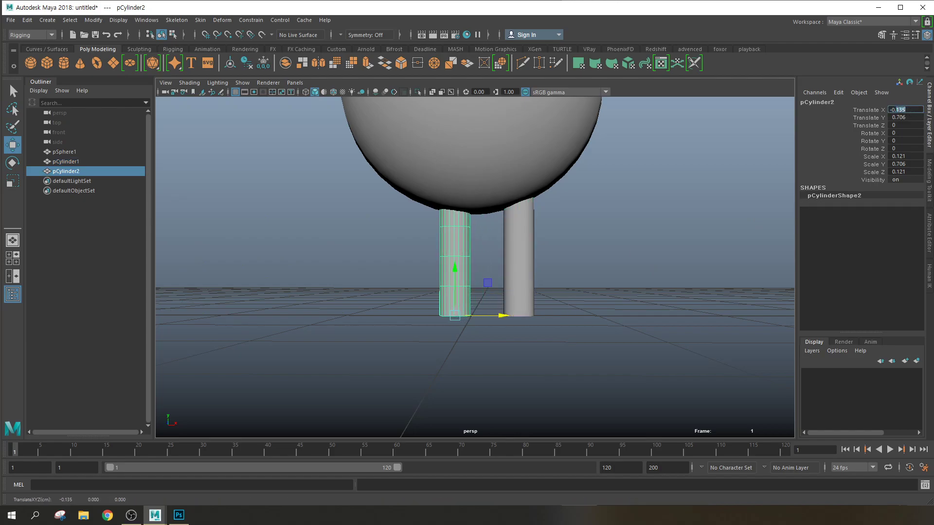
type("-0.375")
key("Return")
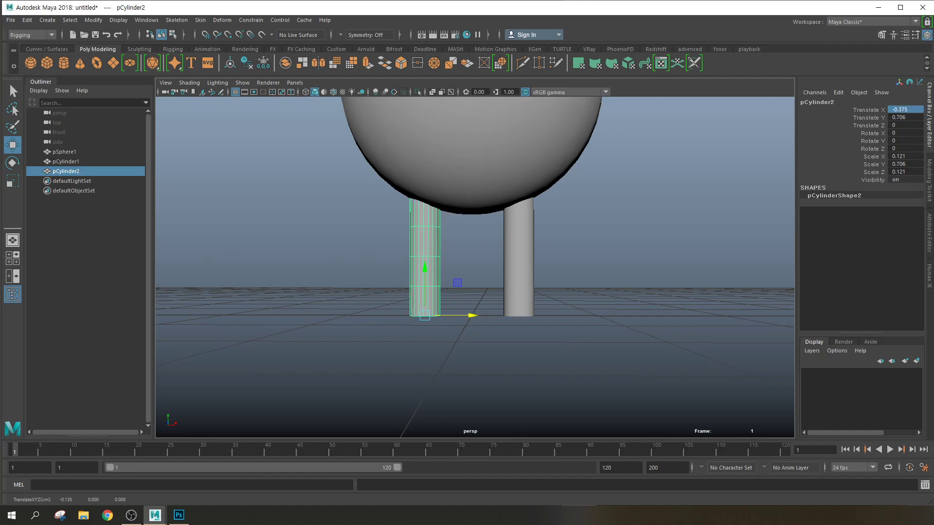
Select the sphere and both legs and freeze their transformations
left_click_drag(442, 306, 494, 355, "alt")
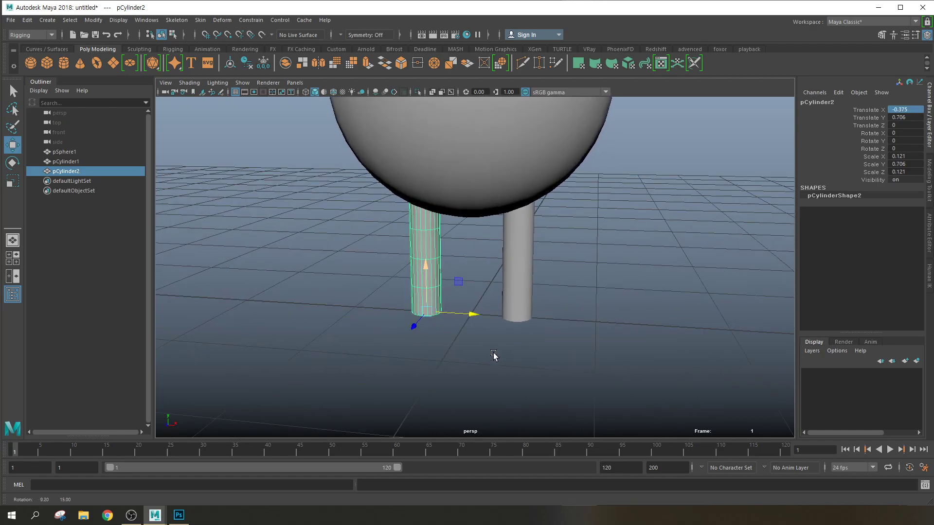
left_click(590, 279)
right_click_drag(590, 279, 530, 276, "alt")
middle_click_drag(530, 276, 569, 324, "alt")
mouse_move(569, 324)
left_mouse_down("alt")
mouse_move(586, 307)
mouse_move(580, 317)
left_mouse_up("alt")
left_click_drag(452, 213, 563, 325)
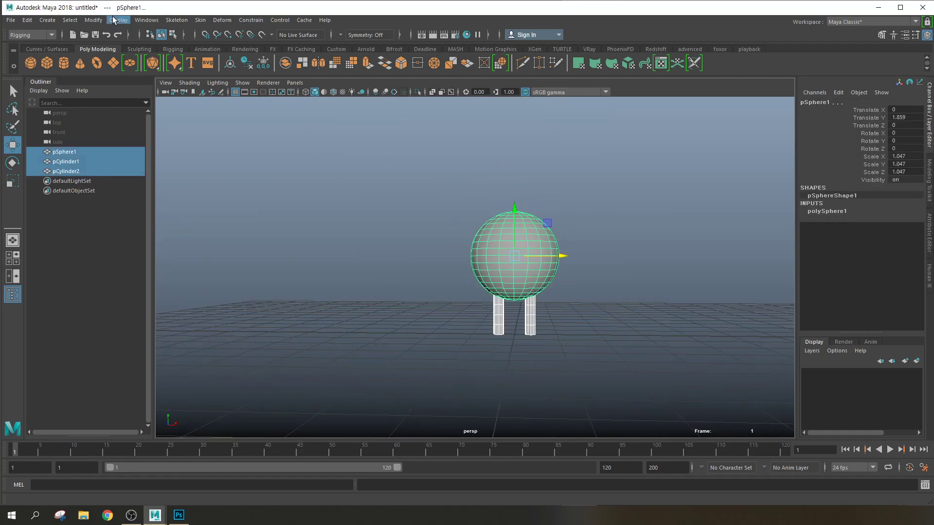
left_click(93, 20)
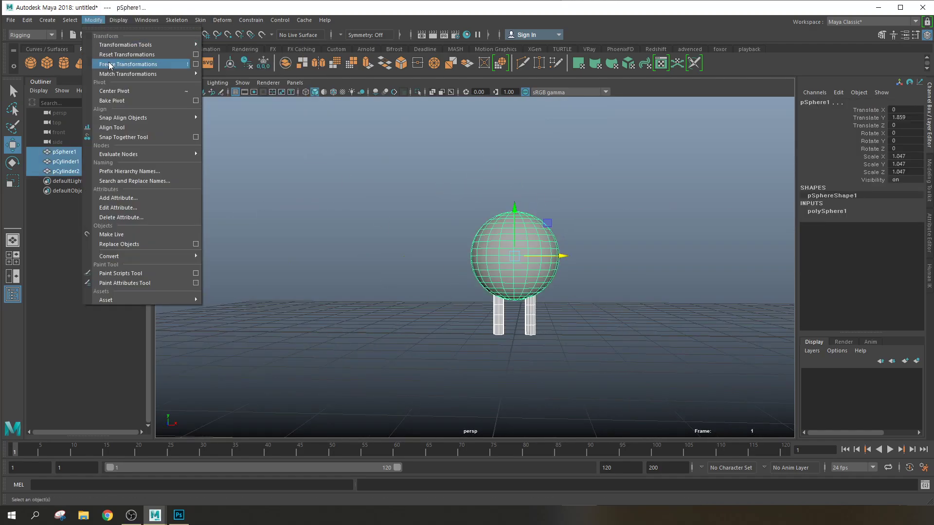
left_click(122, 64)
Reselect the sphere and legs to check their transform values, and examine the character from several angles
left_click(548, 301)
left_click_drag(440, 221, 551, 327)
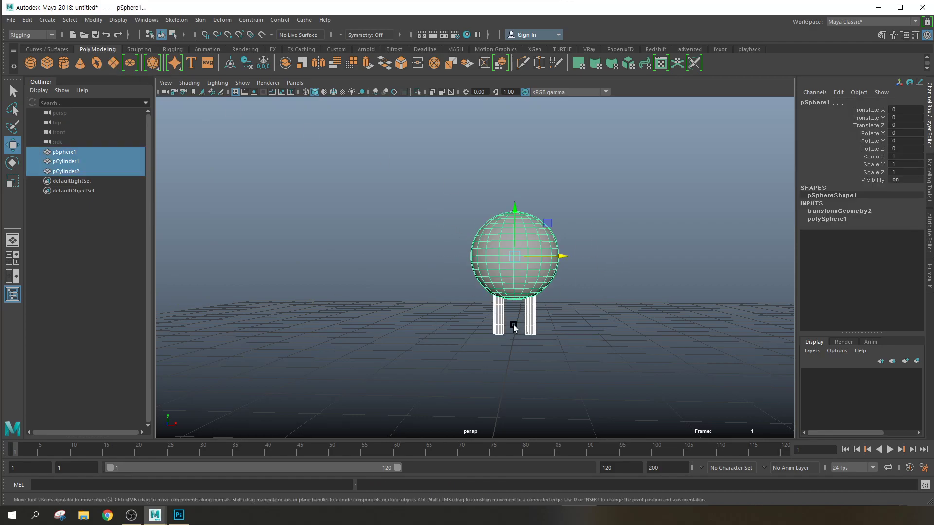
left_click_drag(525, 231, 388, 248, "alt")
left_click_drag(485, 204, 395, 249, "alt")
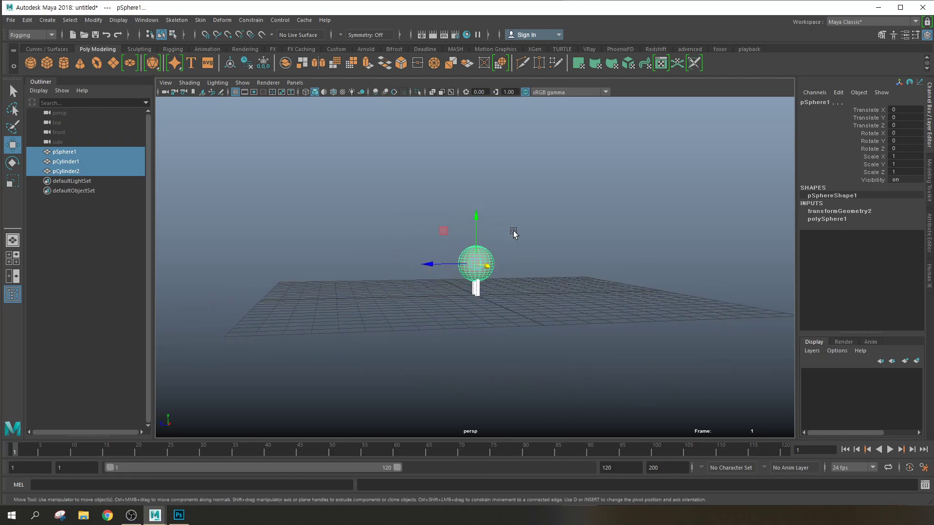
left_click(535, 237)
left_click_drag(535, 237, 570, 289, "alt")
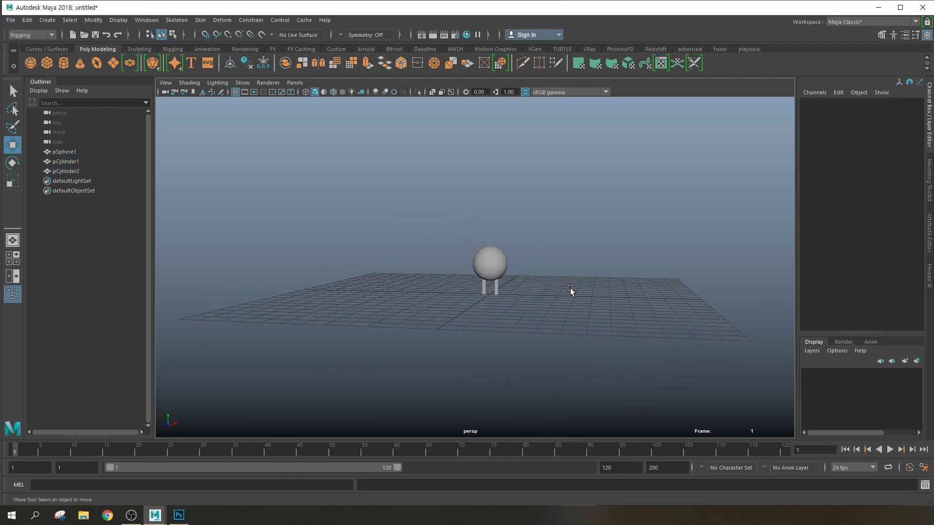
scroll(570, 292, "up", 6)
scroll(569, 293, "down", 5)
left_click_drag(458, 317, 467, 188, "alt")
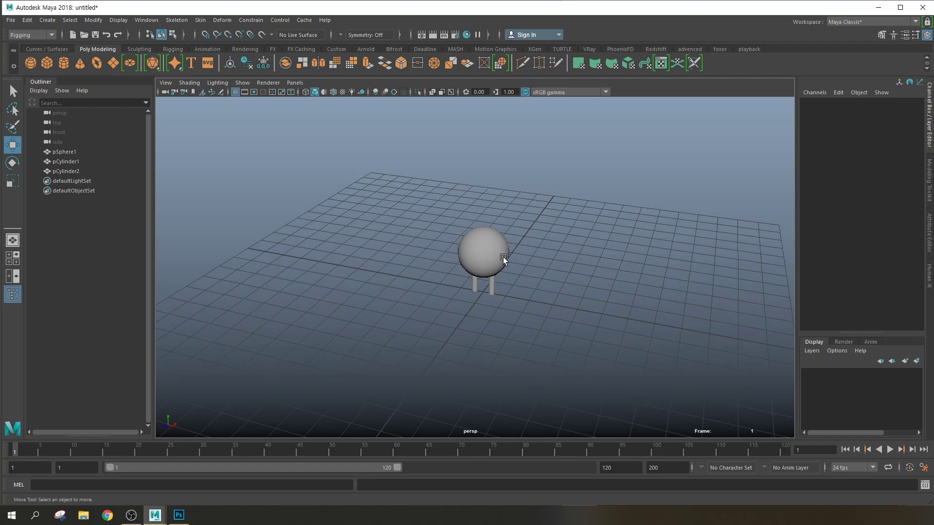
scroll(495, 256, "up", 8)
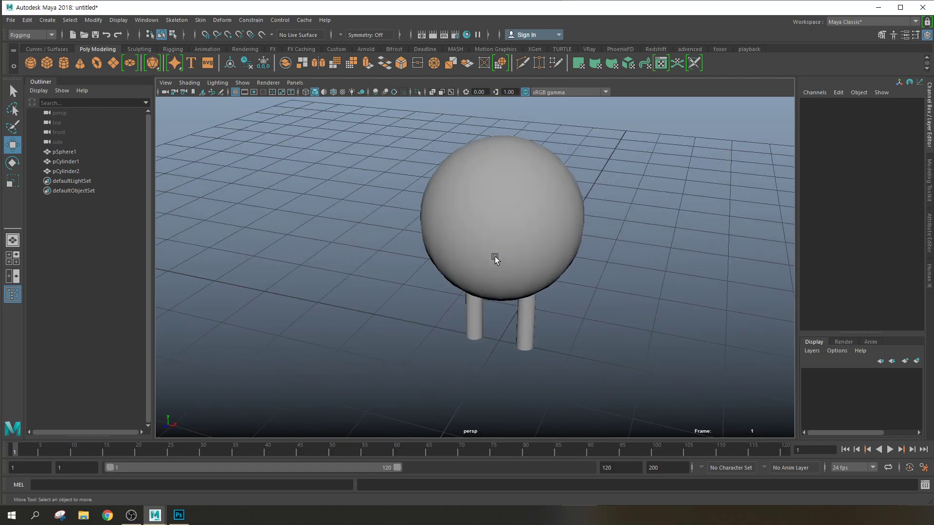
left_click_drag(518, 243, 497, 248, "alt")
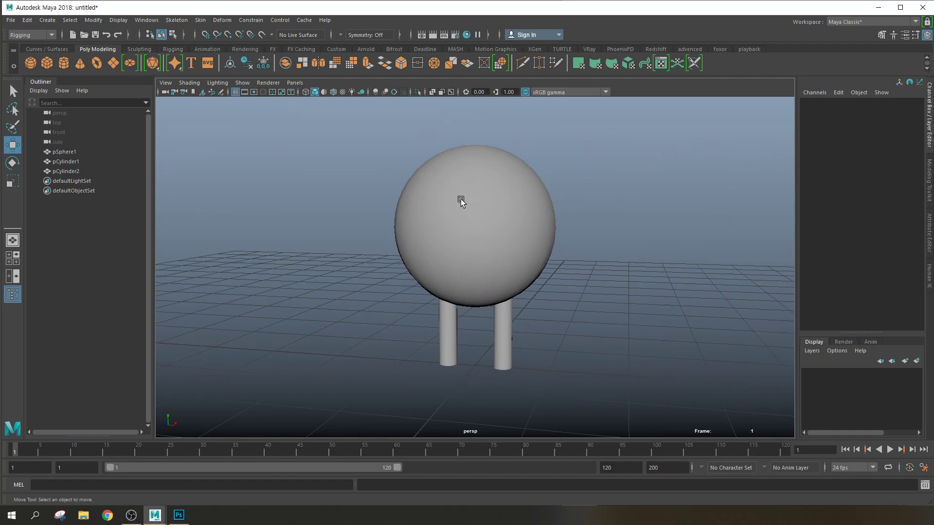
left_click_drag(384, 191, 525, 359)
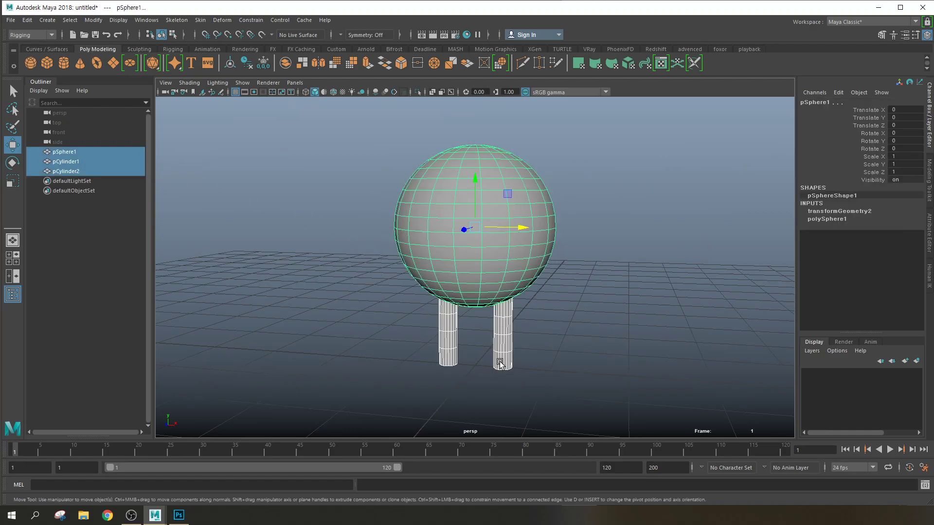
left_click(561, 283)
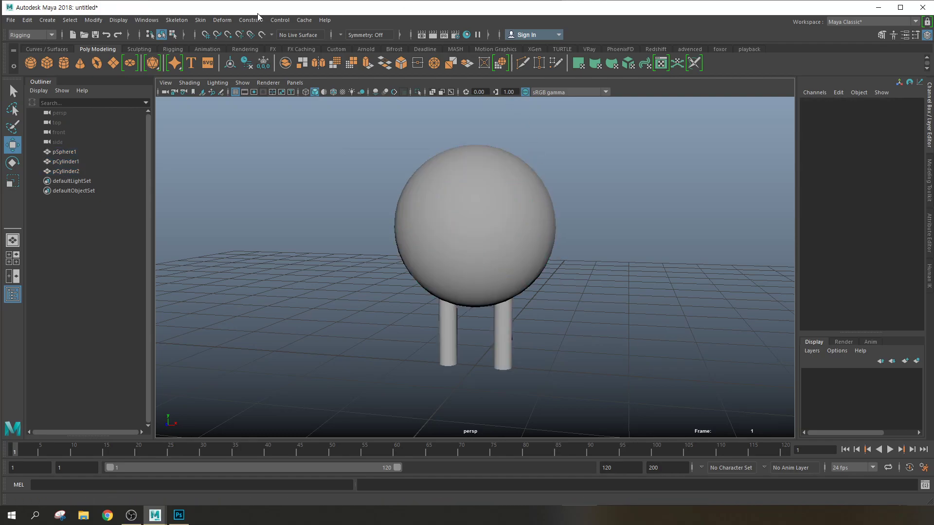
Draw a three-joint chain down the character's centre line in the front view, snapped to the grid at heights 2, 1 and 0
left_click(176, 20)
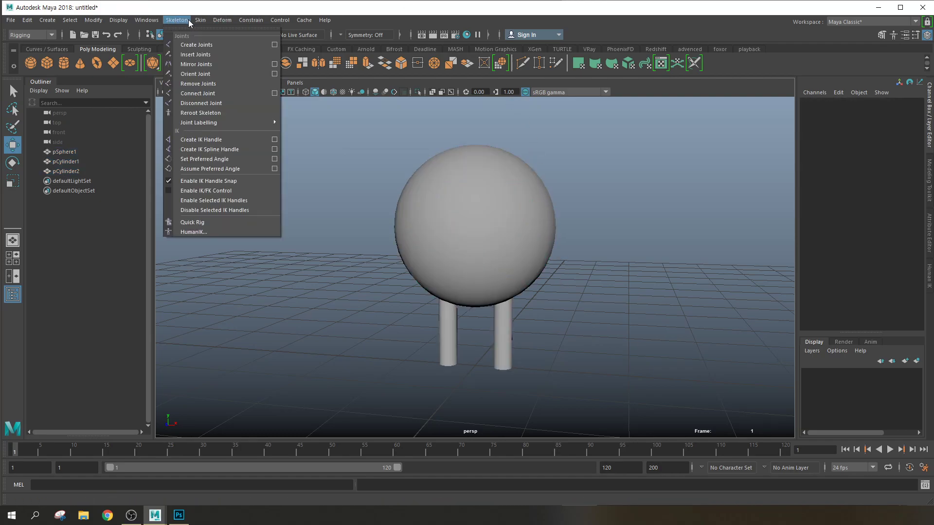
left_click(204, 45)
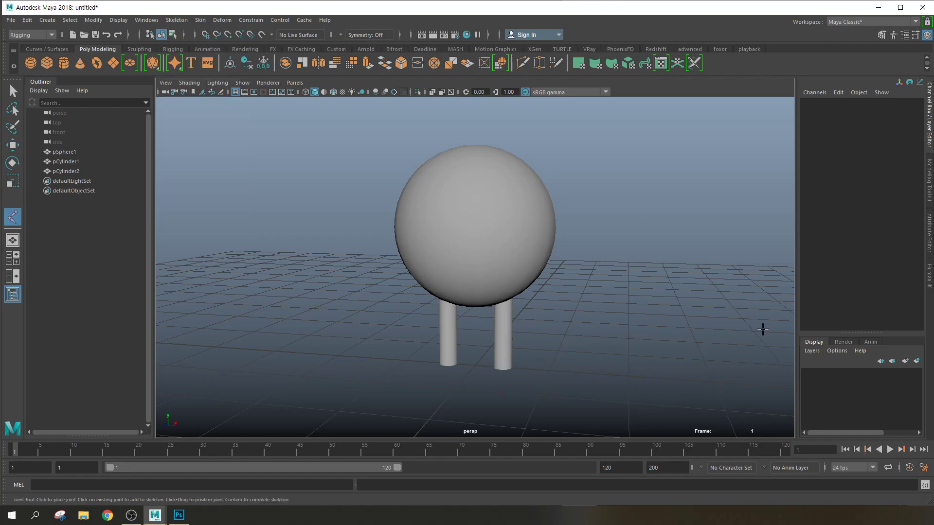
key("space")
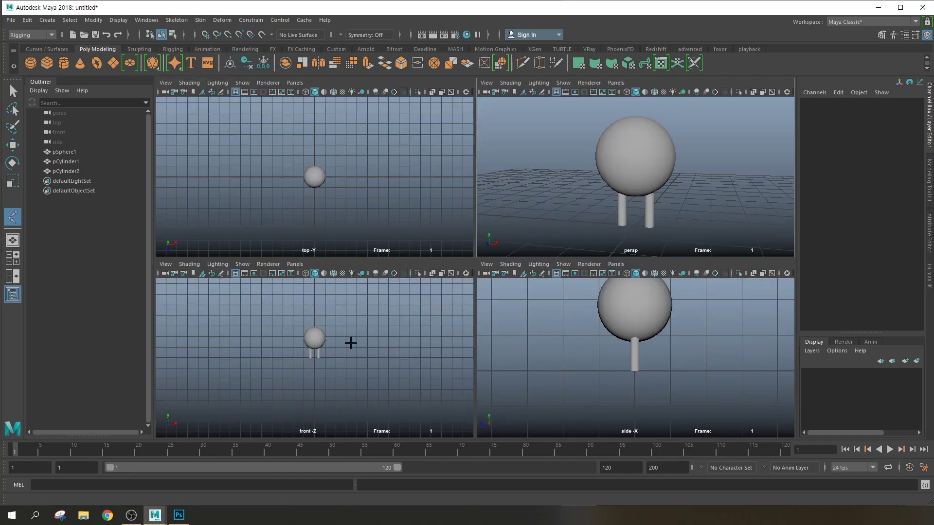
key("space")
scroll(483, 282, "up", 10)
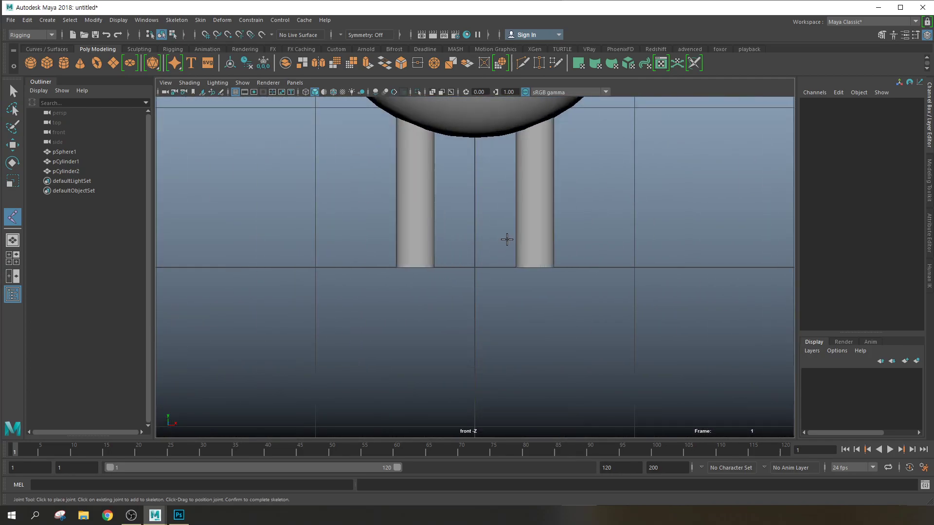
scroll(511, 321, "down", 8)
scroll(487, 194, "up", 2)
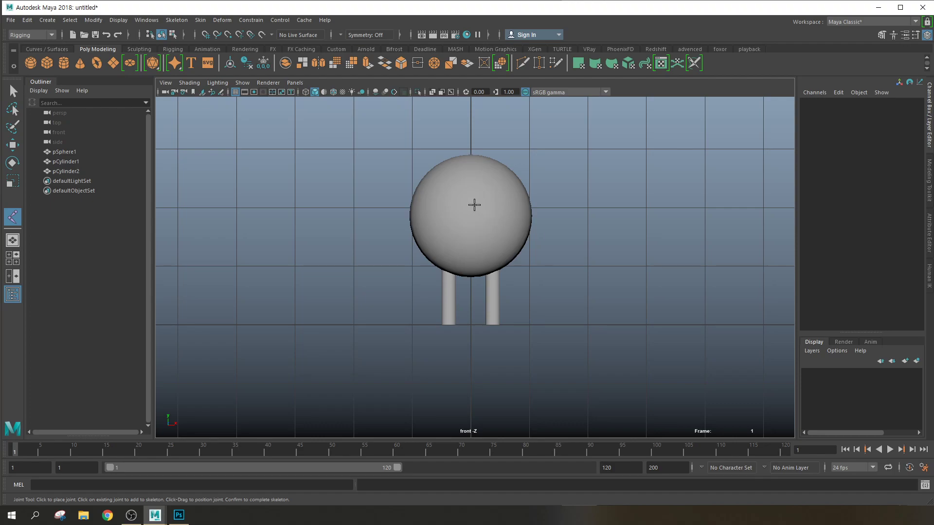
key("4")
left_click(471, 208)
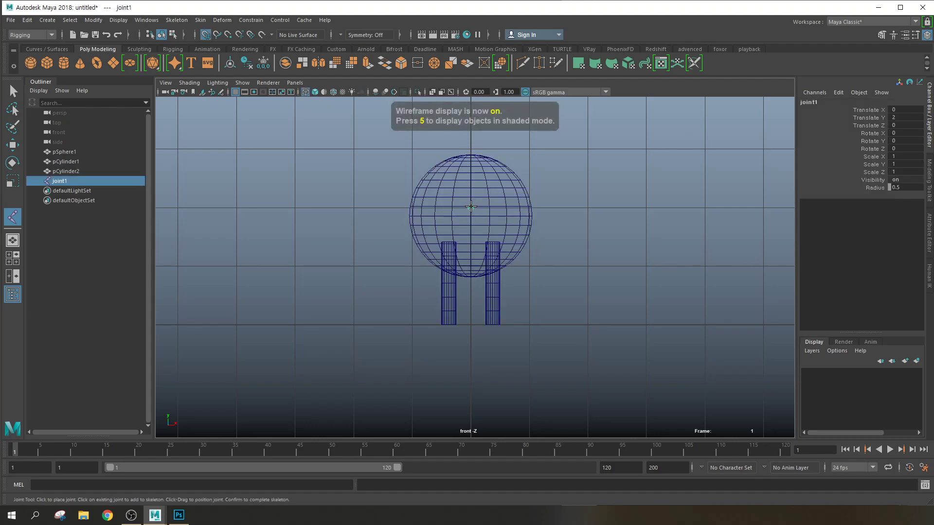
left_click(471, 266)
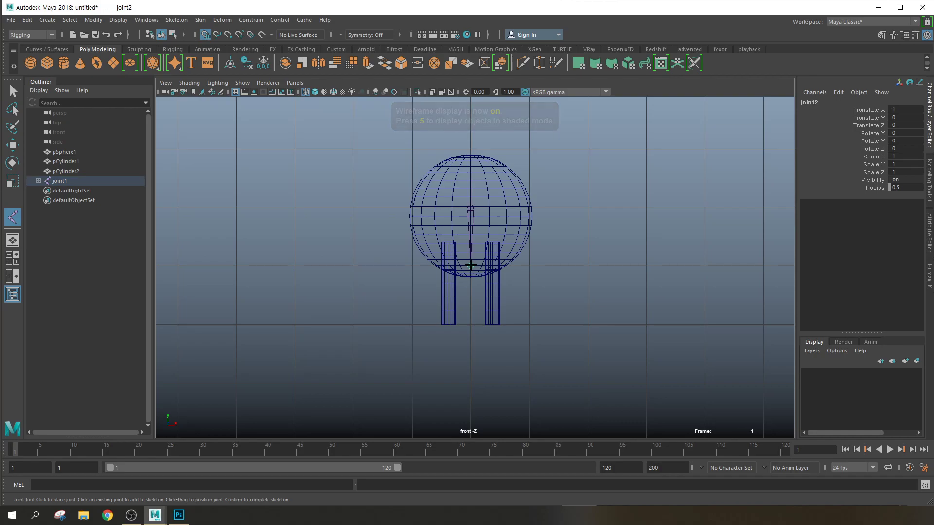
left_click(471, 324)
key("Return")
Lower the chain's root joint to about Y 1.418 and move the middle joint to a local Translate X of about 0.726
key("w")
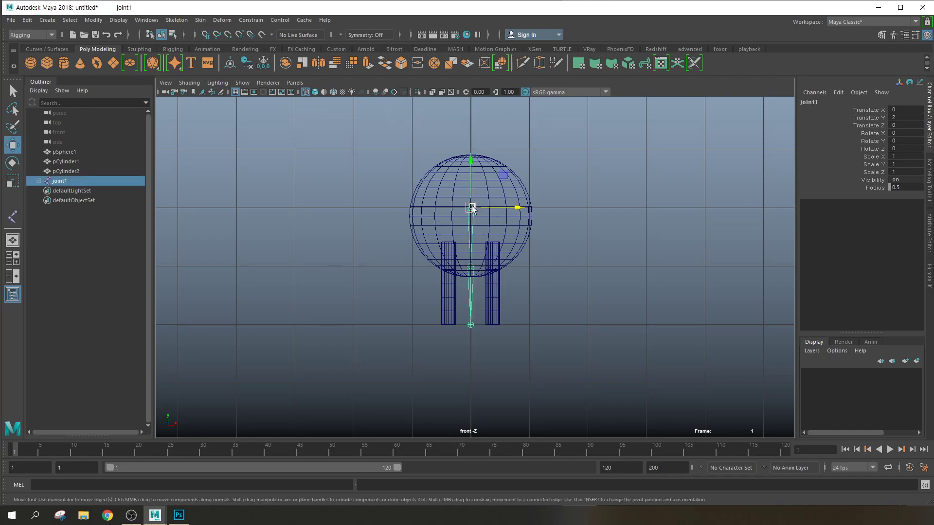
left_click_drag(470, 195, 472, 261)
left_click(471, 267)
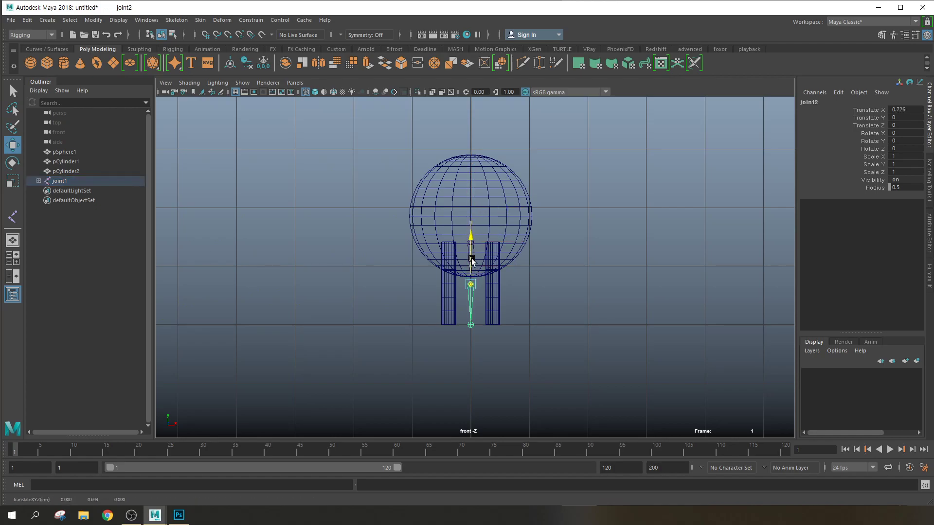
Move the joint chain into one leg at about X 0.36, duplicate it and place the copy in the other leg at about X -0.379
scroll(478, 258, "up", 3)
left_click(470, 226)
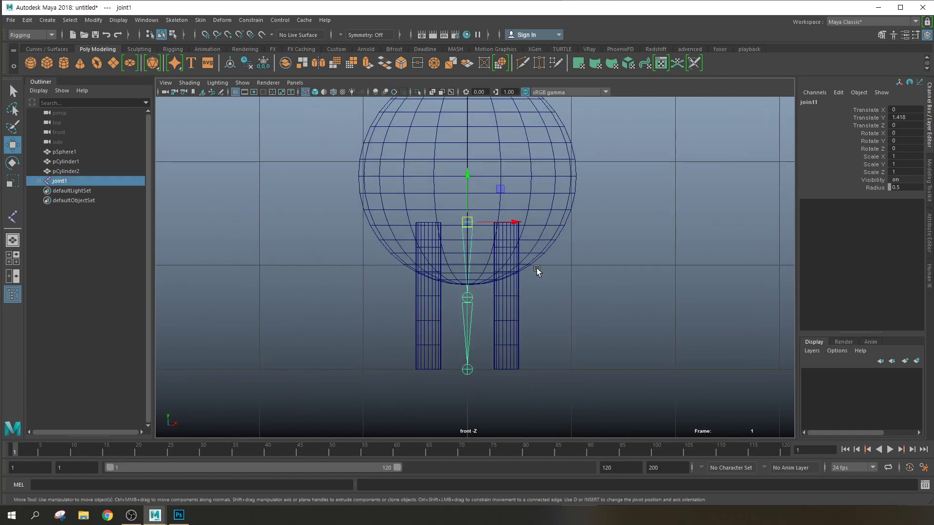
left_click_drag(506, 225, 475, 221)
key("ctrl+d")
Check how both joint chains sit inside the legs in the side and perspective wireframe views, selecting both root joints
key("space")
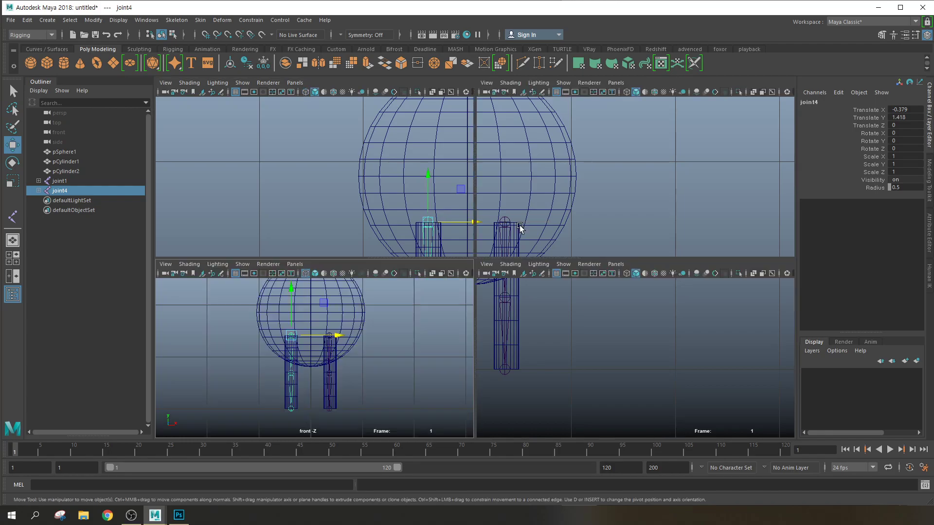
key("space")
key("4")
scroll(536, 210, "up", 3)
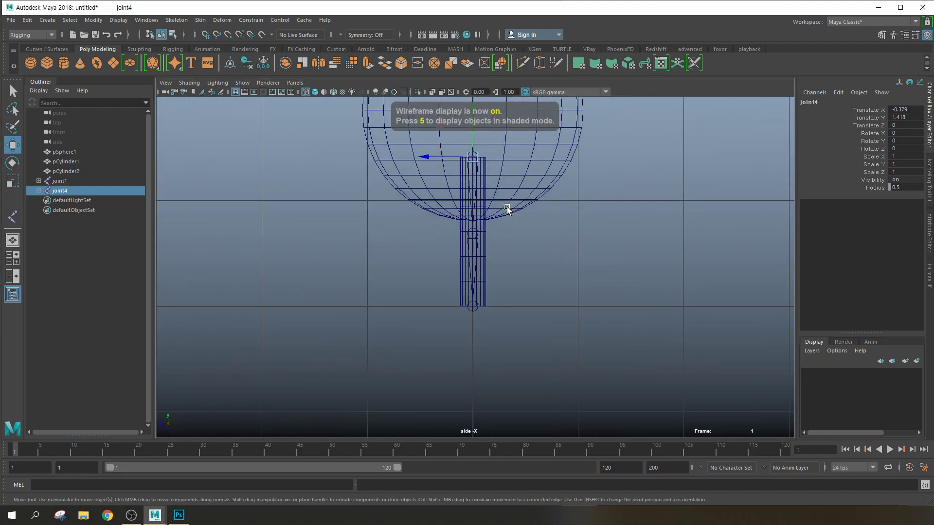
middle_click_drag(535, 211, 534, 335, "alt")
scroll(534, 332, "up", 2)
key("space")
key("space")
key("4")
scroll(533, 264, "up", 4)
left_click(537, 253)
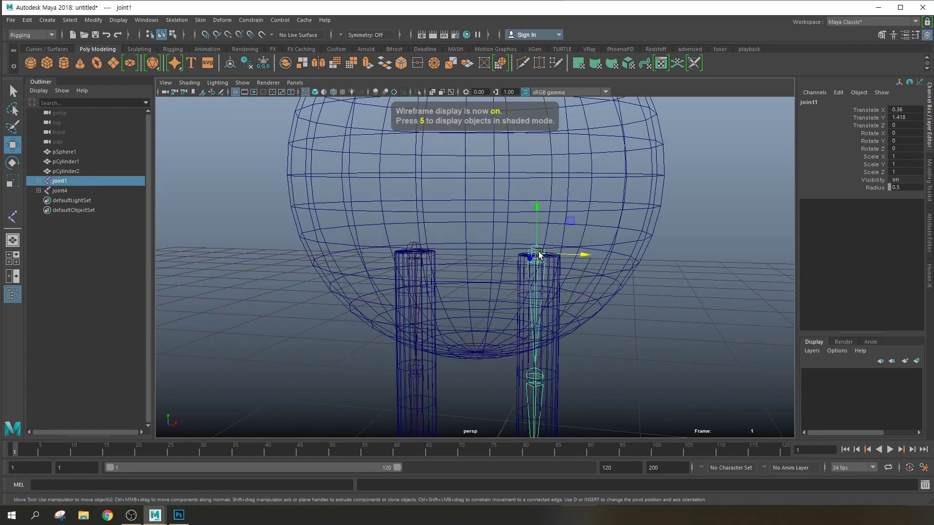
left_click(419, 249, "shift")
left_click_drag(455, 256, 472, 259, "alt")
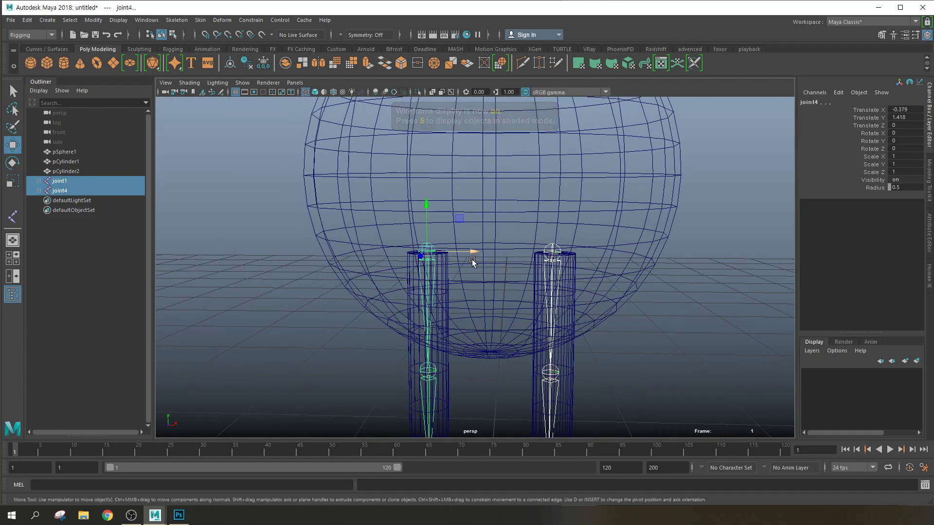
Create a single joint on the centre line between the legs and raise it into the sphere to about Y 1.73
left_click(177, 20)
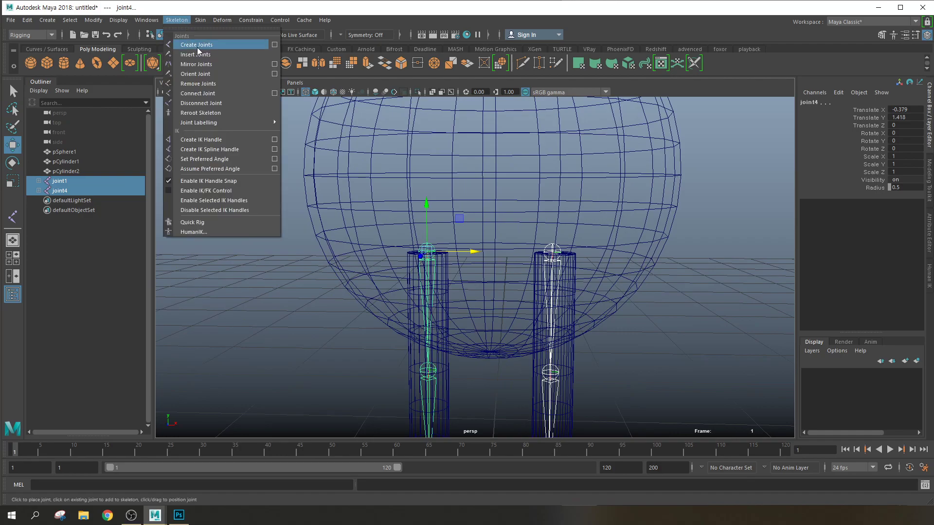
left_click(192, 43)
scroll(499, 316, "down", 2)
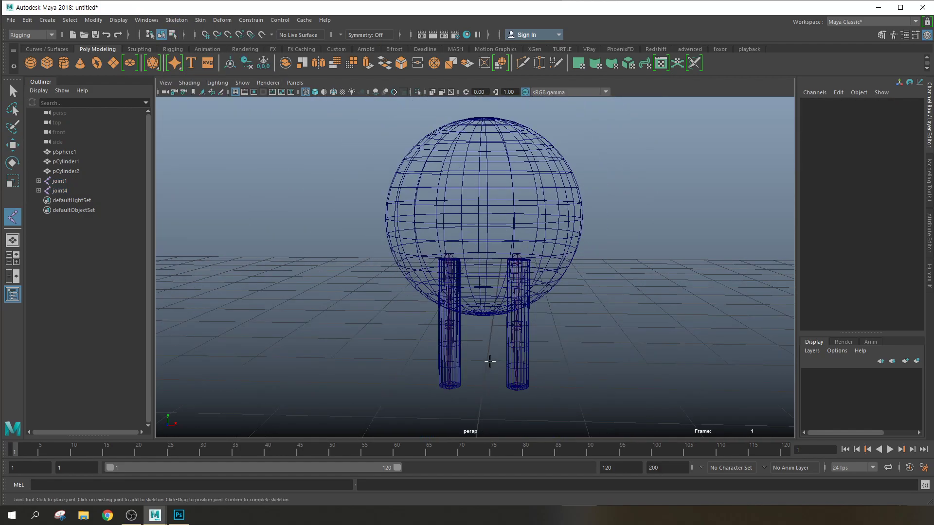
left_click(484, 383)
key("w")
left_click_drag(483, 362, 484, 211)
scroll(506, 212, "up", 3)
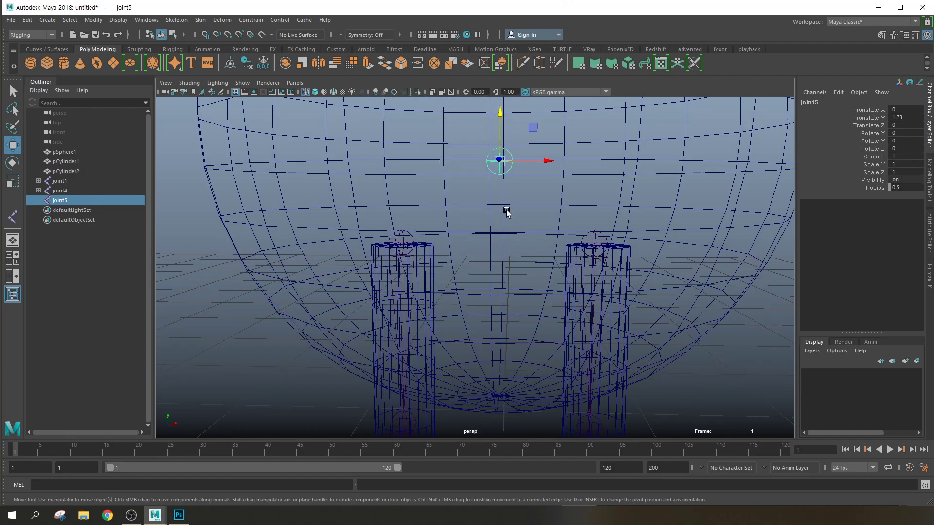
Parent the root joints of both leg chains to the central body joint
left_click(594, 235)
left_click(503, 163, "shift")
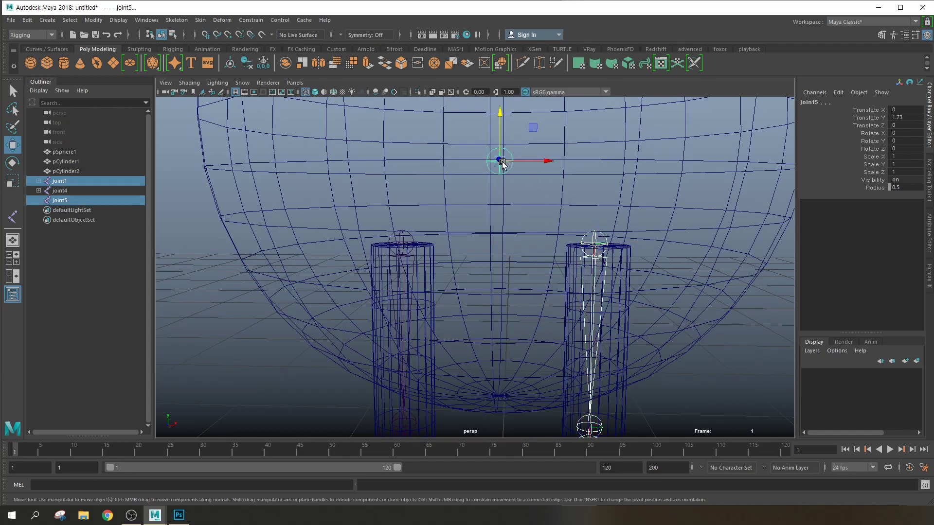
key("p")
left_click(399, 237)
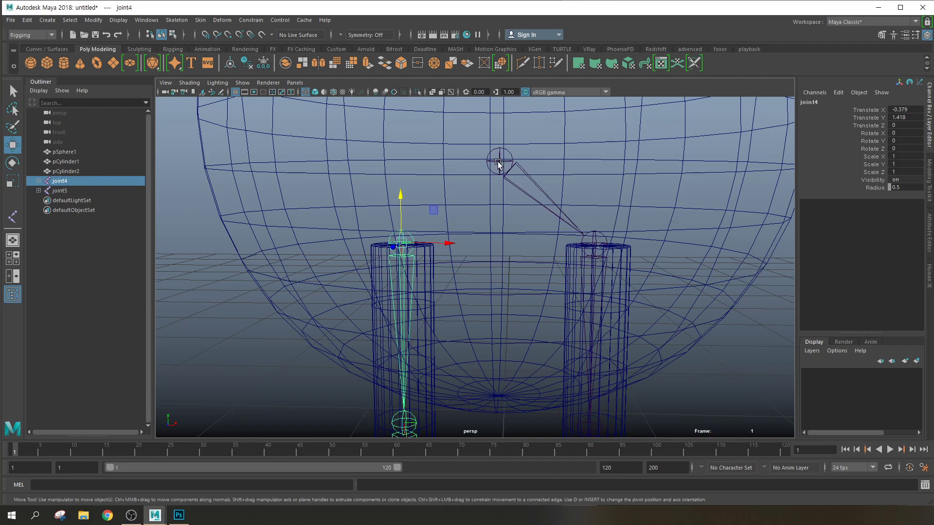
left_click(498, 163, "shift")
key("p")
Examine the connected skeleton inside the sphere and legs from several angles
mouse_move(540, 265)
left_mouse_down("alt")
mouse_move(469, 267)
mouse_move(553, 264)
left_mouse_up("alt")
scroll(553, 266, "down", 4)
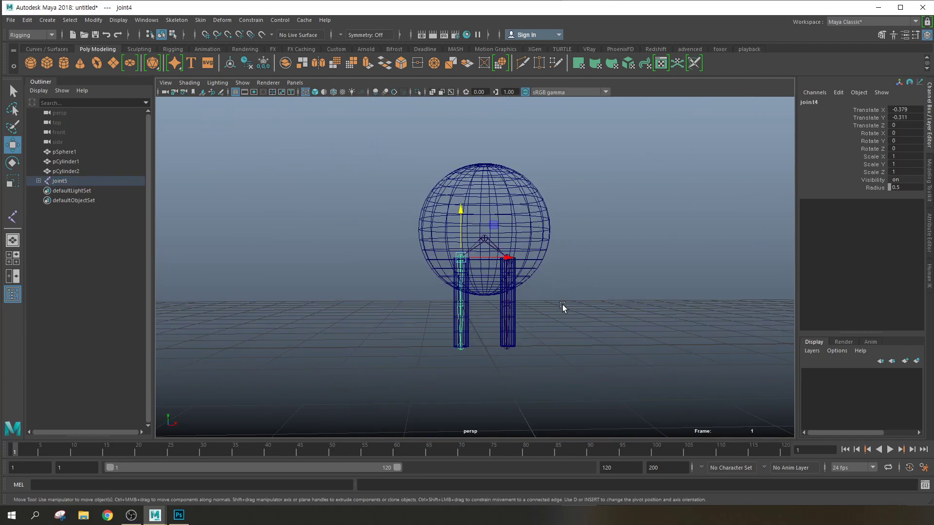
middle_click_drag(563, 309, 561, 279, "alt")
left_click_drag(558, 280, 529, 295, "alt")
scroll(529, 295, "up", 5)
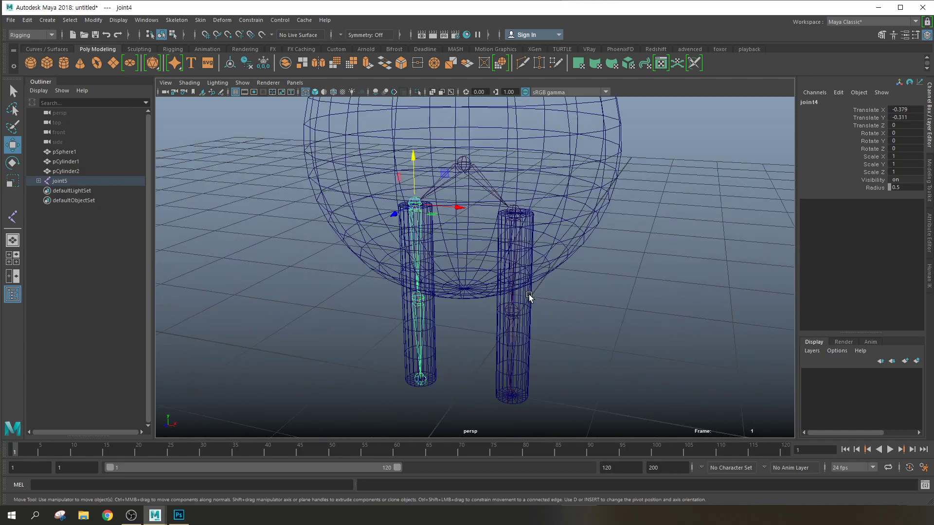
middle_click_drag(602, 276, 608, 296, "alt")
scroll(609, 296, "down", 4)
left_click_drag(530, 316, 532, 292, "alt")
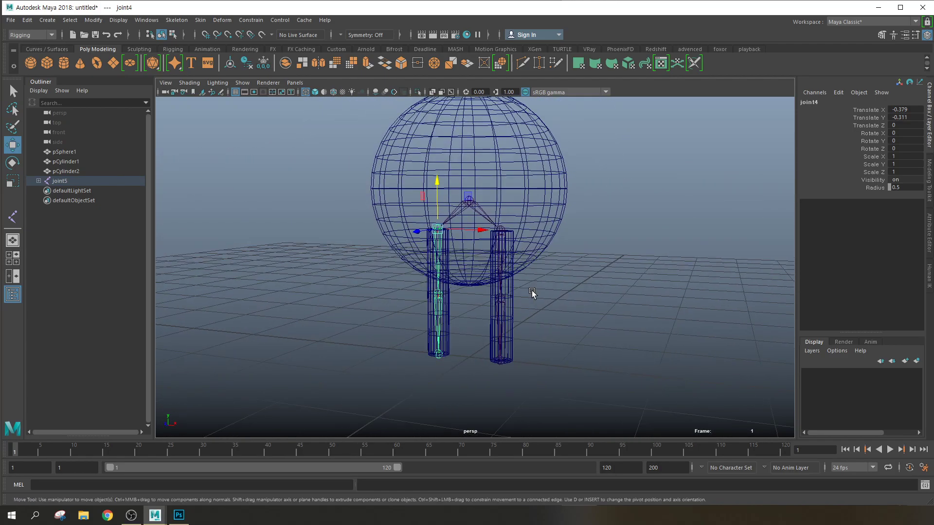
left_click(174, 20)
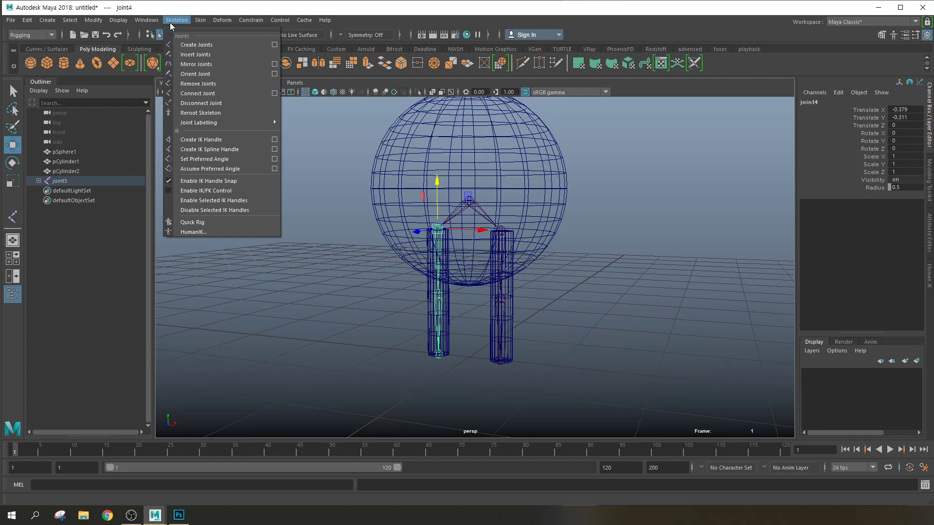
left_click(47, 10)
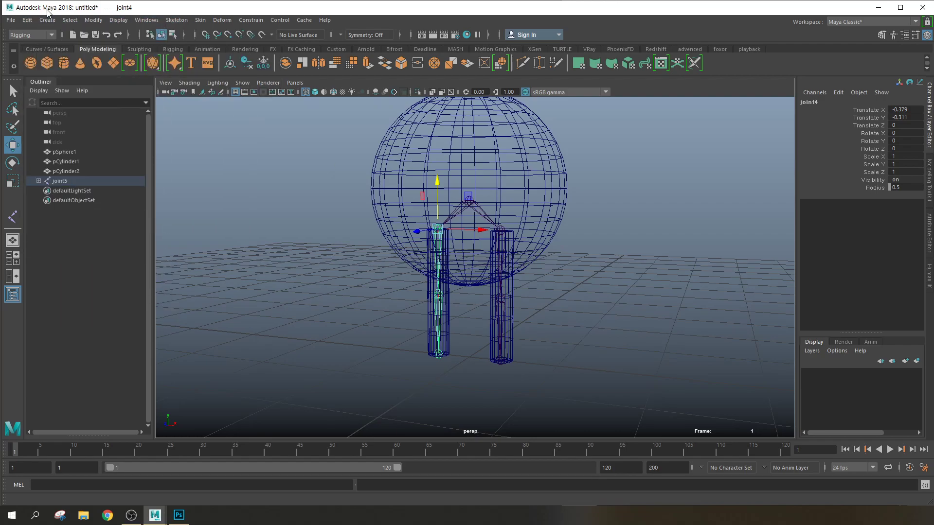
Create a NURBS circle at the origin and scale it to about 0.251 in X, 0.362 in Y and 0.442 in Z as a foot control
left_click(48, 50)
left_click(31, 63)
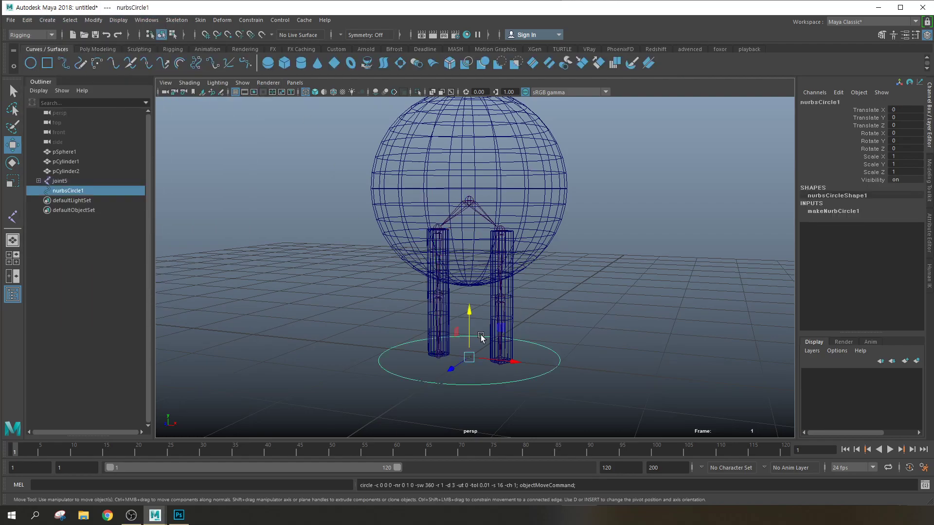
scroll(511, 358, "down", 3)
scroll(510, 377, "up", 6)
scroll(521, 367, "down", 3)
left_click_drag(520, 366, 534, 337, "alt")
key("r")
left_click_drag(479, 349, 345, 361)
left_click_drag(475, 355, 441, 392)
left_click_drag(521, 355, 475, 363)
left_click_drag(398, 352, 567, 373)
Move the foot control circle along X to about 0.36, snapping it to the end joint of one leg
key("w")
scroll(561, 364, "up", 5)
middle_click_drag(590, 360, 542, 238, "alt")
scroll(548, 252, "up", 5)
key("v")
left_click_drag(632, 281, 581, 280)
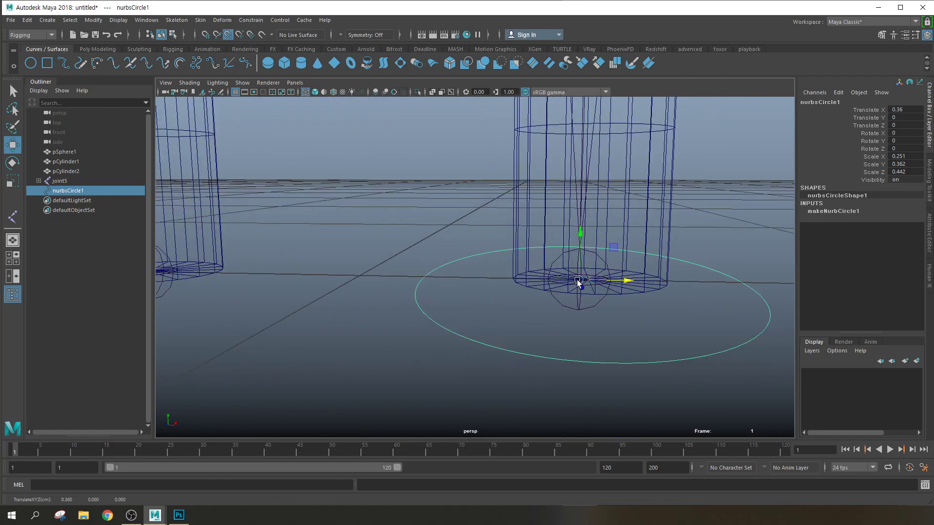
scroll(579, 280, "down", 4)
middle_click_drag(541, 267, 602, 293, "alt")
Duplicate the foot control circle and move the copy under the other leg at about X -0.375
key("ctrl+d")
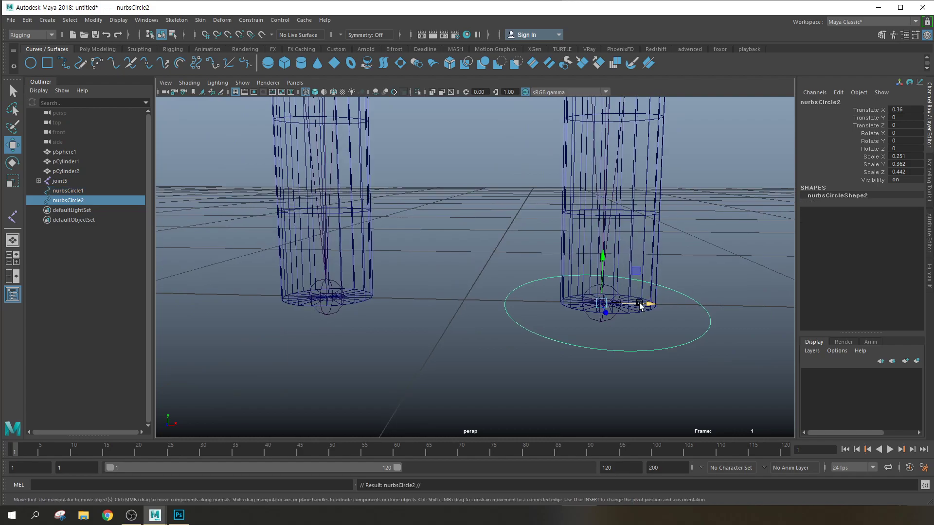
left_click_drag(639, 305, 362, 294)
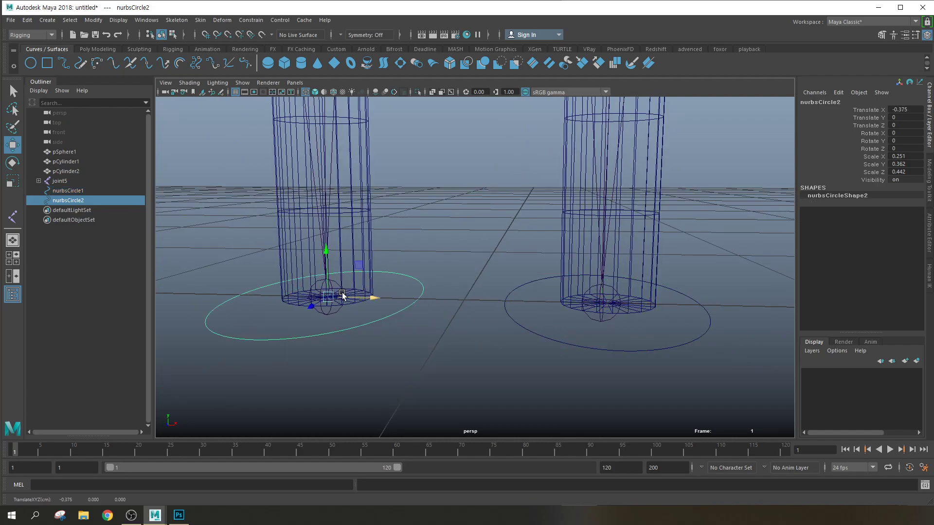
middle_click_drag(362, 294, 475, 270, "alt")
left_click_drag(475, 269, 575, 308, "alt")
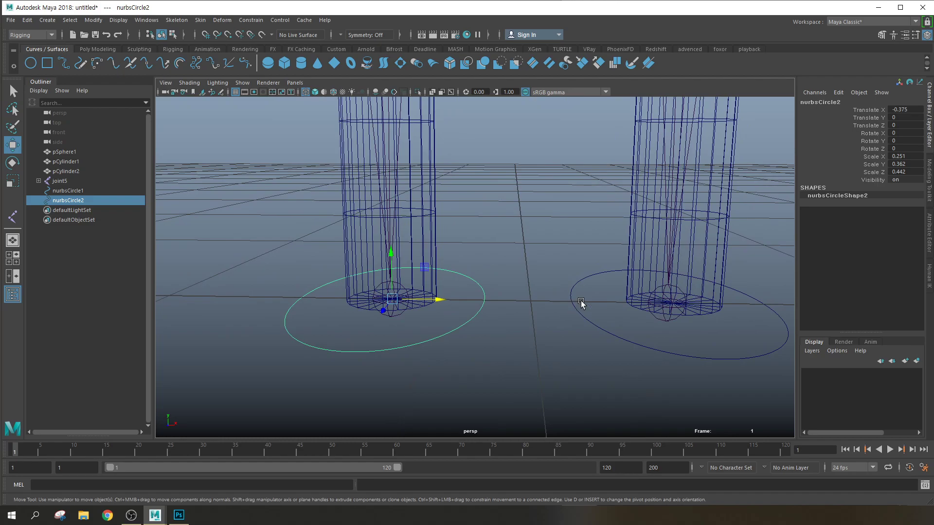
Select both foot control circles and freeze their transformations
left_click(574, 308, "shift")
left_click(94, 20)
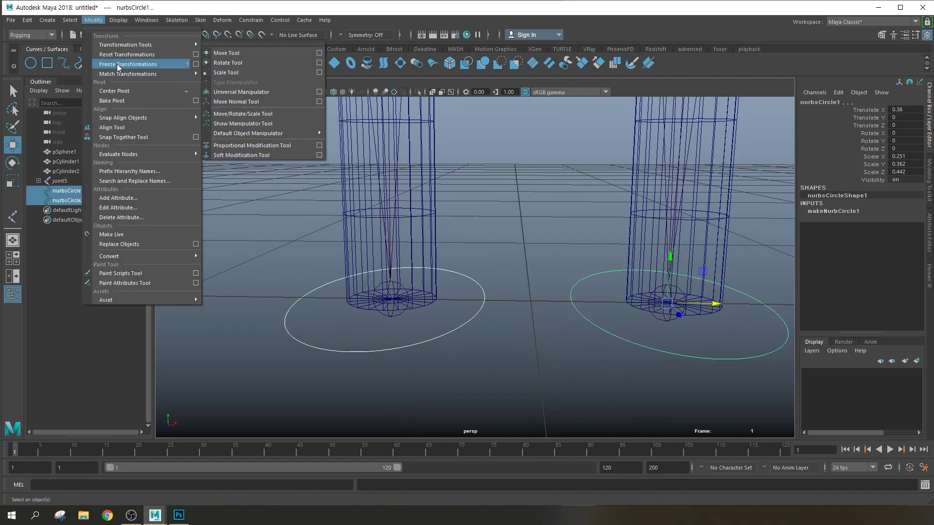
left_click(115, 61)
scroll(508, 254, "down", 3)
middle_click_drag(497, 233, 477, 269, "alt")
left_click_drag(497, 274, 471, 288, "alt")
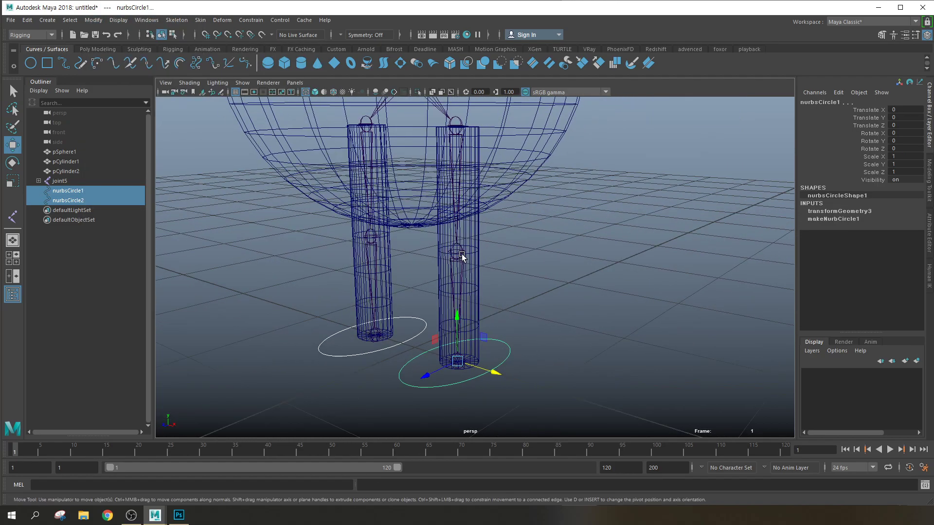
Open the IK Handle tool's settings and set the current solver to Rotate-Plane Solver
left_click(458, 252)
left_click(182, 22)
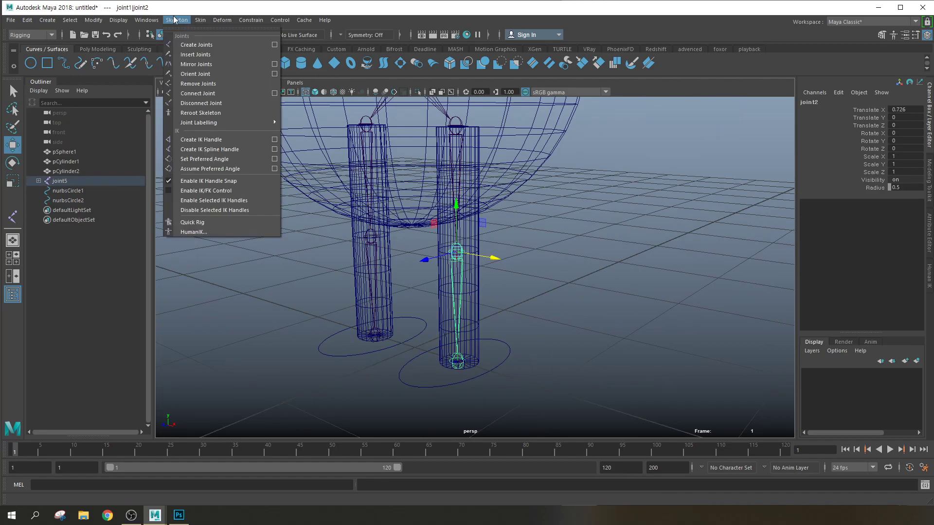
left_click(207, 140)
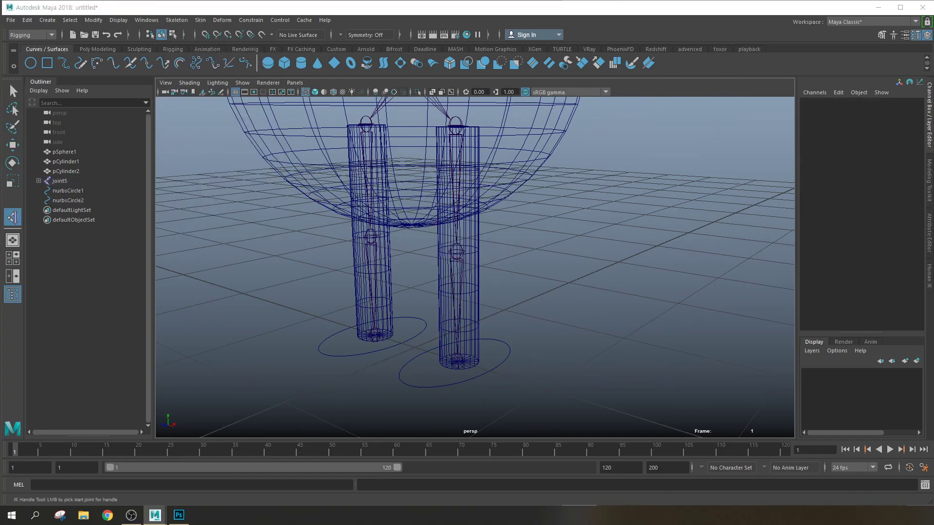
left_click_drag(931, 379, 609, 108)
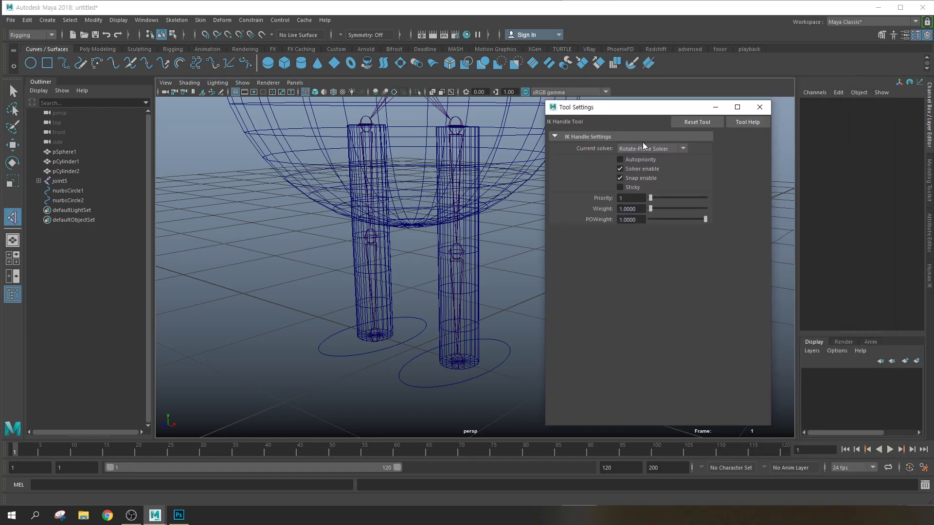
left_click(647, 151)
left_click(647, 169)
left_click(759, 107)
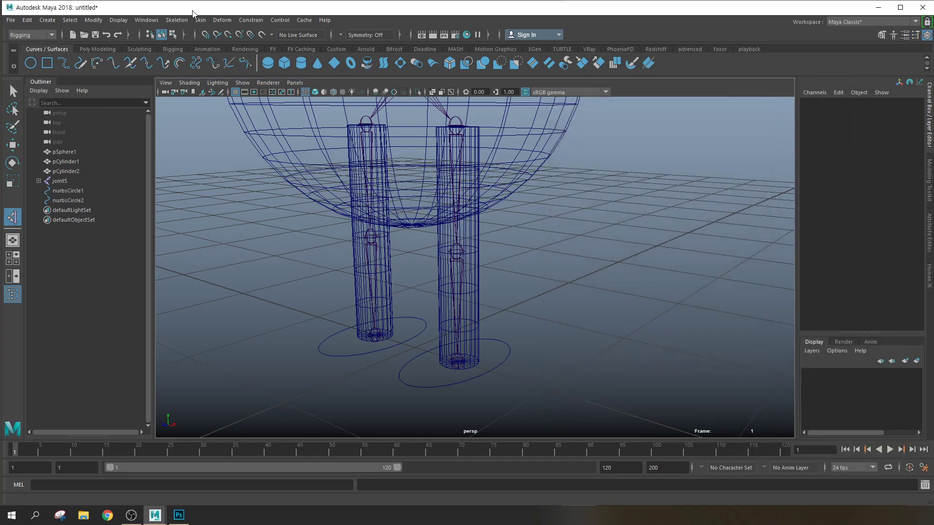
Try to create an IK handle from the hip joint to the end joint of one straight leg
left_click(176, 20)
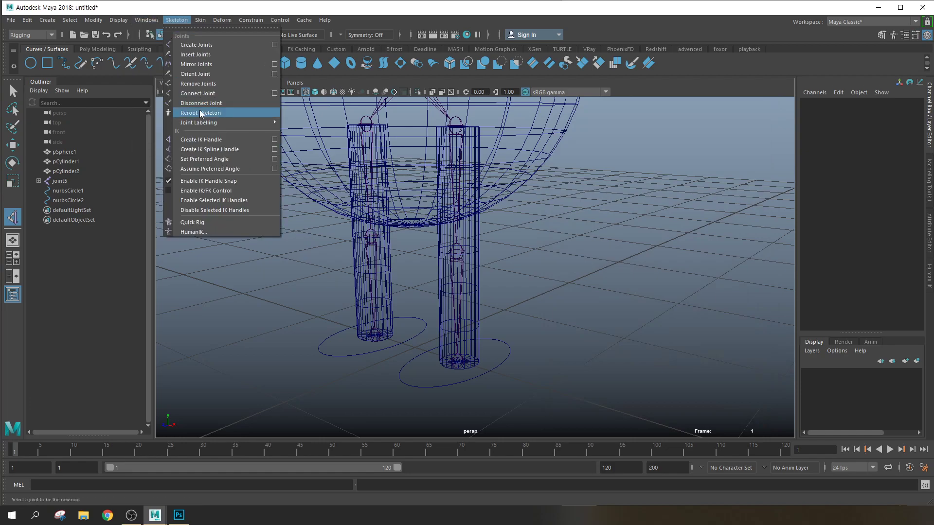
left_click(220, 140)
left_click(456, 126)
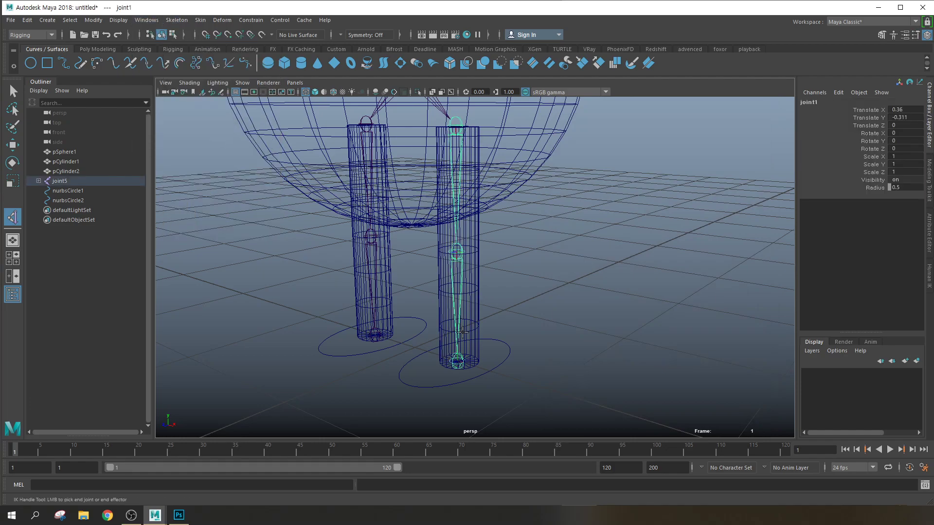
left_click(457, 361)
key("w")
key("ctrl+z")
key("ctrl+z")
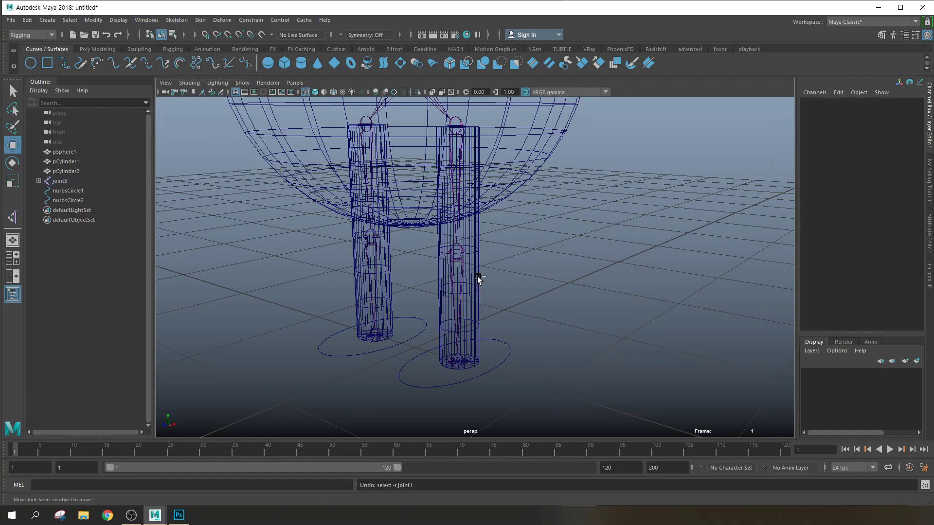
Move both knee joints slightly forward to about 0.104 in Translate Z, leaving the end joints in place
left_click(458, 251)
left_click(370, 237)
left_click_drag(339, 245, 511, 259)
right_click_drag(511, 258, 530, 272, "alt")
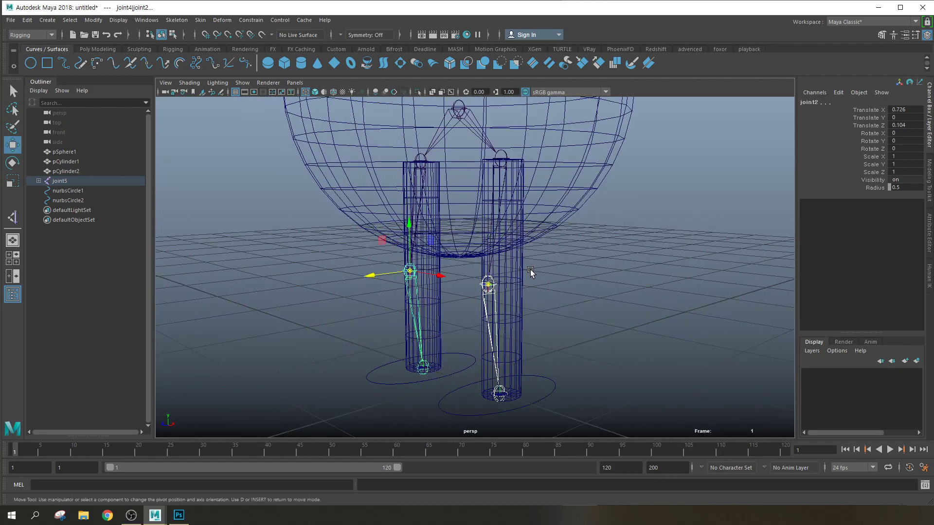
left_click(530, 272)
left_click(177, 20)
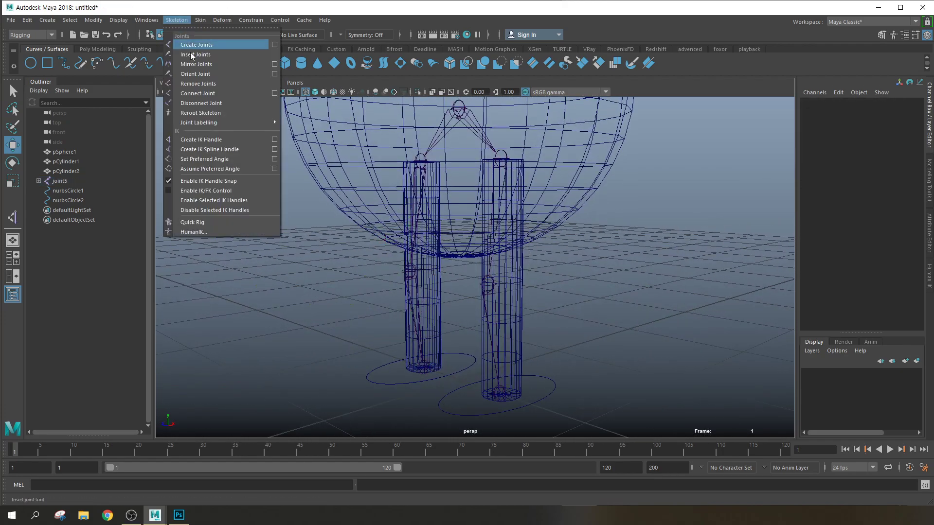
left_click(204, 140)
left_click(498, 158)
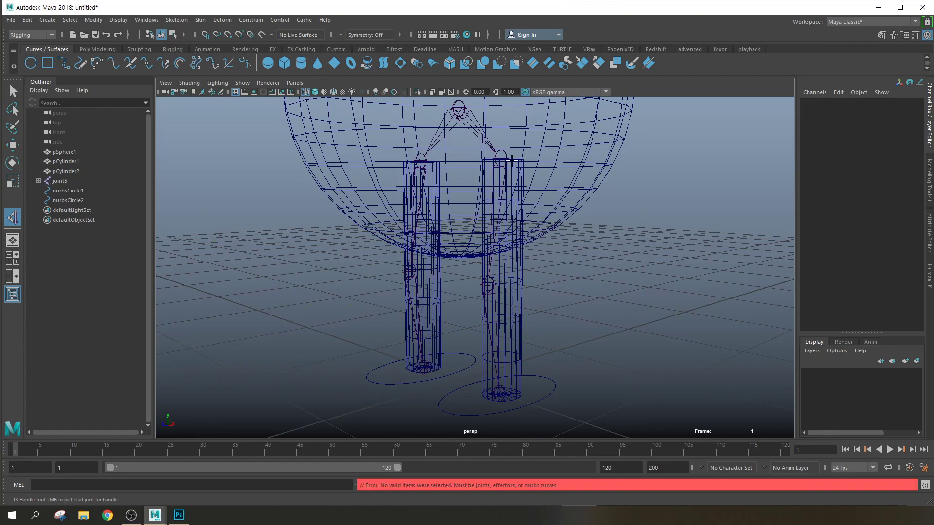
key("w")
Create an IK handle from the hip joint to the end joint of the leg at X 0.36
left_click(510, 157)
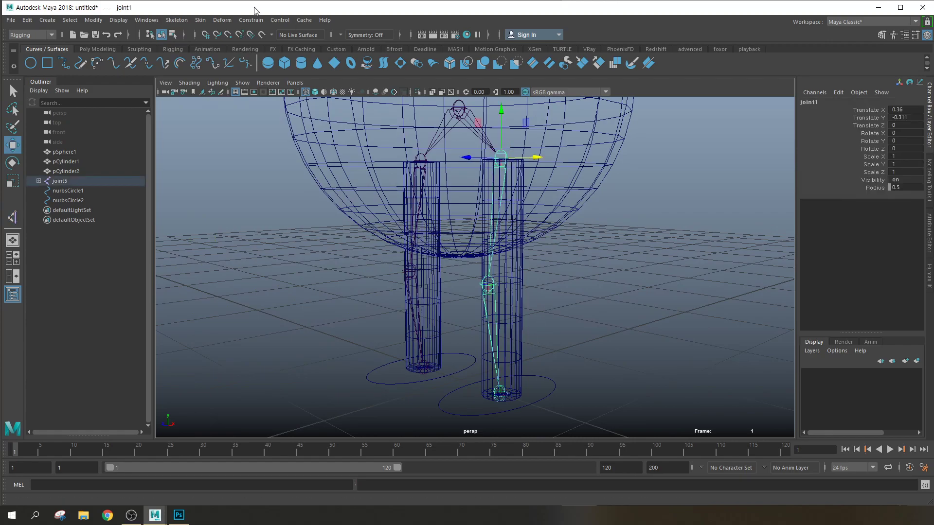
left_click(176, 20)
left_click(202, 140)
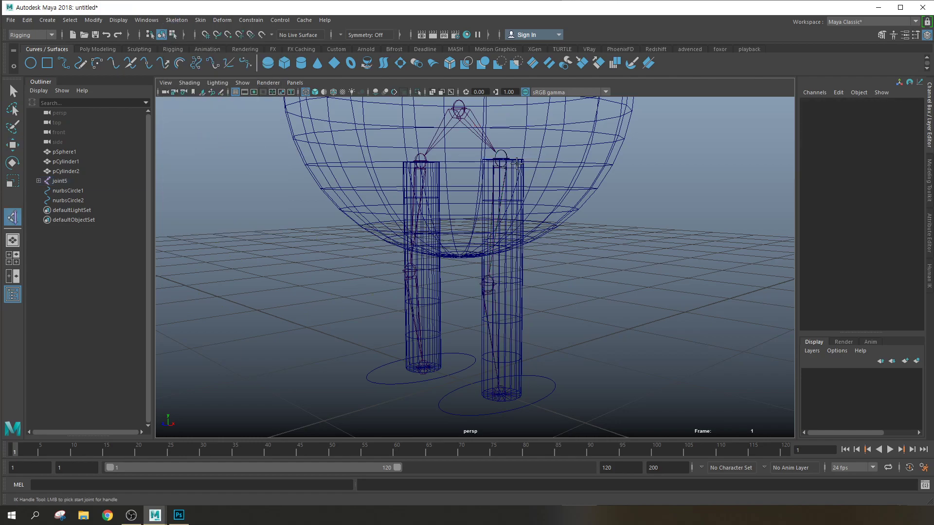
left_click(501, 158)
left_click(500, 393)
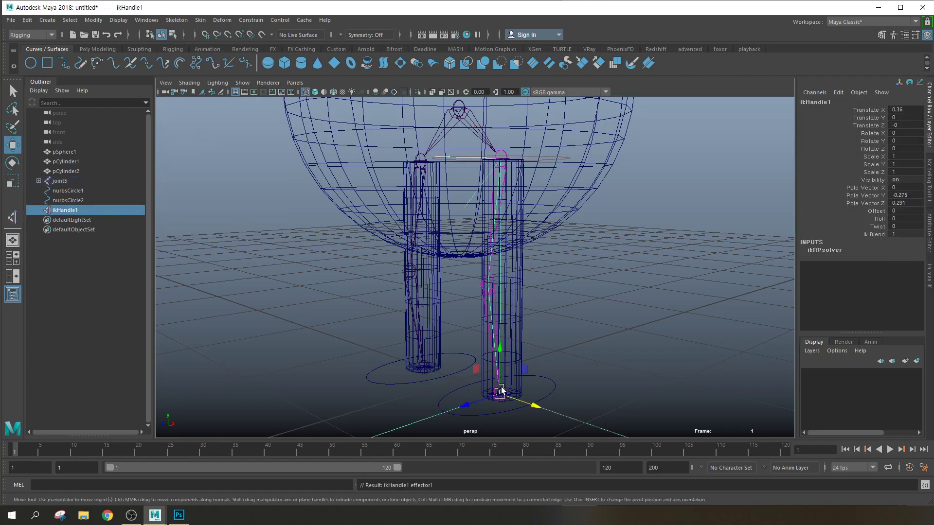
Create a second IK handle from the other leg's hip joint to its end joint
left_click_drag(468, 299, 491, 286, "alt")
key("y")
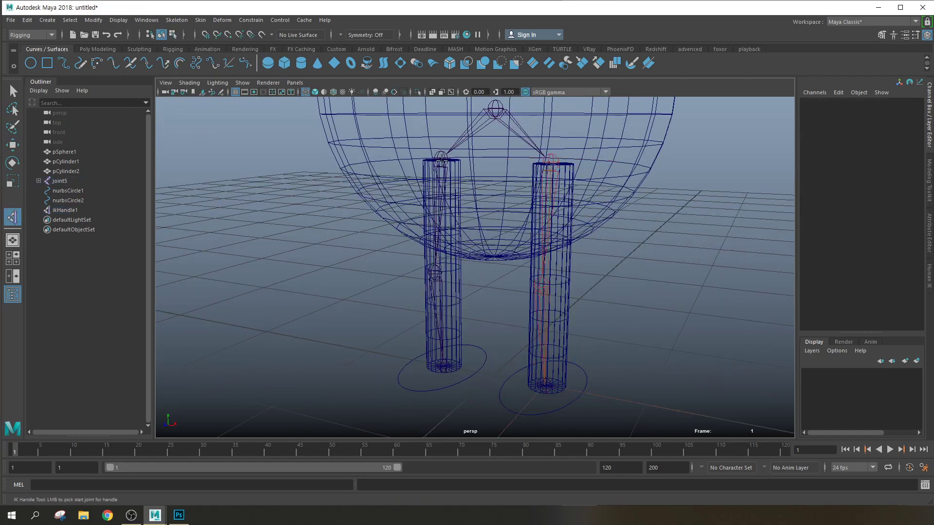
left_click(440, 156)
left_click(444, 363)
Point-constrain ikHandle1 to the foot control circle nurbsCircle1
scroll(533, 355, "down", 3)
scroll(557, 358, "up", 3)
middle_click_drag(584, 365, 567, 297, "alt")
left_click_drag(549, 325, 537, 328, "alt")
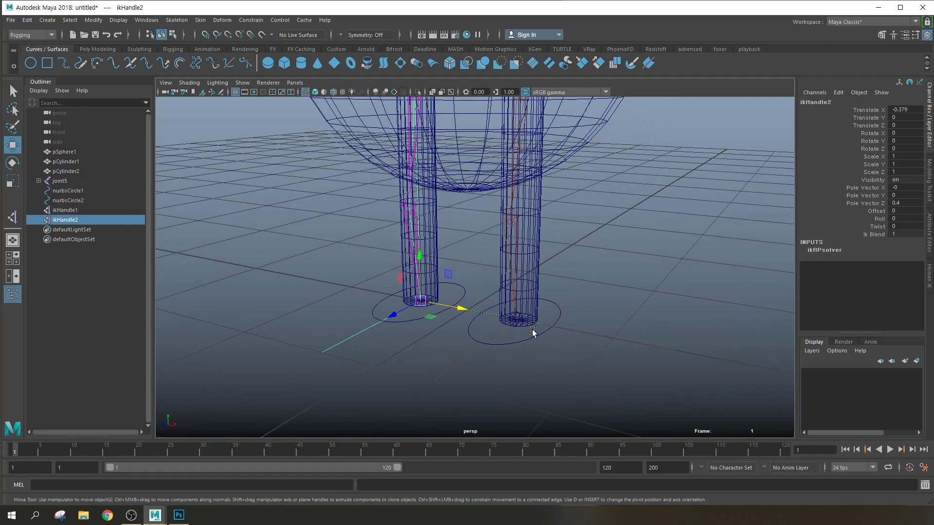
left_click(512, 343)
left_click_drag(596, 324, 592, 355, "shift")
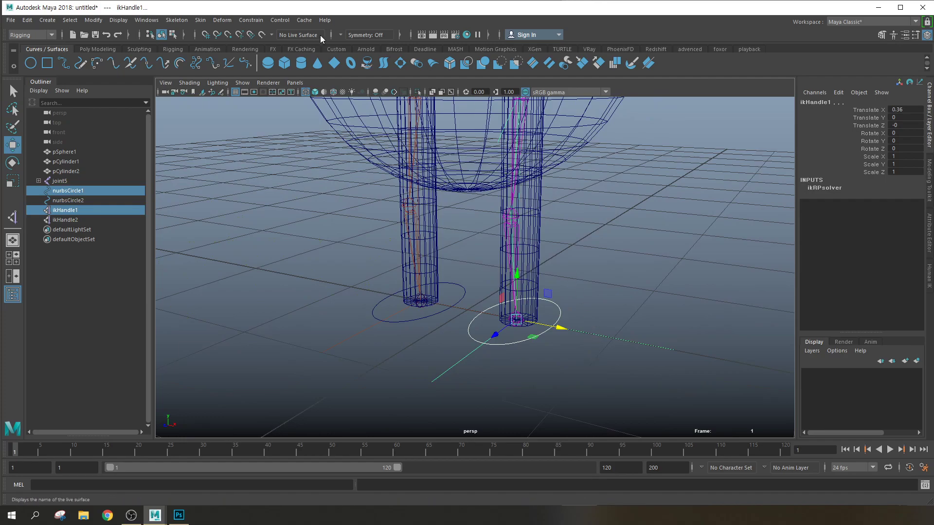
left_click(242, 23)
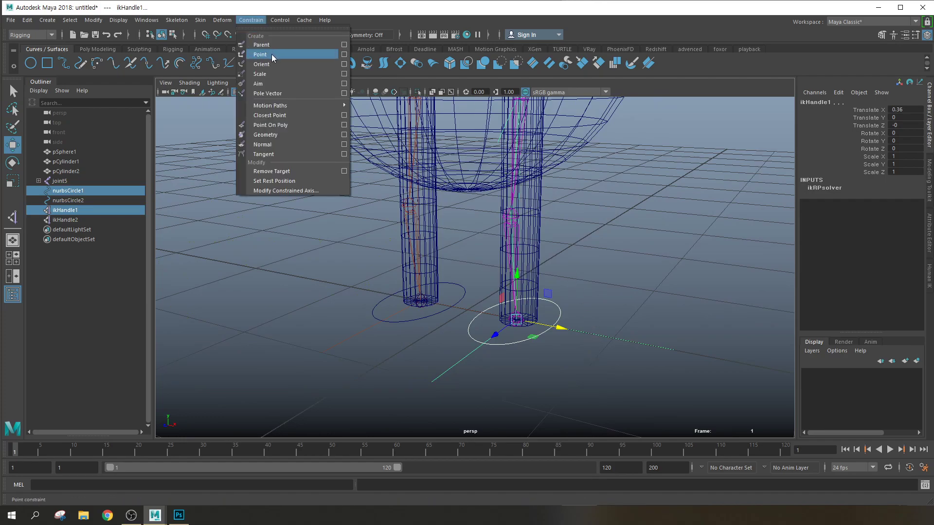
left_click(273, 55)
Point-constrain ikHandle2 to the foot control circle nurbsCircle2
left_click(409, 321)
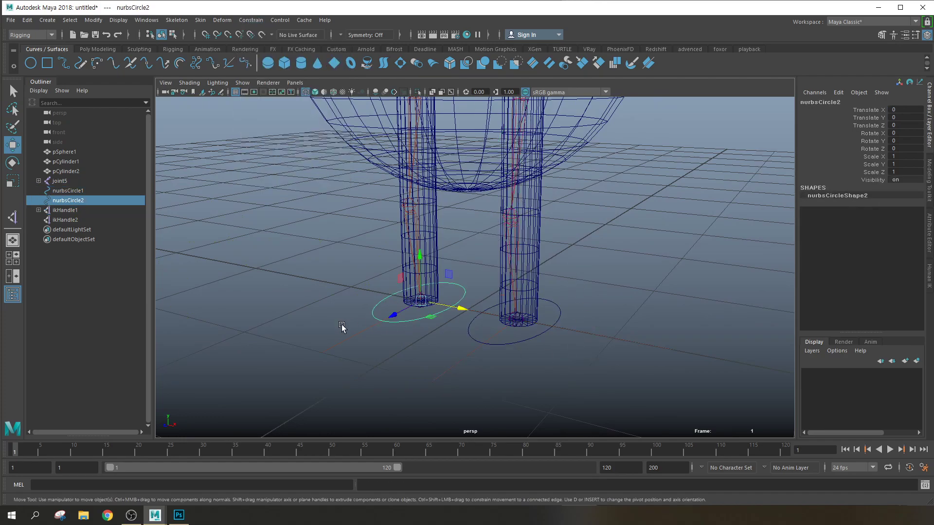
left_click_drag(341, 326, 351, 351, "shift")
left_click(215, 23)
mouse_move(250, 21)
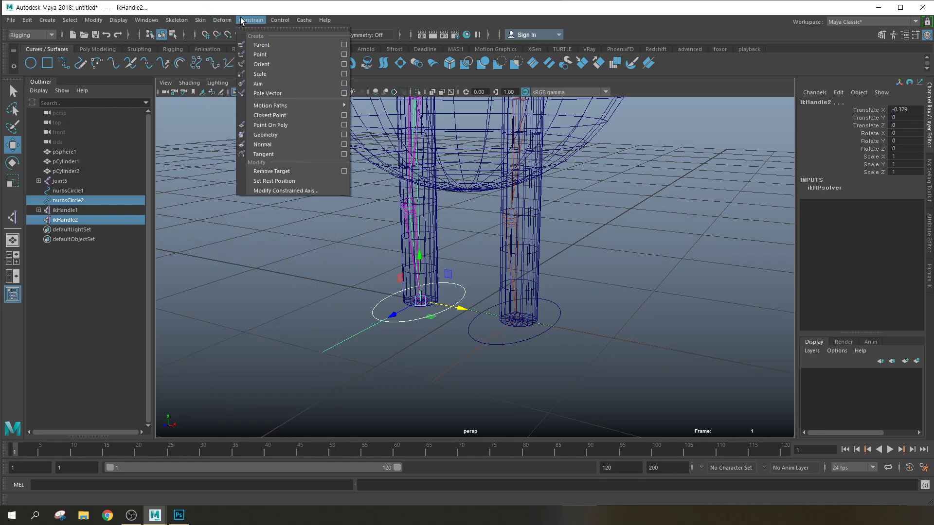
left_click(262, 64)
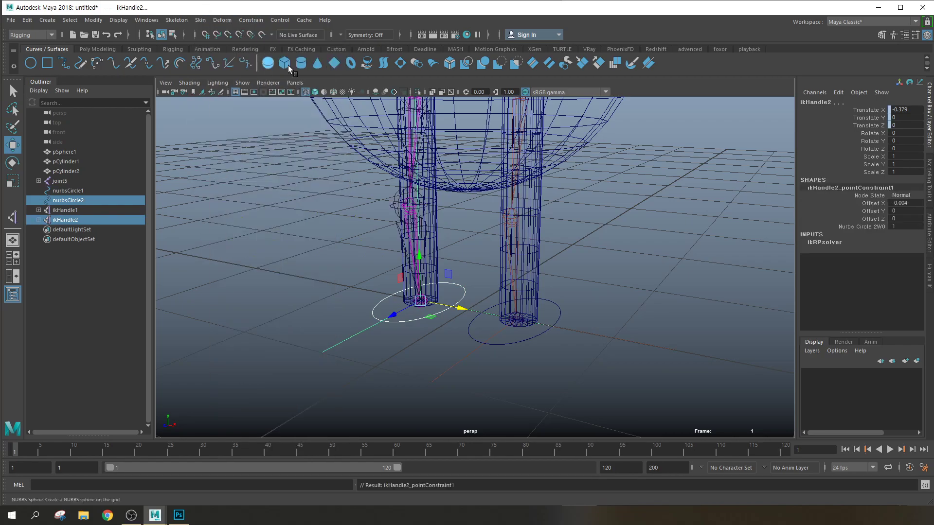
Try moving each foot control circle to test the leg's IK, undoing each move
left_click(517, 343)
mouse_move(517, 321)
left_mouse_down()
mouse_move(538, 317)
mouse_move(531, 277)
mouse_move(525, 307)
left_mouse_up()
key("ctrl+z")
left_click(433, 318)
left_click_drag(433, 318, 371, 268)
key("ctrl+z")
Combine the body sphere and both leg cylinders into a single mesh
left_click_drag(511, 246, 514, 209, "alt")
middle_click_drag(513, 208, 540, 267, "alt")
right_click_drag(528, 269, 559, 277, "alt")
left_click(551, 275)
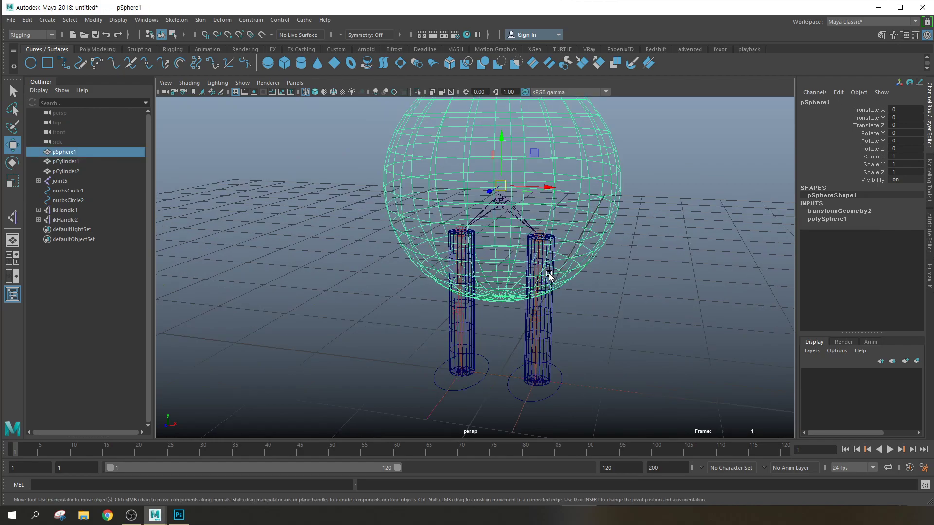
left_click(474, 316)
left_click(550, 312, "shift")
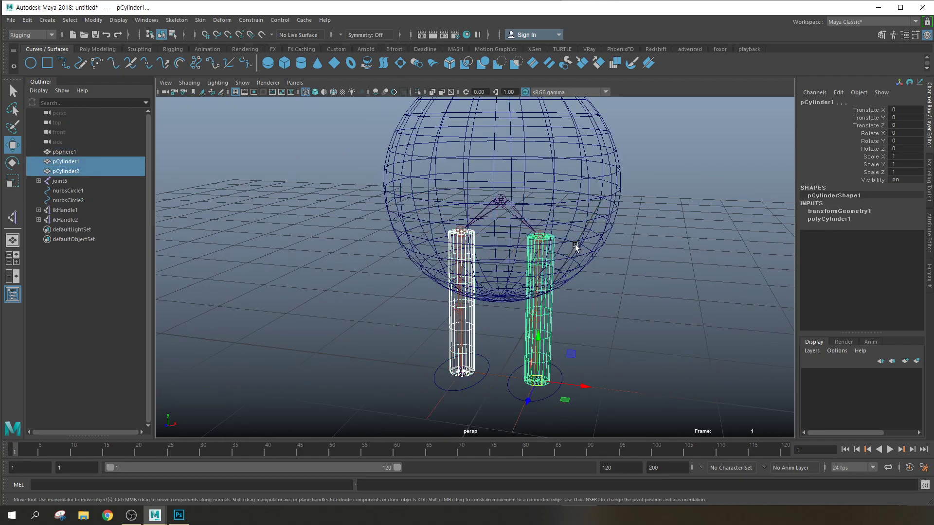
left_click(492, 265, "shift")
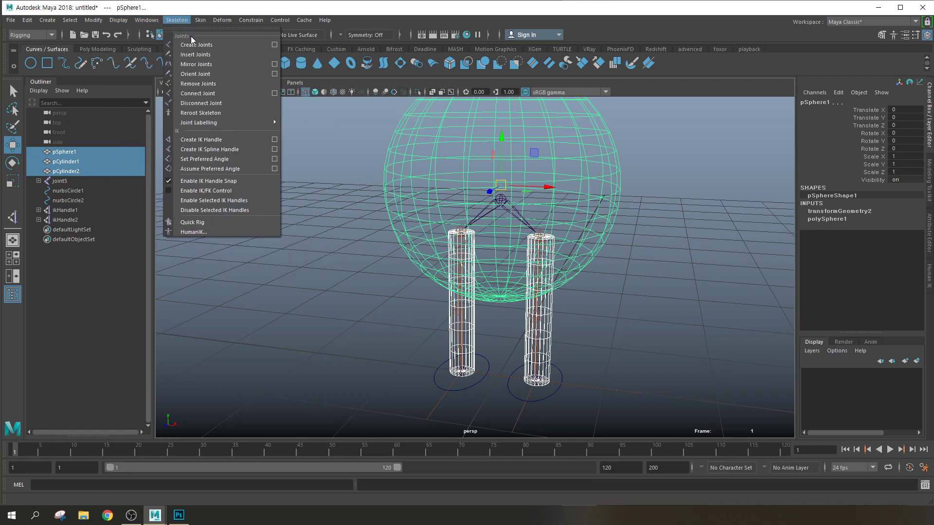
left_click(36, 35)
left_click(36, 46)
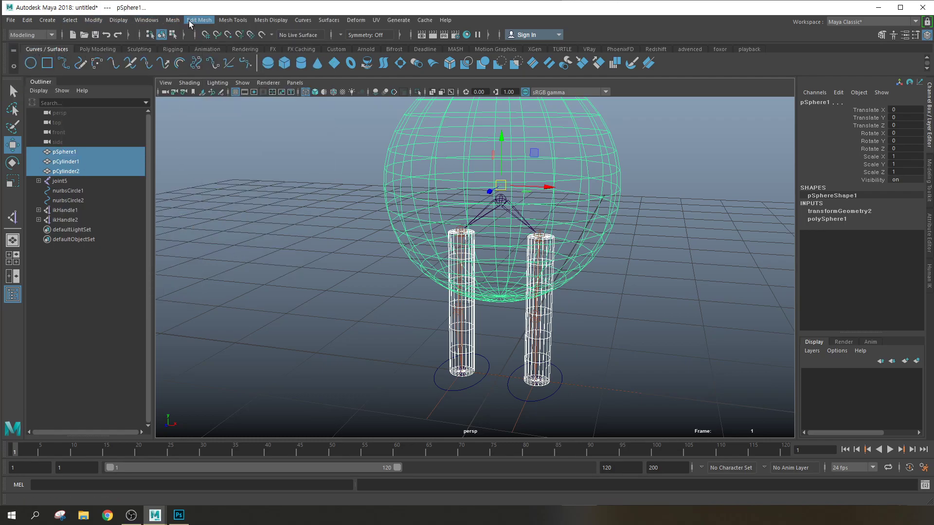
left_click(172, 20)
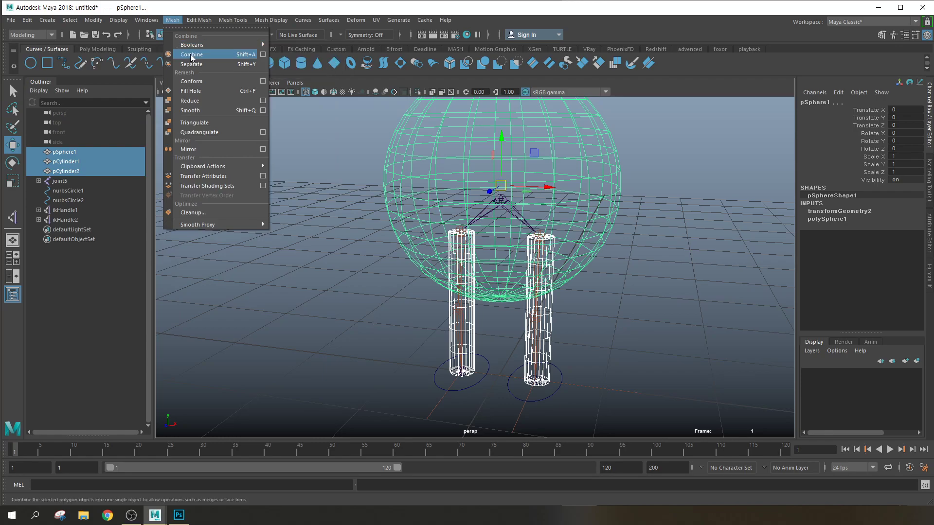
left_click(191, 54)
left_click(597, 316)
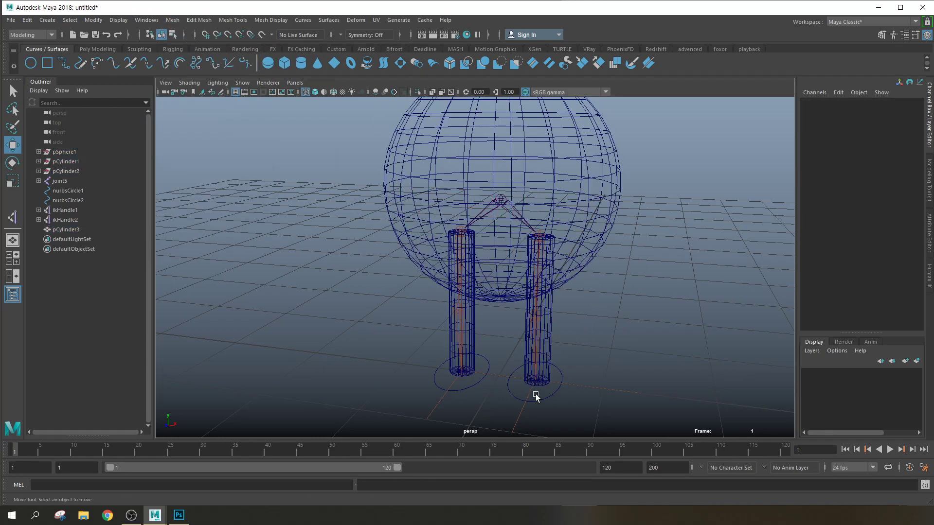
Bind the combined mesh to the root joint's hierarchy using Closest distance, Classic linear skinning and 3 max influences
scroll(559, 387, "up", 3)
left_click(520, 145)
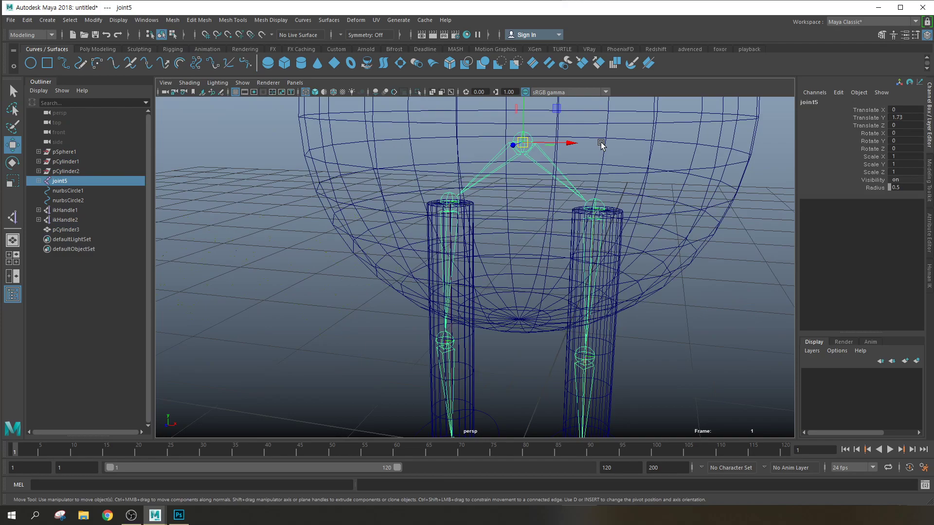
left_click(602, 124, "shift")
left_click(233, 20)
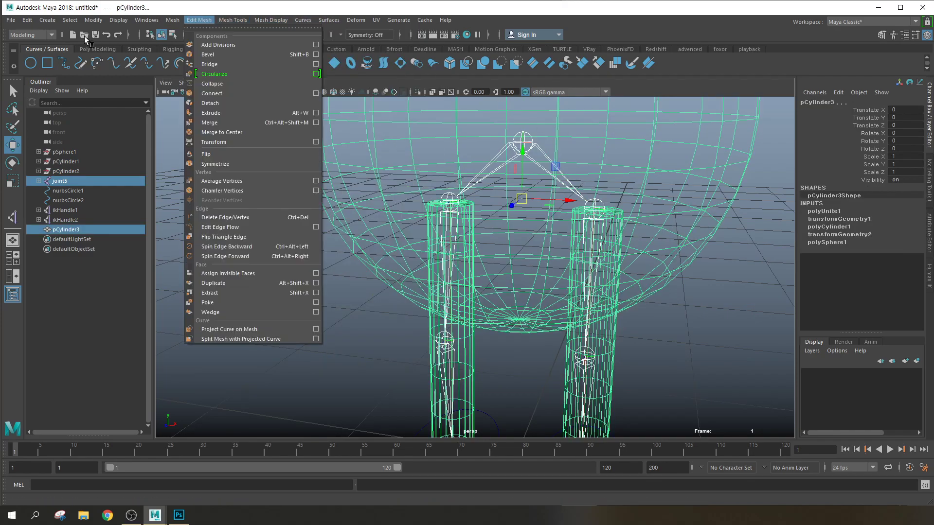
left_click(35, 36)
left_click(19, 56)
left_click(200, 20)
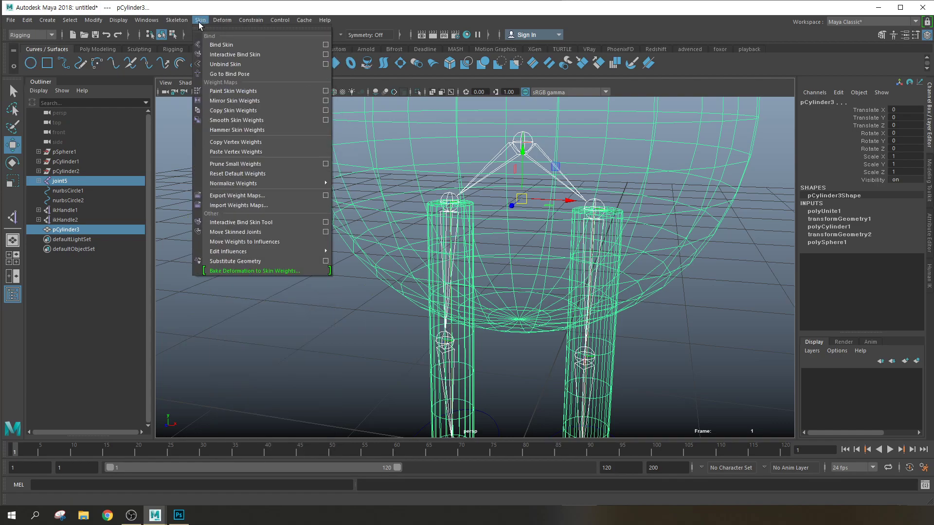
left_click(325, 44)
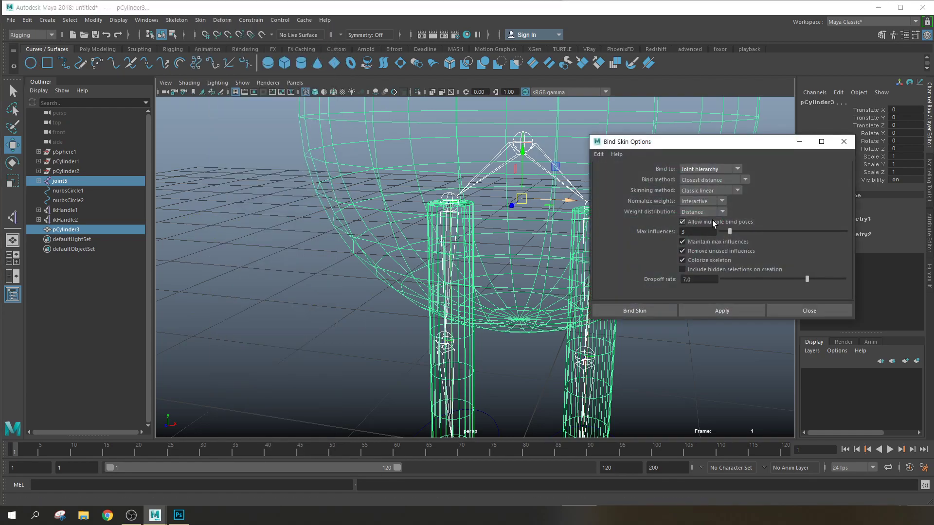
left_click(722, 310)
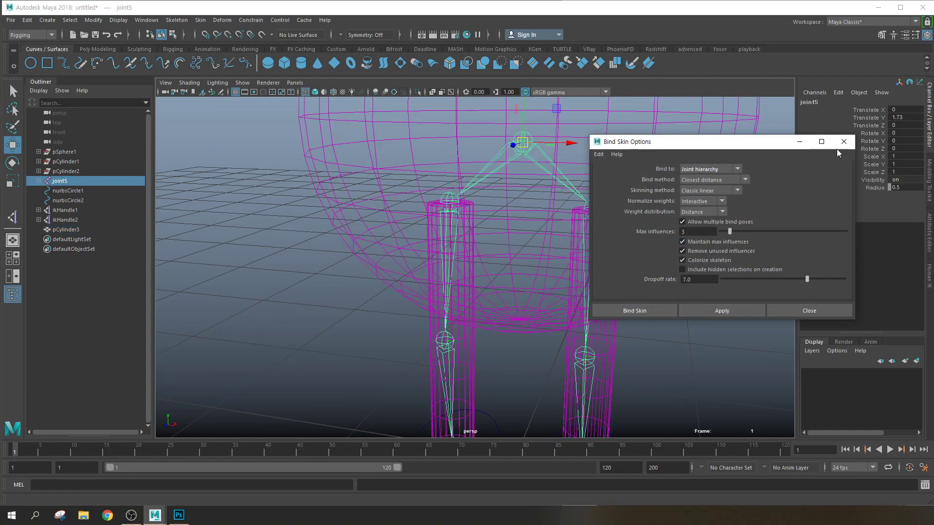
left_click(844, 141)
Select the foot control circle nurbsCircle1 and switch the viewport to shaded display
scroll(714, 240, "down", 5)
left_click(516, 339)
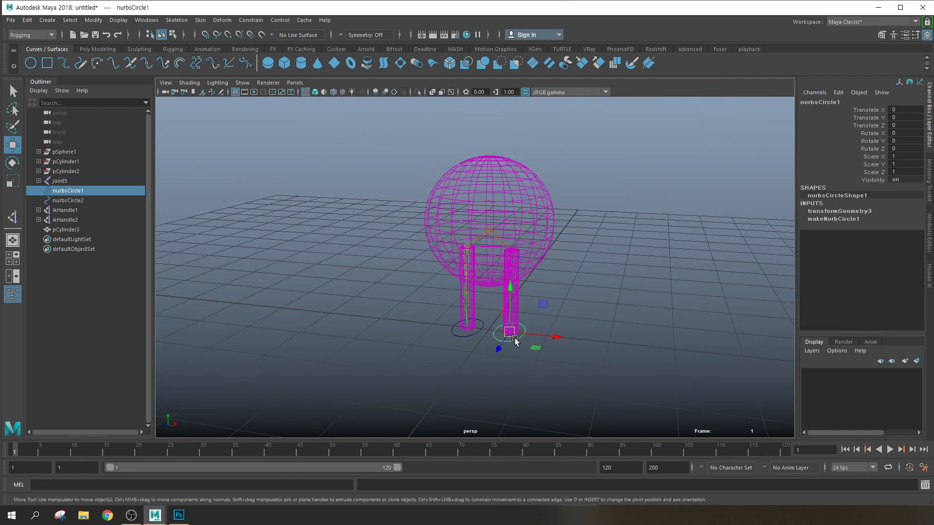
key("5")
Try moving the foot controls to check how the skinned legs deform, undoing each move
left_click_drag(508, 332, 505, 316)
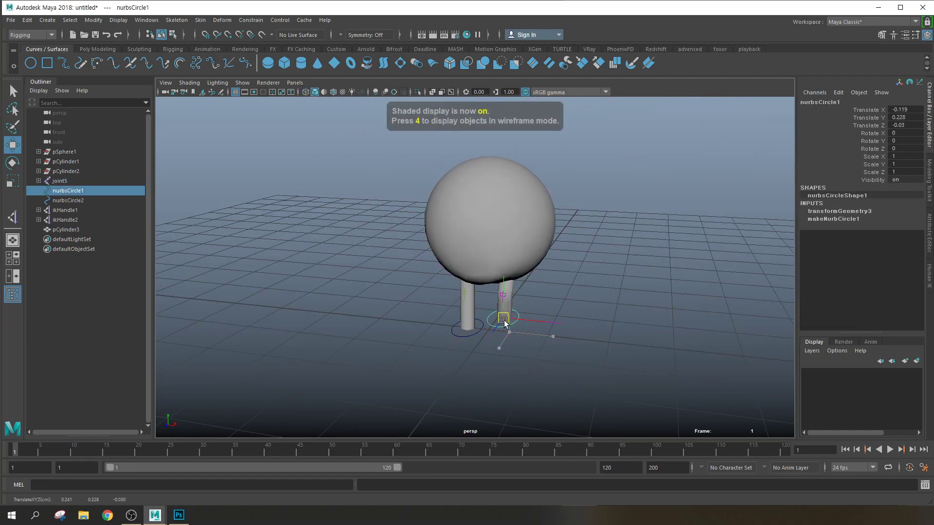
key("ctrl+z")
left_click(475, 335)
mouse_move(468, 328)
left_mouse_down()
mouse_move(465, 306)
mouse_move(473, 322)
mouse_move(465, 325)
left_mouse_up()
key("ctrl+z")
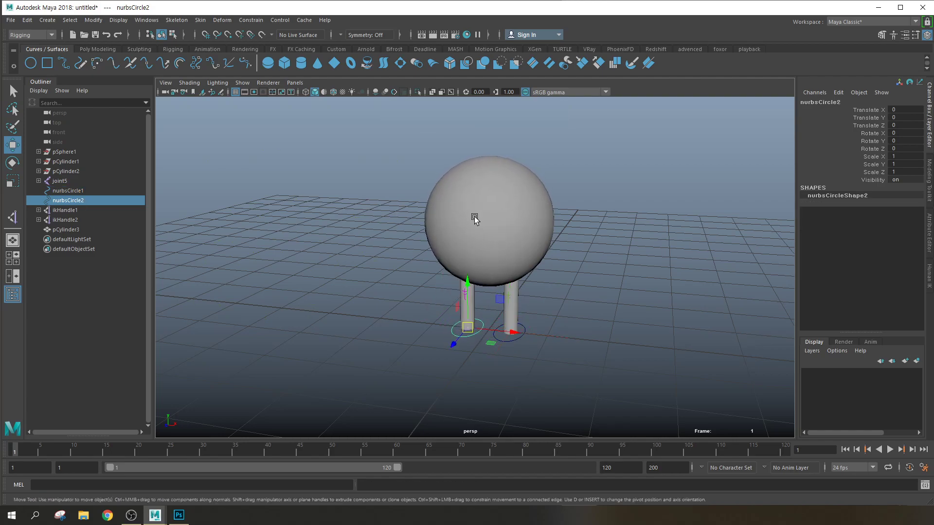
left_click(476, 217)
left_click(474, 335)
left_click_drag(468, 328, 498, 319)
key("ctrl+z")
left_click(516, 339)
key("ctrl+z")
scroll(544, 321, "down", 3)
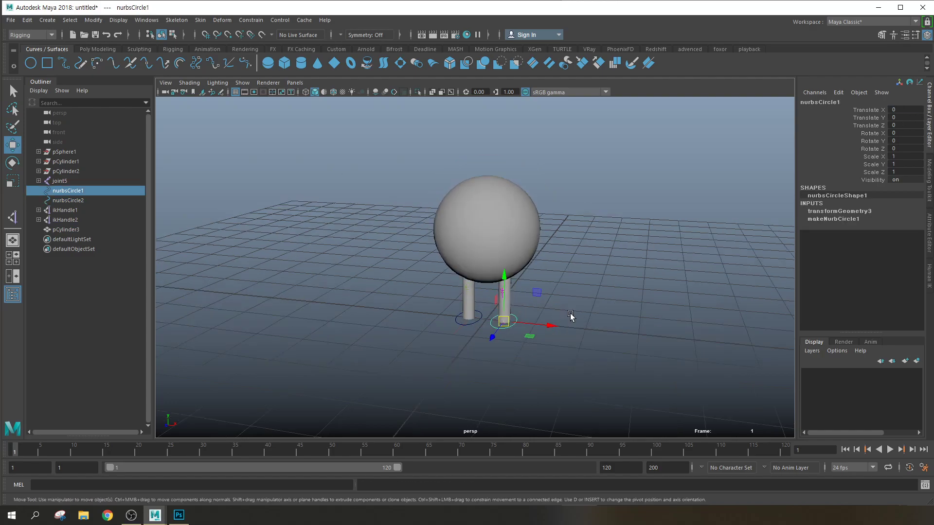
Create a NURBS circle at the origin around both feet and scale it uniformly to about 1.415
left_click(31, 63)
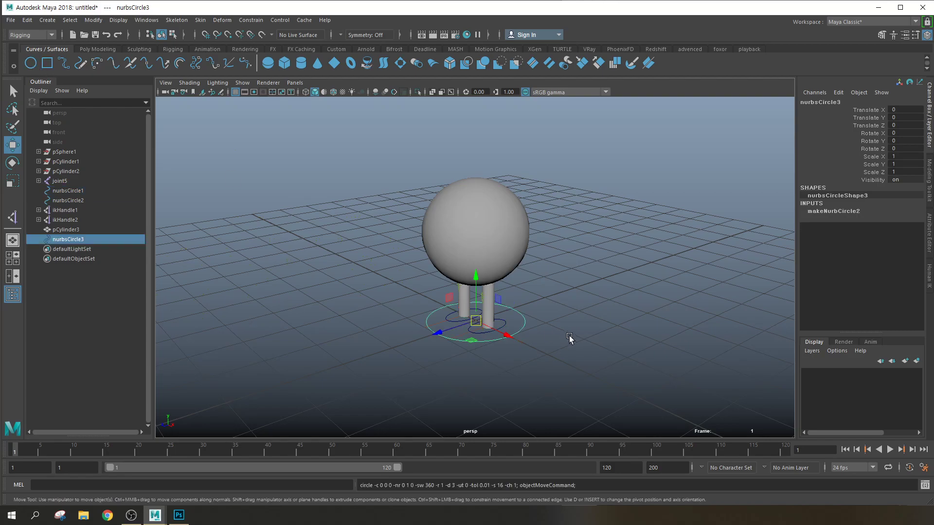
key("r")
left_click_drag(477, 320, 508, 313)
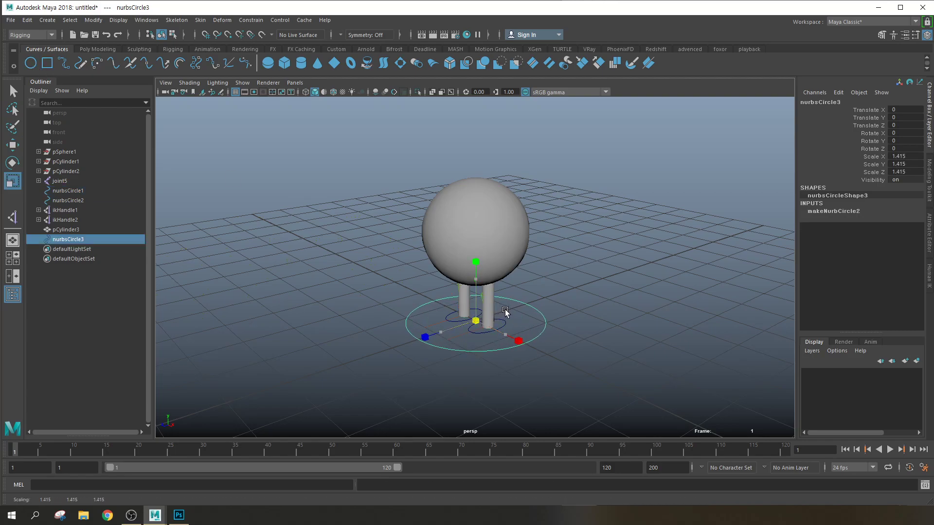
key("w")
Parent-constrain the root joint joint5 to the large control circle nurbsCircle3, using wireframe display to reach the joint
scroll(534, 386, "up", 3)
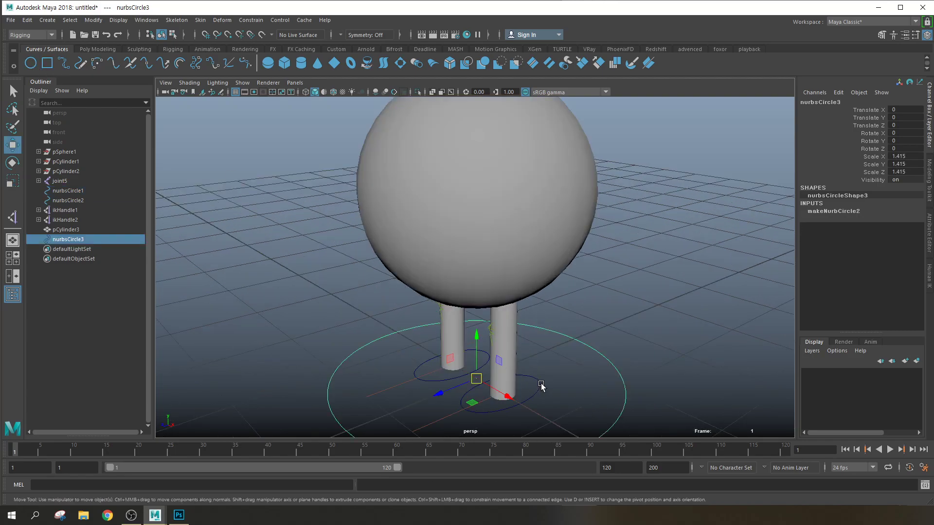
scroll(540, 380, "down", 2)
key("4")
left_click(479, 217, "shift")
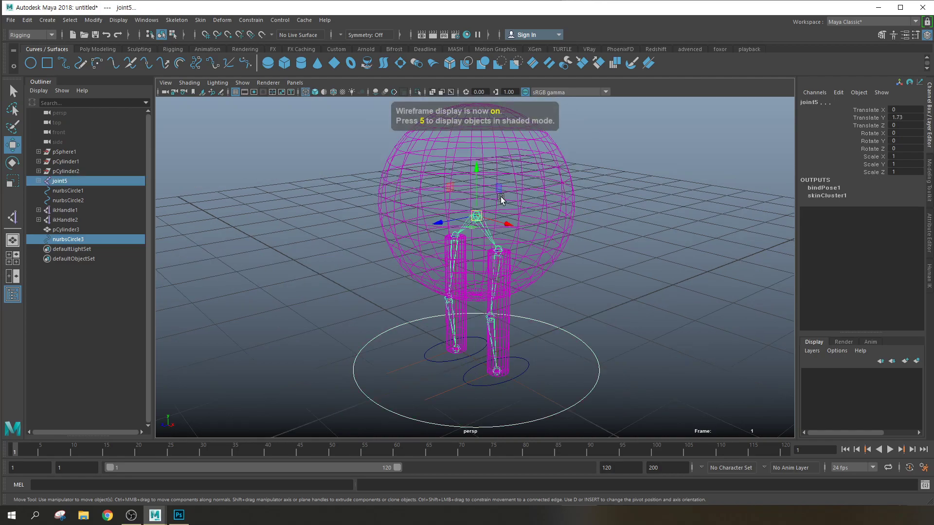
left_click(251, 20)
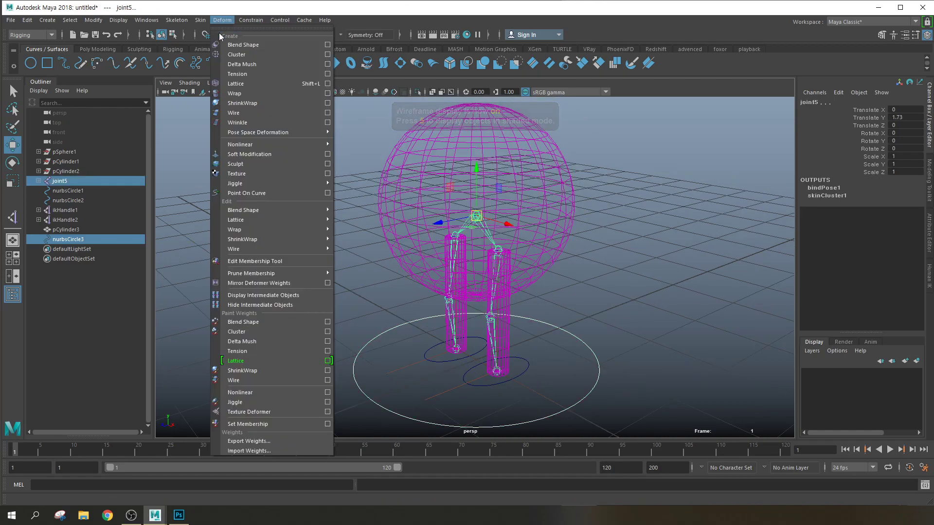
mouse_move(263, 20)
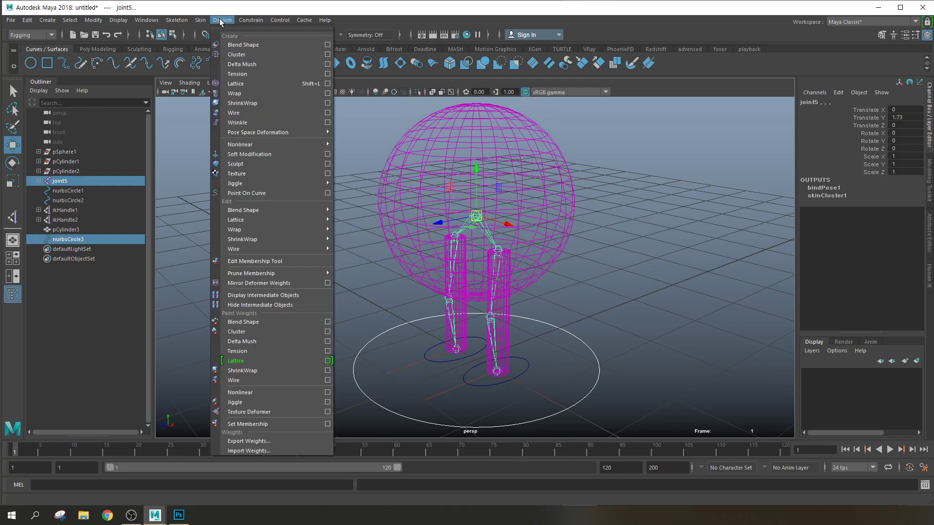
left_click(265, 45)
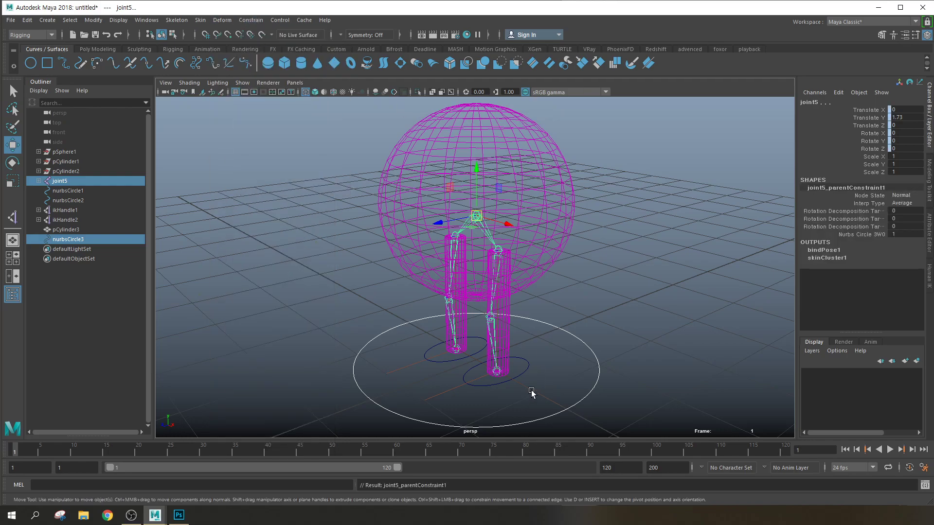
Try moving the large control circle to check that the root joint follows, and undo the move
left_click(517, 407)
mouse_move(476, 359)
left_mouse_down()
mouse_move(450, 346)
mouse_move(494, 360)
left_mouse_up()
key("ctrl+z")
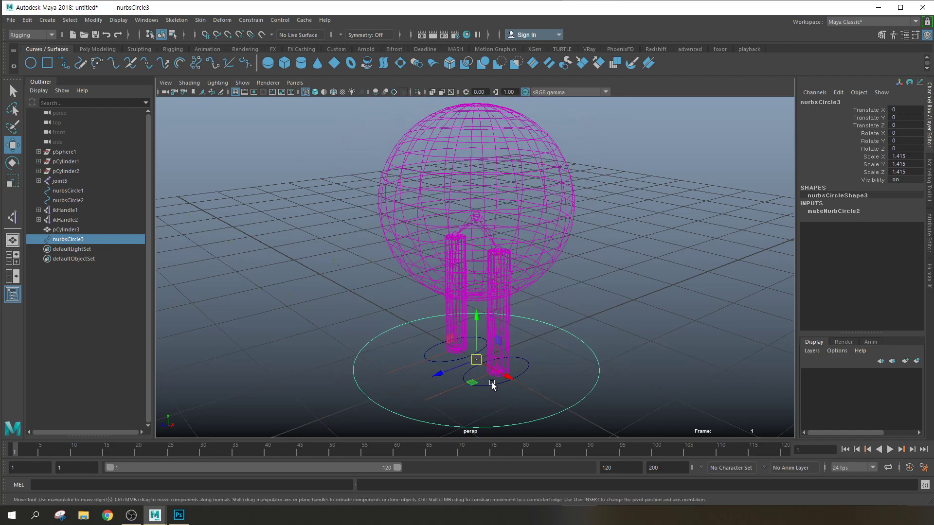
Parent both foot control circles, nurbsCircle1 and nurbsCircle2, under the large circle nurbsCircle3
left_click(492, 385)
left_click(447, 358, "shift")
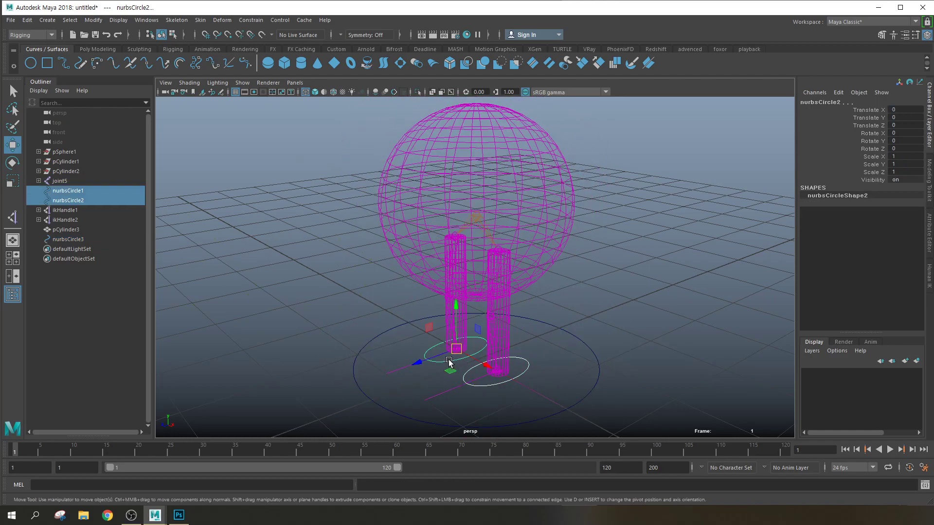
left_click(598, 379, "shift")
key("p")
Try moving the large control circle in wireframe and shaded display to check that the whole character follows
left_click(590, 377)
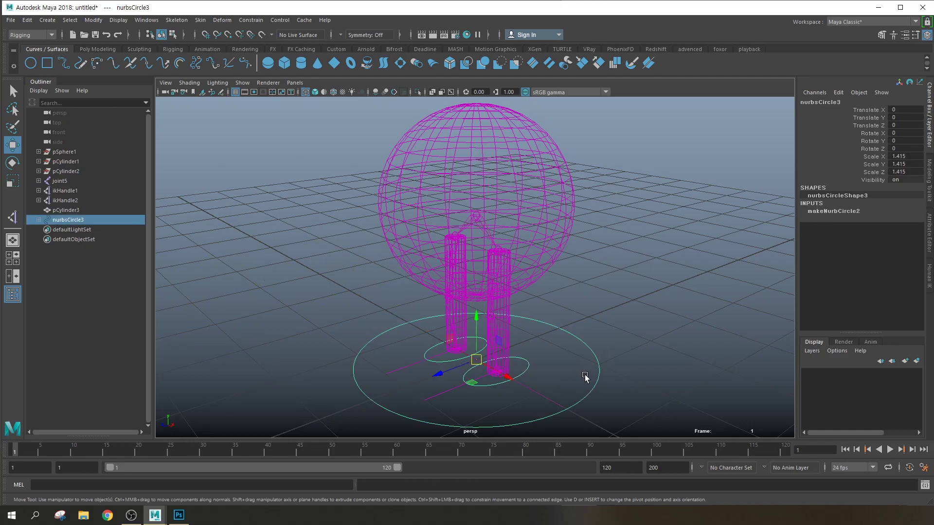
left_click_drag(476, 359, 457, 320)
key("ctrl+z")
scroll(530, 345, "down", 6)
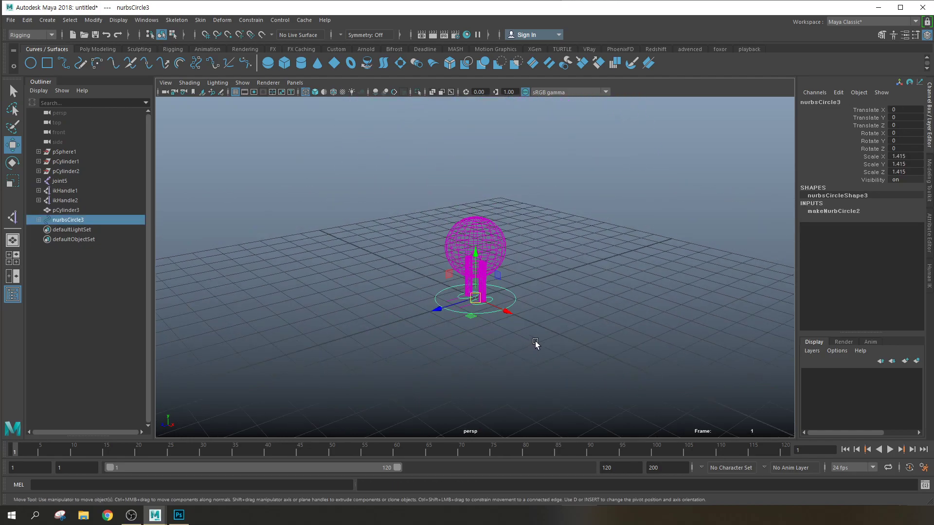
key("5")
left_click_drag(448, 304, 394, 323)
scroll(445, 333, "up", 6)
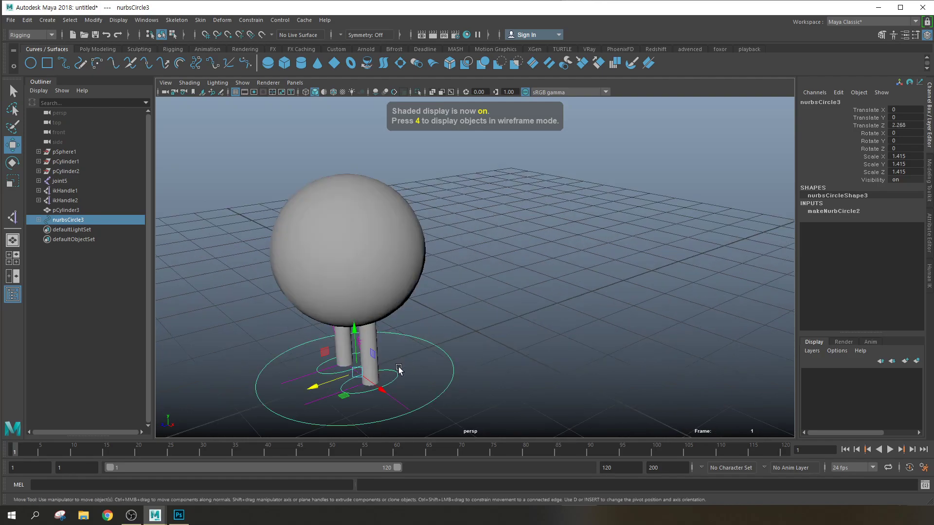
Try moving each foot control circle under the large circle, undo the test moves, and reselect the parent circle nurbsCircle3
left_click(395, 372)
left_click_drag(369, 382, 366, 366)
key("ctrl+z")
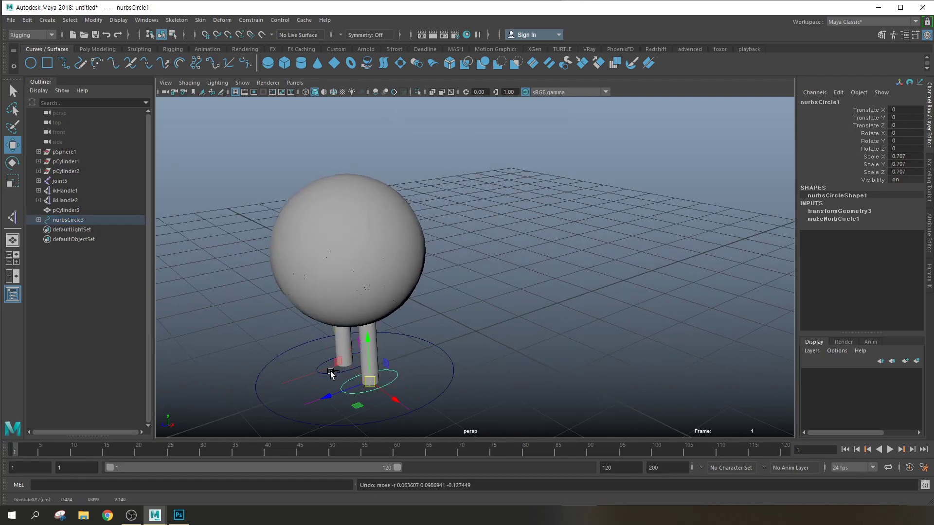
left_click(333, 373)
key("ctrl+z")
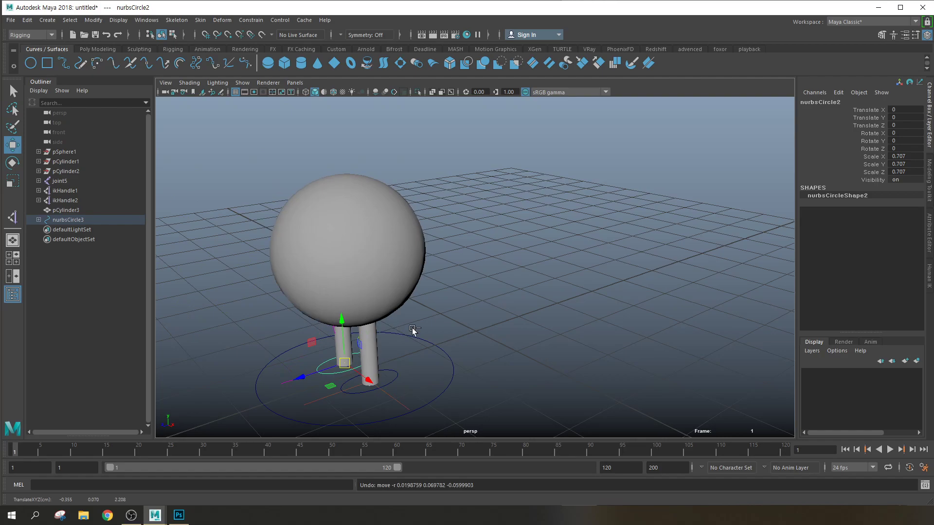
key("Up")
scroll(428, 325, "down", 10)
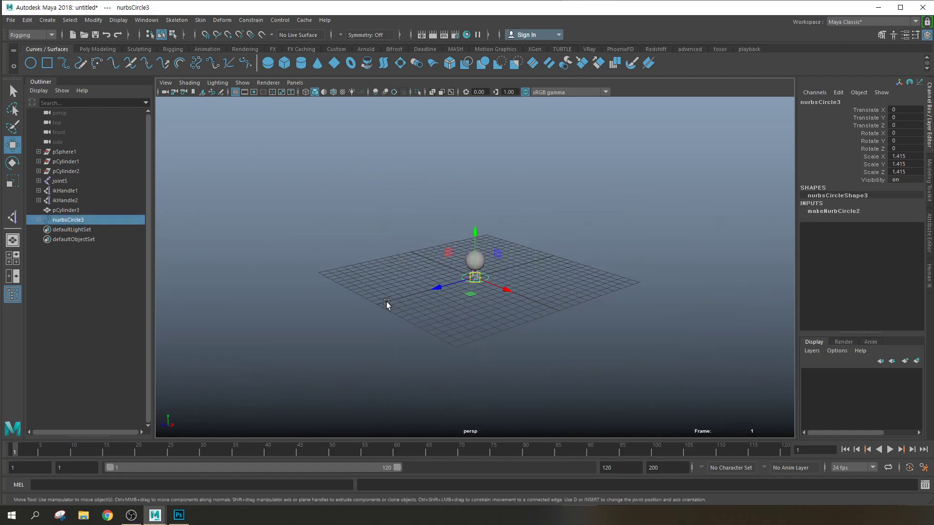
scroll(515, 270, "down", 2)
scroll(498, 292, "up", 8)
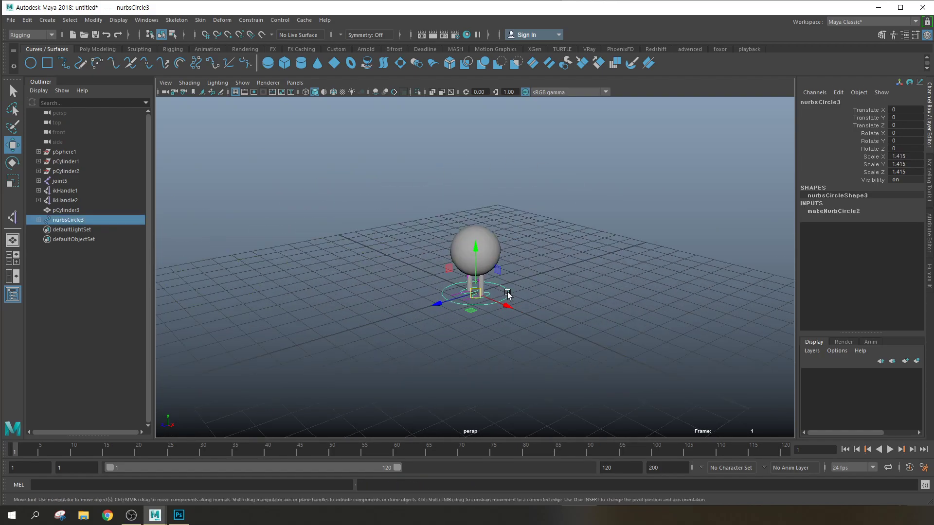
key("space")
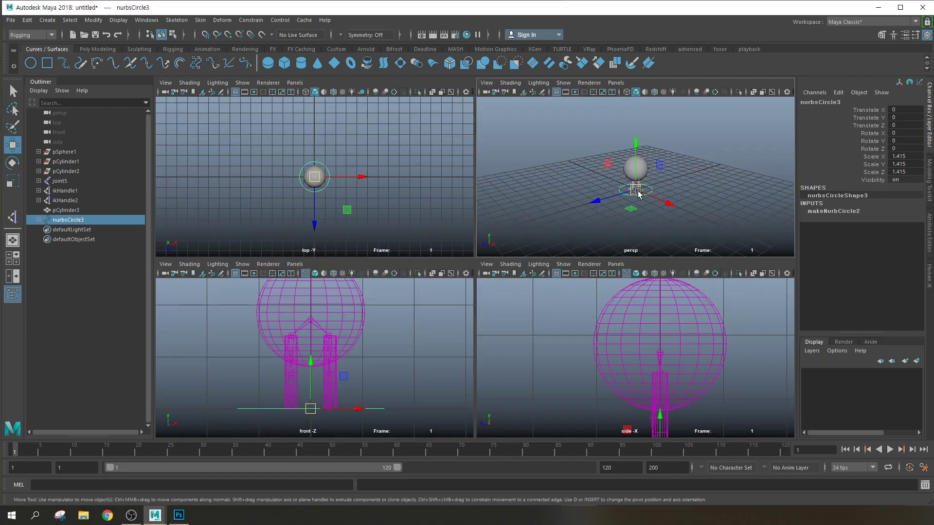
key("space")
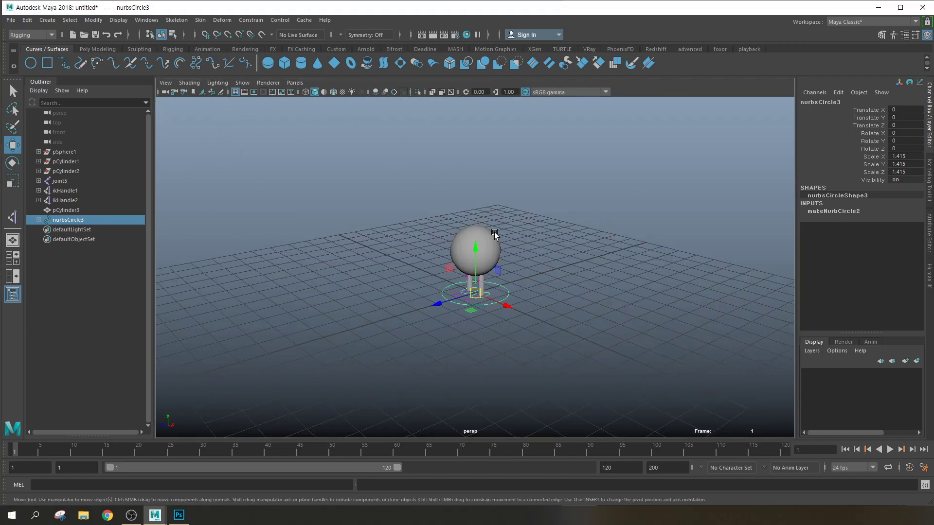
scroll(555, 295, "down", 7)
left_click_drag(454, 294, 509, 289, "alt")
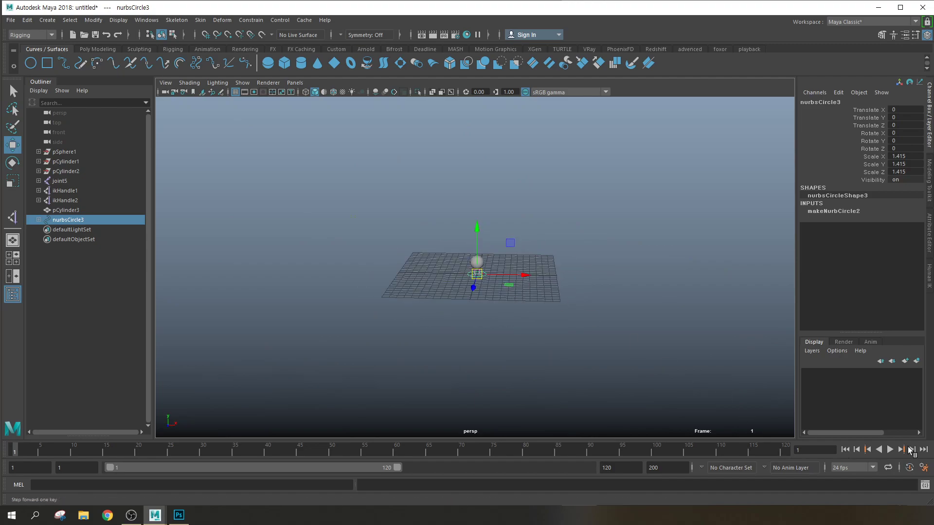
key("alt+Tab")
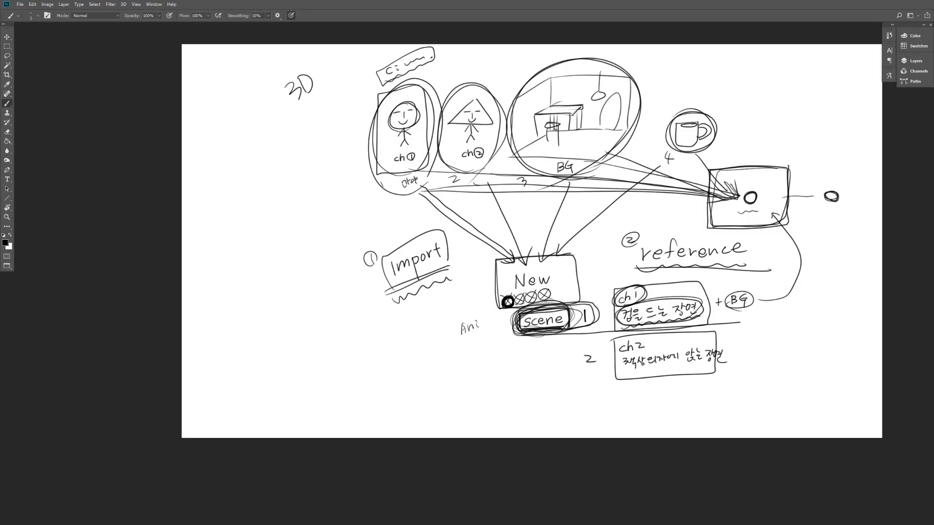
key("alt+Tab")
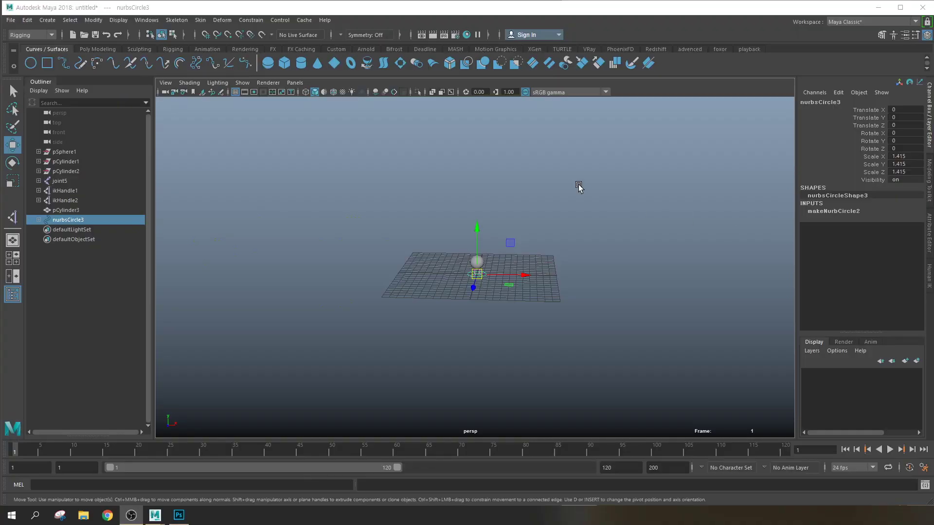
Start saving the scene and browse to the FoxoR (D:) drive as the location, widening the folder pane
left_click(10, 21)
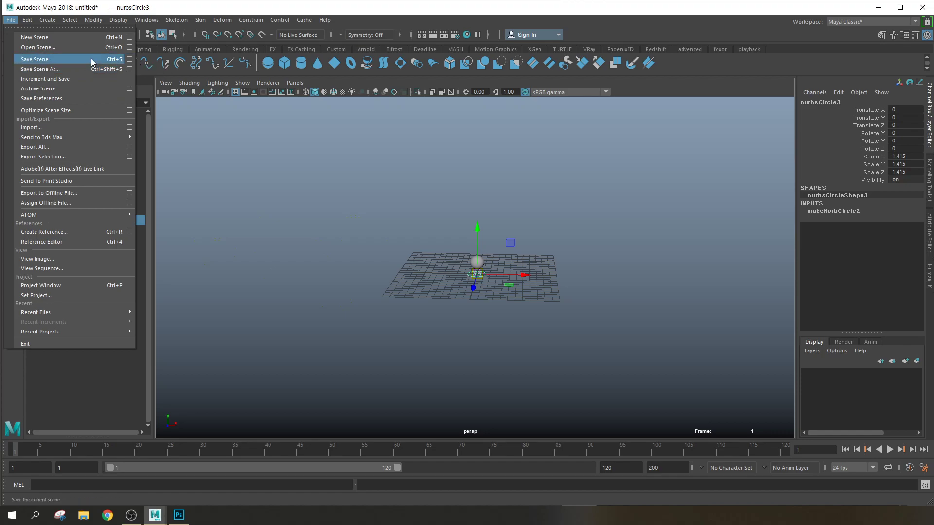
left_click(432, 208)
key("q")
key("ctrl+s")
left_click_drag(277, 20, 457, 61)
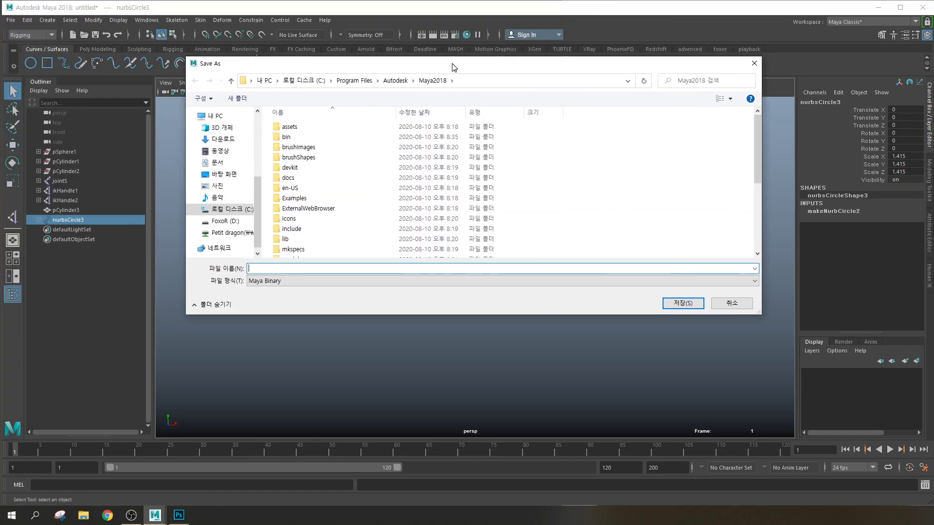
left_click_drag(258, 201, 253, 220)
left_click(231, 207)
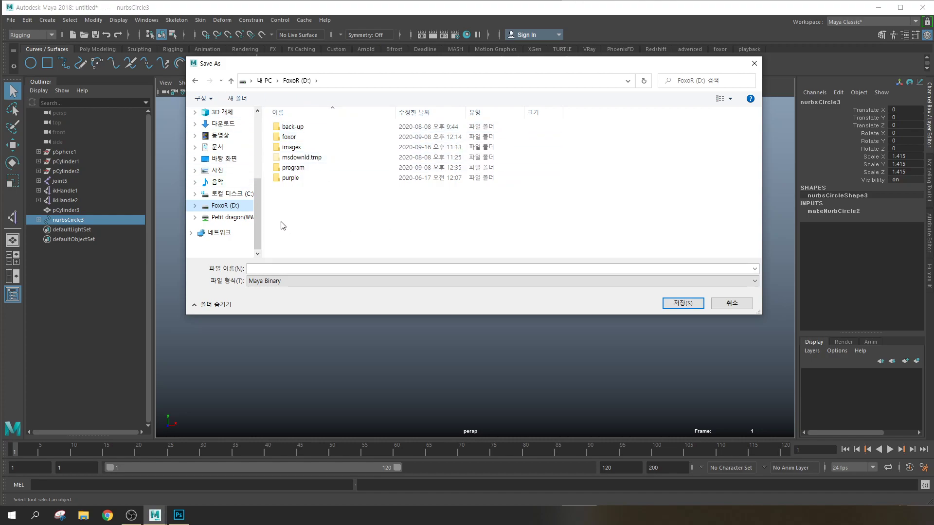
mouse_move(259, 216)
left_mouse_down()
mouse_move(257, 202)
mouse_move(257, 232)
left_mouse_up()
left_click_drag(259, 205, 336, 204)
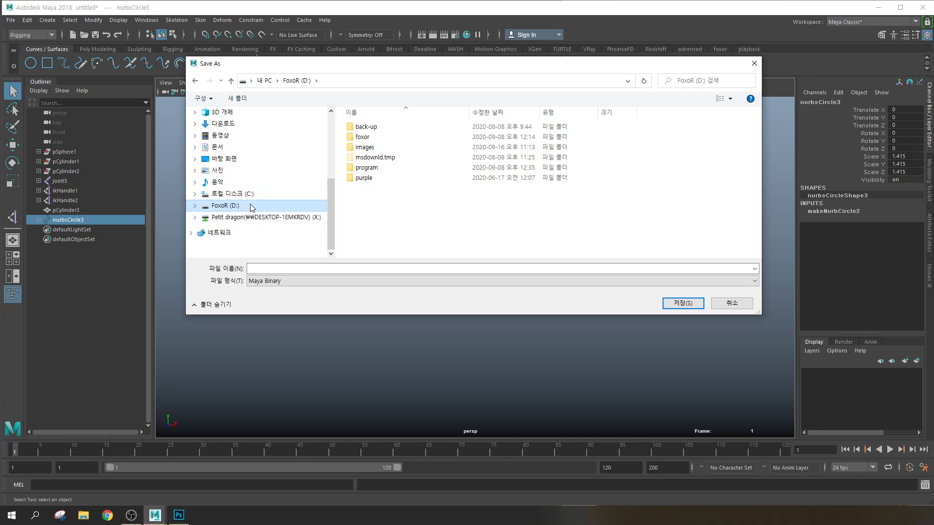
left_click_drag(307, 72, 327, 110)
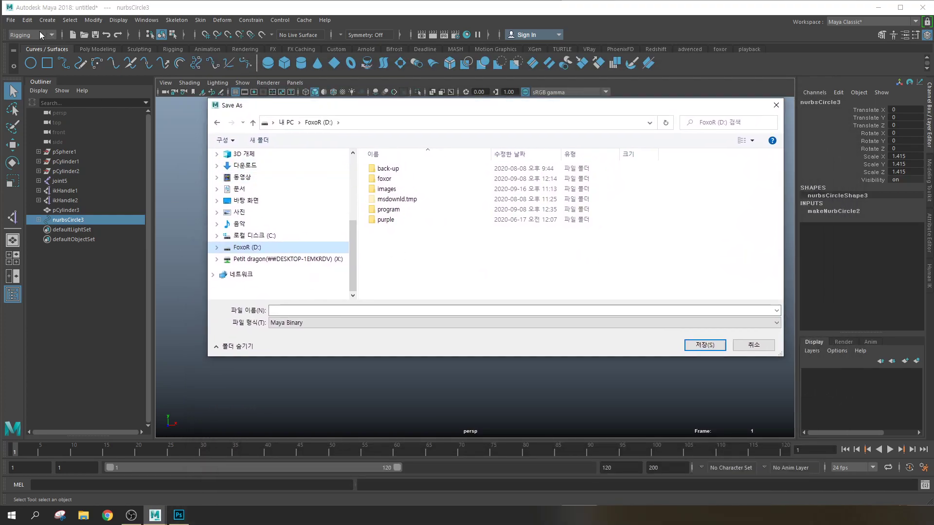
left_click_drag(307, 108, 650, 124)
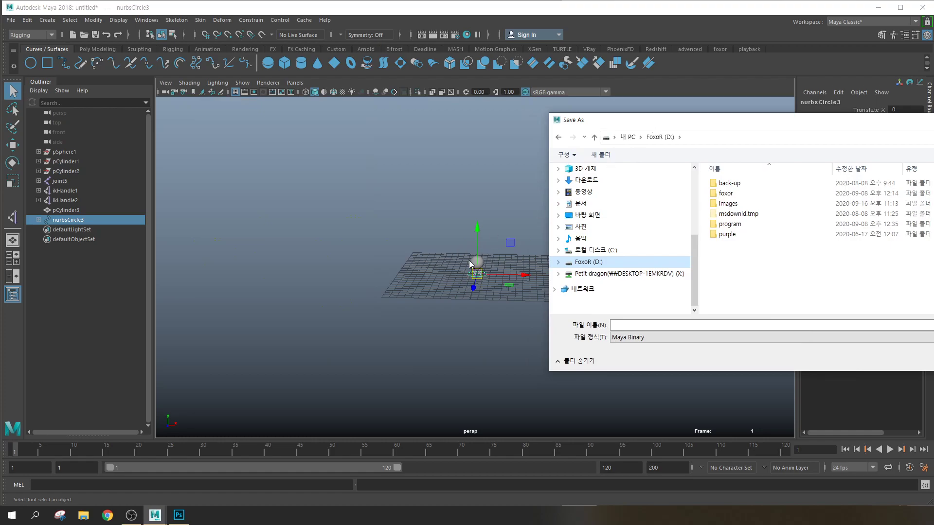
left_click_drag(635, 124, 345, 105)
left_click_drag(255, 176, 360, 177)
left_click_drag(503, 110, 449, 129)
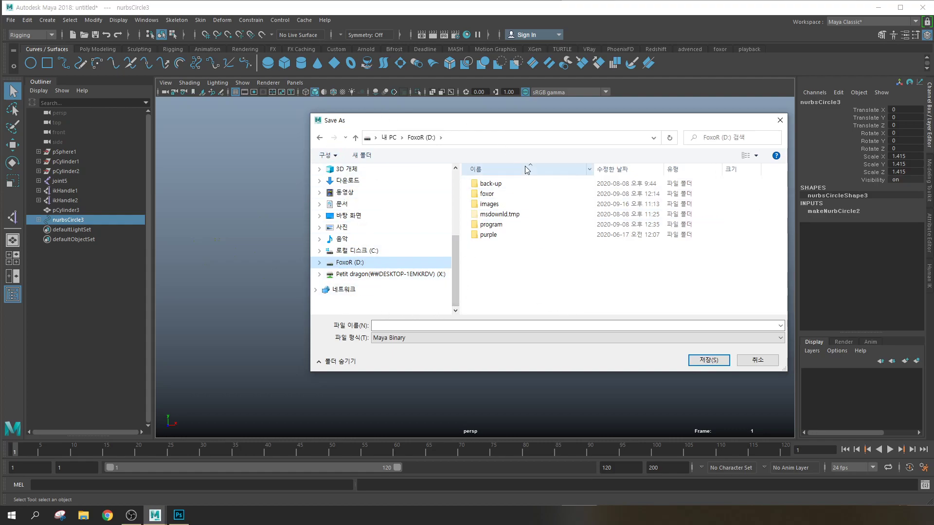
left_click_drag(481, 125, 377, 131)
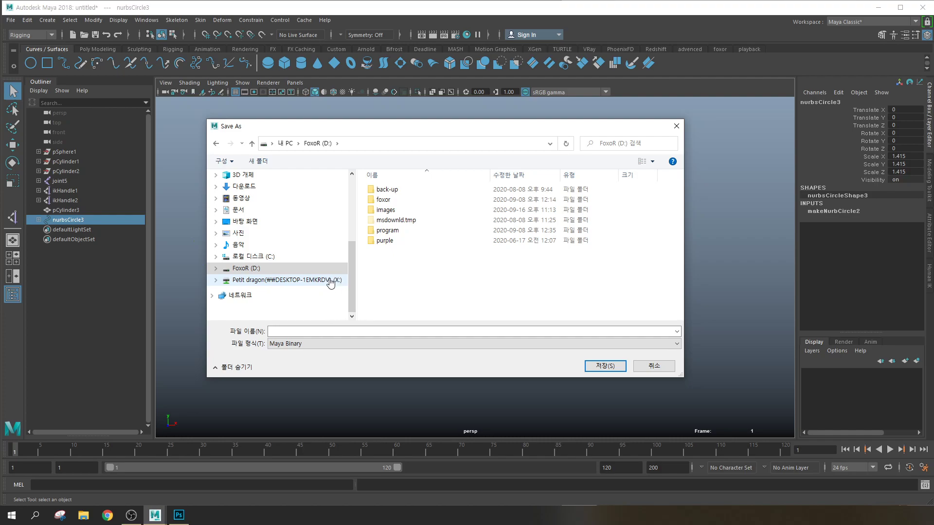
Create a new folder named jolhak_project on the FoxoR (D:) drive
left_click(244, 268)
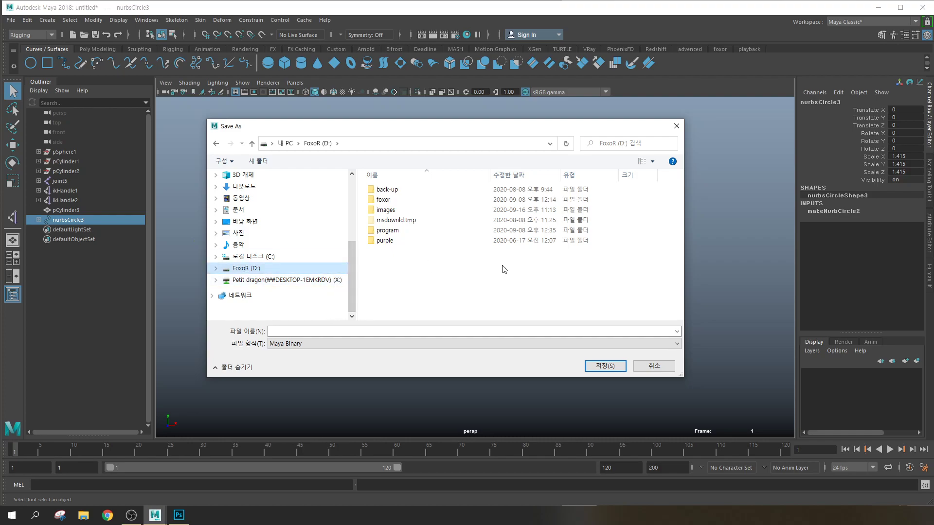
right_click(415, 264)
left_click(441, 270)
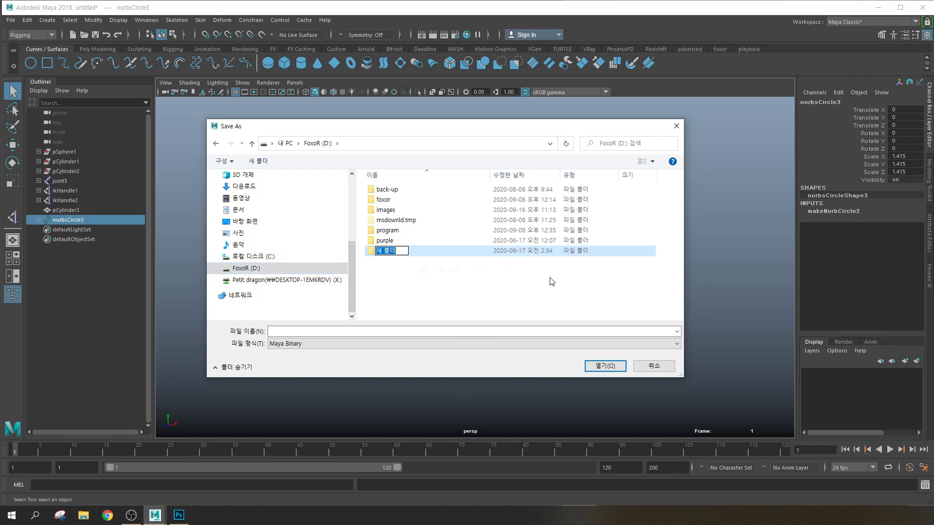
type("d")
key("Return")
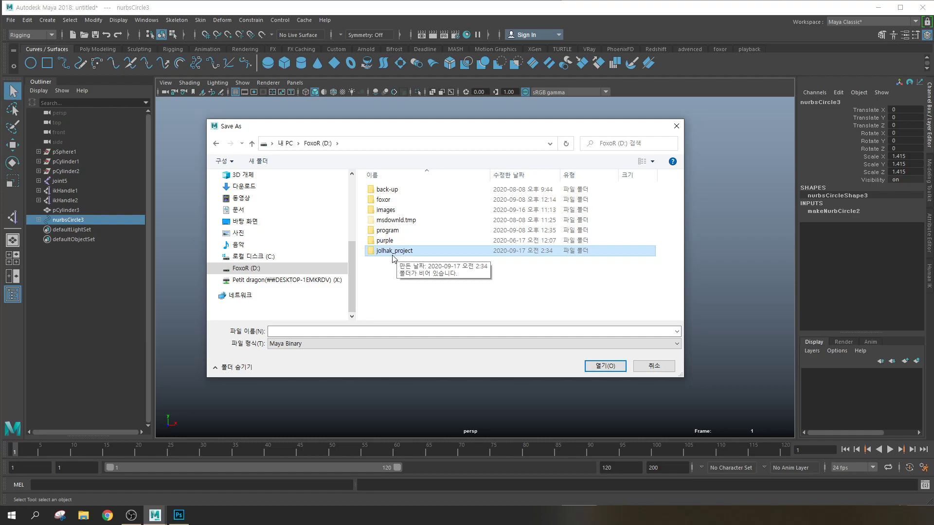
left_click(83, 515)
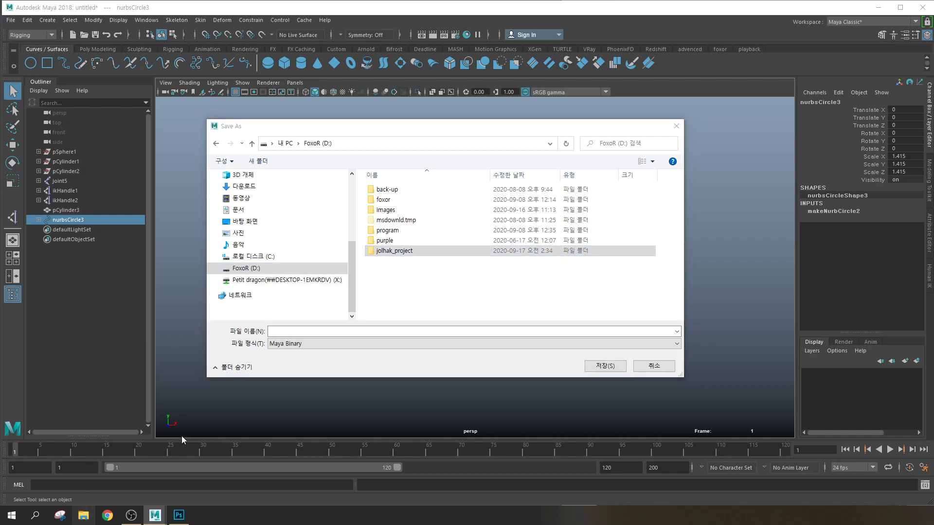
left_click_drag(466, 142, 465, 149)
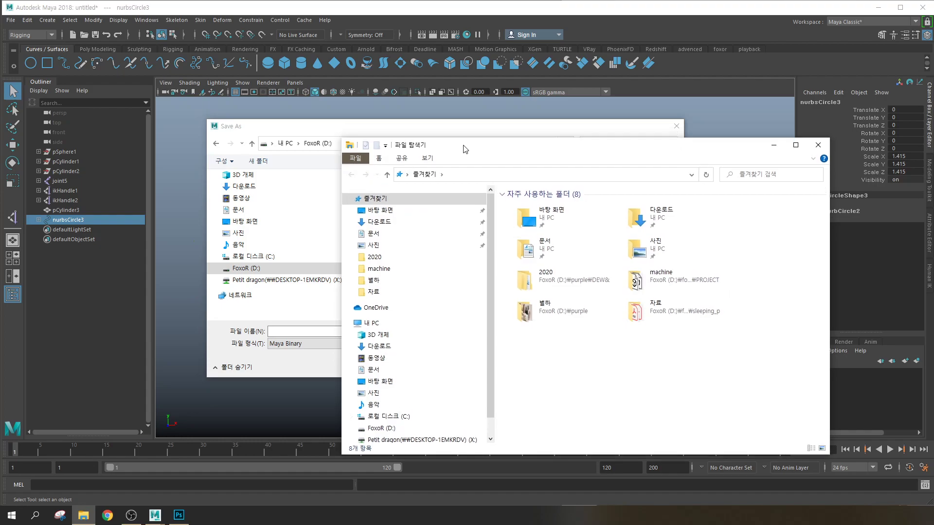
left_click(819, 146)
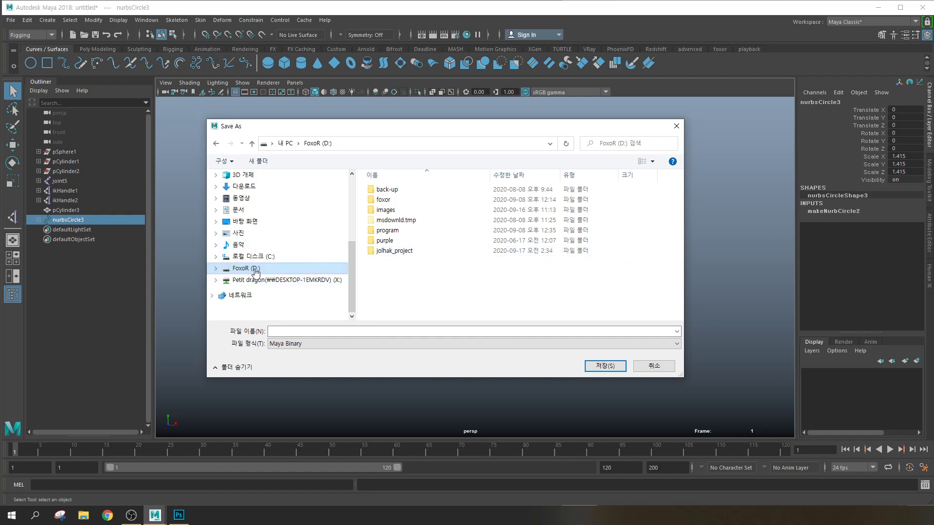
Open the jolhak_project folder and create a subfolder named assets in it
double_click(402, 251)
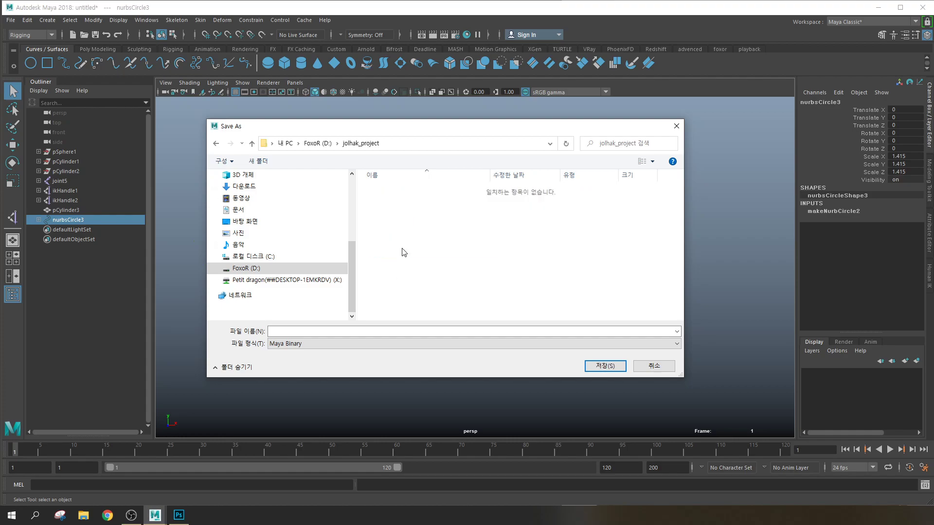
right_click(443, 232)
left_click(471, 238)
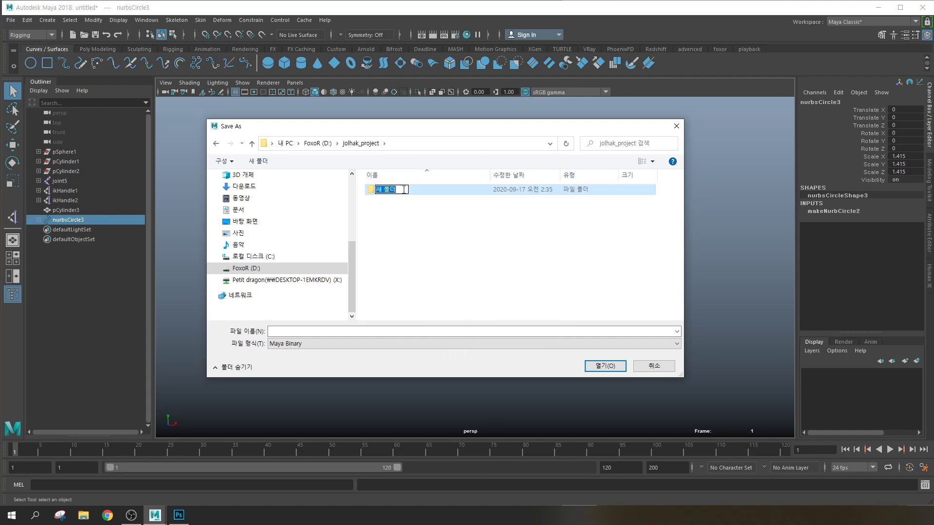
type("d")
key("Return")
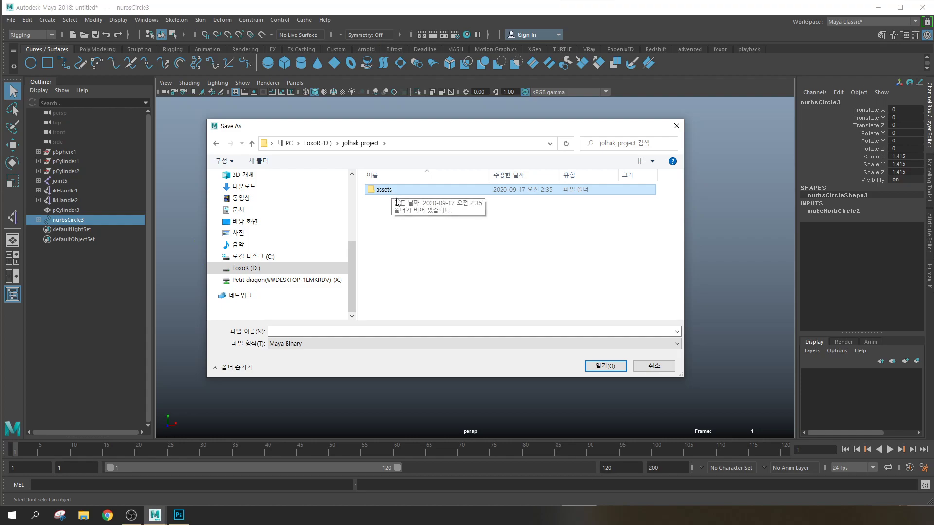
Create a second subfolder named source inside jolhak_project
right_click(399, 224)
left_click(433, 234)
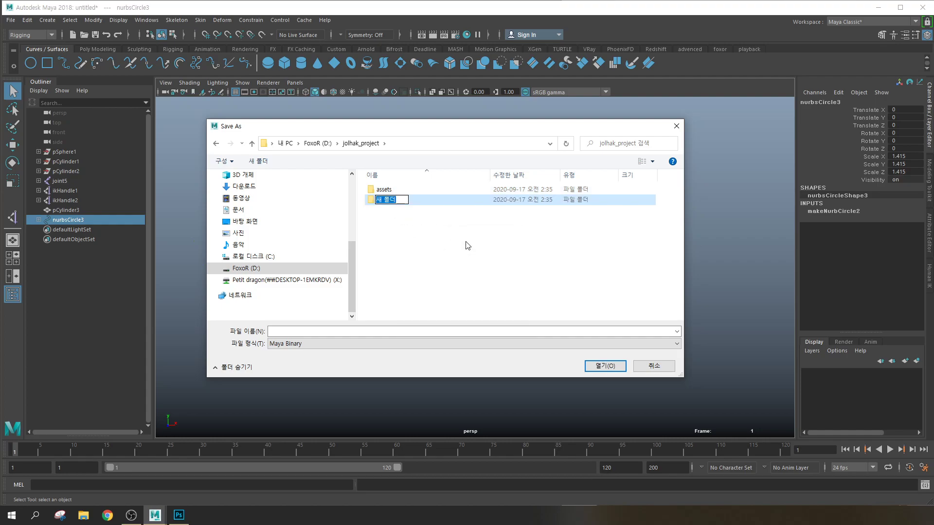
key("BackSpace")
type("ia")
type("ma")
key("BackSpace")
key("BackSpace")
key("BackSpace")
key("BackSpace")
key("BackSpace")
type("source")
key("Return")
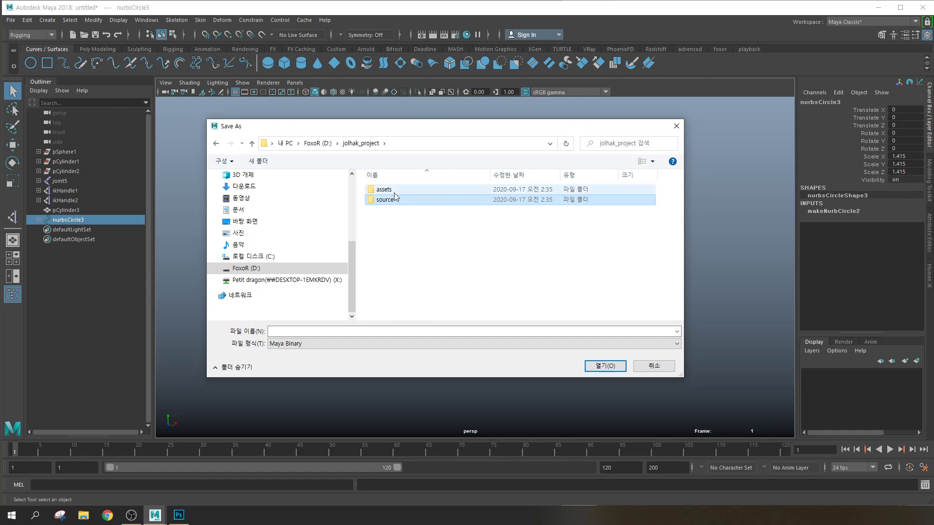
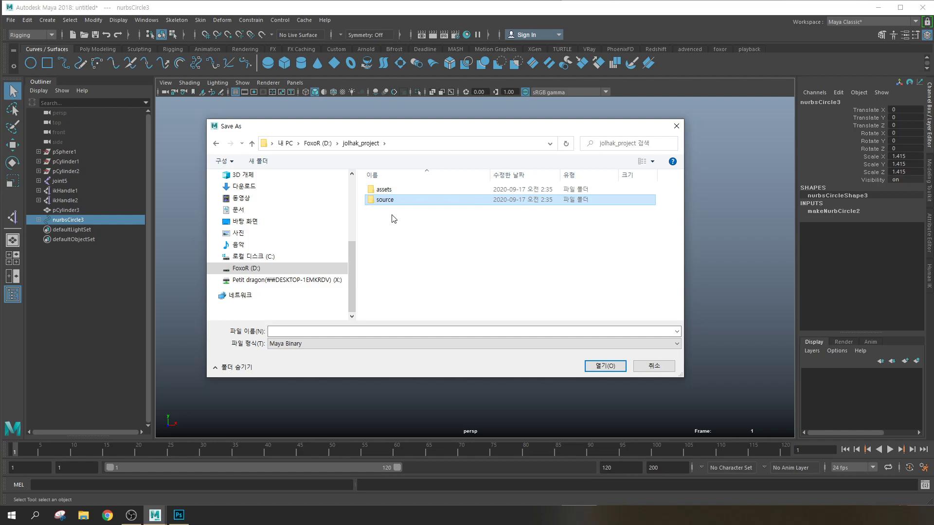
Save the scene in the assets folder as a Maya Binary file named ch1
left_click(390, 189)
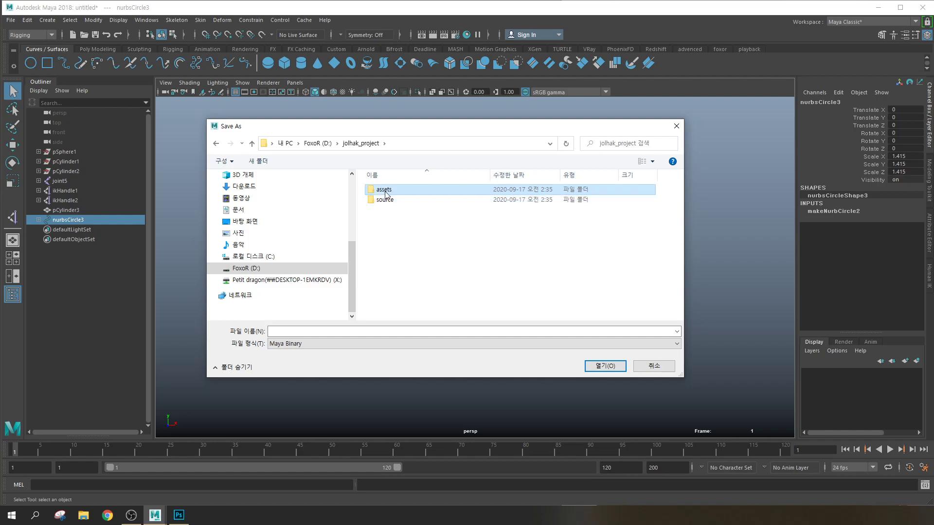
double_click(384, 190)
left_click(316, 331)
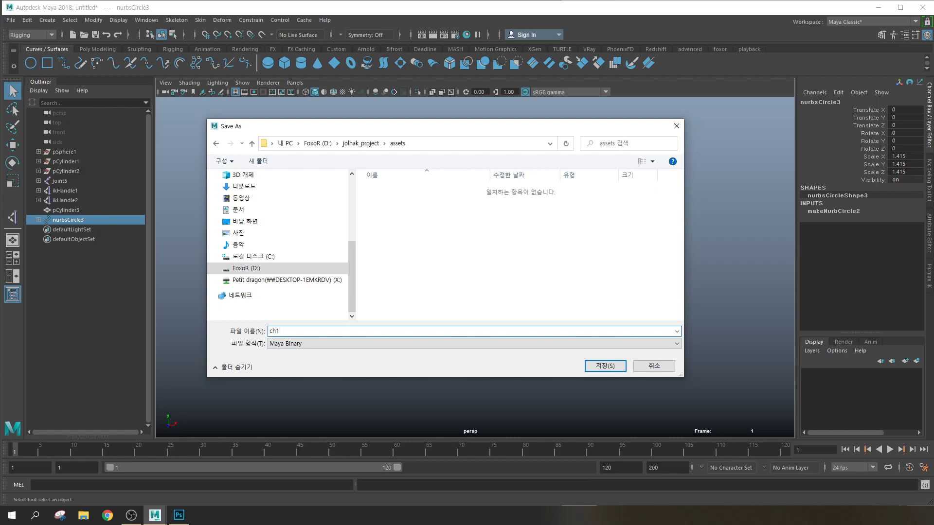
key("Return")
key("w")
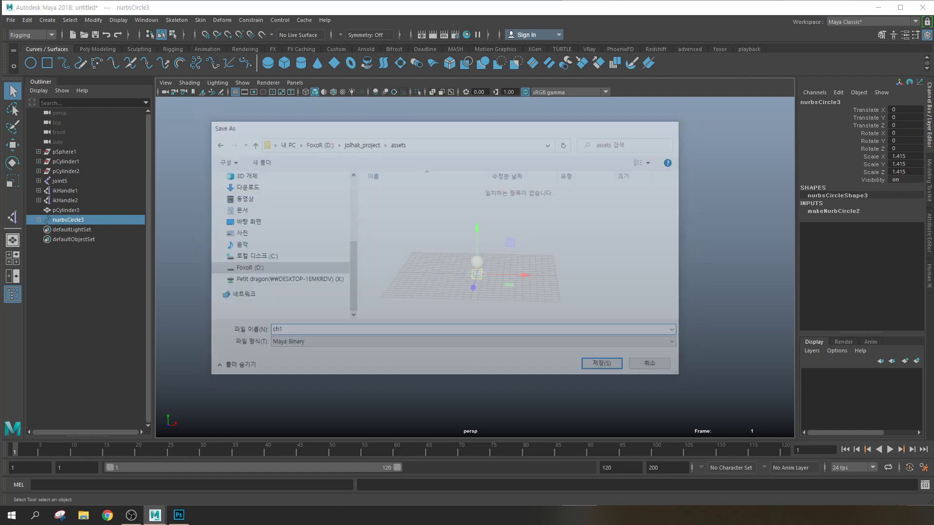
scroll(467, 274, "up", 5)
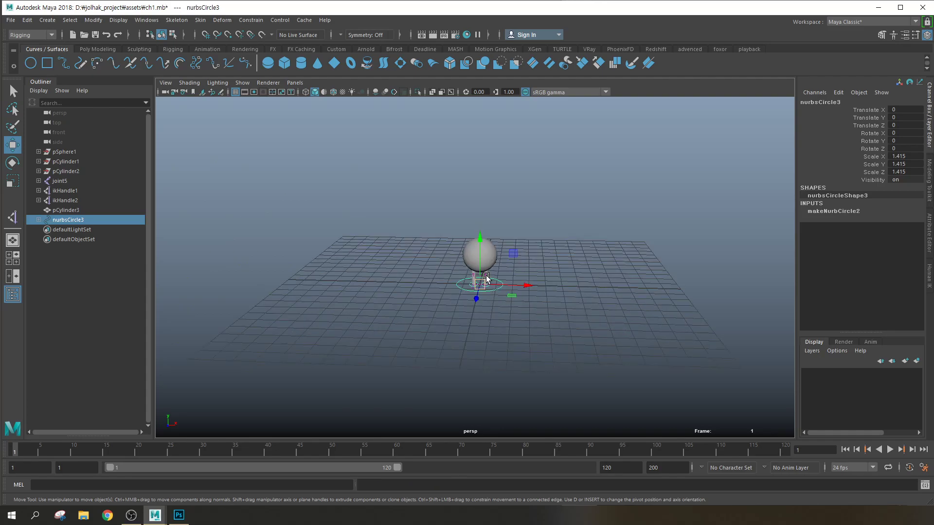
left_click_drag(548, 215, 453, 331)
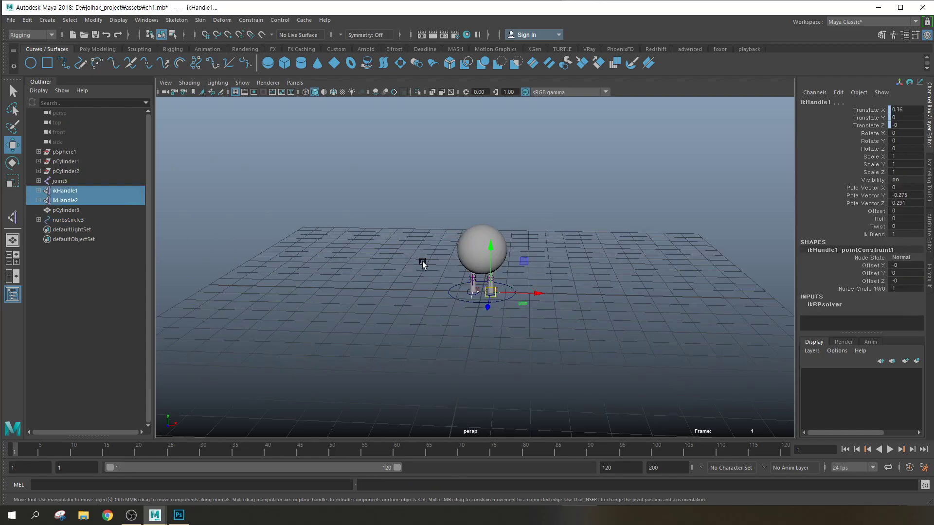
left_click(503, 299)
left_click_drag(501, 289, 478, 288, "alt")
left_click(531, 263)
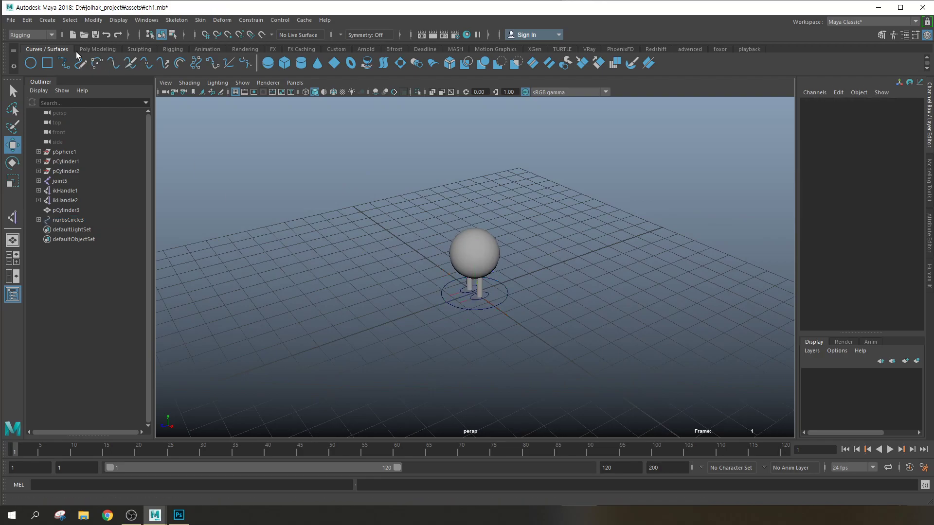
left_click_drag(407, 241, 483, 227, "alt")
right_click_drag(483, 227, 509, 212, "alt")
Unbind the skin from the character's body mesh, pCylinder3
left_click(526, 187)
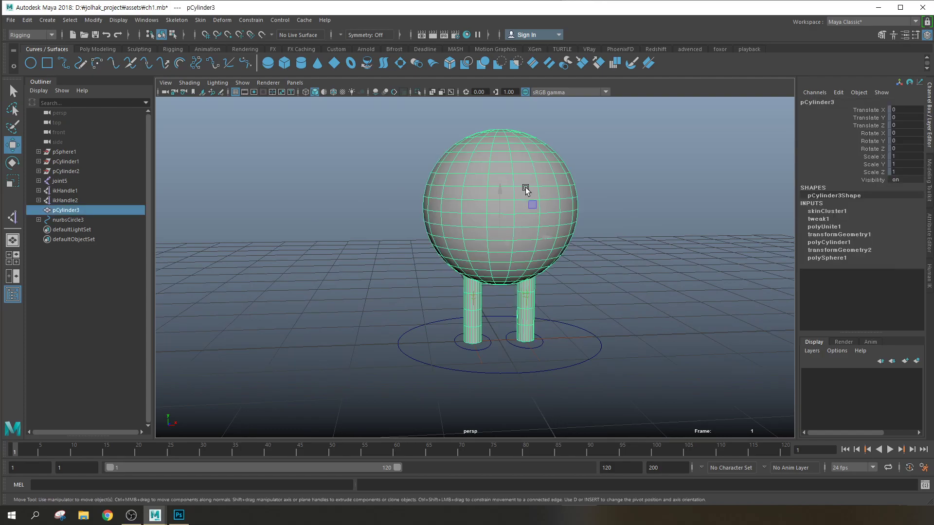
left_click(189, 22)
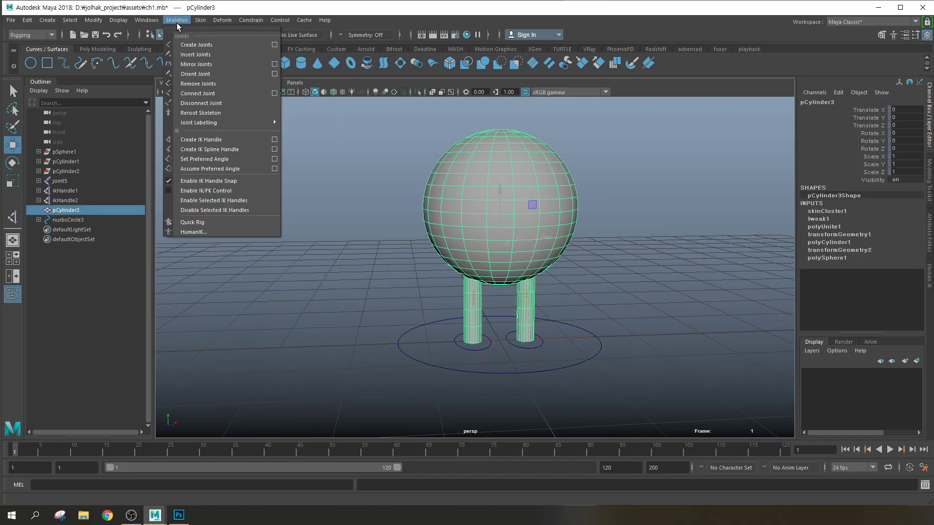
mouse_move(200, 22)
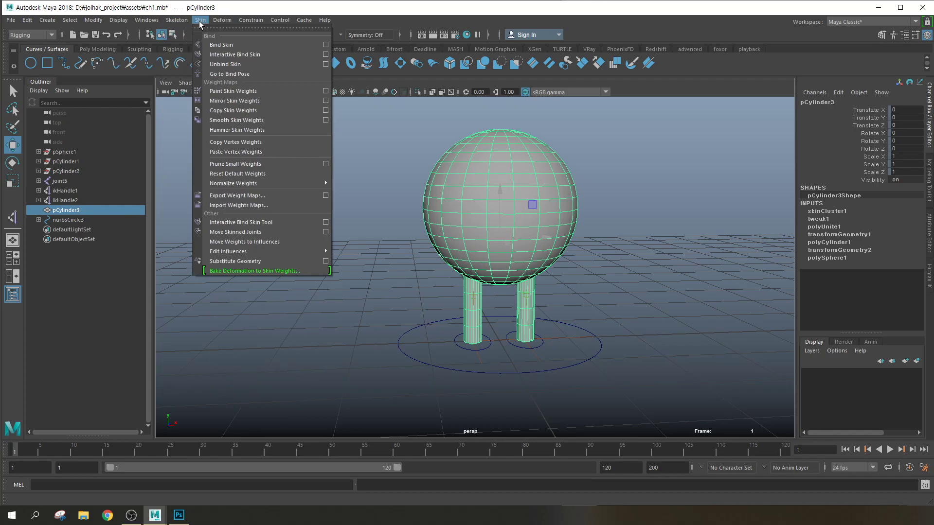
left_click(226, 64)
left_click(609, 228)
left_click(564, 199)
left_click_drag(563, 198, 580, 198, "alt")
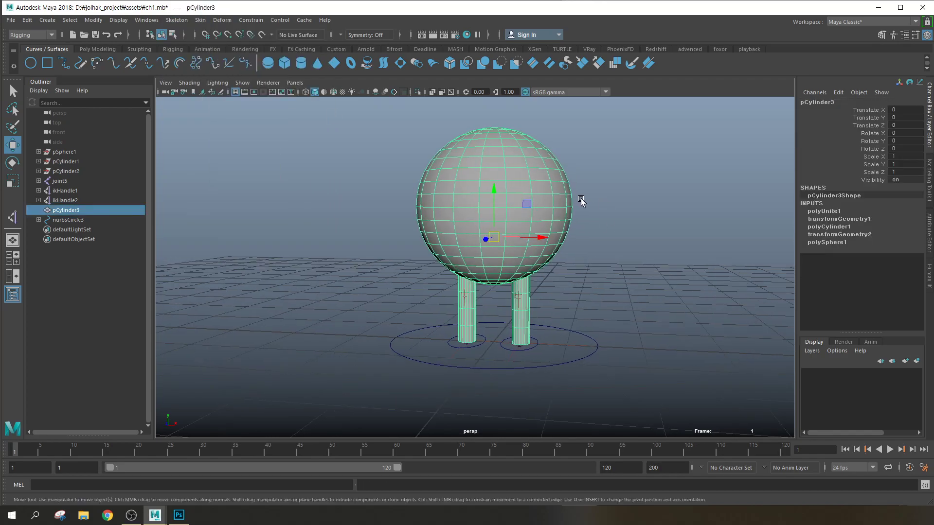
Switch to the Modeling menu set and separate the pCylinder3 mesh into its individual parts
left_click(147, 20)
mouse_move(167, 62)
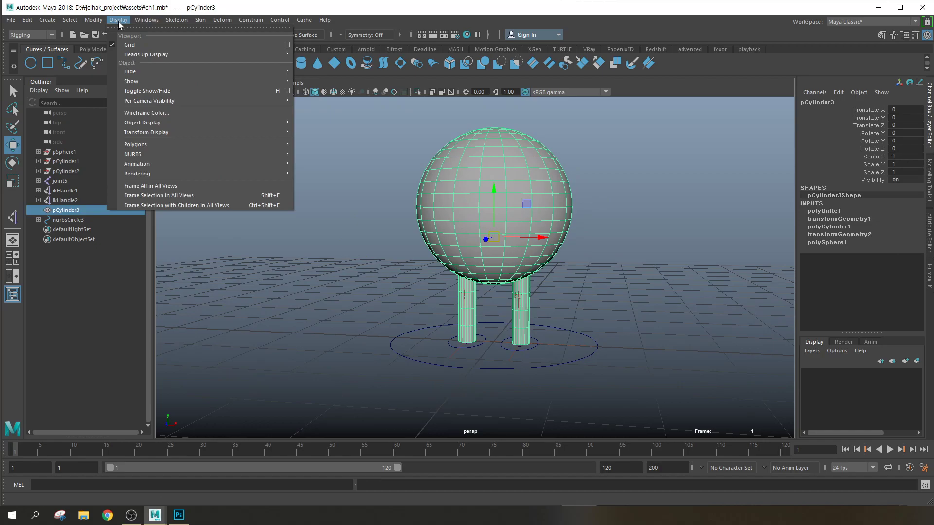
mouse_move(182, 19)
left_click(30, 35)
left_click(24, 45)
left_click(172, 20)
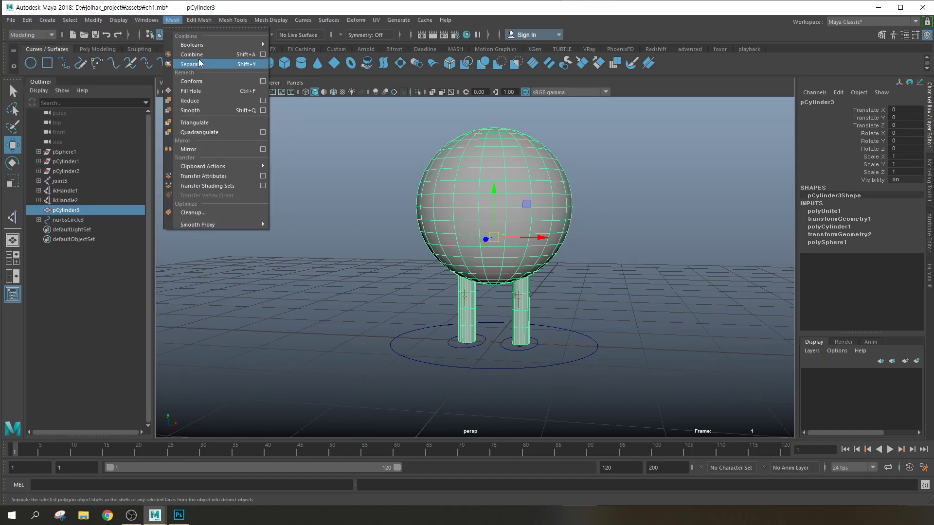
left_click(652, 220)
Hide the separated sphere that forms the character's body
left_click(488, 214)
left_click(538, 195)
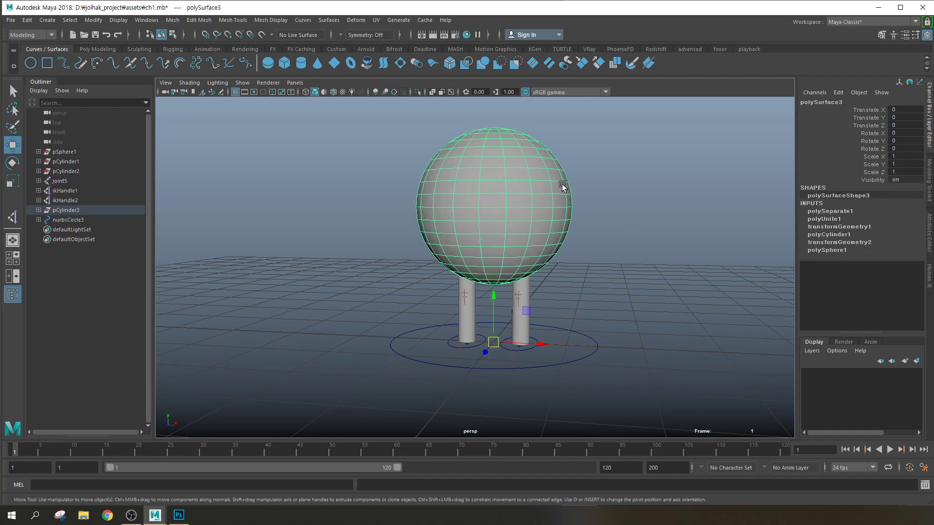
key("ctrl+h")
Create a polygon cone as the new body, scaled uniformly to about 1.133 and raised above the legs to about 2.132 in Y
left_click(92, 49)
left_click(80, 63)
left_click_drag(494, 301, 511, 154)
key("r")
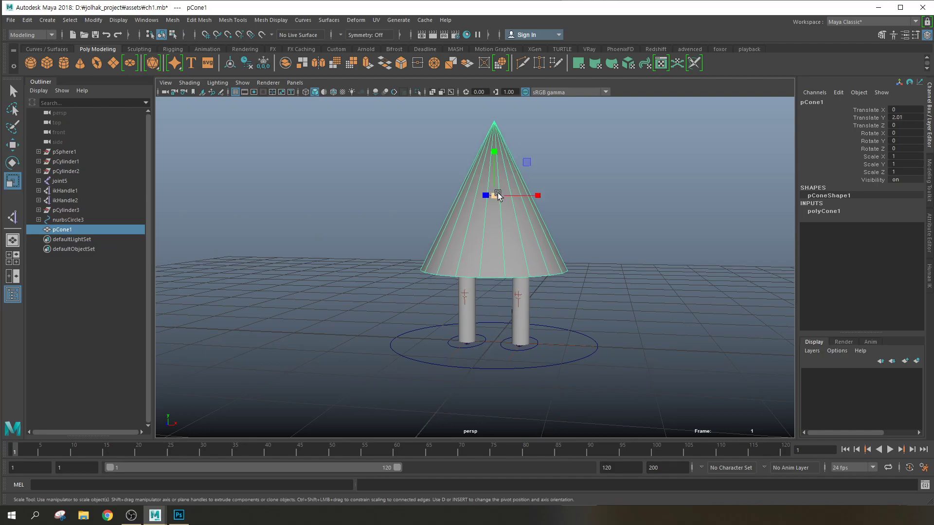
left_click_drag(494, 194, 513, 188)
key("w")
left_click_drag(494, 151, 496, 141)
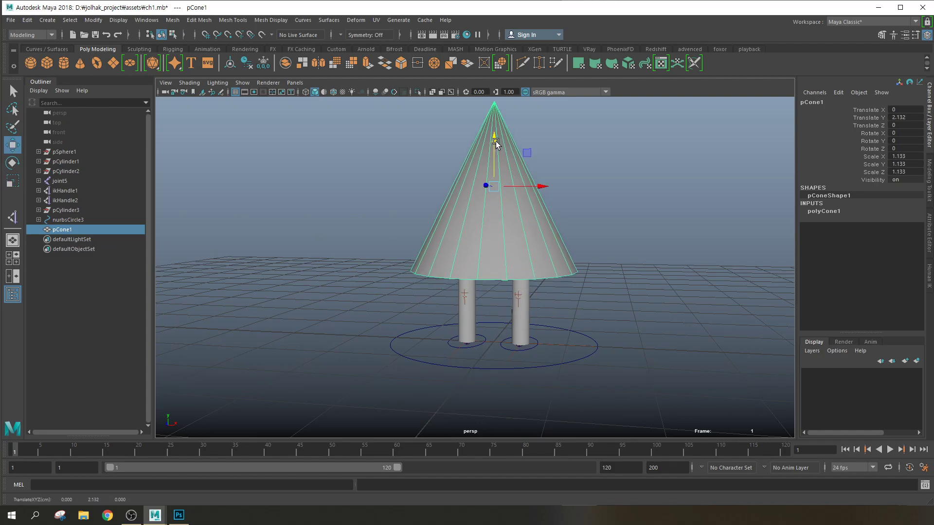
left_click(823, 211)
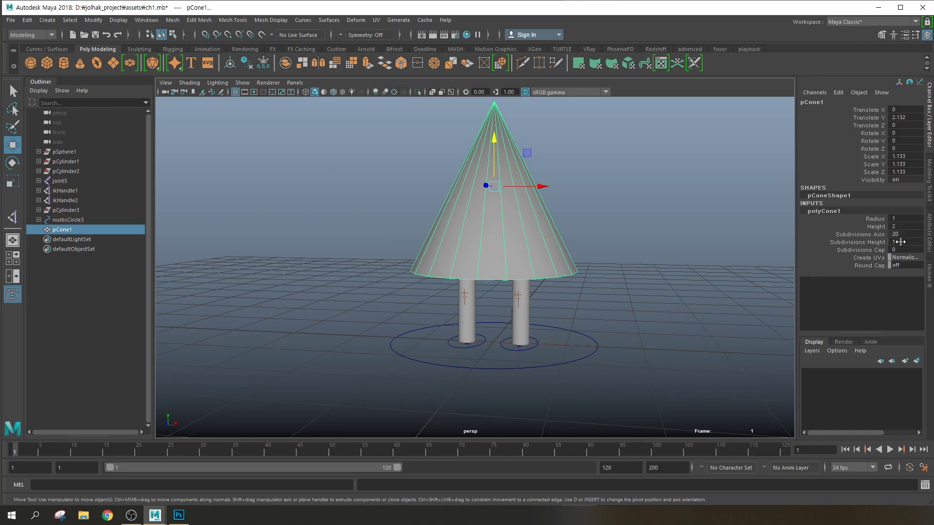
left_click_drag(575, 258, 532, 256, "alt")
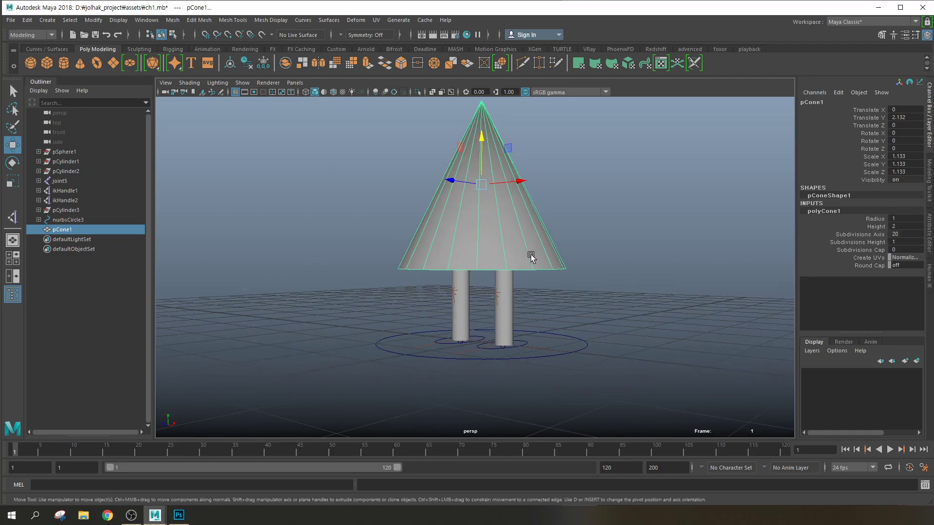
Combine the cone body and both separated leg meshes into a single mesh
left_click(507, 280)
left_click(461, 279, "shift")
left_click(468, 276)
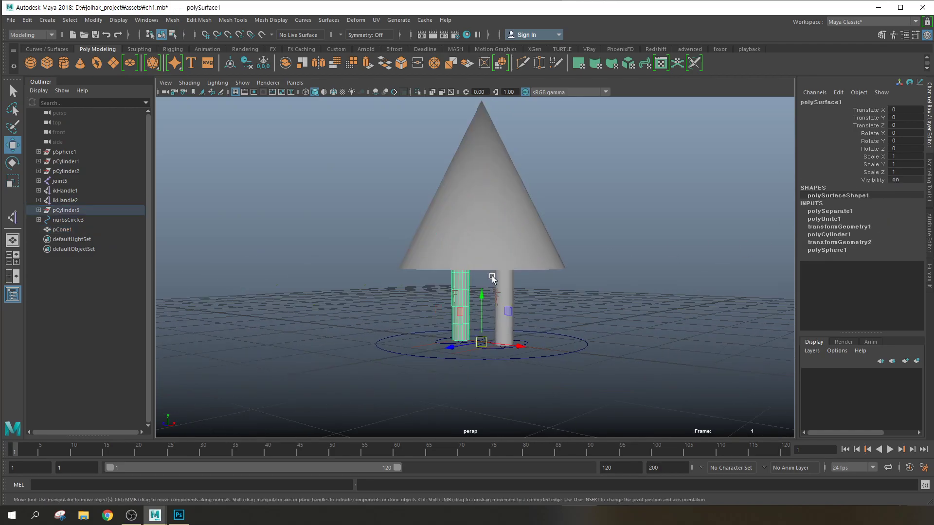
left_click(510, 276, "shift")
left_click(499, 226, "shift")
left_click_drag(464, 231, 523, 274, "alt")
scroll(525, 273, "down", 5)
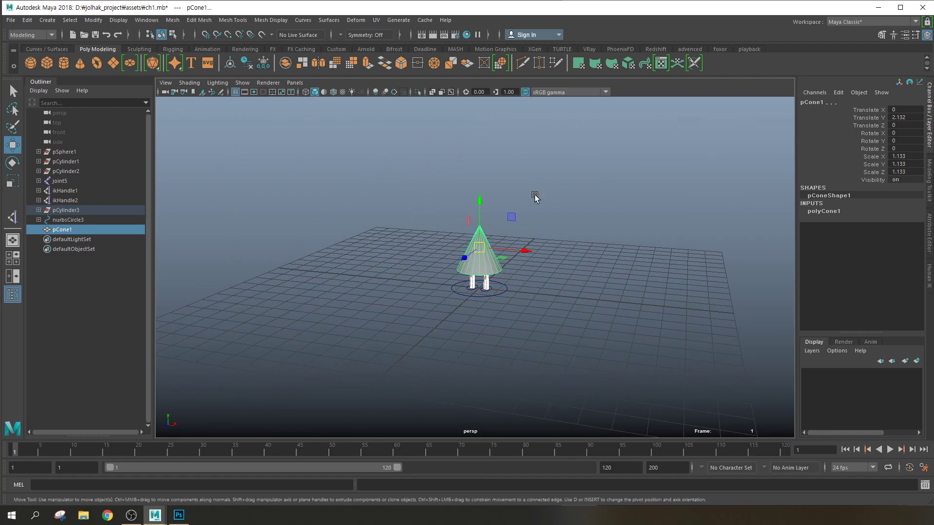
scroll(267, 108, "up", 2)
left_click(174, 20)
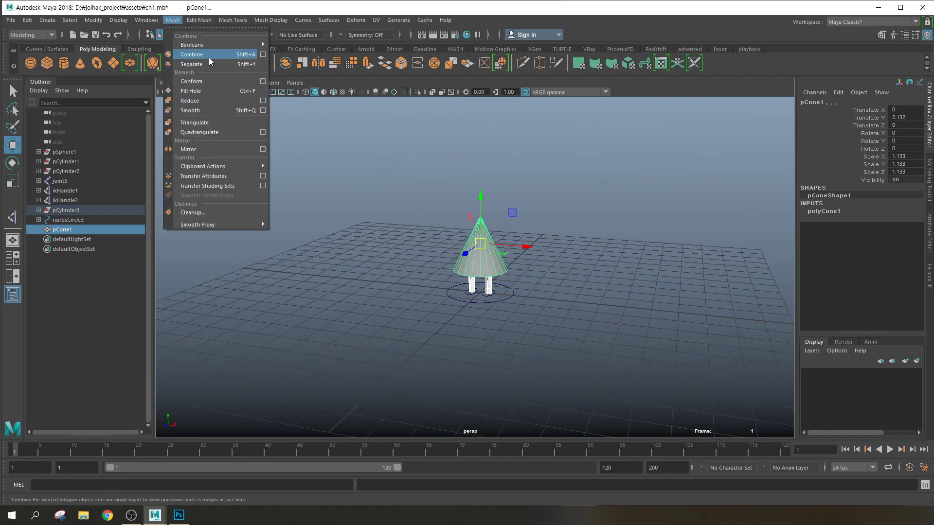
left_click(195, 55)
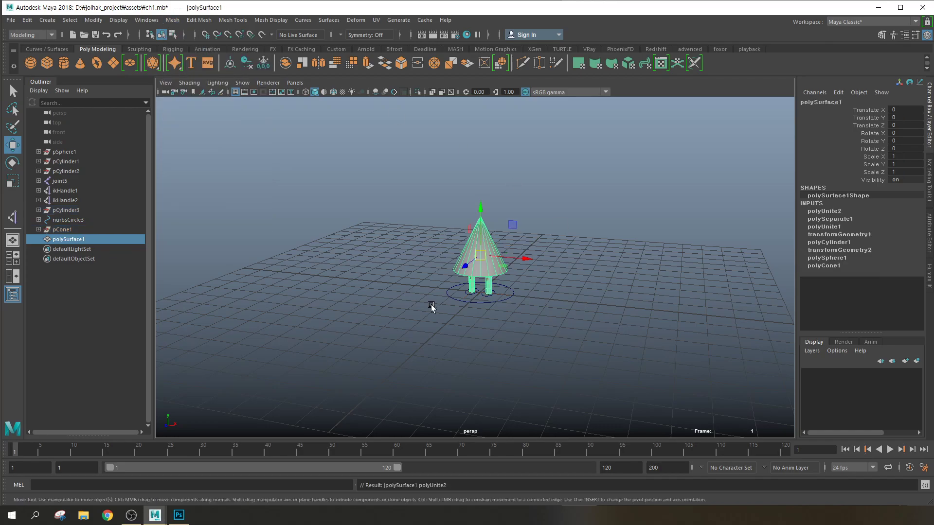
key("f")
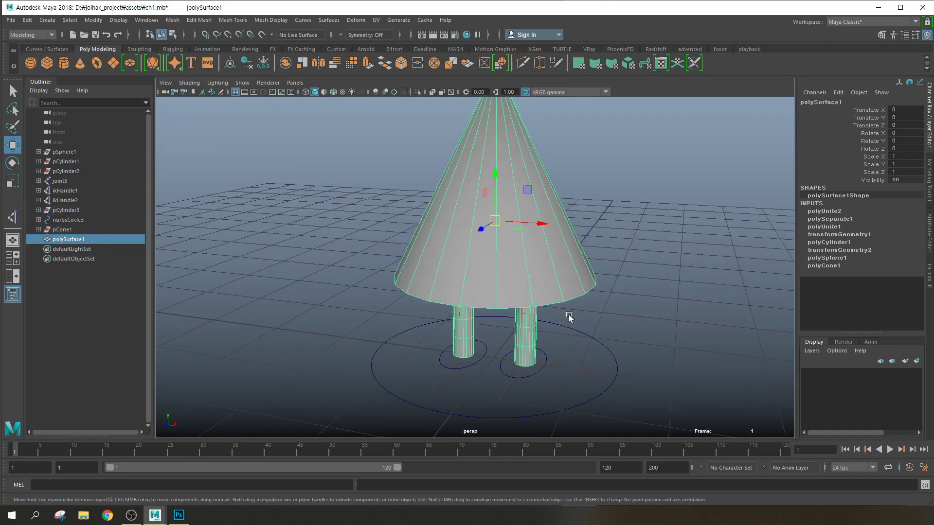
left_click(591, 339, "shift")
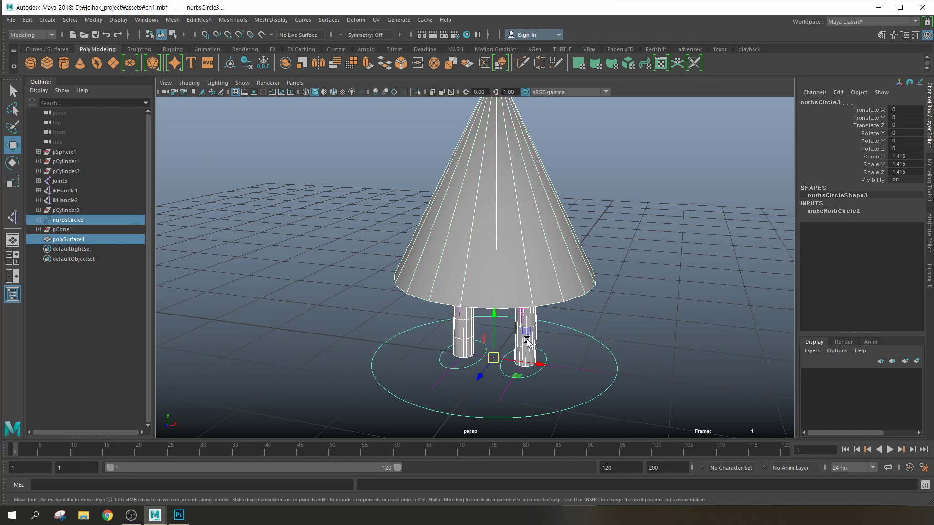
key("r")
left_click_drag(493, 358, 586, 325)
key("ctrl+z")
scroll(583, 322, "down", 5)
scroll(545, 322, "up", 7)
scroll(572, 346, "down", 3)
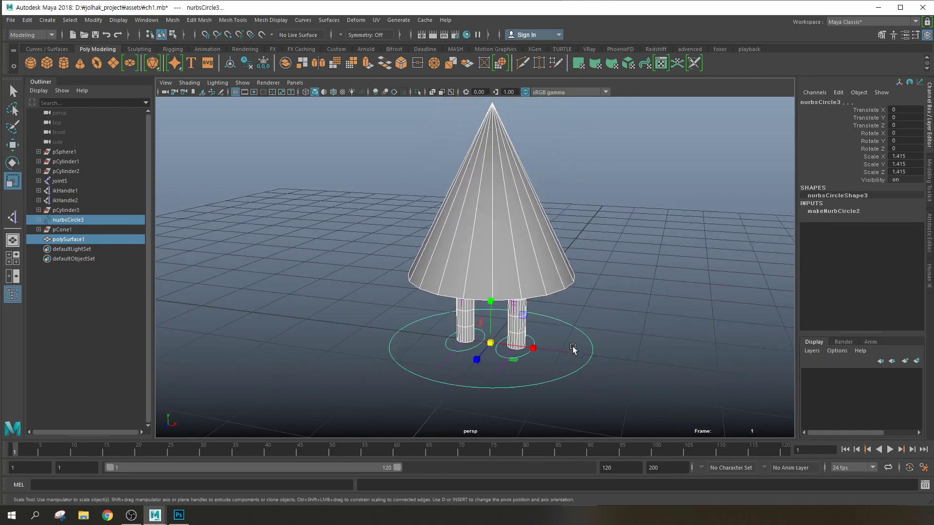
scroll(567, 346, "up", 8)
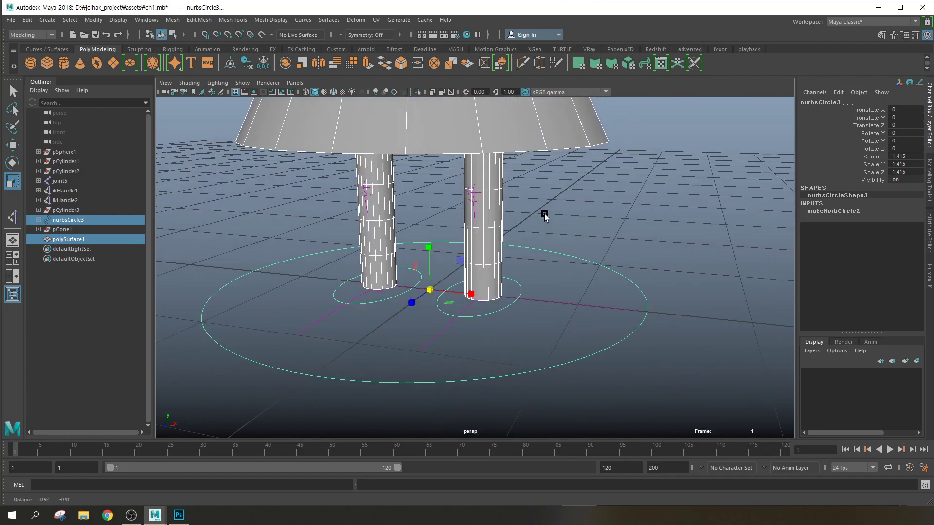
left_click(580, 249)
scroll(573, 349, "up", 4)
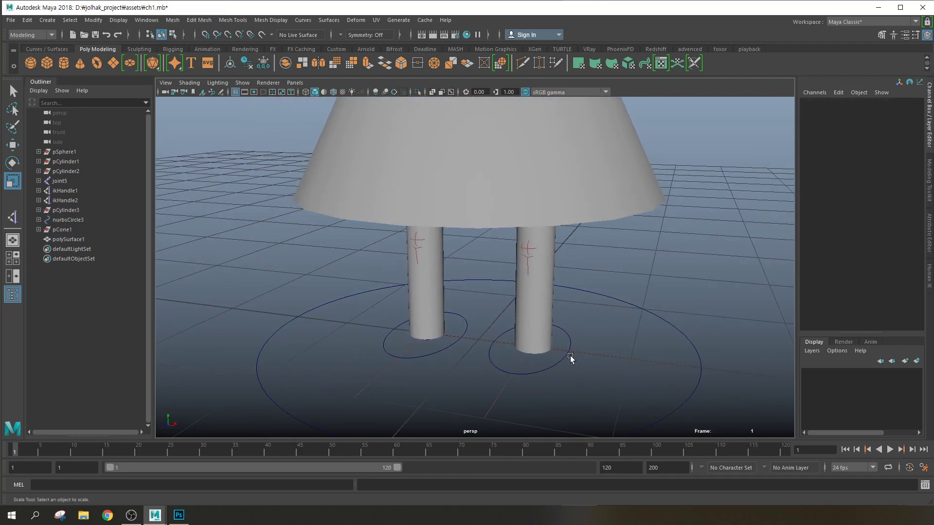
left_click(562, 363)
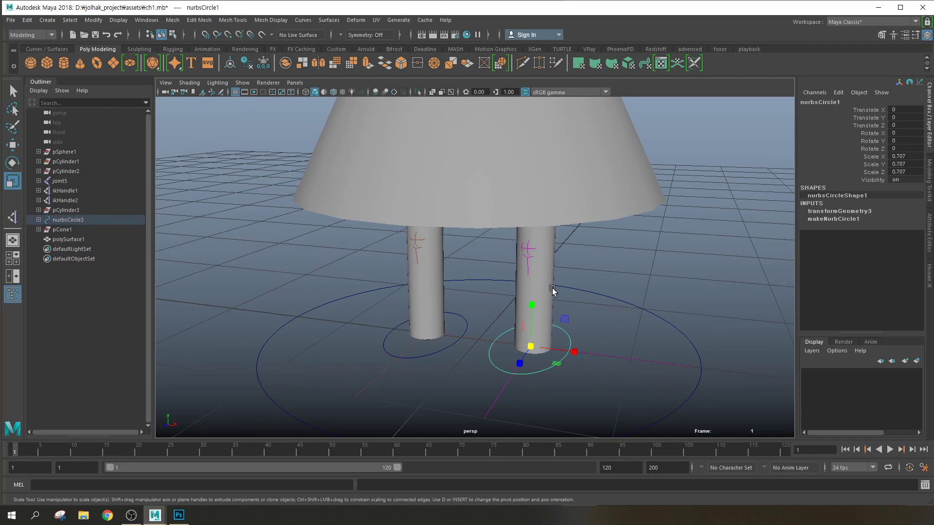
Switch to the Rigging menu set and bind the combined cone-and-legs mesh to the joint5 skeleton
key("4")
scroll(530, 229, "down", 5)
left_click(477, 160)
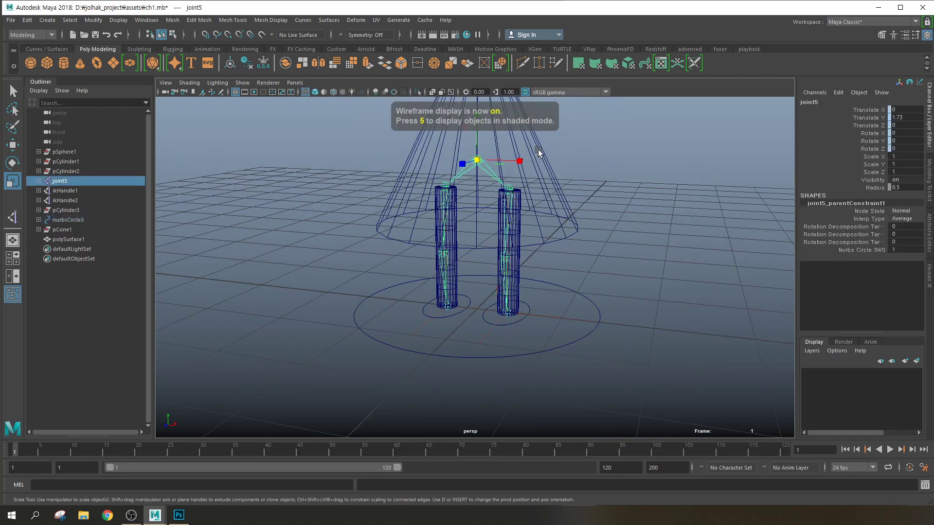
left_click(538, 153)
left_click(233, 20)
mouse_move(271, 20)
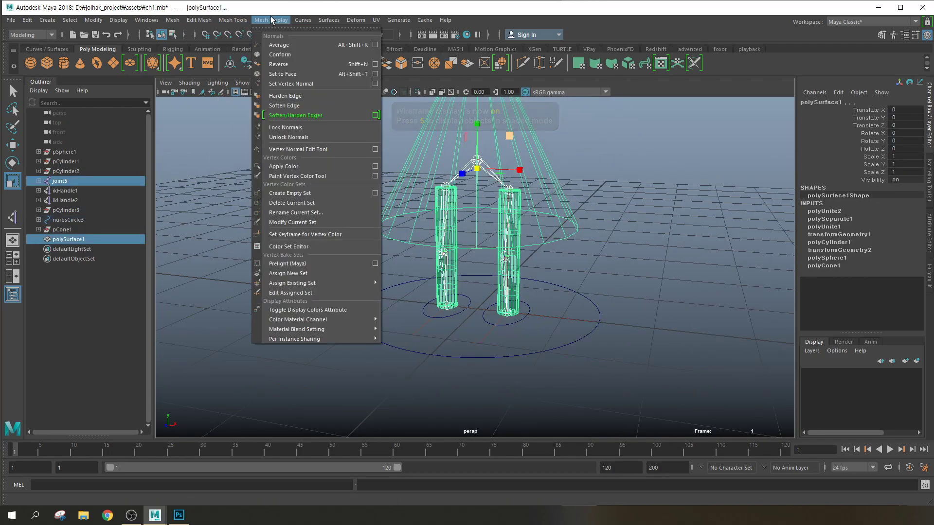
left_click(52, 35)
left_click(29, 46)
left_click(219, 22)
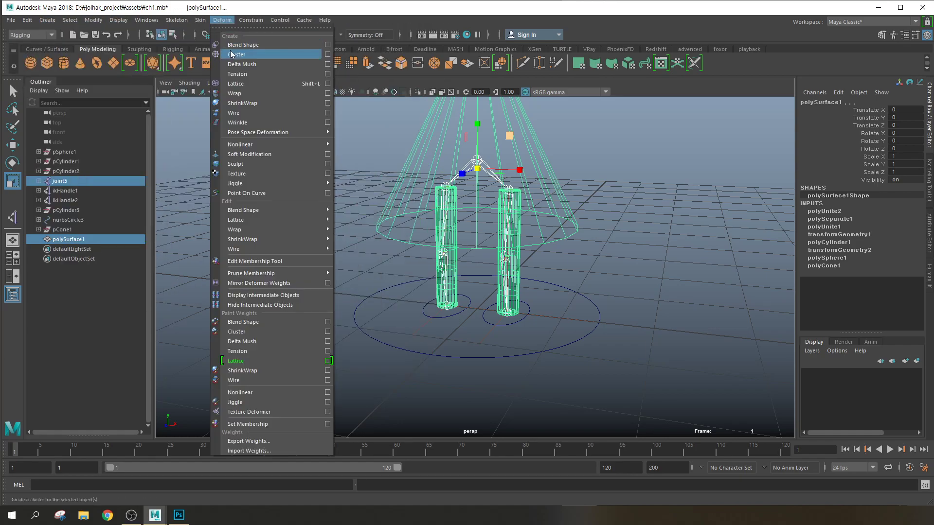
mouse_move(200, 20)
left_click(228, 49)
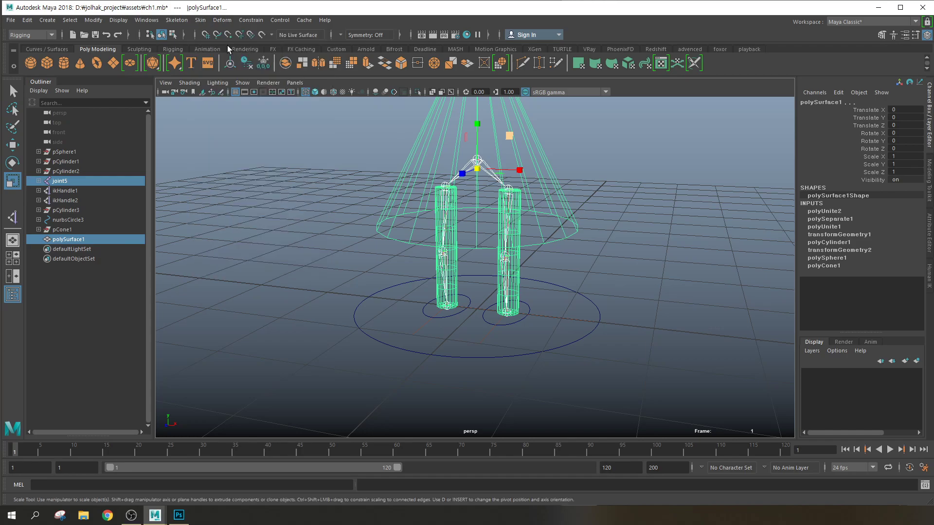
left_click(611, 264)
In shaded display, test the new binding by moving the main control circle and a foot control circle, undoing each move
left_click(585, 316)
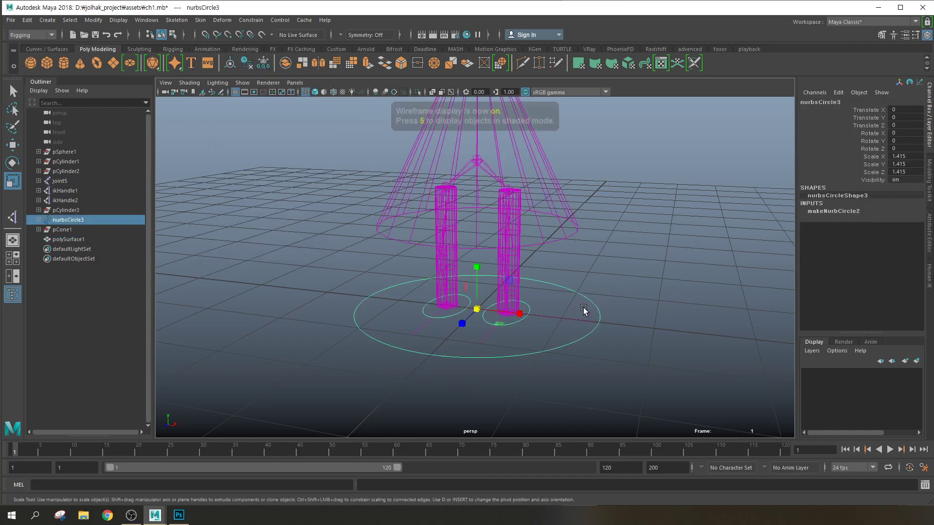
key("5")
key("w")
mouse_move(478, 309)
left_mouse_down()
mouse_move(499, 326)
mouse_move(484, 320)
mouse_move(505, 308)
mouse_move(492, 286)
mouse_move(520, 296)
left_mouse_up()
key("ctrl+z")
left_click(516, 323)
key("ctrl+z")
left_click(457, 312)
left_click_drag(445, 302, 441, 292)
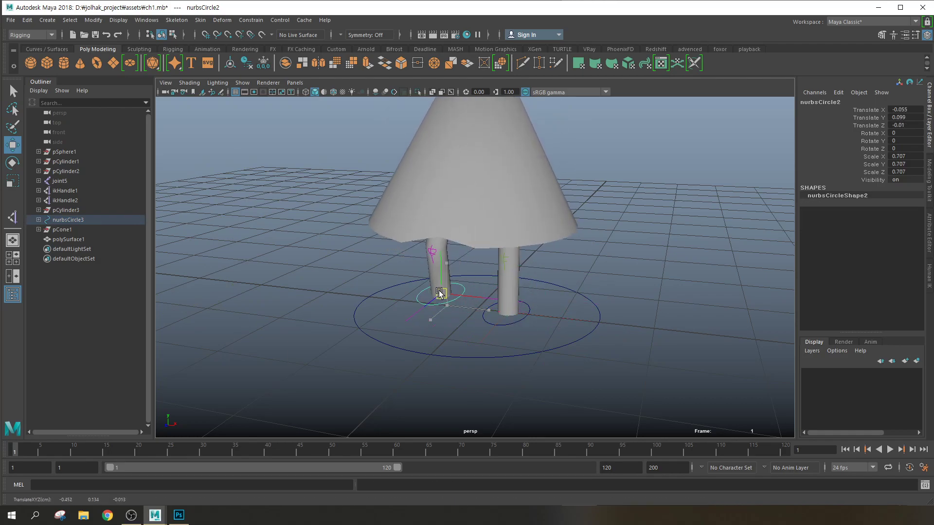
key("ctrl+z")
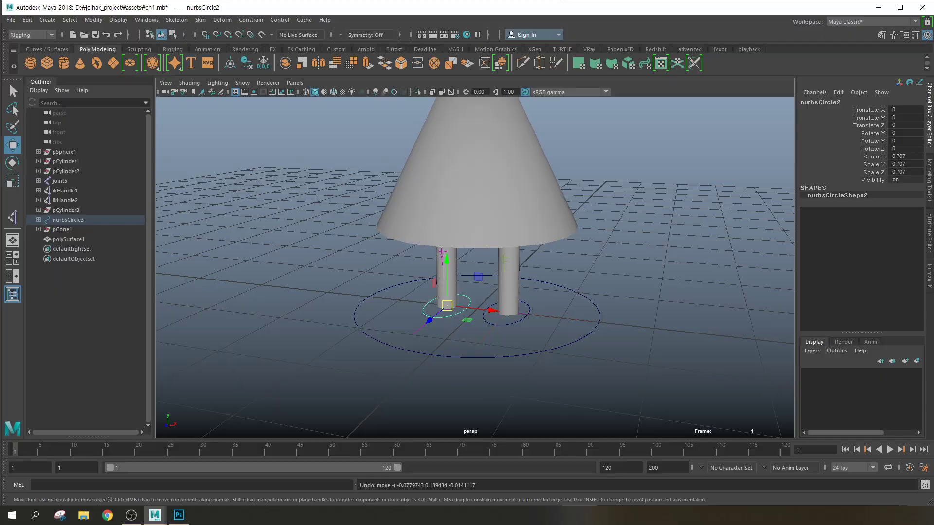
key("alt+Tab")
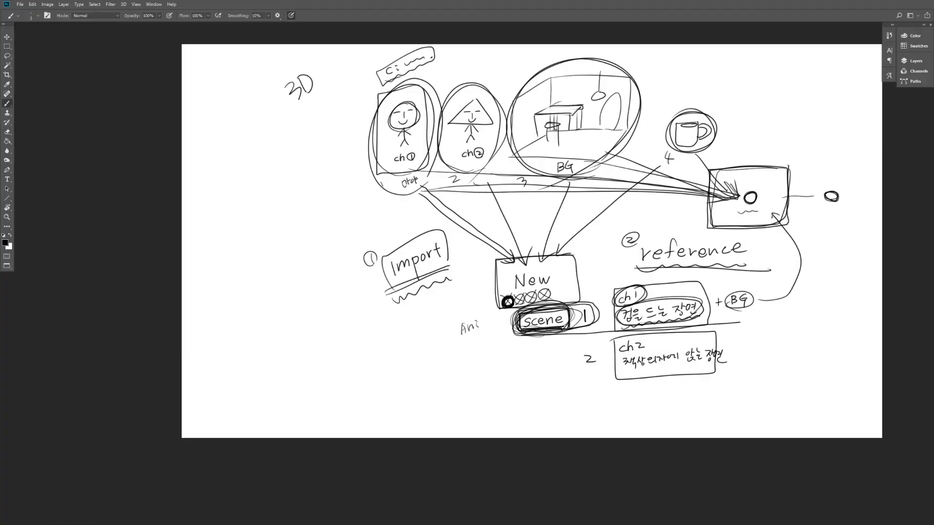
key("alt+Tab")
scroll(457, 216, "down", 5)
scroll(428, 229, "up", 5)
From the Save As dialog, create a ch1 folder inside assets and move the ch1 scene file into it
left_click(11, 20)
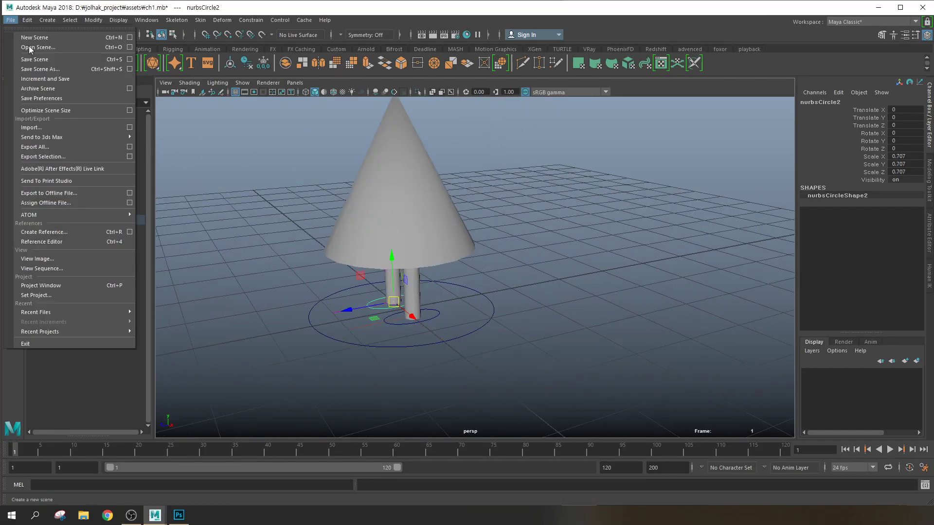
left_click(45, 68)
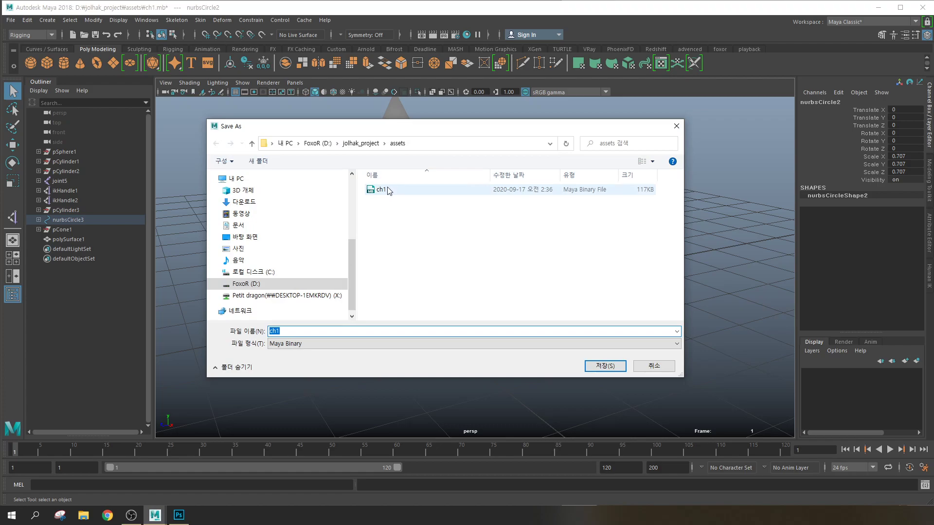
left_click(393, 214)
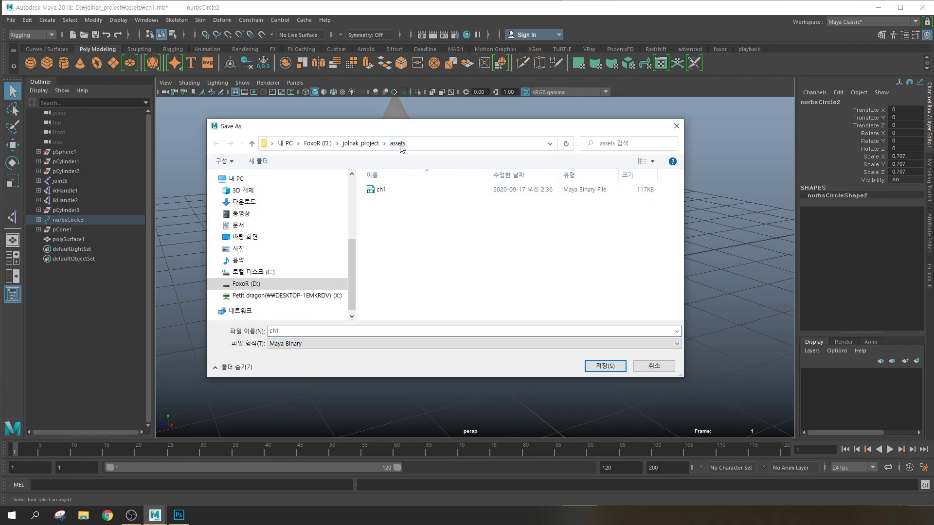
left_click(288, 330)
key("Right")
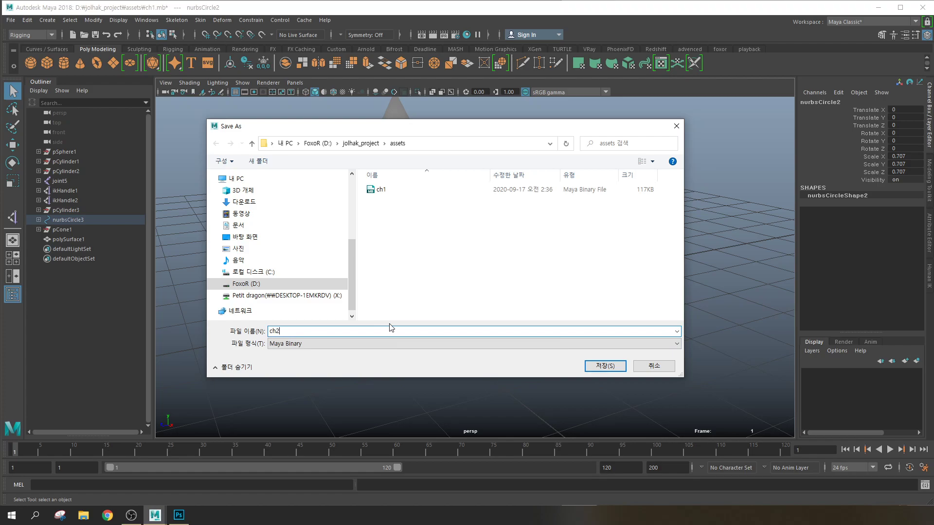
right_click(386, 215)
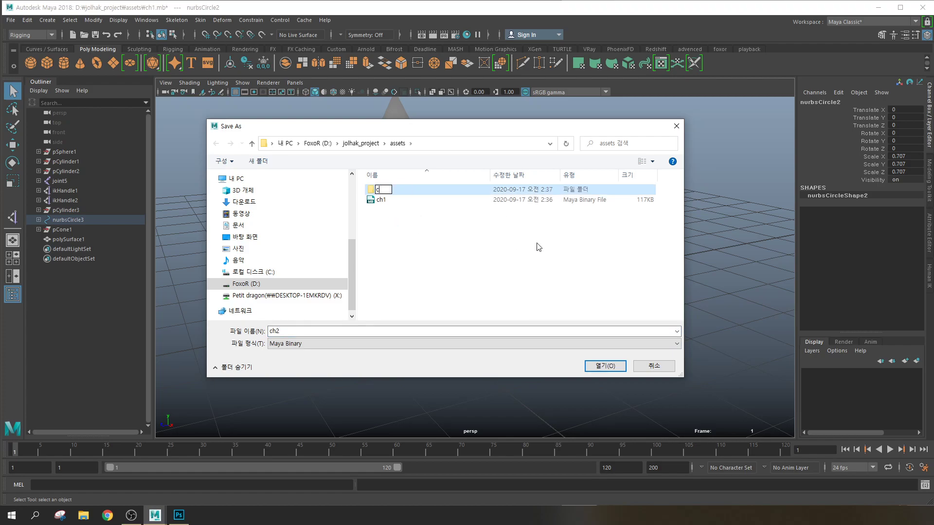
key("Return")
left_click_drag(385, 201, 381, 189)
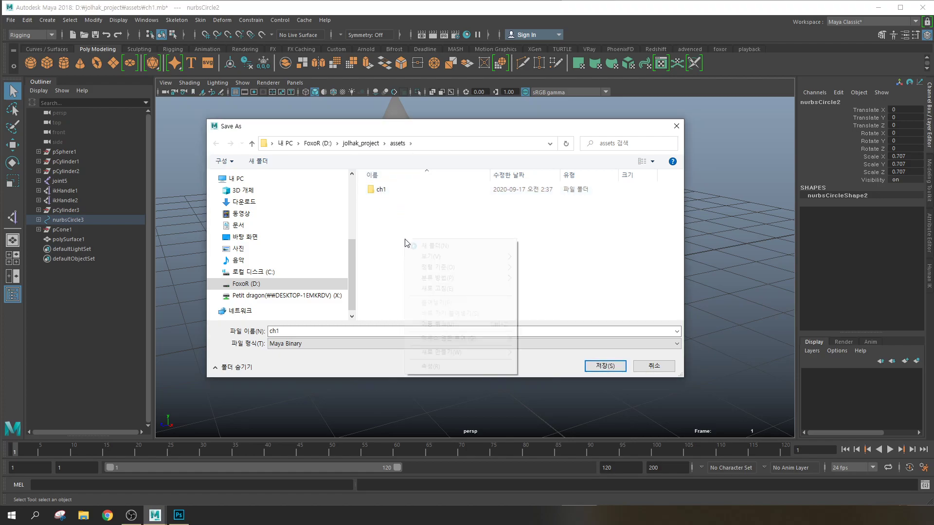
Create a ch2 folder inside assets and save the cone character scene in it as ch2 in Maya Binary format
right_click(404, 240)
left_click(436, 246)
key("Return")
double_click(396, 200)
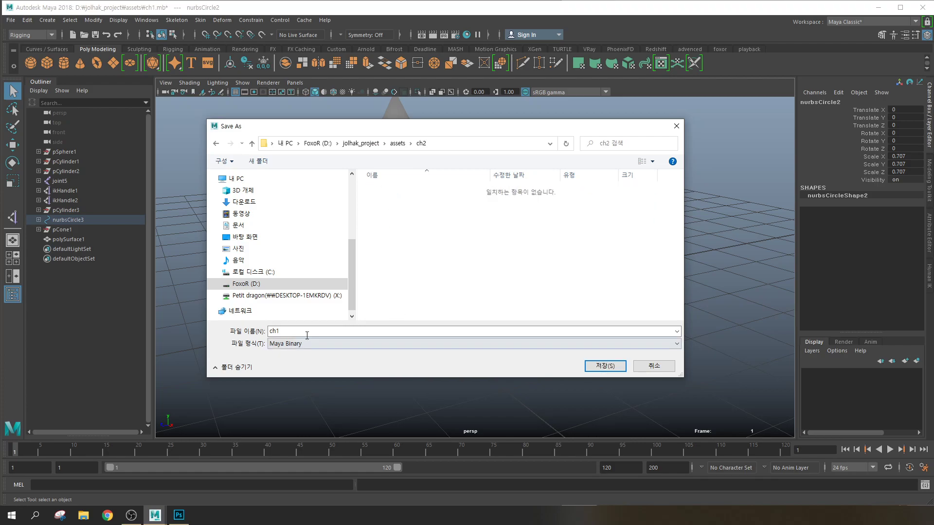
left_click(297, 330)
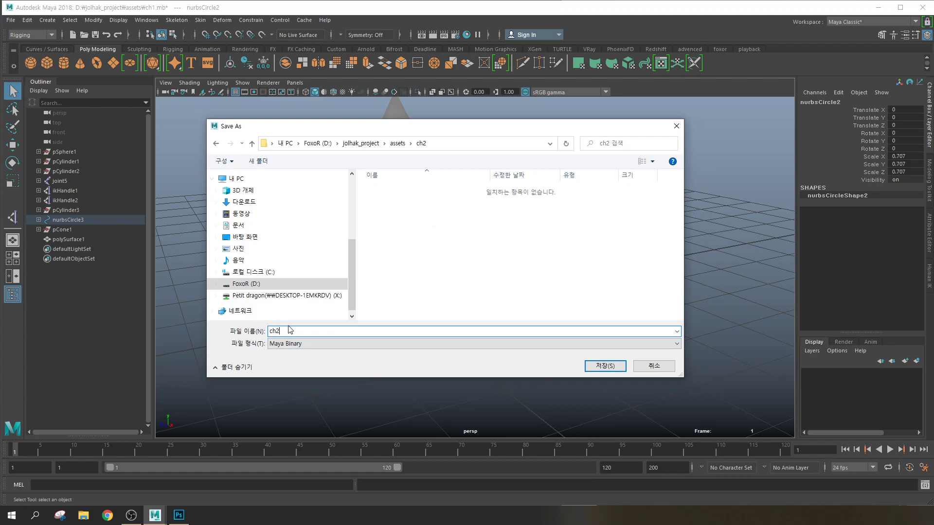
left_click(605, 365)
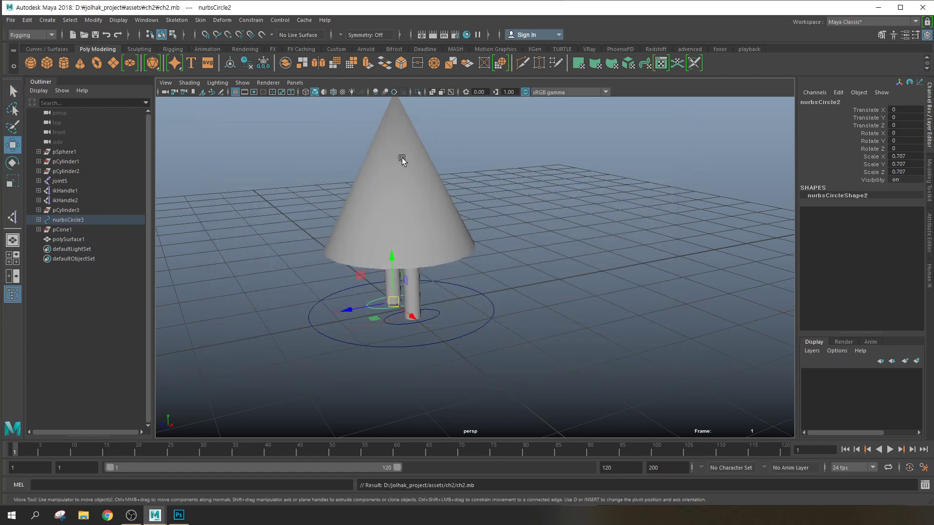
Start a new empty scene
scroll(493, 212, "down", 5)
left_click_drag(577, 194, 343, 328)
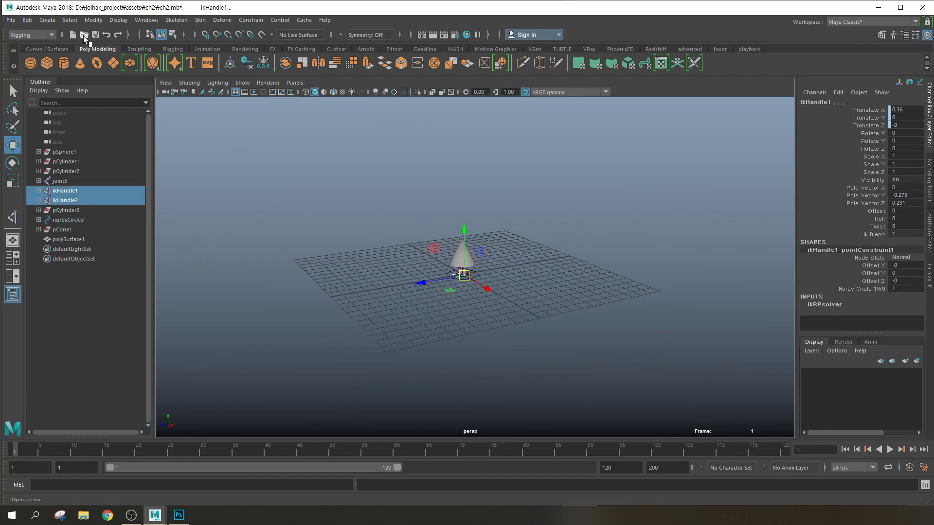
left_click(73, 34)
left_click(926, 261)
left_click_drag(485, 243, 606, 241, "alt")
left_click_drag(284, 104, 370, 216, "alt")
Create a polygon cube, scale it uniformly to about 21.023 and raise it to about 10.355 in Y
left_click(47, 63)
key("r")
left_click_drag(490, 278, 654, 245)
key("w")
left_click_drag(490, 241, 490, 155)
Raise the cube to about 11.186 in Y so it clears the grid, and reduce its Y scale to about 17.503
left_click_drag(588, 255, 556, 257, "alt")
scroll(555, 257, "up", 5)
left_click_drag(550, 306, 413, 302, "alt")
left_click_drag(531, 326, 562, 316, "alt")
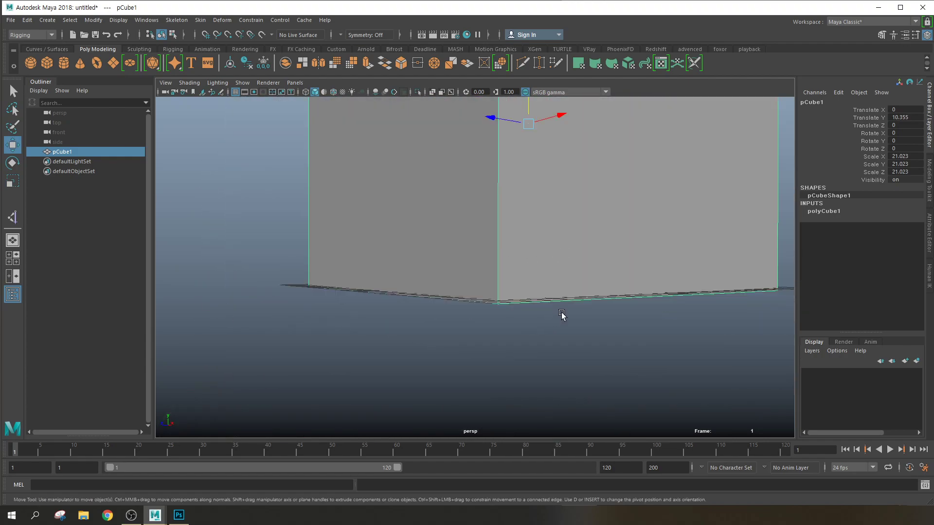
left_click_drag(529, 108, 531, 83)
left_click_drag(556, 261, 492, 173, "alt")
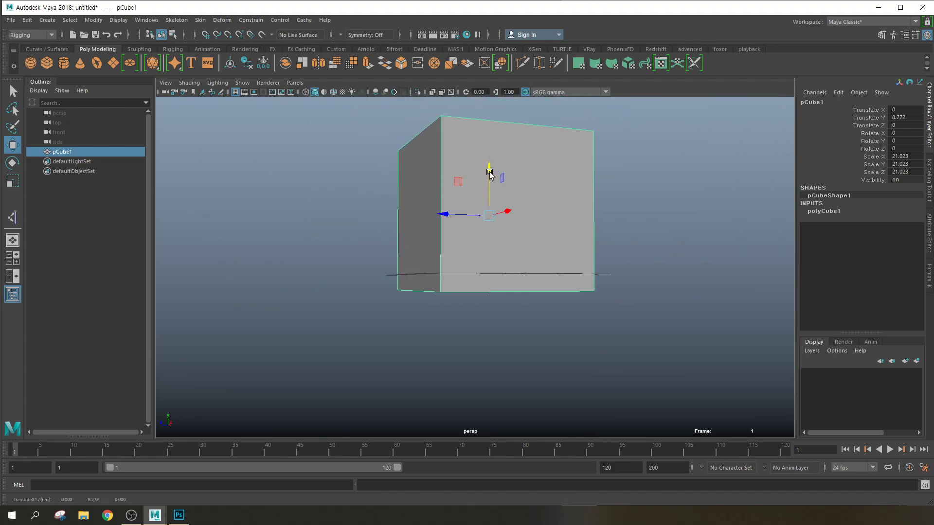
scroll(507, 294, "up", 5)
left_click_drag(504, 295, 531, 292, "alt")
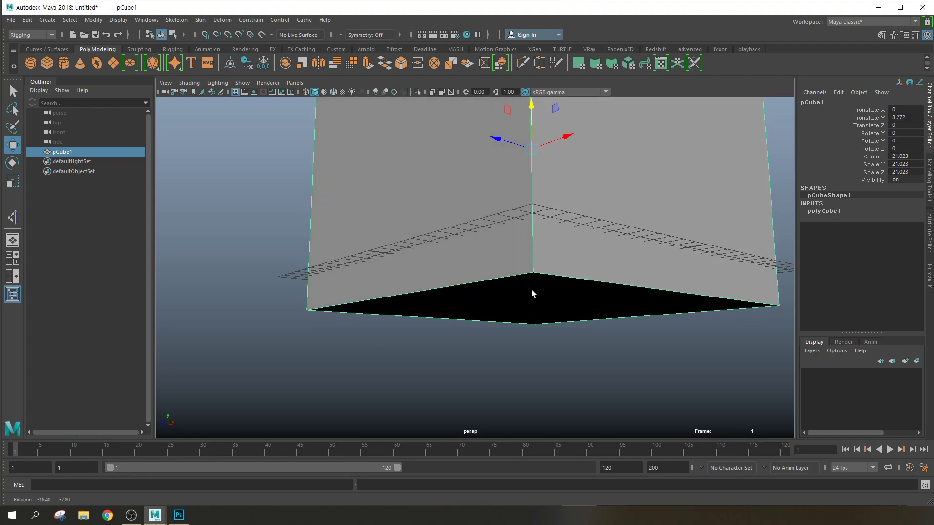
left_click_drag(533, 126, 533, 86)
scroll(574, 181, "down", 3)
left_click_drag(574, 181, 521, 252, "alt")
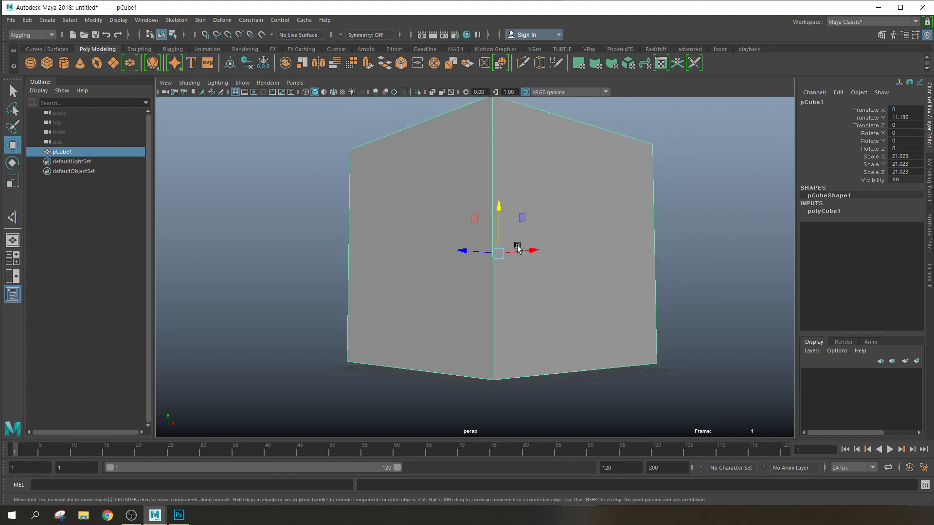
key("r")
left_click_drag(503, 212, 501, 218)
key("w")
Delete two adjacent side faces and the top face of the cube to form an open room, and return to object mode
right_click_drag(442, 218, 440, 226)
left_click(444, 240)
key("Delete")
left_click(537, 254)
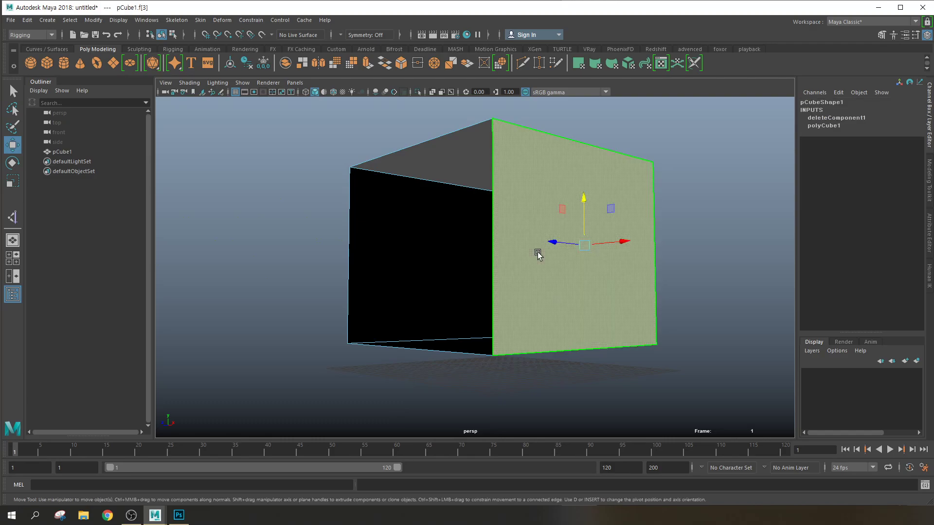
key("Delete")
left_click_drag(556, 277, 506, 152, "alt")
left_click(505, 152)
key("Delete")
left_click_drag(534, 192, 559, 311, "alt")
right_click_drag(570, 247, 617, 233)
Reverse the open room's normals so its inside surfaces display shaded
scroll(543, 313, "up", 3)
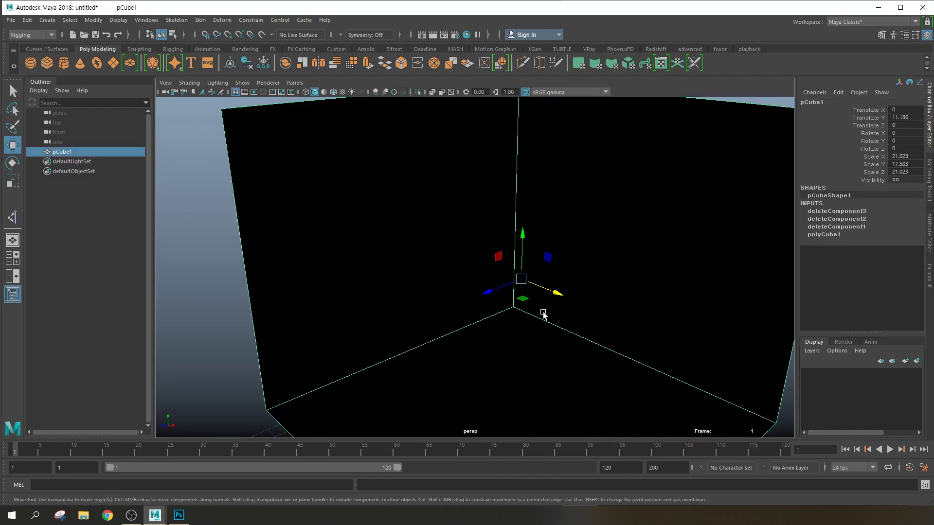
key("g")
key("g")
key("g")
scroll(723, 285, "down", 5)
left_click(723, 285)
Enlarge the open room box uniformly and fine-tune its Y scale
left_click(524, 307)
key("r")
left_click_drag(496, 274, 543, 264)
mouse_move(496, 231)
left_mouse_down()
mouse_move(499, 245)
mouse_move(497, 232)
left_mouse_up()
key("w")
Create a cube in the room, raise it to about 10.989 in Y, and flatten it into a rectangular tabletop slab
left_click(46, 63)
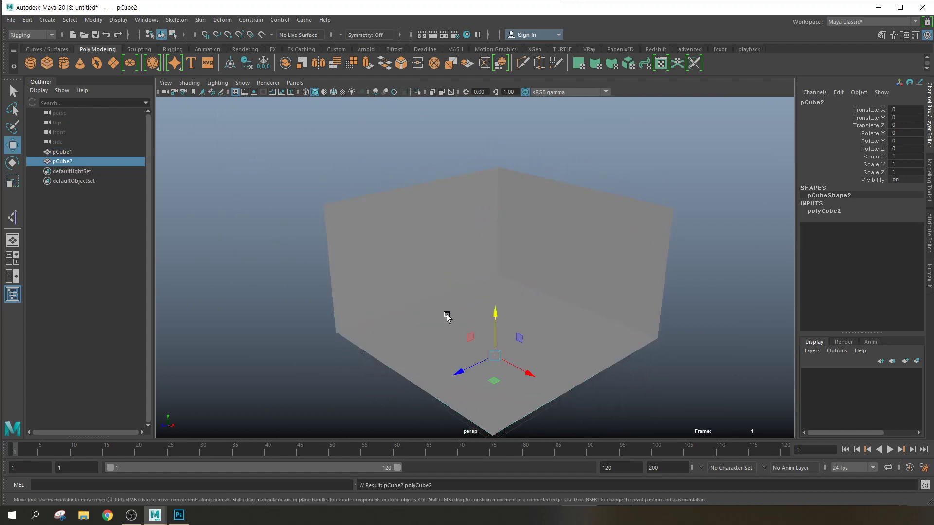
scroll(462, 330, "up", 2)
left_click_drag(498, 340, 503, 251)
key("r")
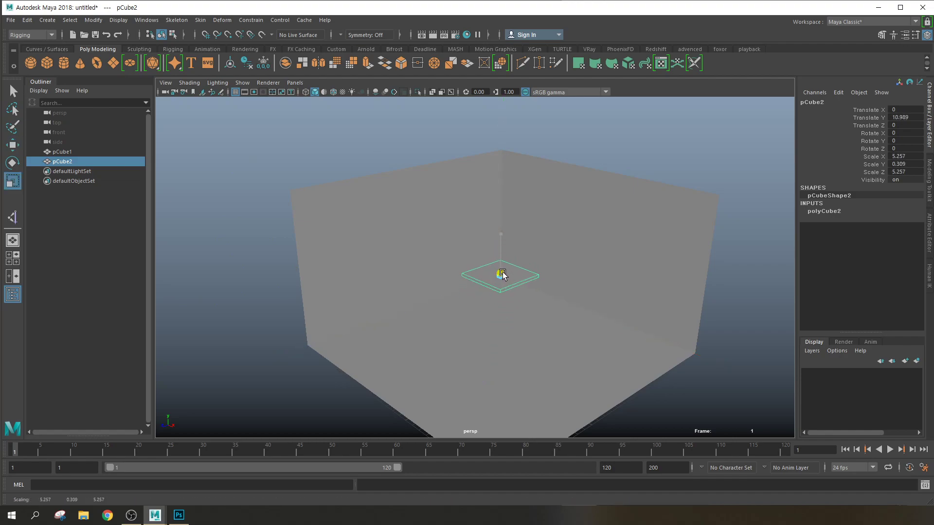
left_click_drag(532, 287, 537, 290)
Duplicate the slab, lower the copy to about 8.265 in Y, and scale it to a small block of about 1.425 × 1.09 × 0.952
key("ctrl+d")
key("w")
left_click_drag(501, 235, 462, 163)
key("r")
left_click_drag(502, 307, 468, 307)
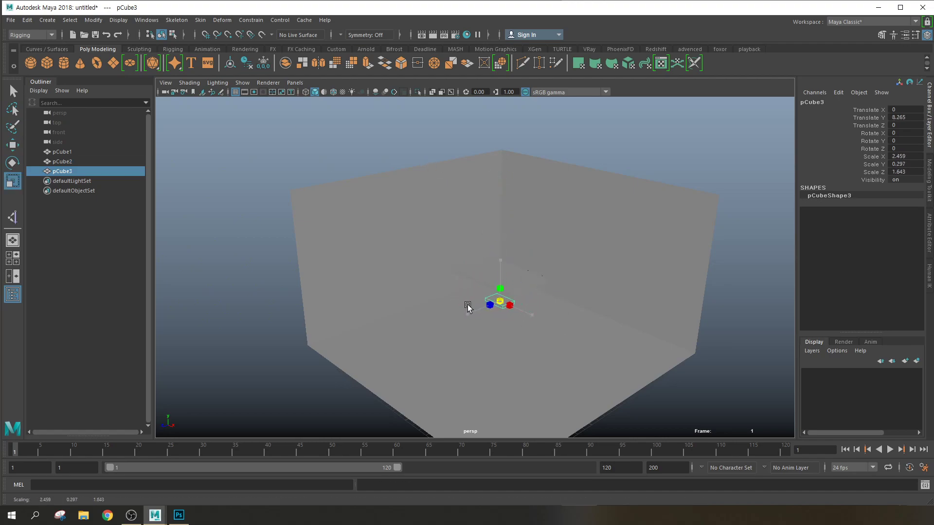
left_click_drag(501, 262, 501, 100)
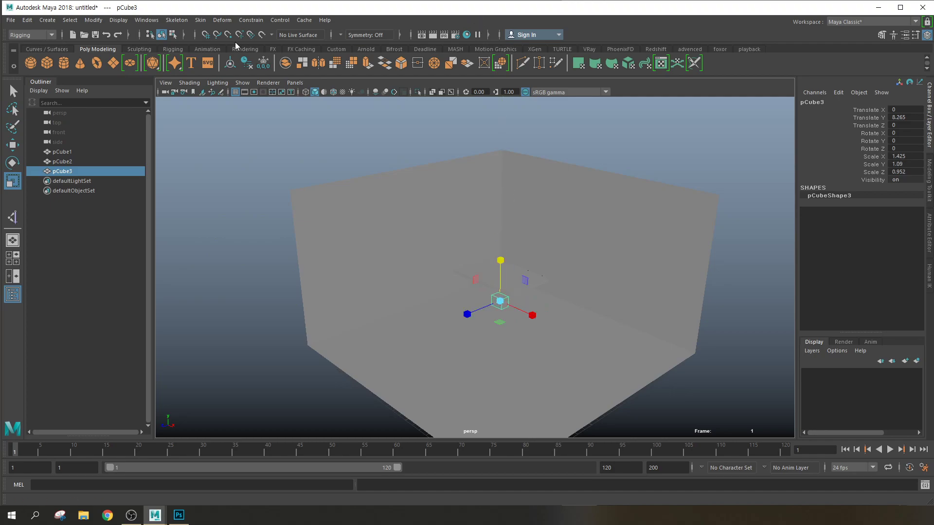
left_click(268, 85)
left_click(273, 110)
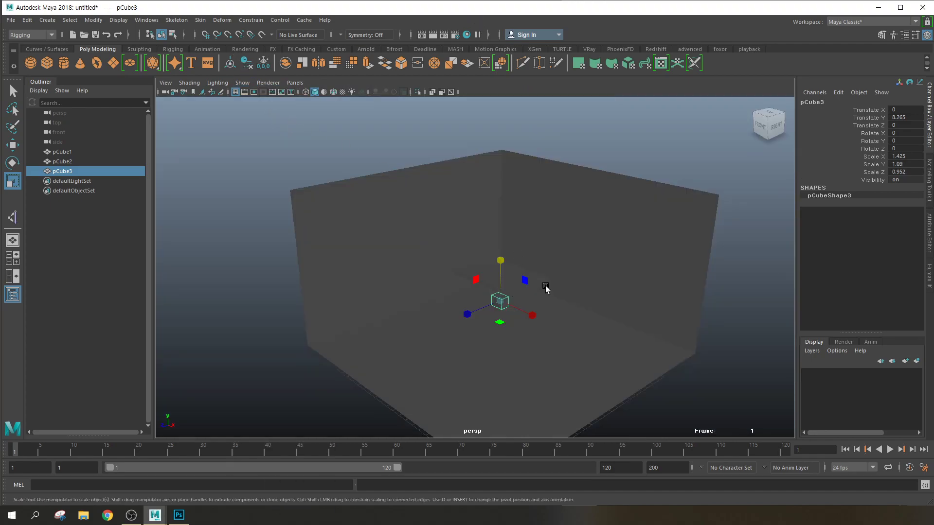
scroll(499, 310, "up", 5)
scroll(501, 310, "up", 2)
scroll(557, 327, "down", 3)
middle_click_drag(567, 317, 502, 292, "alt")
left_click_drag(503, 292, 525, 253, "alt")
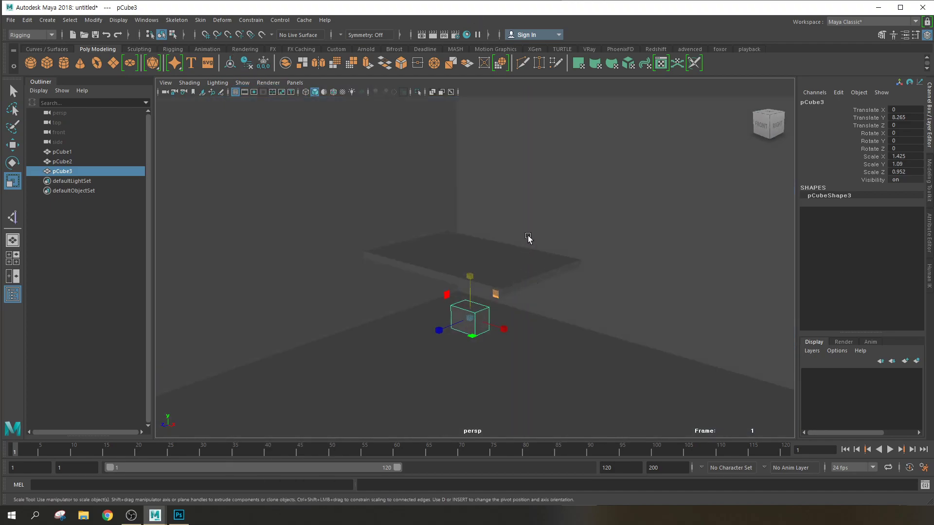
left_click(280, 83)
left_click(275, 100)
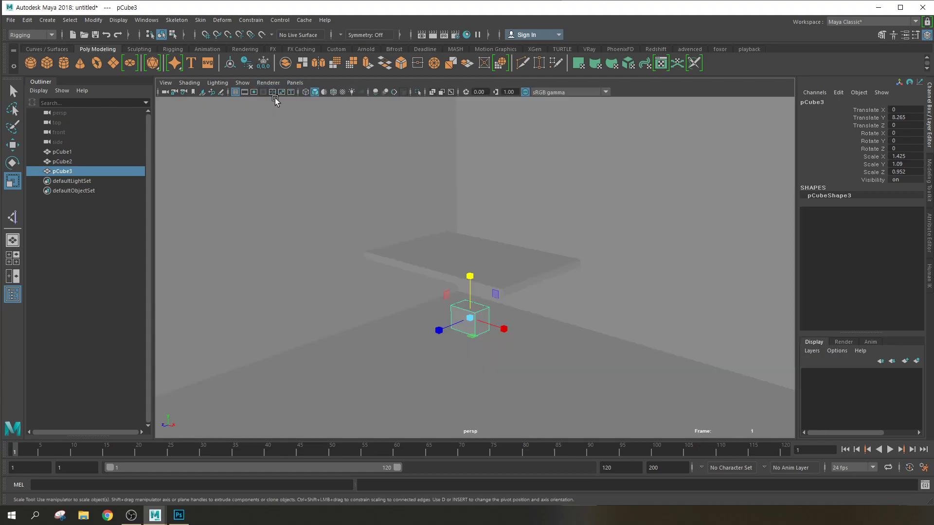
Scale the small block into a tall, thin table leg of about 0.25 × 3.301 × 0.167
scroll(462, 332, "up", 3)
left_click_drag(466, 362, 430, 362)
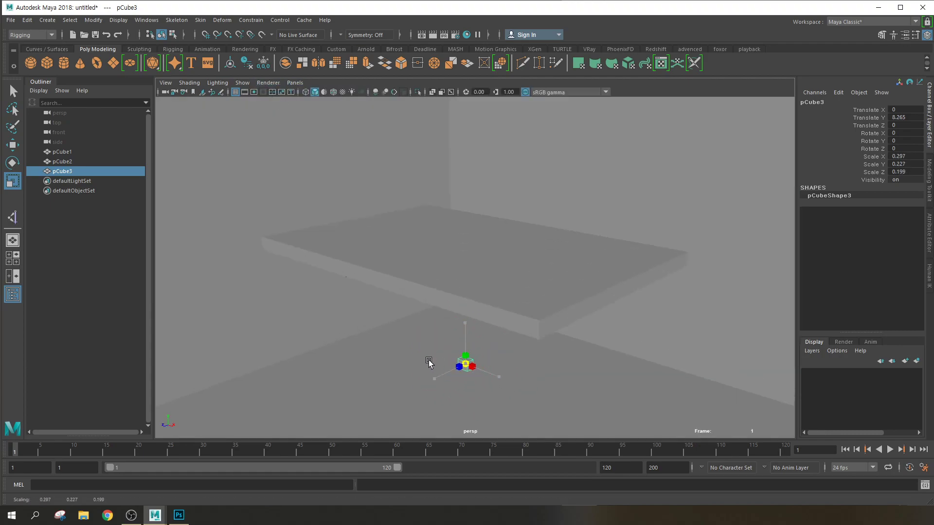
left_click_drag(465, 232, 468, 123)
left_click_drag(466, 322, 470, 242)
scroll(478, 290, "down", 4)
left_click_drag(480, 314, 421, 267, "alt")
Place the leg under one corner of the tabletop and duplicate it to the other three corners
key("w")
left_click_drag(360, 270, 655, 251)
key("ctrl+d")
left_click(361, 252, "shift")
key("ctrl+d")
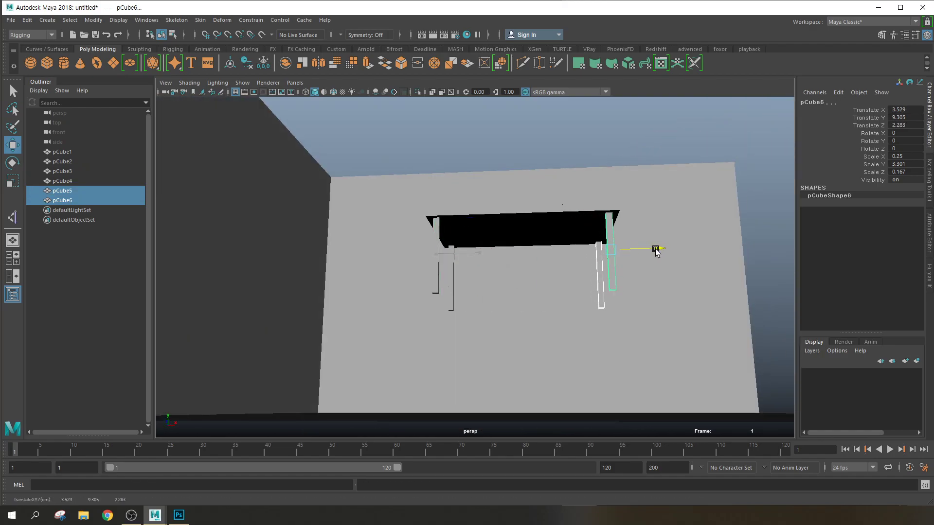
Group the tabletop with its four legs and lower the table group to about -4.844 in Y
left_click(438, 231, "shift")
left_click(438, 236, "shift")
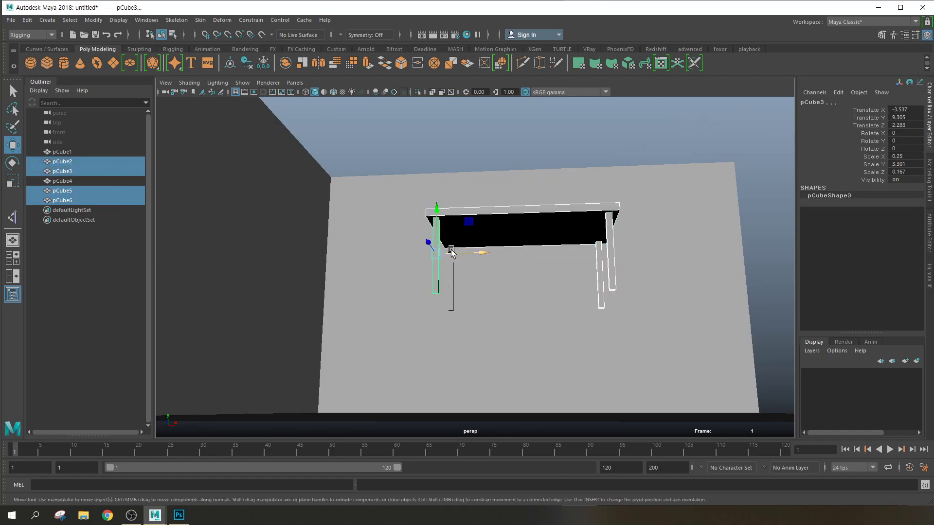
left_click(452, 272, "shift")
key("ctrl+g")
left_click_drag(476, 271, 573, 318, "alt")
left_click_drag(499, 242, 489, 313)
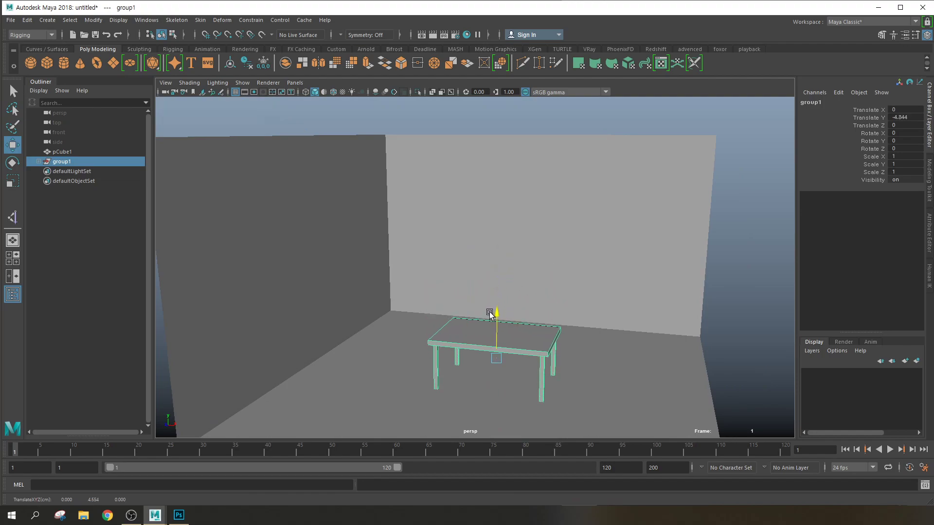
Group the room and the table together
left_click(556, 277)
scroll(546, 292, "down", 3)
left_click(527, 308, "shift")
key("ctrl+g")
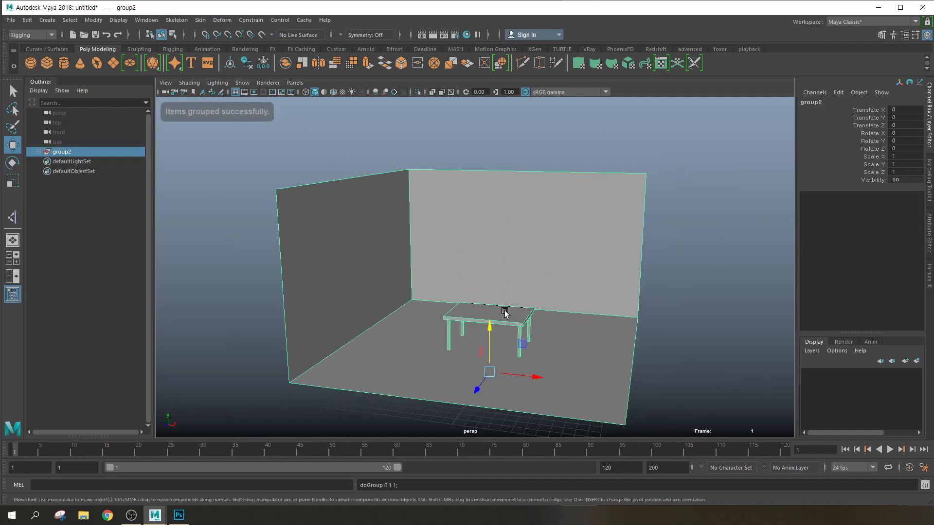
Snap the room group's pivot to the floor and lower the group to about -2.833 in Y so the floor meets the grid
left_click_drag(632, 321, 531, 255, "alt")
scroll(501, 322, "up", 5)
left_click_drag(484, 288, 523, 315)
key("d")
key("v")
left_click_drag(443, 280, 448, 245)
left_click_drag(441, 281, 606, 263, "alt")
left_click_drag(779, 276, 779, 277)
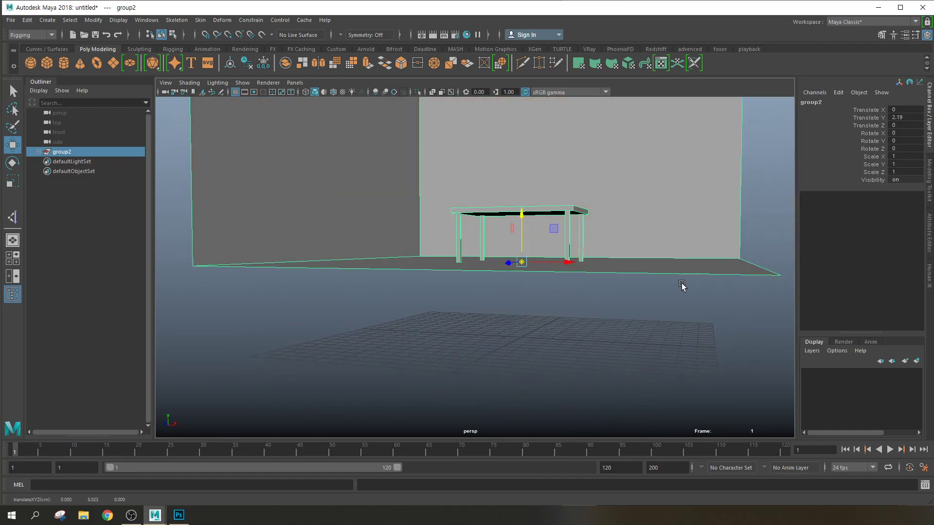
left_click_drag(521, 236, 515, 332)
scroll(535, 350, "up", 3)
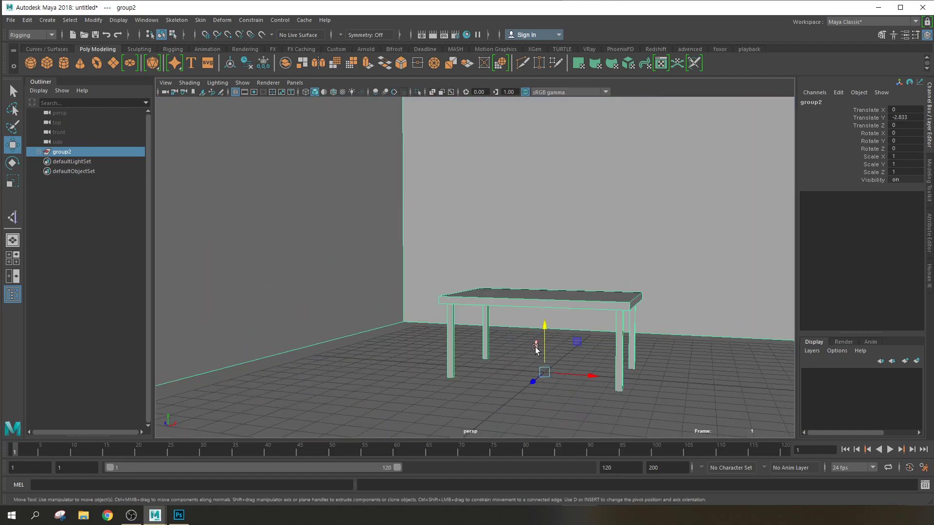
Move the whole table away from the room's center toward a wall, and select all the room's objects
left_click_drag(552, 359, 611, 314, "alt")
left_click(611, 283)
key("Up")
scroll(582, 276, "down", 5)
left_click_drag(570, 288, 564, 238, "alt")
left_click(767, 259)
scroll(672, 270, "down", 5)
left_click_drag(672, 271, 521, 264, "alt")
left_click_drag(587, 173, 388, 294)
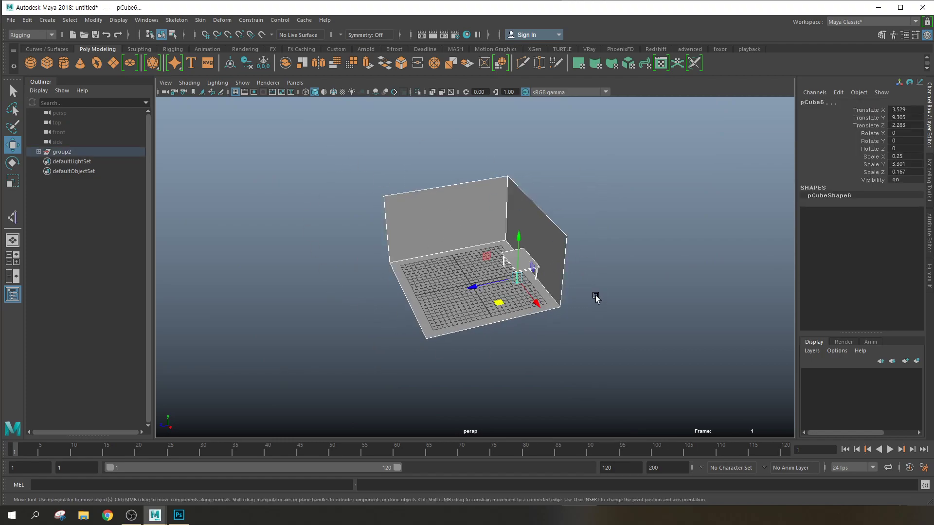
left_click_drag(334, 168, 715, 366)
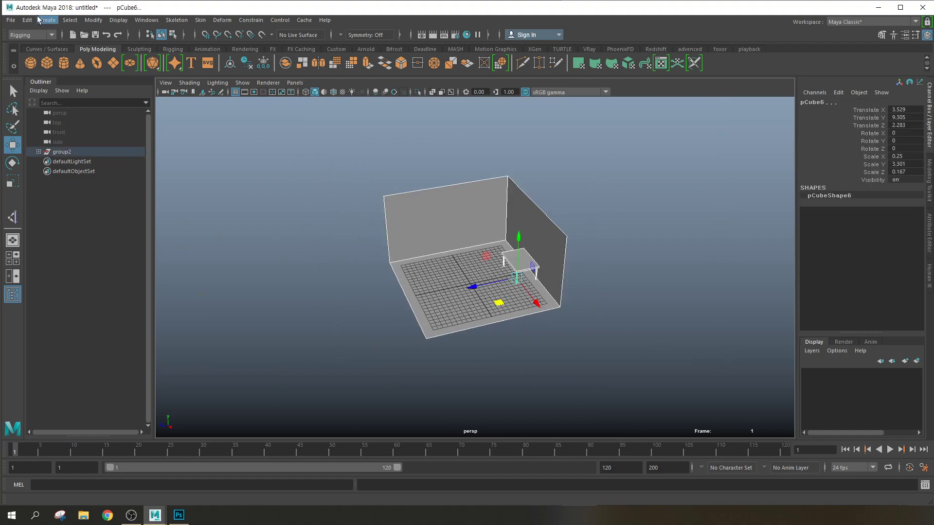
Start saving the scene under a new name and create a bg folder inside the project's assets folder
left_click(9, 20)
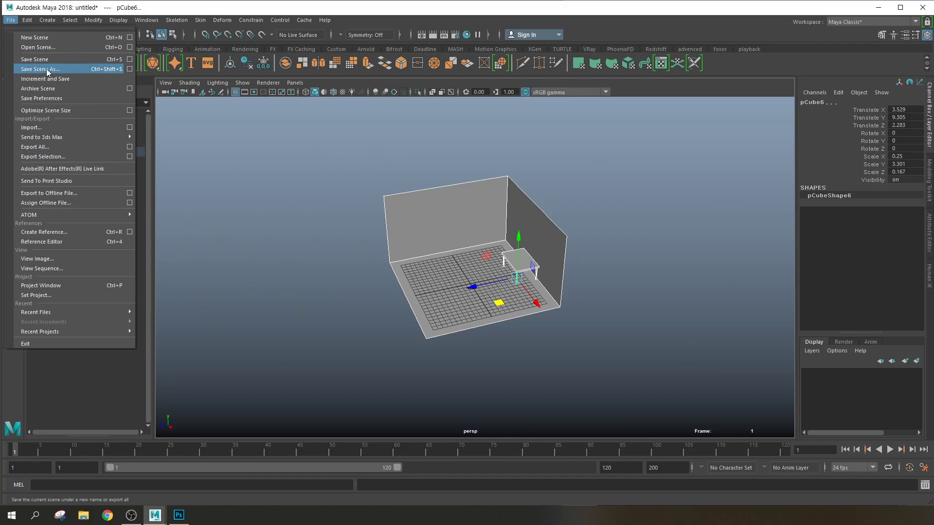
left_click(47, 70)
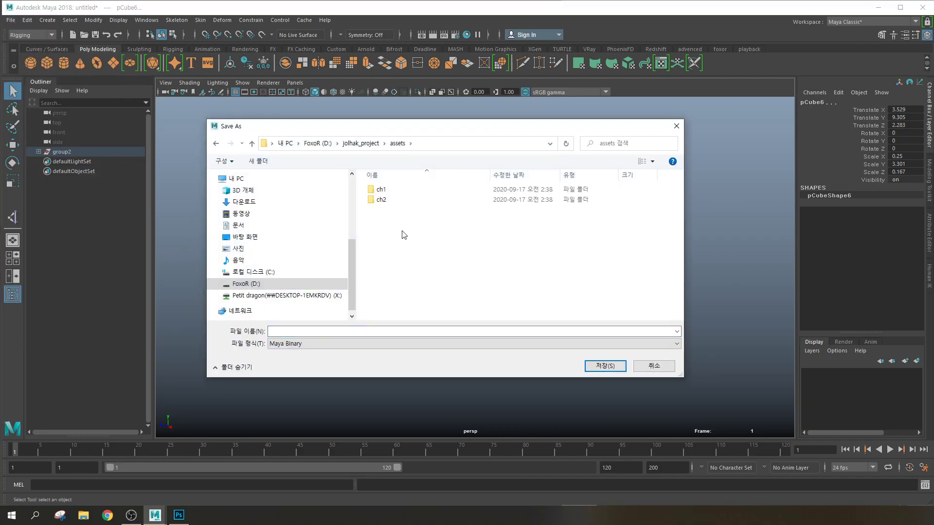
left_click(373, 145)
double_click(384, 190)
right_click(404, 223)
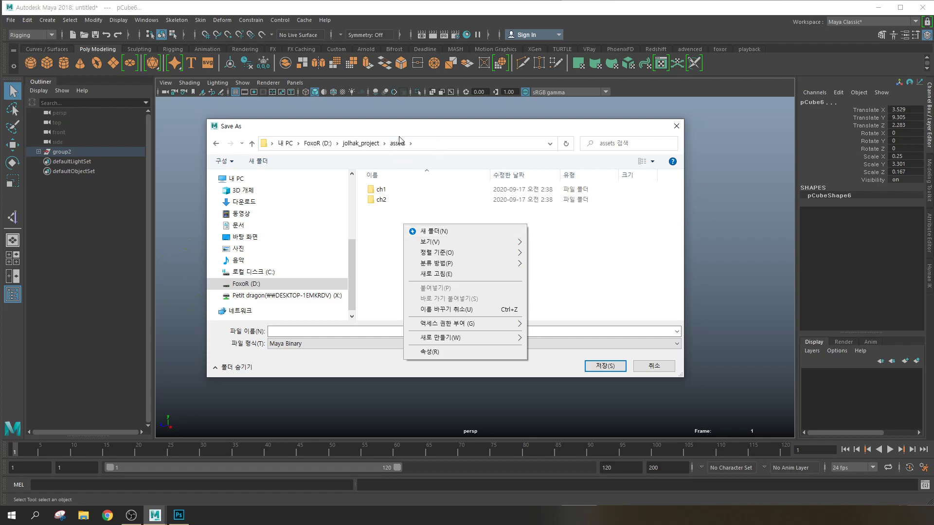
left_click(468, 231)
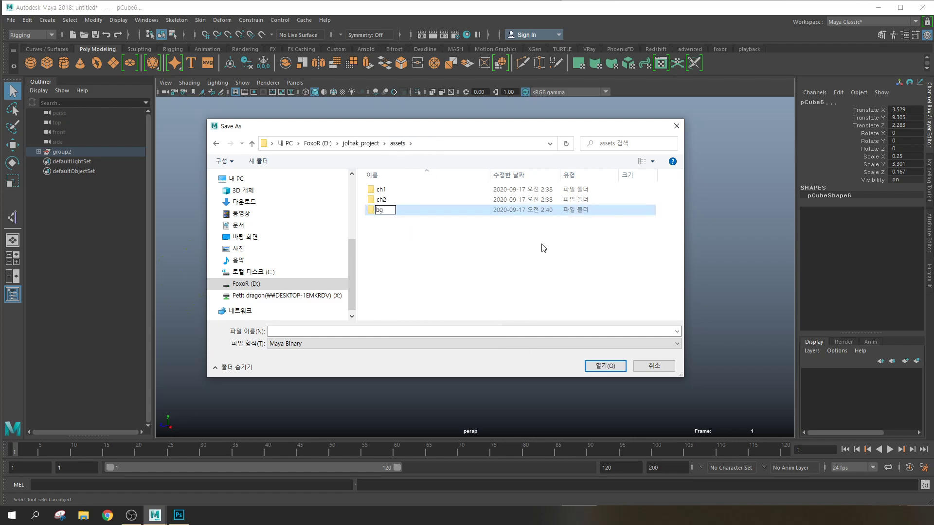
key("Return")
Save the scene as room in Maya Binary format in the bg folder
double_click(409, 190)
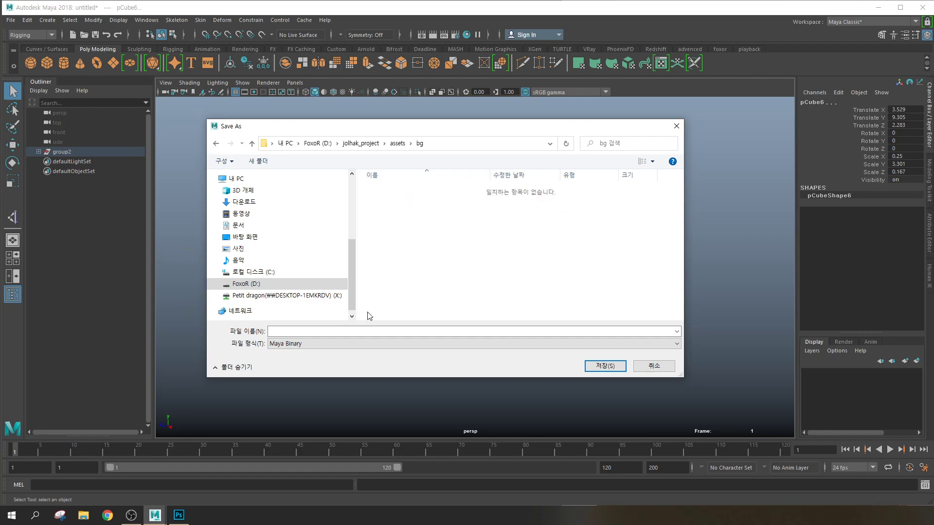
left_click(365, 330)
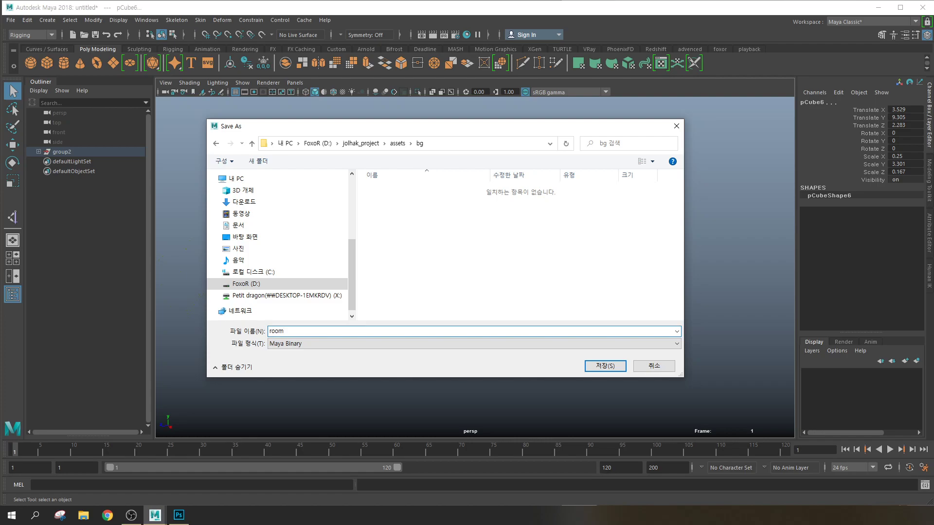
key("Return")
key("w")
scroll(540, 231, "down", 3)
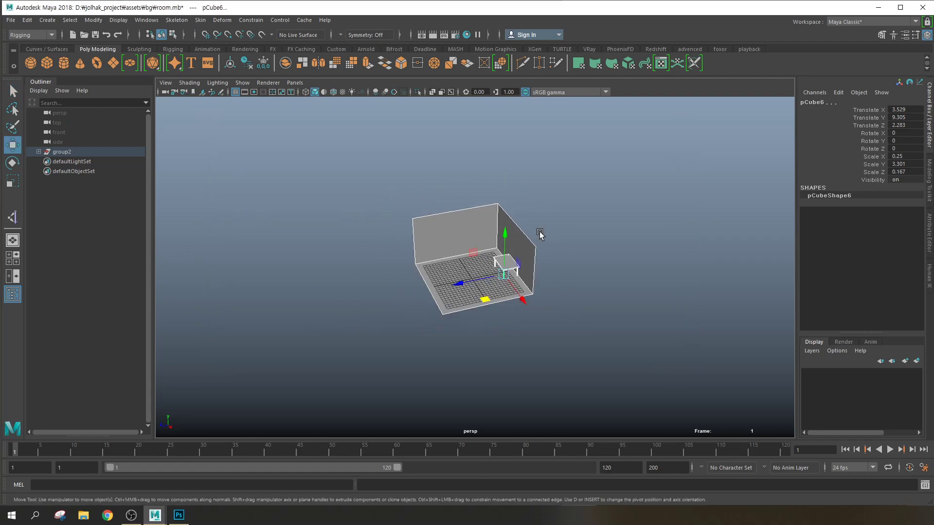
left_click_drag(522, 242, 556, 243, "alt")
Start a new scene without saving changes, and create a polygon cylinder scaled uniformly to about 0.332
left_click(72, 37)
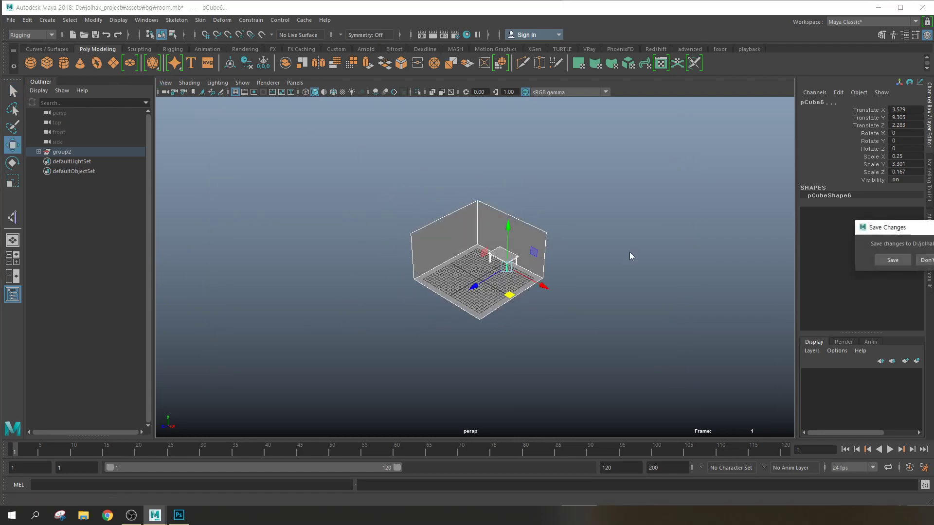
left_click(927, 261)
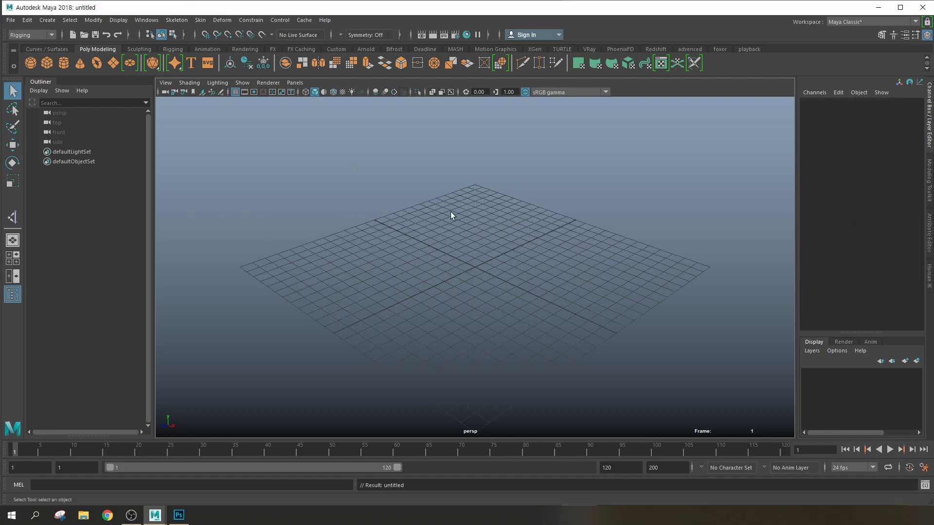
left_click(63, 63)
key("f")
scroll(485, 257, "down", 3)
key("r")
left_click_drag(479, 266, 434, 283)
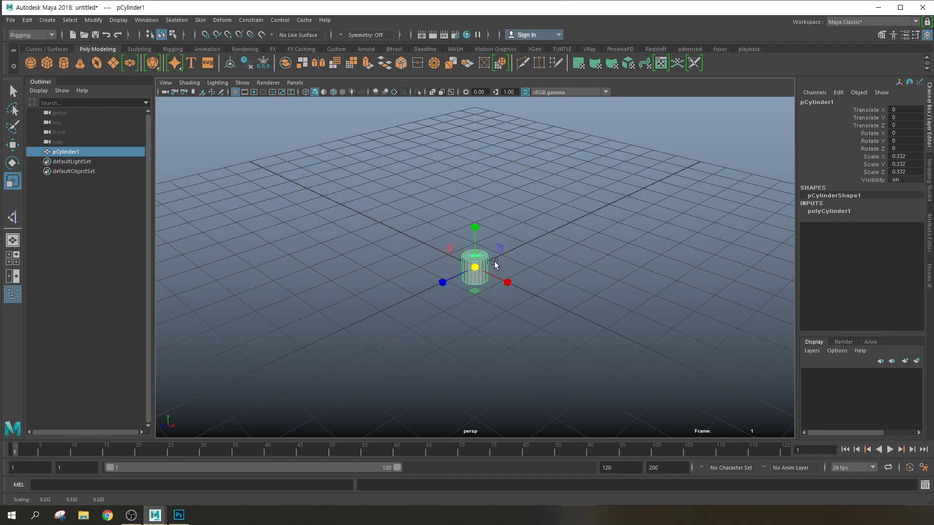
Raise the cylinder to about 0.303 in Y
key("w")
left_click_drag(475, 233, 472, 222)
key("f")
scroll(516, 252, "down", 4)
left_click_drag(516, 252, 479, 230, "alt")
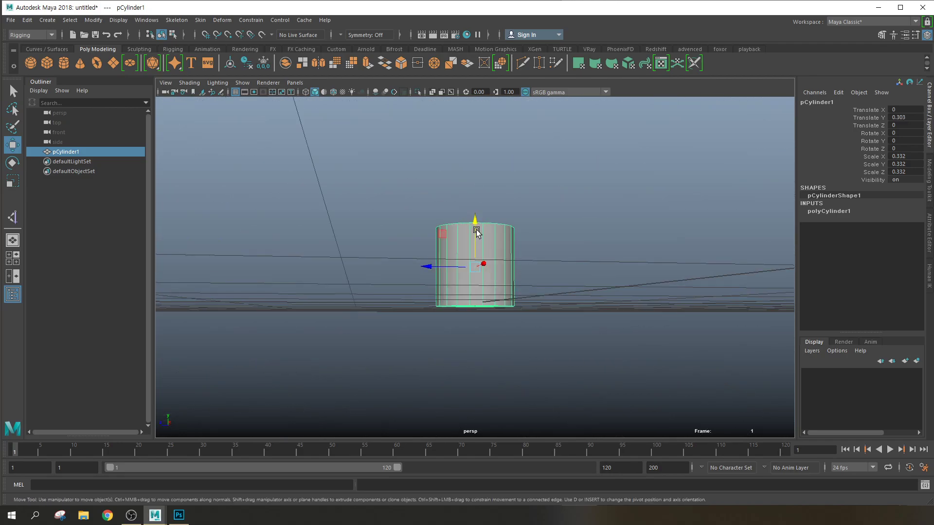
Snap the cylinder's pivot to its base and move the cylinder to 0.332 in Y so it stands on the grid
scroll(477, 230, "up", 4)
middle_click_drag(519, 249, 518, 235, "alt")
left_click_drag(519, 235, 516, 241, "alt")
key("d")
key("v")
left_click_drag(470, 221, 465, 319)
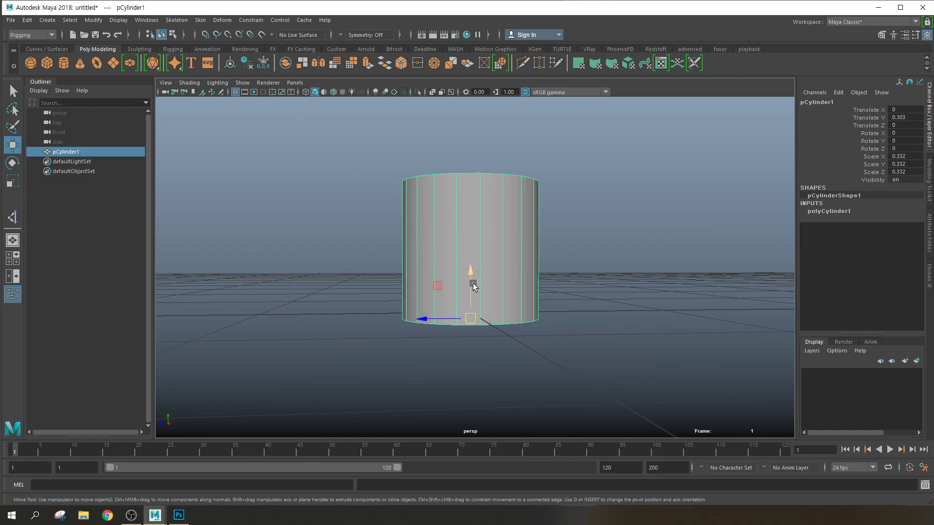
left_click_drag(471, 278, 506, 287)
Select all the cylinder's top cap faces and extrude them inward to form a narrow rim
right_click_drag(494, 210, 495, 238)
left_click_drag(486, 217, 504, 202, "alt")
key("4")
mouse_move(555, 148)
left_mouse_down()
mouse_move(380, 201)
mouse_move(721, 381)
left_mouse_up()
key("5")
left_click_drag(546, 281, 558, 327, "alt")
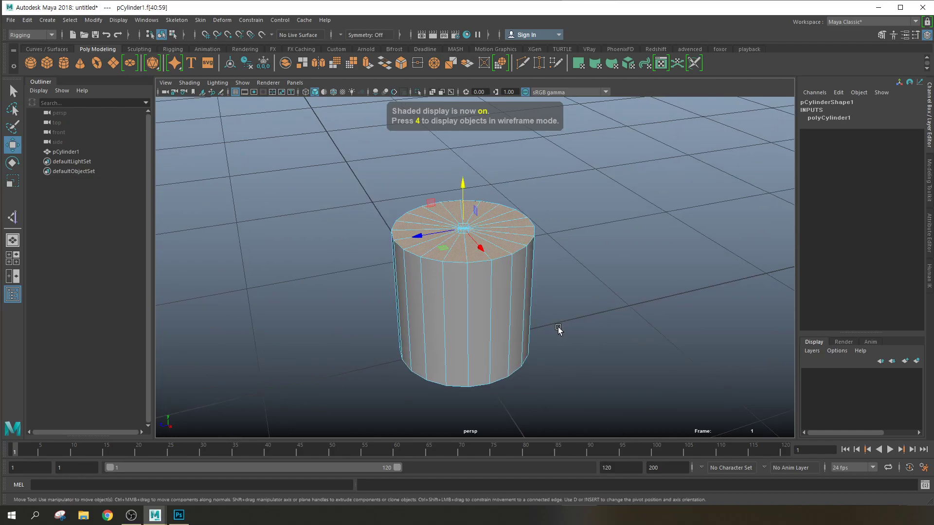
key("g")
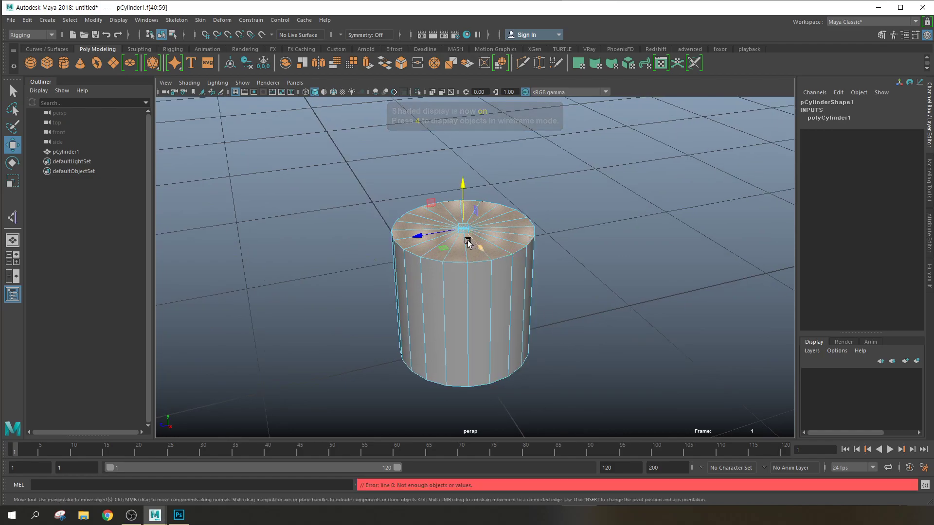
key("ctrl+e")
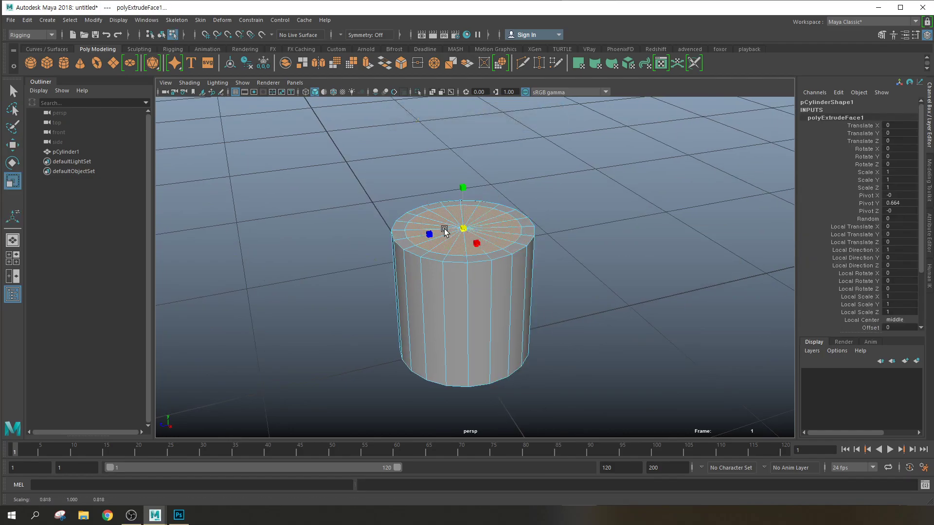
Extrude the inner cap faces down into the cylinder to hollow out a cup, and return to object mode
key("ctrl+e")
key("w")
left_click_drag(462, 181, 442, 254)
left_click_drag(548, 257, 430, 262, "alt")
right_click_drag(430, 263, 521, 234)
left_click_drag(492, 258, 486, 233, "alt")
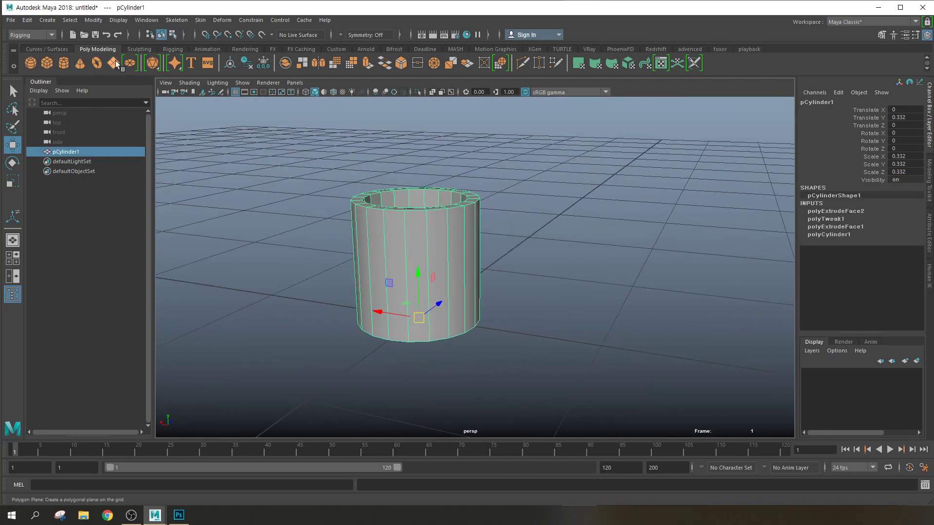
Create a polygon plane beside the cup at about -0.553 in X and set its Z rotation to 90
left_click(115, 61)
left_click_drag(404, 316, 501, 329)
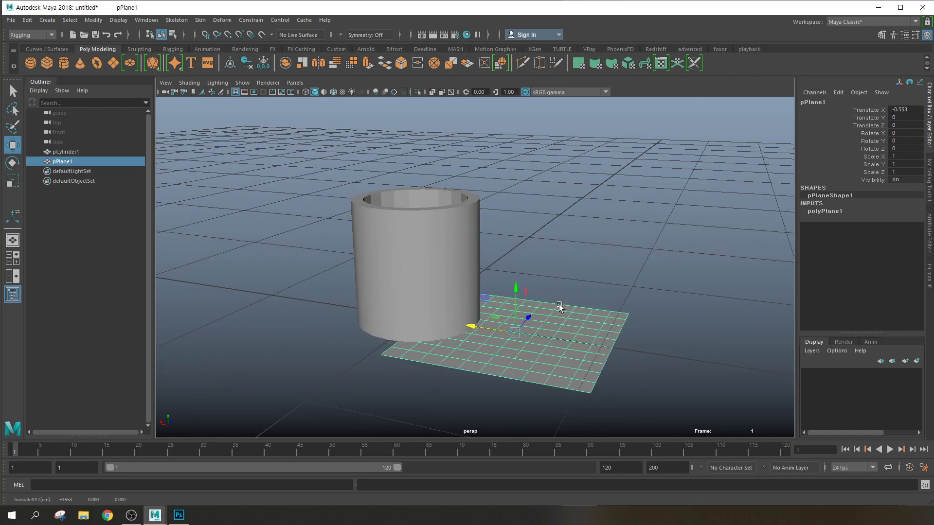
key("e")
left_click_drag(543, 304, 572, 375)
left_click(903, 149)
type("90")
key("Return")
Set the plane's width and height subdivisions to 1
left_click(830, 212)
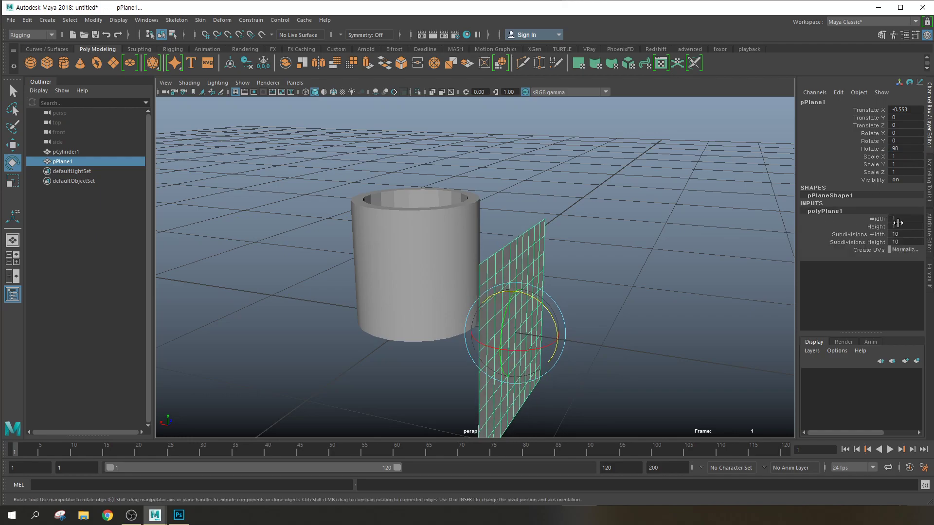
left_click_drag(903, 234, 899, 242)
type("1")
key("Return")
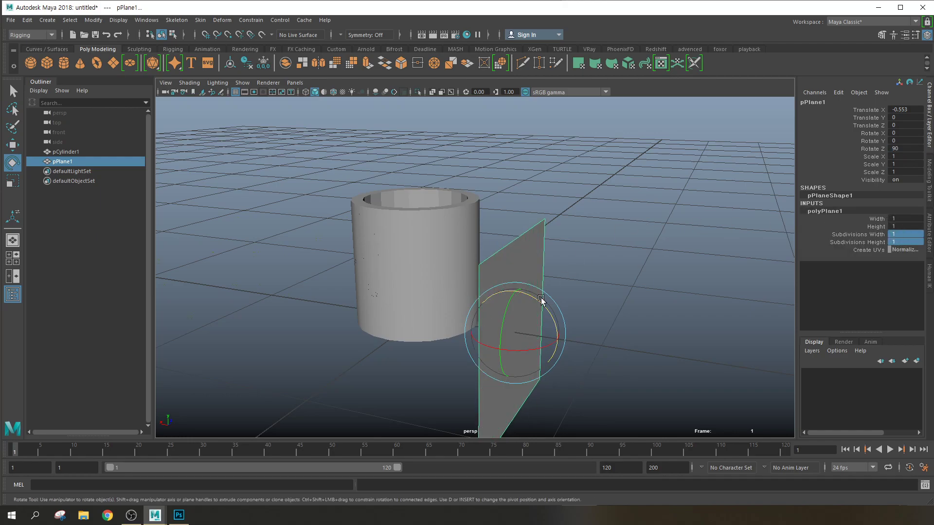
Scale the plane down to about 0.06 and move it against the cup's upper side, at about -0.333 in X and 0.529 in Y
key("r")
left_click_drag(515, 334, 397, 373)
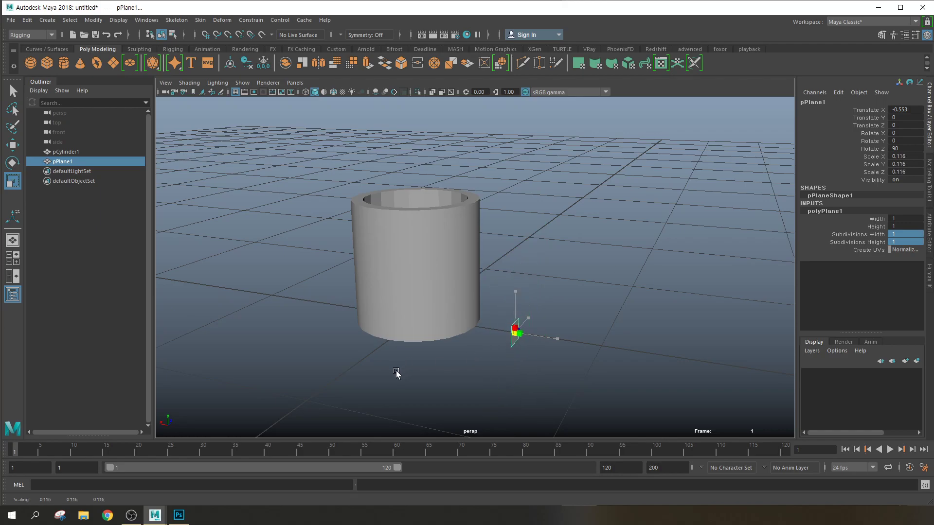
left_click_drag(587, 327, 591, 289, "alt")
key("w")
left_click_drag(518, 273, 520, 184)
left_click_drag(566, 204, 569, 228, "alt")
left_click_drag(479, 214, 443, 205)
key("f")
scroll(514, 219, "down", 8)
left_click_drag(492, 274, 464, 271, "alt")
key("r")
left_click_drag(464, 271, 478, 206, "alt")
key("w")
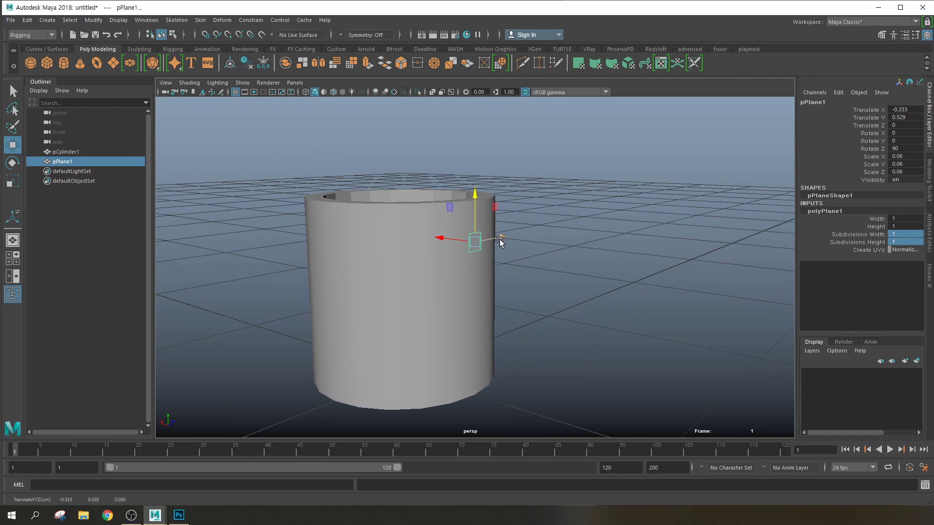
Duplicate the plane, lower the copy to about 0.1 in Y, and select both planes
key("ctrl+d")
left_click_drag(484, 199, 481, 329)
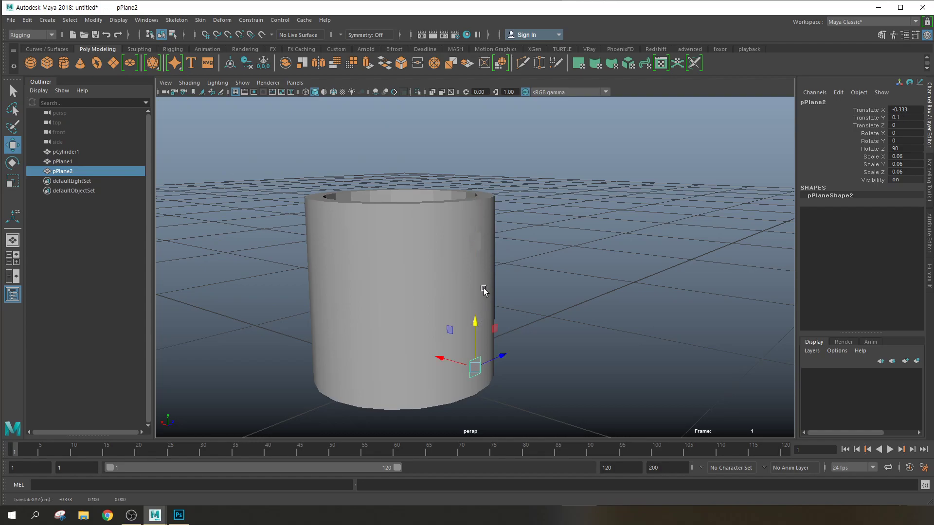
left_click(476, 246, "shift")
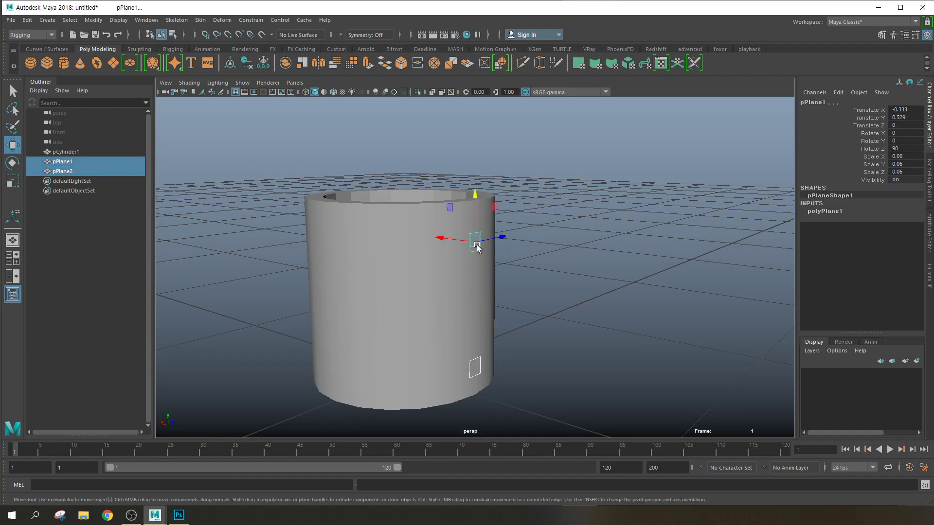
right_click(476, 247, "shift")
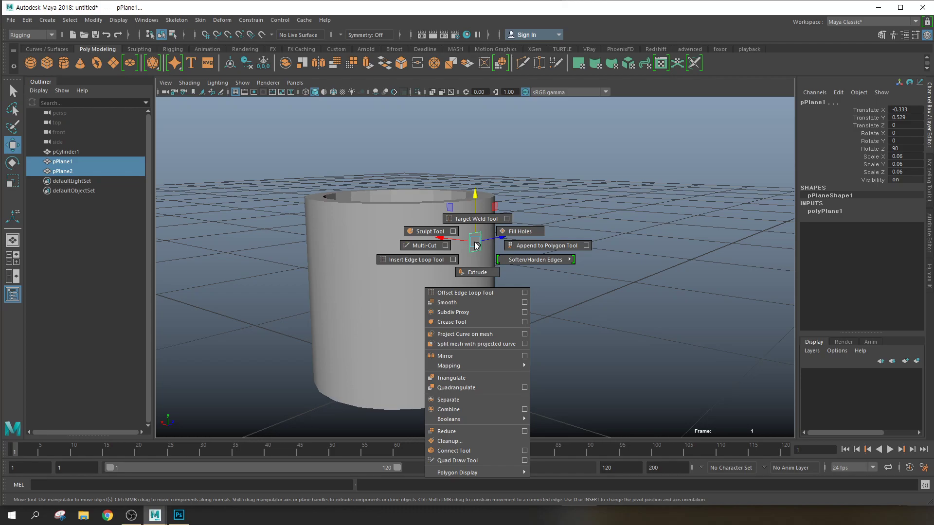
right_click(475, 242, "ctrl+shift")
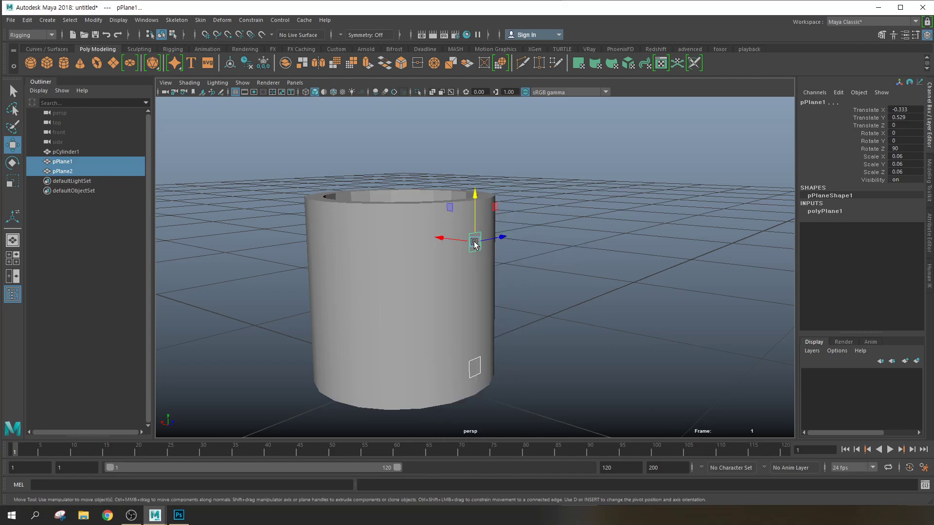
right_click(475, 242, "ctrl+shift")
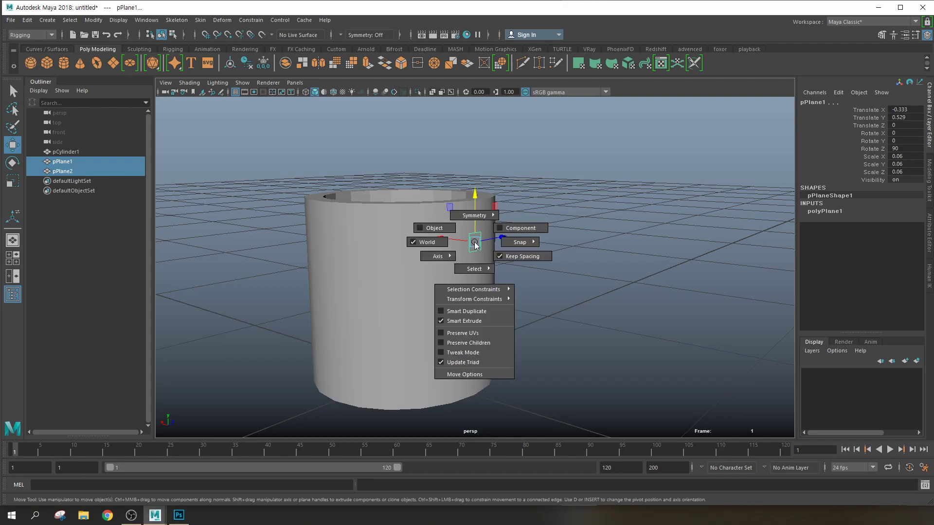
right_click(475, 243, "shift")
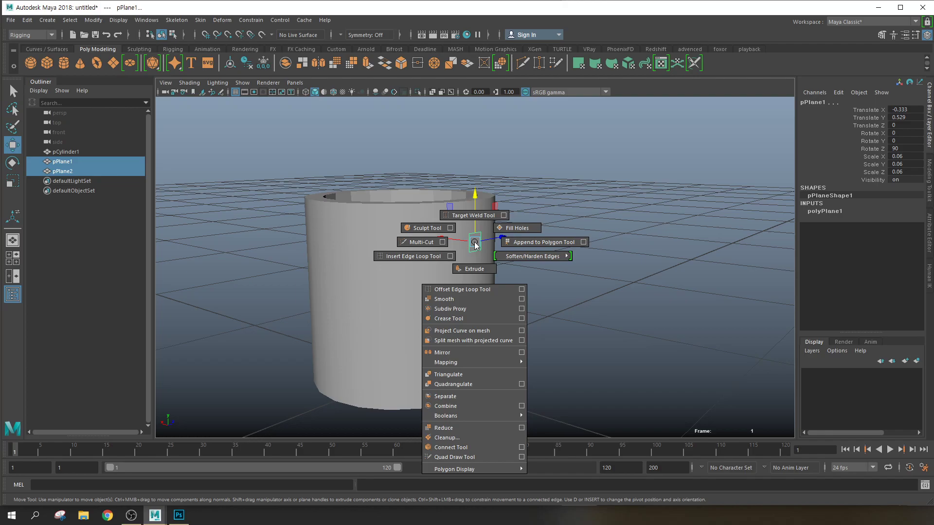
Switch to the Modeling menu set
left_click(178, 21)
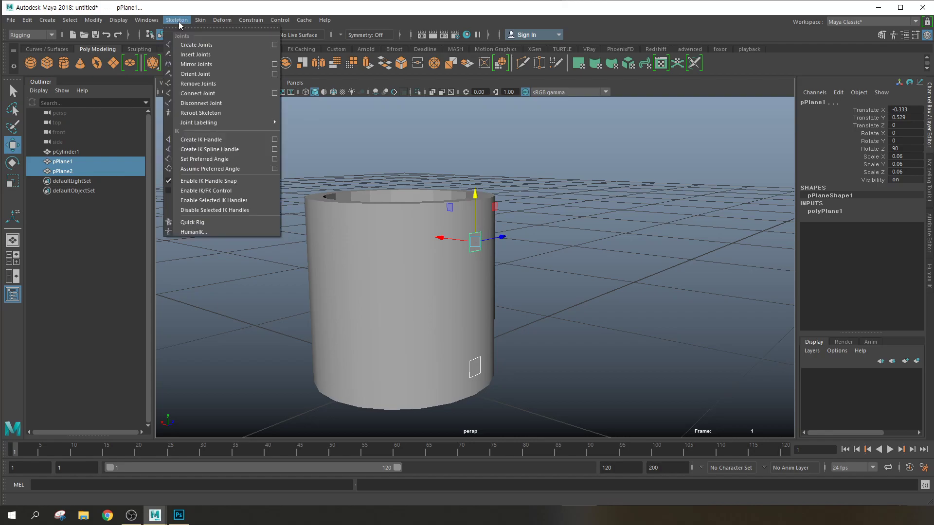
left_click(18, 35)
left_click(27, 46)
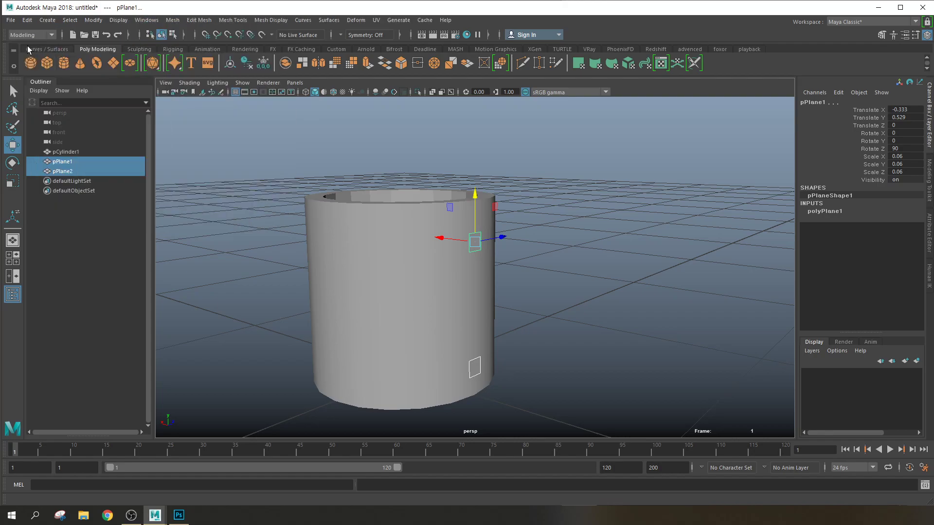
Try to bridge the two selected planes
left_click(197, 22)
mouse_move(175, 22)
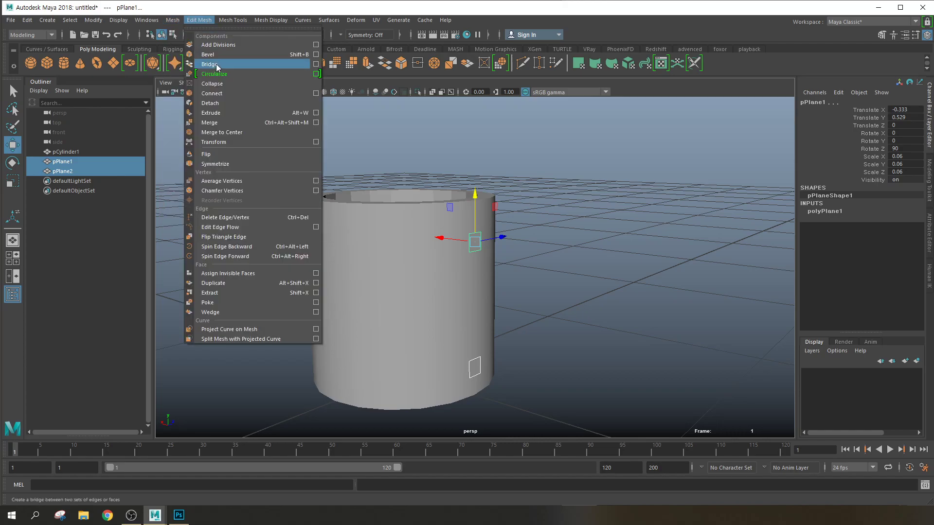
left_click(217, 64)
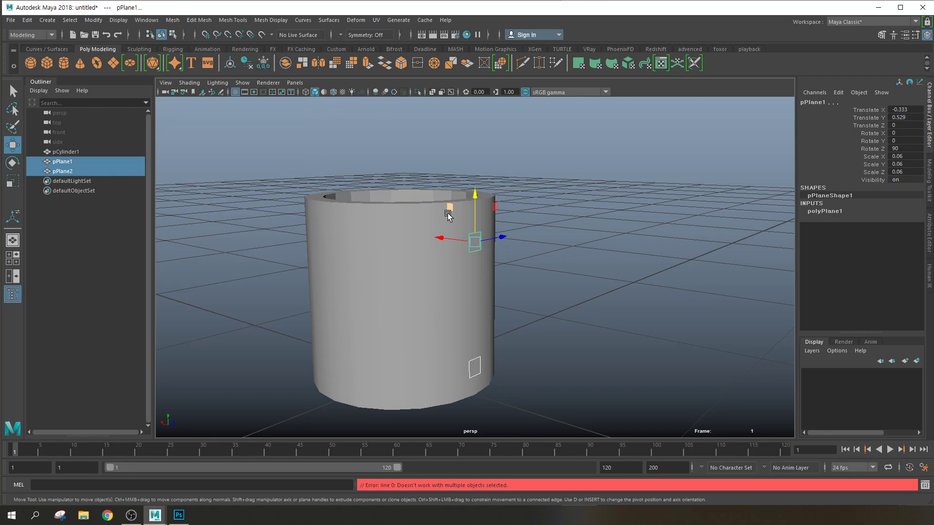
left_click(201, 22)
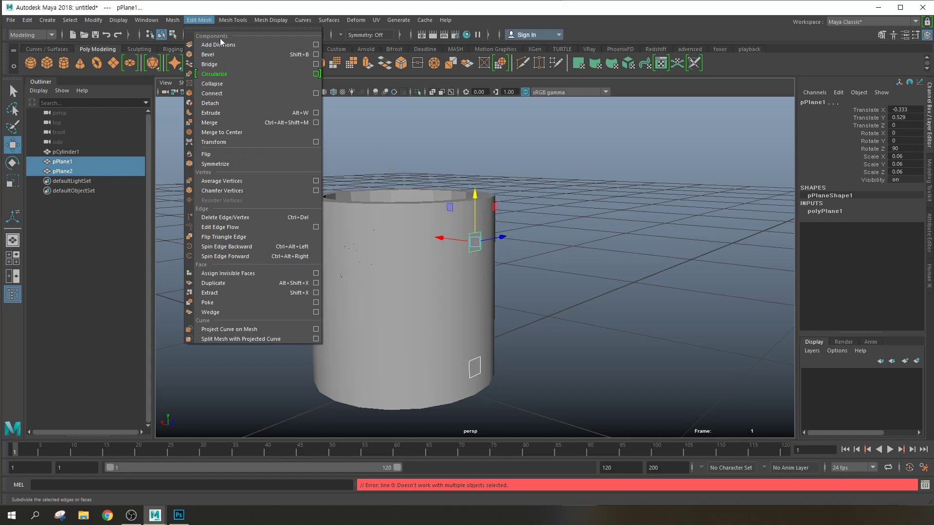
mouse_move(226, 20)
mouse_move(190, 19)
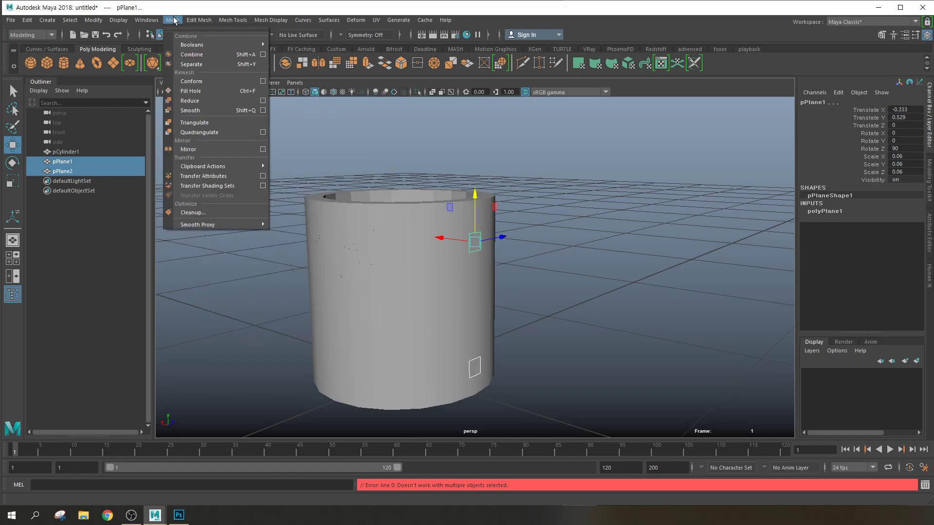
key("shift+space")
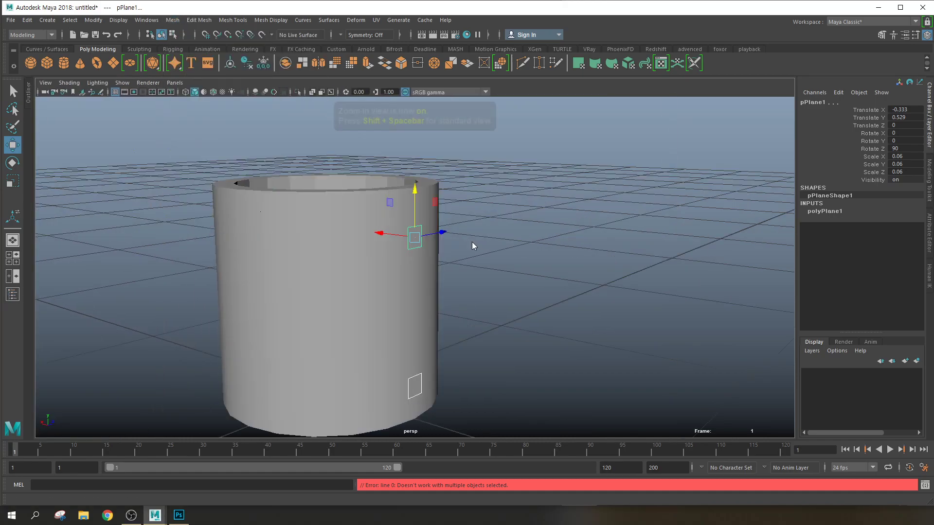
Delete both small planes beside the cup
right_click(472, 241, "shift")
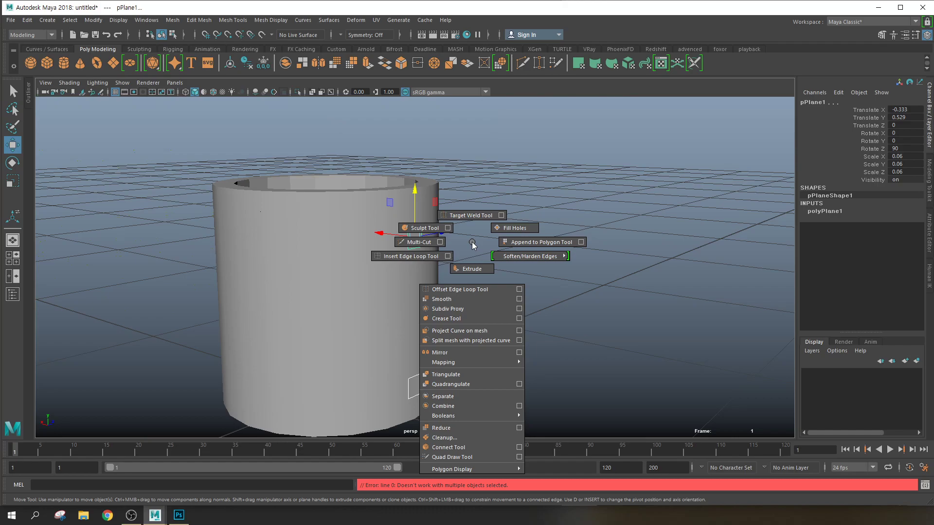
left_click(472, 243)
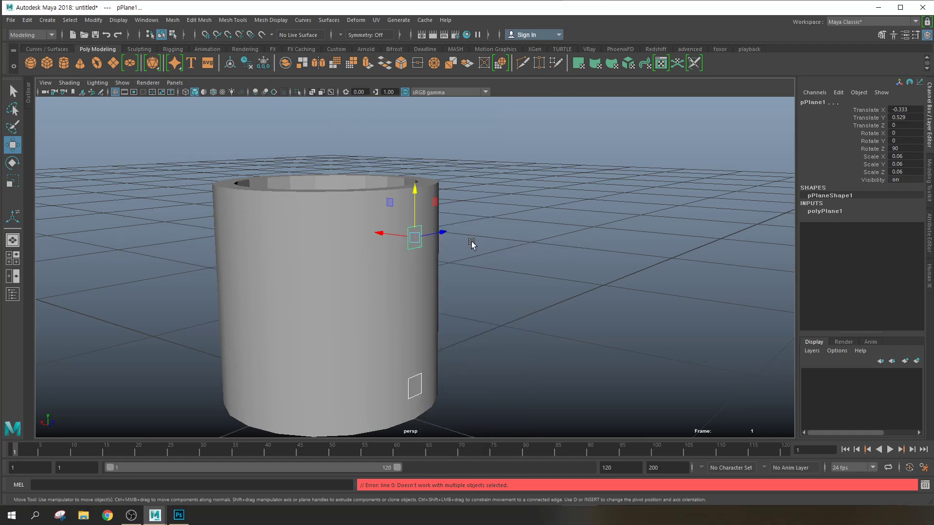
left_click(460, 233)
scroll(455, 234, "down", 6)
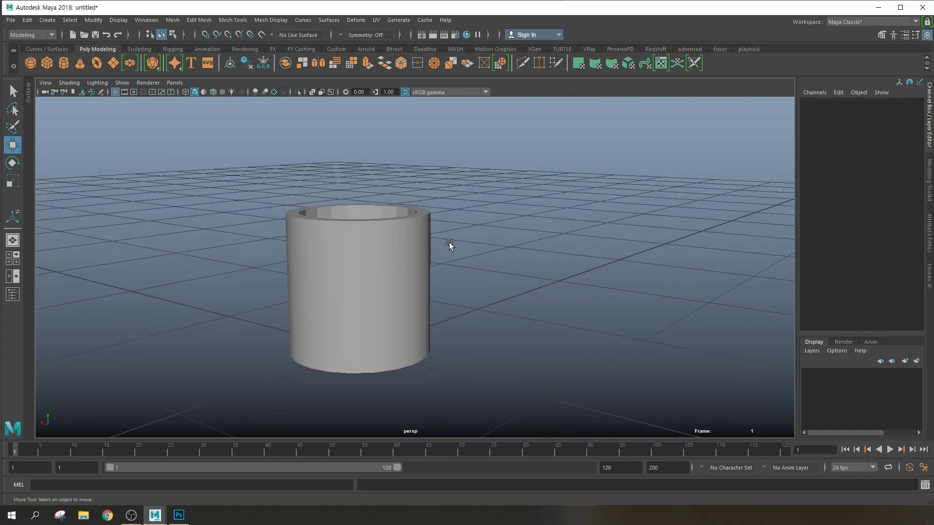
left_click(47, 63)
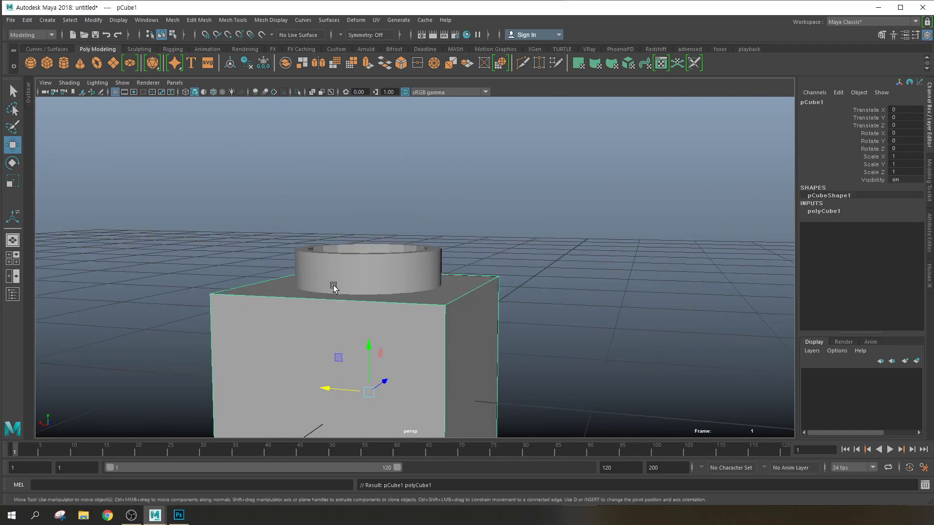
scroll(453, 340, "down", 3)
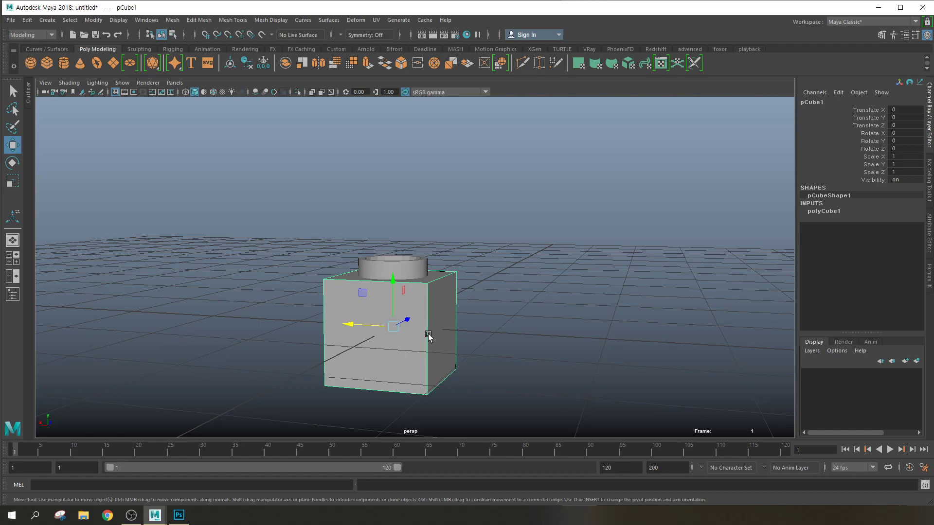
key("Delete")
Create a polygon torus for the cup's handle and reduce its section radius to 0.1
left_click(97, 63)
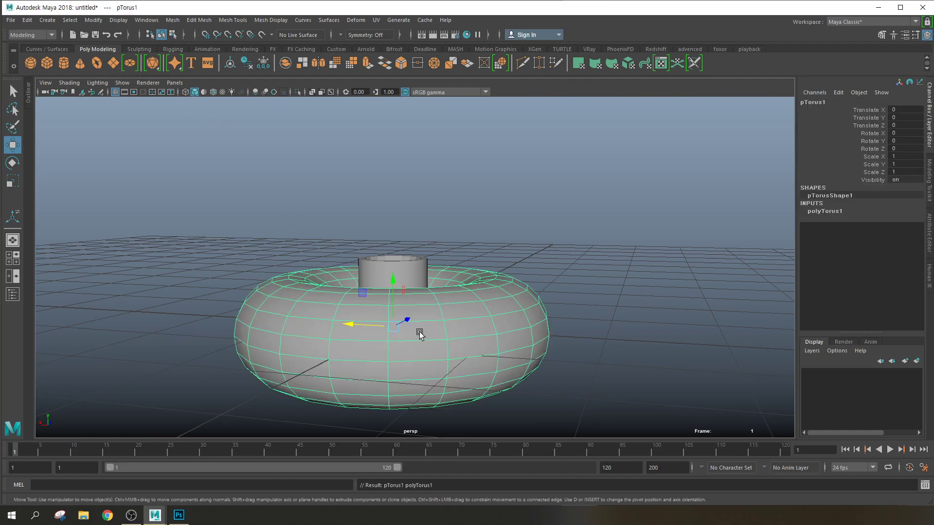
left_click(833, 210)
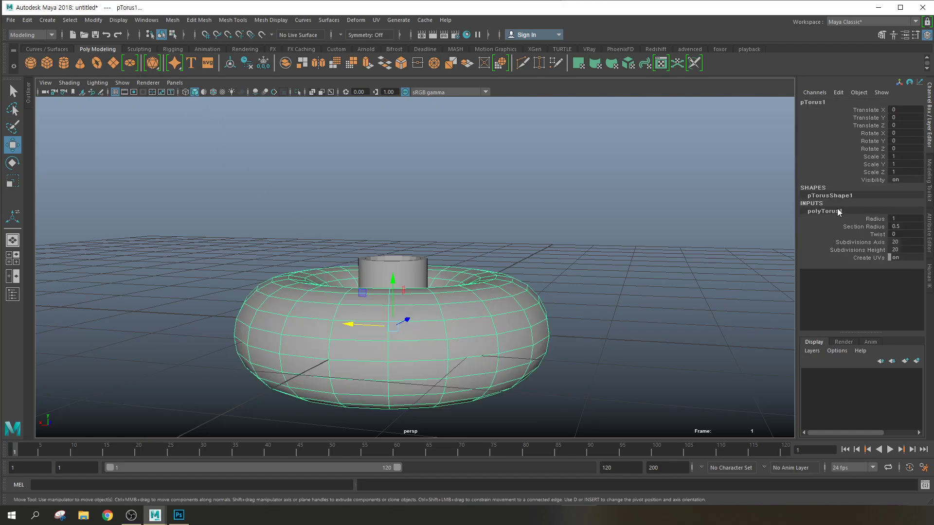
left_click(877, 227)
middle_click_drag(696, 241, 694, 241)
Stand the torus upright by setting its X rotation to 90
key("e")
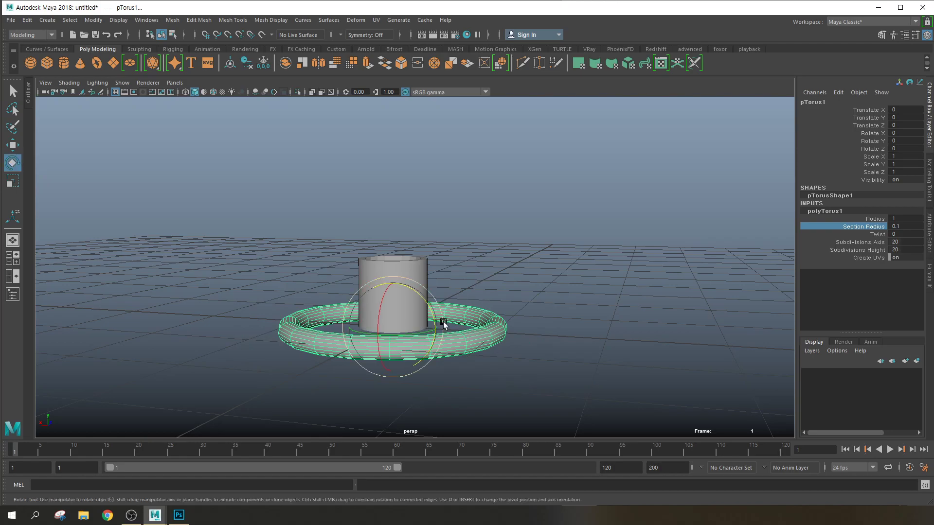
left_click_drag(386, 291, 900, 129)
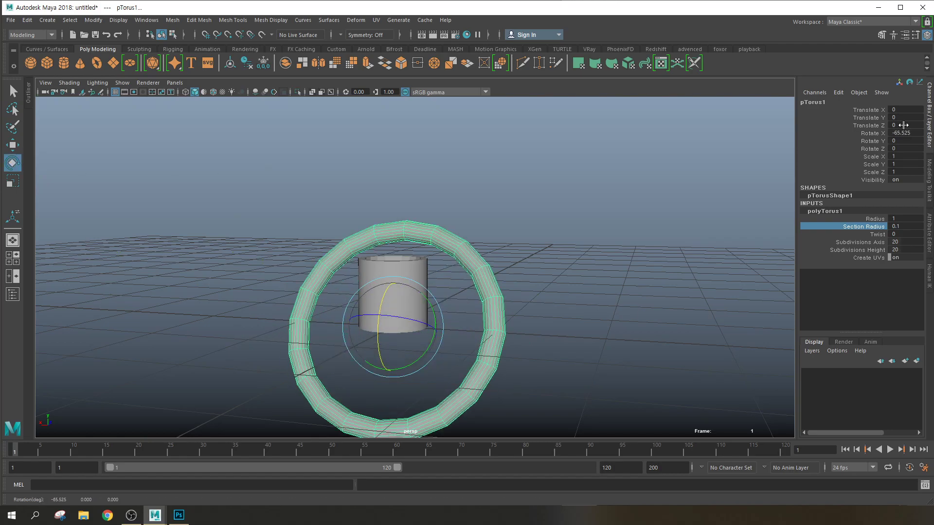
left_click(911, 134)
type("90")
key("Return")
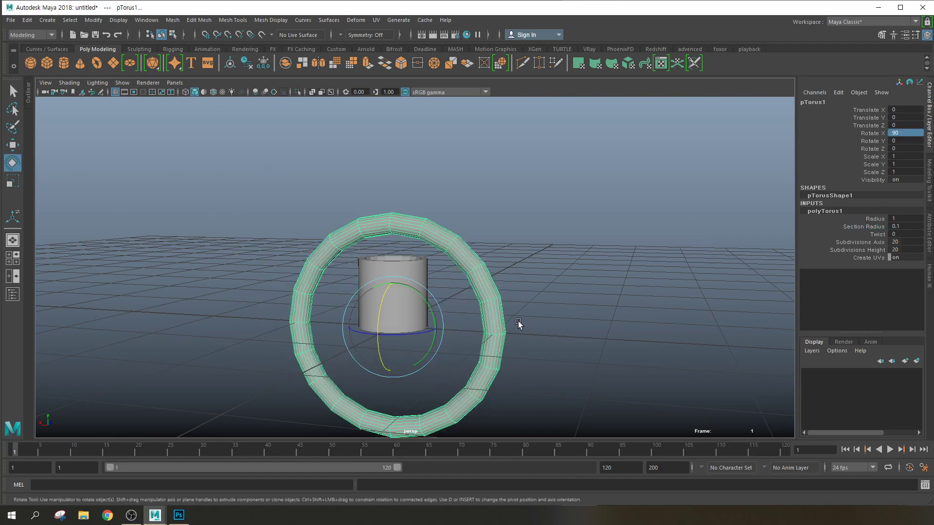
Scale the torus to about 0.215 and move it to the cup's side at about -0.384 in X and 0.334 in Y
key("r")
left_click_drag(394, 326, 306, 350)
key("w")
mouse_move(393, 300)
left_mouse_down()
mouse_move(393, 267)
mouse_move(406, 292)
mouse_move(444, 292)
mouse_move(429, 307)
mouse_move(401, 293)
left_mouse_up()
key("r")
key("w")
scroll(455, 317, "up", 4)
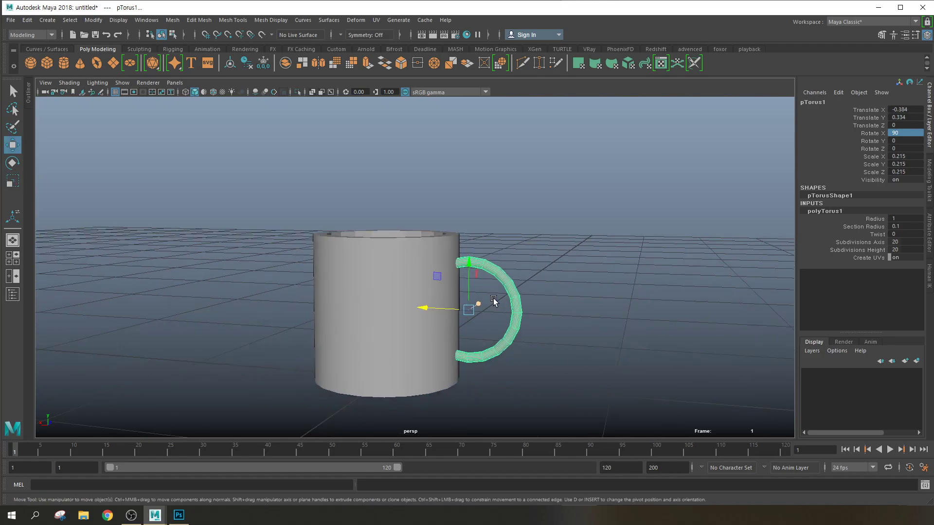
Delete the torus faces on the half facing the cup and move the remaining handle against the cup wall, at about -0.311 in X
right_click_drag(497, 248, 498, 276)
key("4")
left_click_drag(386, 214, 462, 378)
key("Delete")
right_click_drag(499, 247, 547, 236)
key("5")
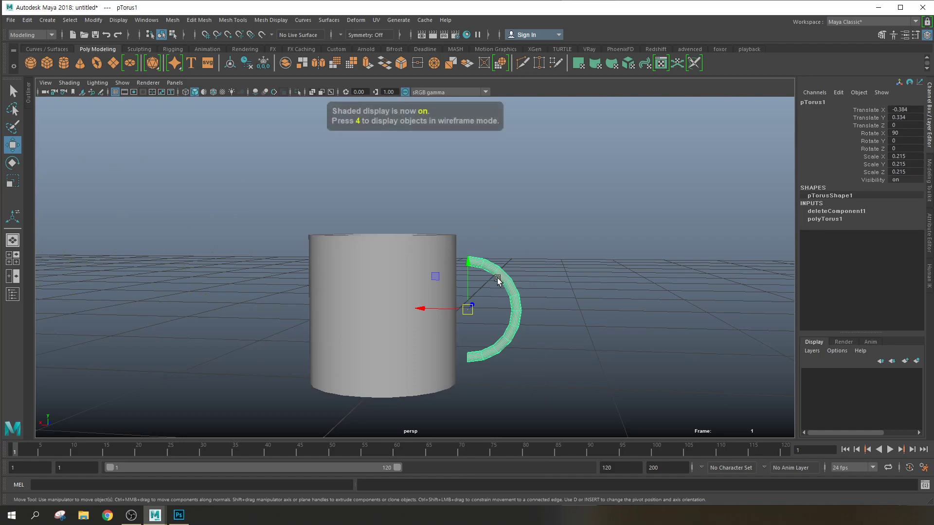
left_click_drag(444, 309, 428, 309)
scroll(455, 307, "down", 3)
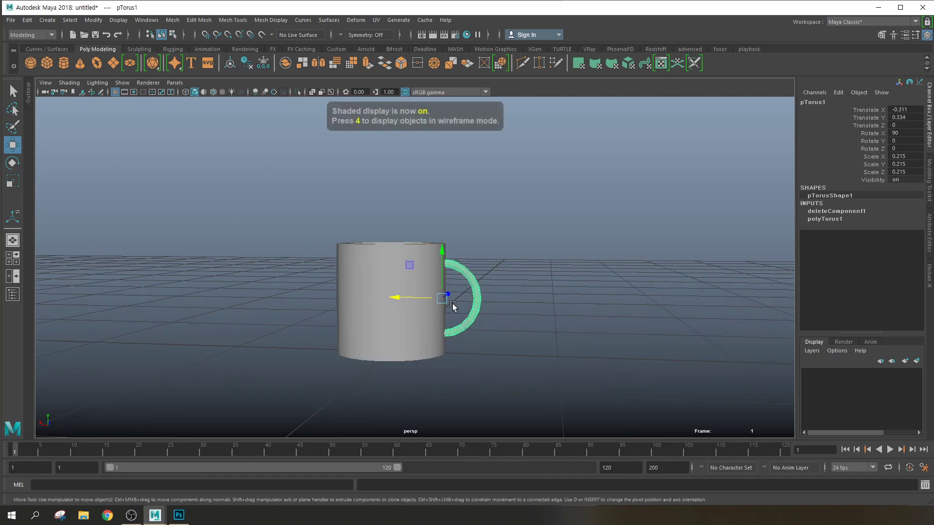
Group the cup body and handle, show the Outliner, and rename the group cup
left_click(369, 270)
left_click(146, 20)
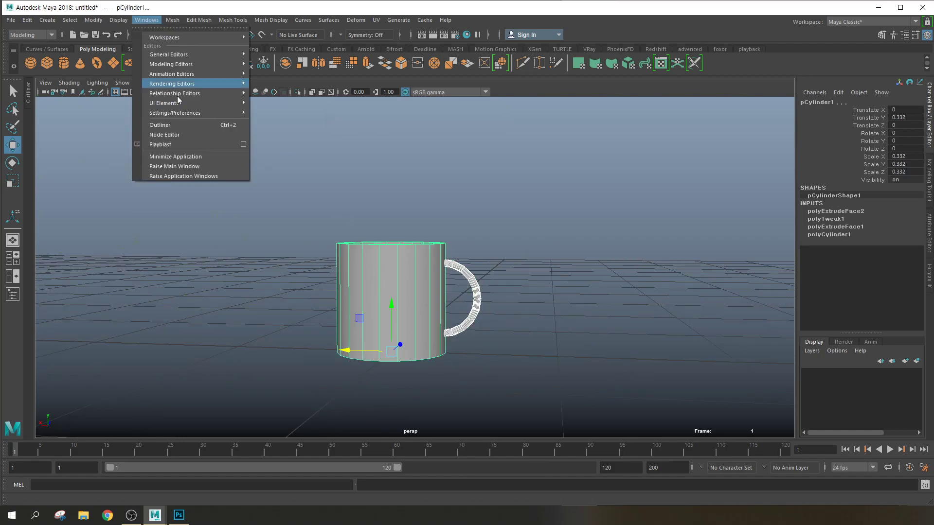
left_click(186, 120)
key("ctrl+g")
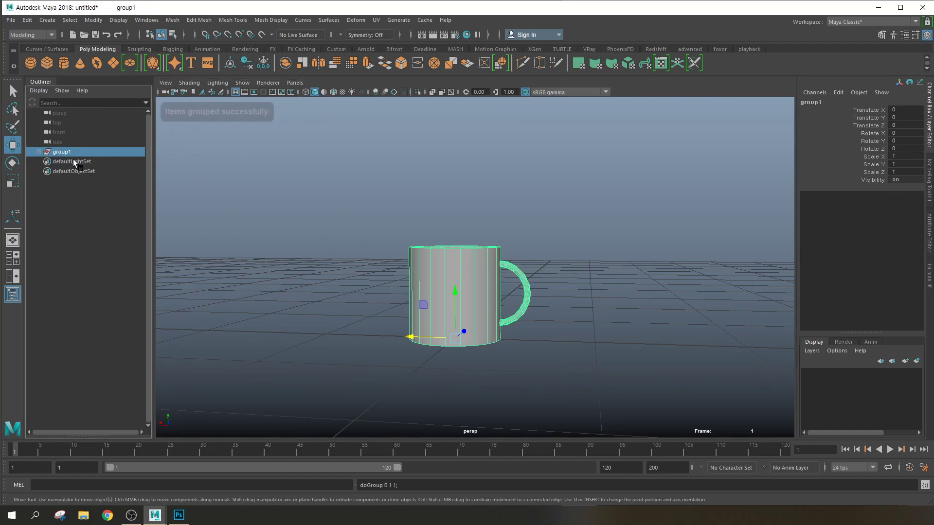
double_click(66, 152)
type("cup")
key("Return")
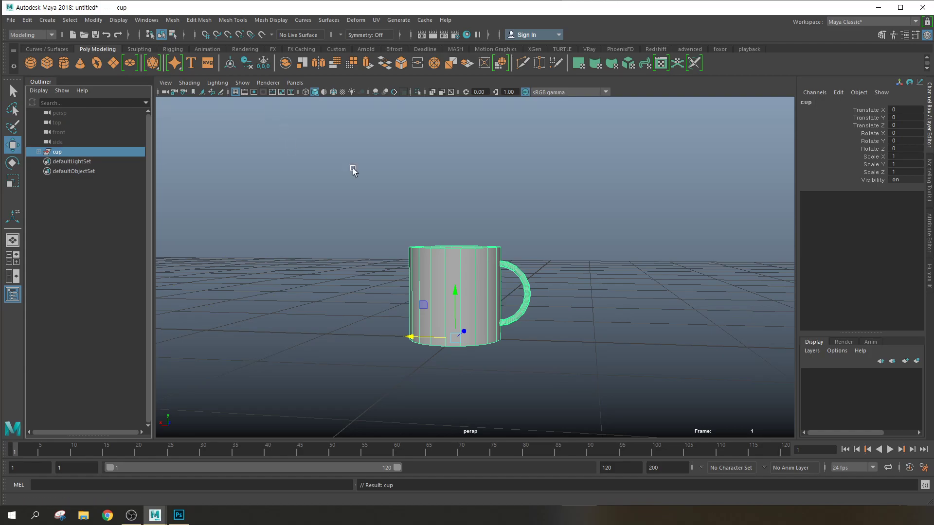
Combine the cup body and the handle into a single mesh
scroll(435, 243, "down", 1)
left_click(500, 254)
left_click_drag(501, 255, 466, 284, "alt")
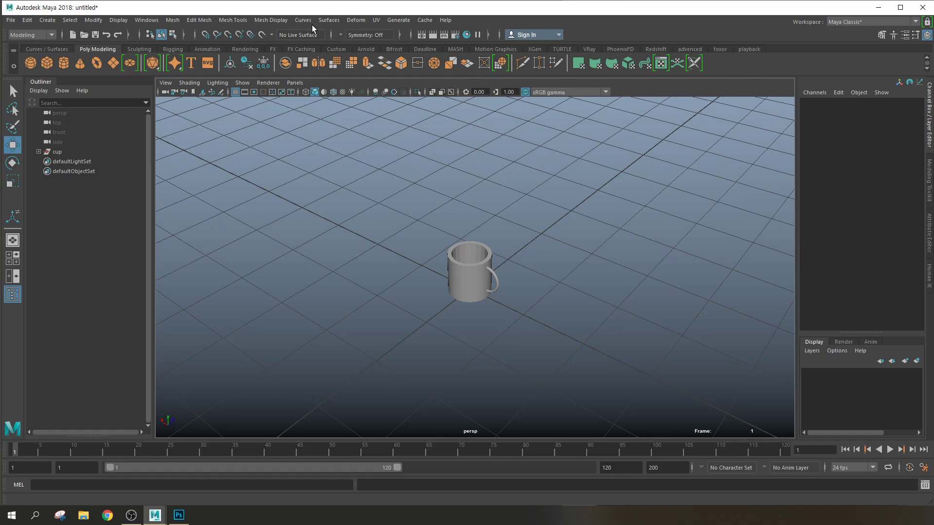
scroll(491, 235, "up", 5)
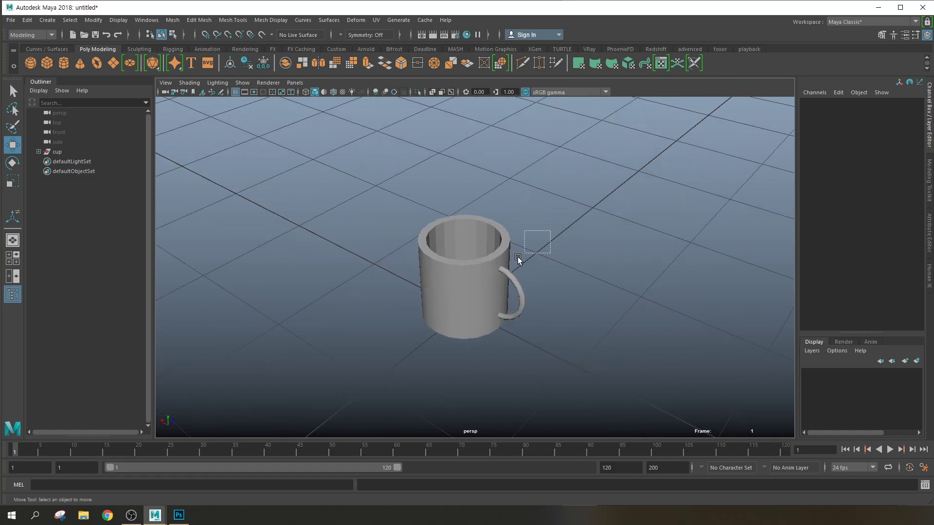
left_click_drag(541, 240, 374, 331)
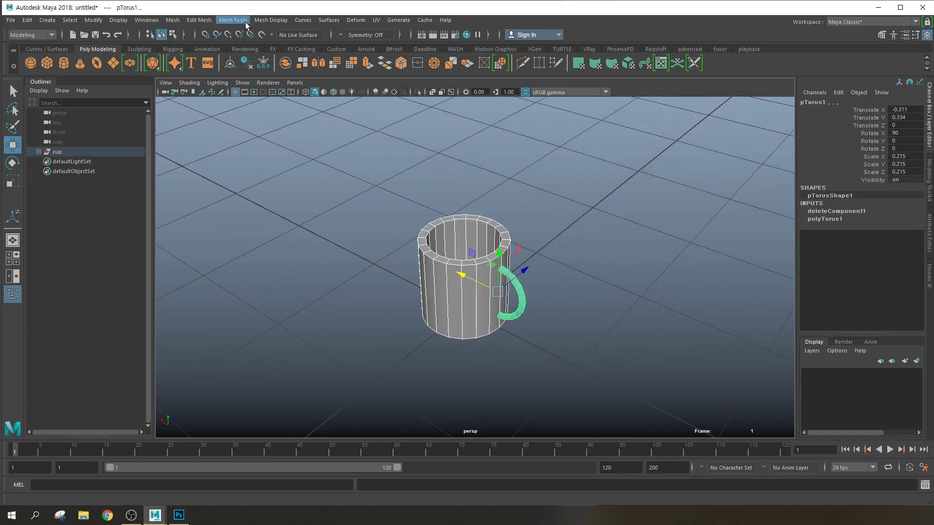
left_click(199, 20)
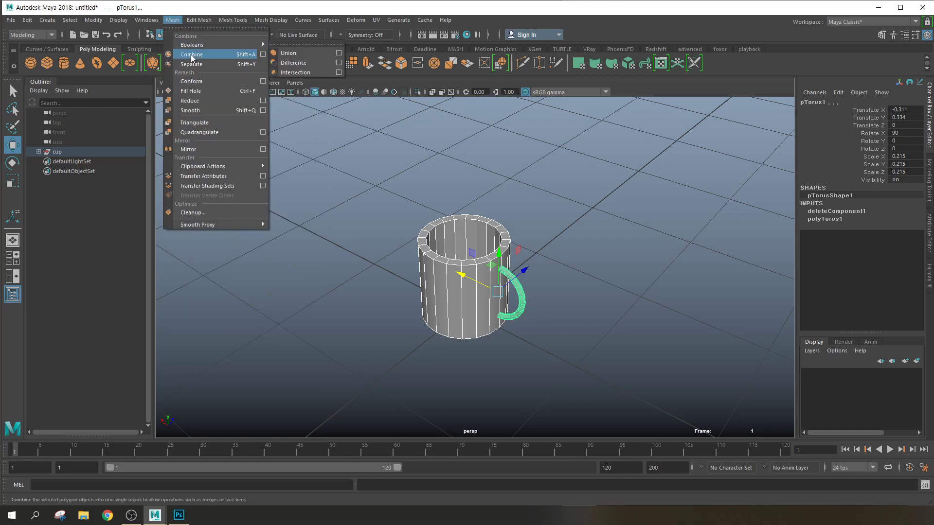
left_click(194, 52)
Create a NURBS circle around the cup's base and scale it uniformly to about 0.669
key("r")
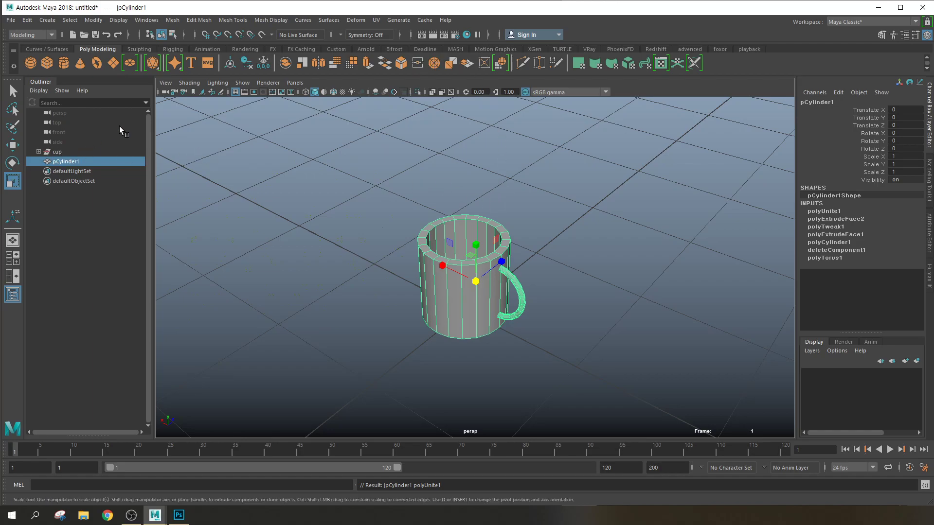
left_click(41, 49)
left_click(30, 63)
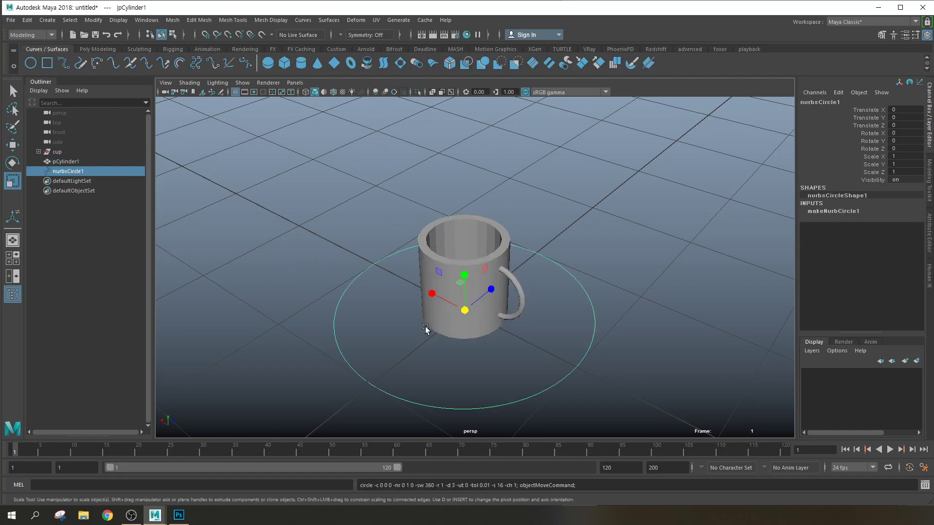
left_click_drag(464, 311, 402, 334)
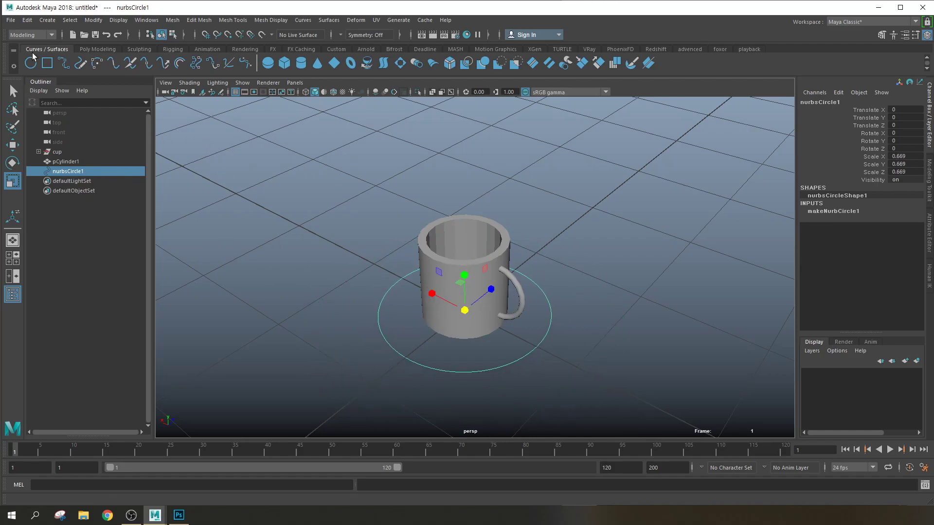
Switch to the Rigging menu set and bind the combined cup mesh to the circle with parent and scale constraints
key("w")
left_click_drag(626, 298, 550, 293, "alt")
scroll(535, 260, "down", 5)
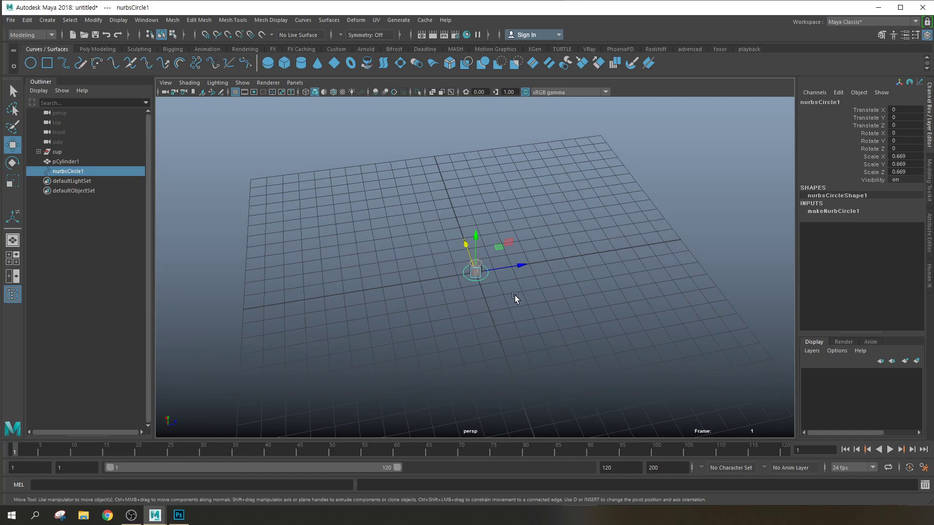
right_click_drag(433, 241, 564, 261, "alt")
left_click_drag(567, 260, 588, 247, "alt")
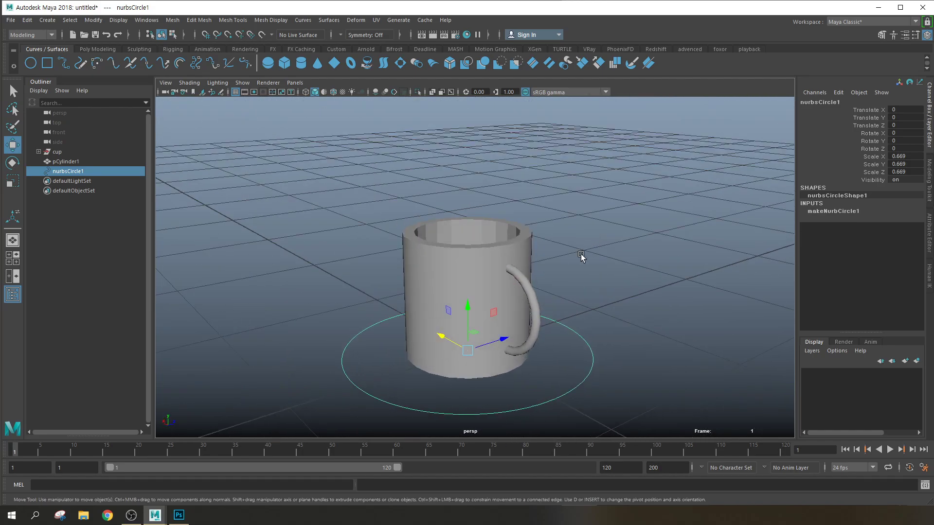
left_click(491, 289, "shift")
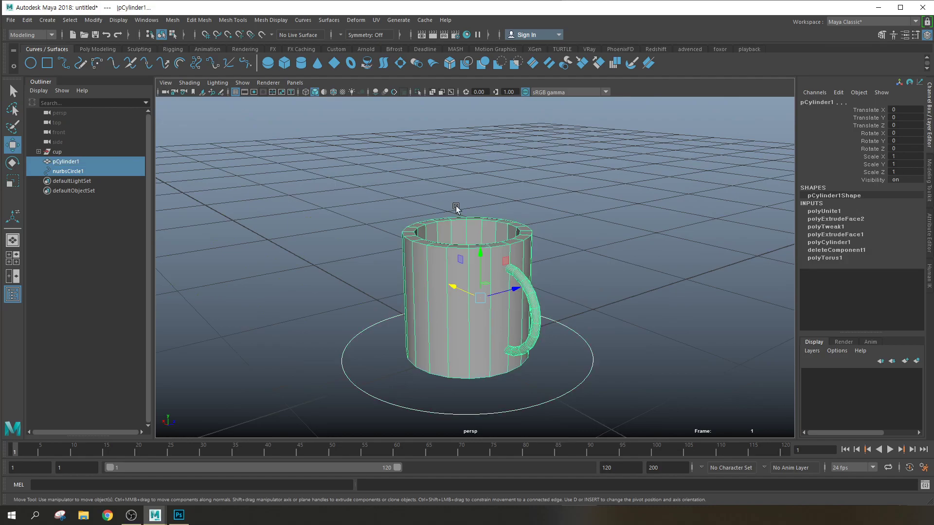
left_click(42, 35)
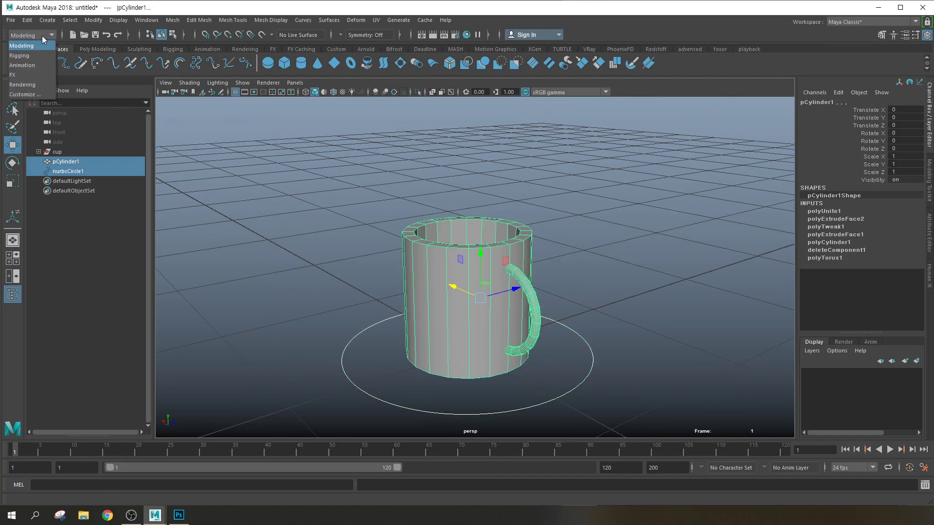
left_click(36, 55)
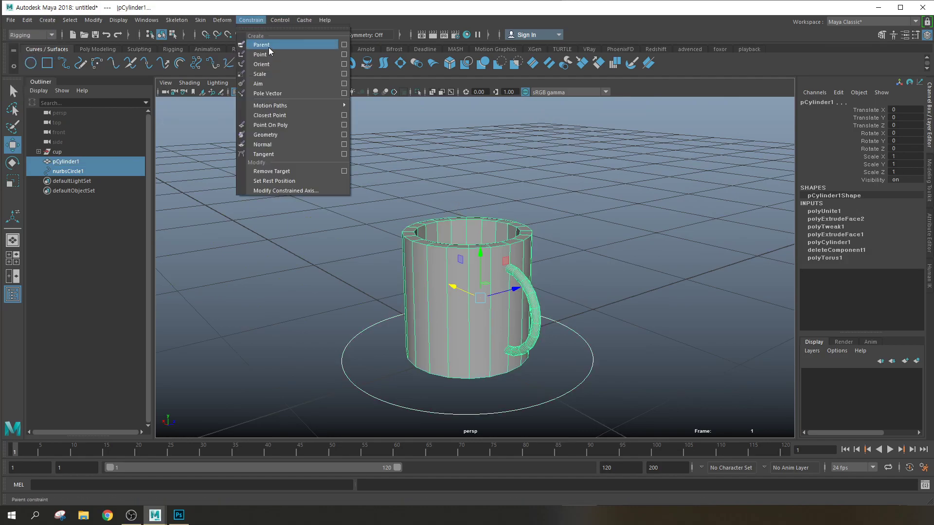
left_click(273, 46)
left_click(251, 20)
left_click(264, 75)
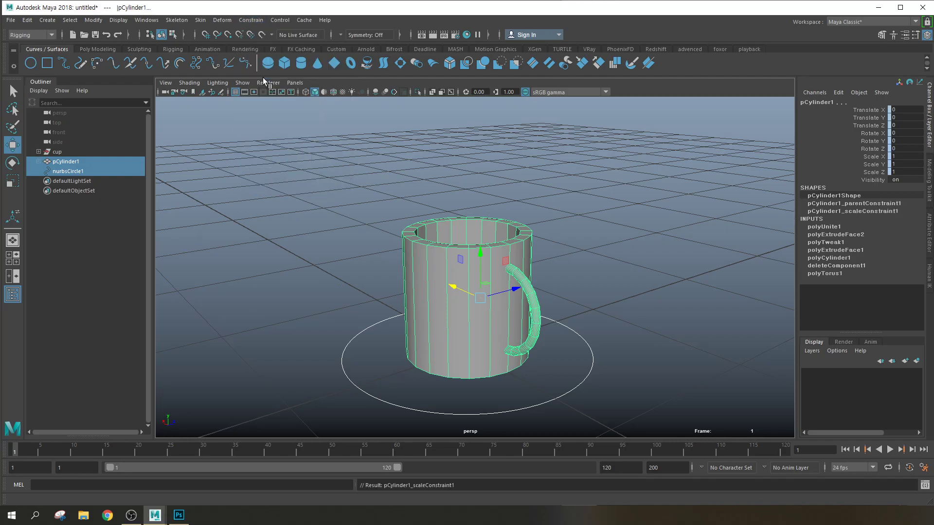
Test the circle control by moving, scaling and rotating it, and undo all the test transforms
scroll(527, 318, "down", 5)
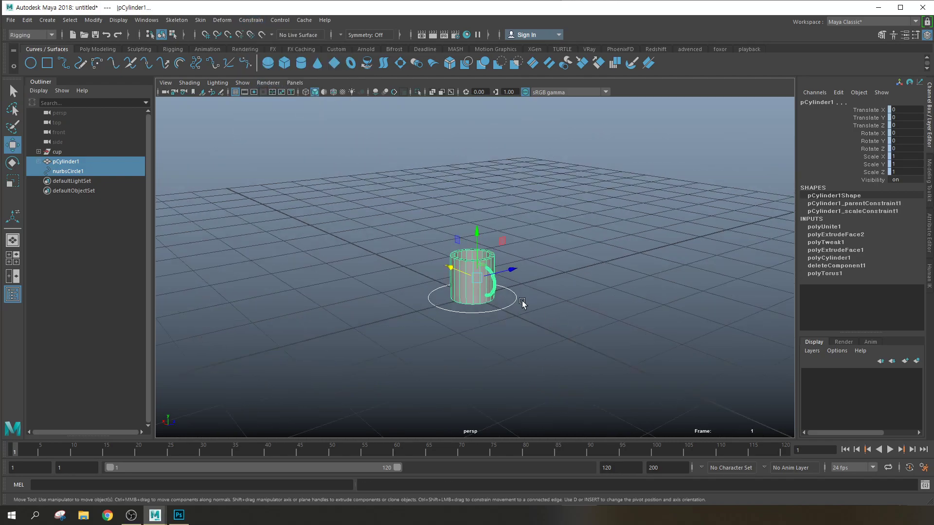
left_click(508, 311)
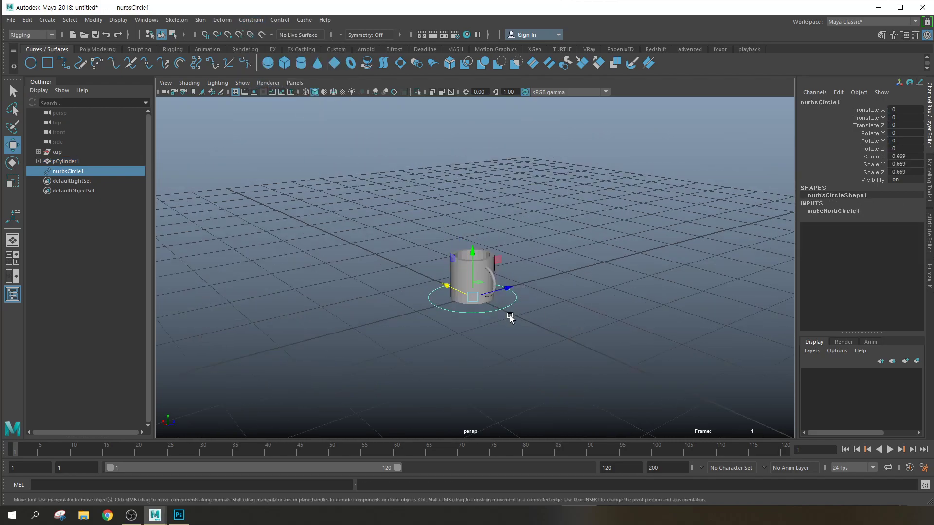
left_click_drag(476, 289, 533, 241)
key("r")
key("e")
key("ctrl+z")
key("ctrl+z")
key("ctrl+z")
key("ctrl+z")
key("ctrl+z")
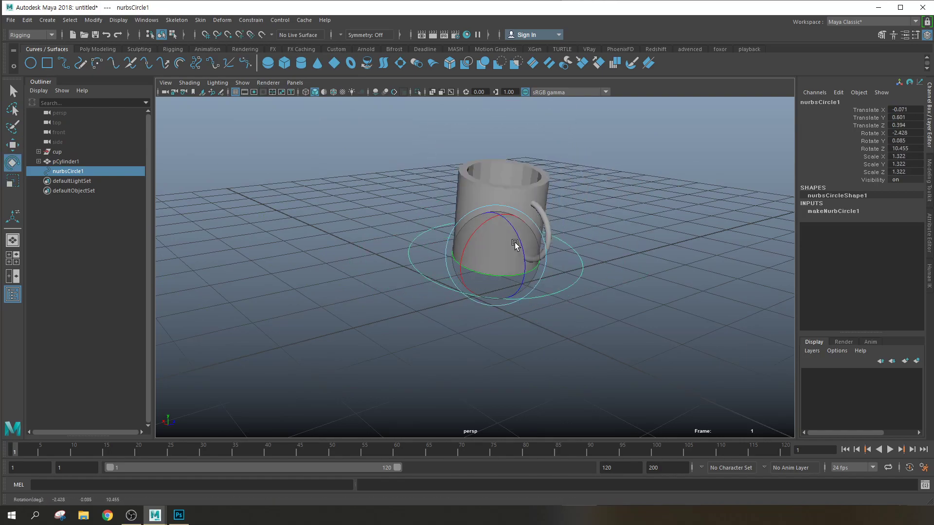
key("w")
left_click(558, 281)
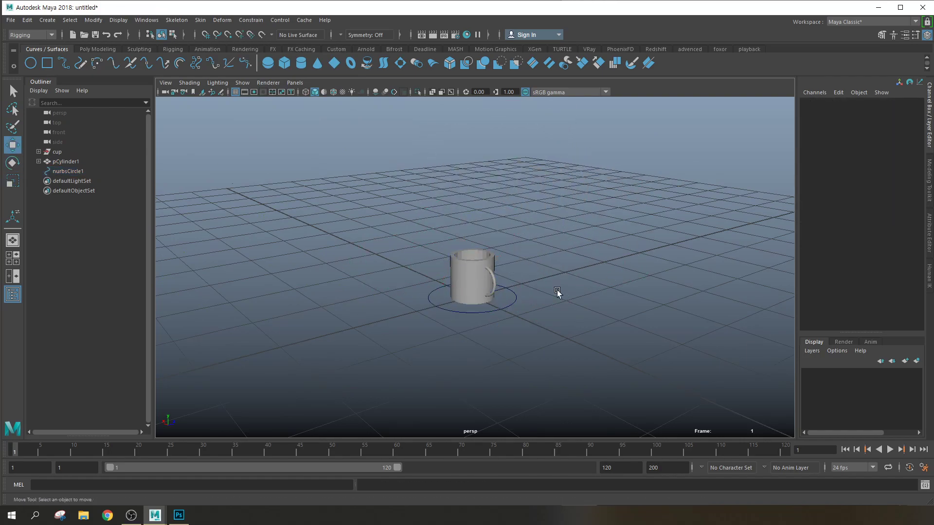
Start saving the scene and create a folder named prop inside the project's assets folder
scroll(559, 282, "down", 10)
left_click_drag(523, 319, 513, 340, "alt")
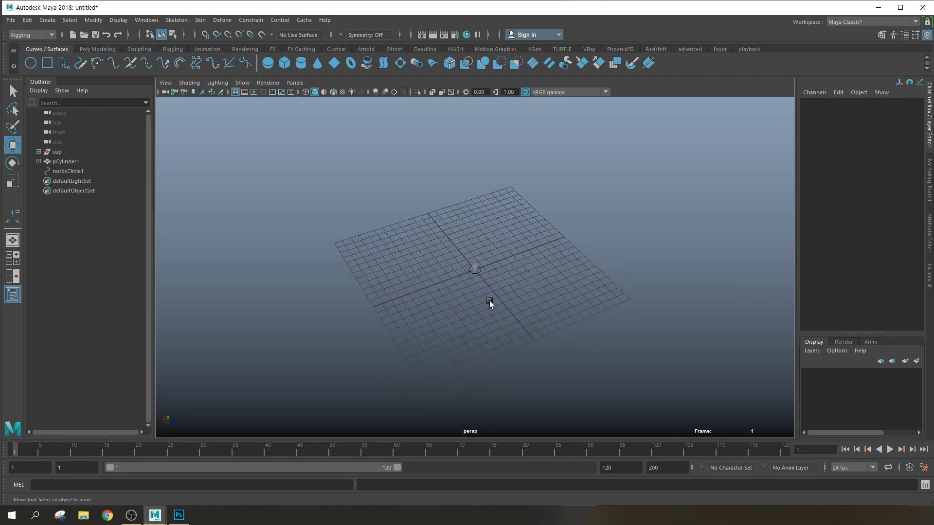
scroll(488, 254, "up", 5)
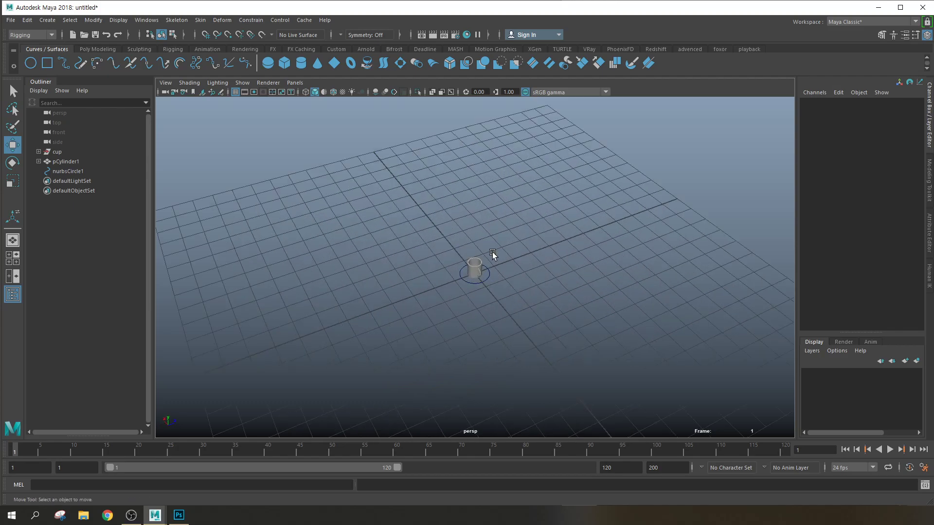
left_click(10, 20)
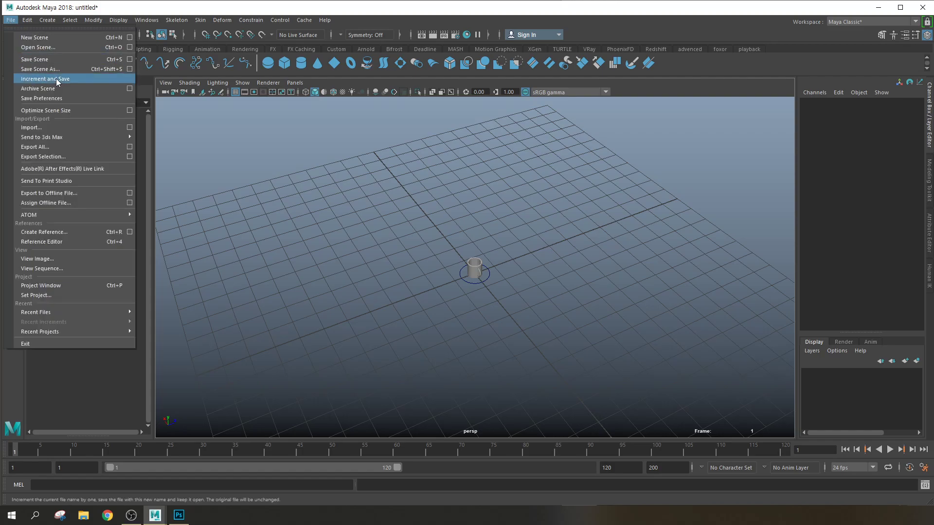
left_click(60, 59)
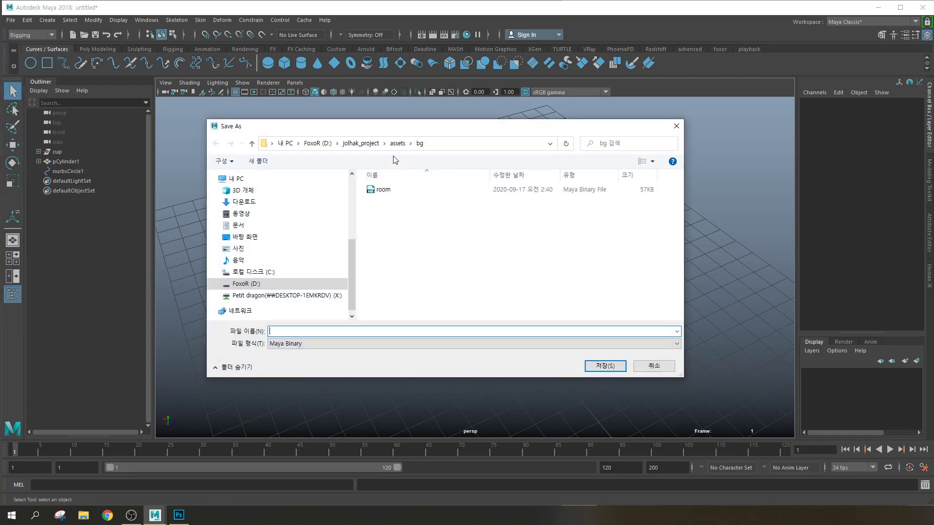
left_click_drag(415, 127, 765, 162)
left_click(771, 286)
key("BackSpace")
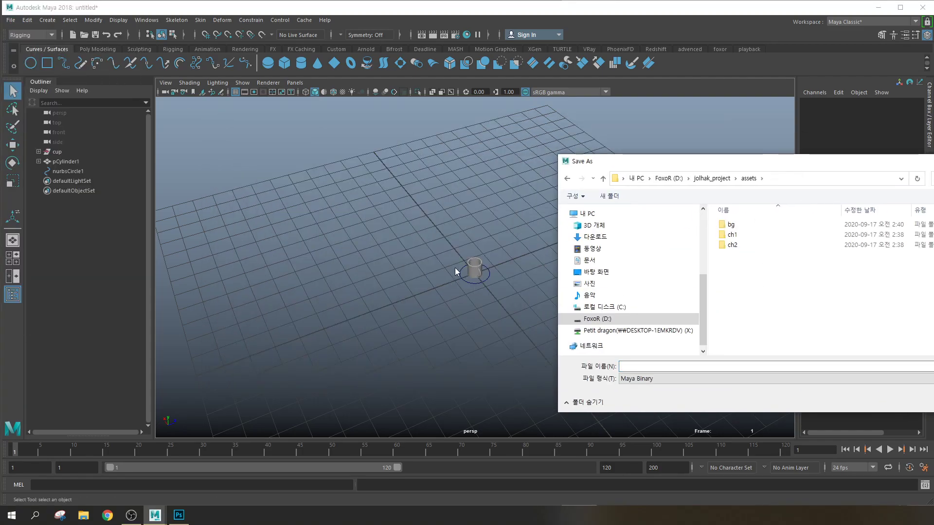
right_click(755, 277)
left_click(767, 281)
type("p")
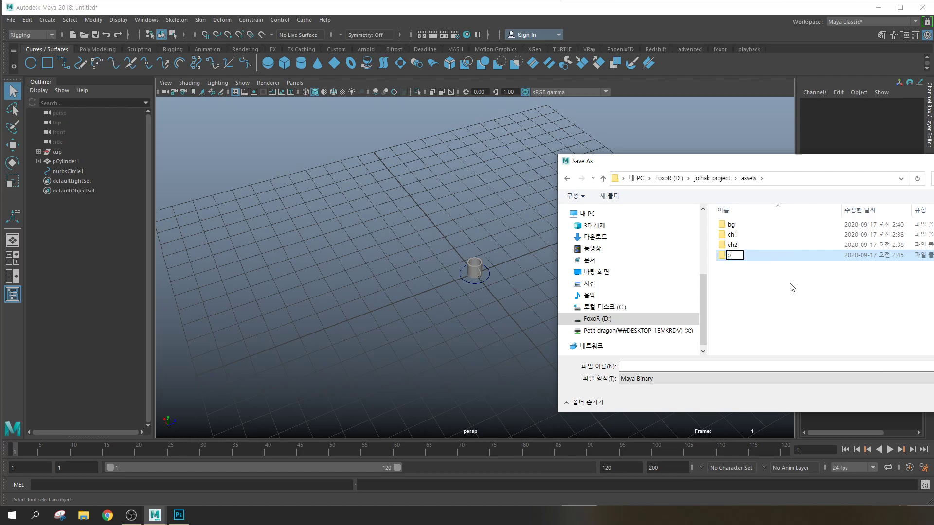
key("Return")
double_click(734, 255)
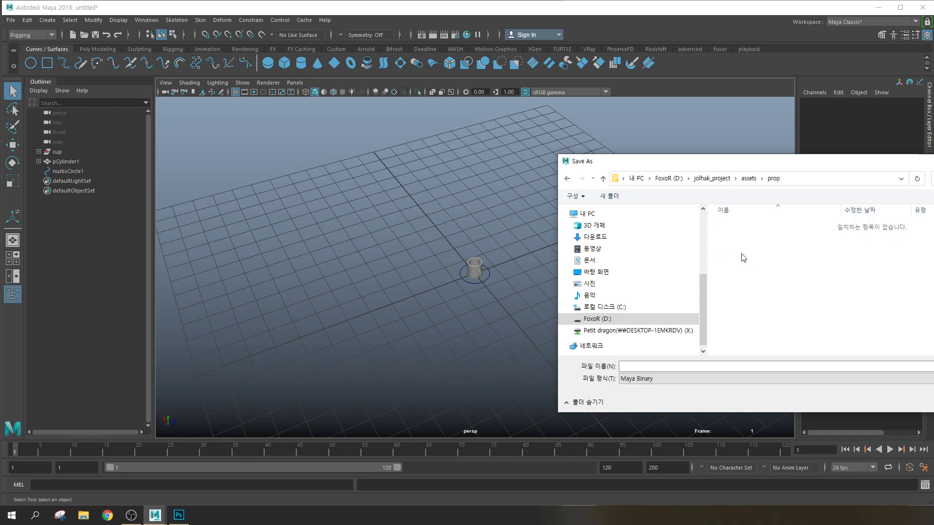
Create a folder named cup inside the prop folder and open it
key("BackSpace")
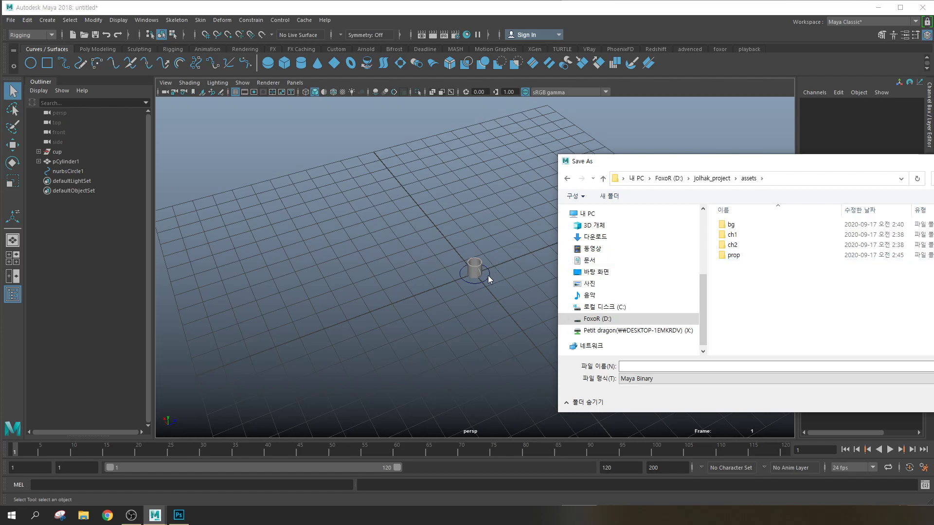
double_click(736, 255)
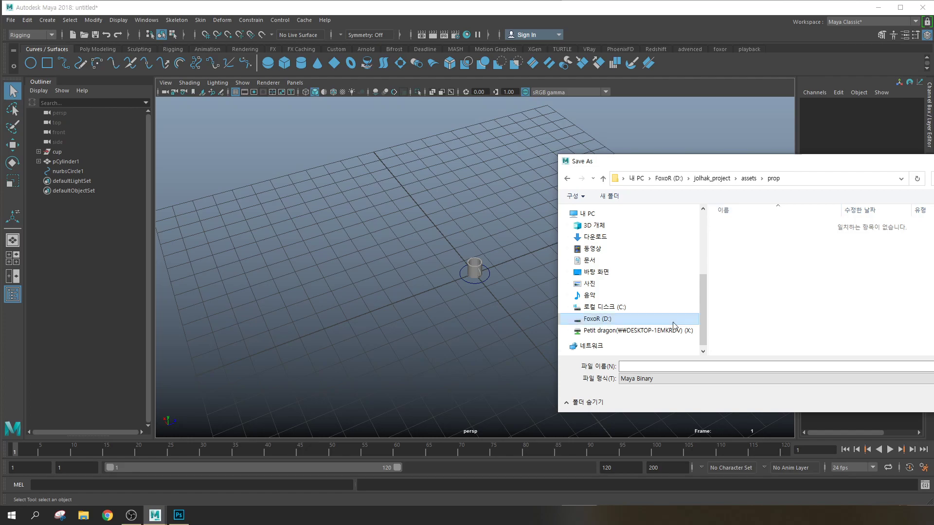
left_click(638, 368)
right_click(772, 246)
left_click(802, 254)
type("cup")
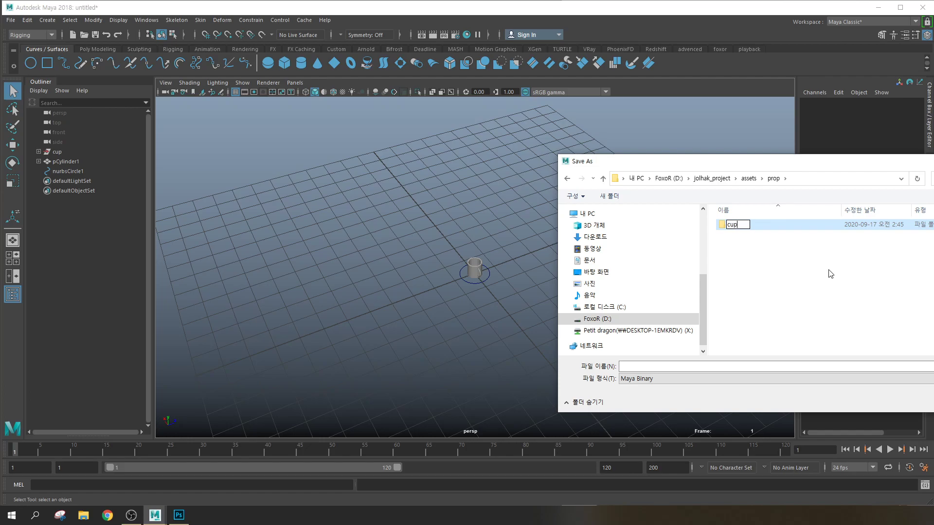
key("Return")
double_click(744, 229)
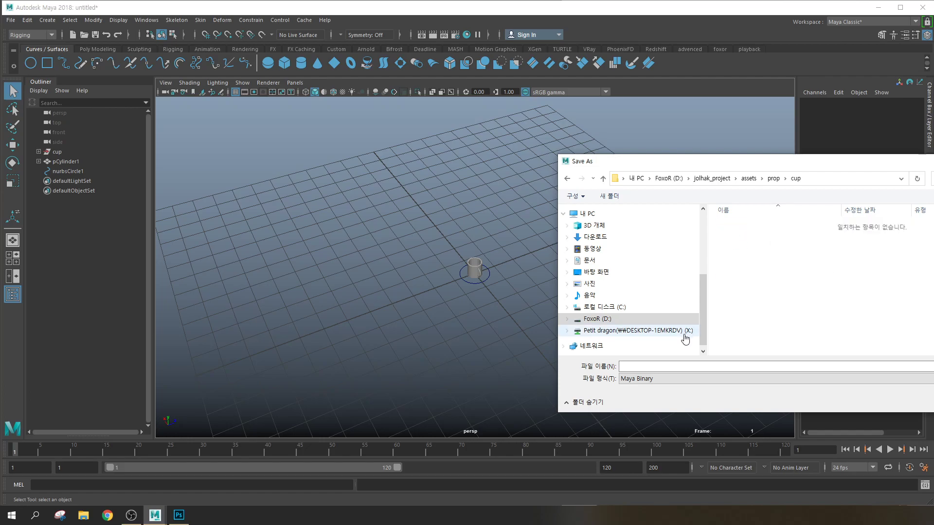
Save the scene in the cup folder as a Maya Binary file named cup
left_click(770, 366)
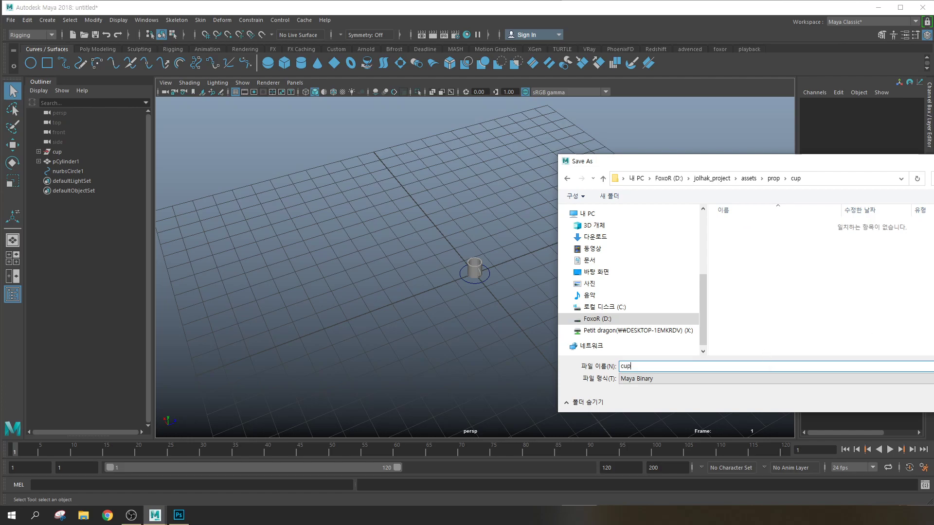
key("Return")
left_click(536, 262)
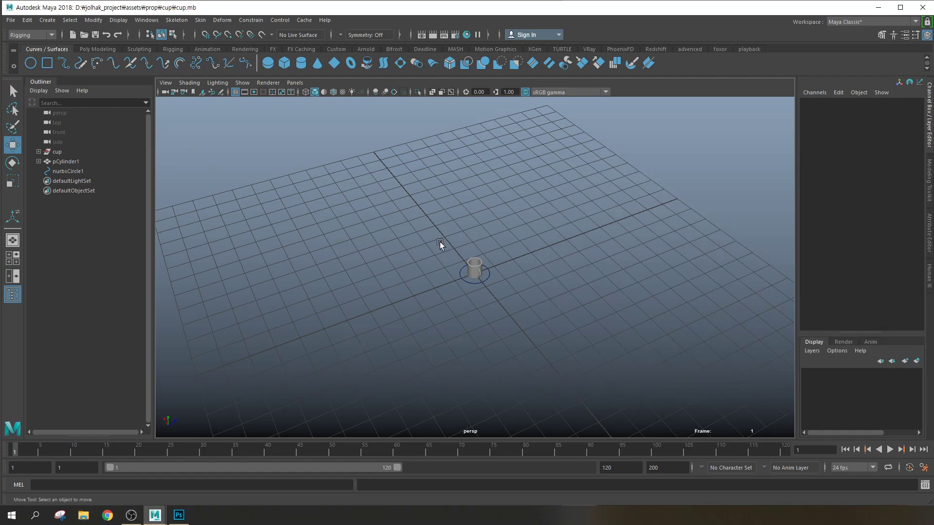
Start a new empty scene
left_click(73, 35)
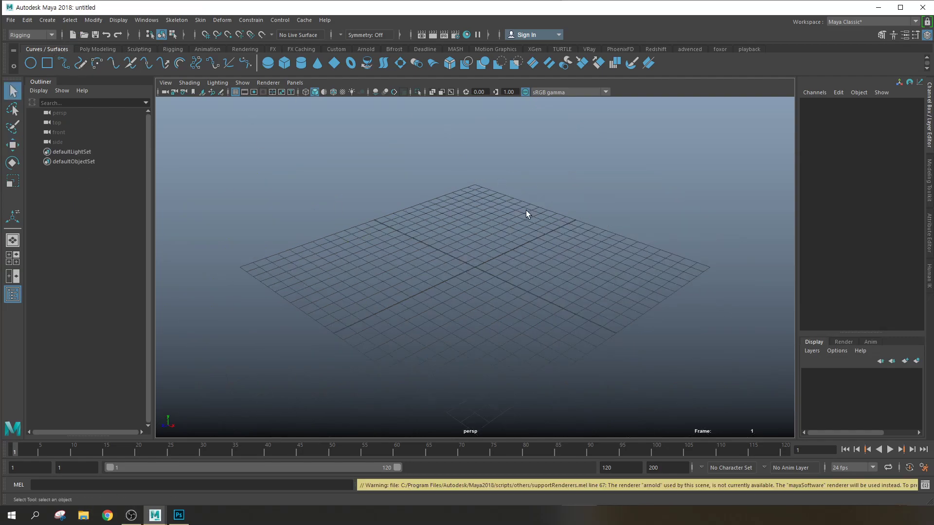
scroll(534, 204, "down", 6)
left_click_drag(547, 284, 518, 273, "alt")
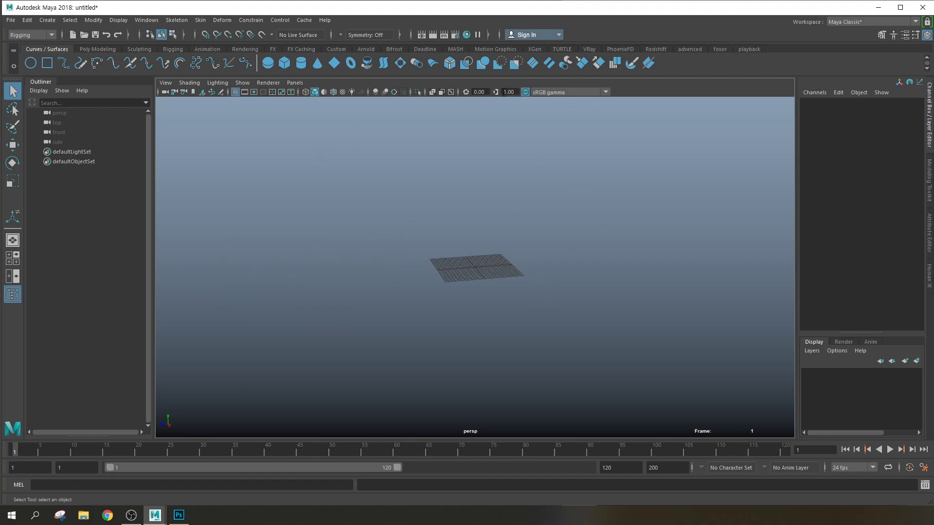
left_click(16, 20)
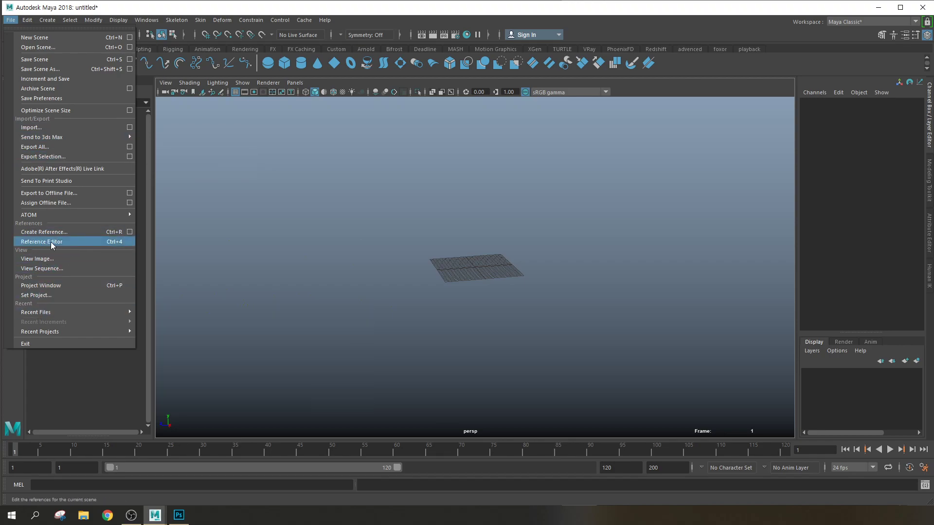
left_click(47, 127)
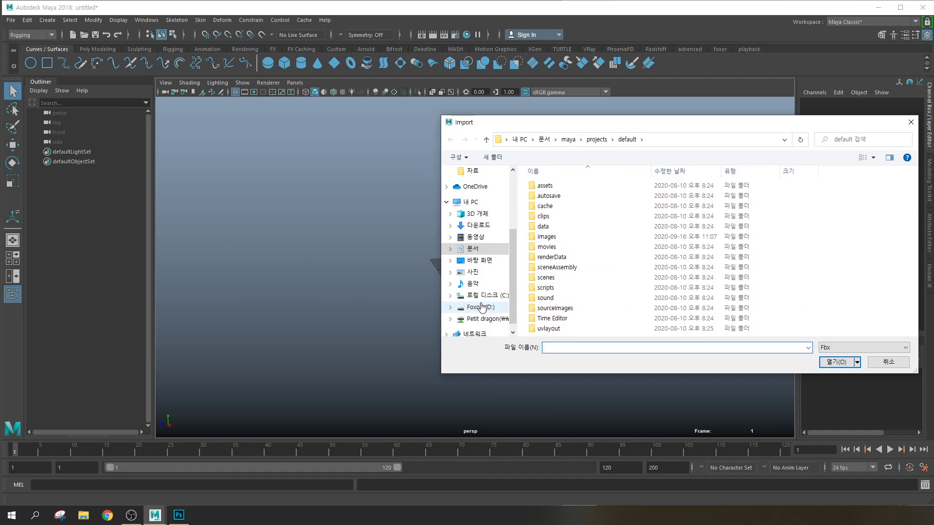
left_click_drag(549, 124, 333, 133)
left_click(641, 376)
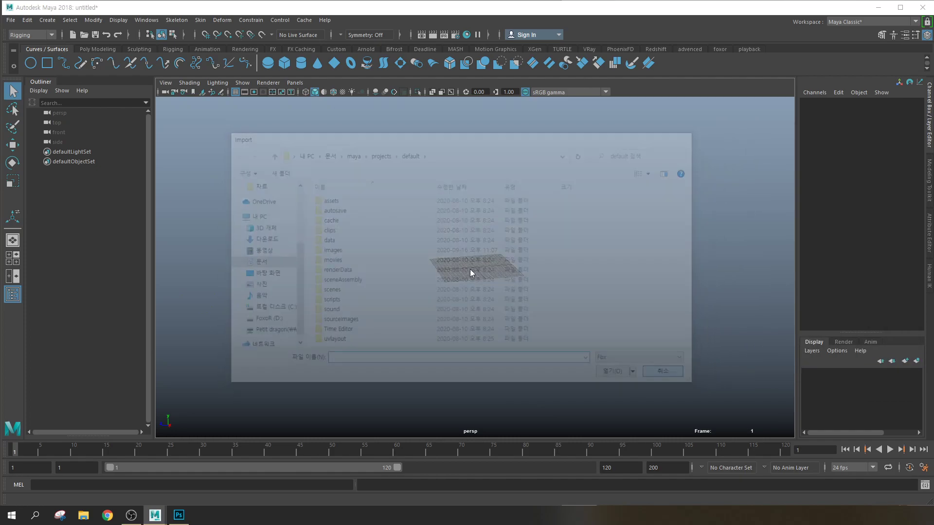
Start importing a file into the empty scene
left_click(85, 35)
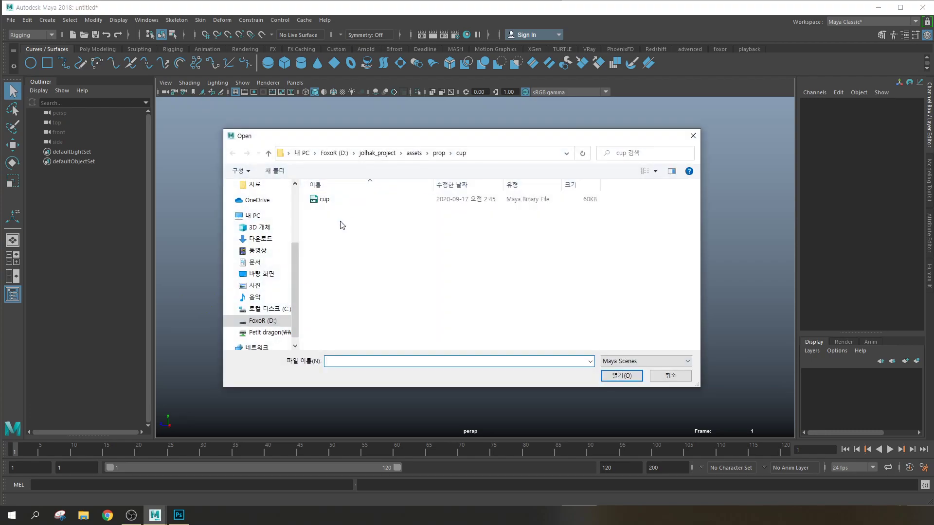
left_click(662, 373)
left_click(10, 20)
left_click(34, 125)
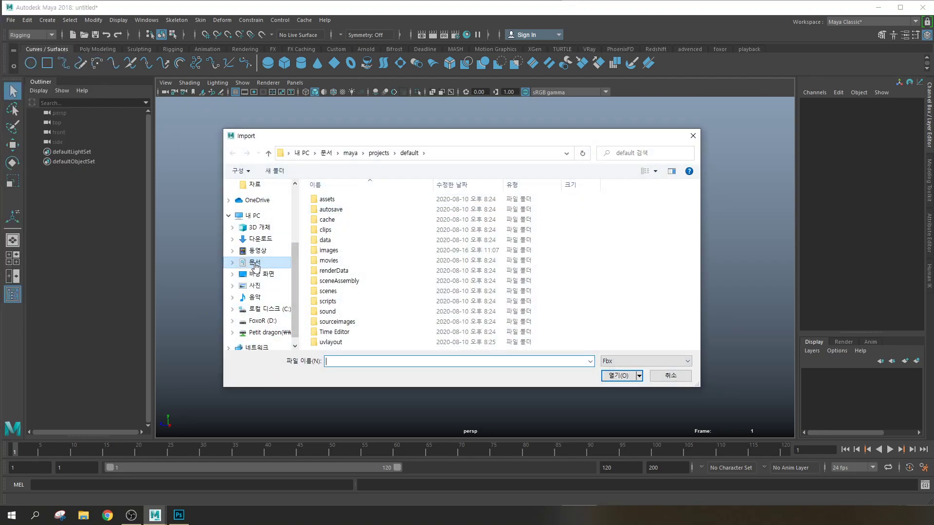
Look through the folders of the default Maya project under the Documents folder
scroll(293, 255, "up", 1)
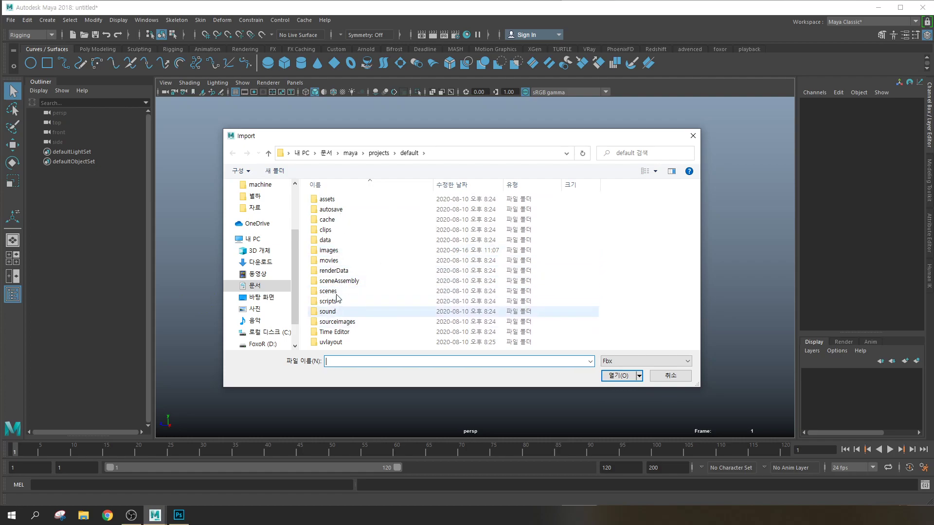
left_click(339, 252)
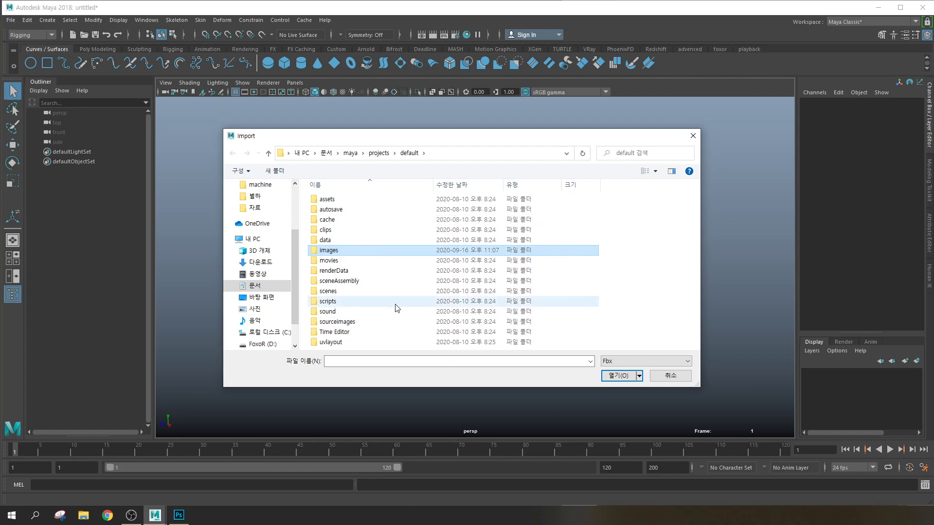
left_click(233, 287)
left_click(262, 287)
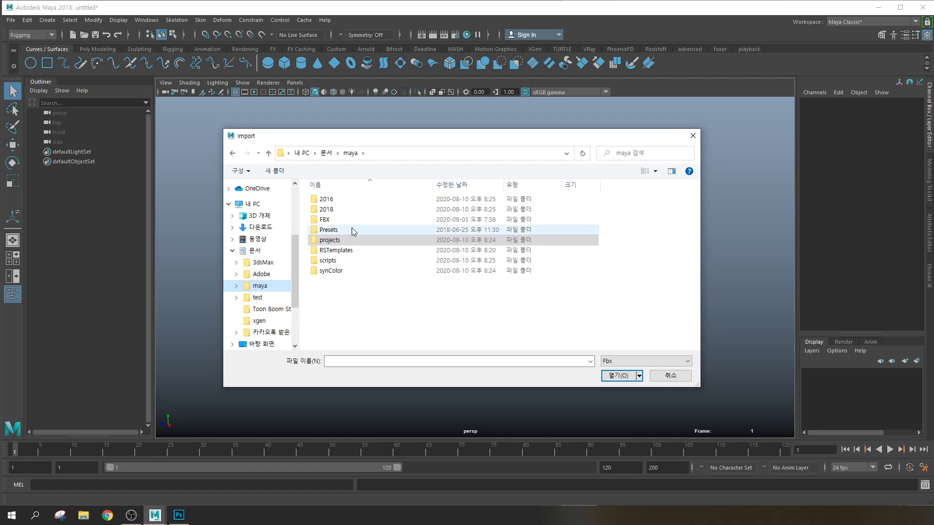
left_click(326, 243)
double_click(325, 242)
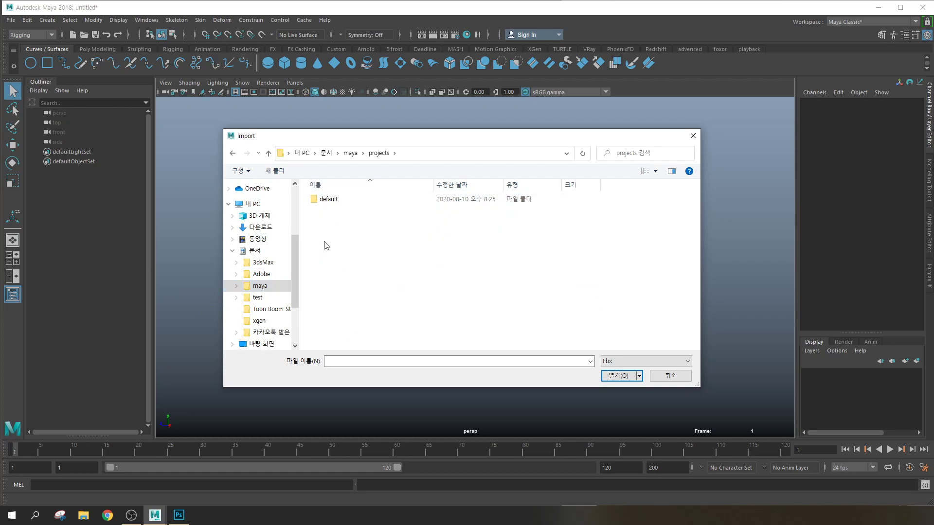
double_click(326, 201)
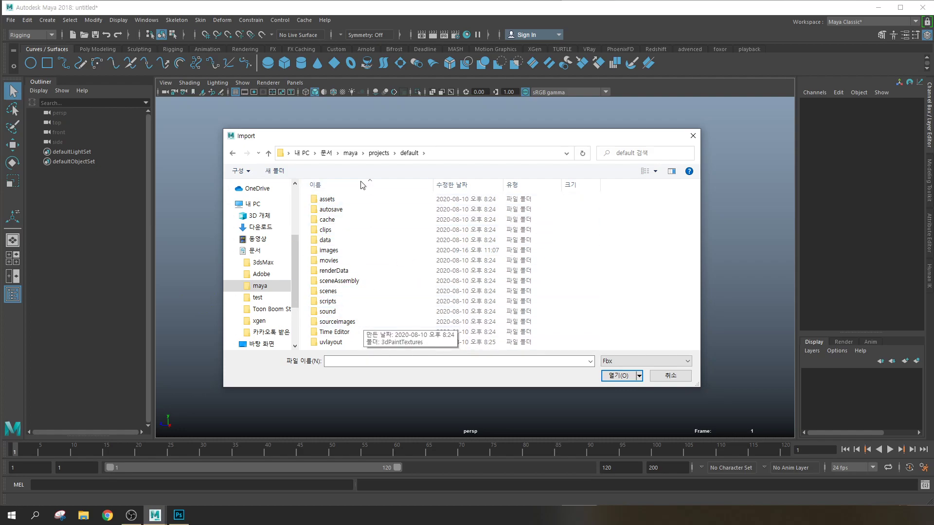
Browse on drive D to the ch1 folder inside the assets folder of jolhak_project
scroll(294, 287, "down", 2)
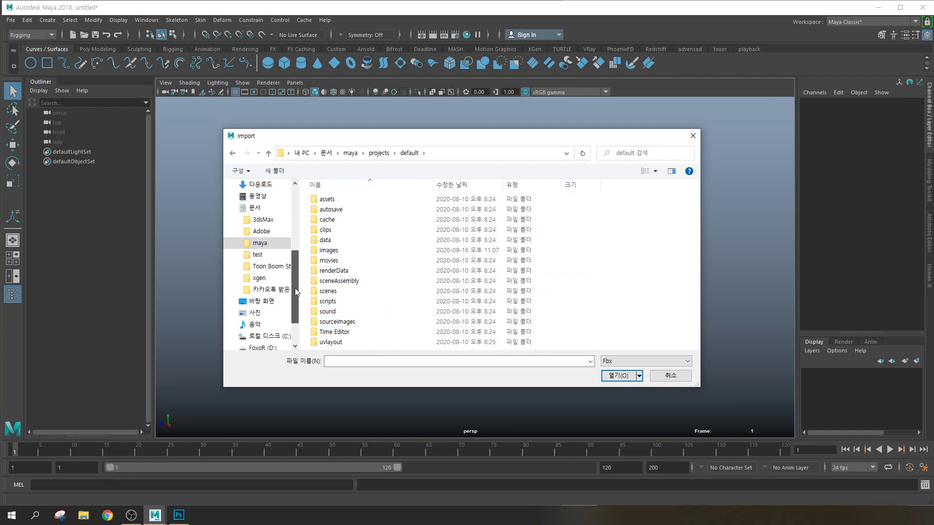
left_click(262, 324)
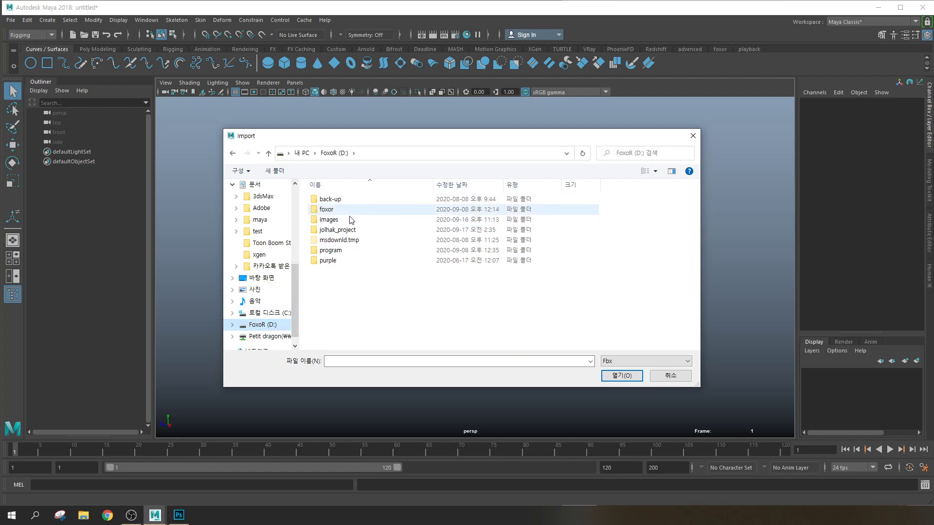
double_click(351, 214)
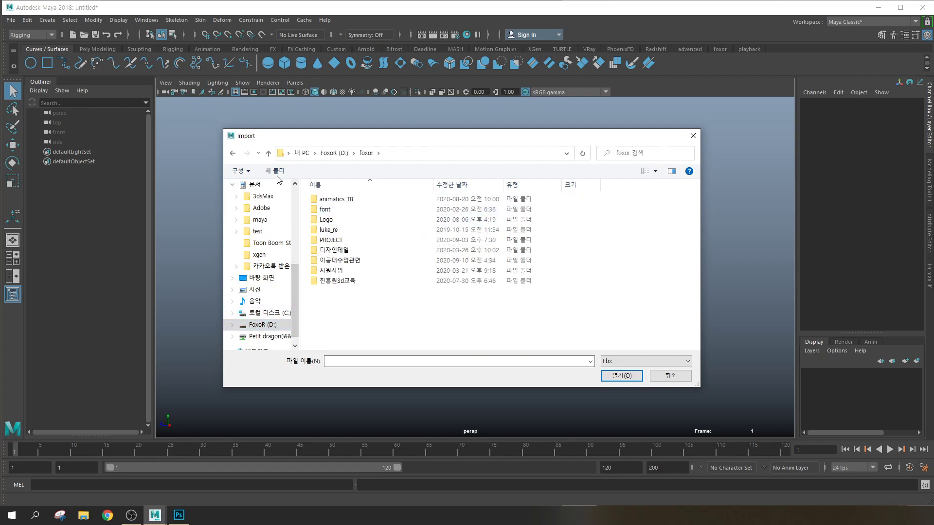
left_click(268, 153)
double_click(344, 234)
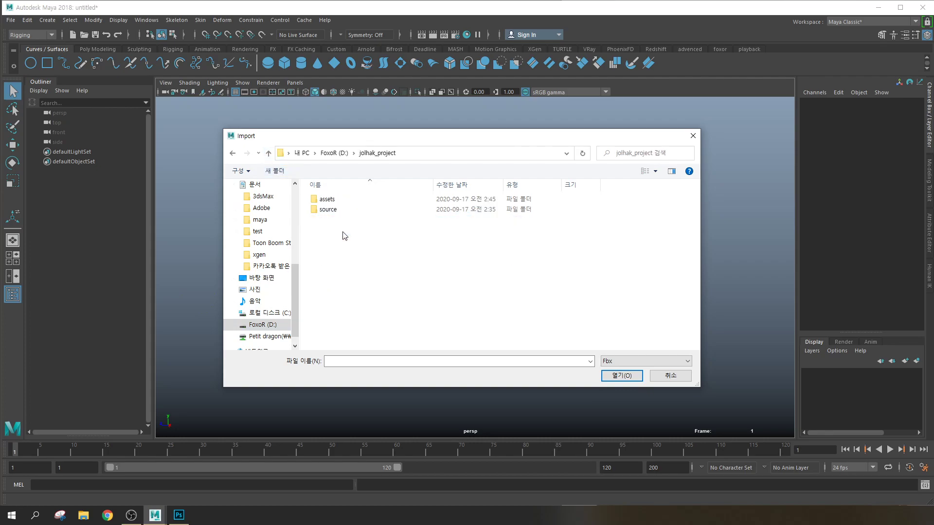
double_click(325, 200)
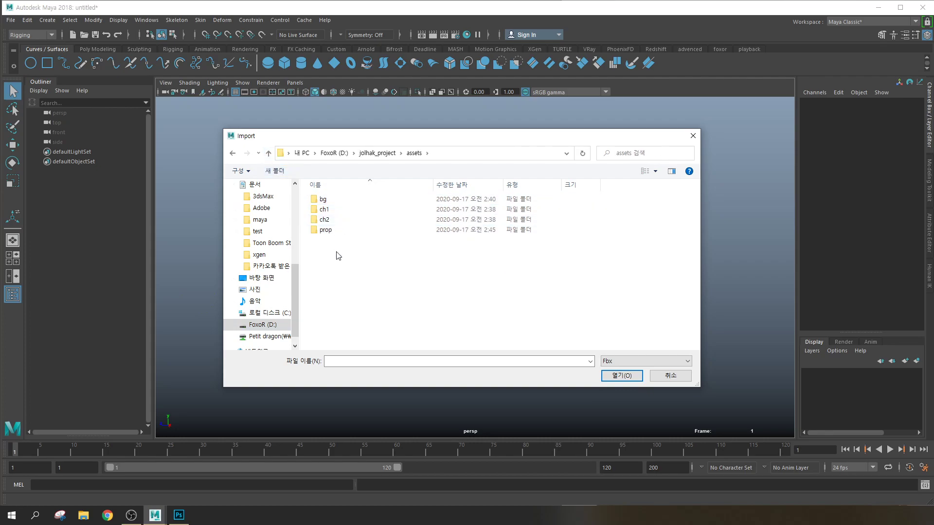
left_click(332, 209)
double_click(334, 212)
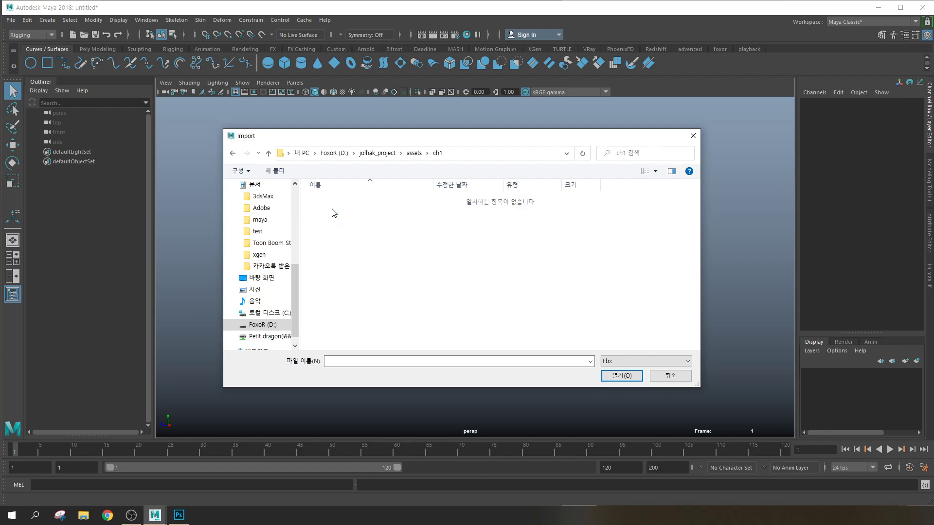
Set the import file type to Maya Binary and import the ch1 file
left_click(607, 361)
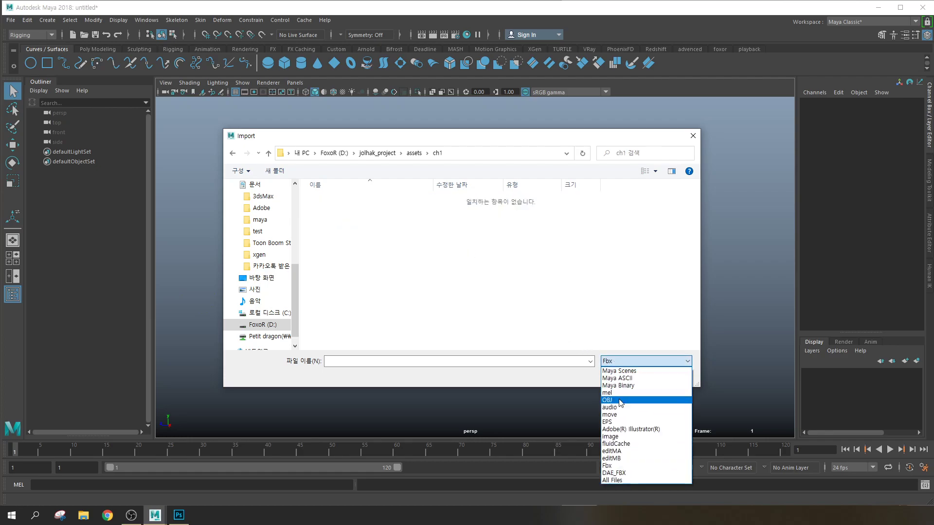
left_click(618, 385)
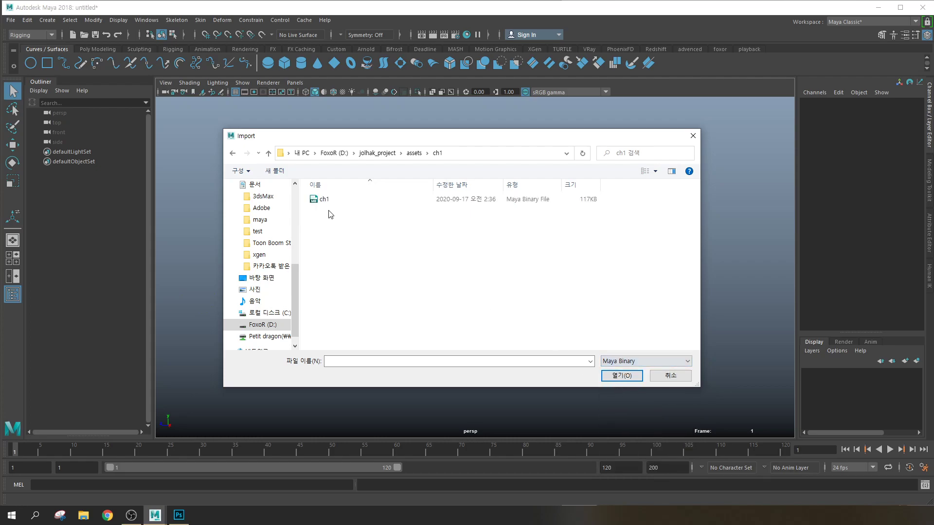
double_click(329, 202)
scroll(475, 262, "up", 8)
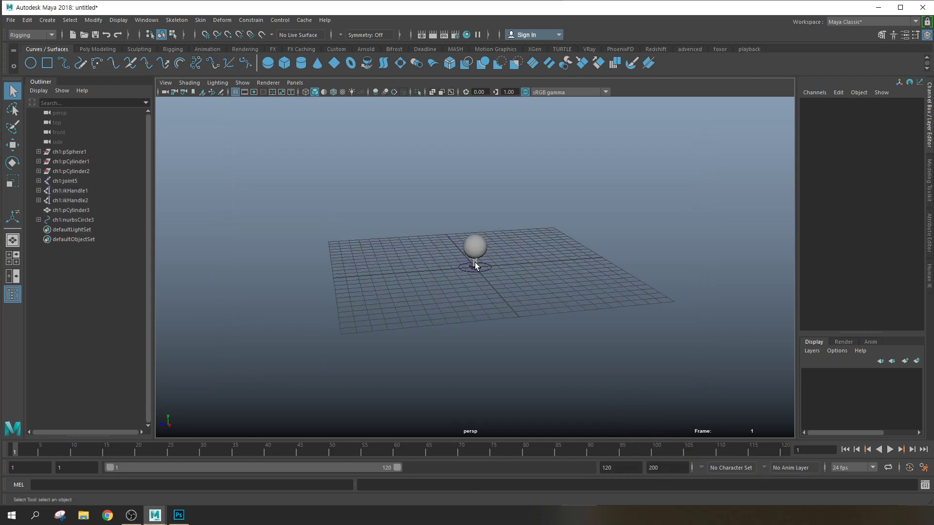
middle_click_drag(522, 223, 508, 255, "alt")
left_click_drag(501, 255, 553, 247, "alt")
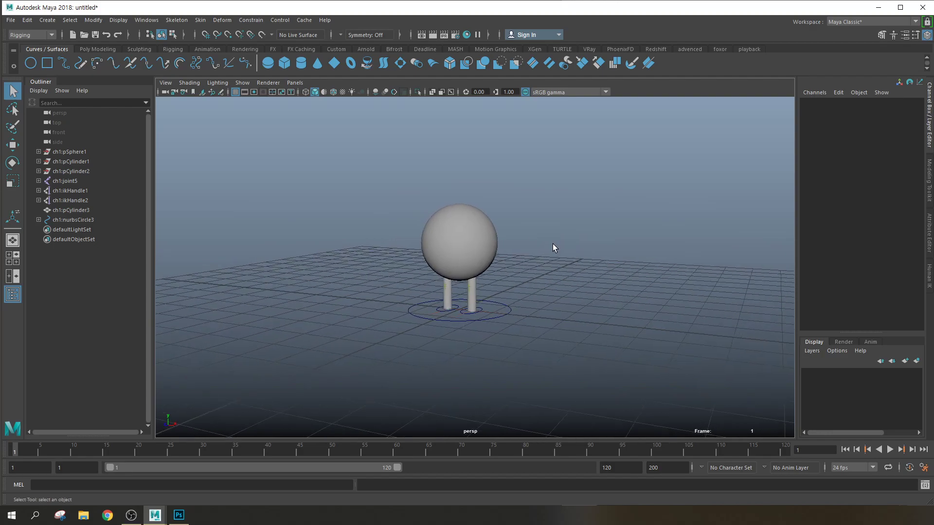
Import the ch2 Maya Binary file from the ch2 folder of the project's assets
left_click(10, 20)
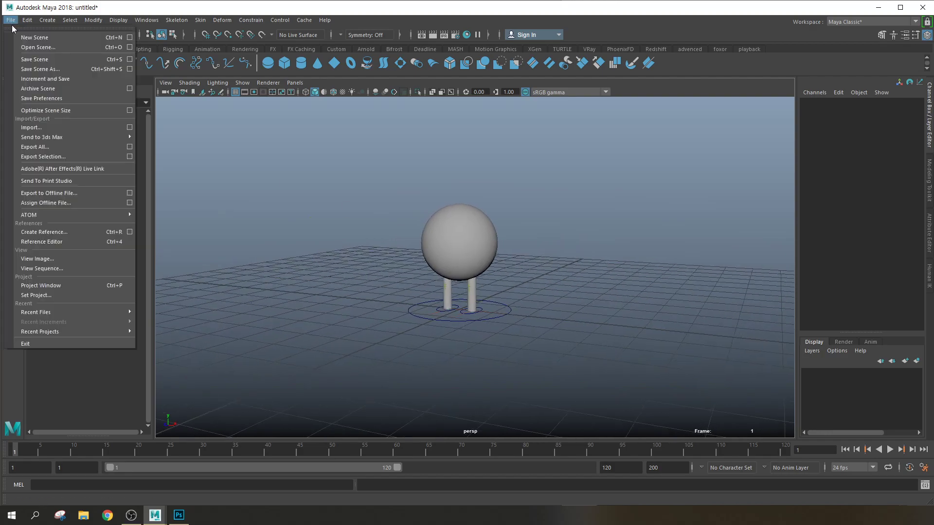
left_click(63, 127)
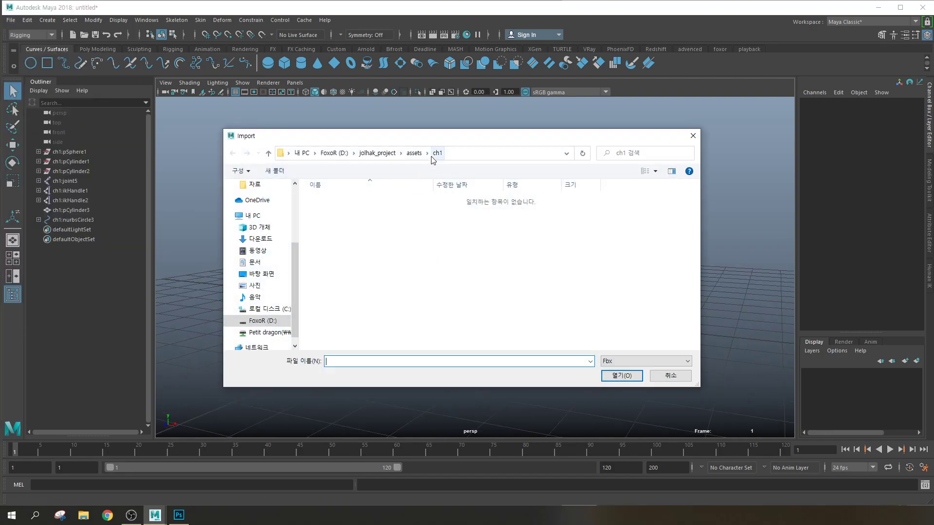
left_click(415, 153)
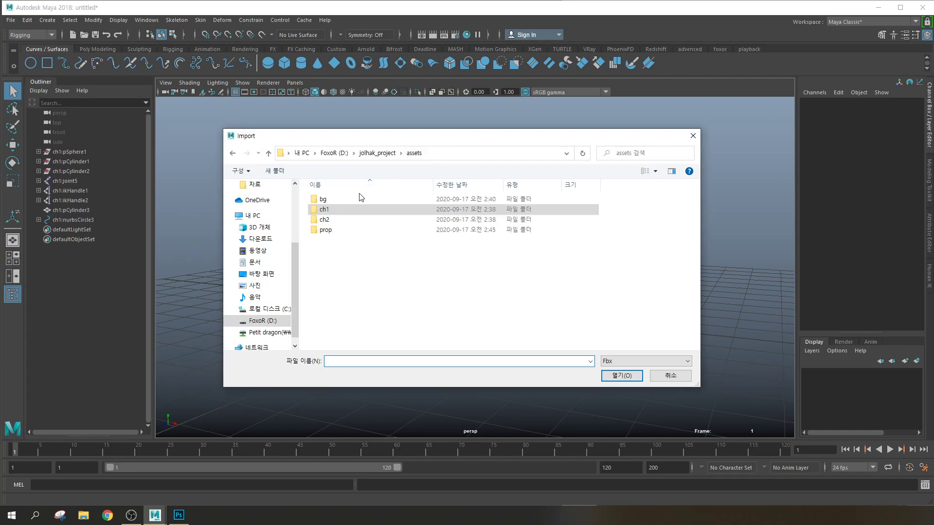
double_click(329, 220)
left_click(646, 361)
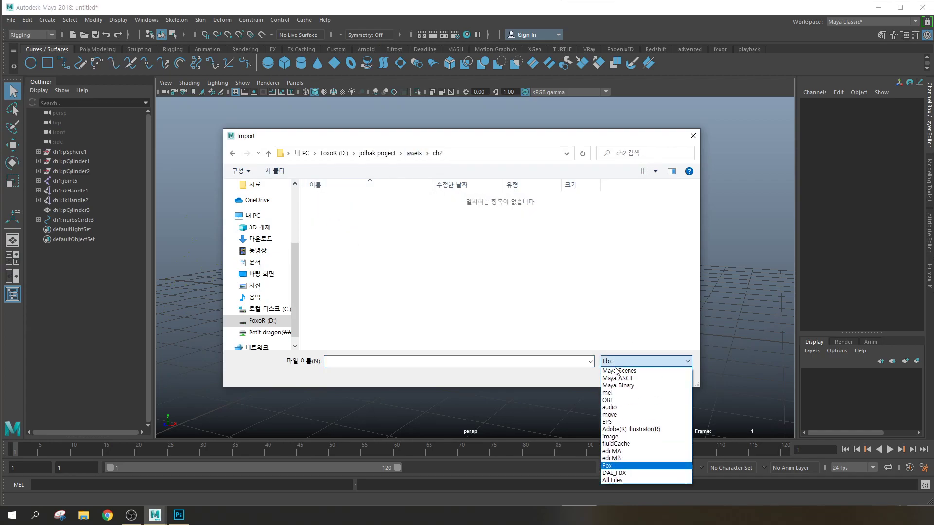
left_click(633, 375)
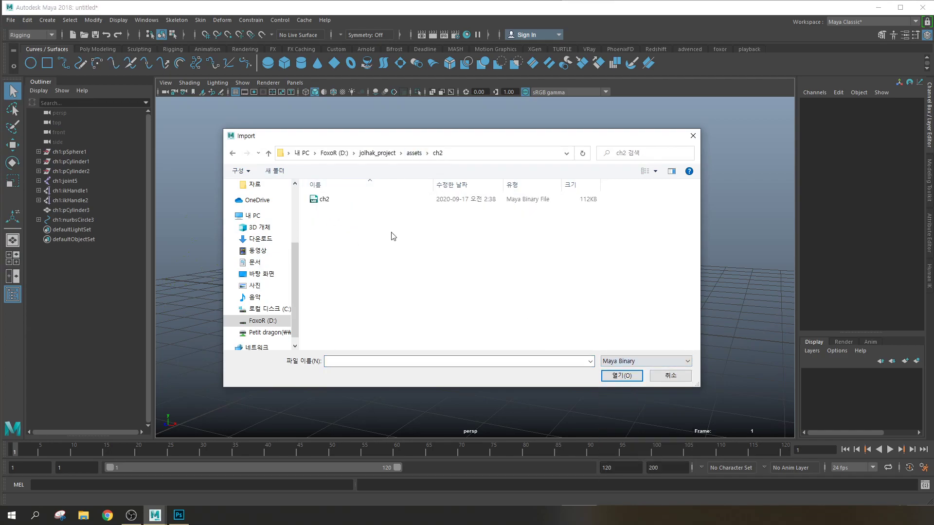
double_click(327, 200)
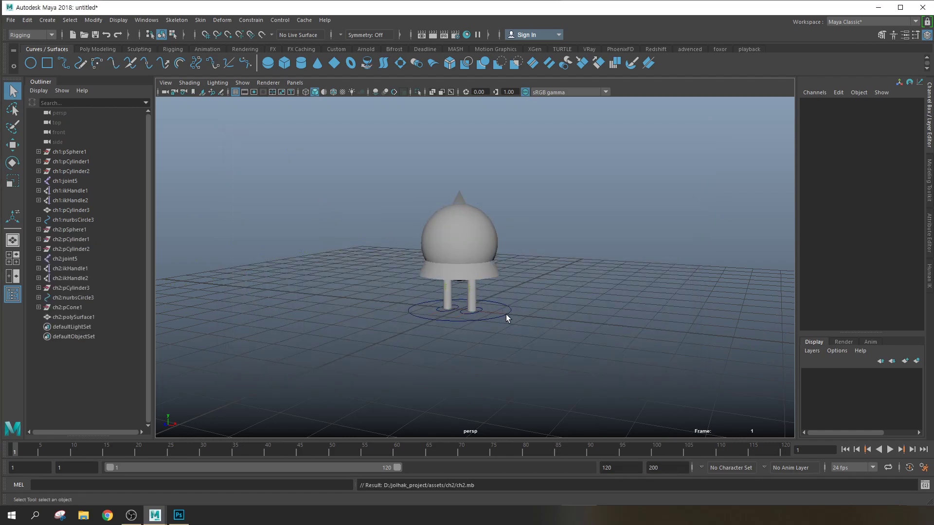
Move the ch1 character's main control circle away from ch2 to about -2.63 in X
left_click(506, 314)
left_click(510, 311)
key("w")
left_click_drag(495, 315, 419, 306)
Reset the import options to their defaults and start another import
left_click(10, 20)
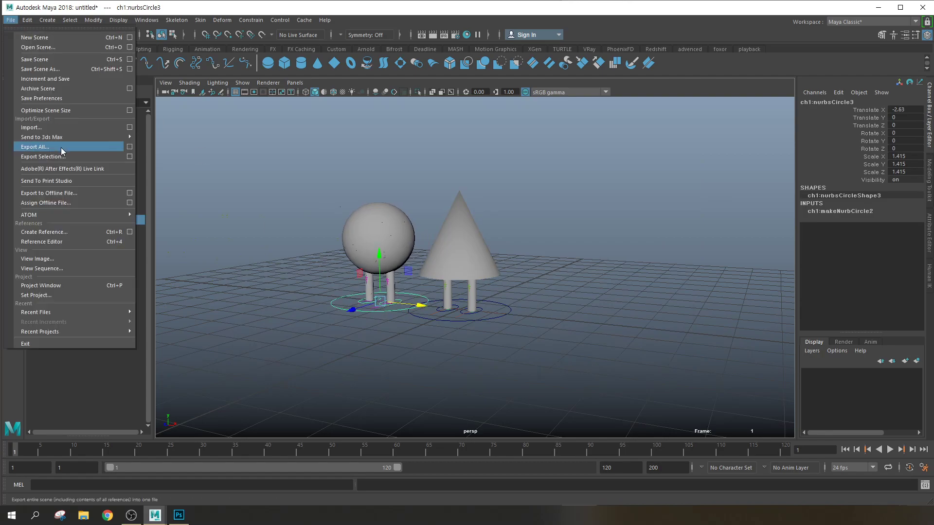
left_click(129, 127)
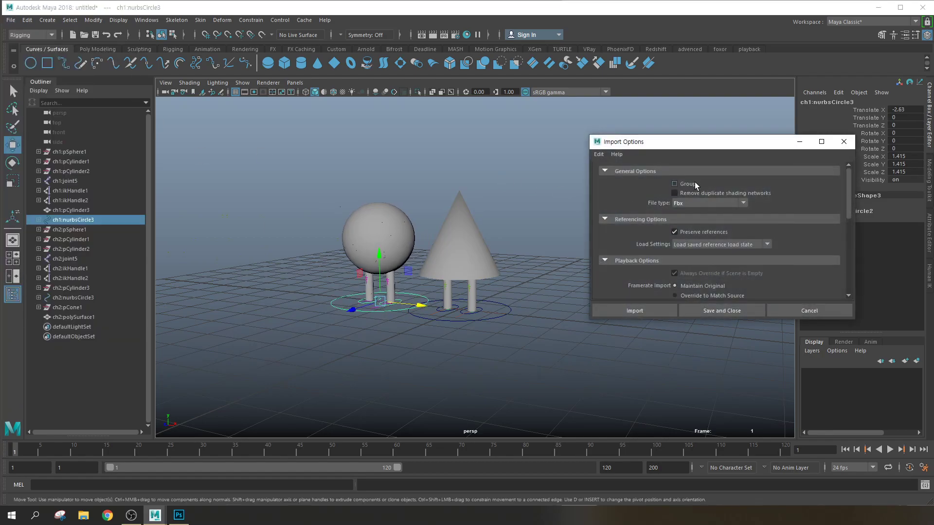
left_click(599, 154)
left_click(623, 174)
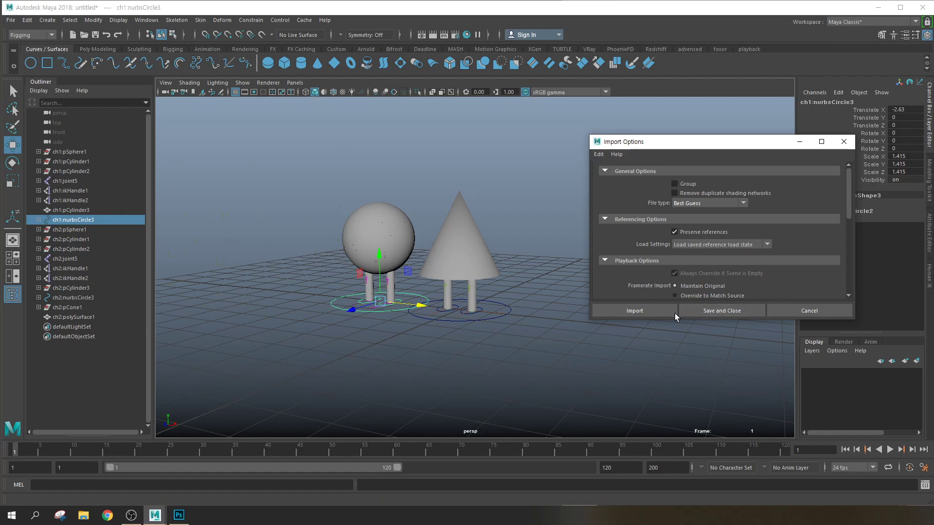
left_click(661, 313)
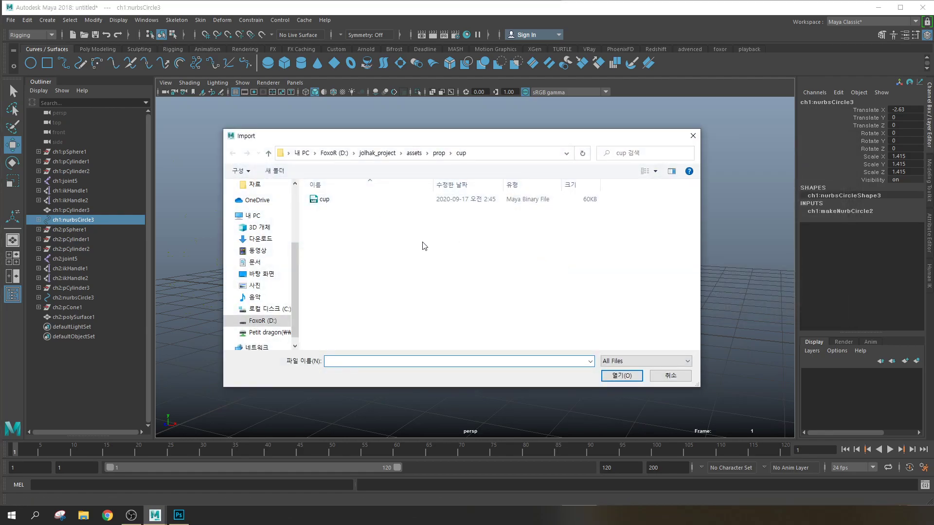
Import the room file from the bg folder of the project's assets
key("BackSpace")
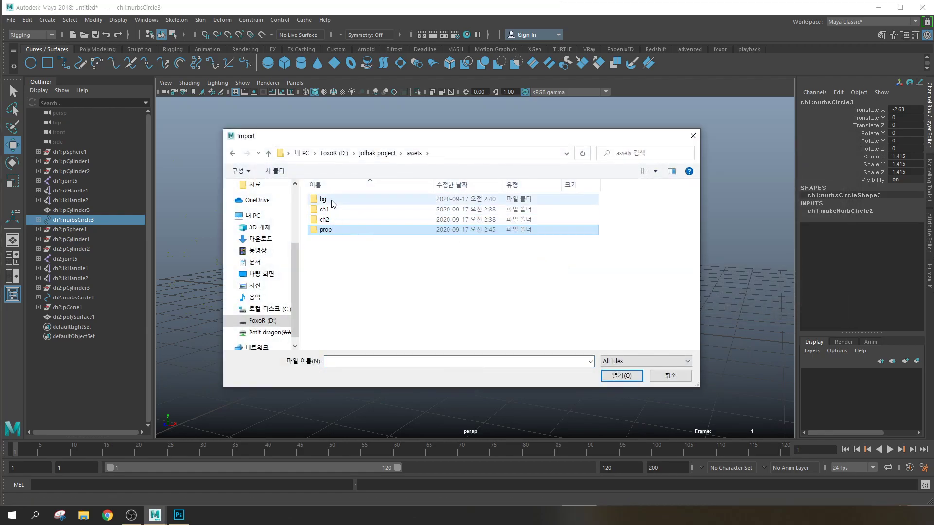
double_click(335, 200)
left_click(327, 199)
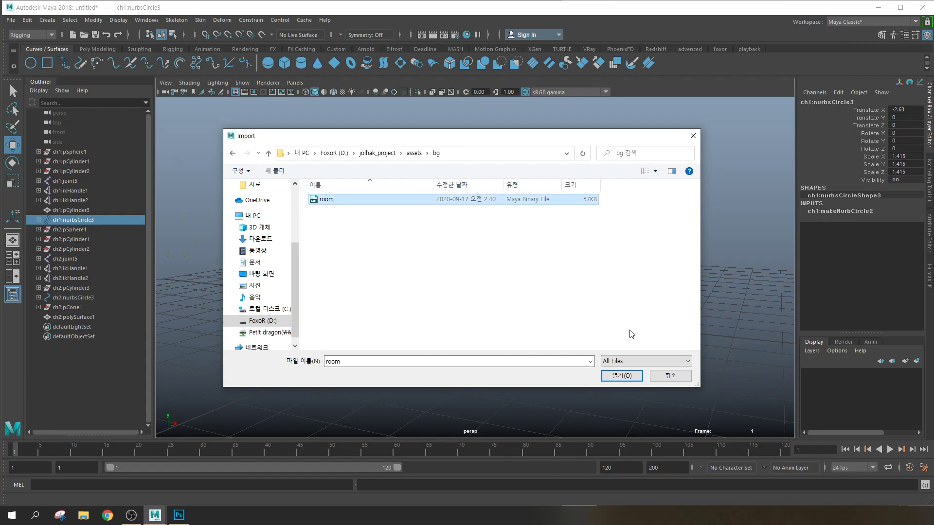
left_click(621, 375)
scroll(517, 277, "down", 5)
mouse_move(503, 286)
left_mouse_down("alt")
mouse_move(419, 284)
mouse_move(506, 285)
left_mouse_up("alt")
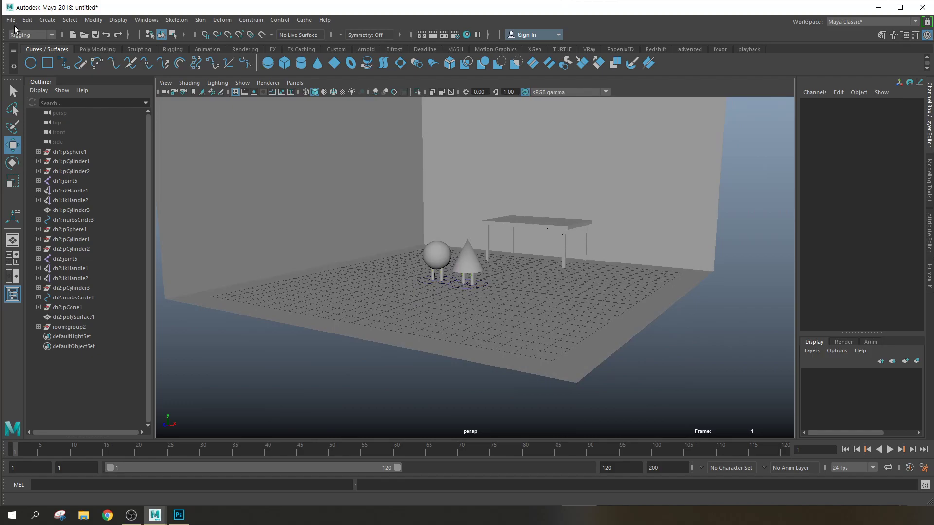
Import the cup file from the cup folder inside the prop assets folder
left_click(10, 20)
left_click(54, 127)
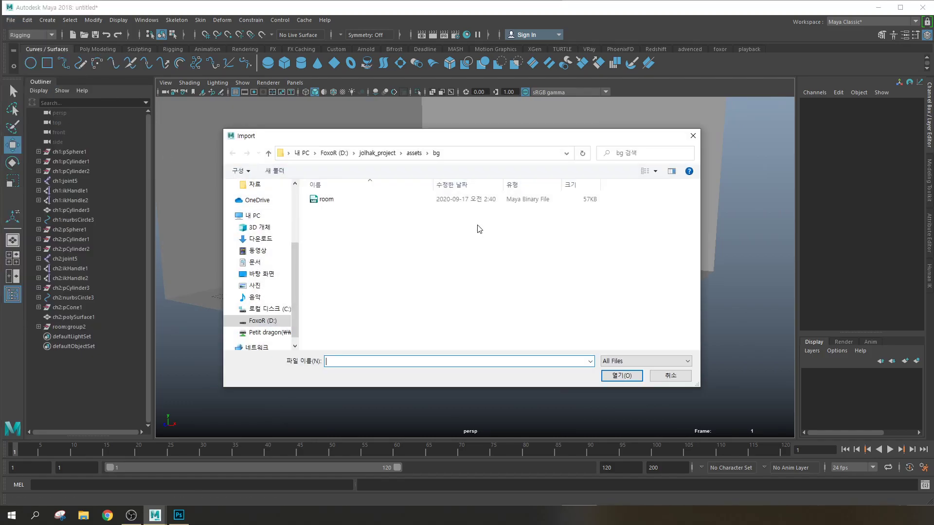
key("BackSpace")
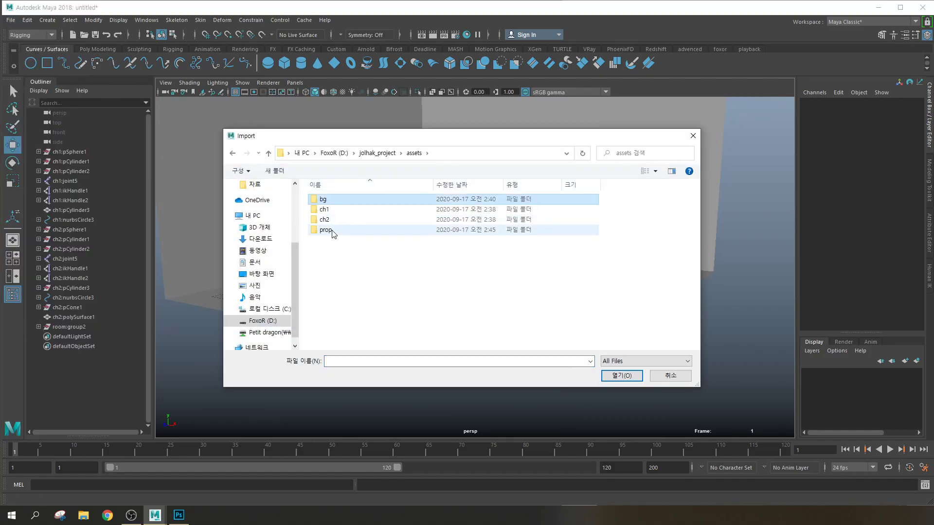
double_click(326, 229)
double_click(334, 201)
double_click(329, 201)
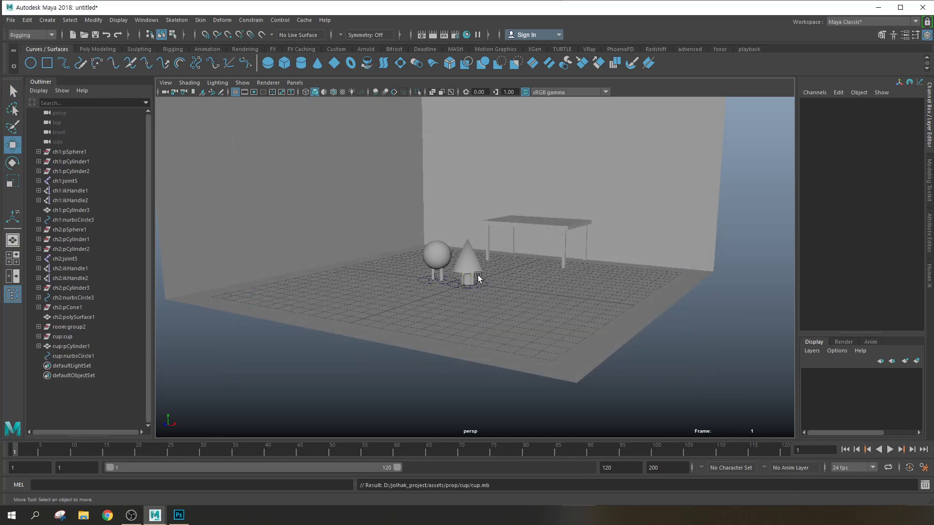
Move the cup's control circle forward to about 2.308 in Z, in front of the characters
scroll(475, 282, "up", 5)
left_click(444, 342)
left_click_drag(431, 338, 415, 349)
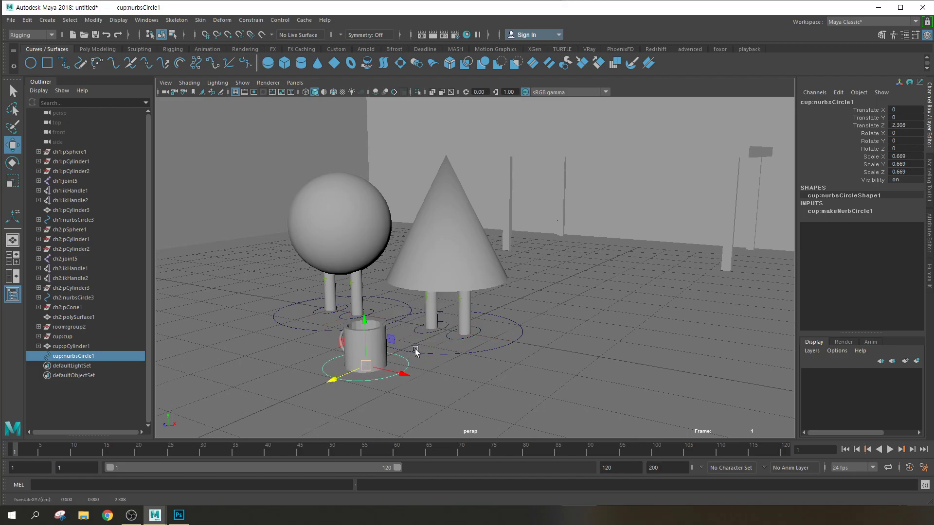
Switch the perspective viewport to a legacy renderer and display the scene shaded
left_click(268, 83)
left_click(282, 110)
key("4")
key("5")
scroll(492, 267, "down", 5)
mouse_move(491, 267)
left_mouse_down("alt")
mouse_move(553, 314)
mouse_move(496, 306)
mouse_move(559, 317)
left_mouse_up("alt")
scroll(559, 317, "up", 4)
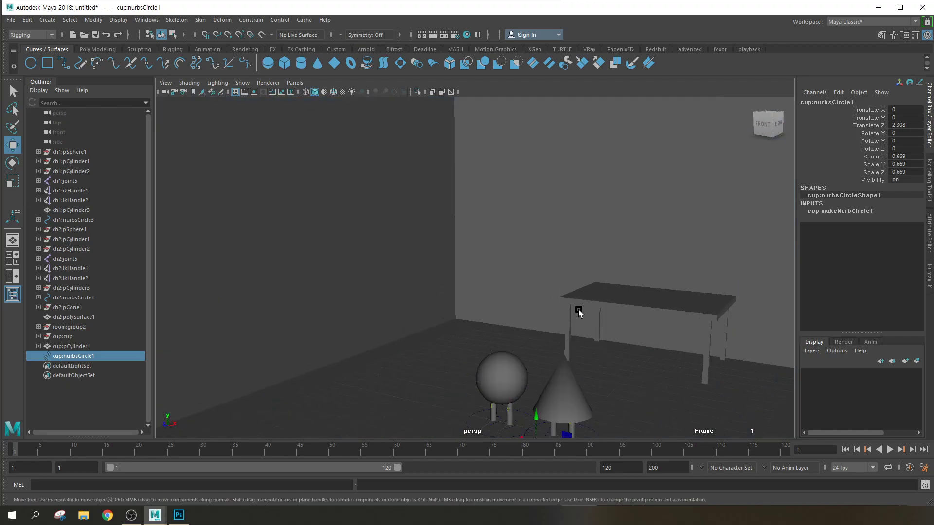
Create a camera and place it in front of the characters at about 1.668 in Y and 8.015 in Z
middle_click_drag(573, 312, 465, 177, "alt")
left_click(43, 22)
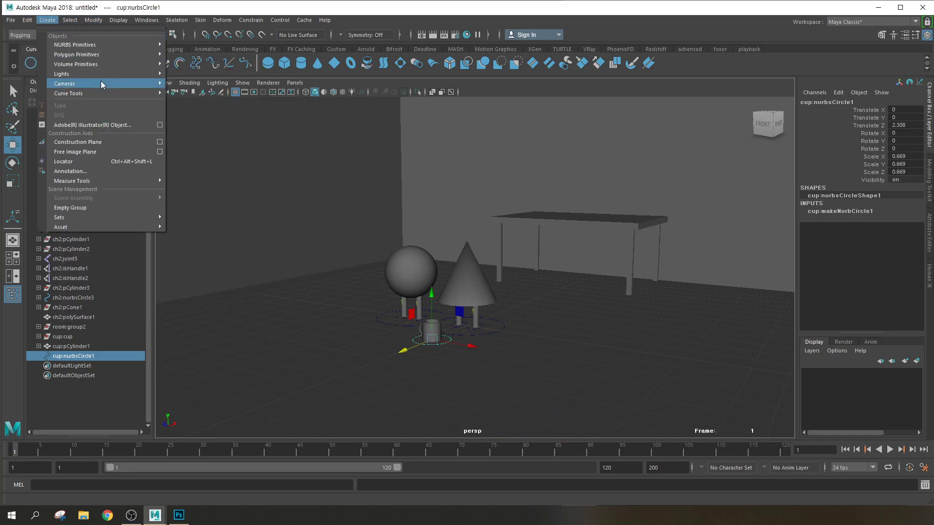
mouse_move(131, 83)
left_click(187, 83)
left_click_drag(711, 299, 340, 231, "alt")
mouse_move(319, 261)
left_mouse_down()
mouse_move(273, 260)
mouse_move(350, 277)
mouse_move(327, 248)
mouse_move(320, 261)
left_mouse_up()
right_click_drag(319, 261, 423, 287, "alt")
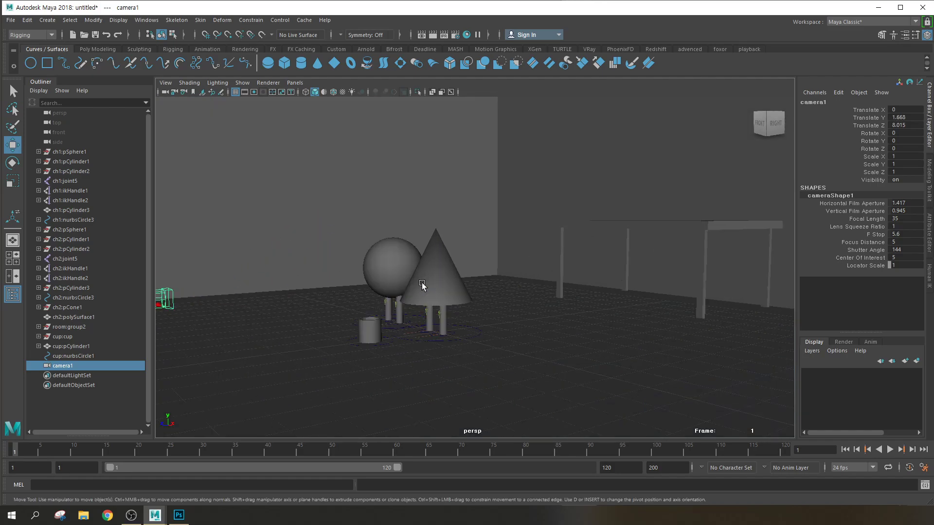
left_click_drag(423, 288, 462, 287, "alt")
Spread the characters apart by moving the sphere's control circle to about -3.677 in X and the cone's to about 1.839
left_click(442, 324)
key("4")
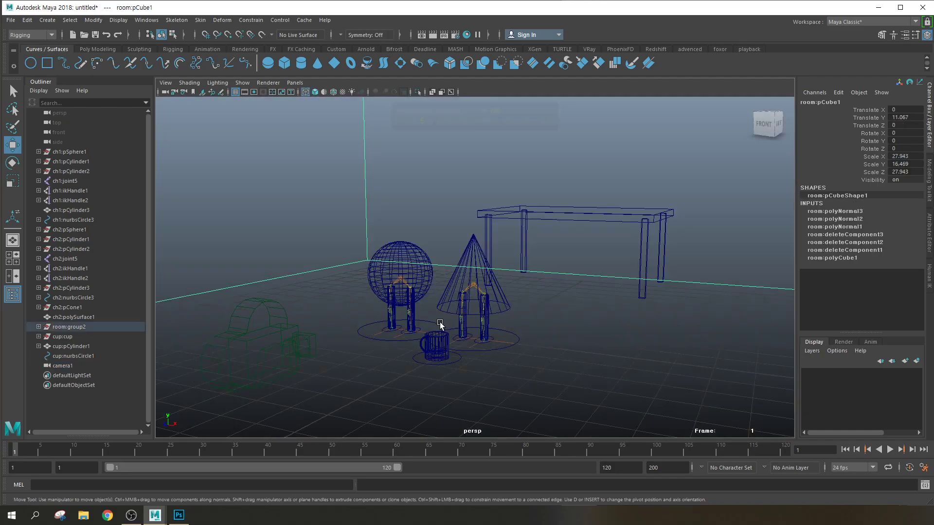
left_click_drag(441, 336, 415, 330)
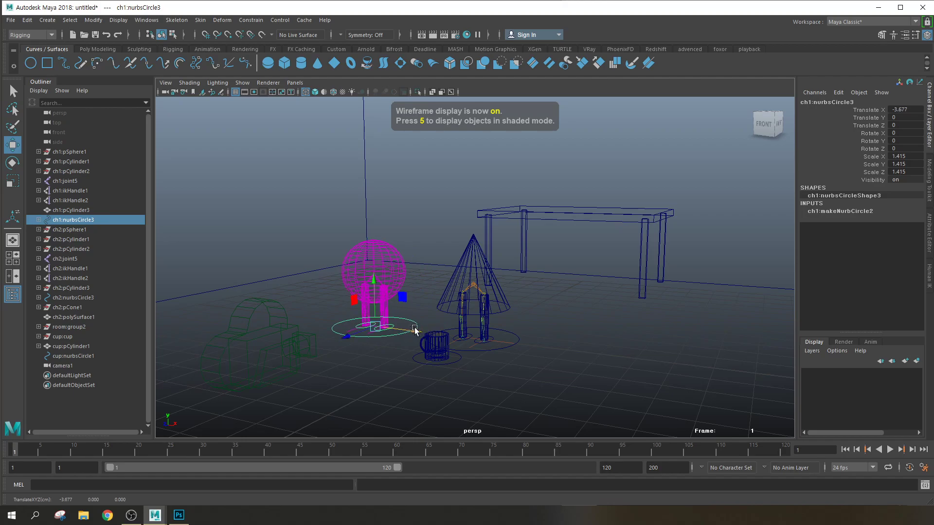
left_click(488, 351)
left_click_drag(516, 343, 573, 350)
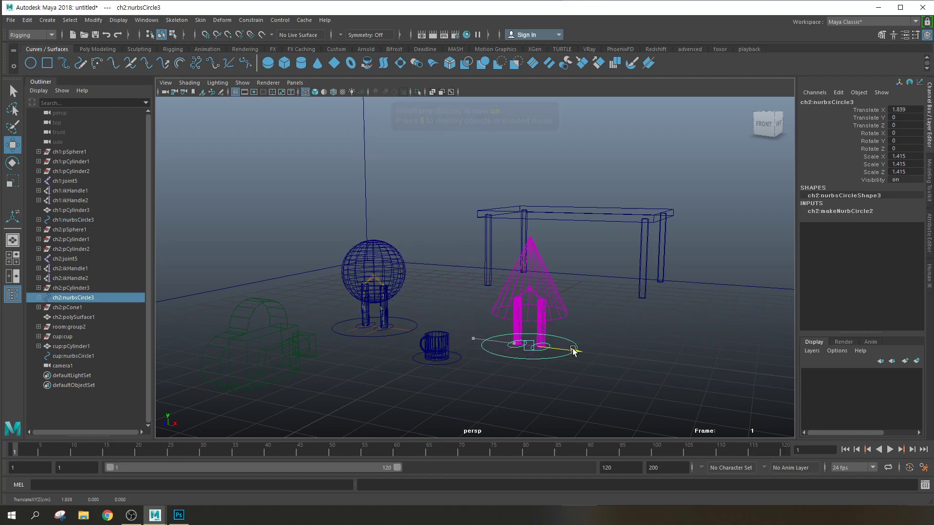
Move the cup's control circle forward to about 3.009 in Z
left_click(456, 364)
left_click_drag(455, 364, 370, 362, "alt")
left_click_drag(313, 359, 296, 360)
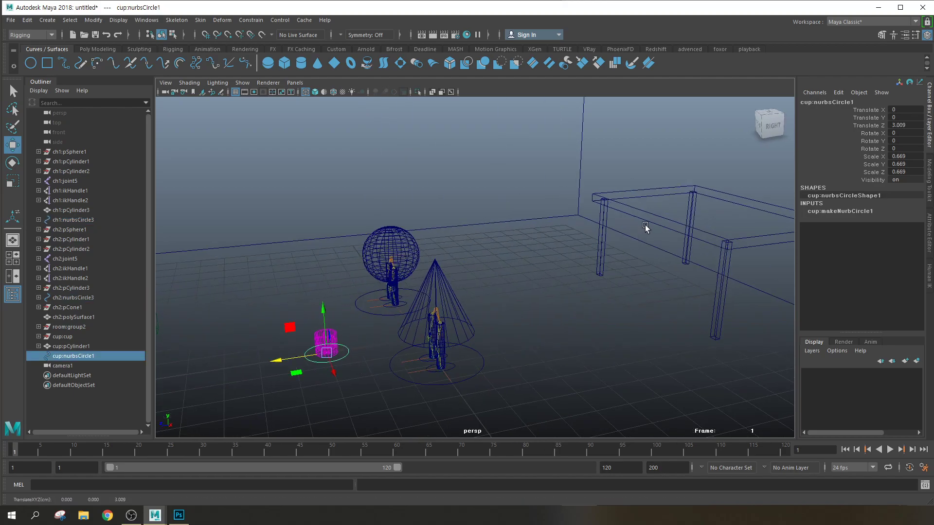
Examine the available renderers in the render settings without changing them
left_click(645, 227)
left_click_drag(636, 235, 498, 300, "alt")
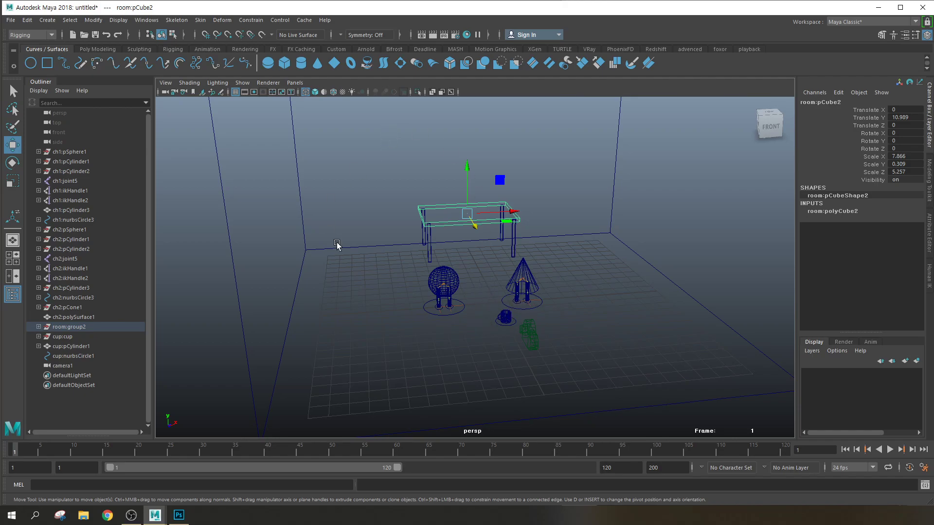
left_click(533, 340)
left_click_drag(488, 310, 603, 311, "alt")
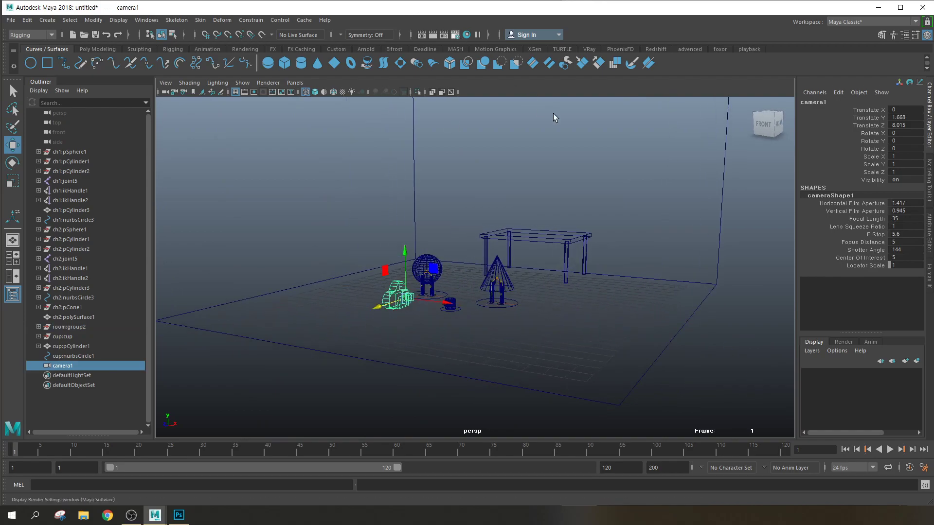
left_click(584, 115)
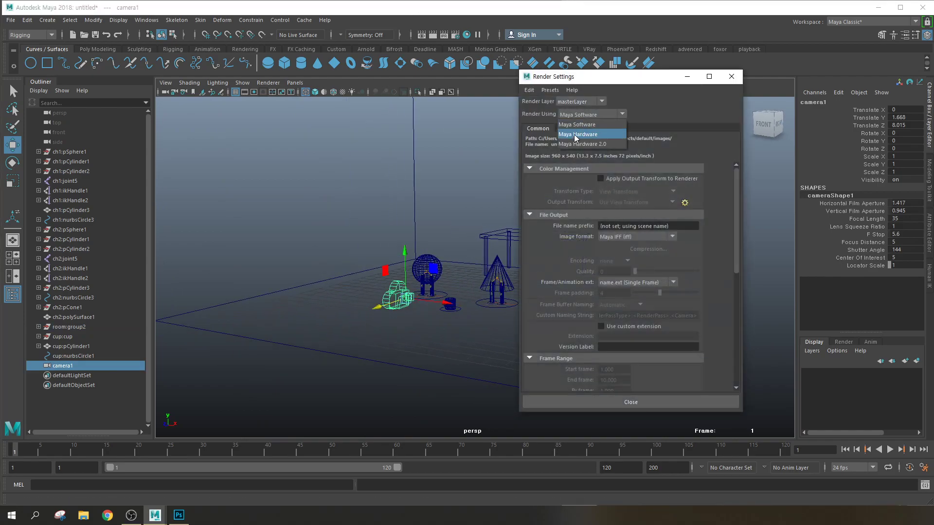
left_click(732, 77)
left_click(732, 77)
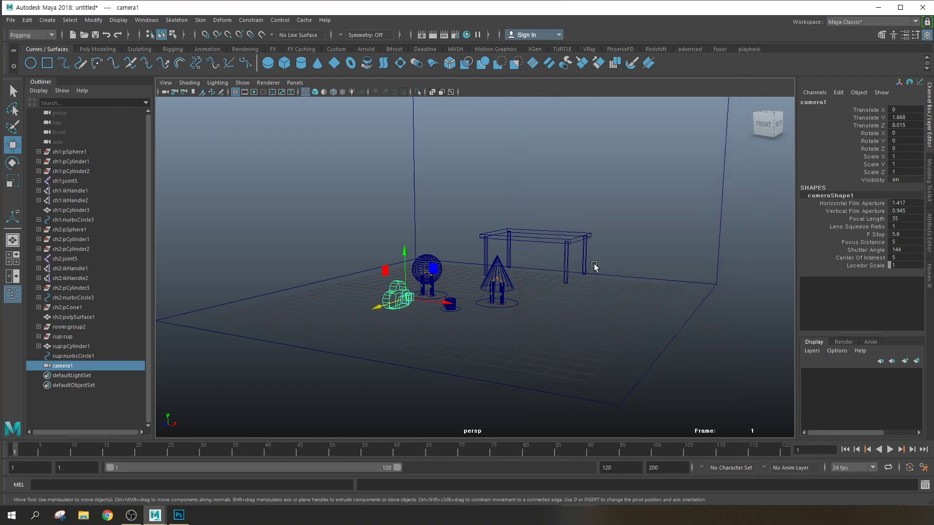
Set a keyframe on the sphere character's main control circle at frame 1
left_click(711, 293)
scroll(522, 274, "up", 3)
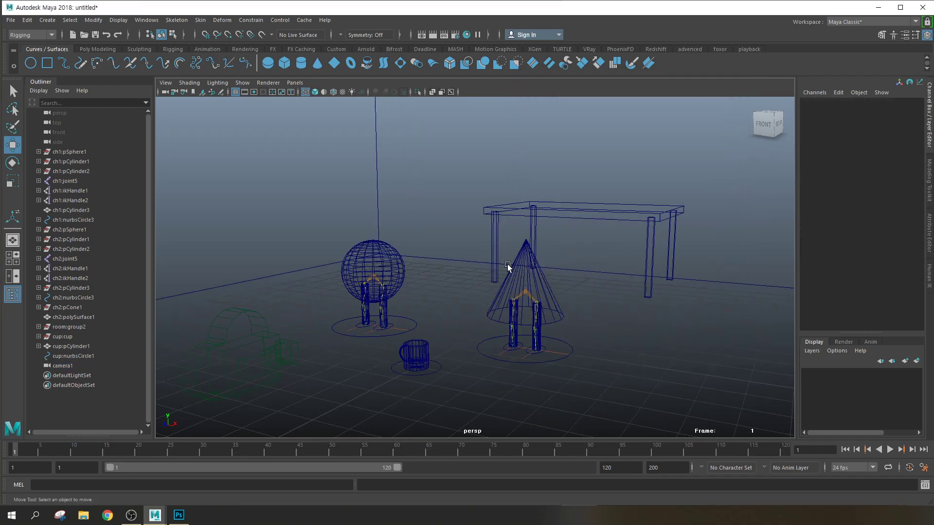
left_click(415, 323)
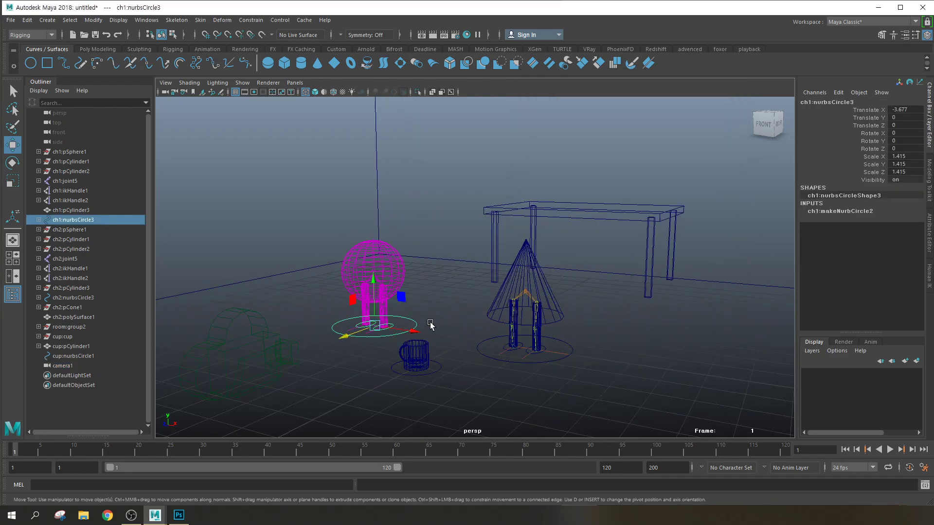
middle_click_drag(456, 322, 457, 303, "alt")
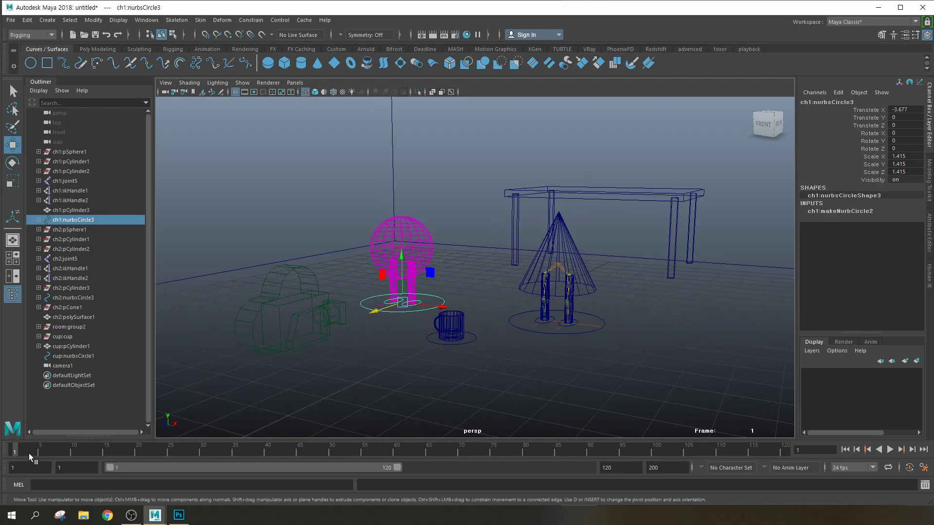
key("s")
Animate the sphere character's jump by raising its control circle at frame 15 and returning it to Y 0 at frame 33
left_click_drag(71, 452, 105, 451)
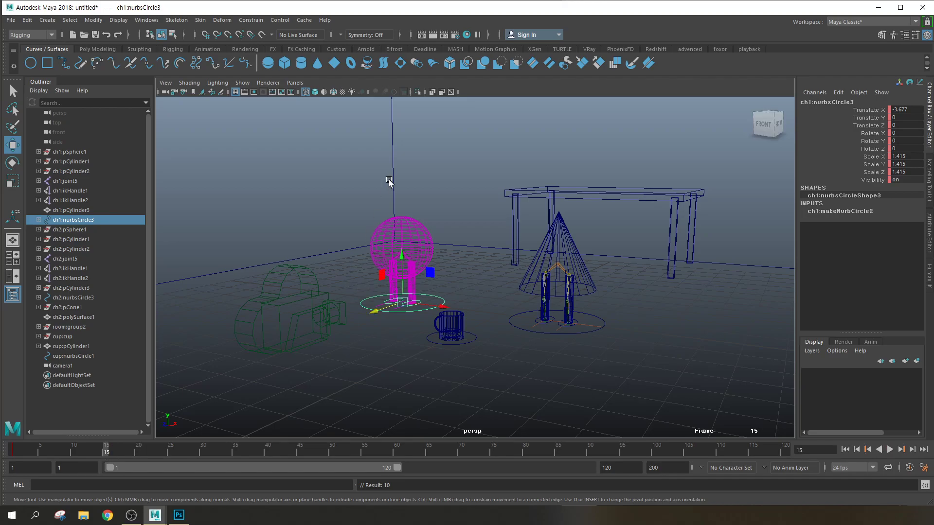
left_click_drag(404, 258, 401, 183)
left_click_drag(253, 450, 223, 448)
left_click_drag(407, 176, 402, 300)
key("5")
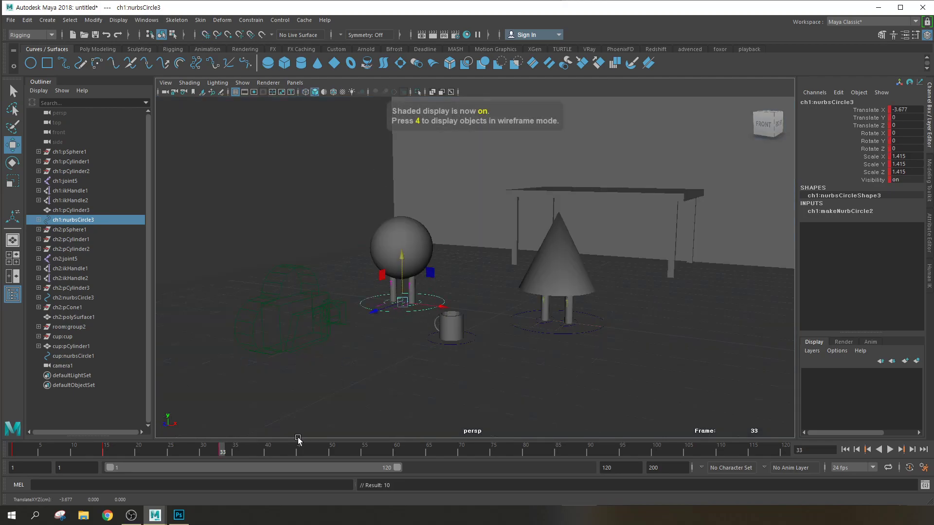
left_click(501, 365)
Set keyframes on both foot control circles of the cone character at frame 1
left_click_drag(48, 456, 13, 454)
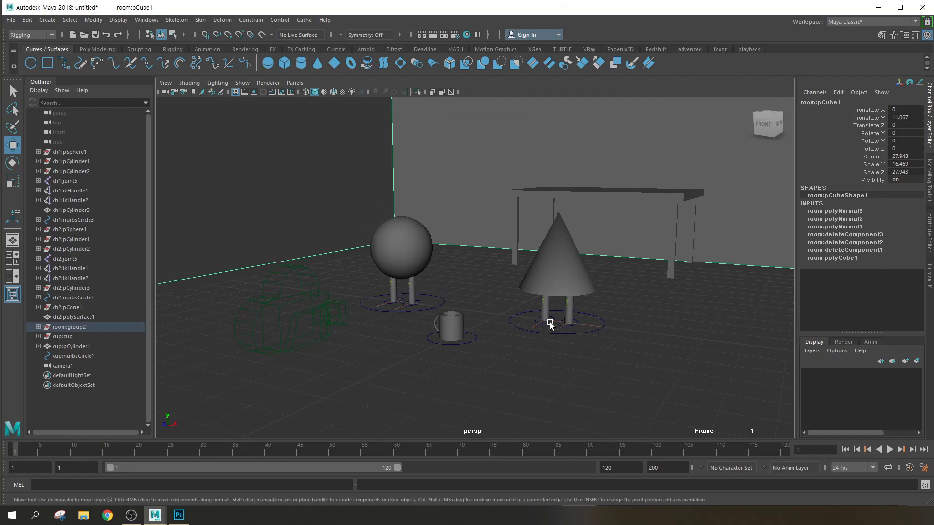
scroll(559, 326, "up", 3)
key("4")
scroll(661, 349, "up", 3)
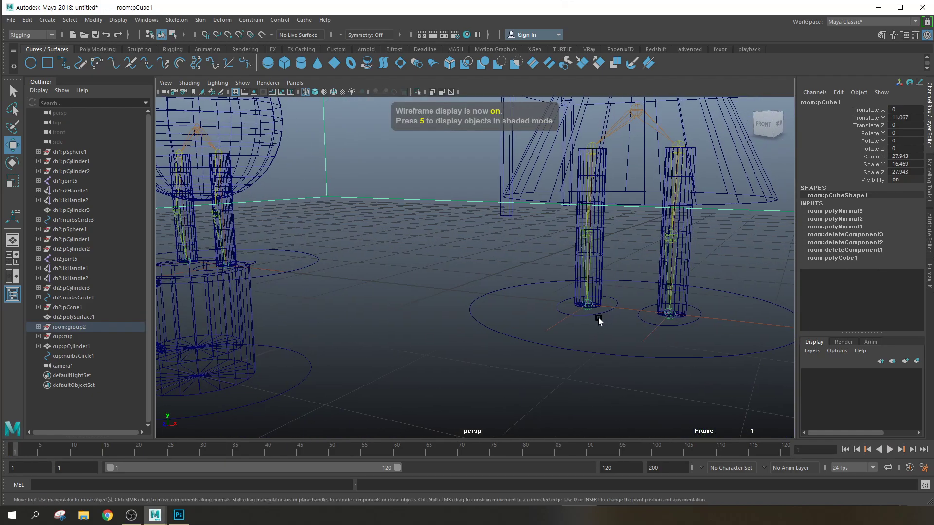
left_click(592, 314)
scroll(564, 347, "down", 5)
middle_click_drag(556, 350, 514, 354, "alt")
key("s")
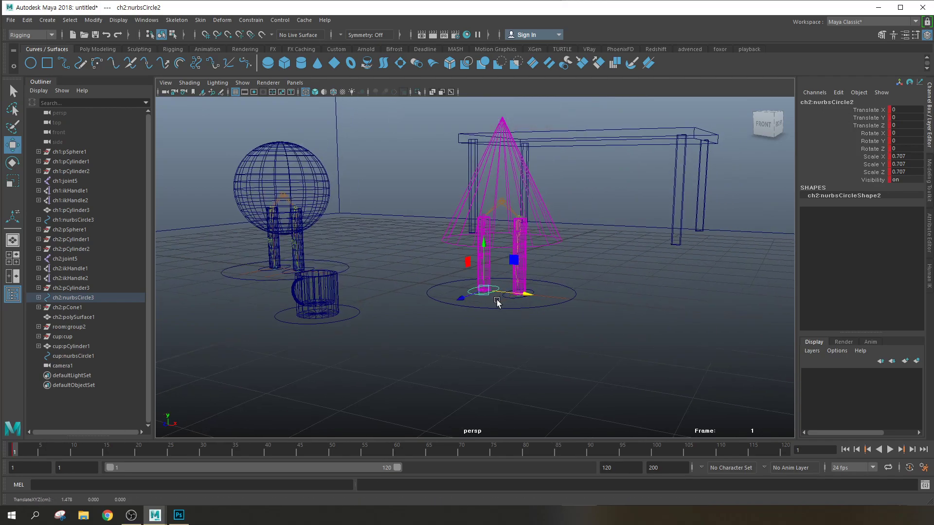
scroll(506, 305, "up", 5)
left_click(623, 359)
key("s")
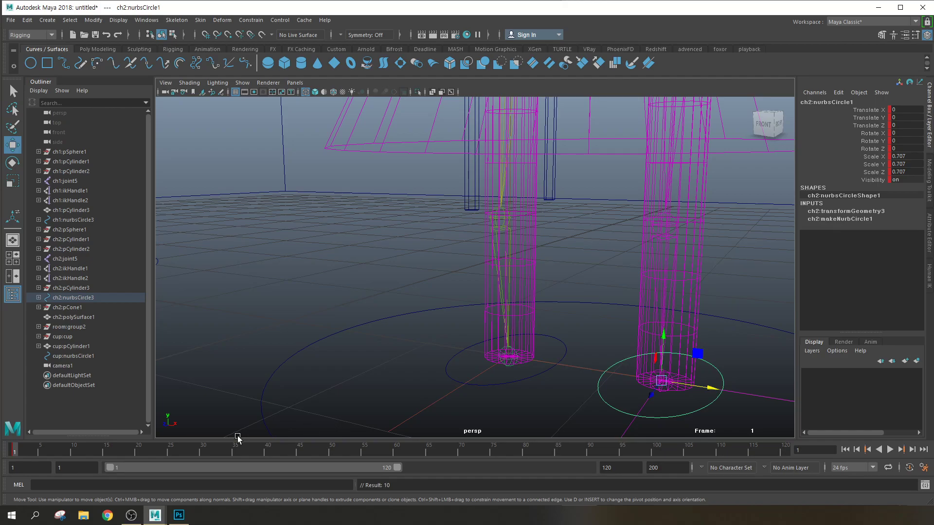
At frame 10, lift the cone character's first foot control (nurbsCircle2) forward to about 0.297 in Y and 0.471 in Z
left_click(72, 445)
scroll(508, 336, "down", 5)
left_click_drag(509, 337, 472, 335, "alt")
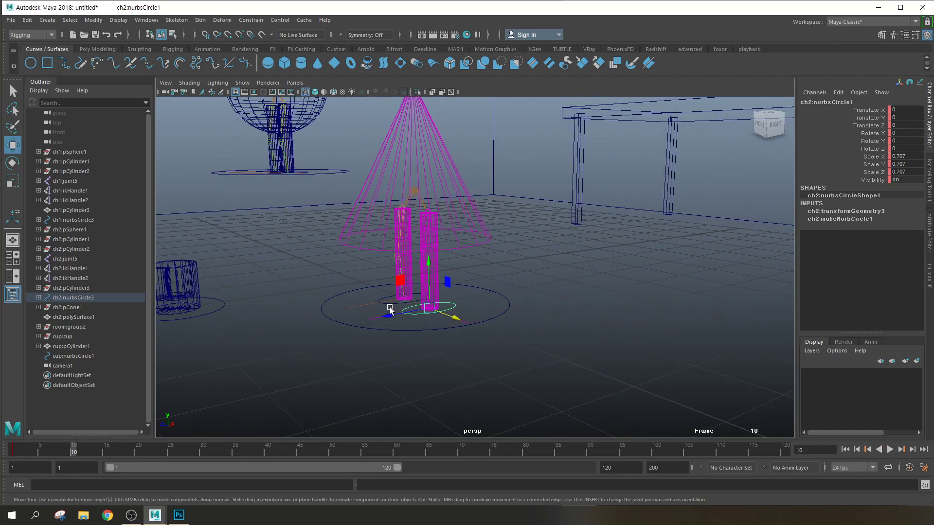
left_click(401, 298)
left_click_drag(377, 277, 332, 255)
left_click(133, 451)
left_click_drag(133, 452, 72, 455)
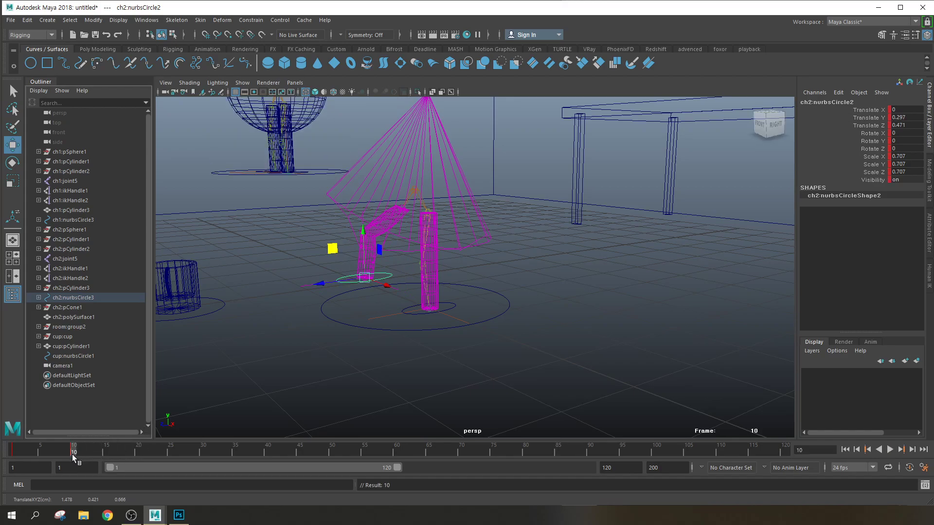
At frame 10, lift the cone character's other foot control (nurbsCircle1) backward to about 0.38 in Y and -0.28 in Z
left_click(453, 308)
mouse_move(399, 279)
left_mouse_down()
mouse_move(453, 267)
mouse_move(375, 254)
mouse_move(483, 258)
mouse_move(454, 223)
mouse_move(522, 261)
mouse_move(428, 243)
left_mouse_up()
key("5")
left_click_drag(395, 210, 360, 222)
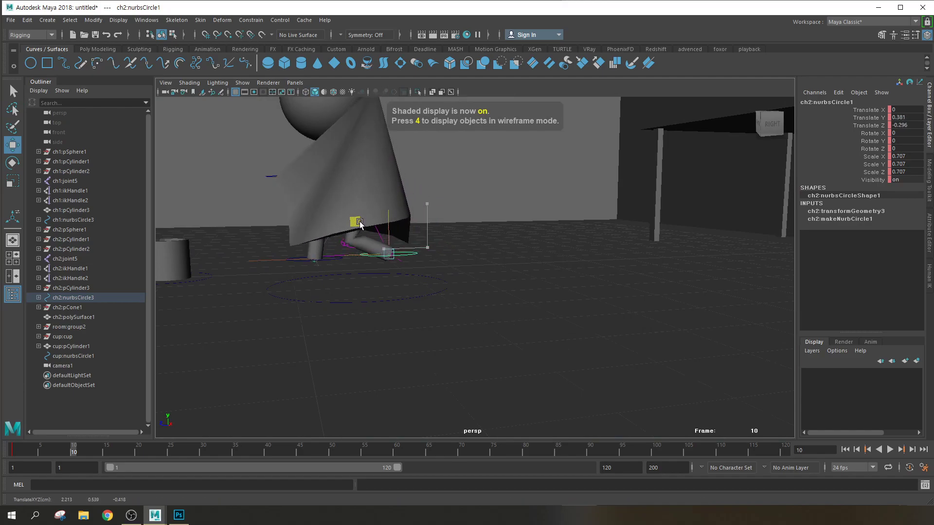
At frame 20, move the nurbsCircle1 foot control forward to about 0.448 in Y and 0.481 in Z and keyframe it
left_click_drag(73, 451, 137, 453)
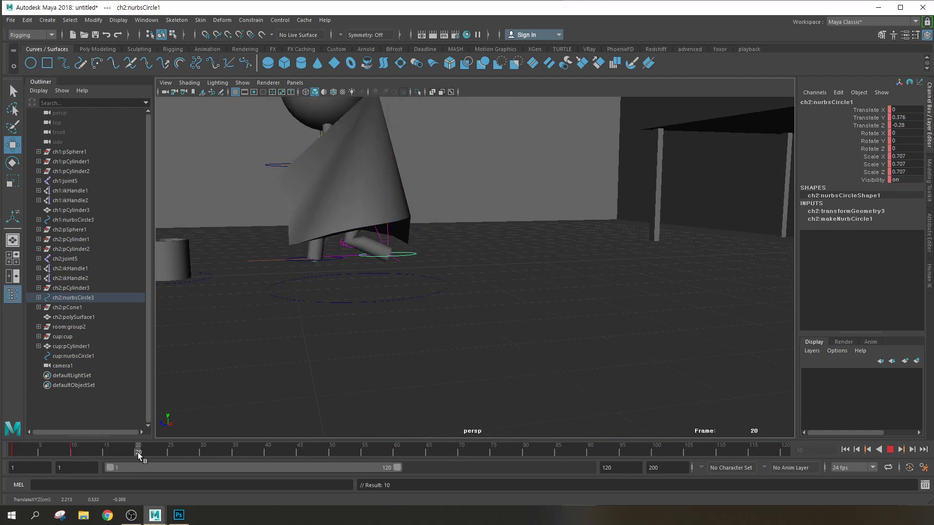
left_click_drag(357, 224, 280, 217)
key("s")
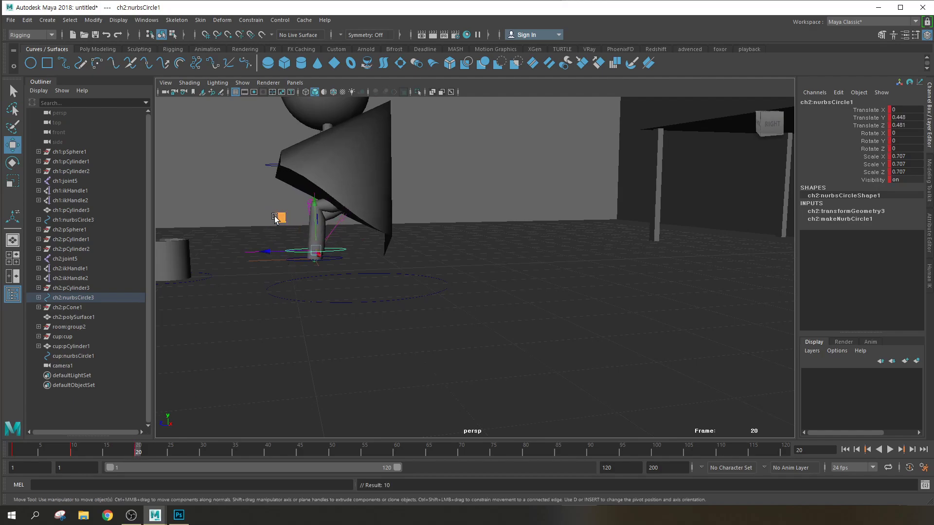
At frame 20, move the nurbsCircle2 foot control back to about 0.333 in Y and 0.106 in Z and keyframe it
left_click_drag(267, 300, 330, 308, "alt")
scroll(406, 281, "up", 5)
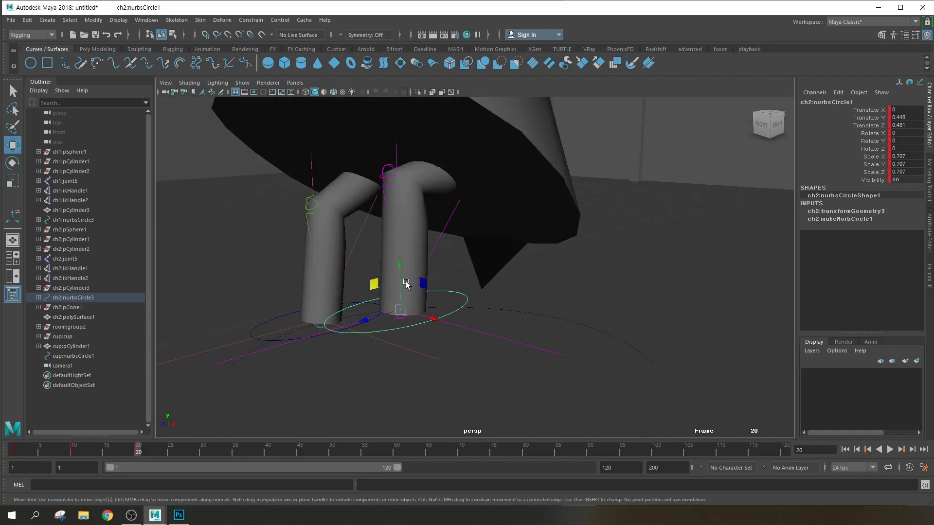
left_click(279, 315)
scroll(438, 325, "down", 5)
left_click_drag(503, 325, 443, 327, "alt")
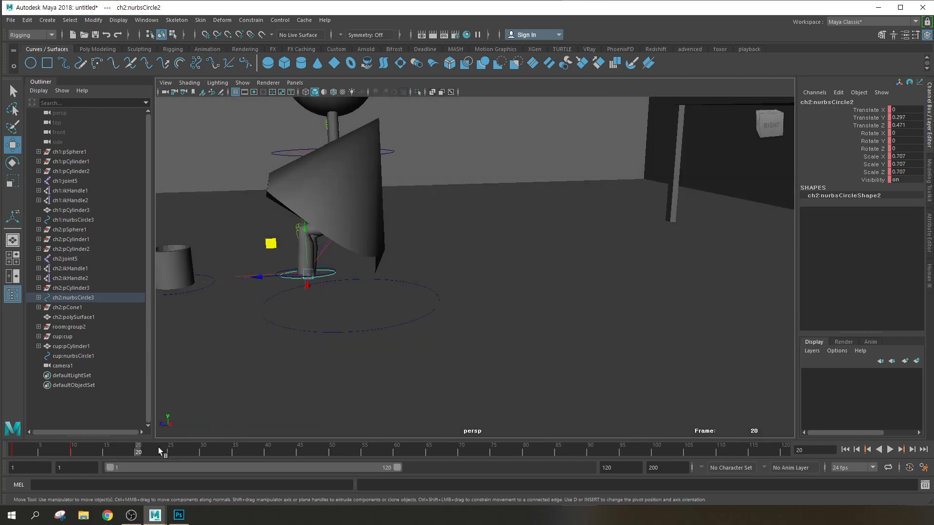
left_click_drag(271, 244, 304, 239)
key("s")
scroll(341, 264, "down", 5)
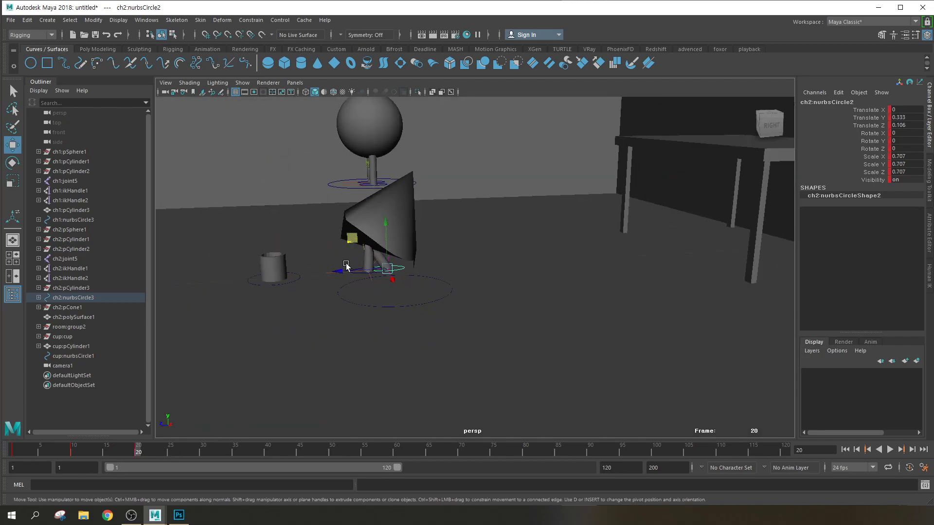
left_click_drag(341, 264, 401, 263, "alt")
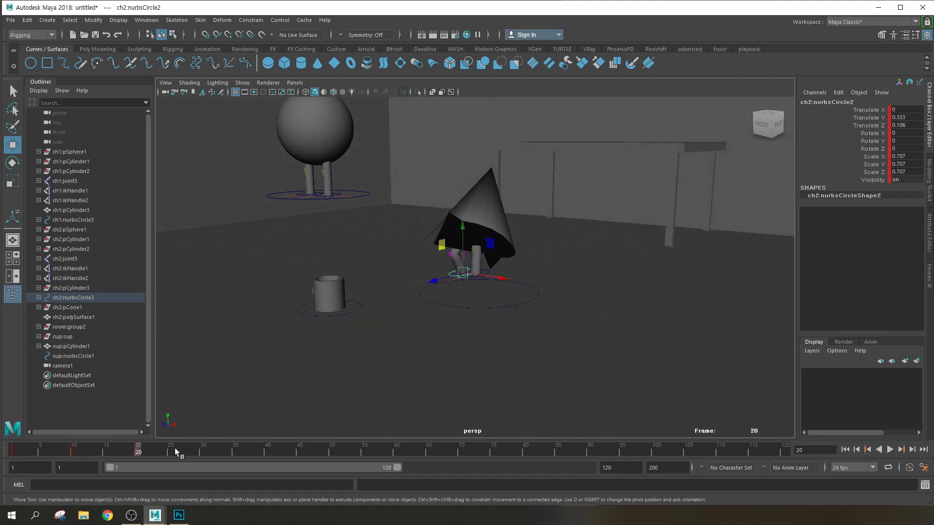
Set a keyframe on the cup's control circle at frame 1
left_click_drag(54, 445, 14, 444)
left_click(296, 310)
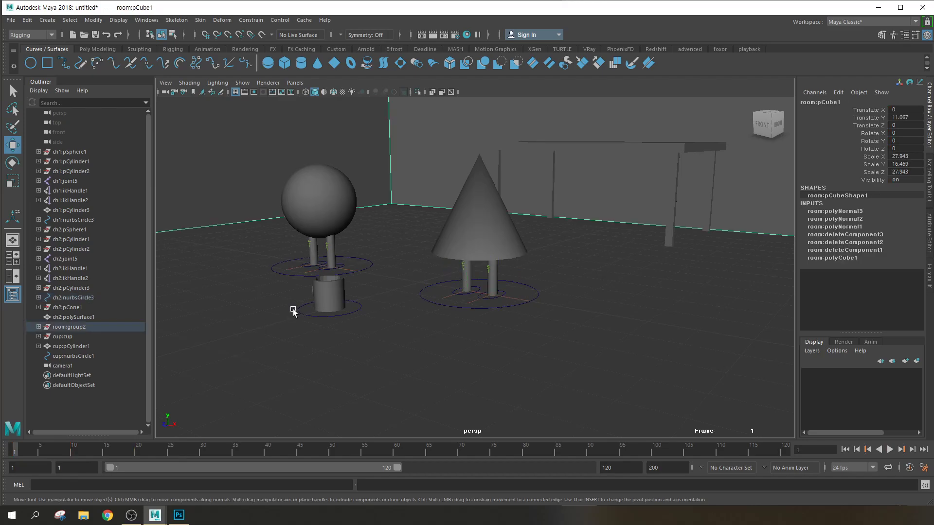
key("4")
left_click(305, 311)
key("5")
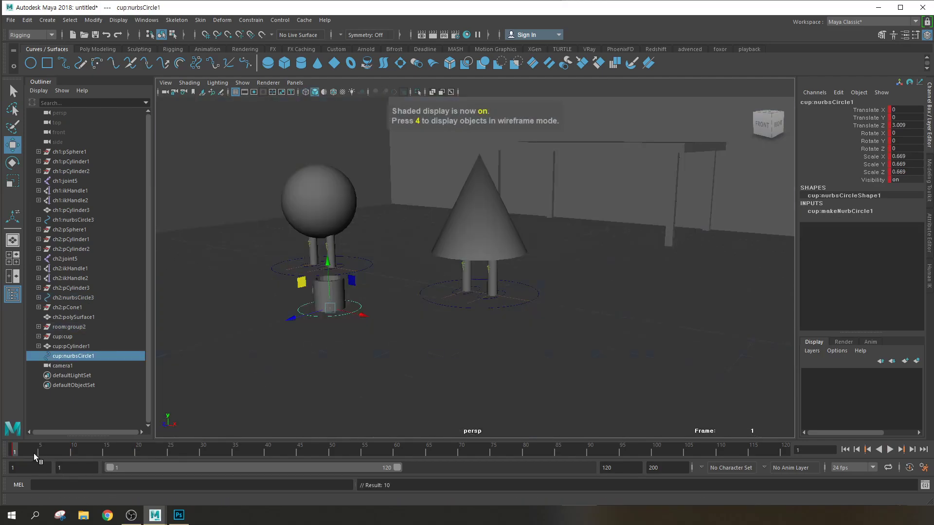
At frame 51, move the cup up toward the table to about 2.646 in Y and -3.899 in Z and keyframe it
left_click_drag(34, 450, 342, 445)
key("s")
left_click_drag(299, 284, 466, 155)
key("s")
scroll(313, 368, "down", 5)
Play back and scrub through the animation, and set the animation end time to 50
key("alt+v")
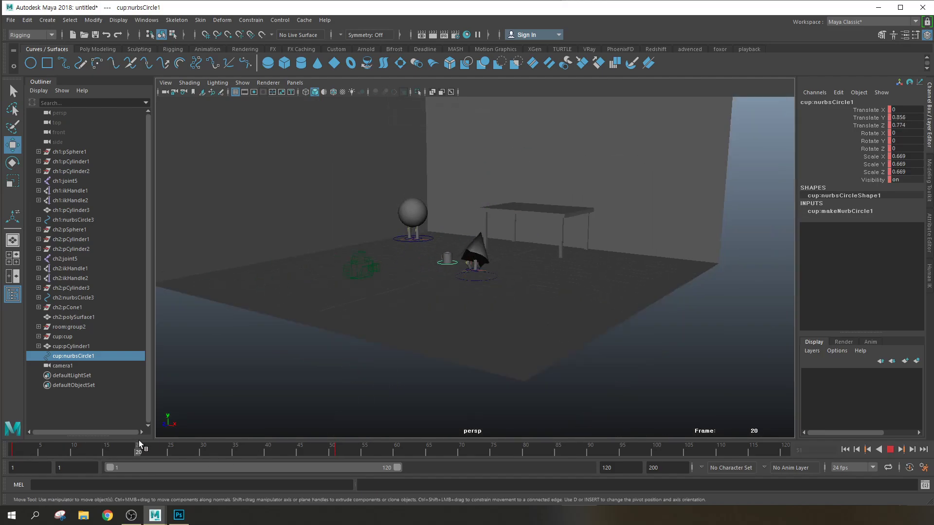
left_click_drag(109, 448, 338, 452)
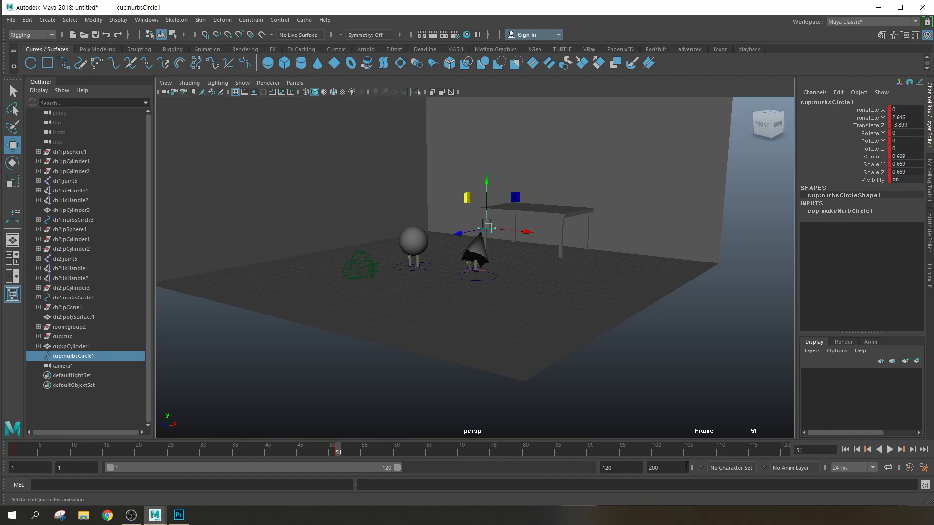
type("50")
key("Return")
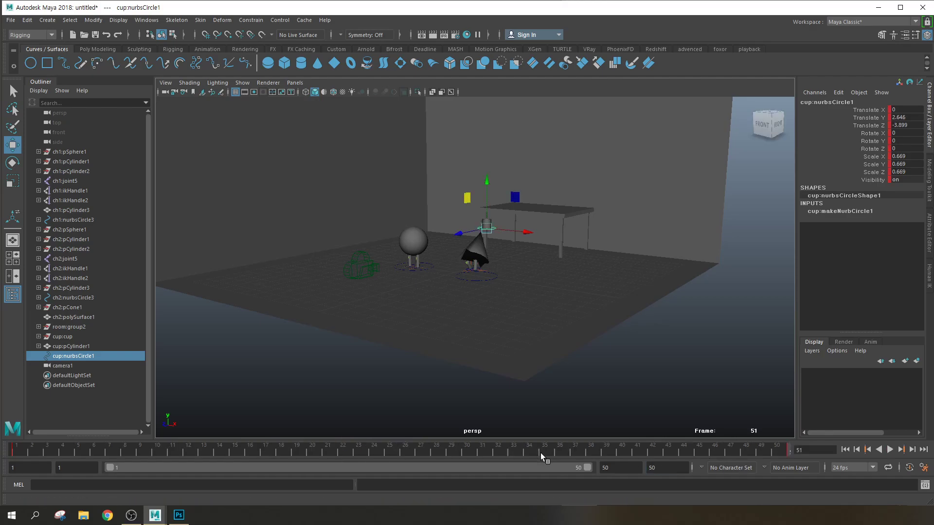
Look through camera1 and pull it back until both characters, the cup and the table are framed
scroll(433, 293, "up", 7)
left_click_drag(431, 291, 616, 278, "alt")
left_click(295, 83)
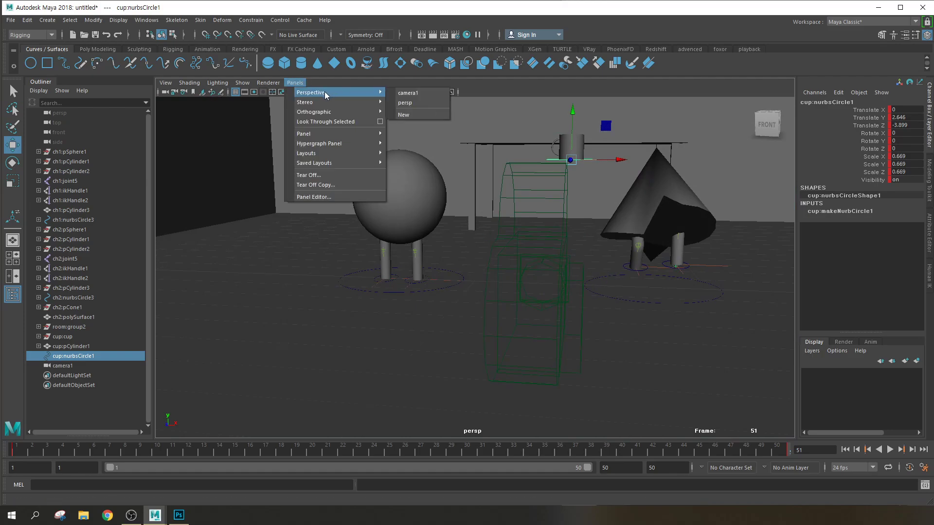
left_click(407, 94)
right_click_drag(540, 262, 256, 265, "alt")
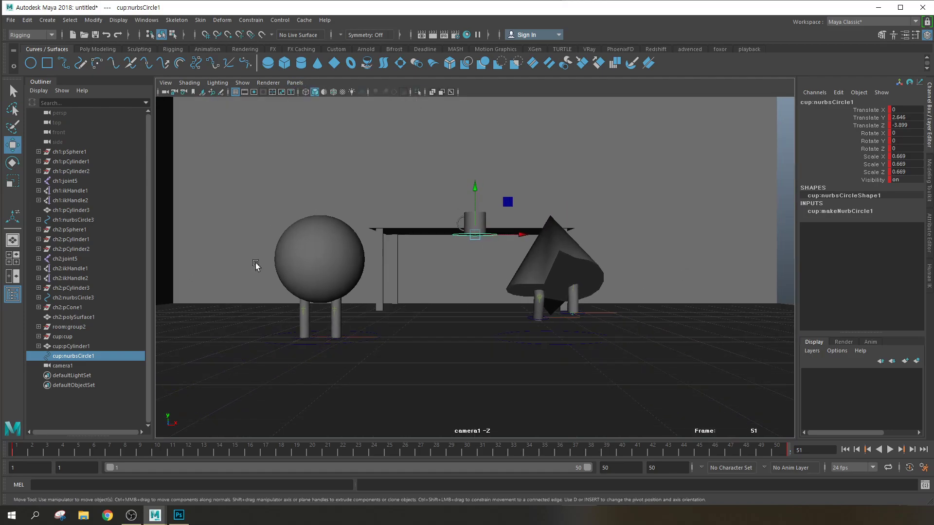
Show the resolution gate in the camera1 view
left_click(165, 83)
mouse_move(224, 266)
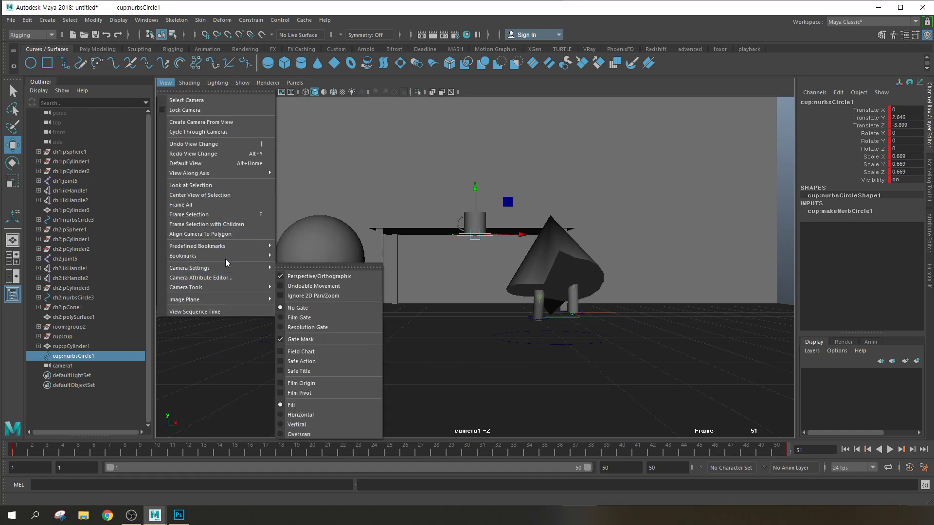
left_click(314, 327)
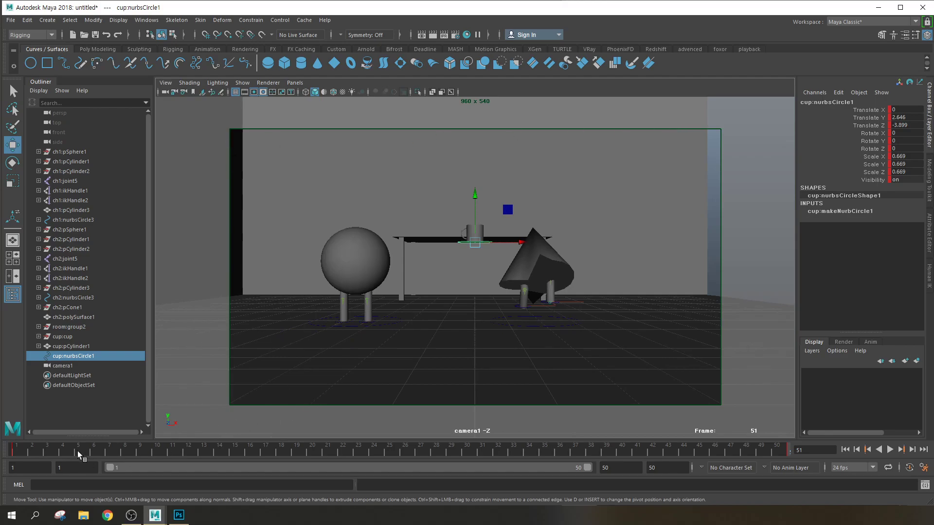
Play back the animation through camera1 with the resolution gate displayed
right_click(891, 451)
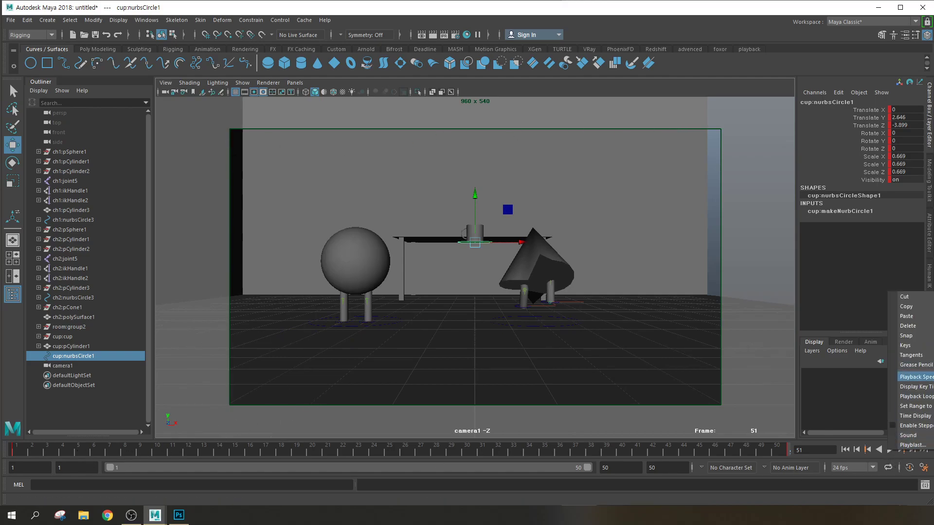
left_click(933, 396)
left_click(891, 450)
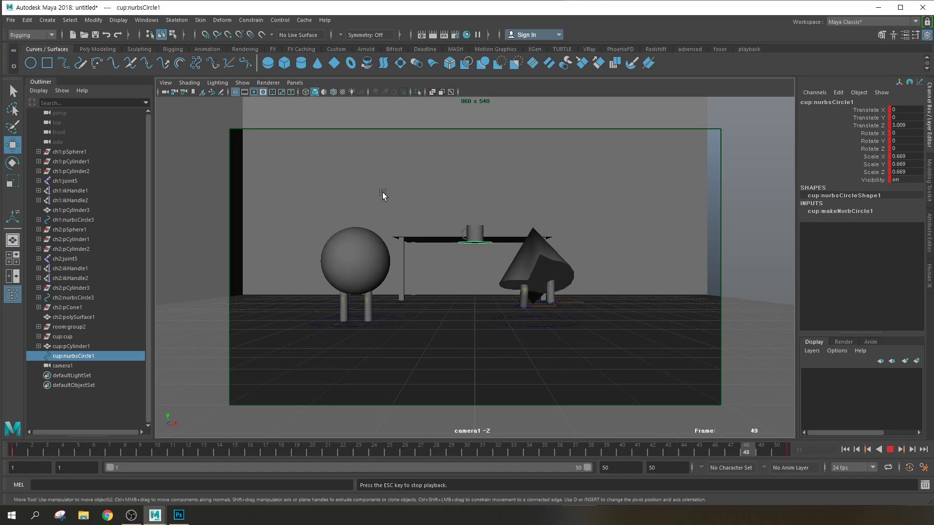
Start saving the scene and browse from the cup folder up to the jolhak_project folder on drive D
left_click(10, 20)
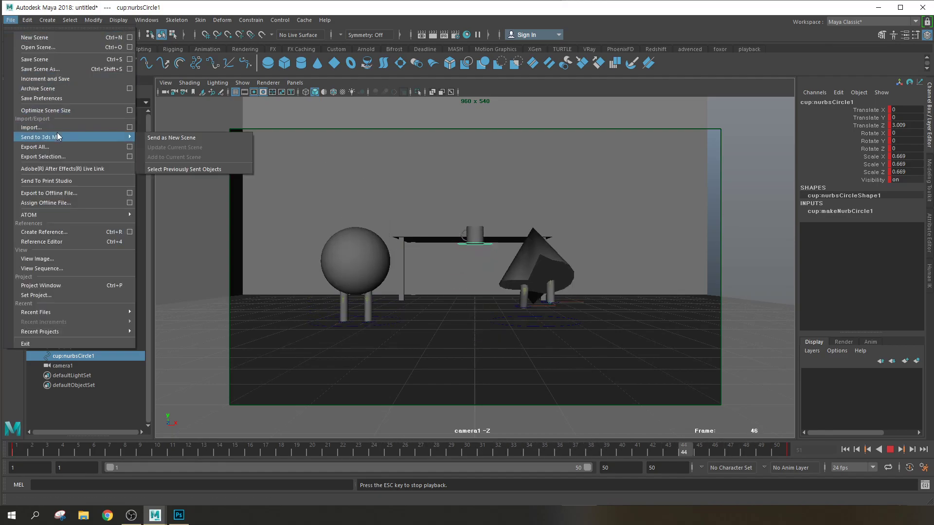
left_click(48, 59)
left_click_drag(452, 134, 458, 134)
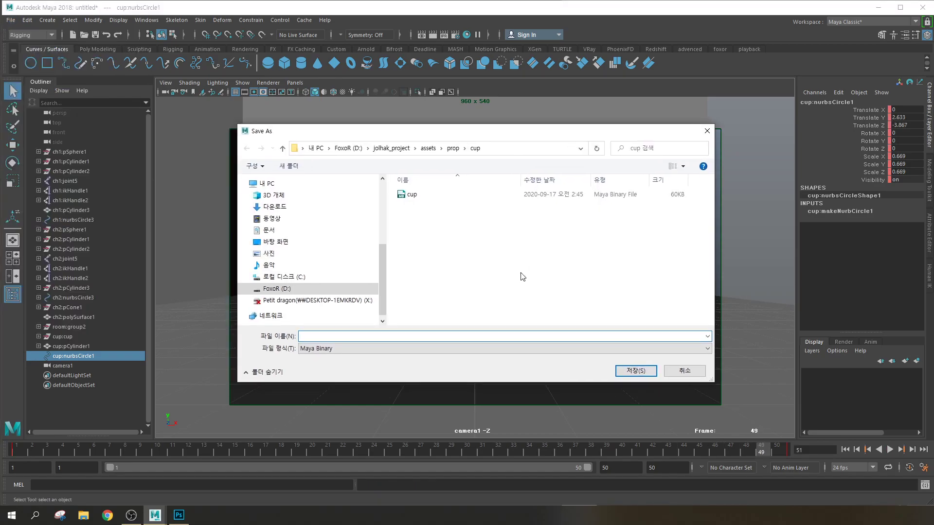
key("alt+Up")
key("alt+Up")
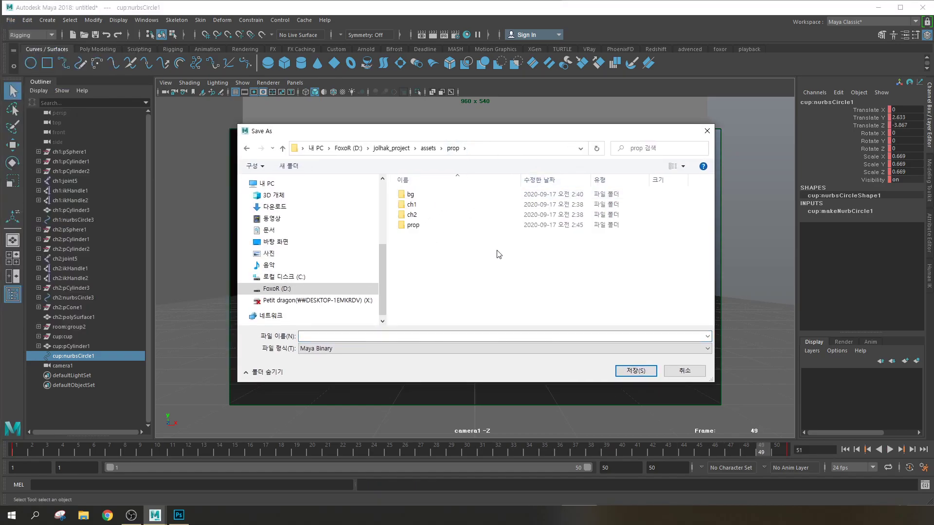
left_click(420, 196)
left_click(420, 206)
left_click(420, 216)
left_click(420, 227)
left_click(436, 260)
key("alt+Up")
Create a folder named scene inside jolhak_project and open it as the save location
right_click(428, 229)
left_click(439, 234)
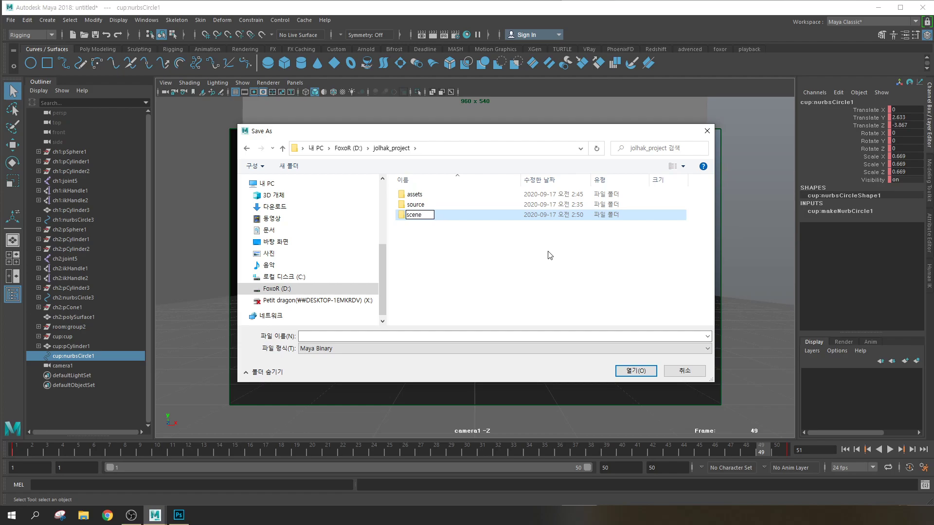
key("Return")
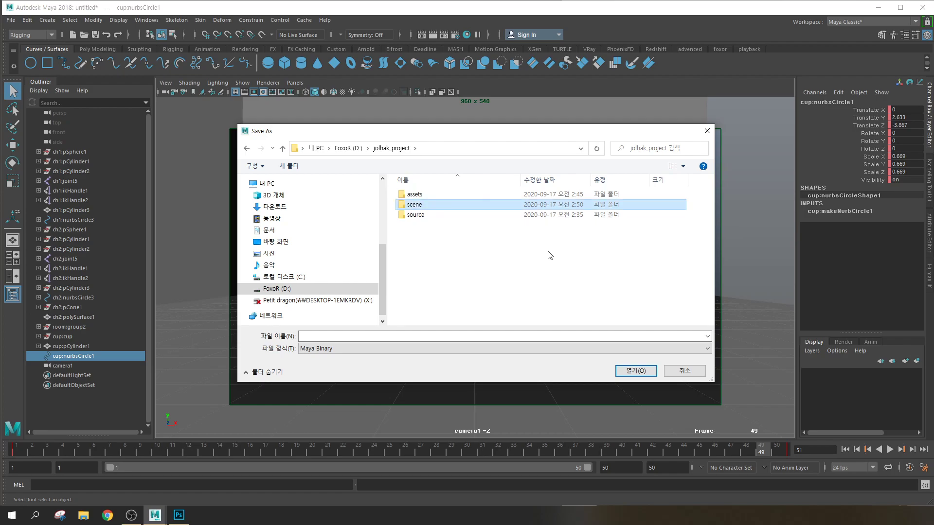
double_click(422, 210)
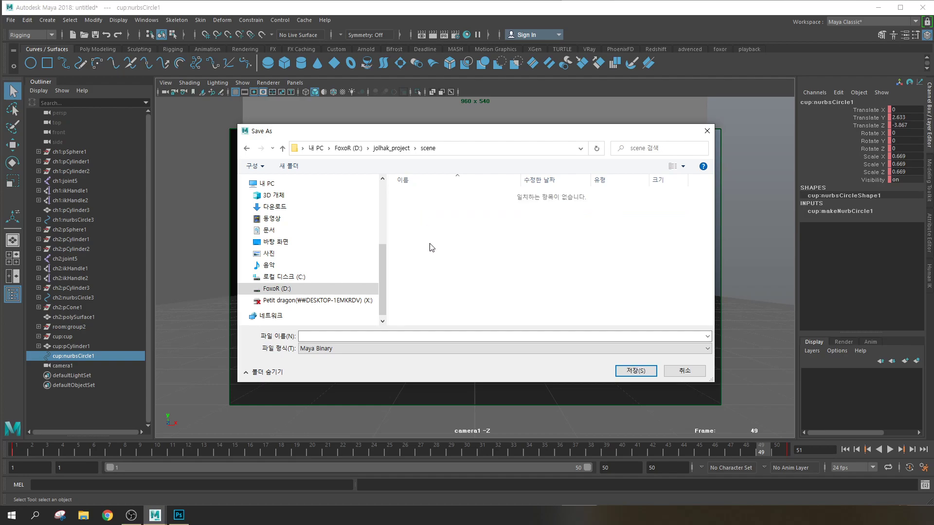
Name the scene file cut_01 and save it as Maya Binary in the scene folder
left_click(386, 334)
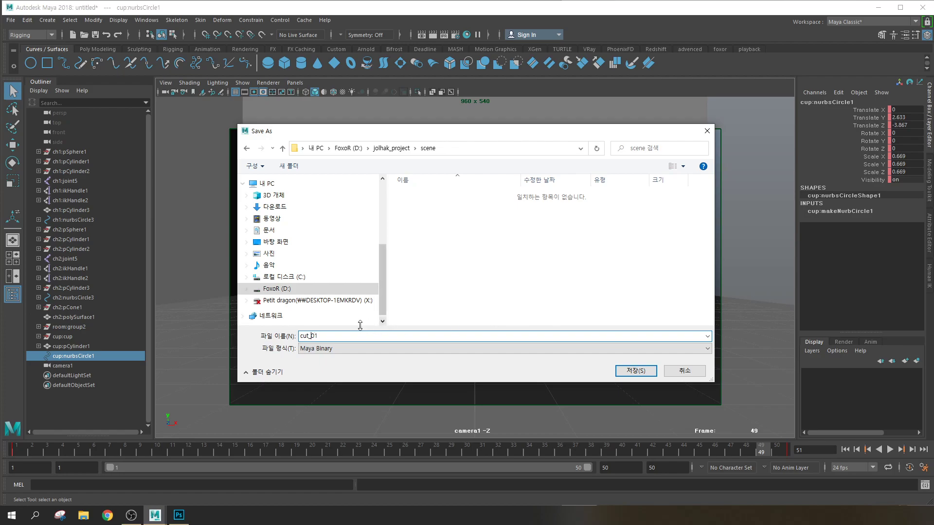
double_click(339, 335)
left_click(350, 336)
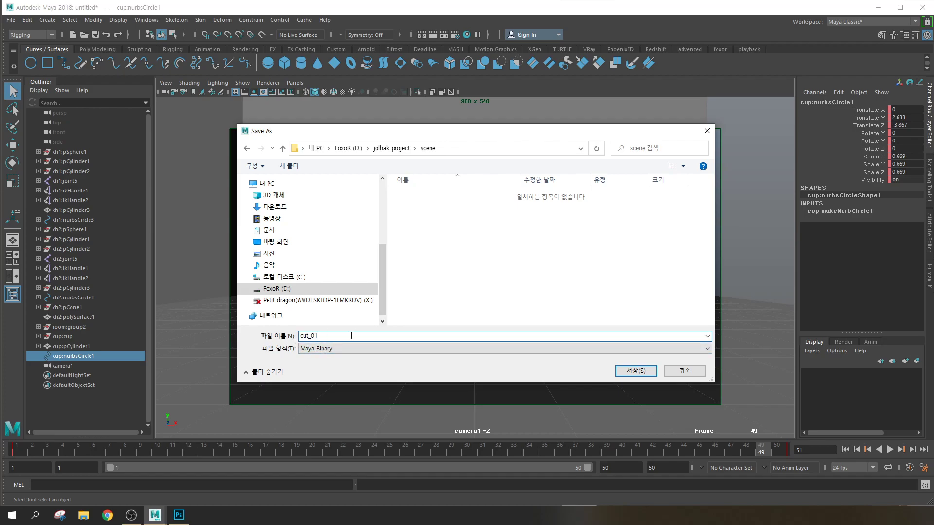
left_click(635, 371)
Play back the animation, stop it and return to frame 1
key("alt+v")
key("w")
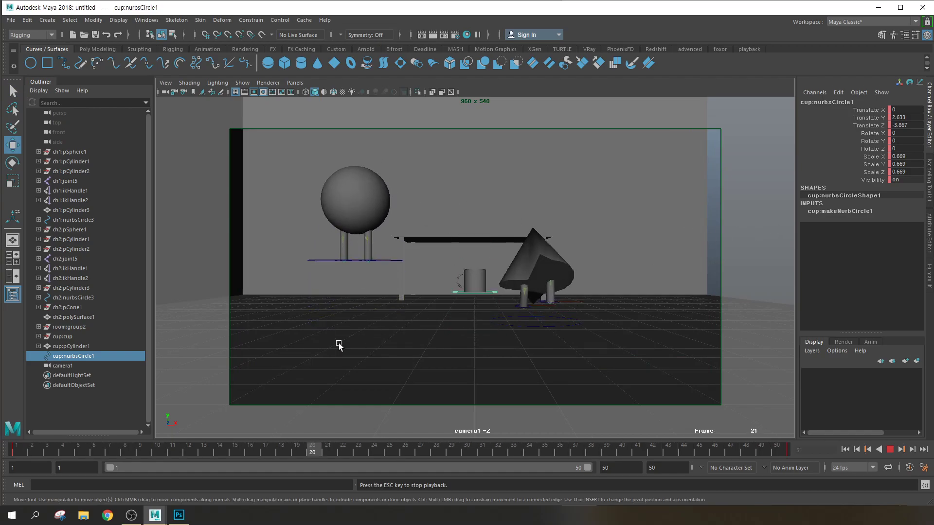
left_click(891, 450)
left_click_drag(225, 451, 3, 430)
Switch to File Explorer and check the size of cut_01 in the scene folder of jolhak_project on drive D
key("super+e")
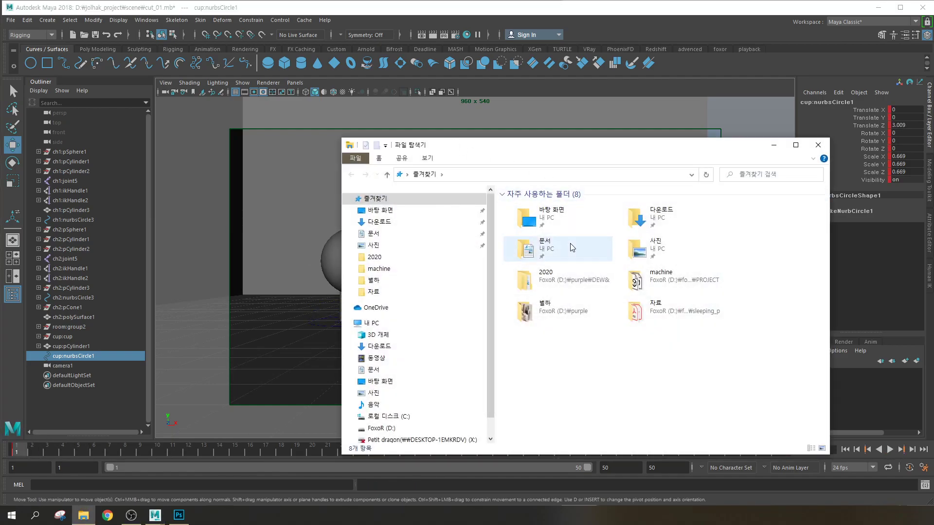
left_click(382, 429)
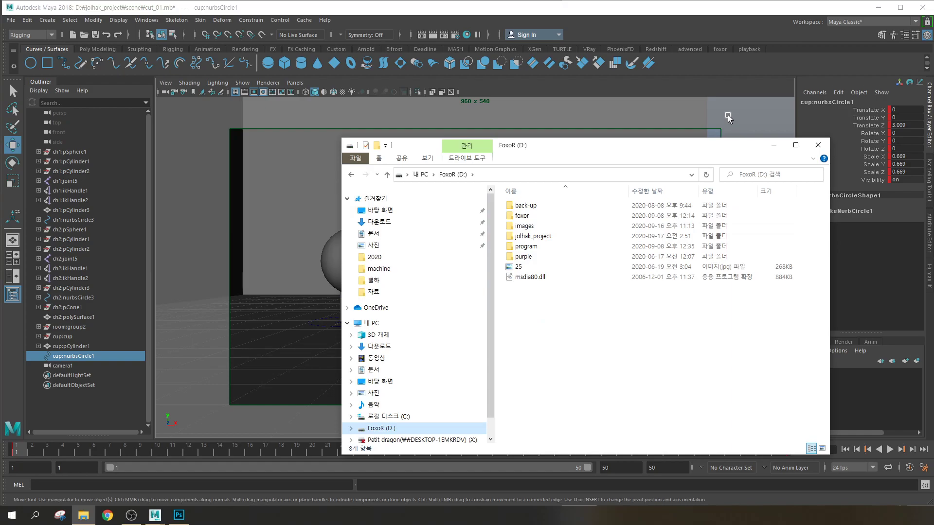
left_click(729, 116)
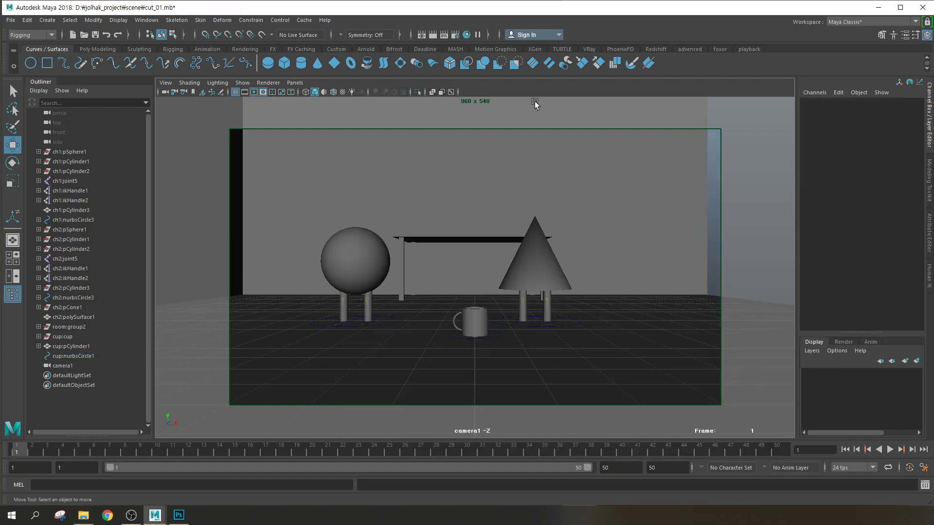
left_click(83, 515)
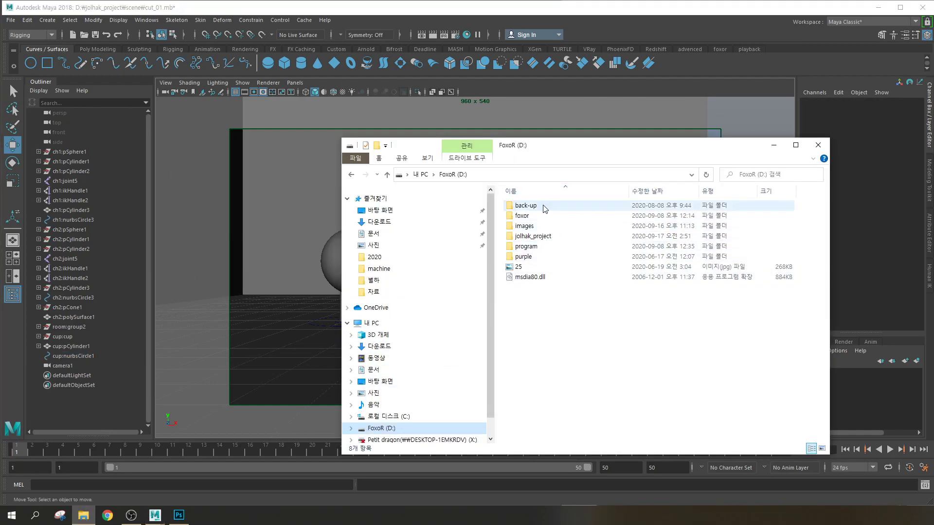
double_click(533, 236)
left_click(536, 217)
double_click(535, 217)
left_click(777, 207)
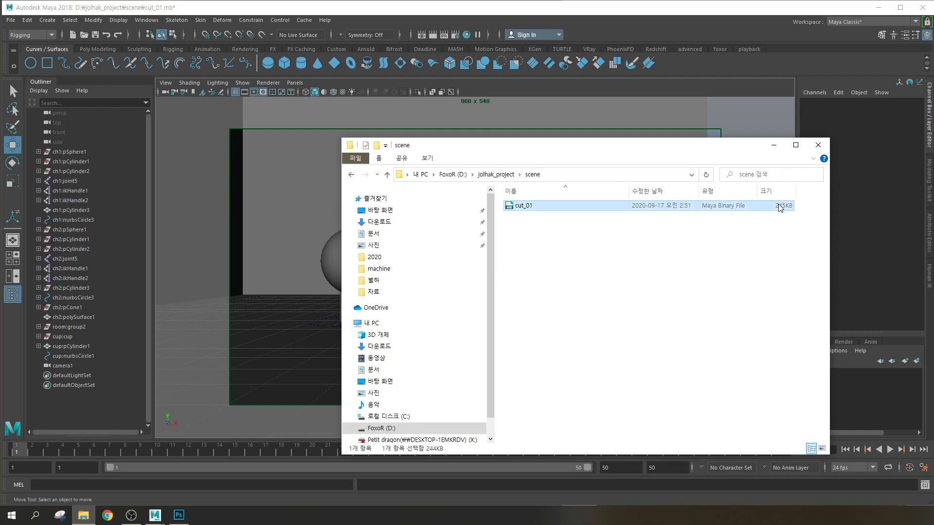
left_click(514, 208)
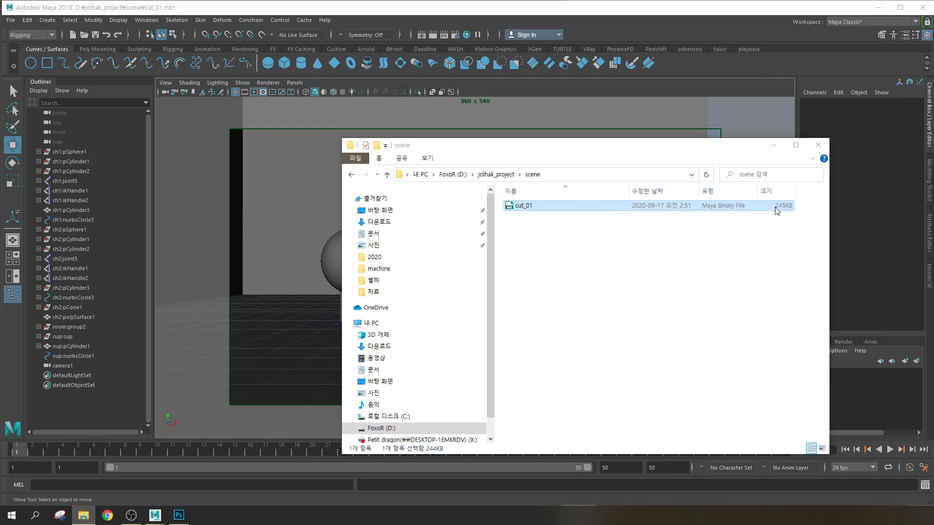
left_click(330, 245)
left_click(283, 214)
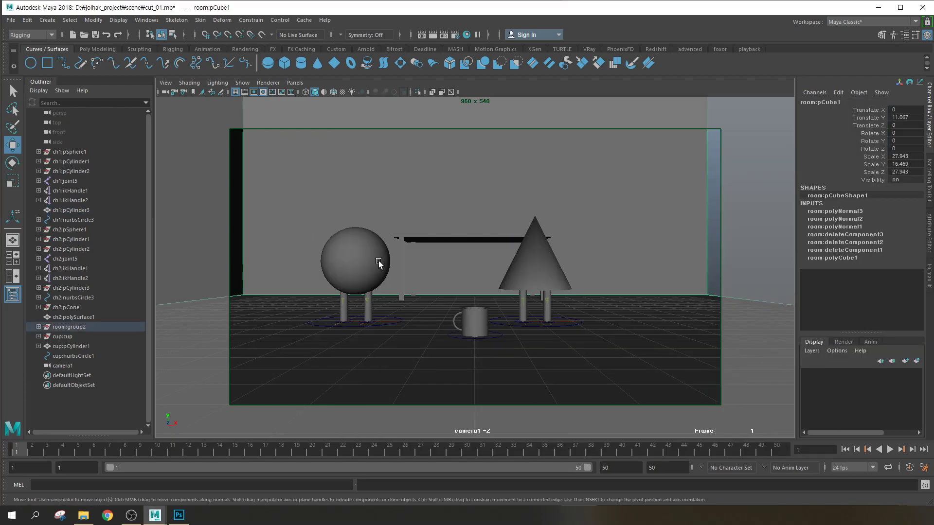
left_click(84, 515)
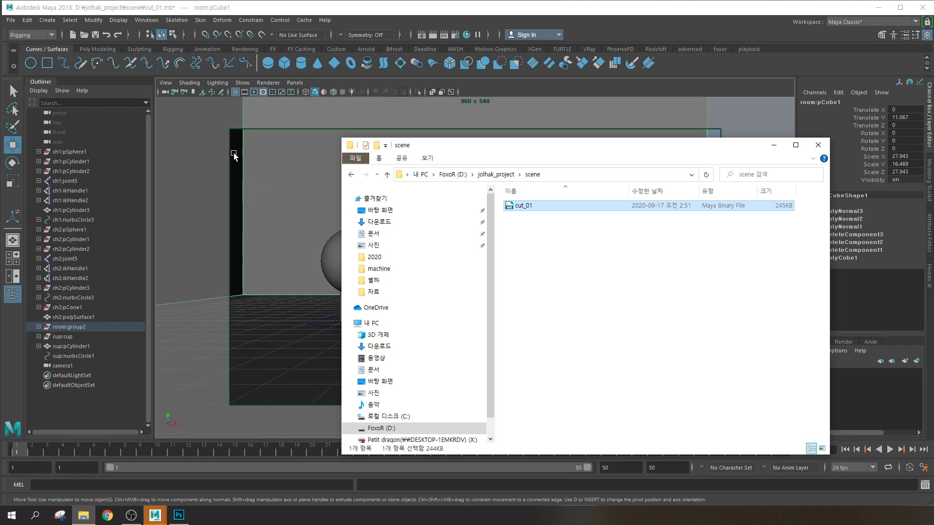
left_click(304, 173)
scroll(543, 223, "down", 3)
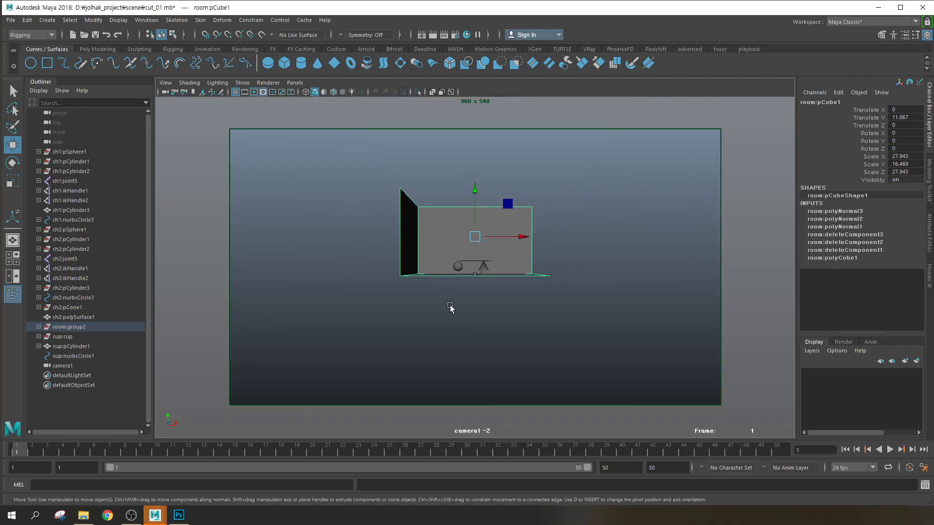
Start a new scene without saving the changes to cut_01, and close the second Maya window that has cut_01 open
left_click(74, 36)
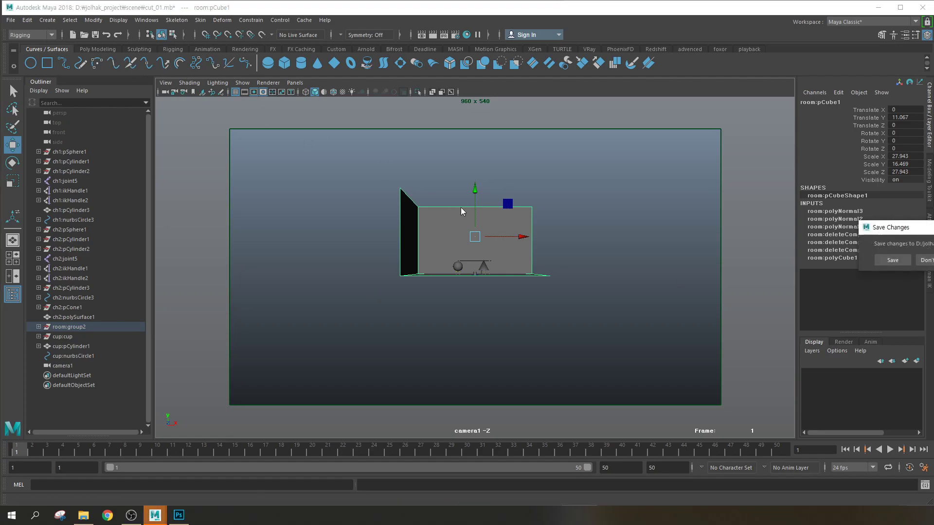
left_click_drag(890, 227, 531, 183)
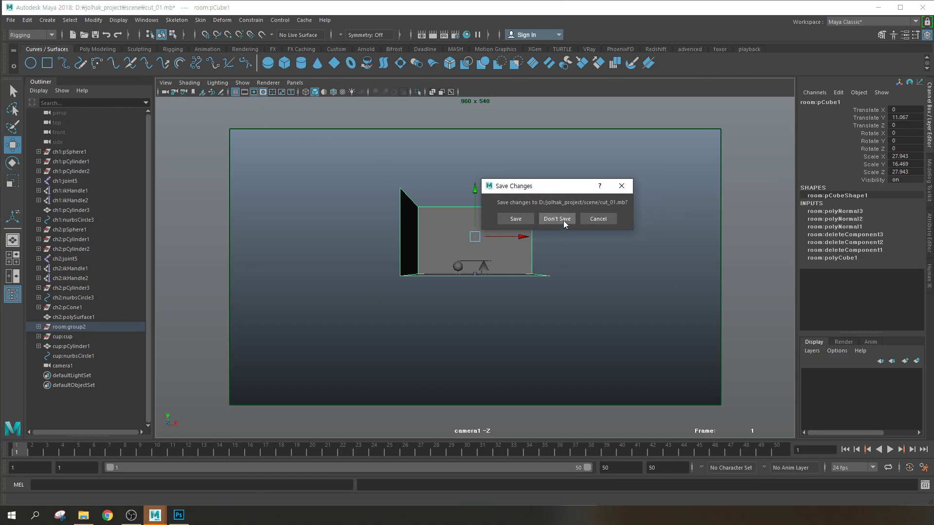
left_click(563, 221)
mouse_move(154, 515)
mouse_move(291, 475)
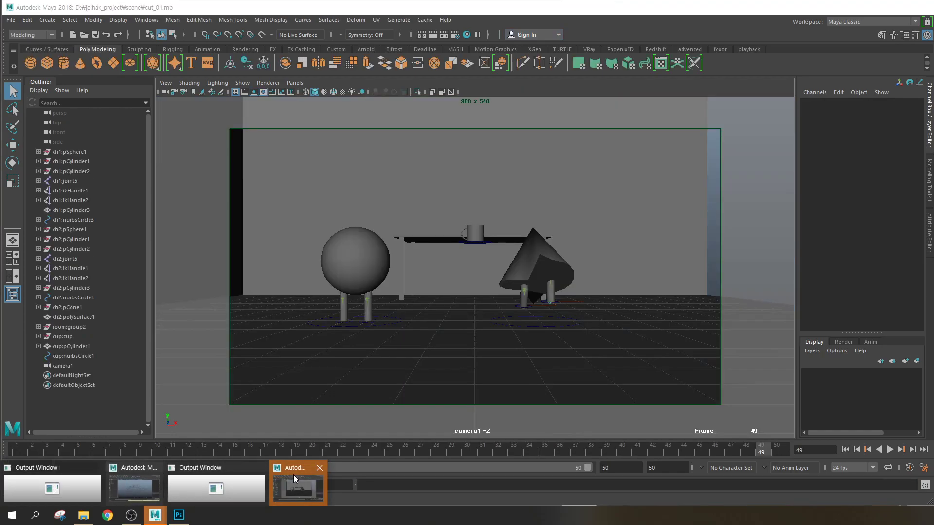
left_click(320, 467)
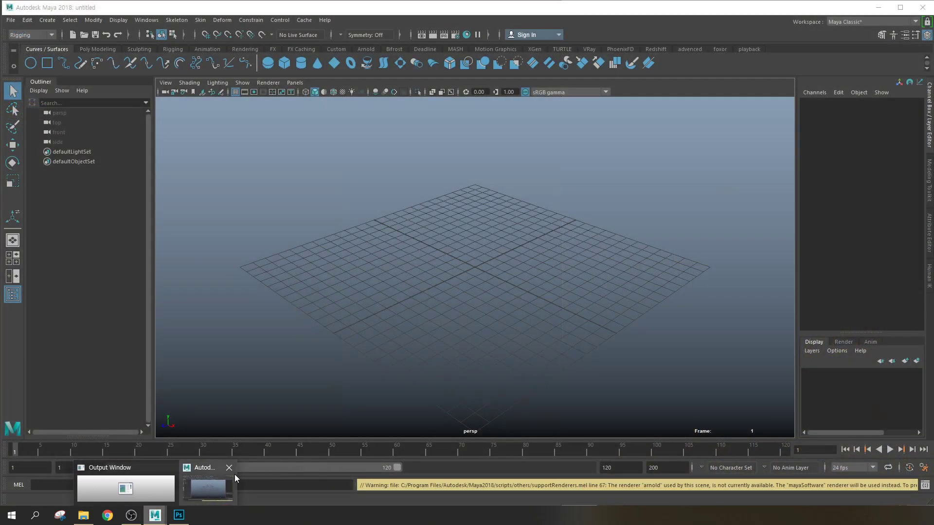
left_click(10, 20)
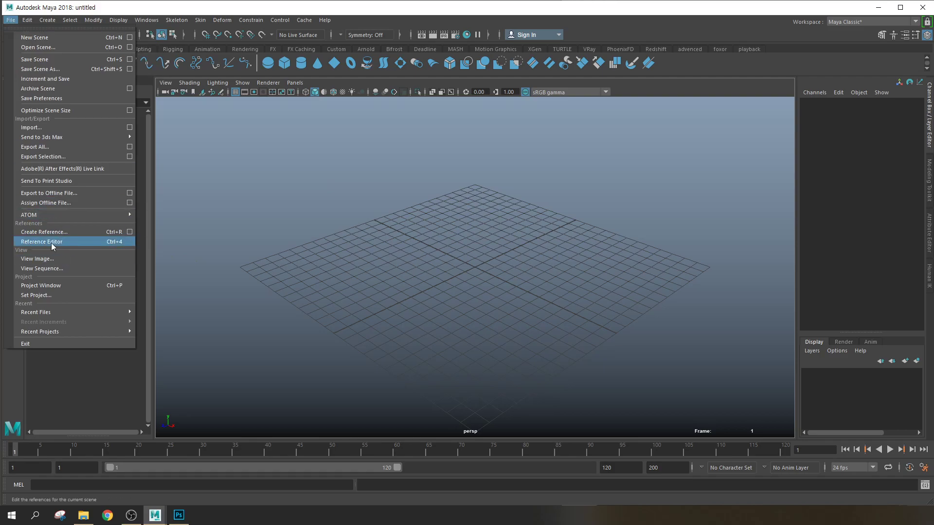
left_click(53, 243)
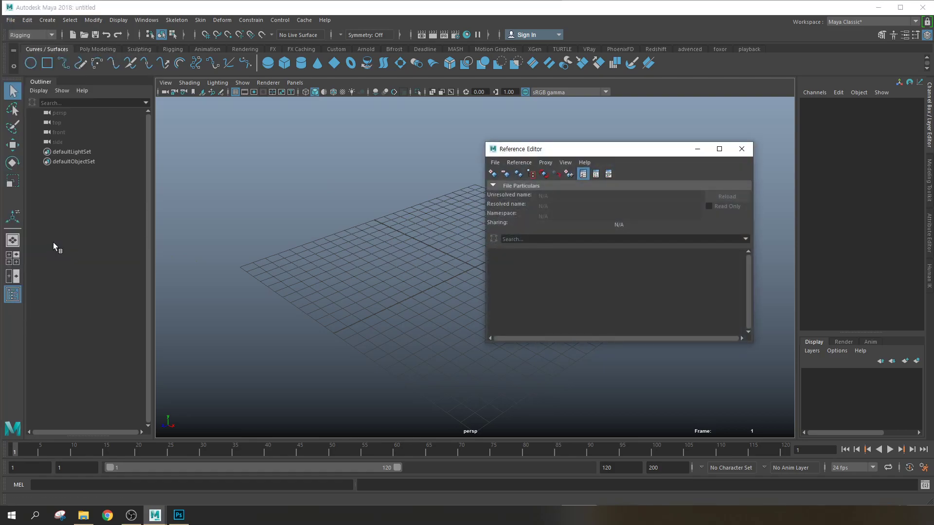
left_click_drag(532, 149, 295, 151)
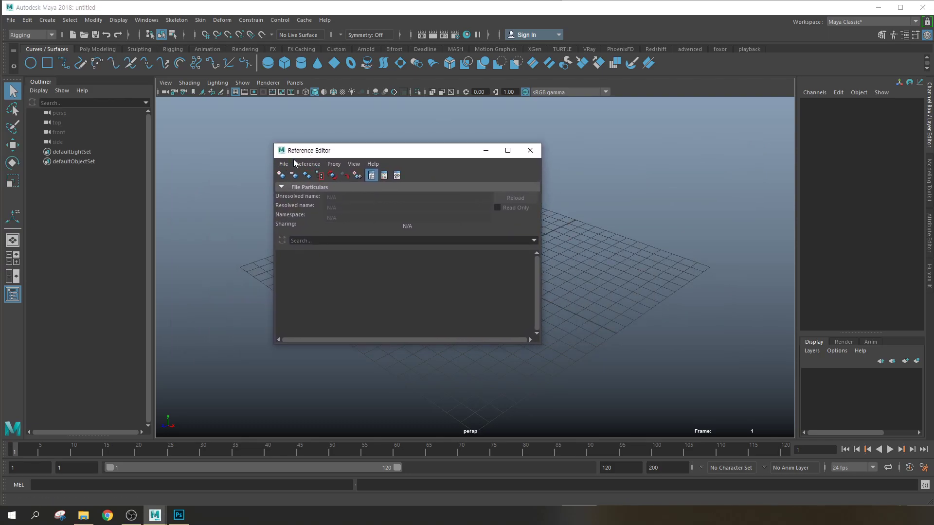
left_click(530, 150)
Open the Reference Editor and reference the ch1 file from the ch1 folder in jolhak_project's assets
left_click(10, 20)
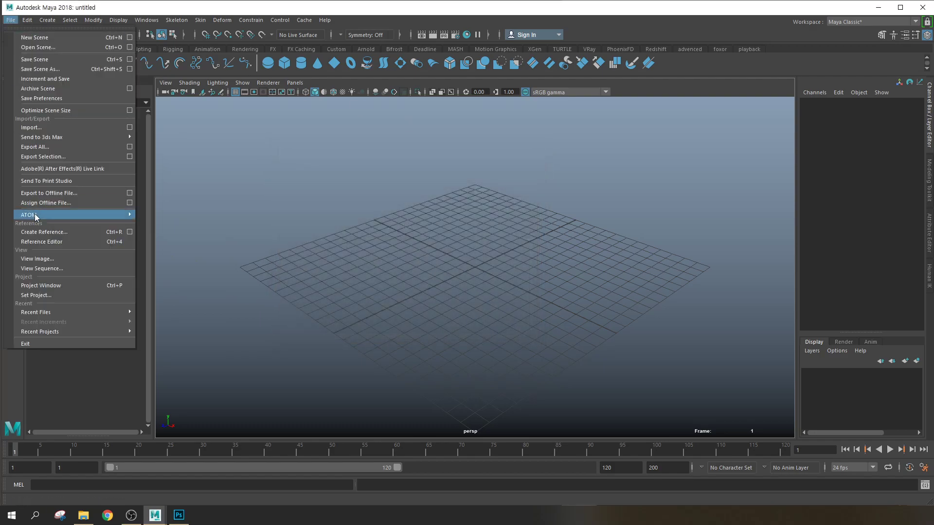
left_click(41, 242)
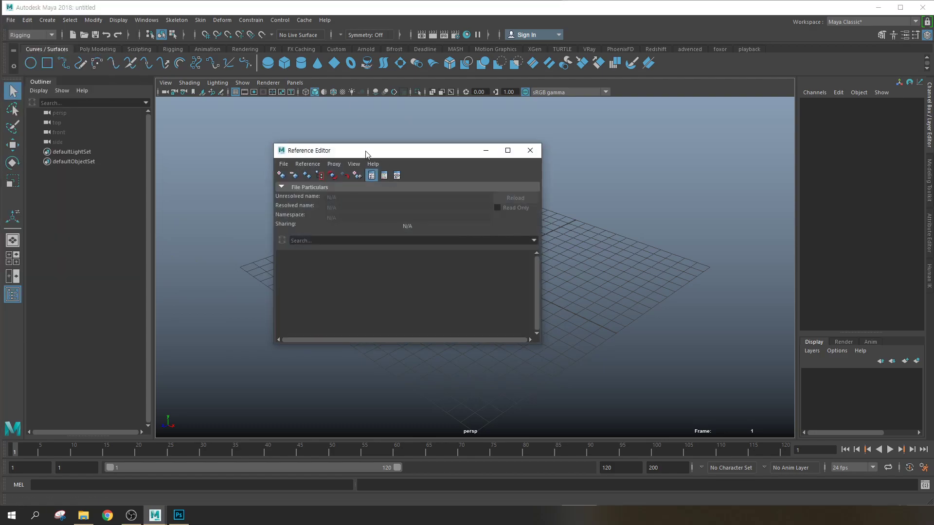
left_click_drag(368, 155, 387, 159)
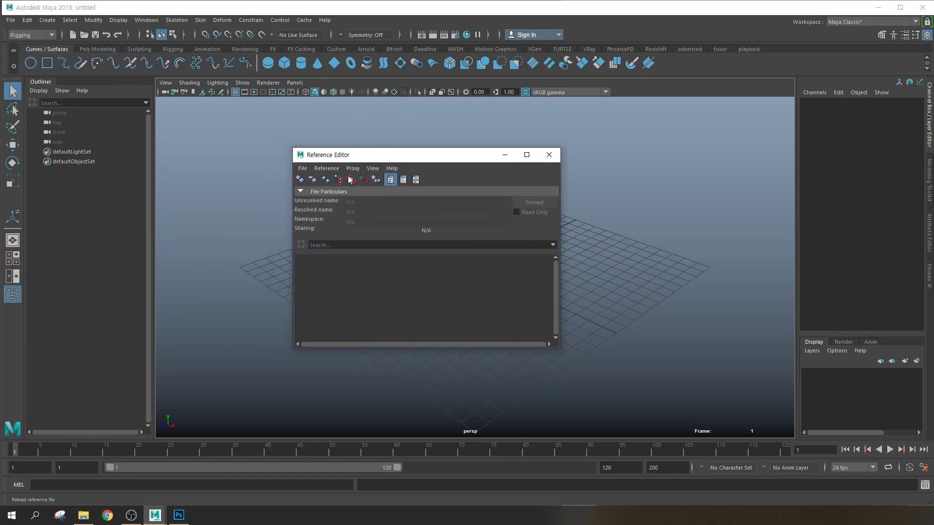
left_click(301, 181)
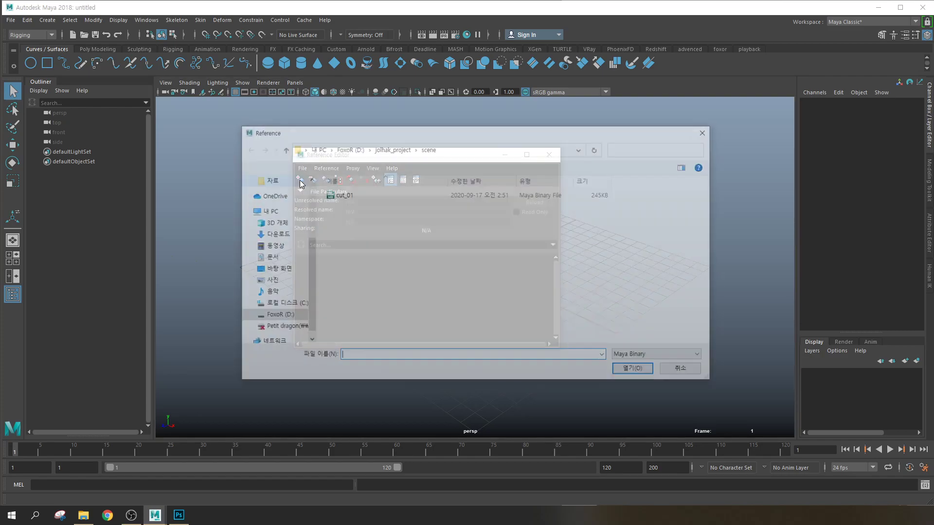
left_click_drag(307, 141, 590, 153)
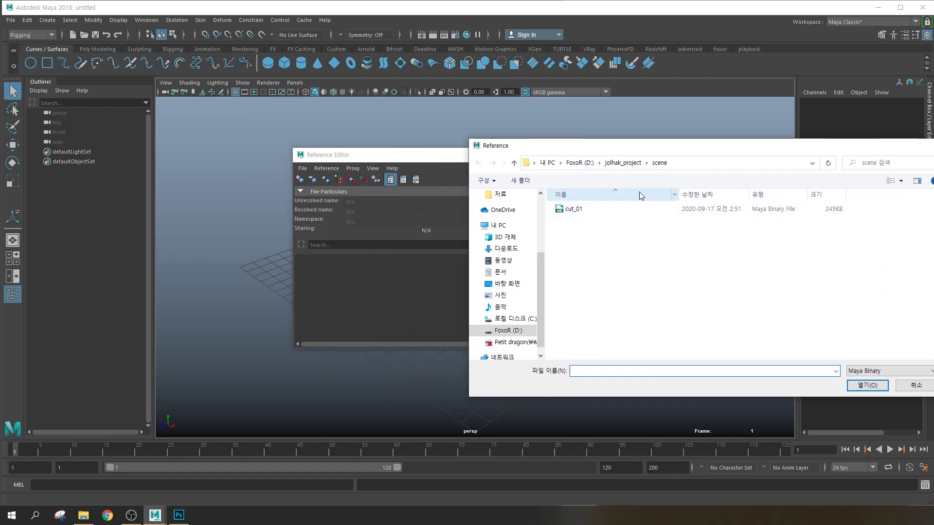
left_click(623, 163)
double_click(576, 210)
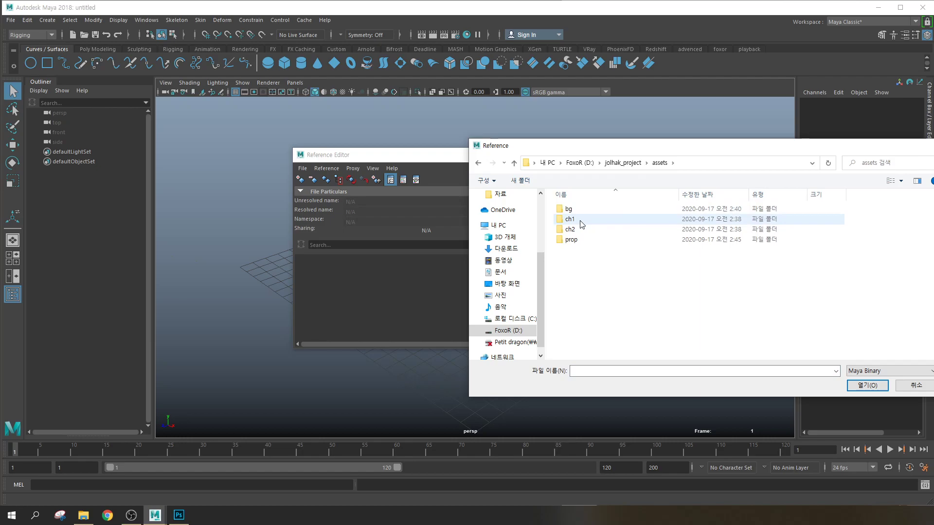
double_click(575, 220)
left_click(572, 210)
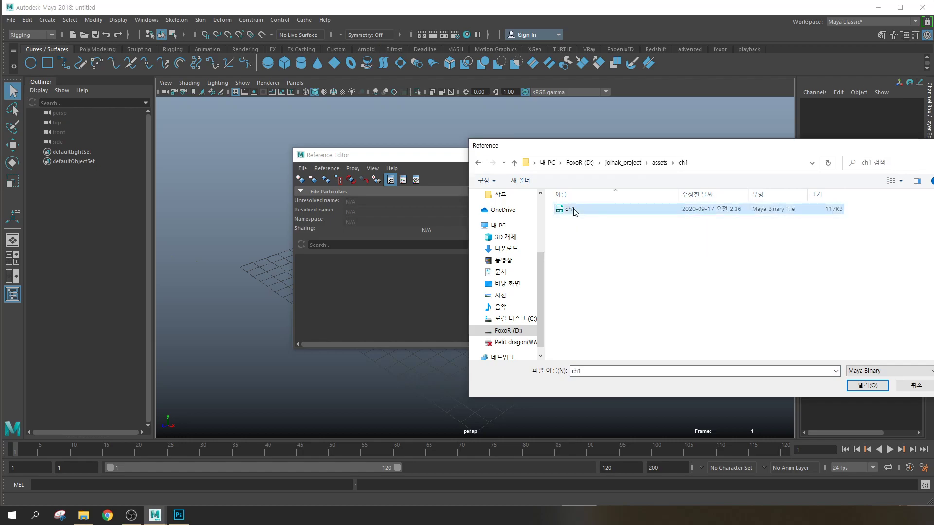
double_click(572, 210)
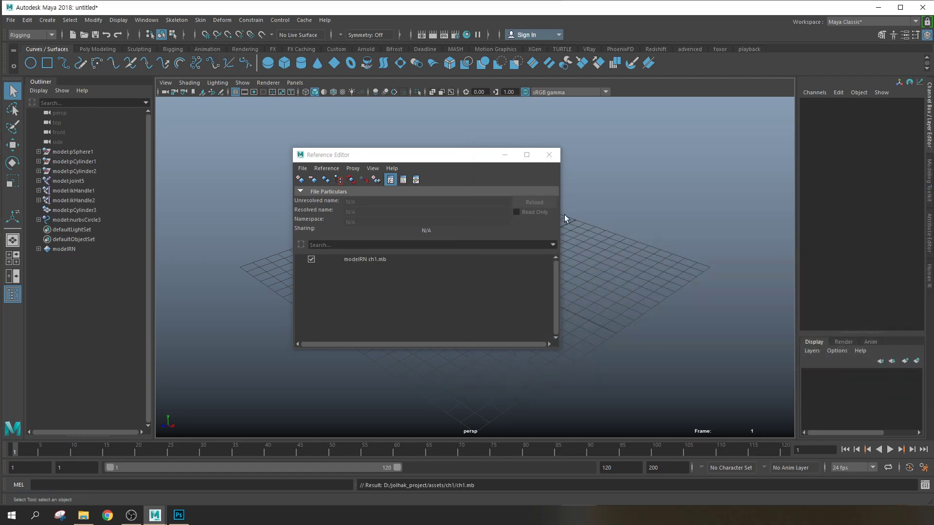
left_click(300, 180)
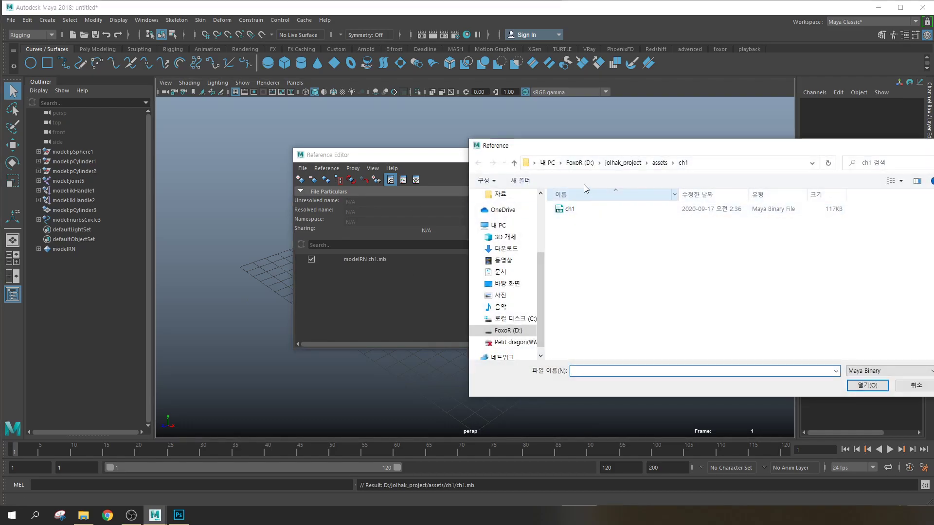
left_click_drag(571, 154, 602, 151)
left_click(930, 382)
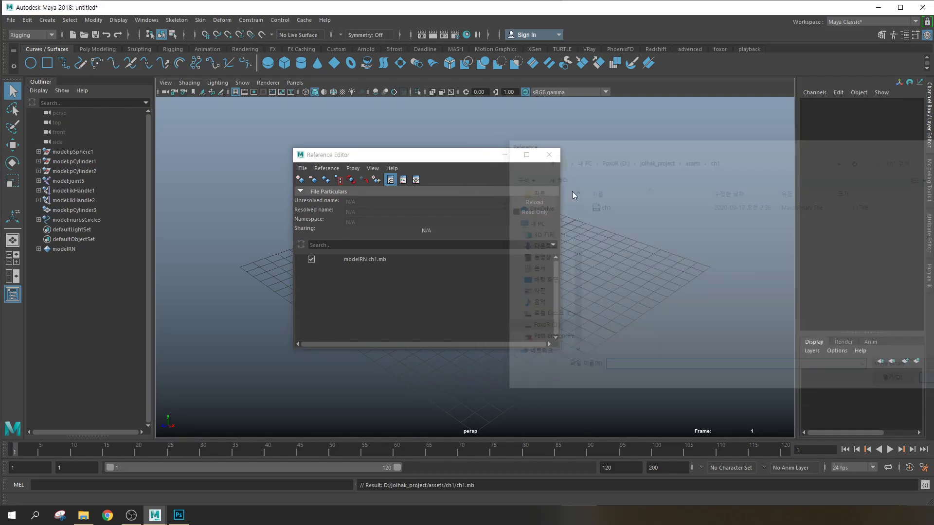
Try moving the referenced sphere character by its outer ground control circle, and undo the move
left_click_drag(474, 155, 316, 151)
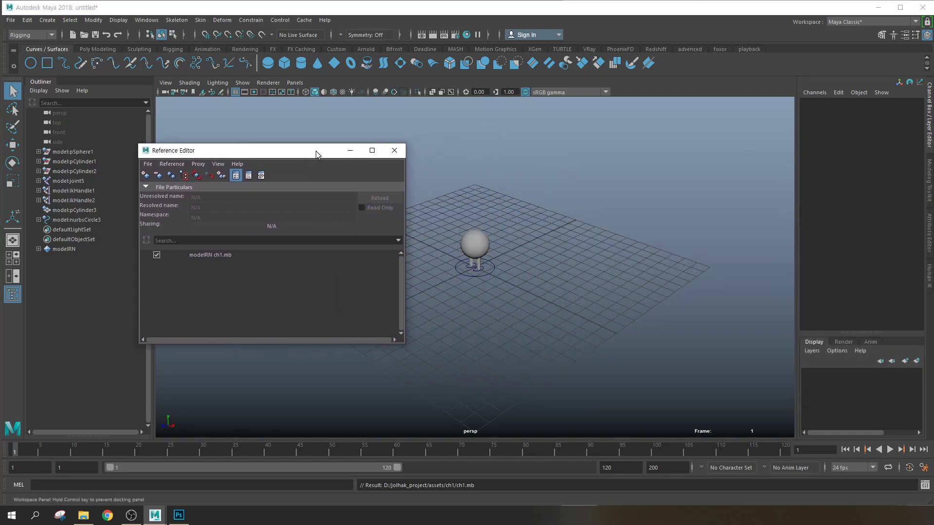
left_click(493, 271)
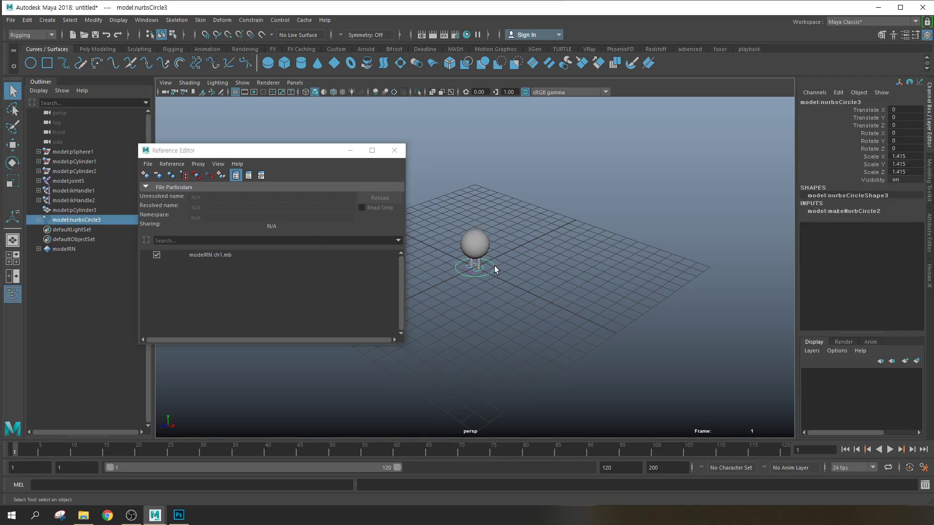
key("w")
left_click_drag(480, 289, 581, 295)
key("ctrl+z")
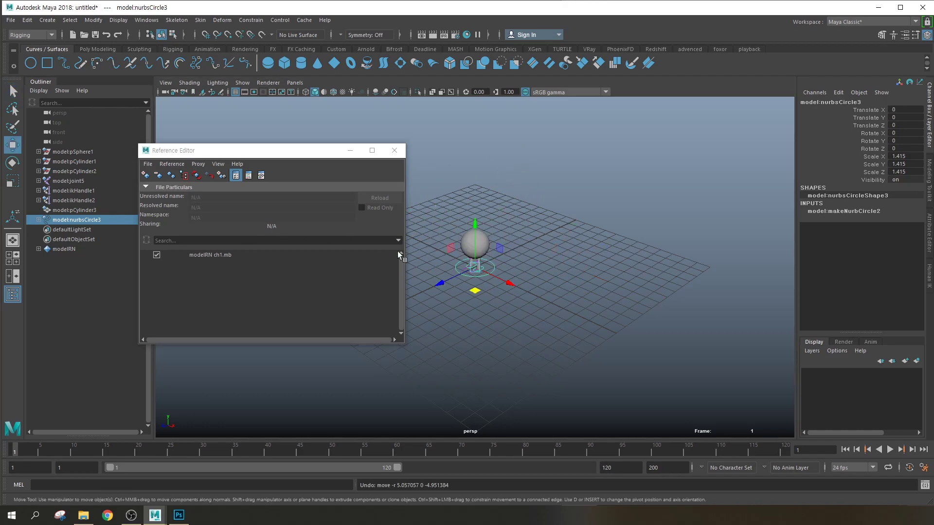
Reference ch2 from the assets' ch2 folder and move the sphere character's ground control to about X 4.079, Z 0.106
left_click(145, 176)
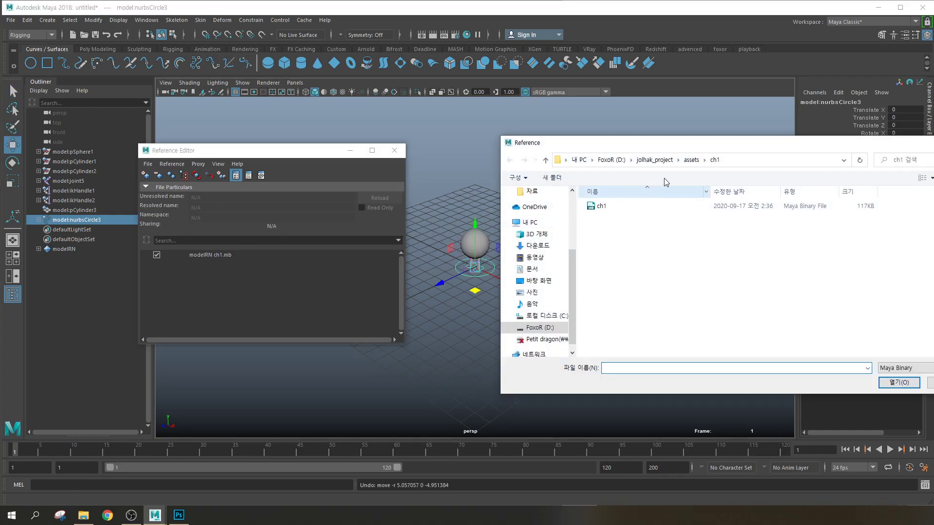
left_click(691, 160)
double_click(609, 218)
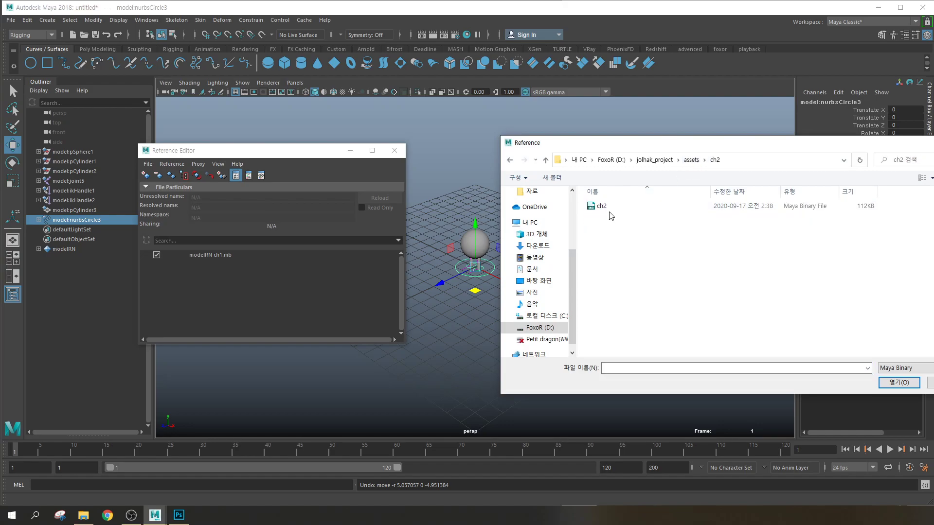
double_click(608, 209)
left_click(493, 272)
left_click_drag(477, 292, 519, 312)
Reference the room file from the bg folder in the project's assets
left_click(145, 176)
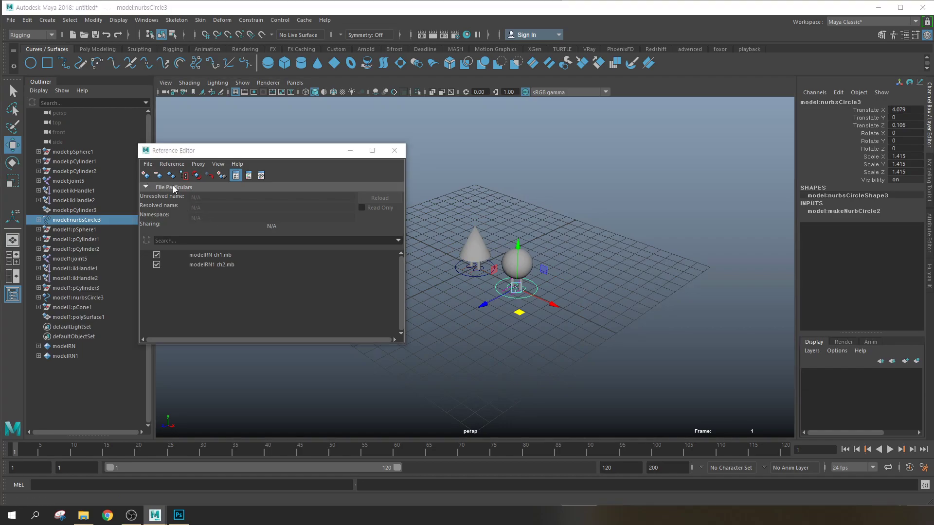
key("BackSpace")
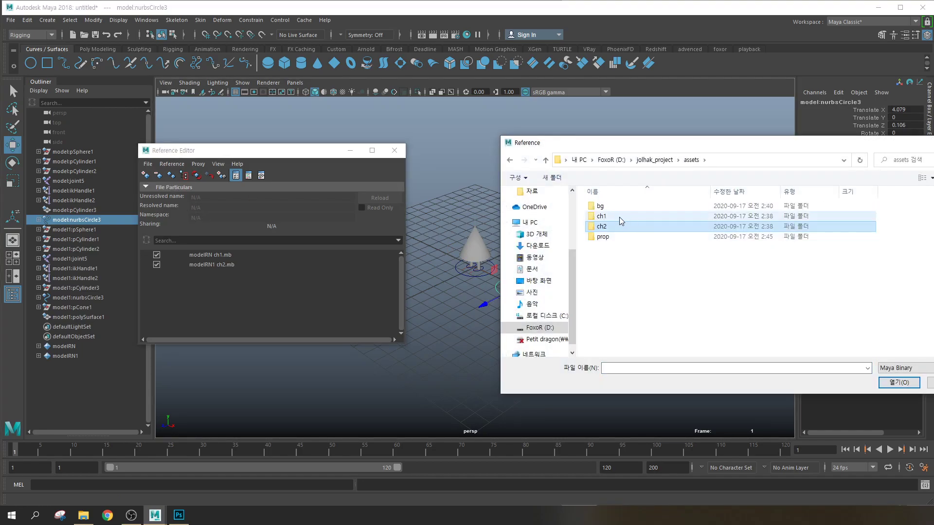
double_click(615, 210)
double_click(603, 206)
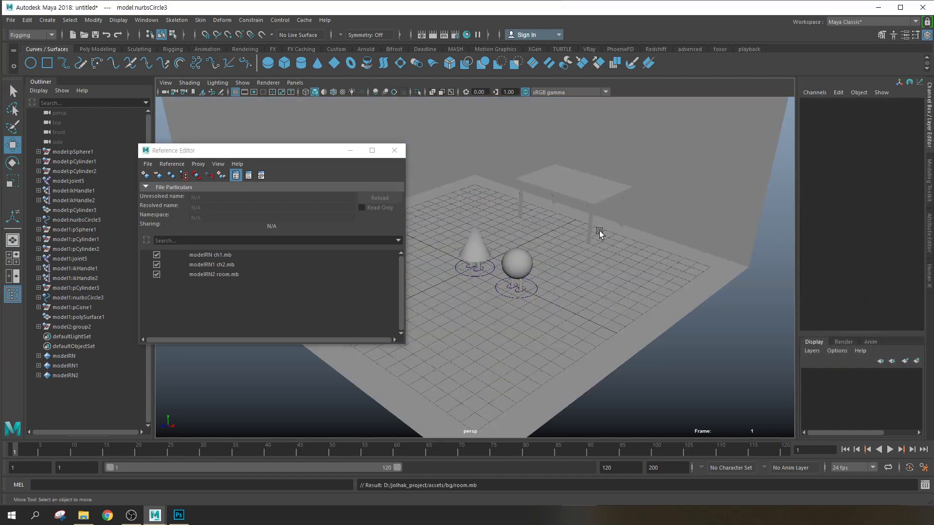
Reference the cup file from the cup folder inside the assets' prop folder
left_click(145, 176)
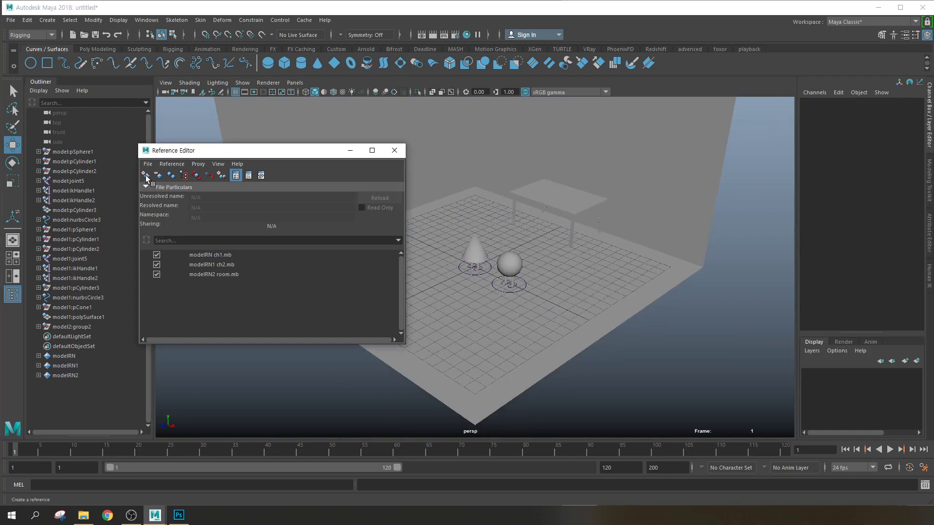
key("BackSpace")
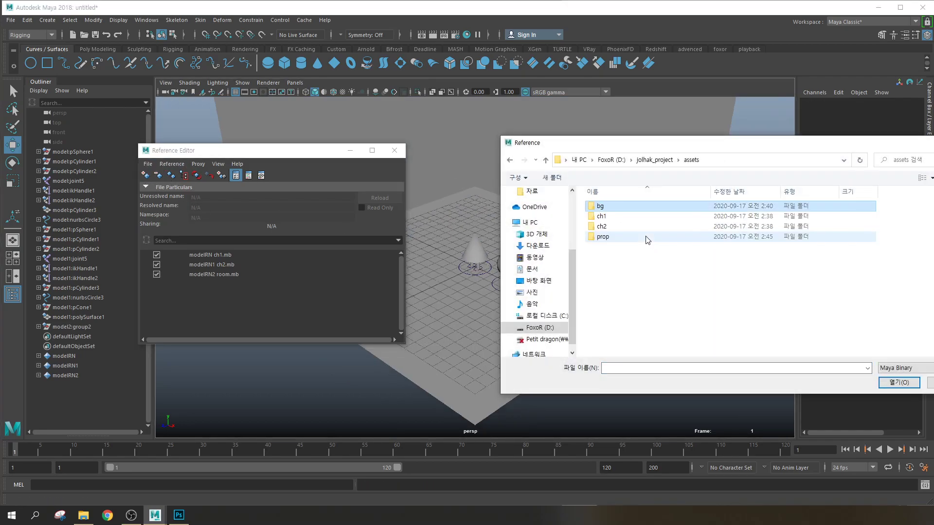
double_click(609, 238)
double_click(602, 206)
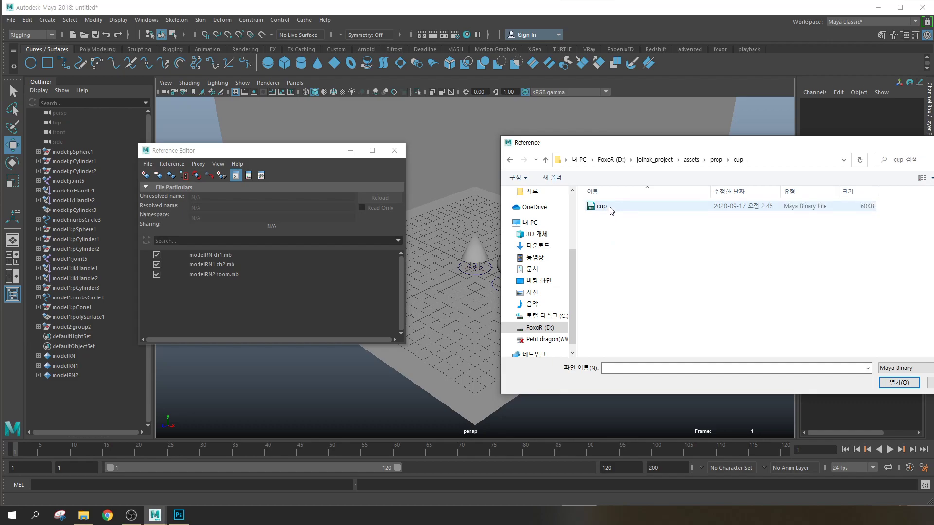
double_click(605, 206)
Move the cup's control circle out from under the cone character to about X 2.317, Z 5.205, and close the Reference Editor
scroll(521, 275, "up", 3)
middle_click_drag(524, 273, 682, 254, "alt")
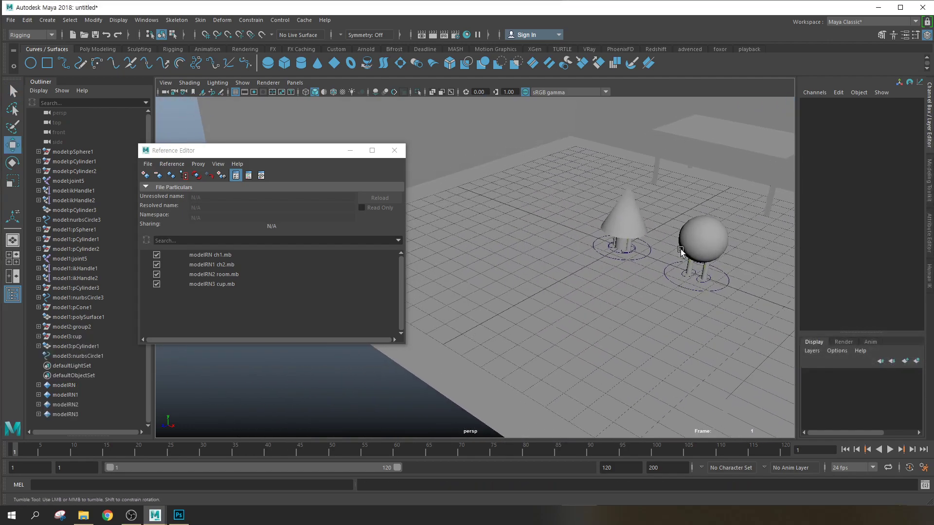
left_click_drag(681, 254, 654, 265, "alt")
scroll(656, 266, "up", 5)
key("4")
middle_click_drag(772, 237, 550, 228, "alt")
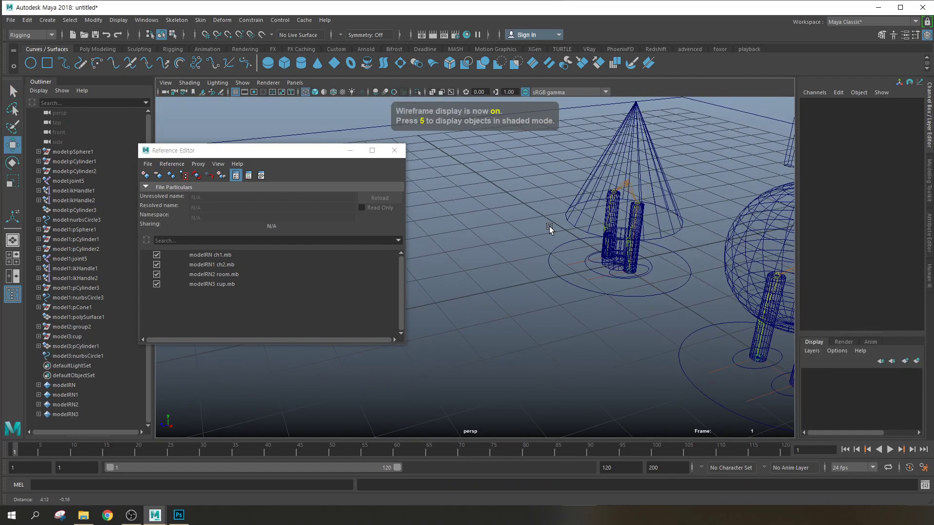
left_click(593, 269)
scroll(605, 270, "down", 5)
left_click_drag(526, 284, 437, 331)
key("5")
scroll(415, 265, "down", 3)
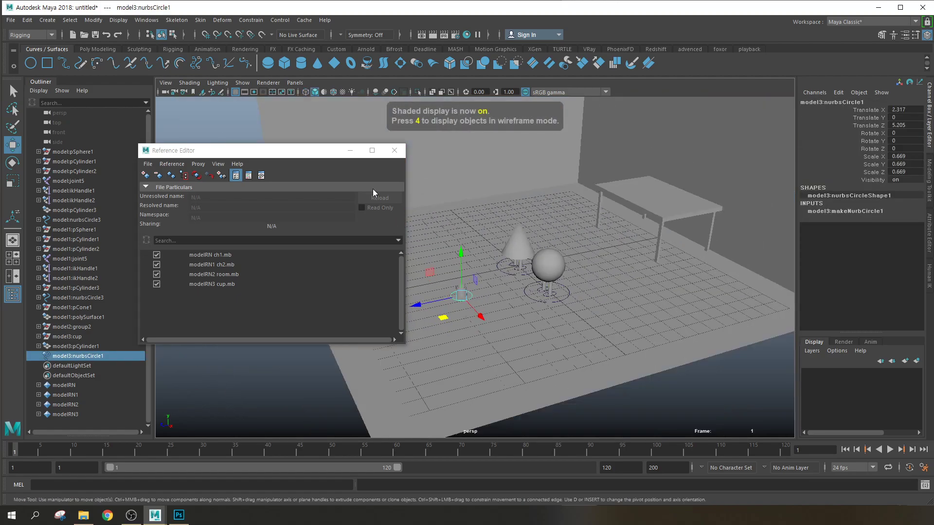
left_click(392, 154)
Play back the referenced scene's timeline and stop it at frame 1
left_click_drag(504, 298, 603, 278, "alt")
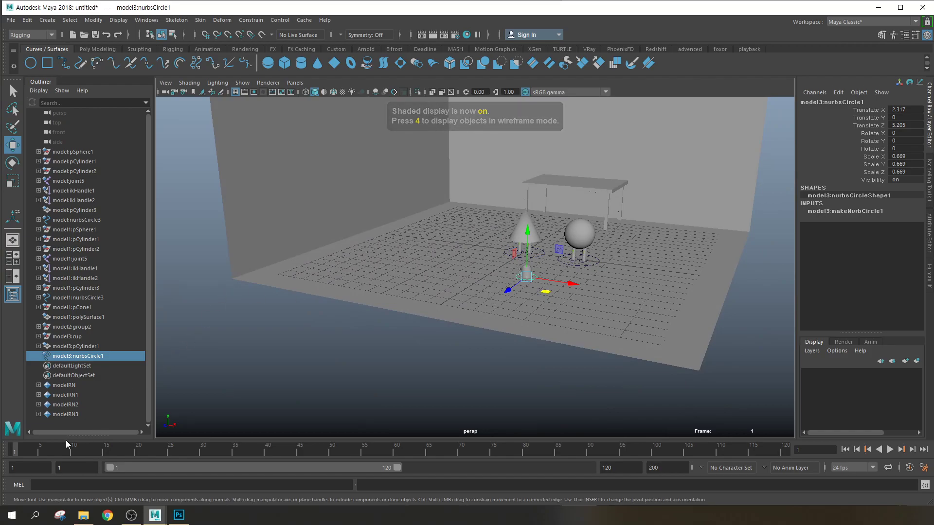
key("alt+v")
mouse_move(259, 454)
left_mouse_down()
mouse_move(389, 456)
mouse_move(157, 444)
left_mouse_up()
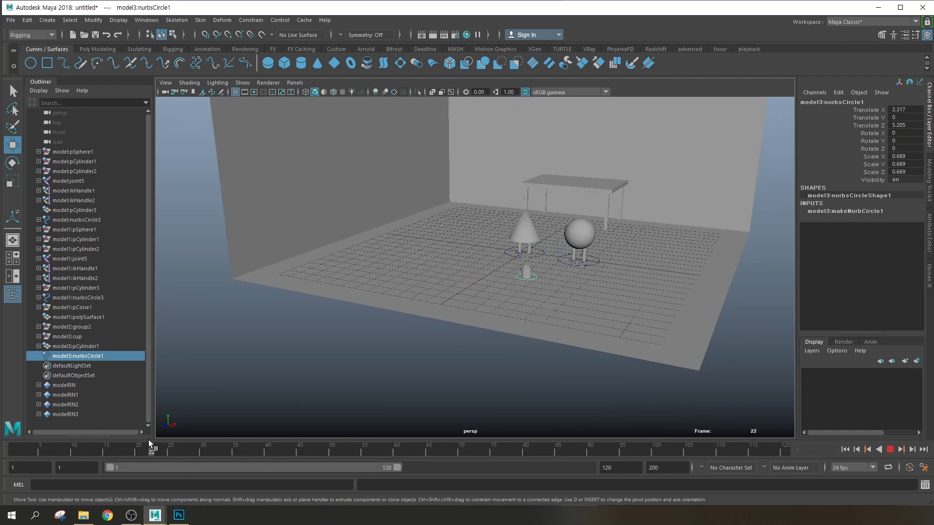
key("alt+v")
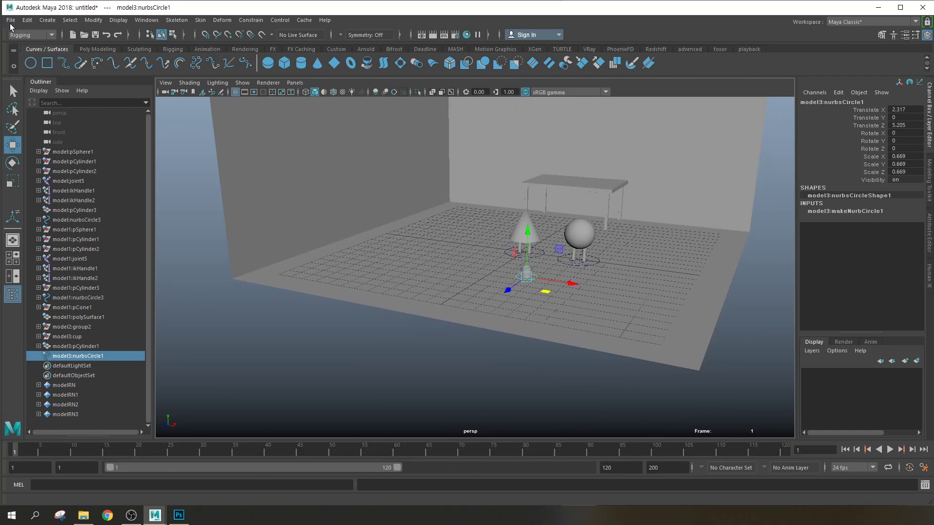
left_click(11, 20)
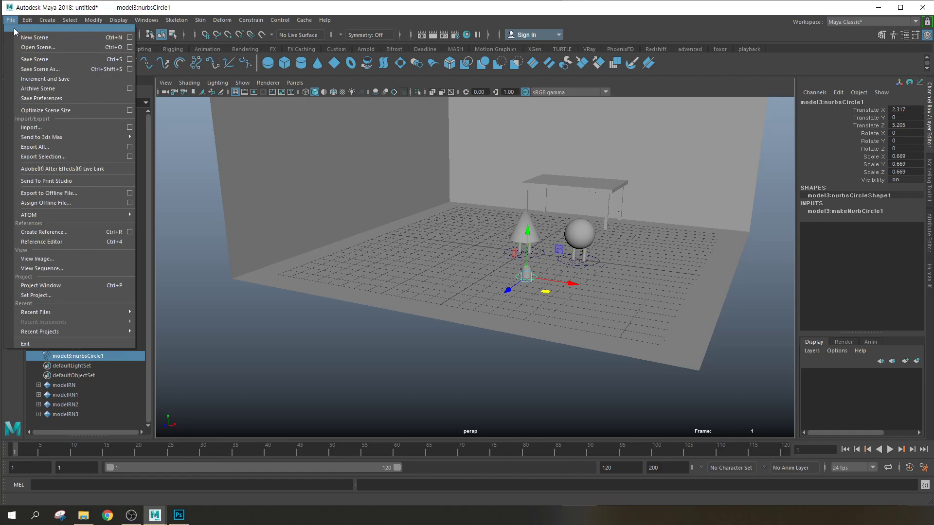
left_click(59, 71)
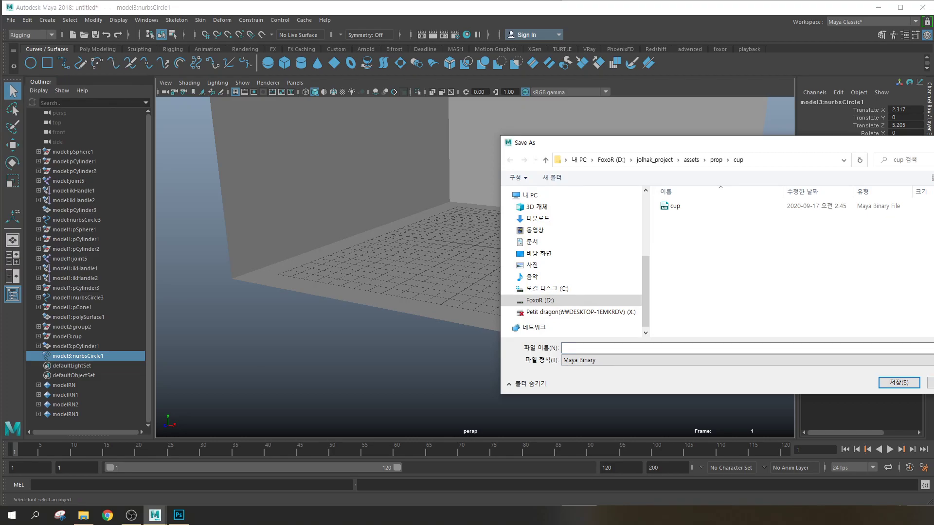
left_click(930, 383)
Save the scene as cut_01_ref in Maya Binary format in jolhak_project's scene folder
left_click(13, 23)
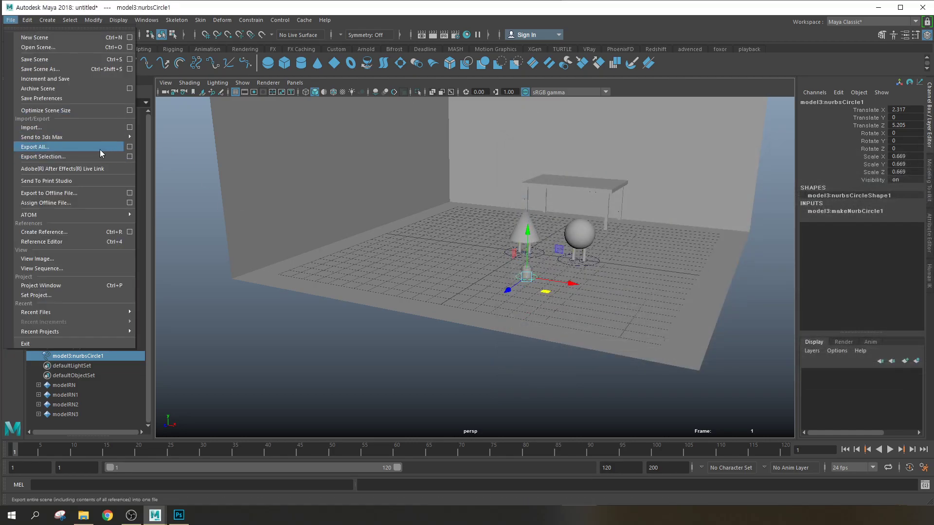
left_click(57, 69)
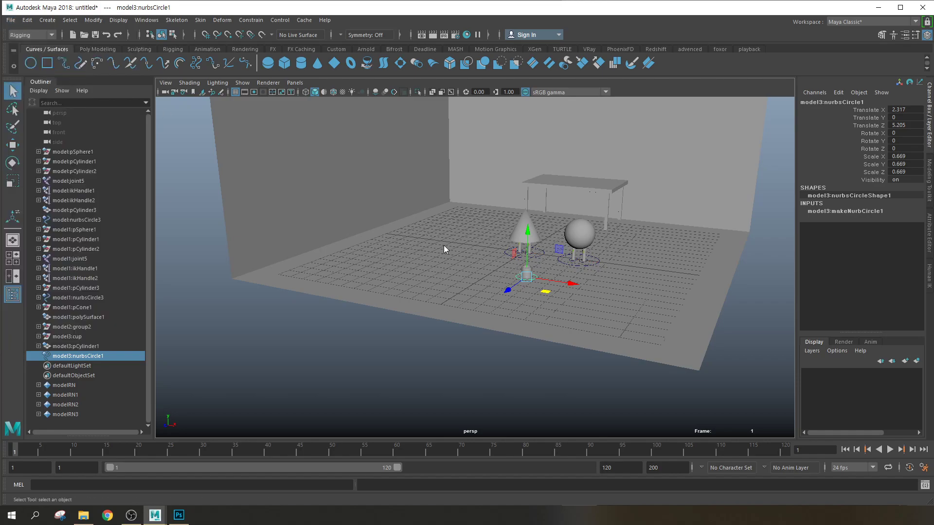
key("BackSpace")
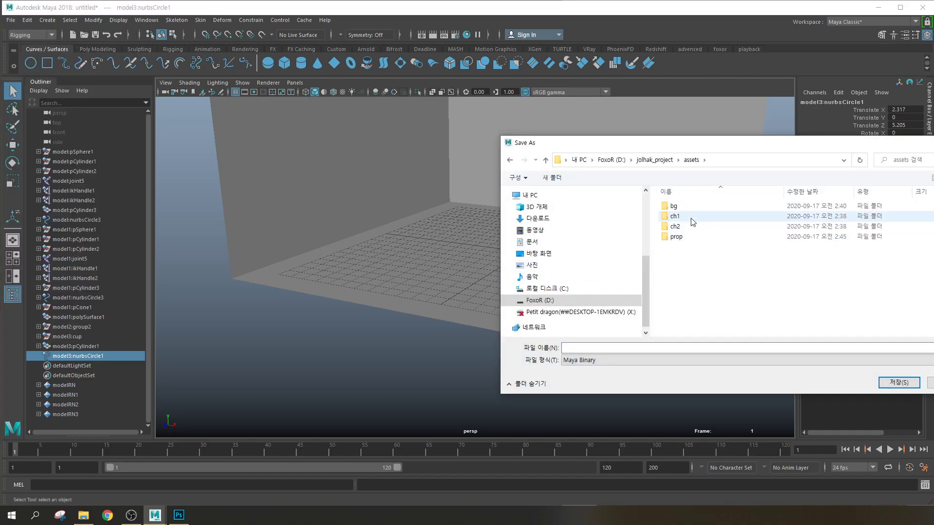
key("BackSpace")
left_click(693, 218)
double_click(691, 219)
left_click(689, 207)
left_click(594, 348)
left_click(593, 347)
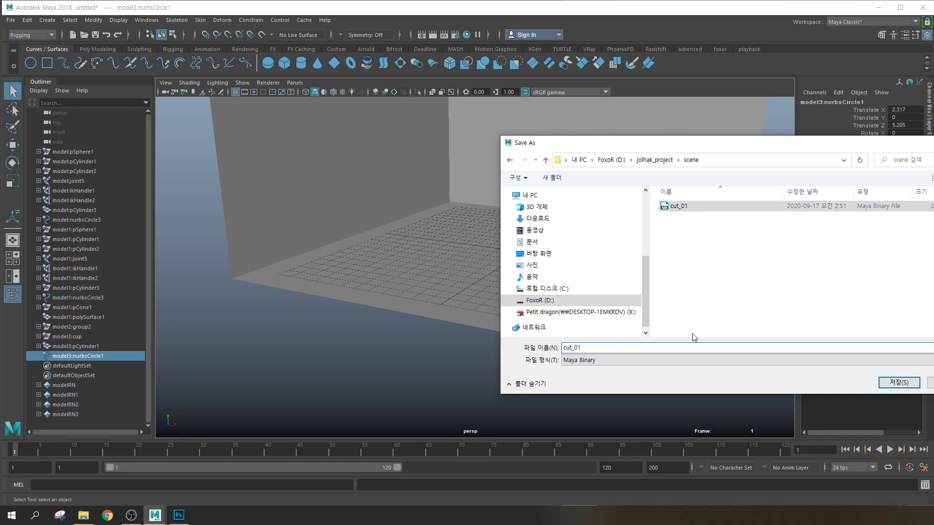
type("_ref")
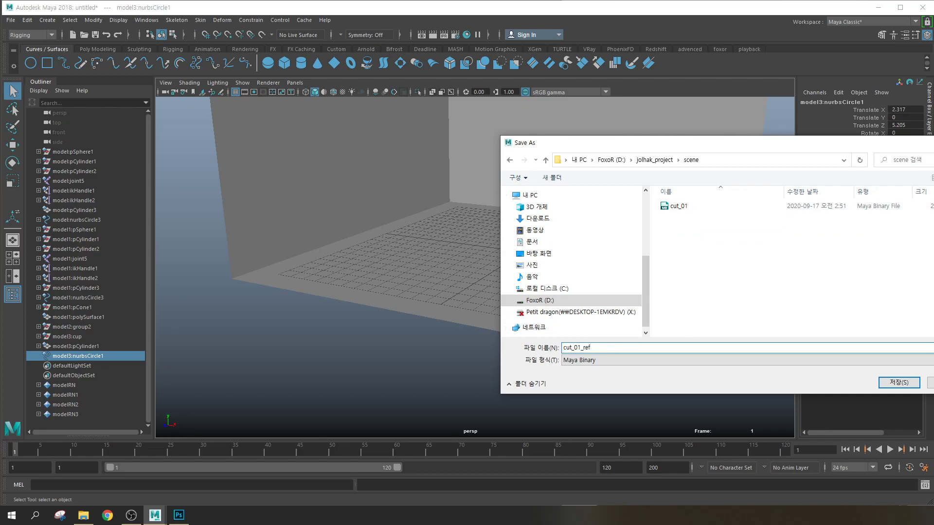
key("Return")
key("w")
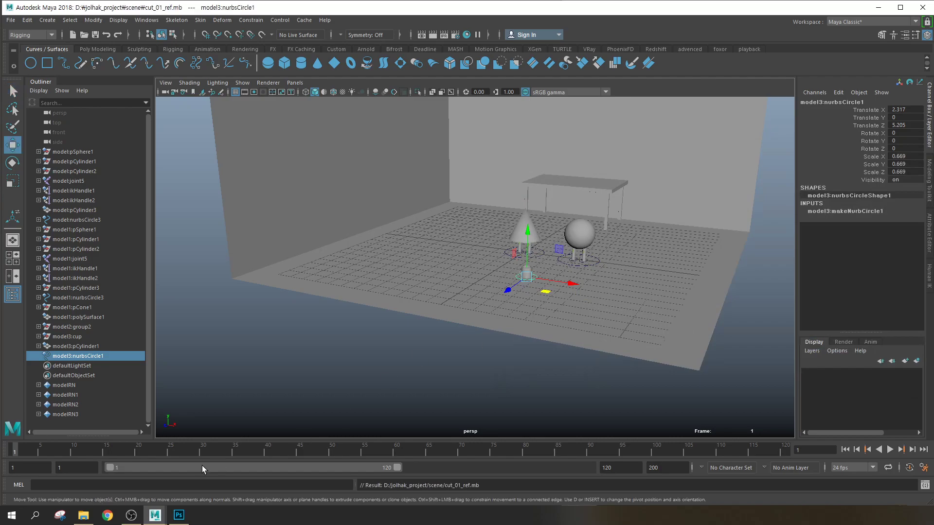
In File Explorer, compare the file sizes of cut_01 and cut_01_ref in jolhak_project's scene folder, and return to Maya
left_click(83, 515)
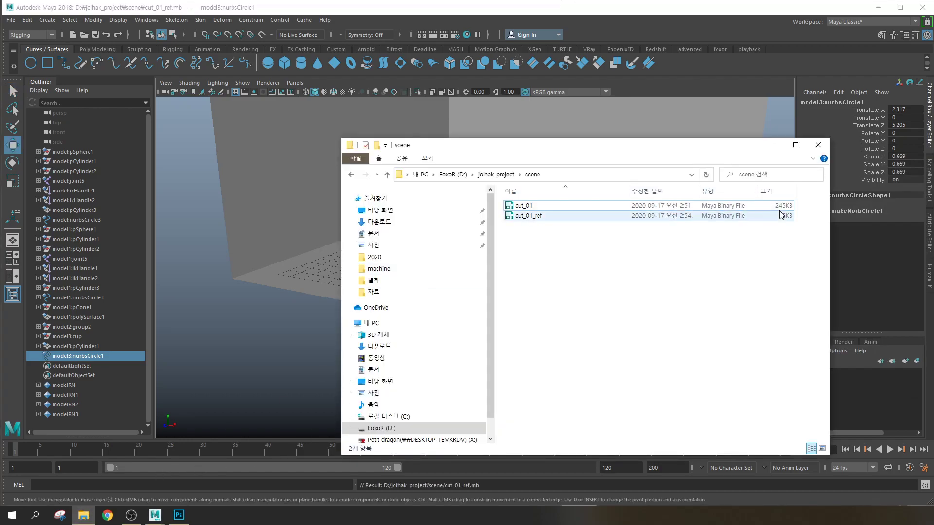
left_click(520, 208)
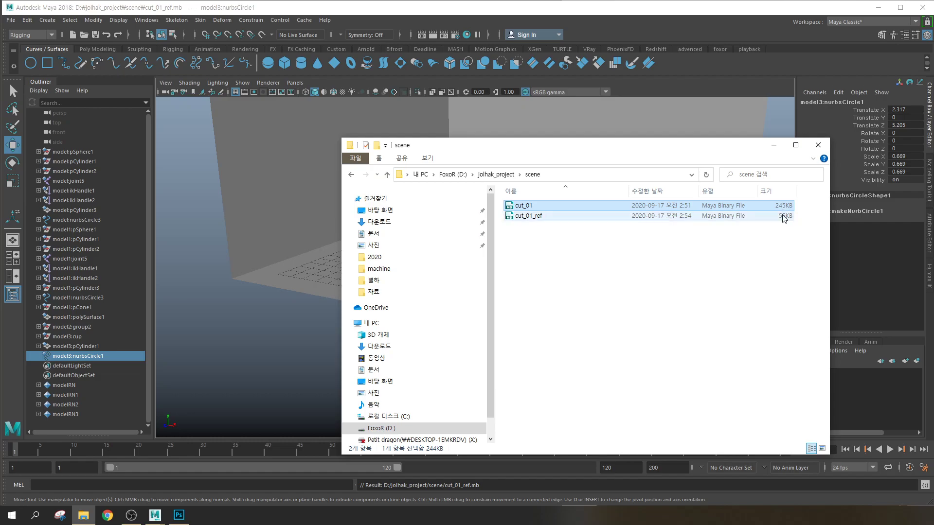
left_click_drag(602, 152, 887, 157)
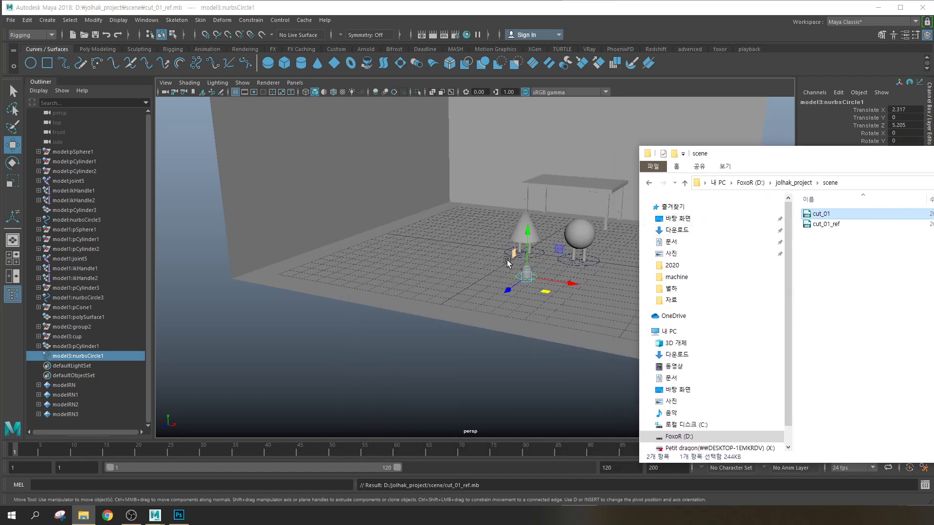
left_click(416, 159)
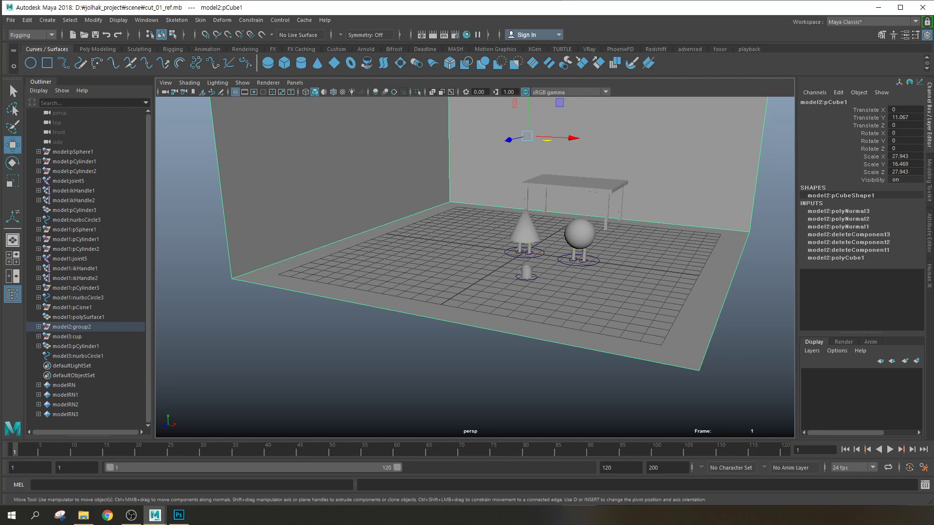
key("alt+Tab")
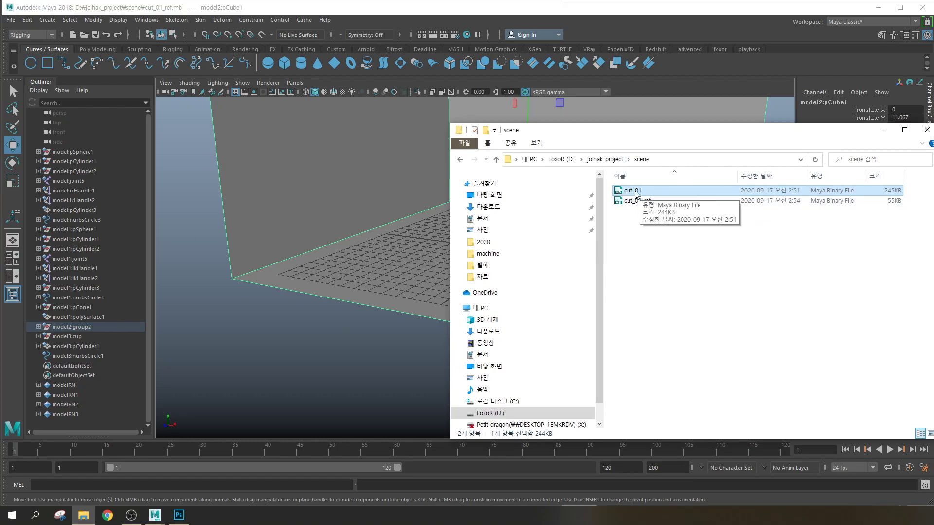
left_click_drag(626, 132, 818, 129)
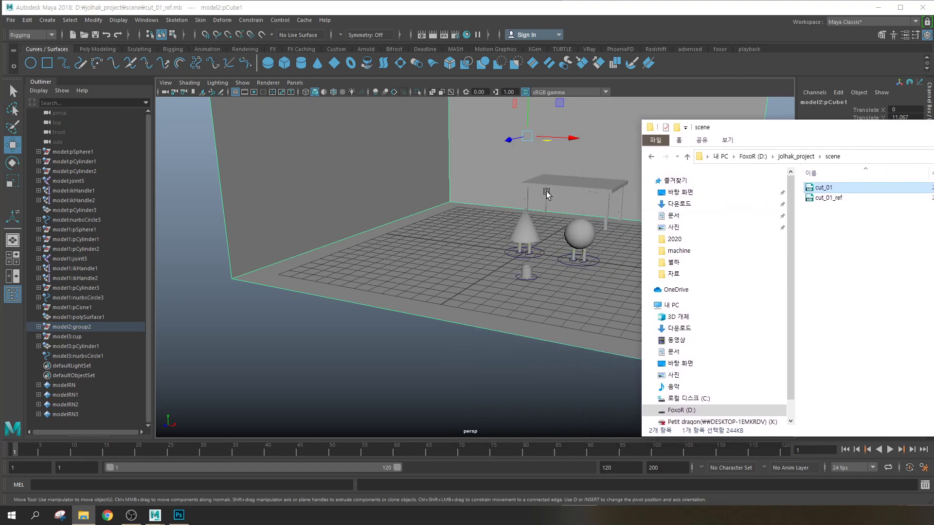
left_click(413, 333)
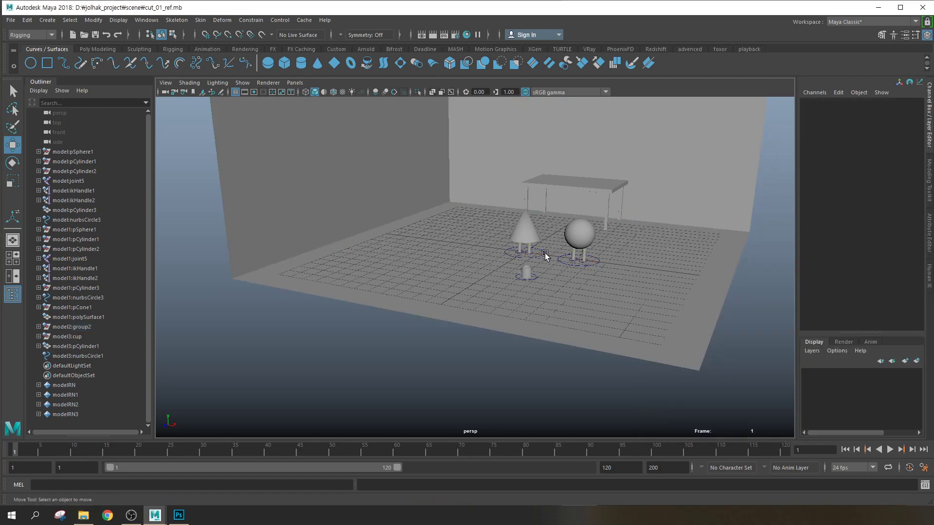
Examine the referenced cone character up close with its mesh selected, and view the scene from the side
scroll(559, 252, "up", 8)
middle_click_drag(653, 176, 413, 297, "alt")
right_click_drag(412, 296, 633, 223, "alt")
middle_click_drag(527, 204, 561, 238, "alt")
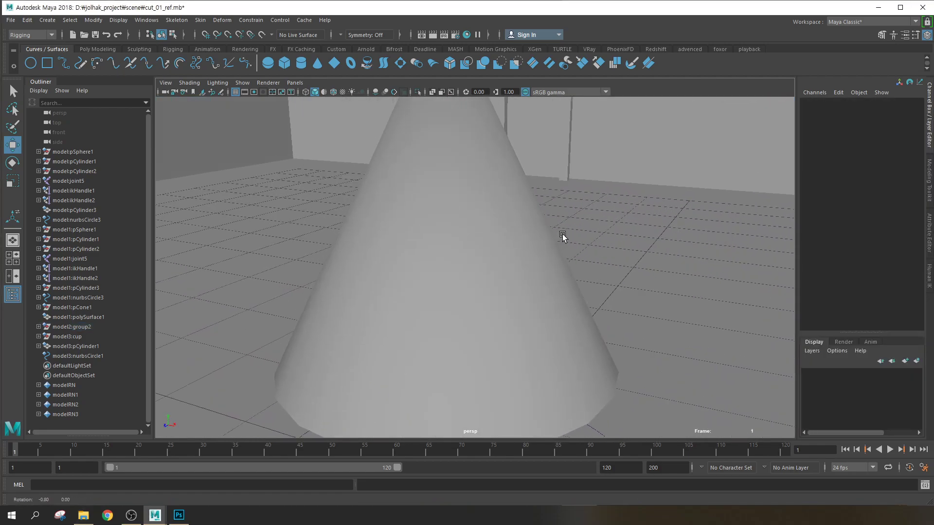
left_click_drag(560, 237, 595, 224, "alt")
left_click(560, 205)
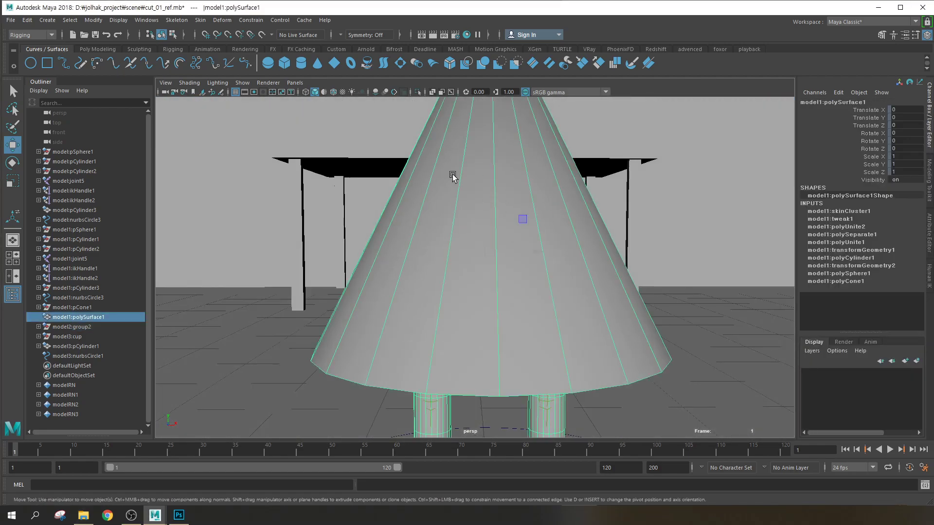
scroll(476, 237, "down", 5)
left_click_drag(477, 237, 555, 261, "alt")
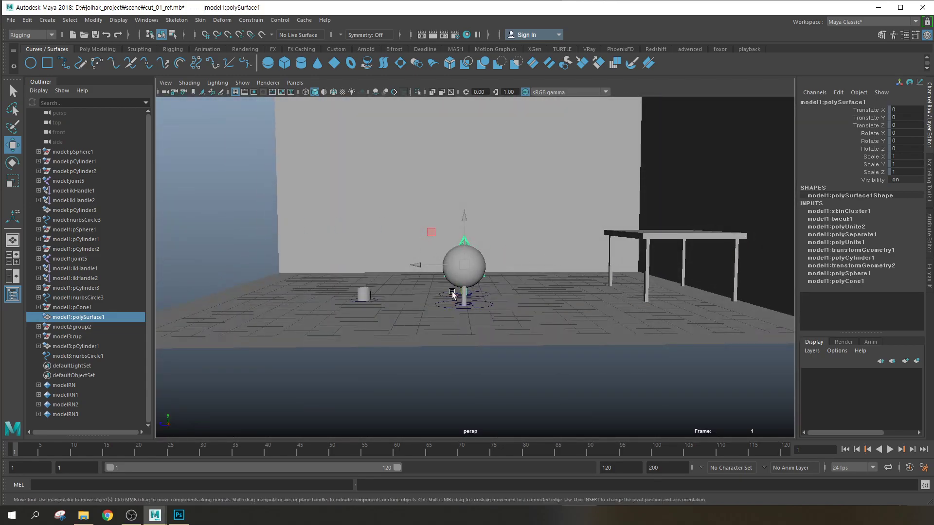
Review the scene's referenced files in the Reference Editor and close it
key("alt+Tab")
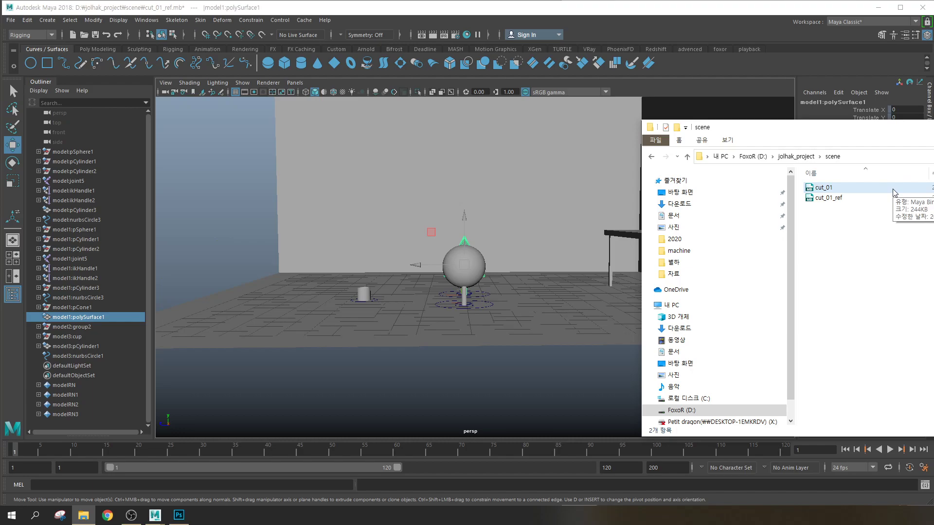
left_click(10, 20)
key("alt+Tab")
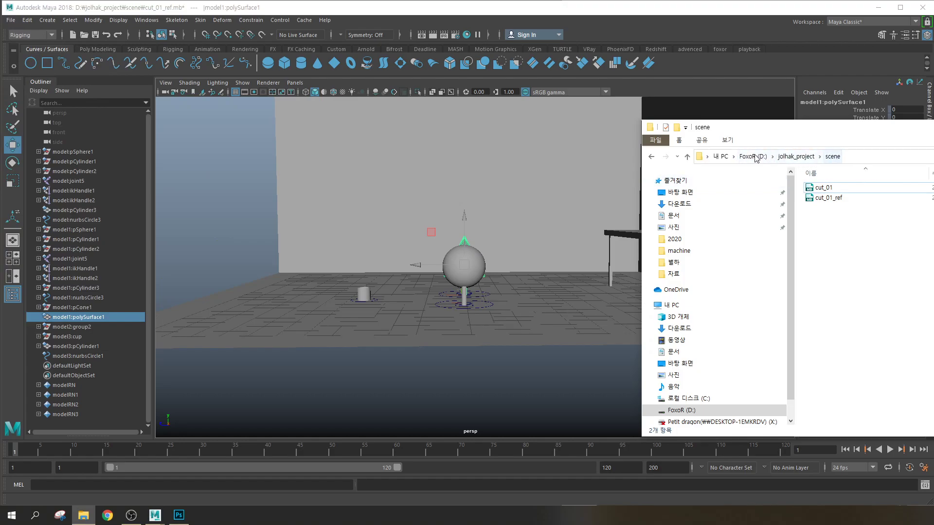
left_click(7, 22)
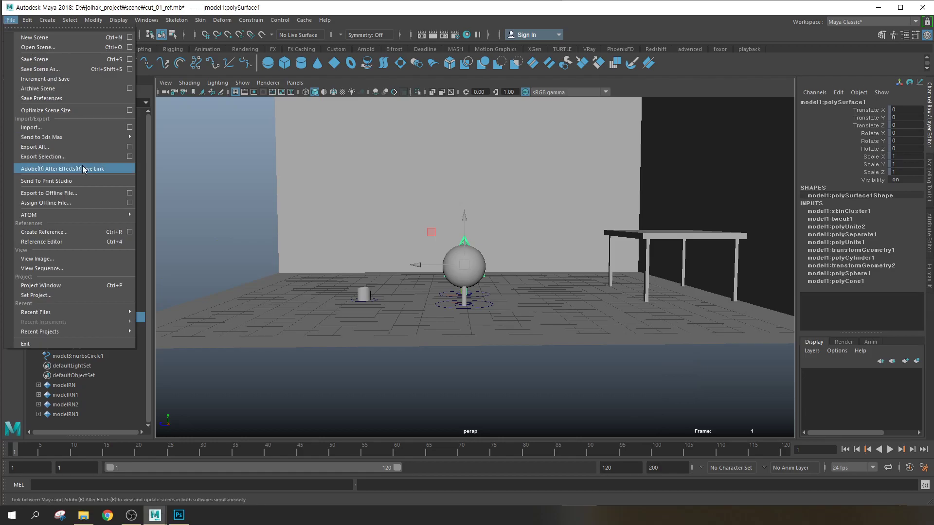
left_click(67, 246)
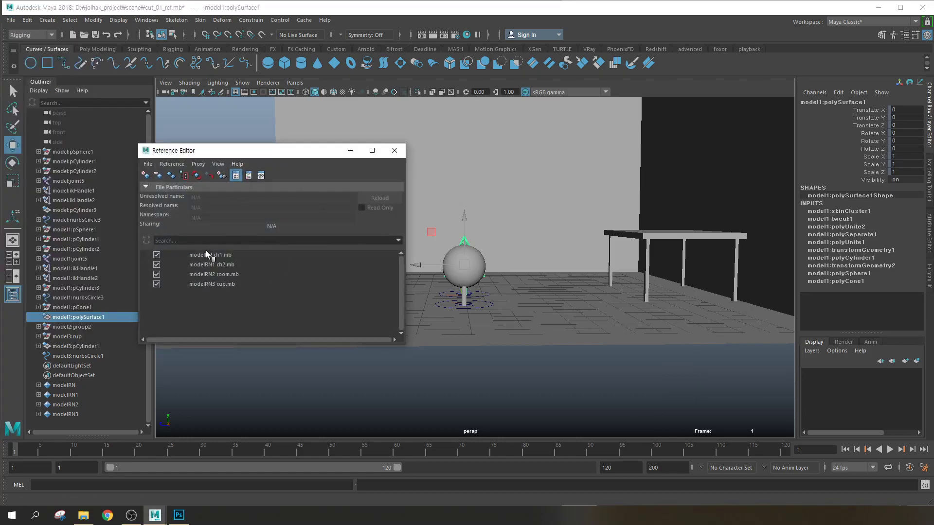
left_click(394, 151)
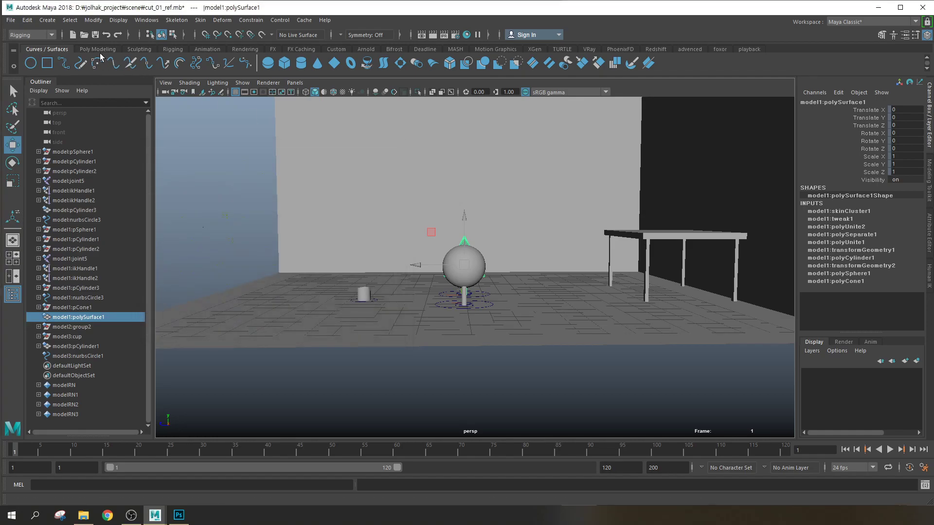
Close cut_01_ref and start a new empty scene
left_click(73, 35)
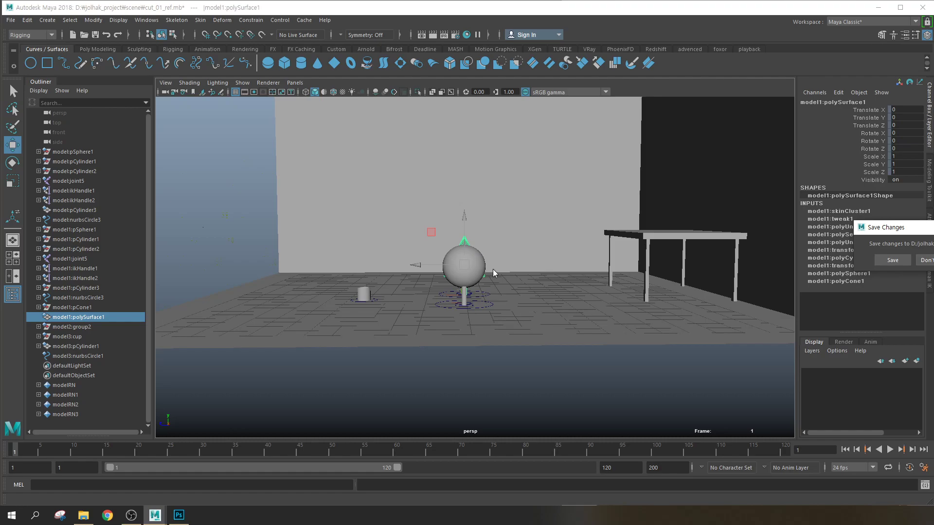
key("Escape")
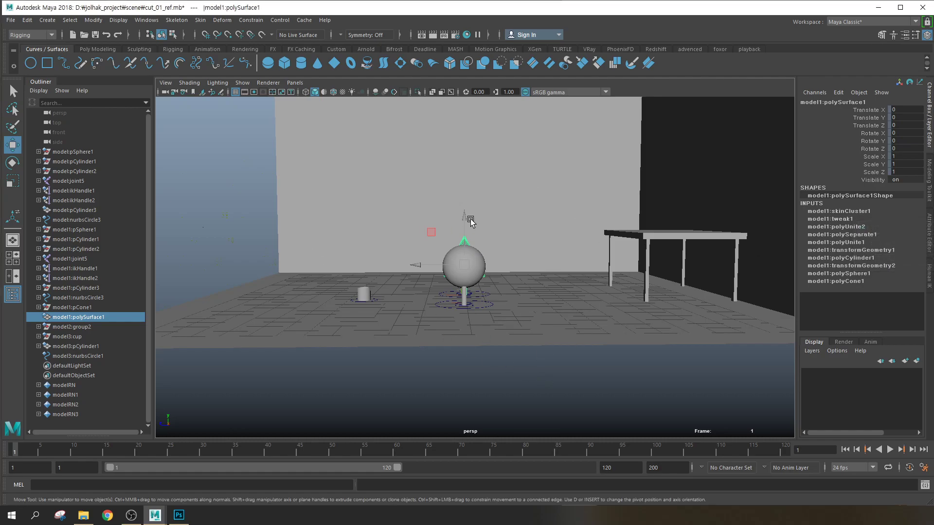
scroll(478, 231, "down", 2)
left_click(530, 267)
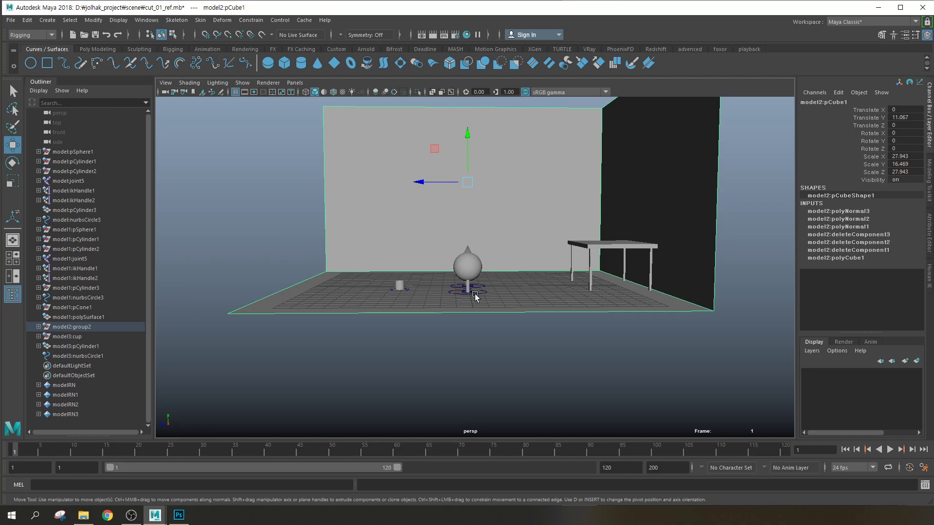
left_click(577, 244)
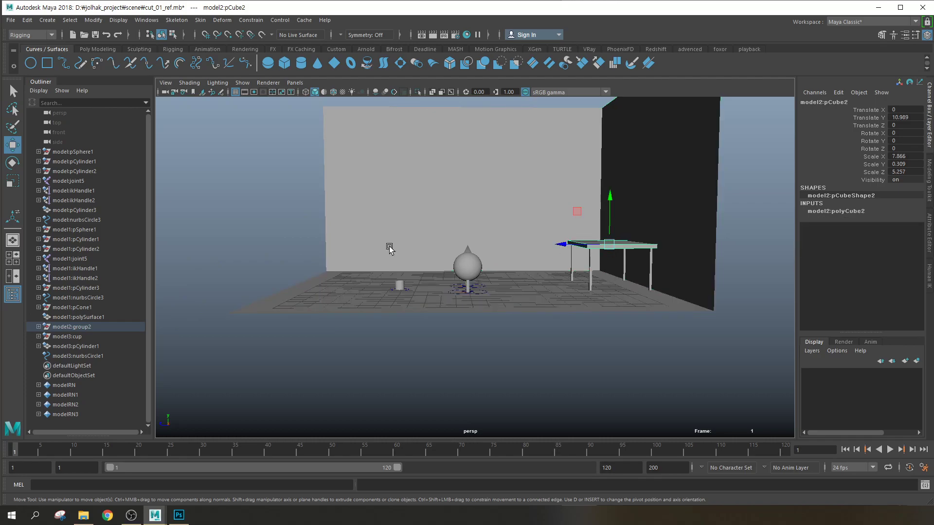
left_click(73, 35)
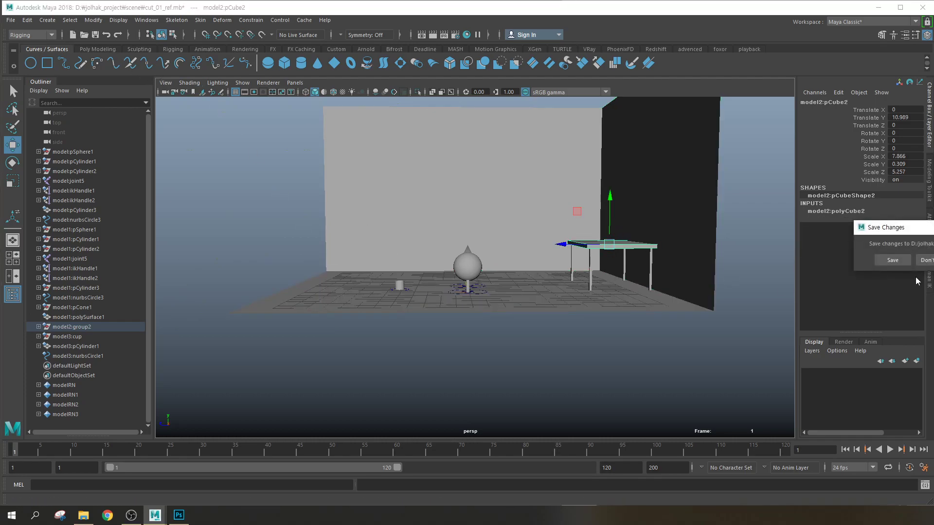
left_click(891, 262)
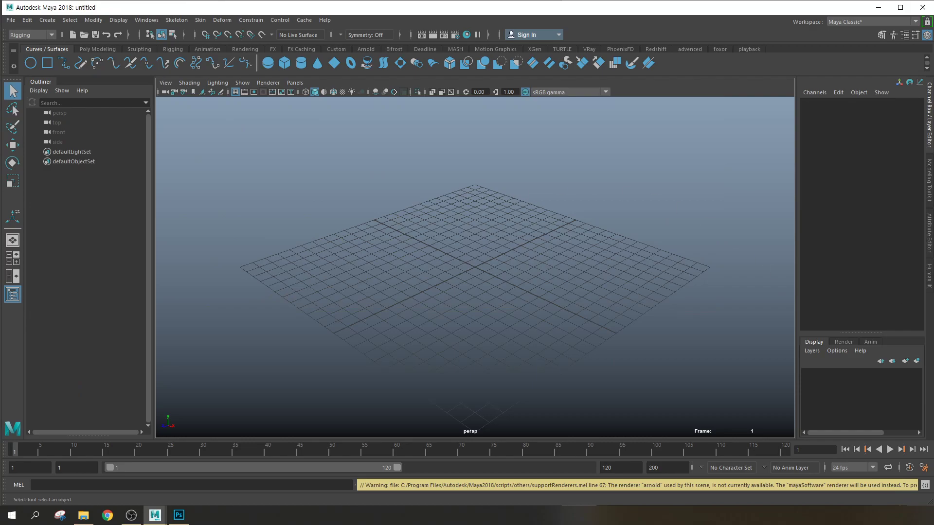
Switch to File Explorer and delete the source folder from jolhak_project
key("alt+Tab")
key("BackSpace")
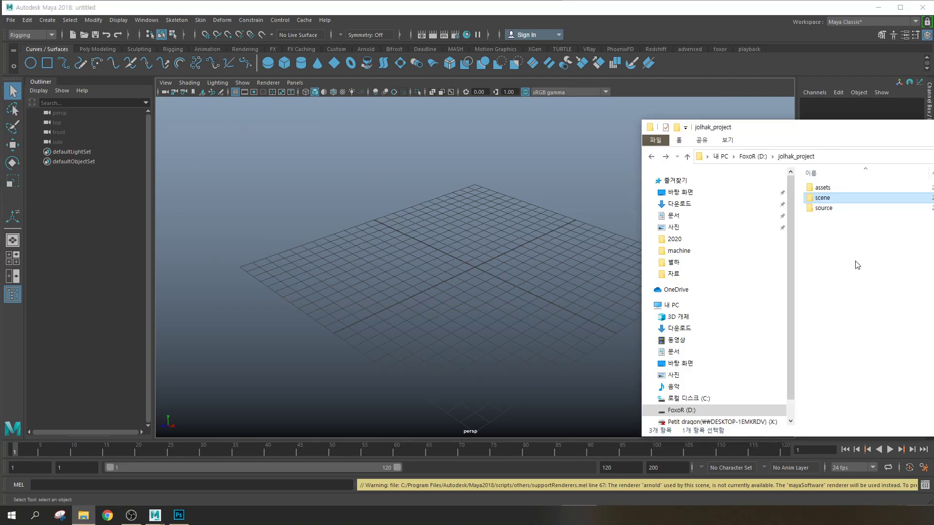
key("BackSpace")
left_click(839, 209)
left_click(843, 220)
double_click(838, 222)
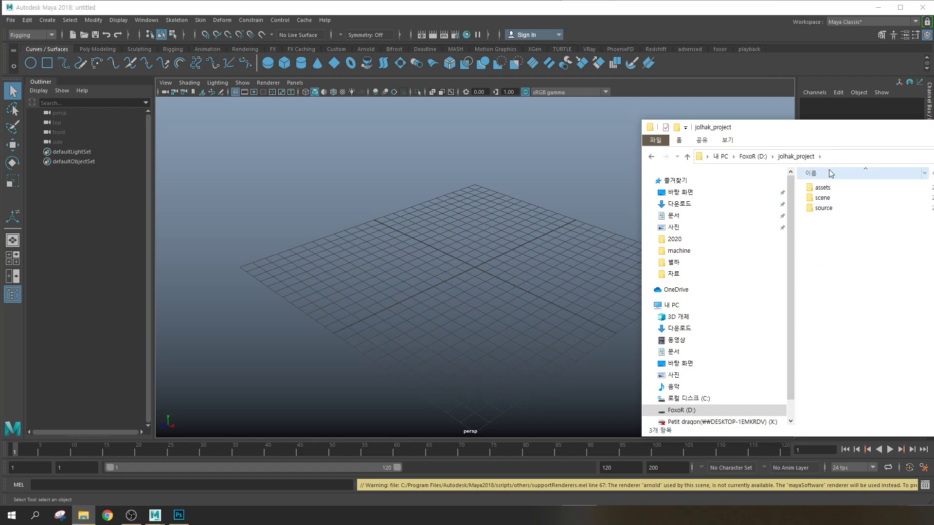
left_click(830, 212)
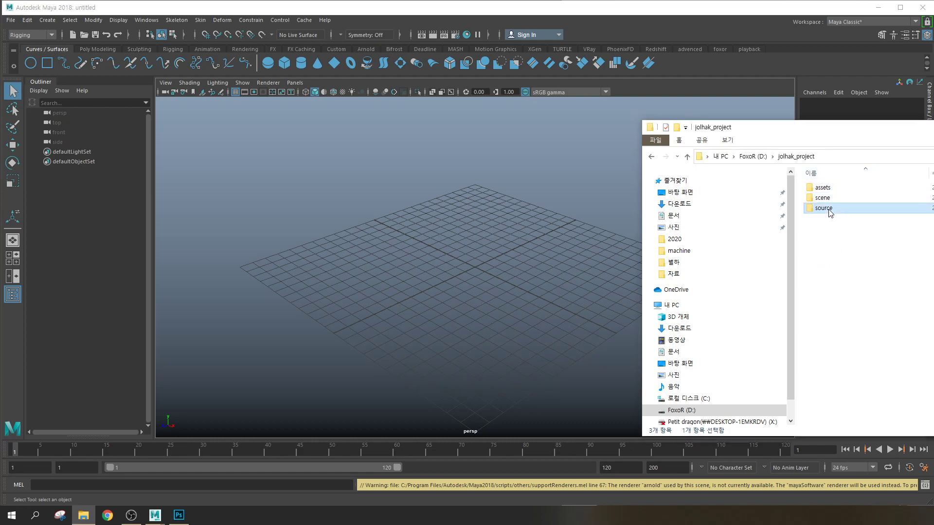
key("Delete")
key("Return")
Delete cut_01 from the scene folder and keep cut_01_ref in a folder named 새 폴더 inside jolhak_project
double_click(829, 198)
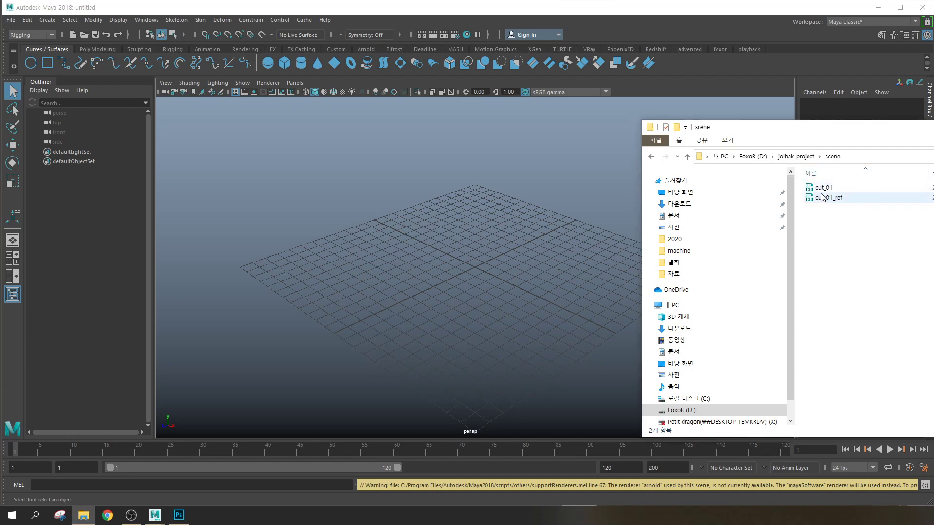
left_click_drag(834, 135, 819, 115)
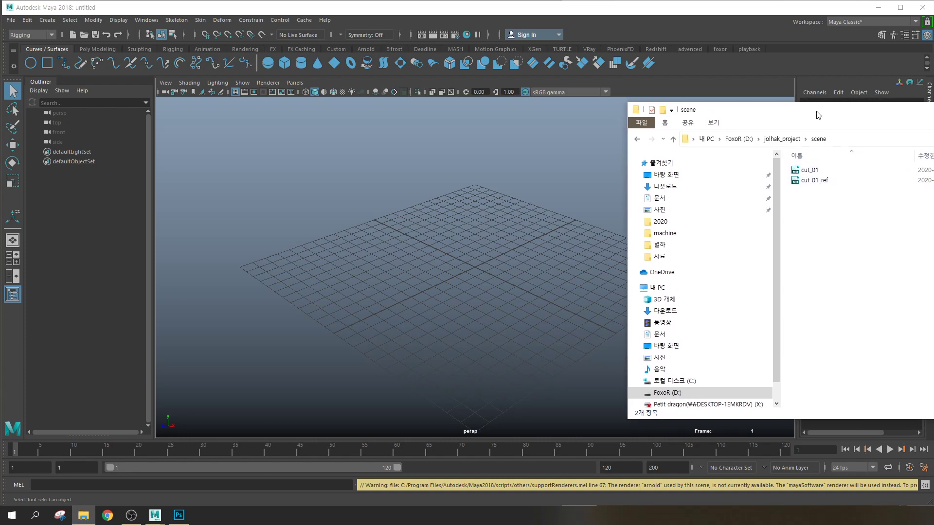
left_click(815, 181)
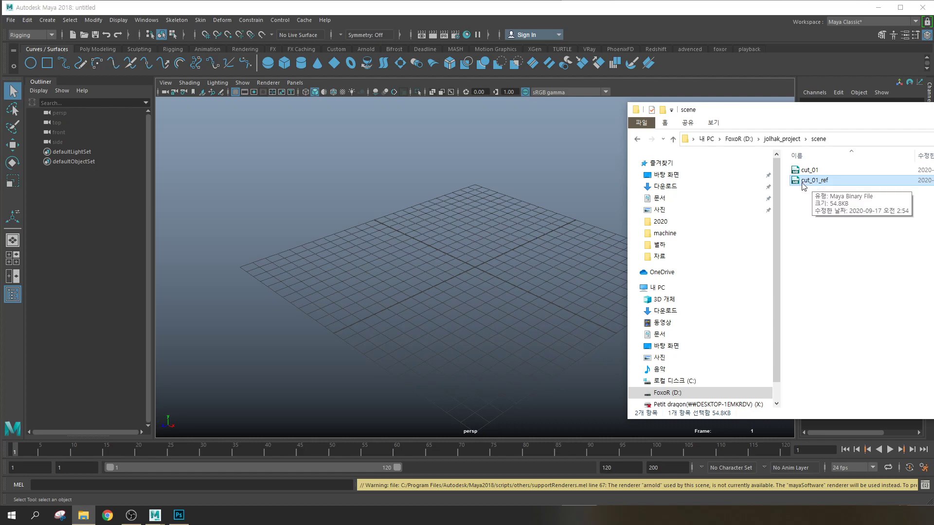
key("Up")
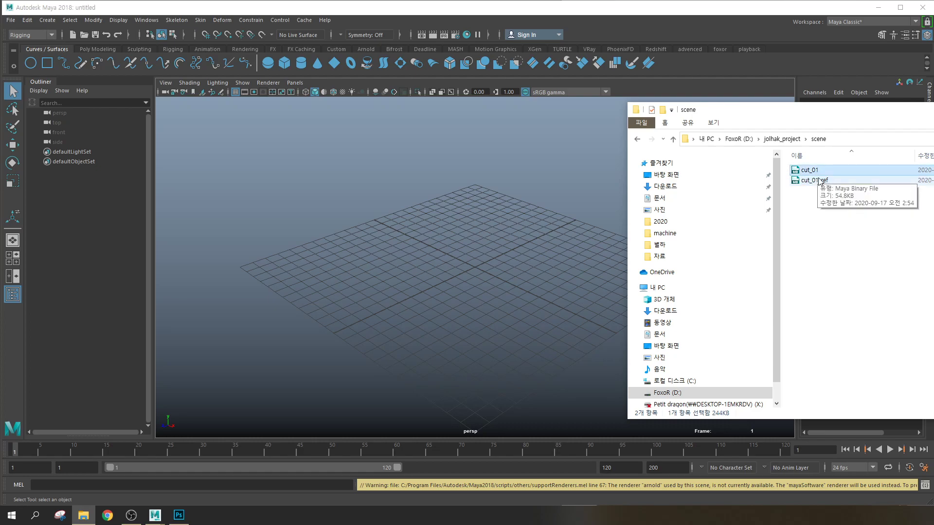
key("Delete")
key("Return")
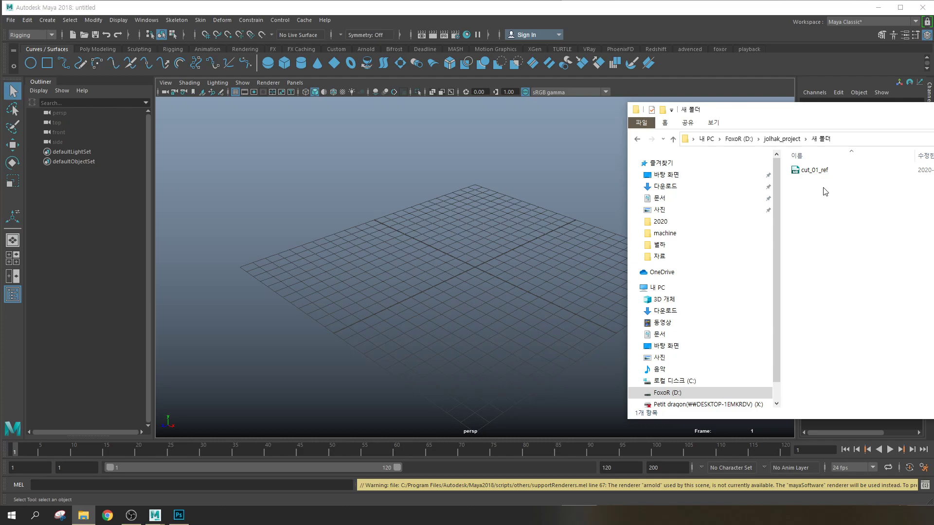
Look through jolhak_project's 새 폴더 and assets folders in File Explorer
left_click(10, 20)
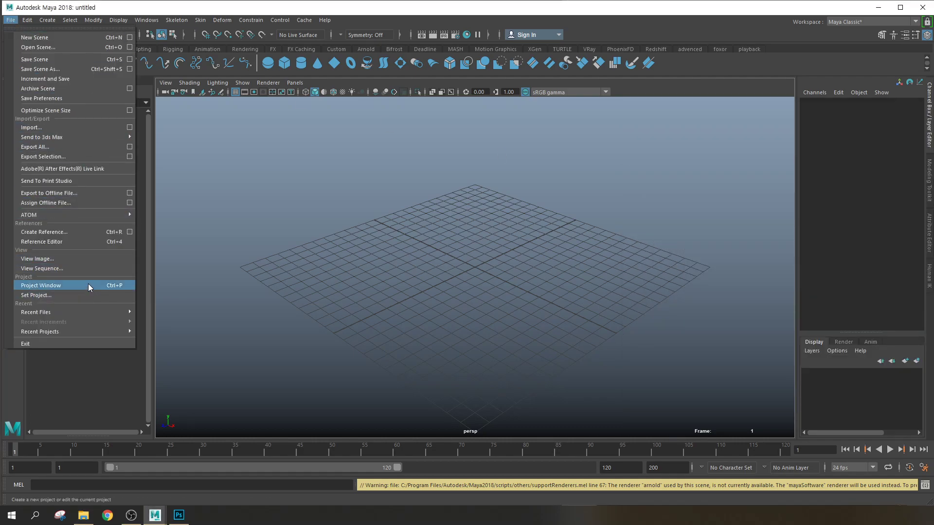
key("alt+Tab")
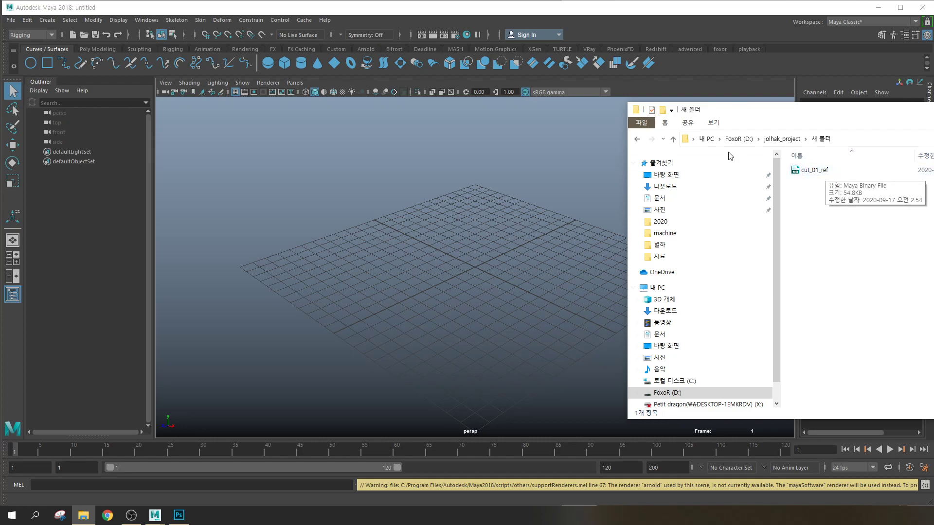
left_click(673, 140)
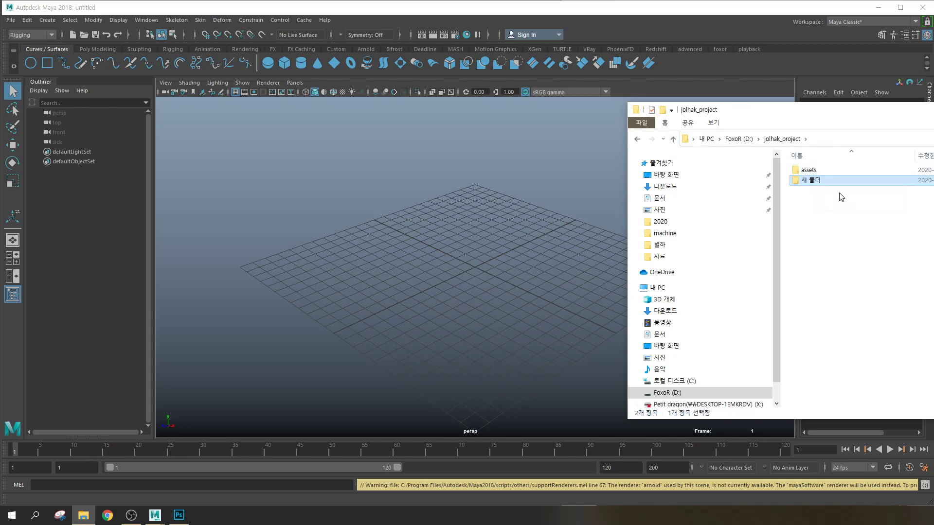
double_click(815, 178)
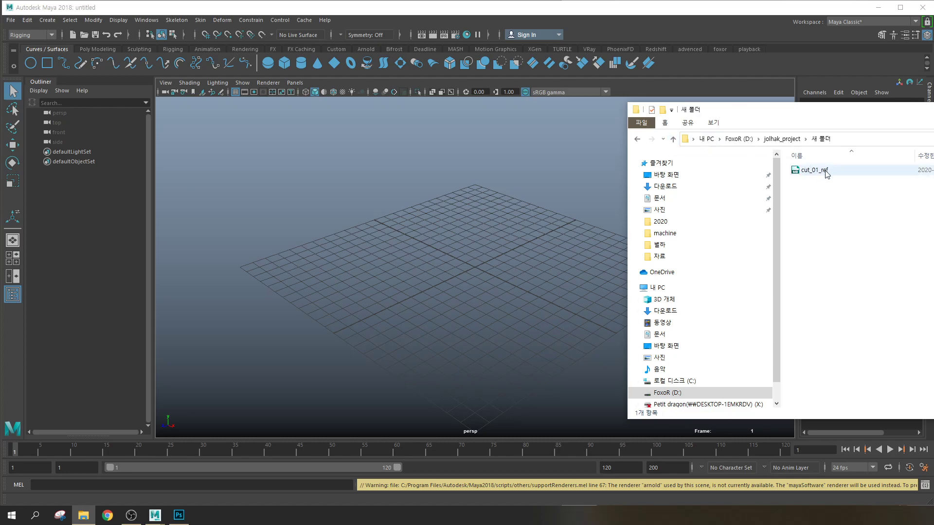
left_click(674, 140)
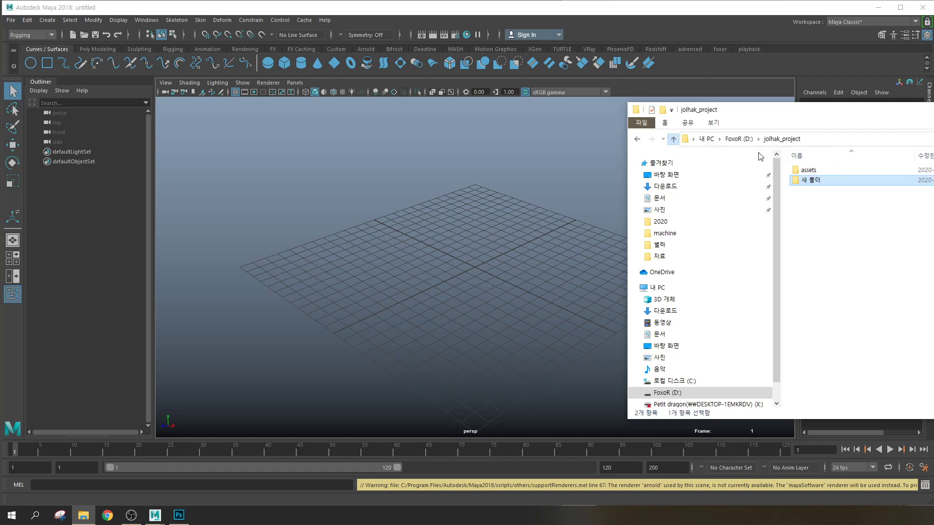
double_click(817, 170)
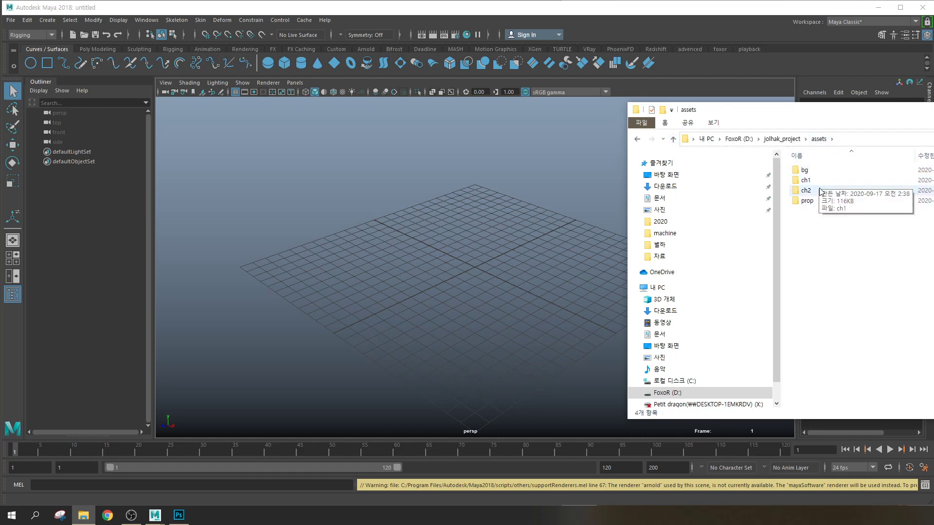
Delete the 새 폴더 folder from jolhak_project and view the contents of the remaining assets folder
left_click(674, 140)
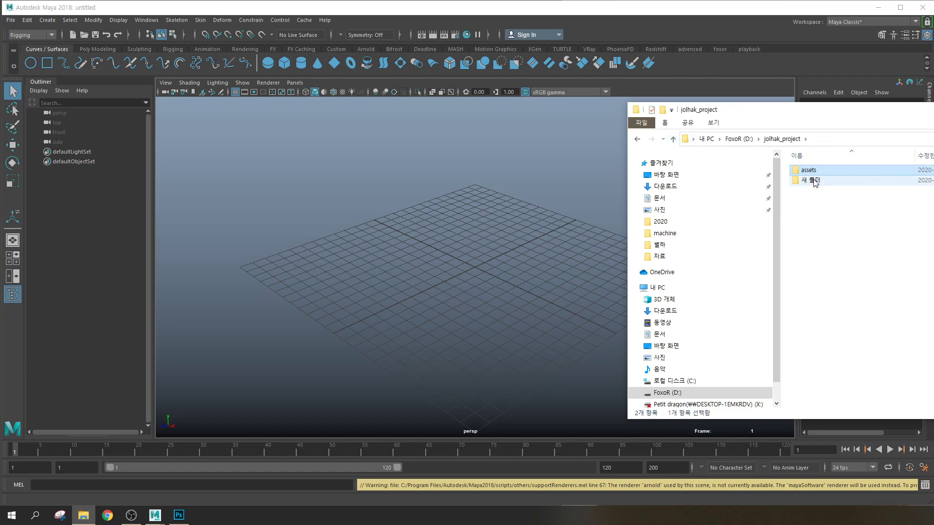
left_click(815, 182)
key("Delete")
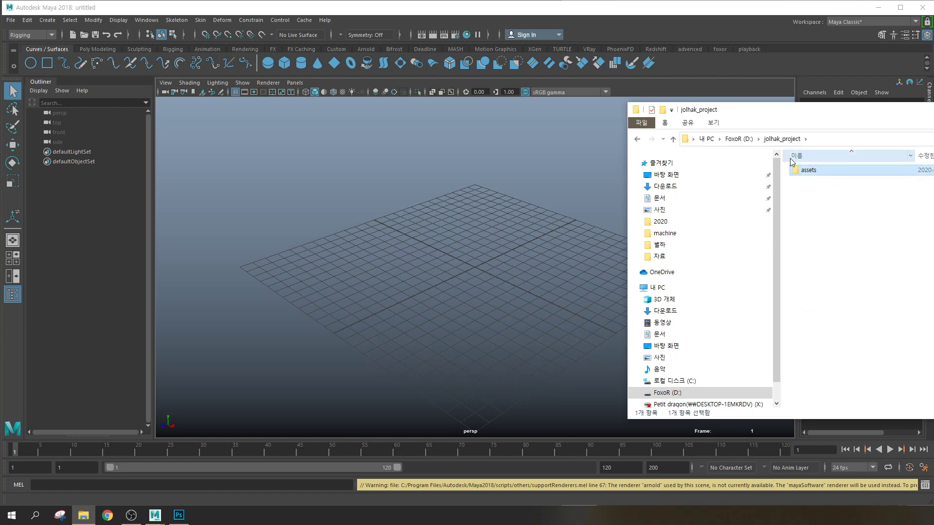
double_click(807, 173)
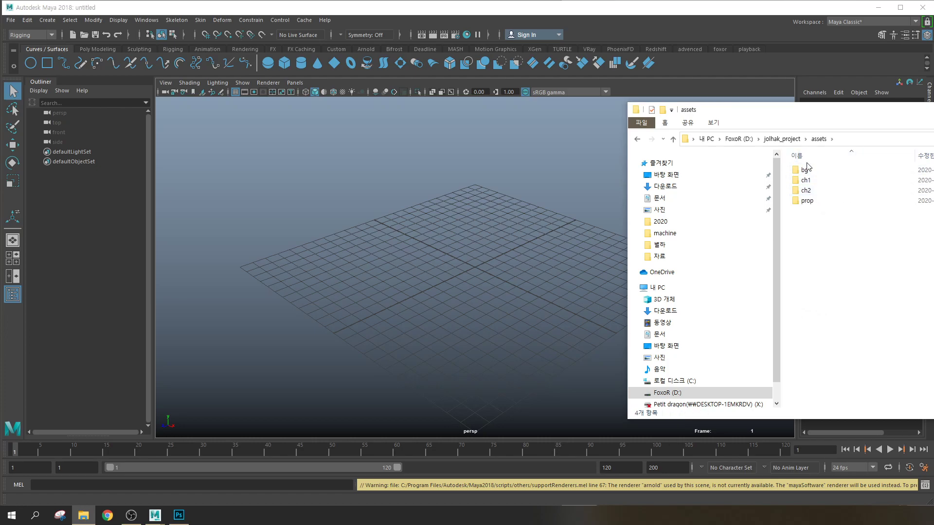
left_click(818, 171)
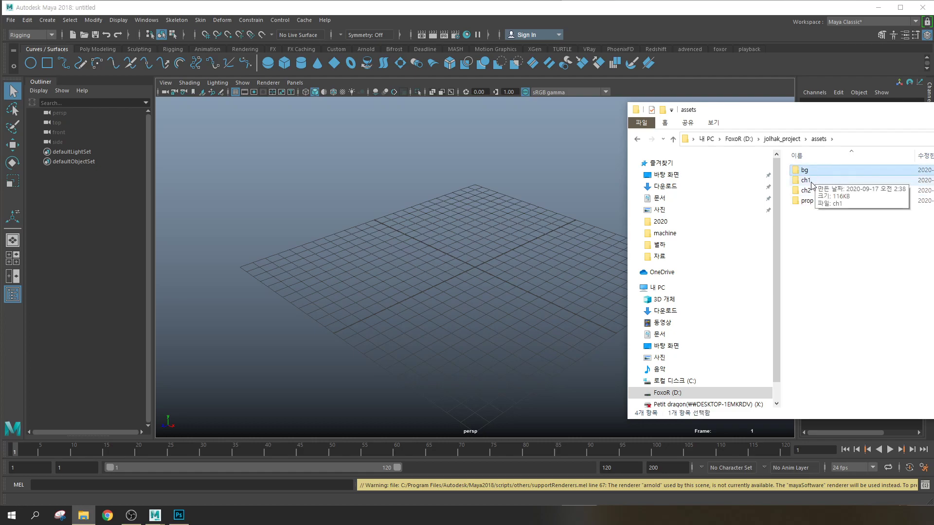
left_click(812, 202)
Create a new folder inside jolhak_project and name it asdasd
key("BackSpace")
left_click(827, 208)
right_click(815, 189)
left_click(843, 194)
key("Return")
right_click(813, 184)
left_click(815, 187)
double_click(812, 184)
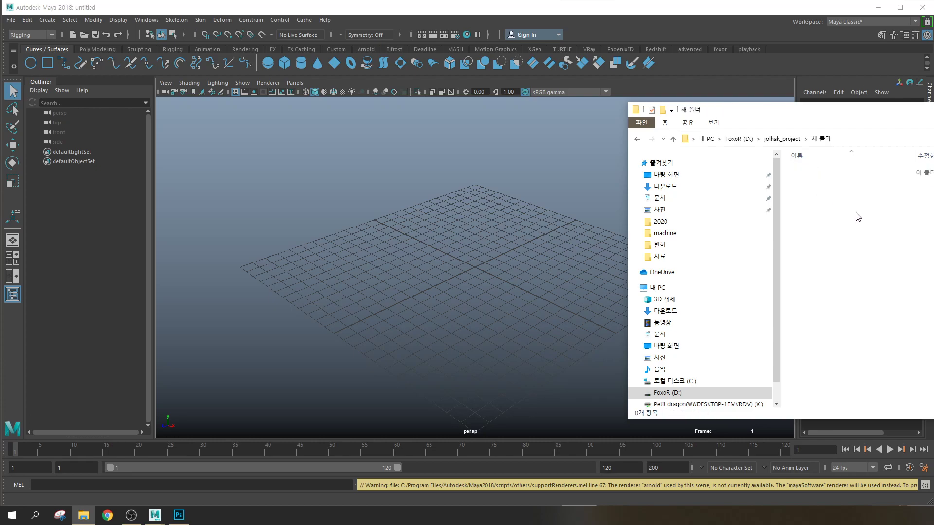
key("alt+Left")
left_click(822, 182)
type("asdasd")
key("Return")
Move the assets folder into asdasd and open it at its new location
left_click(827, 184)
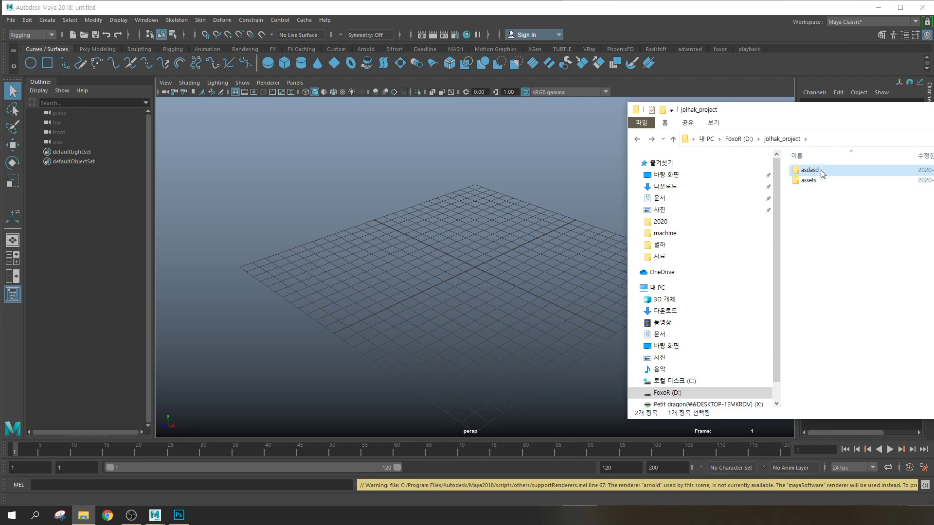
left_click_drag(824, 182, 816, 175)
double_click(815, 174)
double_click(816, 172)
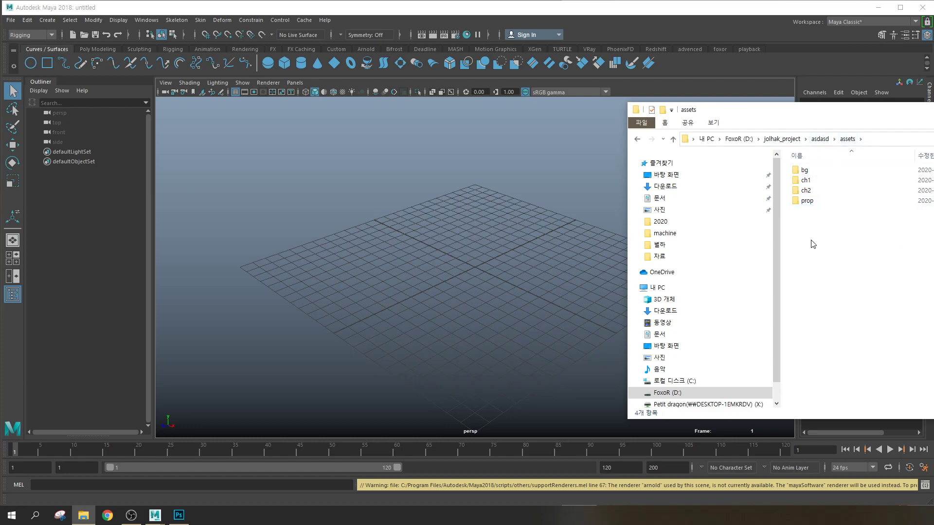
Recheck the folder path from jolhak_project through asdasd to assets
key("alt+Left")
key("alt+Left")
double_click(811, 173)
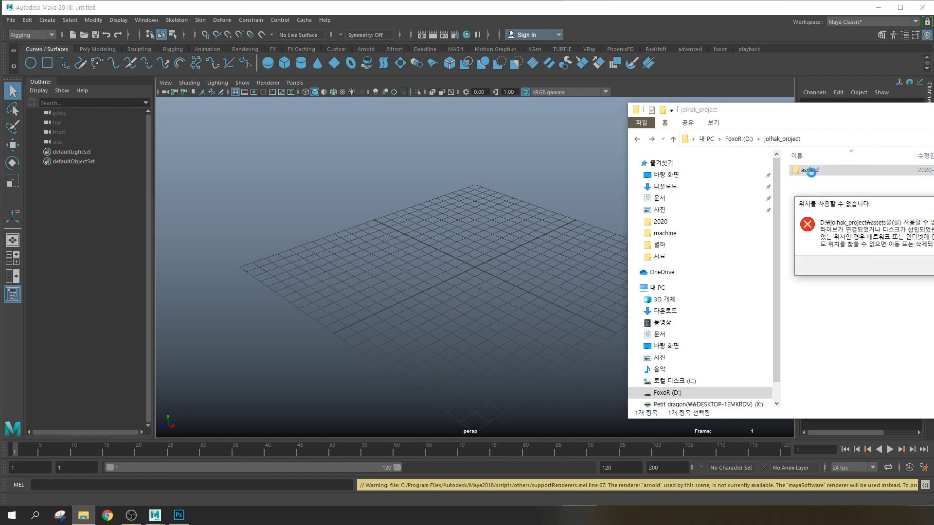
key("Return")
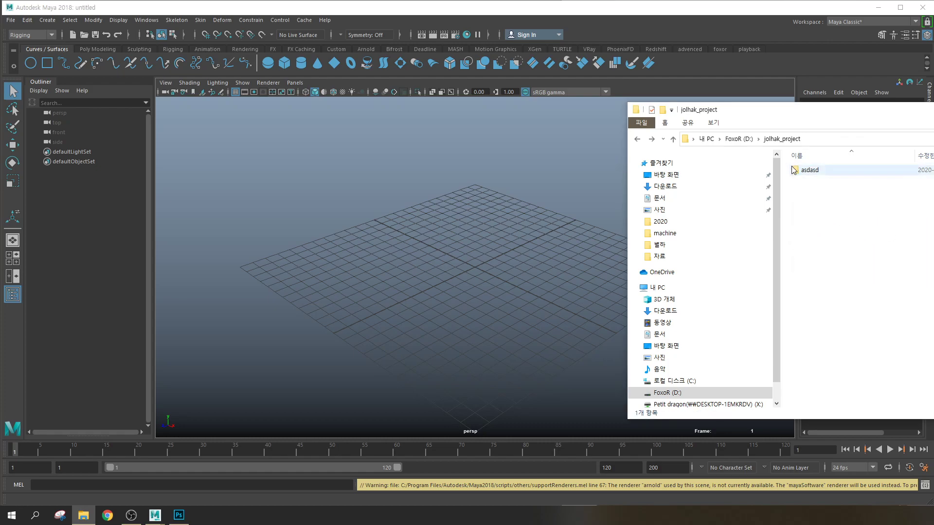
double_click(817, 172)
double_click(818, 173)
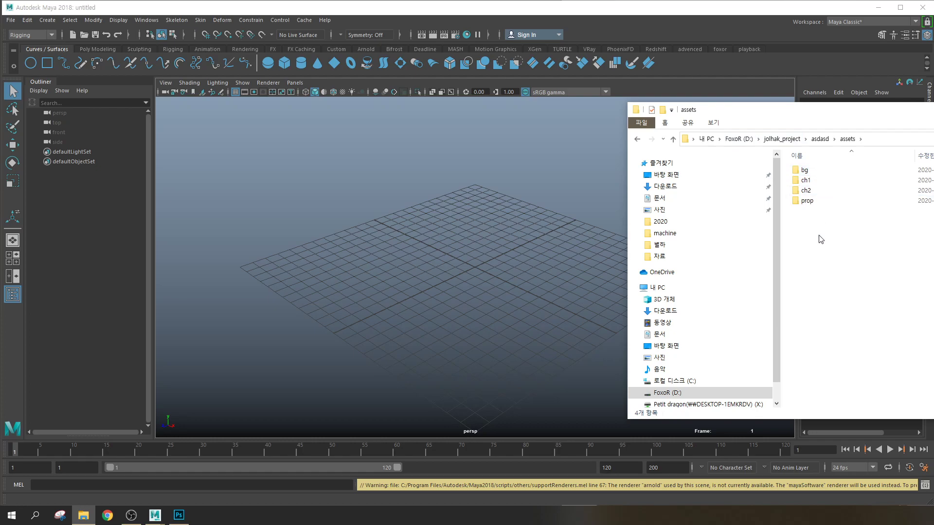
key("BackSpace")
key("BackSpace")
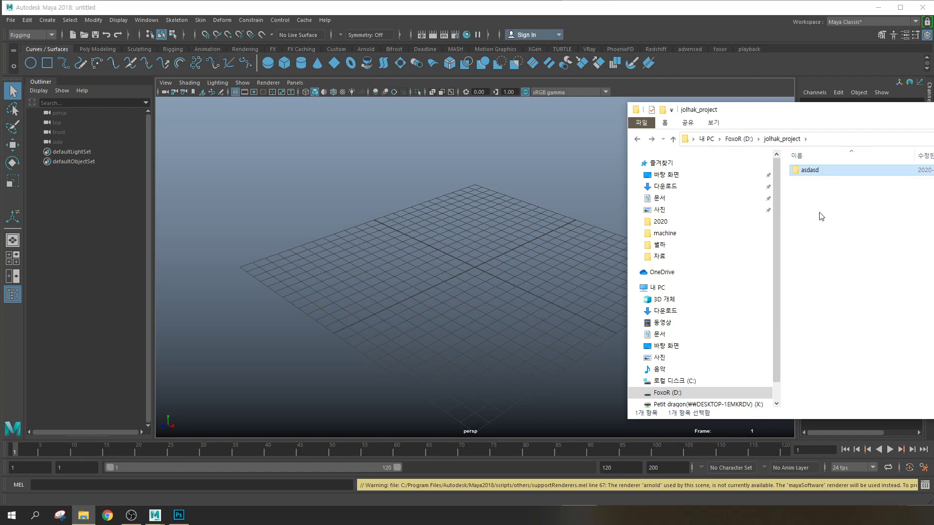
Examine the ch2, prop, bg and ch1 subfolders of the assets folder inside asdasd
double_click(806, 172)
double_click(807, 171)
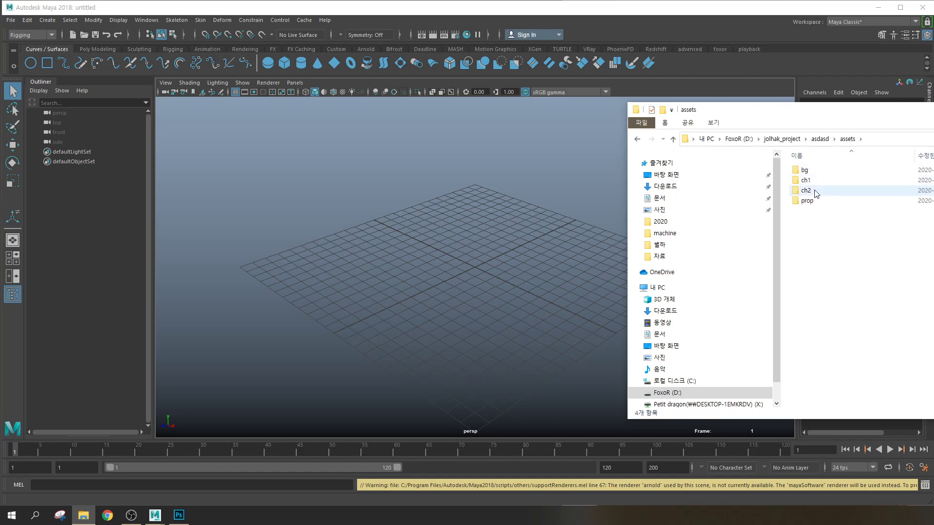
double_click(816, 193)
key("BackSpace")
double_click(813, 200)
key("BackSpace")
double_click(811, 202)
double_click(817, 171)
key("BackSpace")
key("BackSpace")
double_click(815, 181)
key("BackSpace")
double_click(815, 171)
key("BackSpace")
left_click_drag(933, 110, 927, 113)
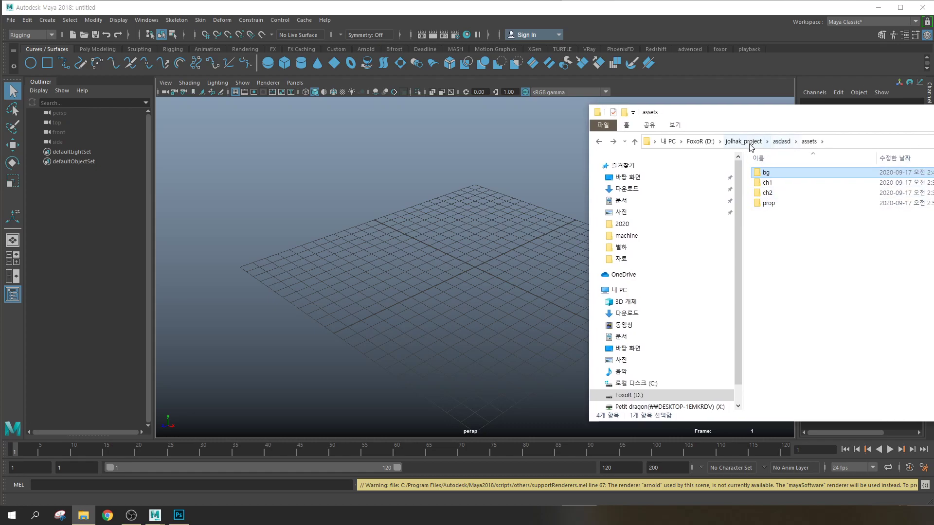
Switch back to Maya and look over the reference and project commands for scene files
left_click(68, 31)
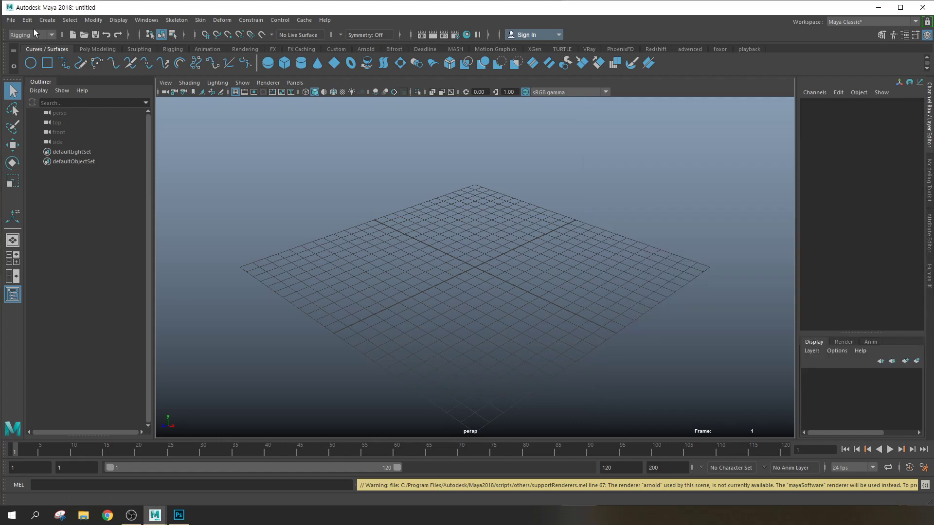
left_click(10, 20)
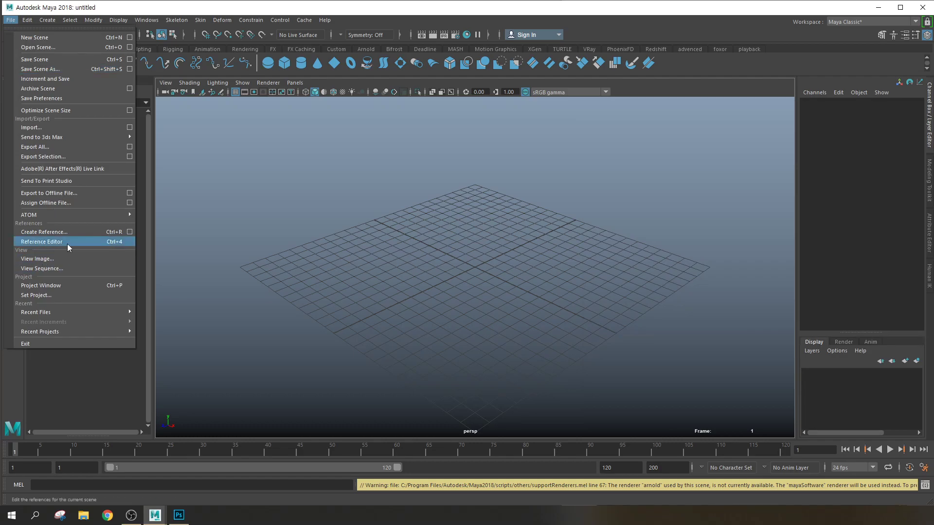
left_click(467, 265)
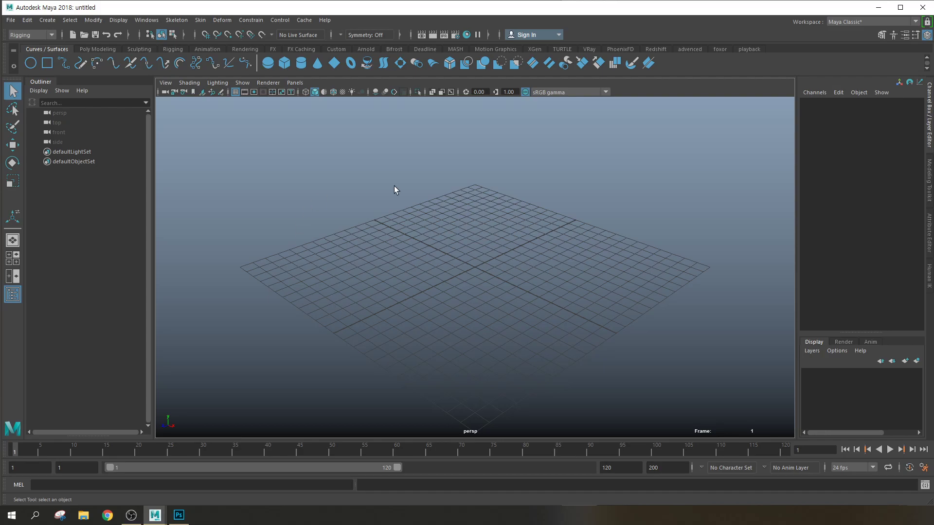
left_click(84, 516)
left_click_drag(844, 112, 537, 96)
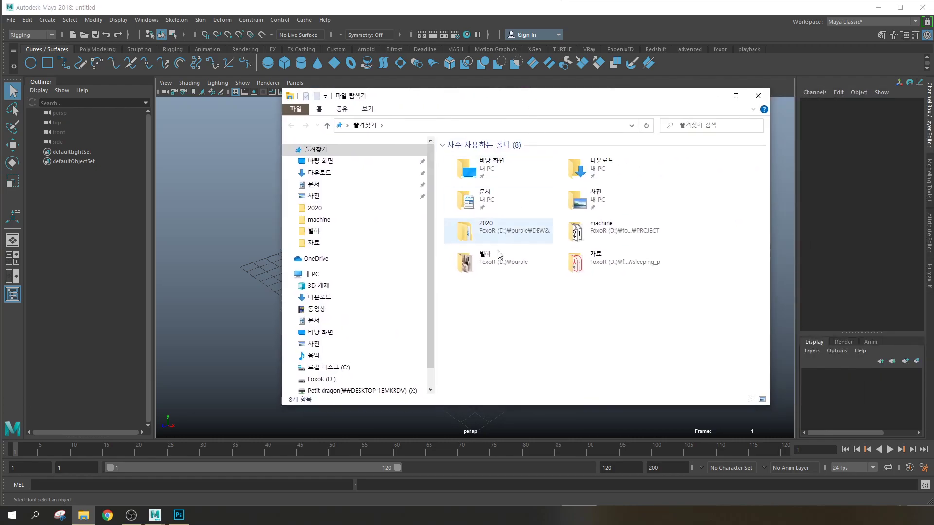
left_click(768, 95)
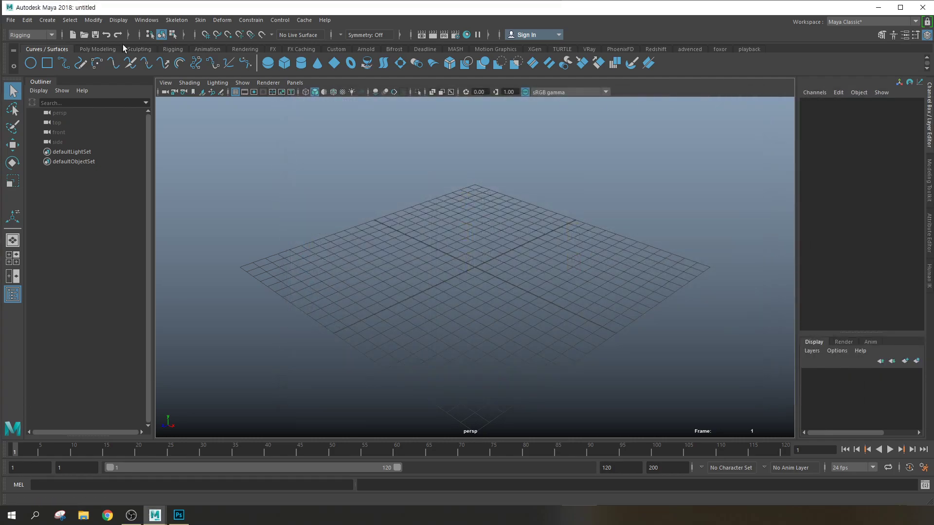
Try to set D:/jolhak_project as the current project, and cancel instead of creating a default workspace
left_click(11, 20)
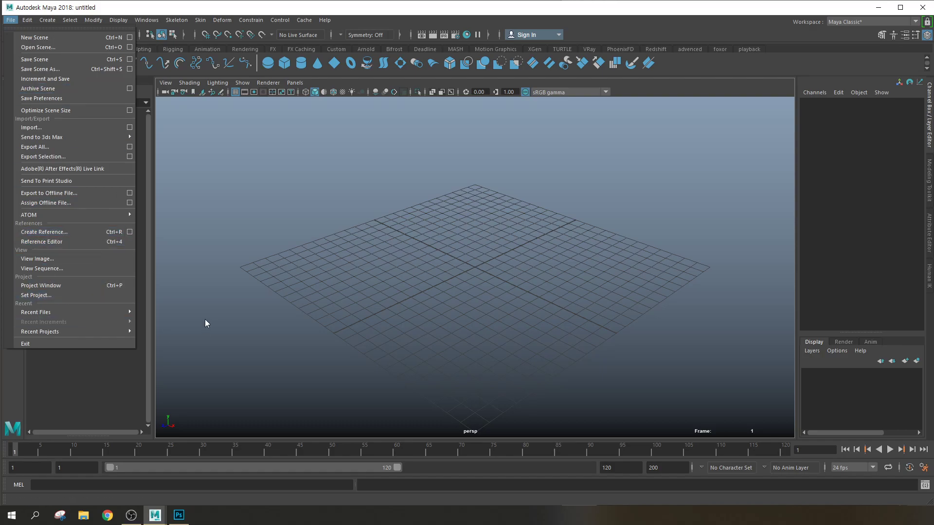
left_click(31, 296)
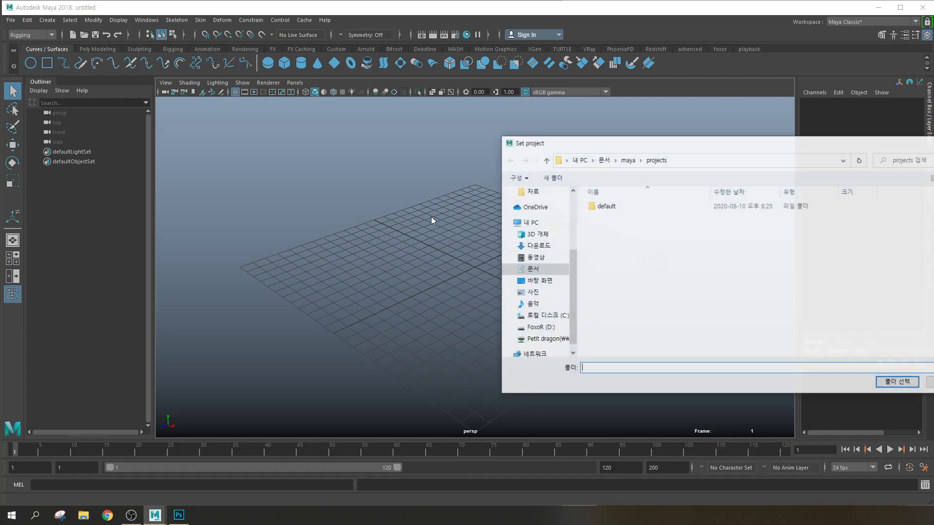
left_click_drag(573, 270, 570, 286)
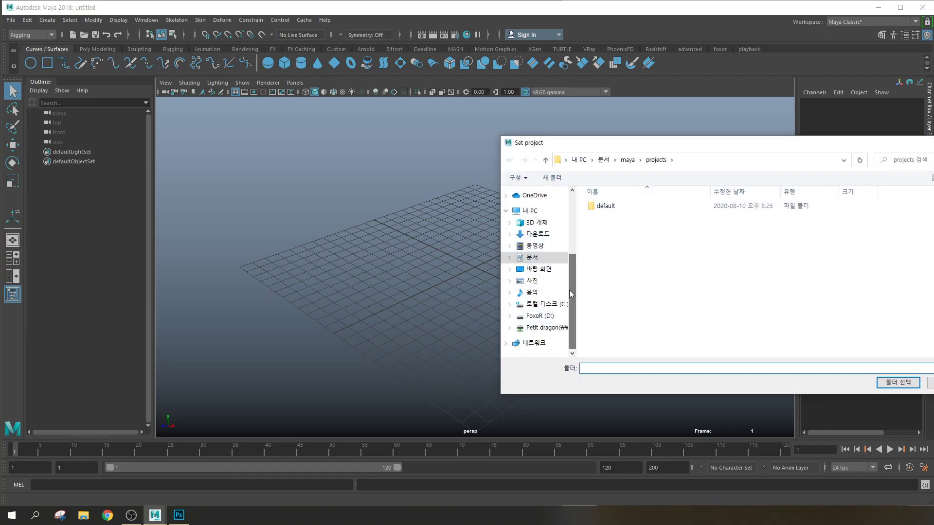
left_click(539, 316)
left_click(605, 237)
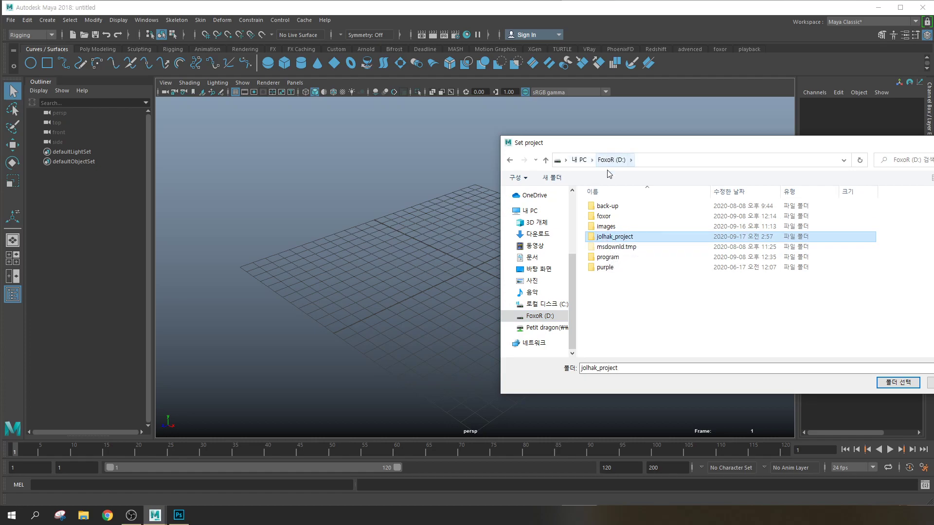
double_click(616, 237)
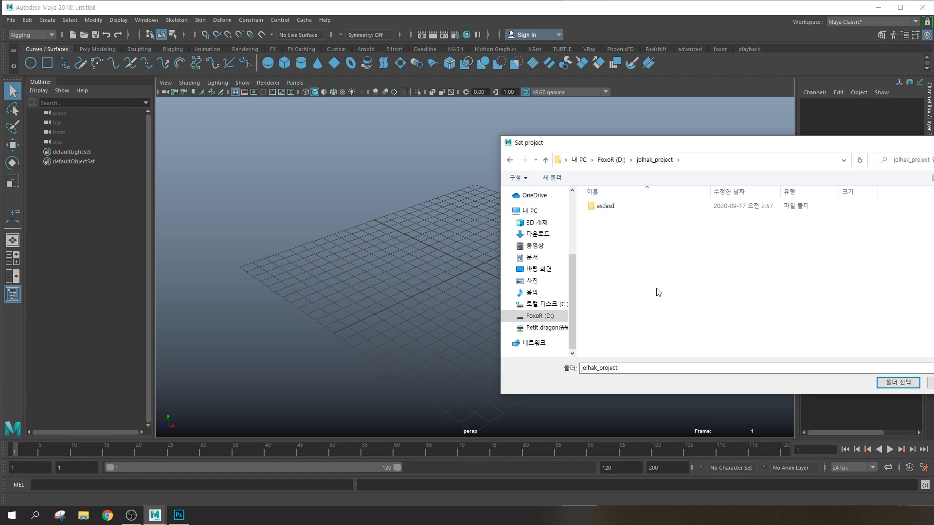
left_click(913, 386)
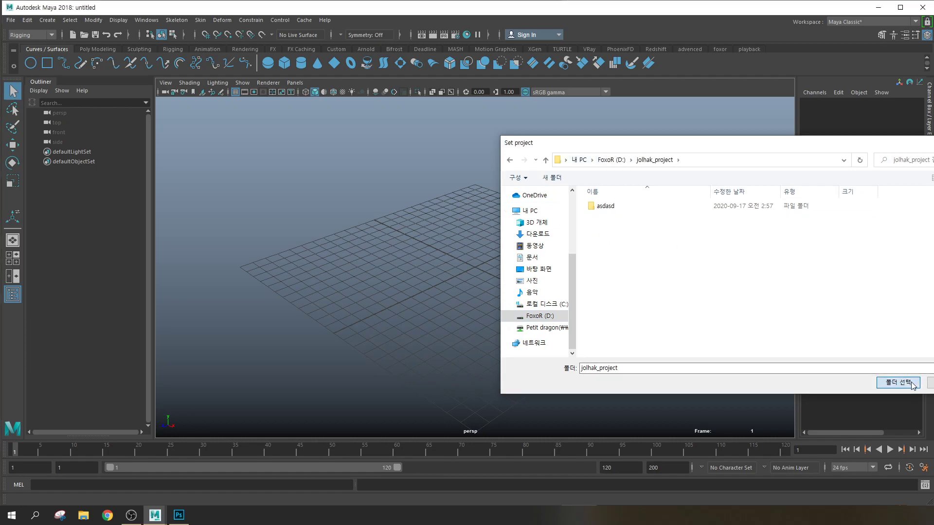
left_click_drag(899, 218, 493, 195)
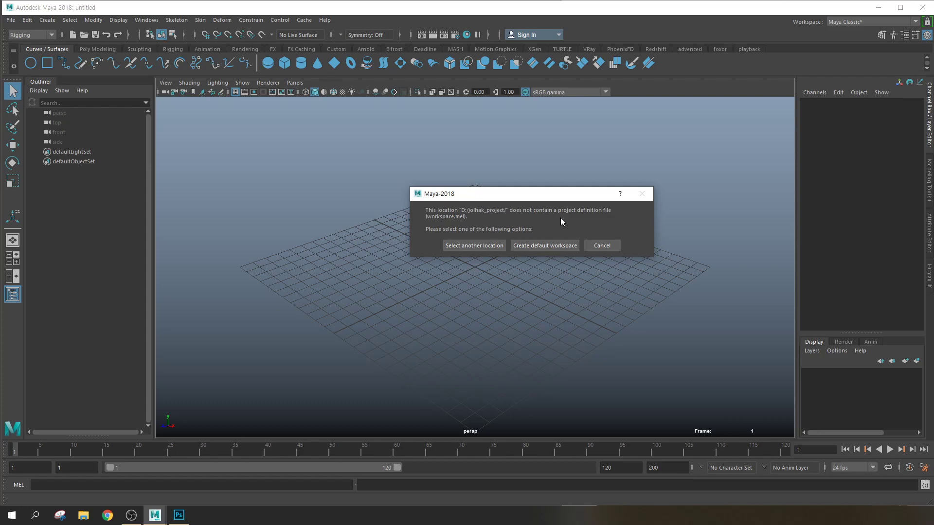
left_click(602, 246)
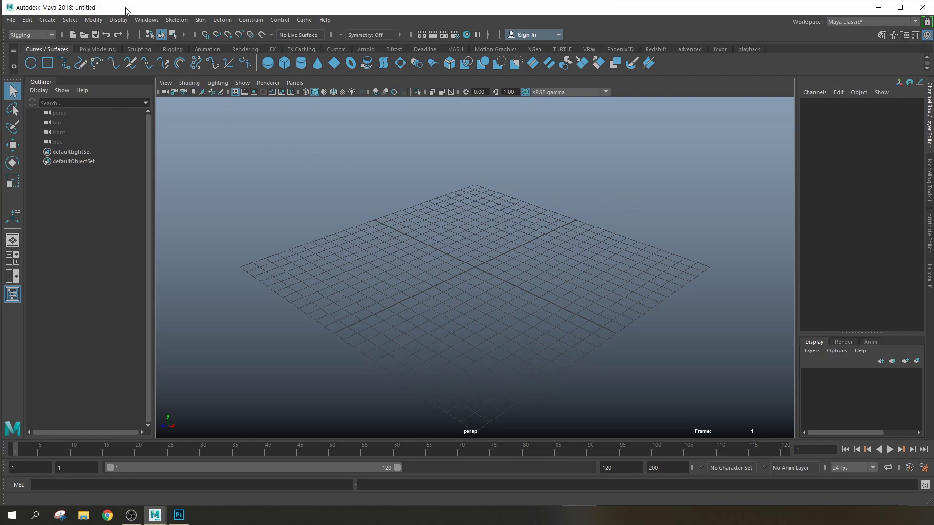
left_click(10, 20)
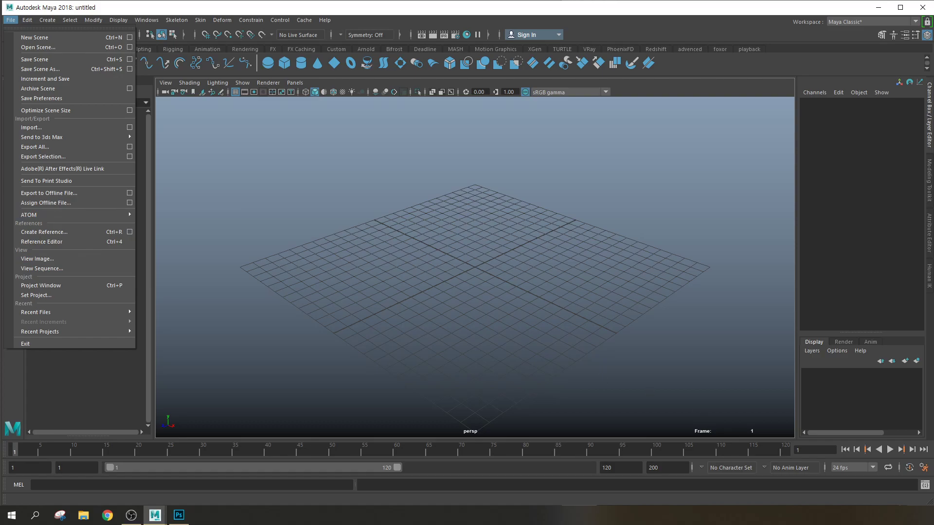
left_click(176, 19)
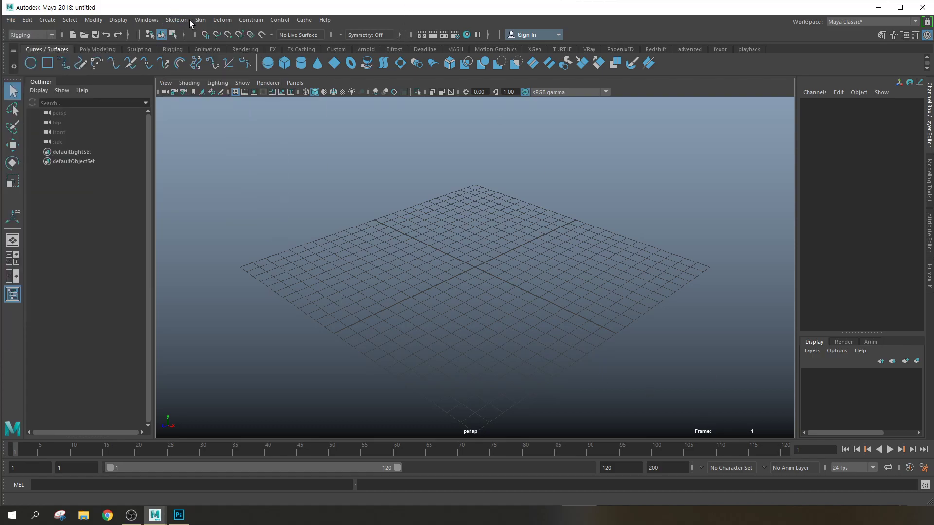